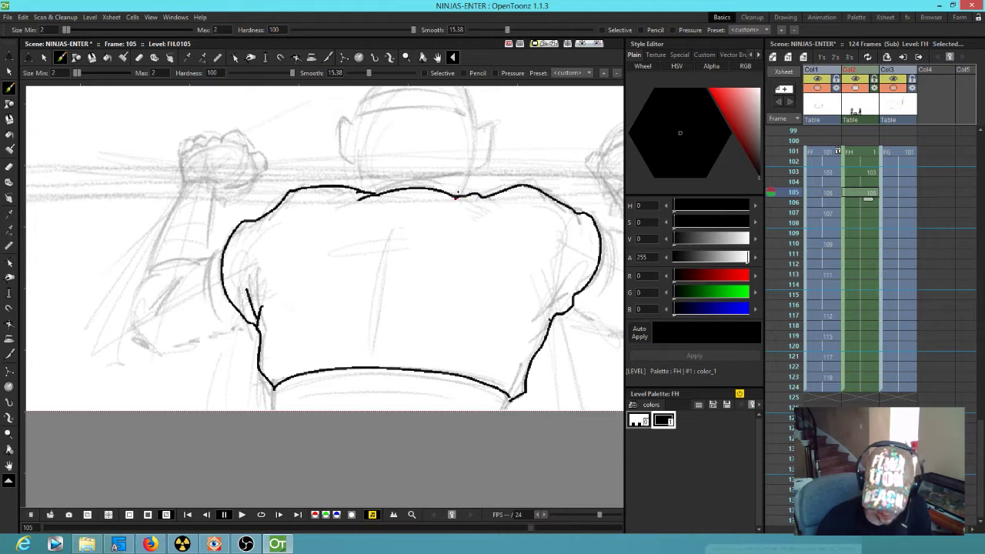
Step: Complete the torso outline on frame 105, adding the waist sides, the figure's left sleeve band and the left upper arm
{"action": "key", "text": "ctrl+y"}
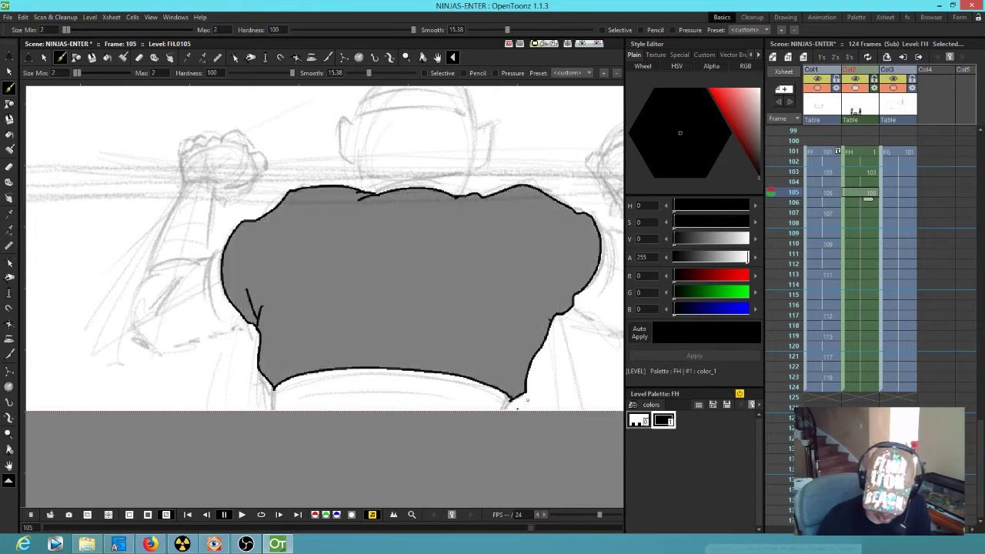
{"action": "left_click_drag", "start_coordinate": [274, 388], "coordinate": [272, 432]}
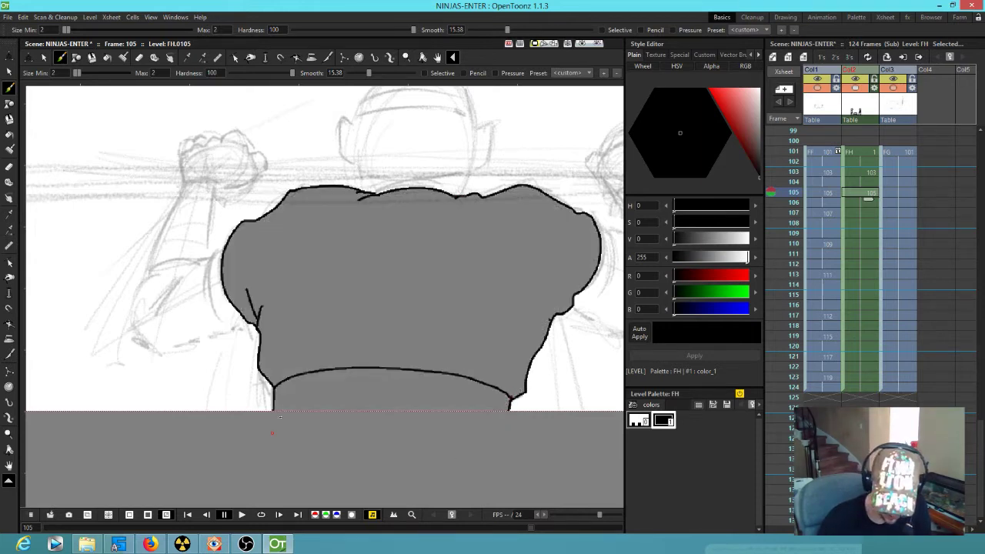
{"action": "mouse_move", "coordinate": [227, 245]}
{"action": "left_mouse_down"}
{"action": "mouse_move", "coordinate": [208, 279]}
{"action": "mouse_move", "coordinate": [220, 315]}
{"action": "mouse_move", "coordinate": [251, 324]}
{"action": "left_mouse_up"}
{"action": "mouse_move", "coordinate": [205, 256]}
{"action": "left_mouse_down"}
{"action": "mouse_move", "coordinate": [172, 280]}
{"action": "mouse_move", "coordinate": [172, 264]}
{"action": "mouse_move", "coordinate": [157, 267]}
{"action": "mouse_move", "coordinate": [139, 284]}
{"action": "mouse_move", "coordinate": [137, 332]}
{"action": "mouse_move", "coordinate": [160, 353]}
{"action": "mouse_move", "coordinate": [240, 327]}
{"action": "left_mouse_up"}
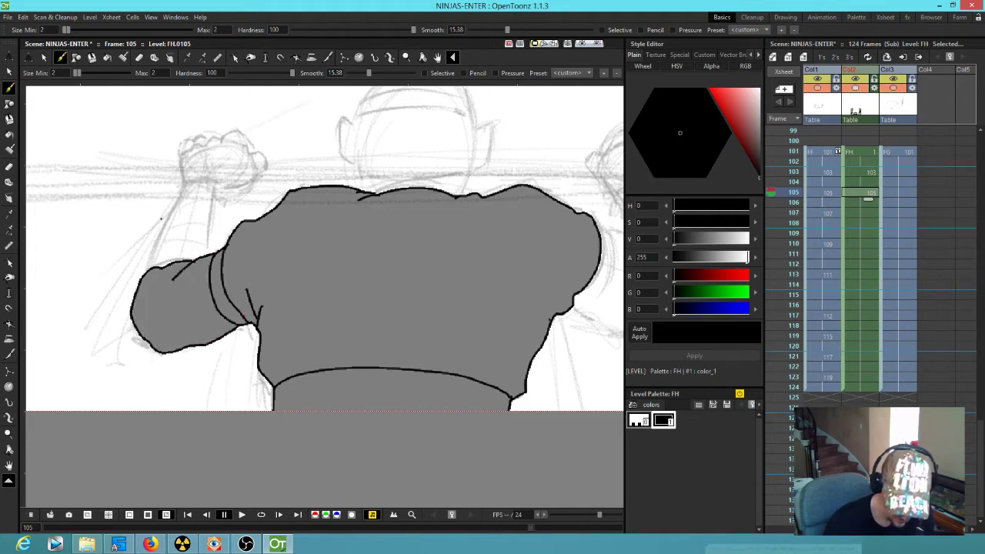
Step: Ink the figure's left forearm and its raised fist with the thumb on frame 105, following the rough sketch
{"action": "mouse_move", "coordinate": [151, 267]}
{"action": "left_mouse_down"}
{"action": "mouse_move", "coordinate": [175, 210]}
{"action": "mouse_move", "coordinate": [206, 184]}
{"action": "mouse_move", "coordinate": [213, 202]}
{"action": "mouse_move", "coordinate": [199, 259]}
{"action": "left_mouse_up"}
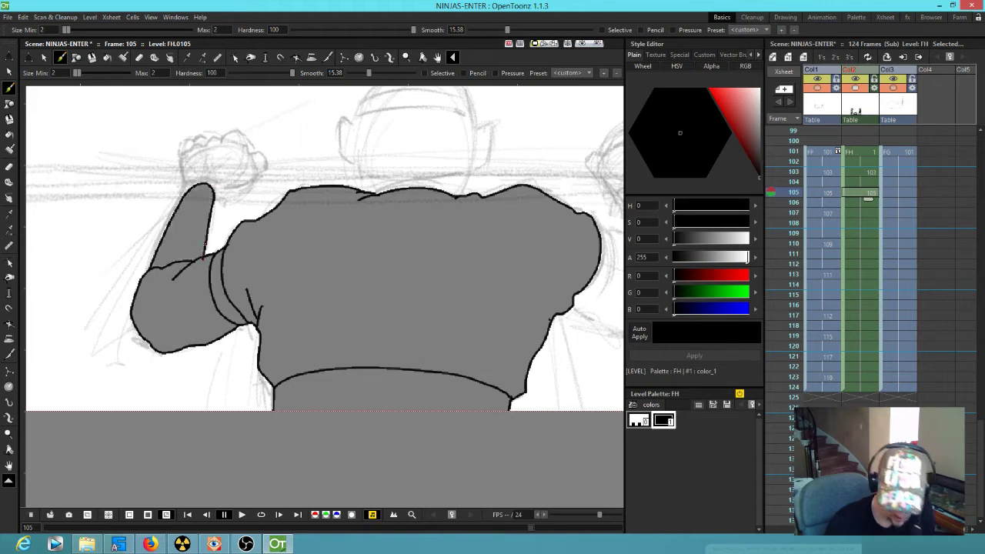
{"action": "mouse_move", "coordinate": [185, 195]}
{"action": "left_mouse_down"}
{"action": "mouse_move", "coordinate": [180, 150]}
{"action": "mouse_move", "coordinate": [215, 131]}
{"action": "mouse_move", "coordinate": [239, 137]}
{"action": "mouse_move", "coordinate": [255, 162]}
{"action": "mouse_move", "coordinate": [245, 185]}
{"action": "mouse_move", "coordinate": [213, 197]}
{"action": "left_mouse_up"}
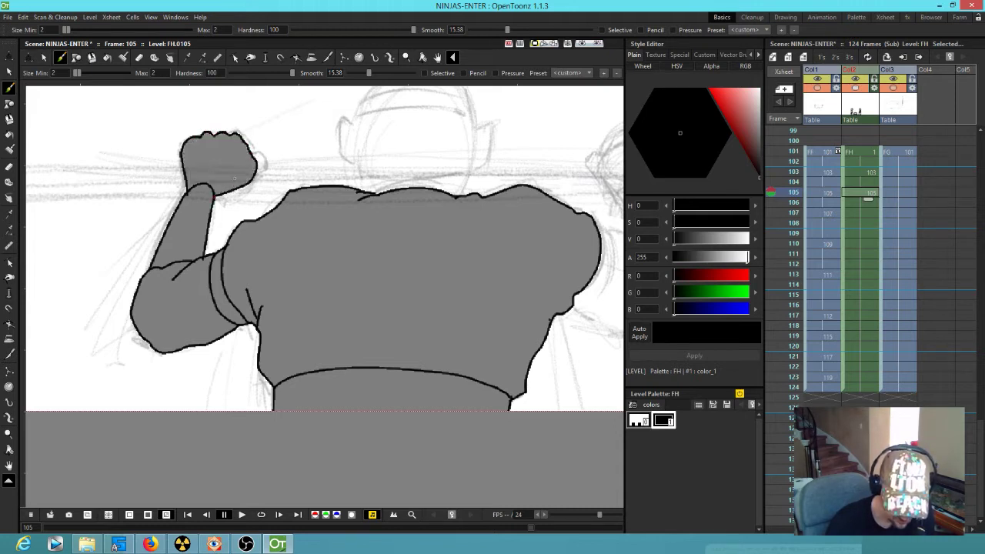
{"action": "left_click_drag", "start_coordinate": [262, 170], "coordinate": [257, 144]}
Step: Add two short fold lines at the figure's right shoulder on frame 105, matching the drawing on frame 103
{"action": "left_click_drag", "start_coordinate": [523, 270], "coordinate": [335, 217]}
{"action": "key", "text": "comma"}
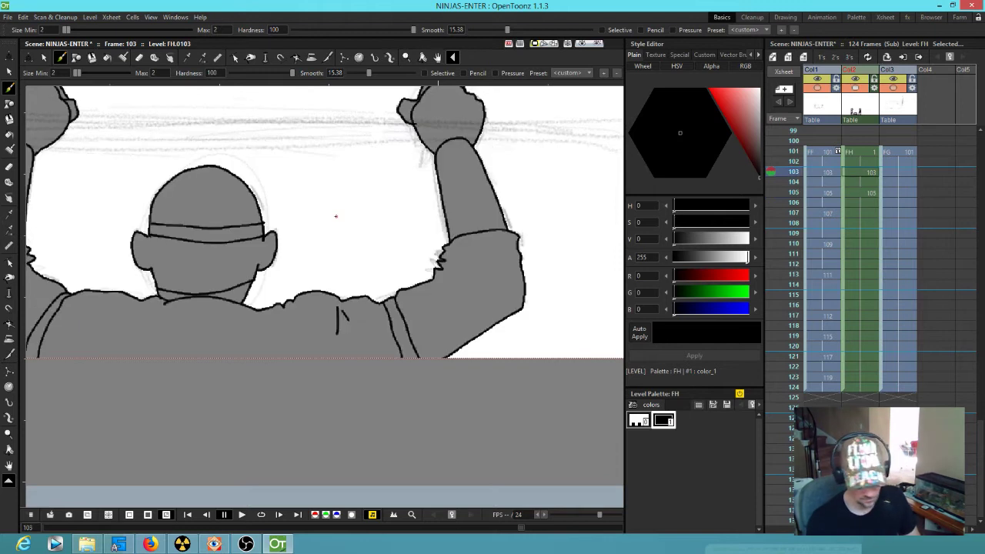
{"action": "key", "text": "period"}
{"action": "left_click_drag", "start_coordinate": [290, 186], "coordinate": [295, 158]}
{"action": "left_click_drag", "start_coordinate": [302, 156], "coordinate": [305, 171]}
{"action": "key", "text": "comma"}
{"action": "key", "text": "period"}
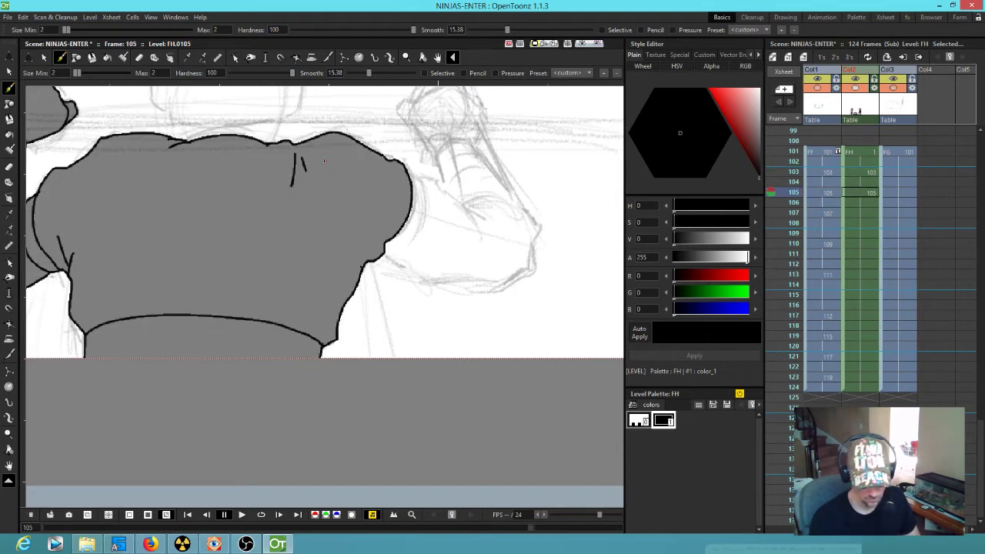
Step: Add fold lines to the figure's left shoulder on frame 103 and compare it with frame 105
{"action": "key", "text": "comma"}
{"action": "left_click_drag", "start_coordinate": [131, 305], "coordinate": [109, 325]}
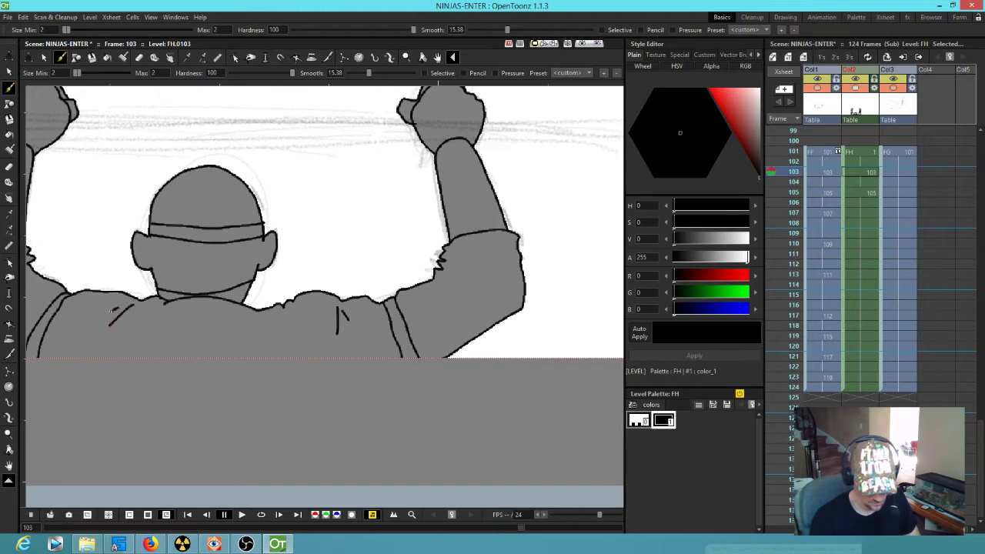
{"action": "key", "text": "period"}
{"action": "key", "text": "comma"}
{"action": "key", "text": "period"}
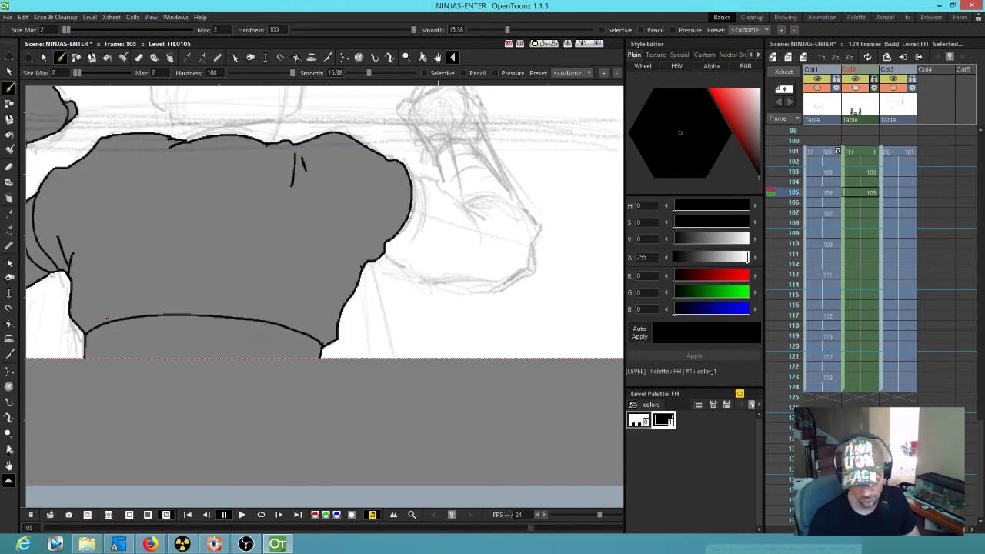
Step: Draw two fold lines in the figure's right sleeve near the elbow on frame 103, checking against frame 105
{"action": "key", "text": "comma"}
{"action": "key", "text": "period"}
{"action": "mouse_move", "coordinate": [449, 274]}
{"action": "left_mouse_down"}
{"action": "mouse_move", "coordinate": [461, 279]}
{"action": "mouse_move", "coordinate": [477, 259]}
{"action": "left_mouse_up"}
{"action": "key", "text": "comma"}
{"action": "key", "text": "period"}
{"action": "key", "text": "period"}
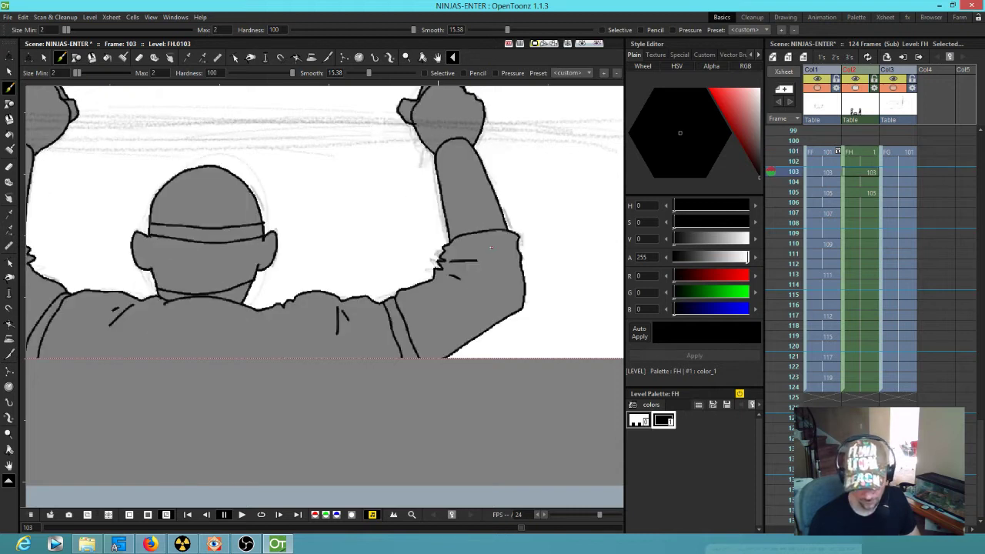
Step: Ink the figure's right sleeve band, upper arm and elbow folds on frame 105, following the rough sketch
{"action": "key", "text": "comma"}
{"action": "mouse_move", "coordinate": [410, 176]}
{"action": "left_mouse_down"}
{"action": "mouse_move", "coordinate": [405, 245]}
{"action": "mouse_move", "coordinate": [385, 254]}
{"action": "mouse_move", "coordinate": [409, 275]}
{"action": "mouse_move", "coordinate": [510, 287]}
{"action": "mouse_move", "coordinate": [534, 270]}
{"action": "mouse_move", "coordinate": [540, 228]}
{"action": "mouse_move", "coordinate": [524, 206]}
{"action": "mouse_move", "coordinate": [485, 198]}
{"action": "mouse_move", "coordinate": [462, 206]}
{"action": "mouse_move", "coordinate": [416, 179]}
{"action": "left_mouse_up"}
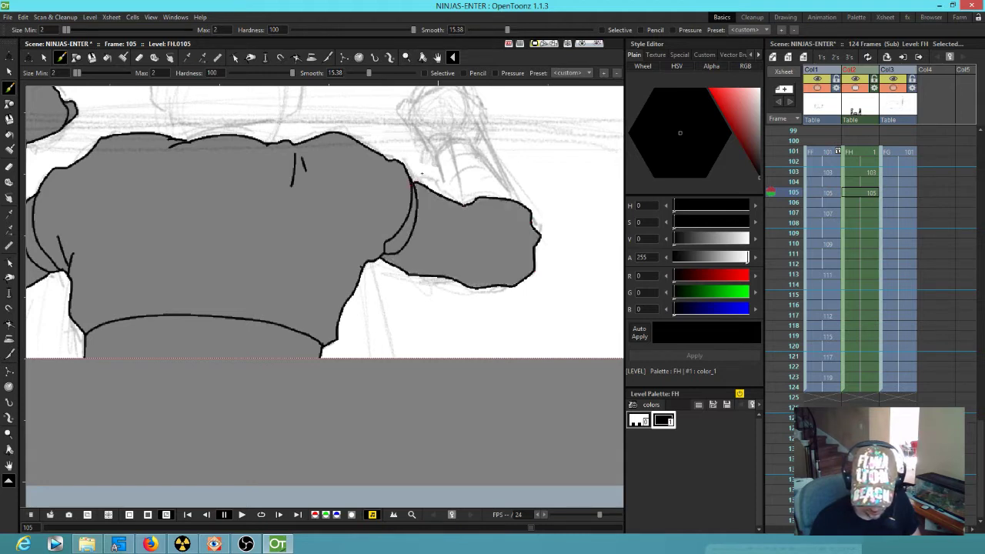
{"action": "mouse_move", "coordinate": [470, 209]}
{"action": "left_mouse_down"}
{"action": "mouse_move", "coordinate": [501, 237]}
{"action": "mouse_move", "coordinate": [502, 218]}
{"action": "left_mouse_up"}
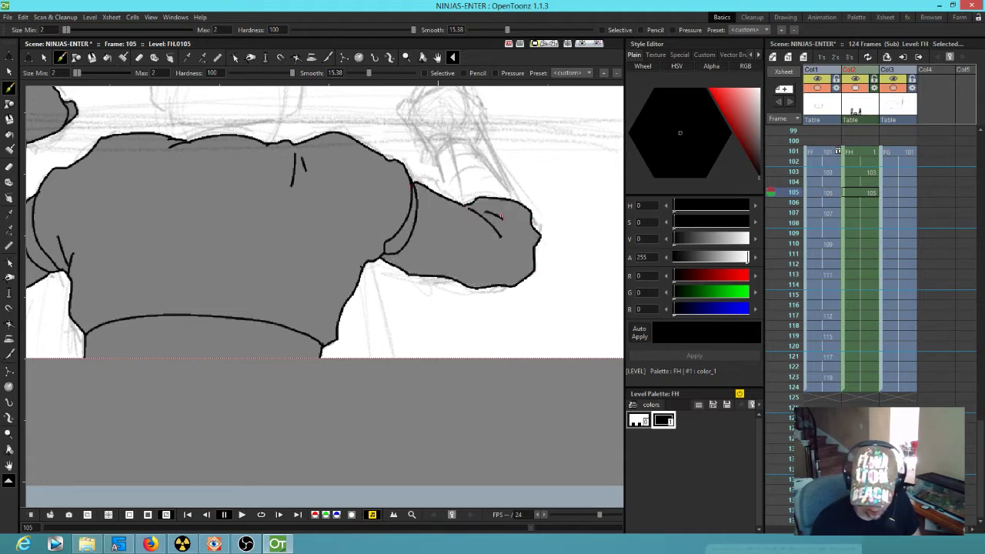
Step: Flip repeatedly between frames 103 and 105 to compare the position of the figure's right arm
{"action": "key", "text": "Up"}
{"action": "key", "text": "Up"}
{"action": "key", "text": "Down"}
{"action": "key", "text": "Down"}
{"action": "key", "text": "Up"}
{"action": "key", "text": "Up"}
{"action": "key", "text": "Down"}
{"action": "key", "text": "Down"}
{"action": "key", "text": "Up"}
{"action": "key", "text": "Up"}
{"action": "key", "text": "Down"}
{"action": "key", "text": "Down"}
Step: Ink the figure's right forearm from elbow to wrist on frame 105 and compare it with frame 103
{"action": "left_click_drag", "start_coordinate": [437, 153], "coordinate": [466, 206]}
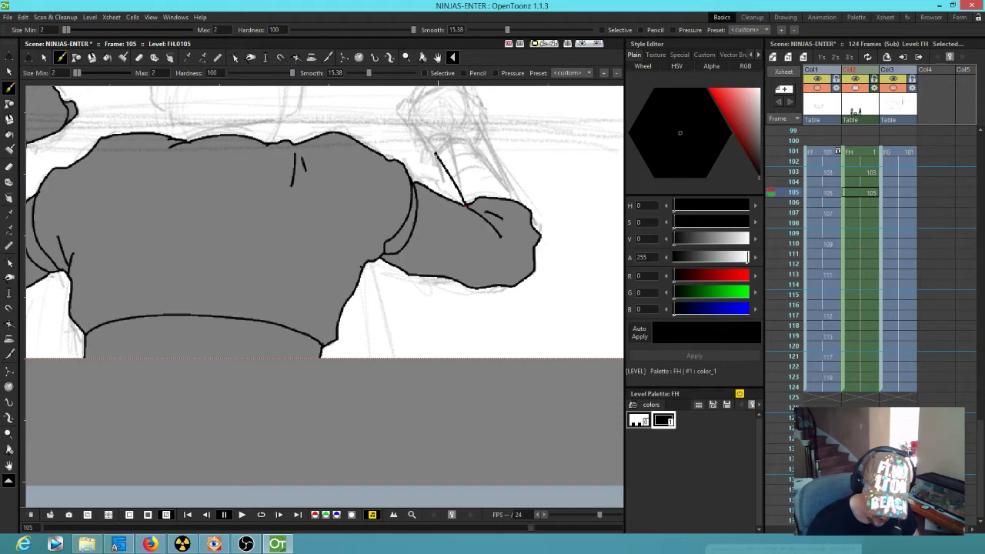
{"action": "mouse_move", "coordinate": [437, 144]}
{"action": "left_mouse_down"}
{"action": "mouse_move", "coordinate": [473, 145]}
{"action": "mouse_move", "coordinate": [515, 201]}
{"action": "left_mouse_up"}
{"action": "left_click_drag", "start_coordinate": [531, 286], "coordinate": [517, 395]}
{"action": "key", "text": "Up"}
{"action": "key", "text": "Up"}
{"action": "key", "text": "Down"}
{"action": "key", "text": "Down"}
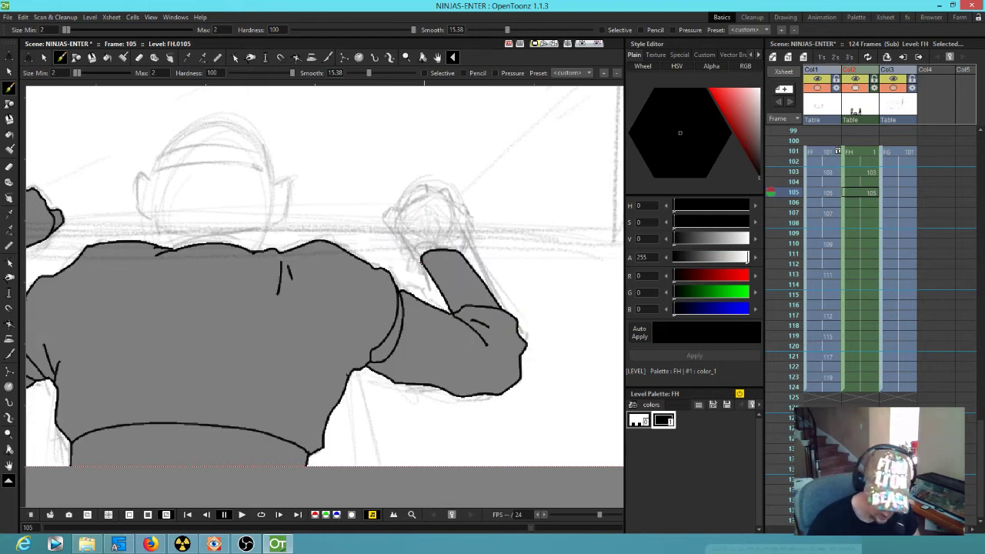
Step: Draw the figure's right fist on frame 105 and add its thumb and knuckle lines
{"action": "mouse_move", "coordinate": [389, 228]}
{"action": "left_mouse_down"}
{"action": "mouse_move", "coordinate": [402, 209]}
{"action": "mouse_move", "coordinate": [423, 183]}
{"action": "mouse_move", "coordinate": [432, 193]}
{"action": "mouse_move", "coordinate": [443, 186]}
{"action": "mouse_move", "coordinate": [468, 213]}
{"action": "mouse_move", "coordinate": [461, 255]}
{"action": "left_mouse_up"}
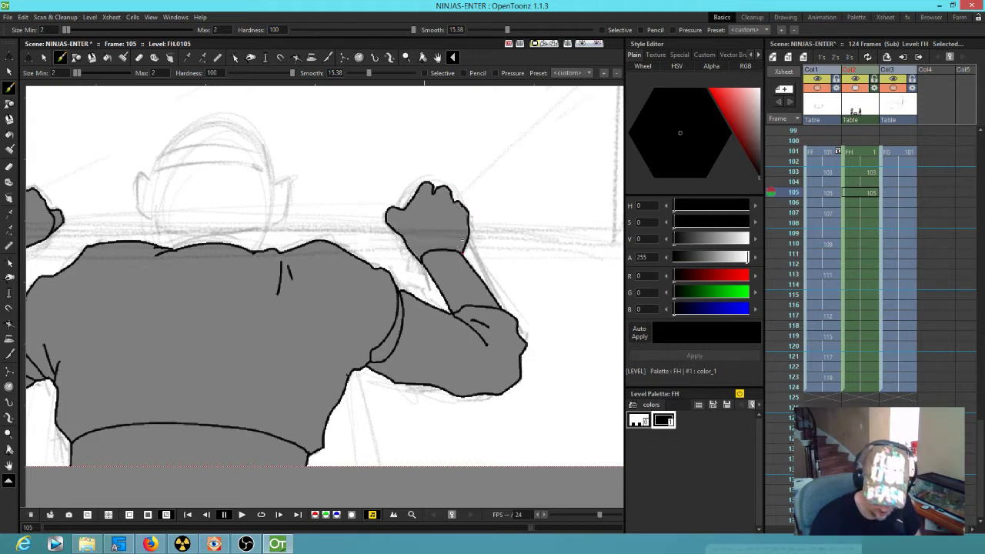
{"action": "left_click_drag", "start_coordinate": [395, 222], "coordinate": [402, 207]}
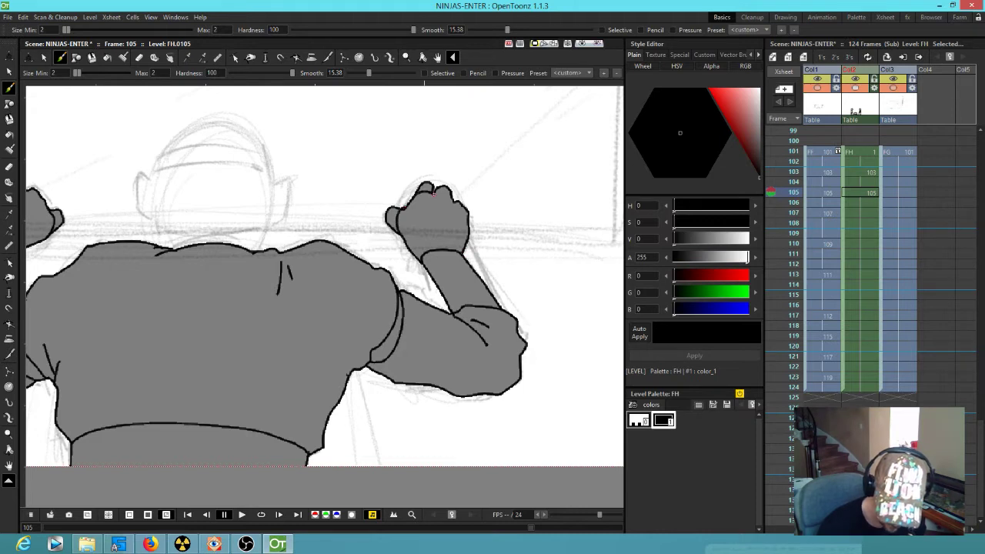
{"action": "left_click_drag", "start_coordinate": [434, 194], "coordinate": [451, 196]}
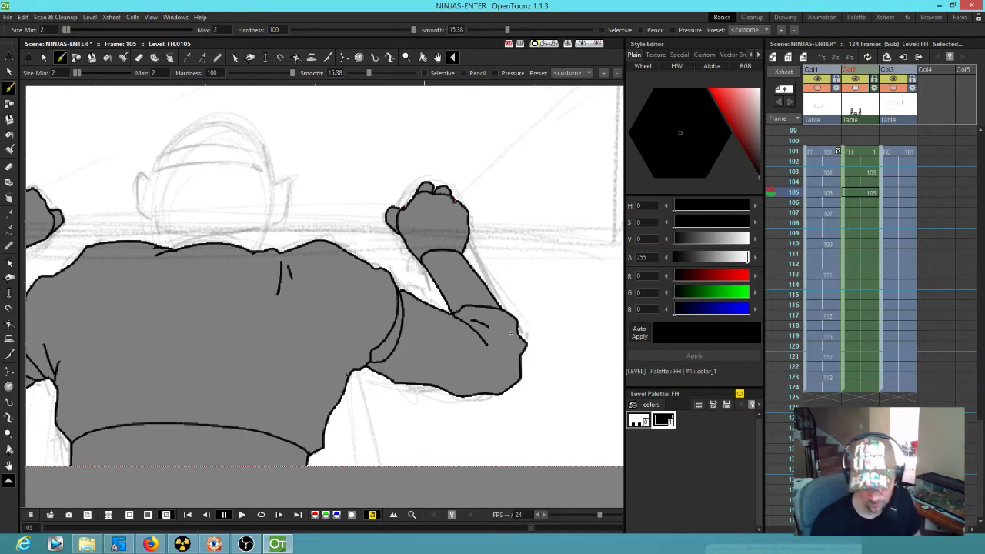
Step: Ink the neck sides, both ears and the curved line across the back of the neck on frame 105
{"action": "mouse_move", "coordinate": [513, 338]}
{"action": "left_mouse_down"}
{"action": "mouse_move", "coordinate": [641, 325]}
{"action": "mouse_move", "coordinate": [595, 343]}
{"action": "left_mouse_up"}
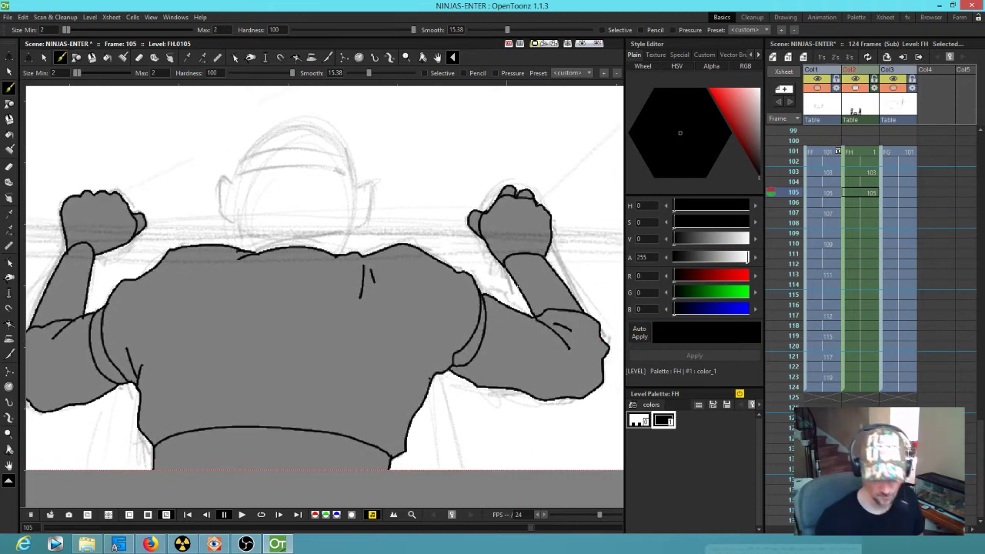
{"action": "left_click_drag", "start_coordinate": [240, 221], "coordinate": [245, 252]}
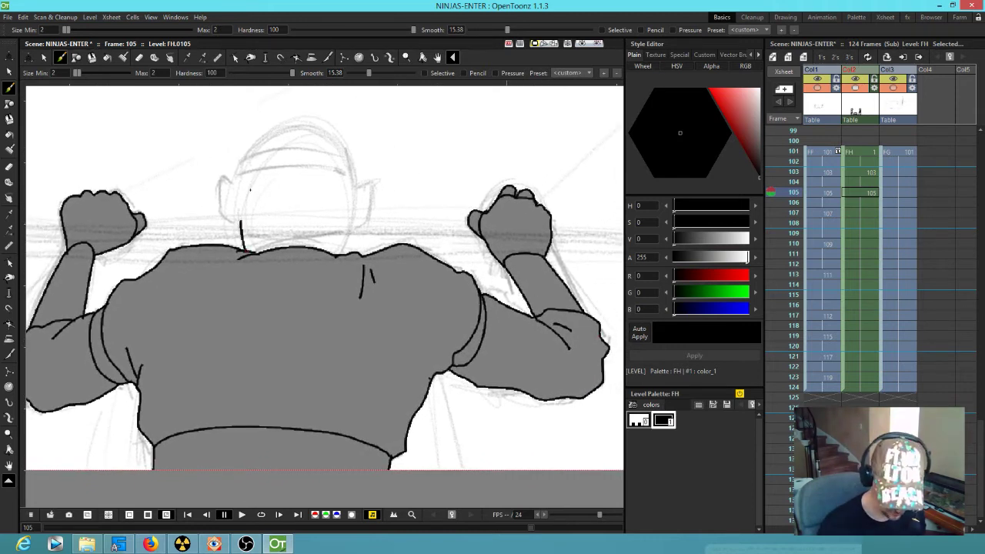
{"action": "mouse_move", "coordinate": [233, 183]}
{"action": "left_mouse_down"}
{"action": "mouse_move", "coordinate": [224, 178]}
{"action": "mouse_move", "coordinate": [221, 197]}
{"action": "mouse_move", "coordinate": [235, 223]}
{"action": "left_mouse_up"}
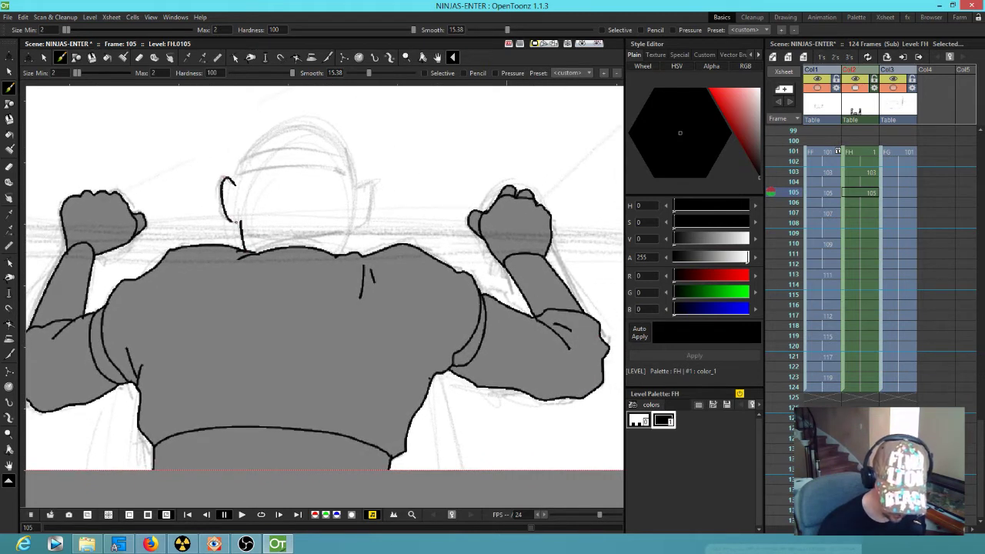
{"action": "mouse_move", "coordinate": [356, 186]}
{"action": "left_mouse_down"}
{"action": "mouse_move", "coordinate": [369, 186]}
{"action": "mouse_move", "coordinate": [372, 205]}
{"action": "mouse_move", "coordinate": [337, 256]}
{"action": "left_mouse_up"}
{"action": "left_click_drag", "start_coordinate": [243, 238], "coordinate": [351, 231]}
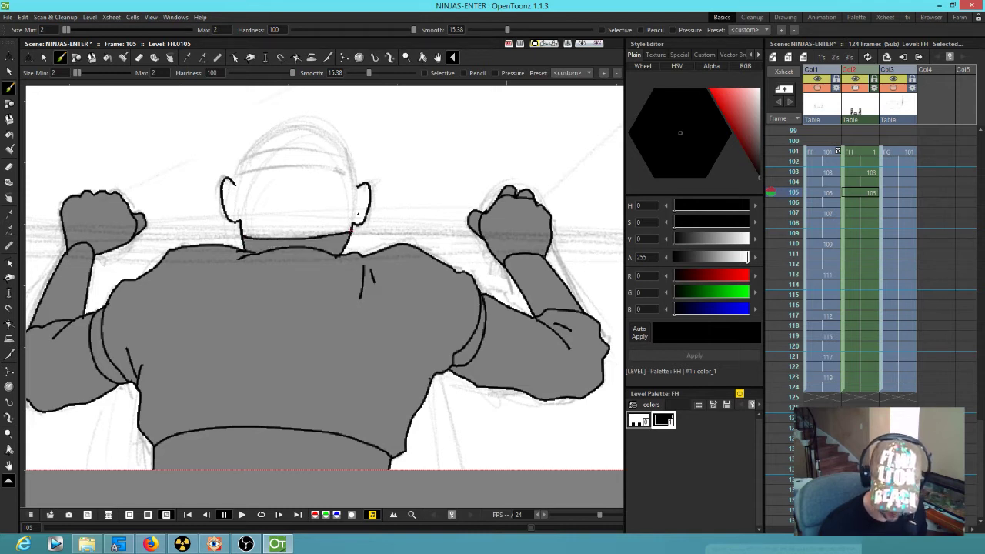
Step: Outline the top of the head on frame 105 and draw the two headband lines across it
{"action": "mouse_move", "coordinate": [234, 182]}
{"action": "left_mouse_down"}
{"action": "mouse_move", "coordinate": [257, 131]}
{"action": "mouse_move", "coordinate": [297, 117]}
{"action": "mouse_move", "coordinate": [339, 137]}
{"action": "mouse_move", "coordinate": [357, 188]}
{"action": "left_mouse_up"}
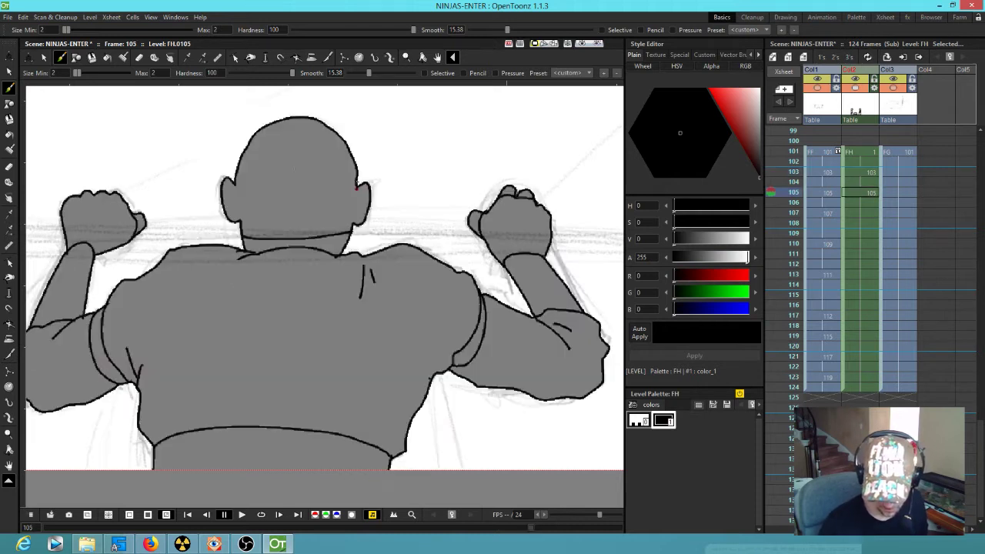
{"action": "left_click_drag", "start_coordinate": [235, 183], "coordinate": [357, 187]}
{"action": "left_click_drag", "start_coordinate": [236, 171], "coordinate": [359, 181]}
Step: Flip through the inked drawings on frames 101, 103 and 105 to review the pull-up motion
{"action": "key", "text": "comma"}
{"action": "key", "text": "period"}
{"action": "key", "text": "comma"}
{"action": "key", "text": "comma"}
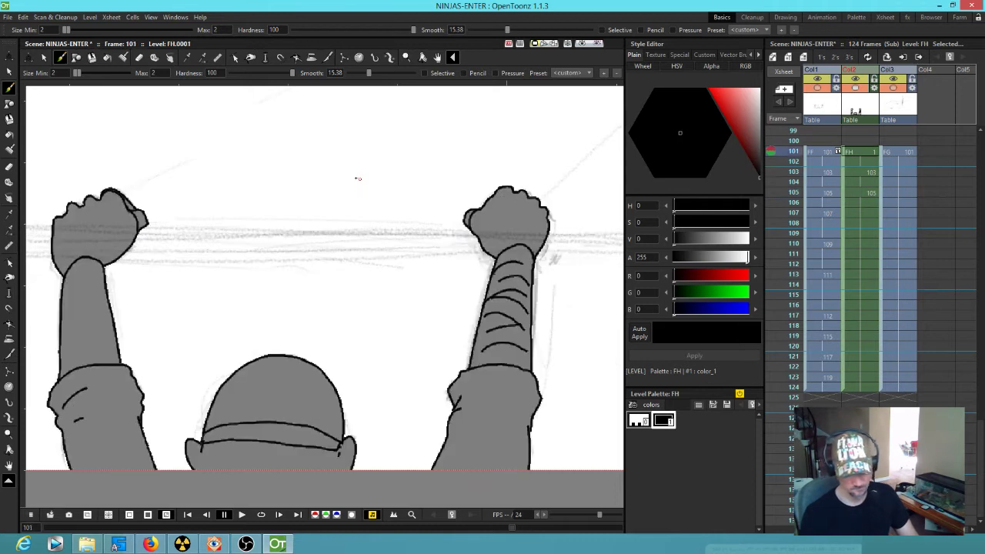
{"action": "key", "text": "period"}
{"action": "key", "text": "period"}
{"action": "key", "text": "period"}
{"action": "key", "text": "comma"}
{"action": "key", "text": "comma"}
{"action": "key", "text": "period"}
{"action": "key", "text": "period"}
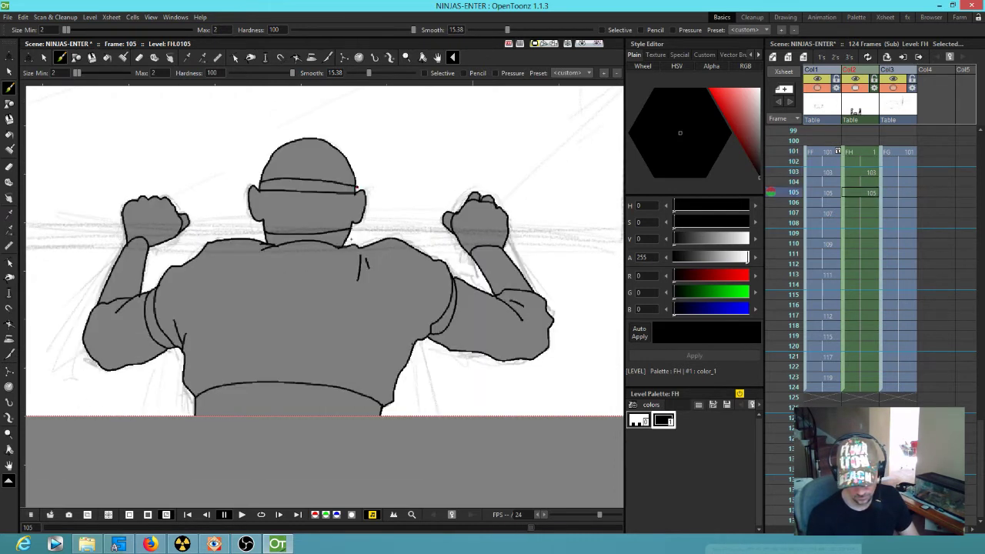
Step: Add a knuckle line to the figure's right fist on frame 101 and compare it with frame 105
{"action": "key", "text": "comma"}
{"action": "key", "text": "comma"}
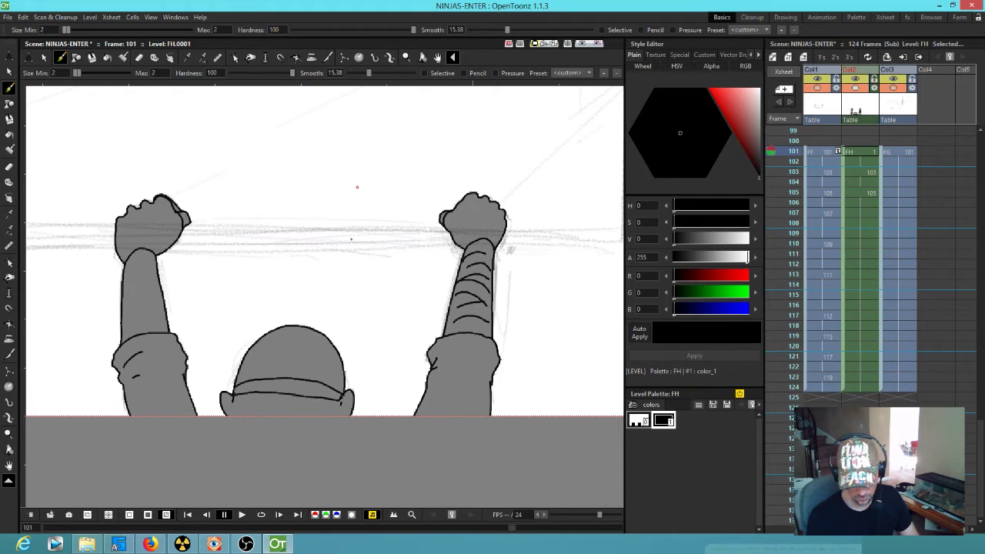
{"action": "left_click_drag", "start_coordinate": [468, 193], "coordinate": [459, 204]}
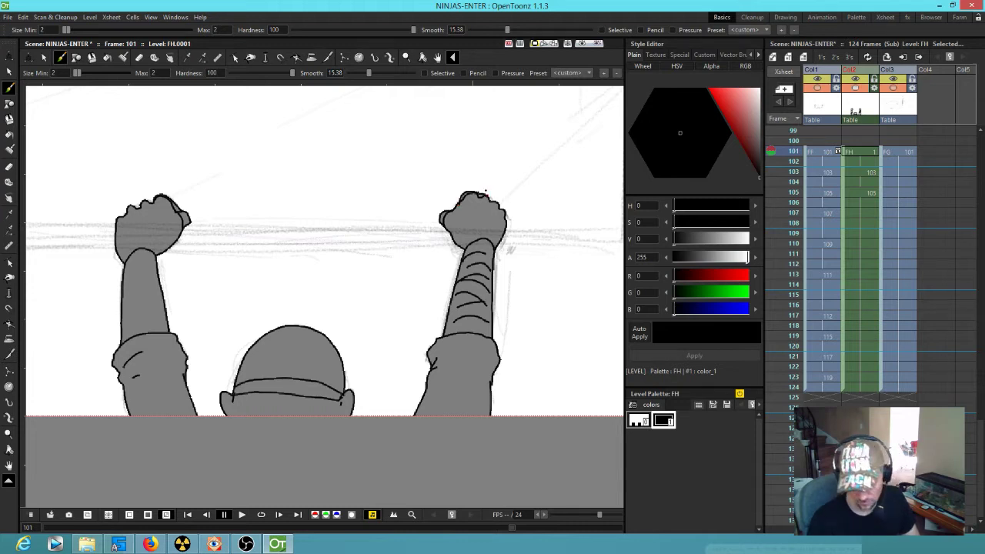
{"action": "key", "text": "period"}
{"action": "key", "text": "period"}
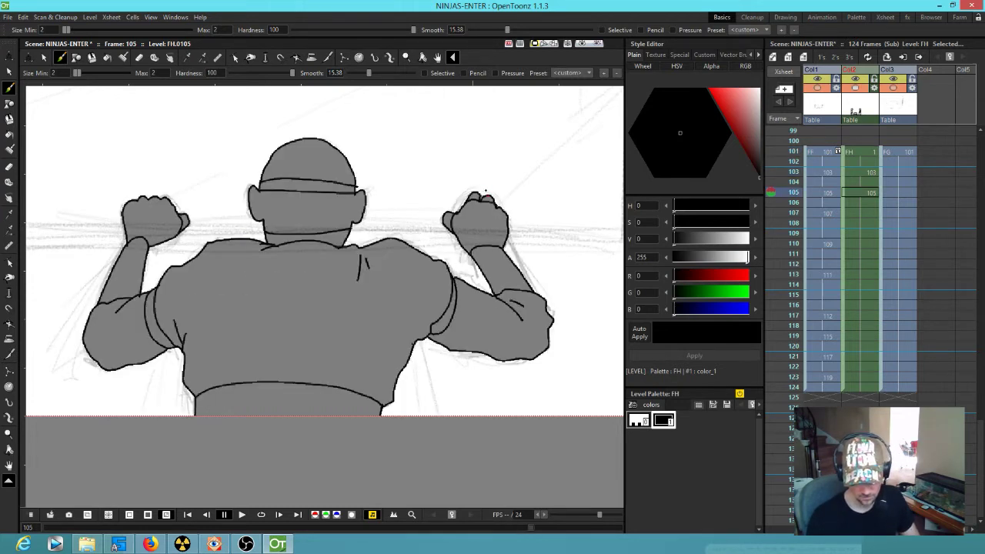
Step: Look at the rough on frame 107, then review the whole figure's motion across frames 101 to 105
{"action": "left_click", "coordinate": [857, 213]}
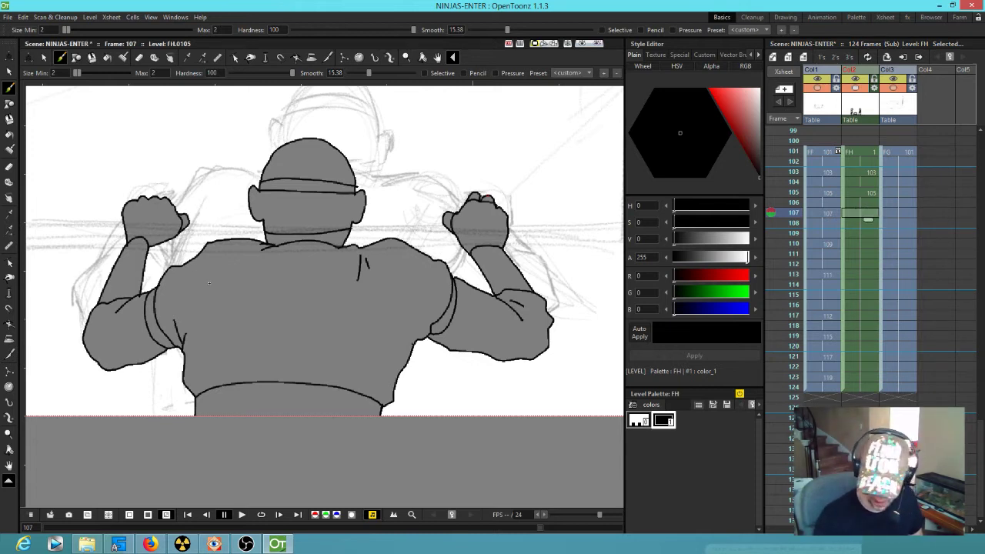
{"action": "left_click", "coordinate": [870, 193]}
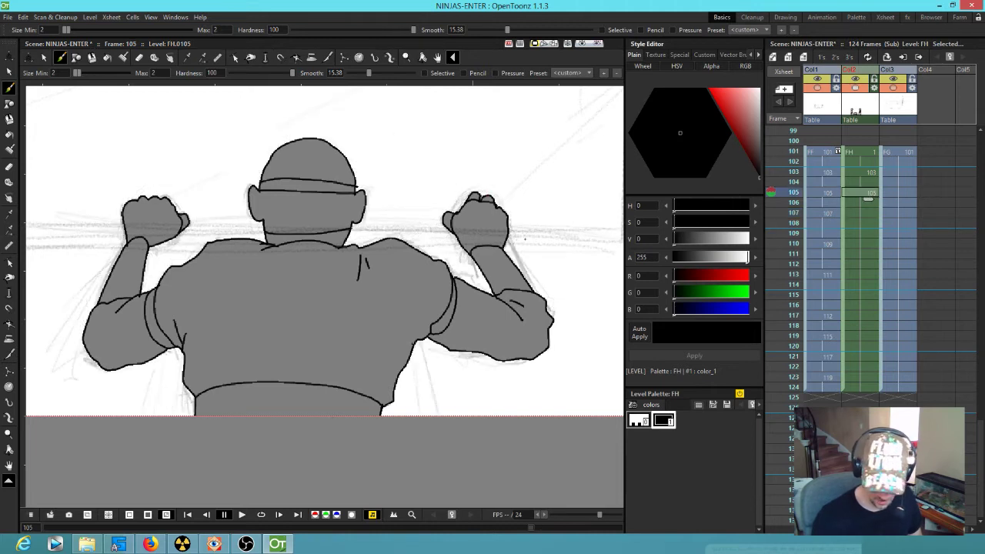
{"action": "scroll", "coordinate": [186, 277], "scroll_direction": "down", "scroll_amount": 2}
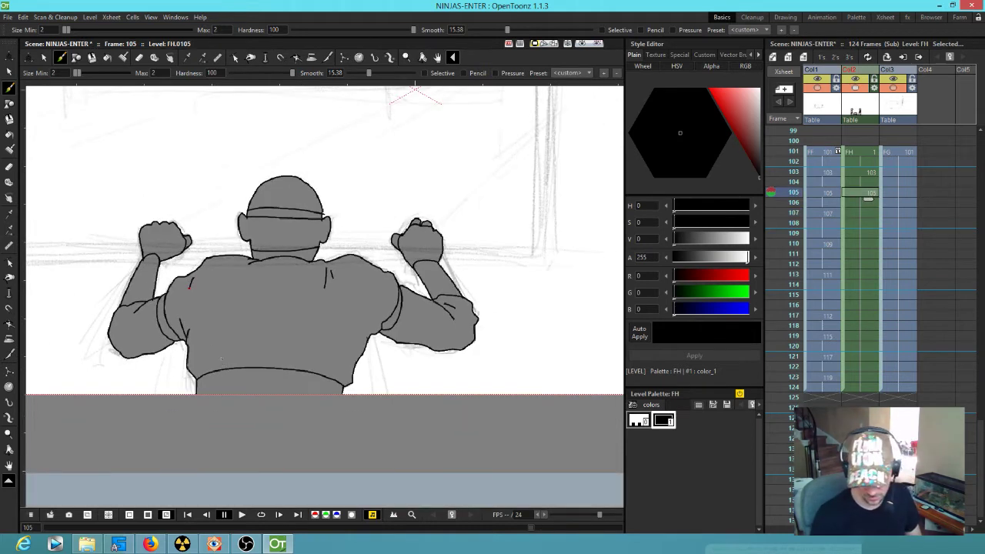
{"action": "left_click_drag", "start_coordinate": [298, 318], "coordinate": [330, 341]}
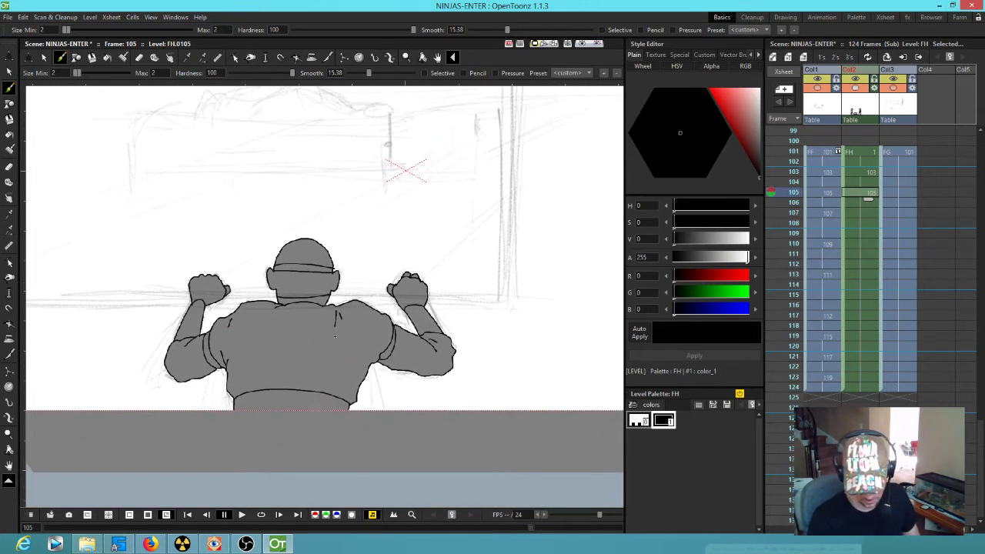
{"action": "key", "text": "comma"}
{"action": "key", "text": "comma"}
{"action": "key", "text": "period"}
{"action": "key", "text": "period"}
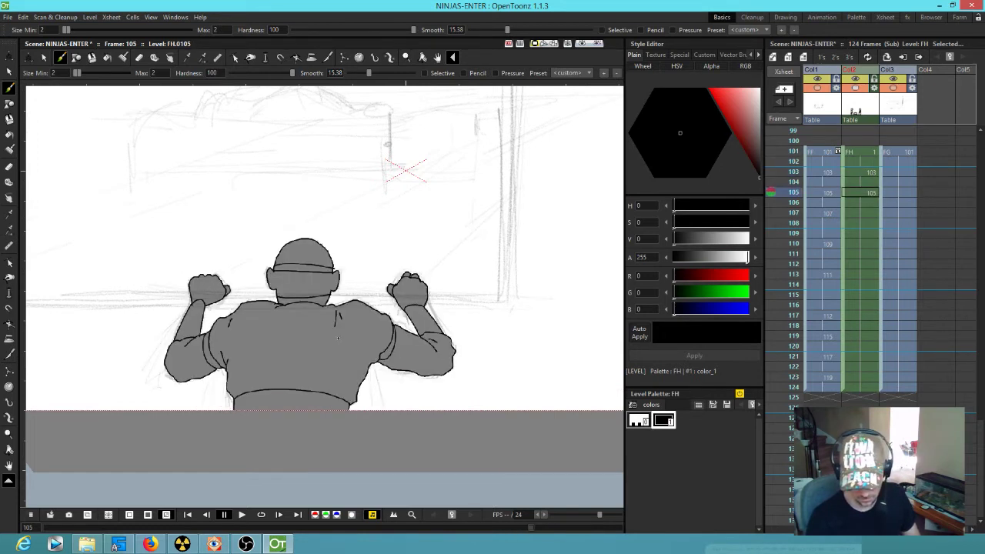
{"action": "left_click", "coordinate": [793, 154]}
{"action": "left_click_drag", "start_coordinate": [793, 155], "coordinate": [802, 193]}
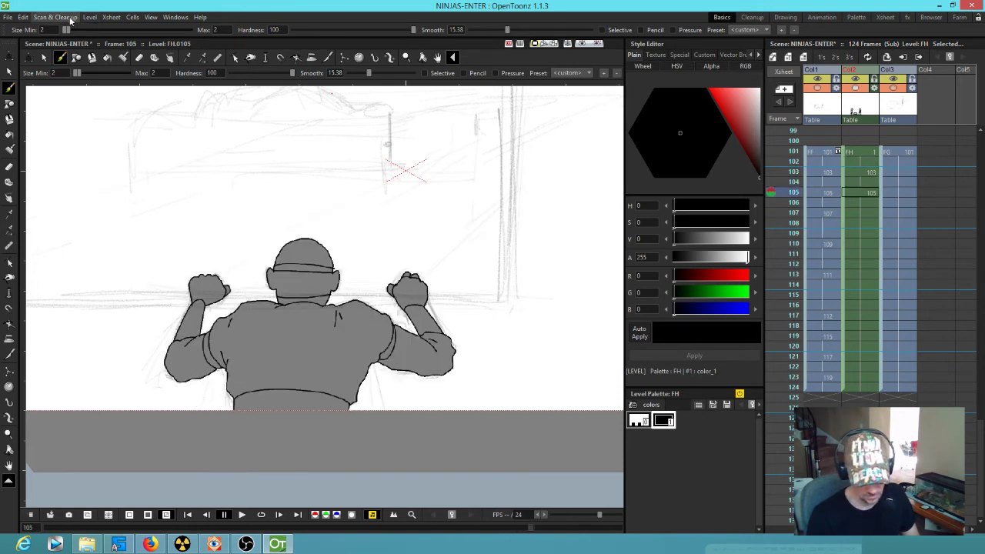
{"action": "left_click", "coordinate": [153, 17]}
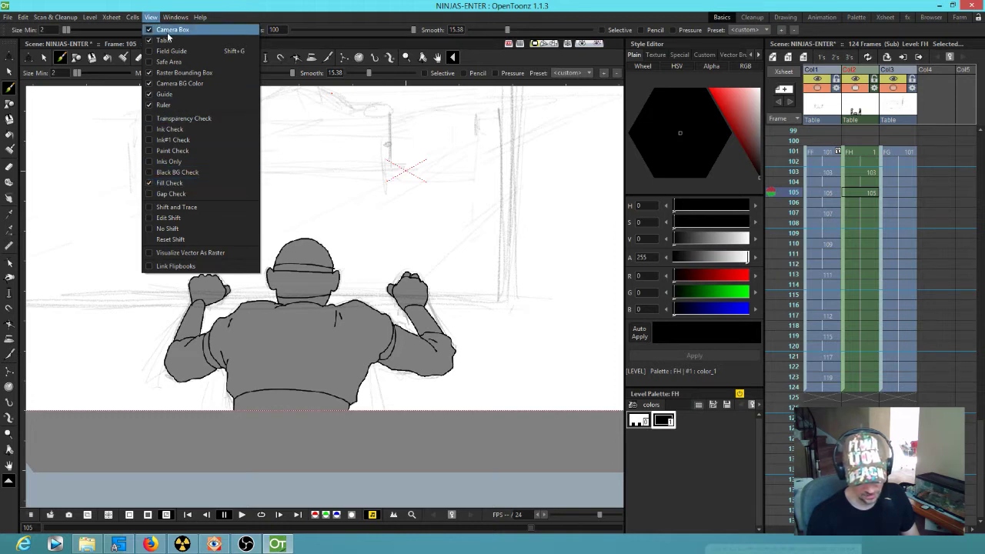
{"action": "left_click", "coordinate": [151, 17]}
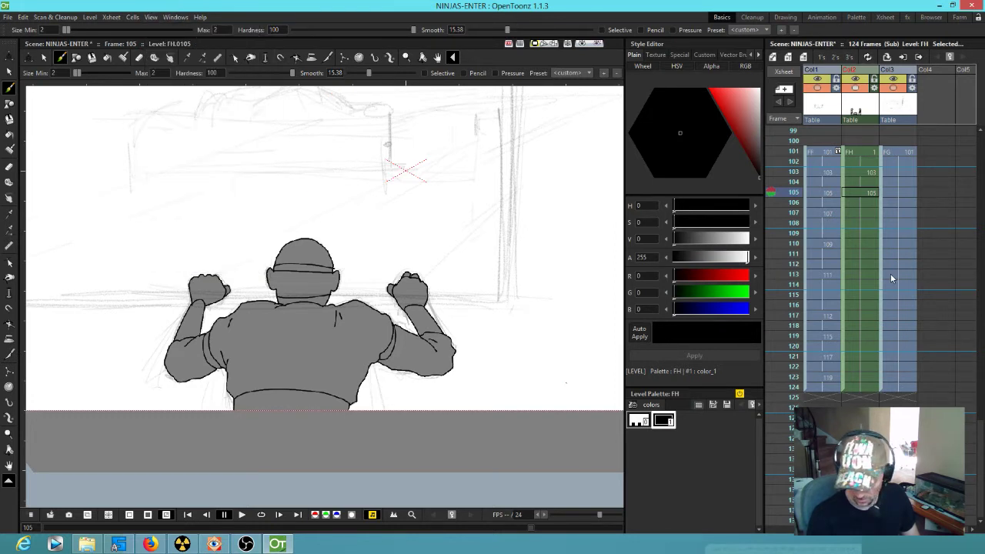
Step: Start a new FH drawing at frame 107 and ink both sides of the torso and the shoulder line over the rough
{"action": "left_click", "coordinate": [864, 214]}
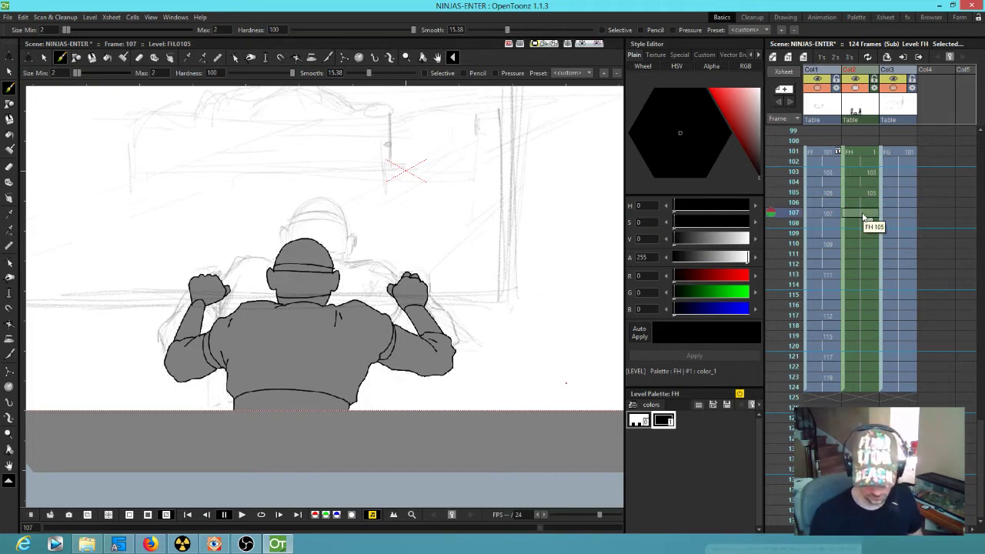
{"action": "left_click", "coordinate": [864, 217]}
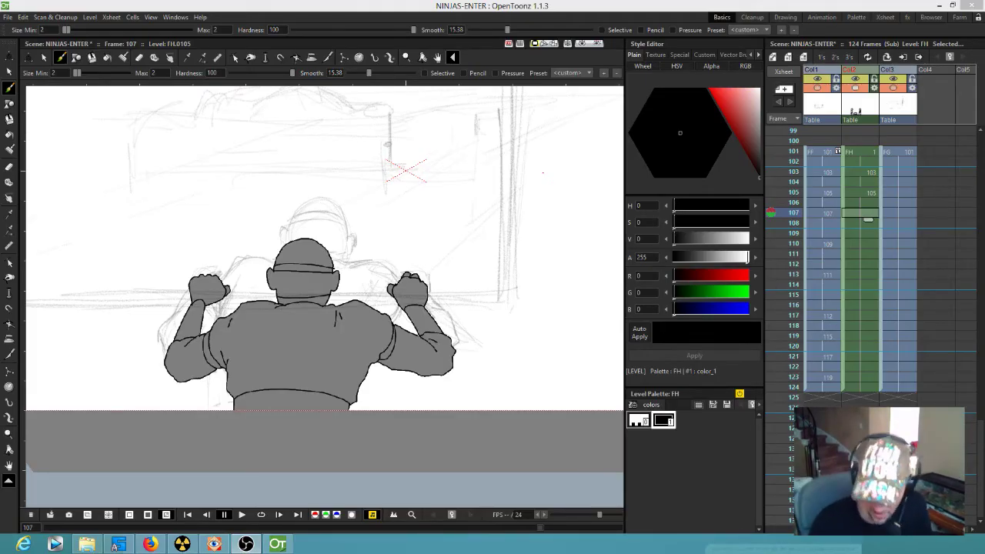
{"action": "left_click", "coordinate": [264, 257]}
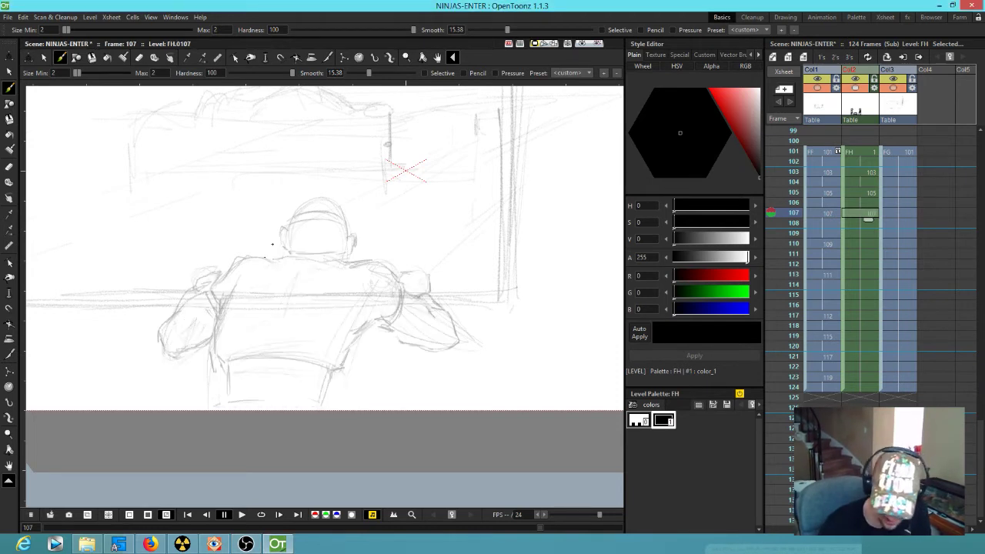
{"action": "left_click_drag", "start_coordinate": [237, 279], "coordinate": [221, 339]}
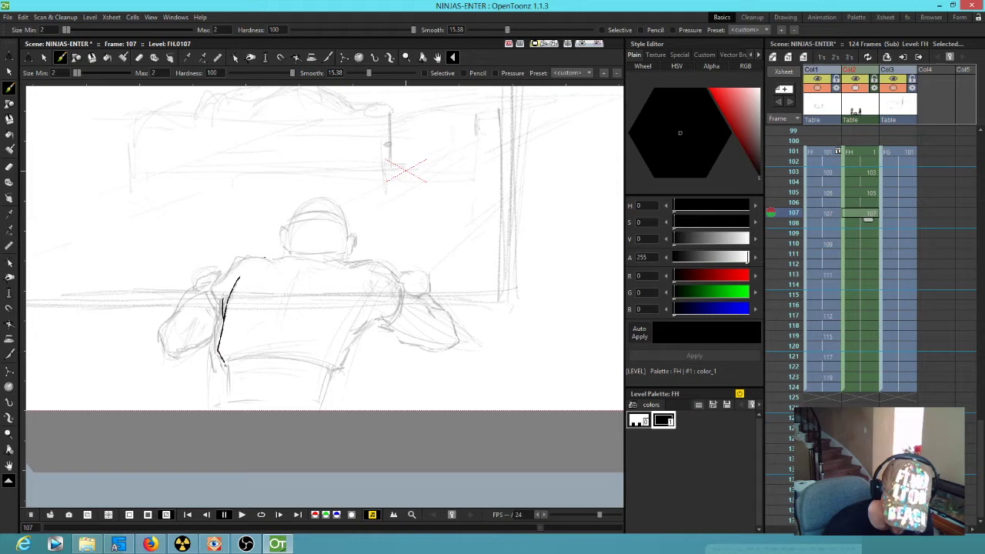
{"action": "mouse_move", "coordinate": [333, 374]}
{"action": "left_mouse_down"}
{"action": "mouse_move", "coordinate": [398, 293]}
{"action": "mouse_move", "coordinate": [375, 264]}
{"action": "mouse_move", "coordinate": [301, 262]}
{"action": "left_mouse_up"}
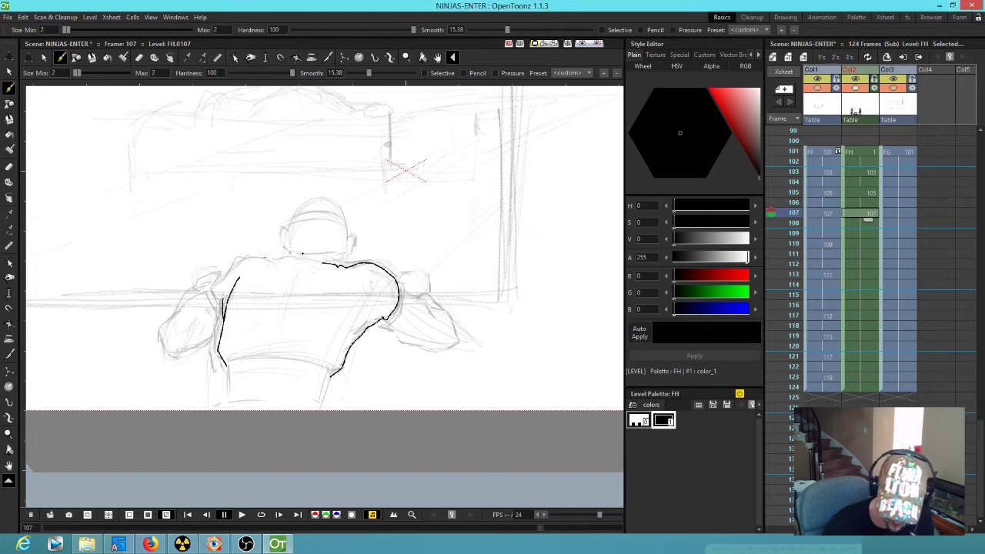
{"action": "left_click_drag", "start_coordinate": [322, 263], "coordinate": [235, 262]}
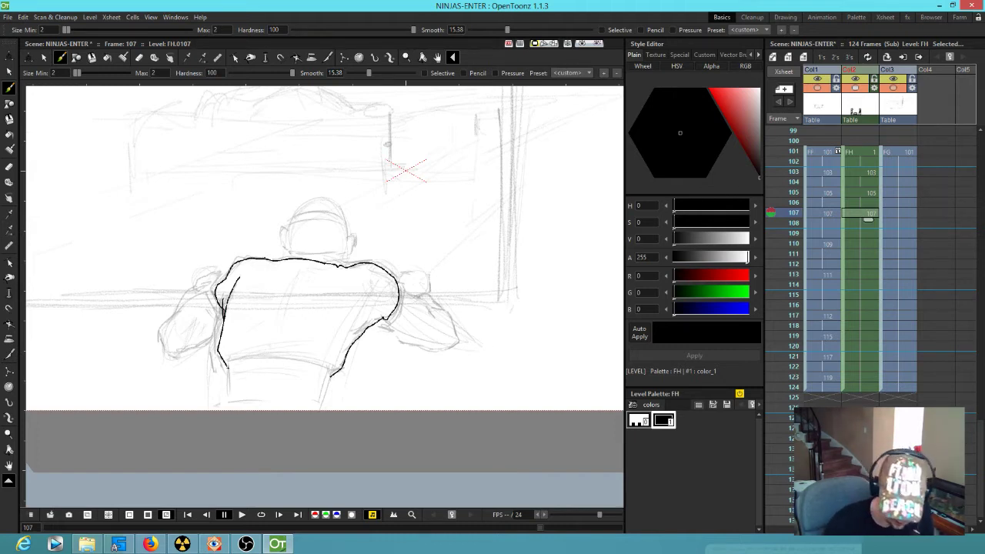
Step: Ink the waistband and the hips below it on frame 107, closing the shirt outline at the waist
{"action": "mouse_move", "coordinate": [229, 401]}
{"action": "left_mouse_down"}
{"action": "mouse_move", "coordinate": [228, 375]}
{"action": "mouse_move", "coordinate": [246, 352]}
{"action": "mouse_move", "coordinate": [306, 348]}
{"action": "mouse_move", "coordinate": [332, 368]}
{"action": "mouse_move", "coordinate": [325, 401]}
{"action": "mouse_move", "coordinate": [229, 401]}
{"action": "left_mouse_up"}
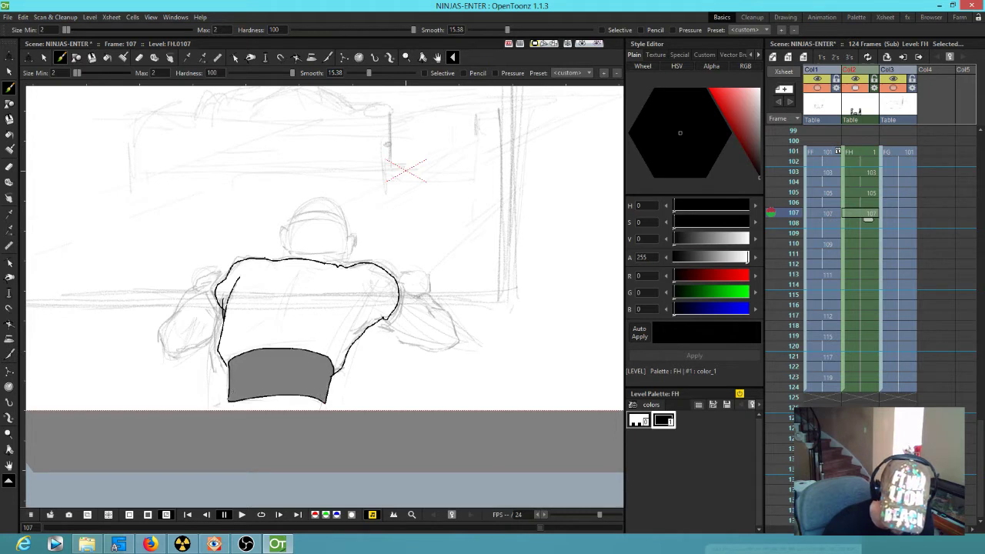
{"action": "left_click_drag", "start_coordinate": [326, 401], "coordinate": [337, 413]}
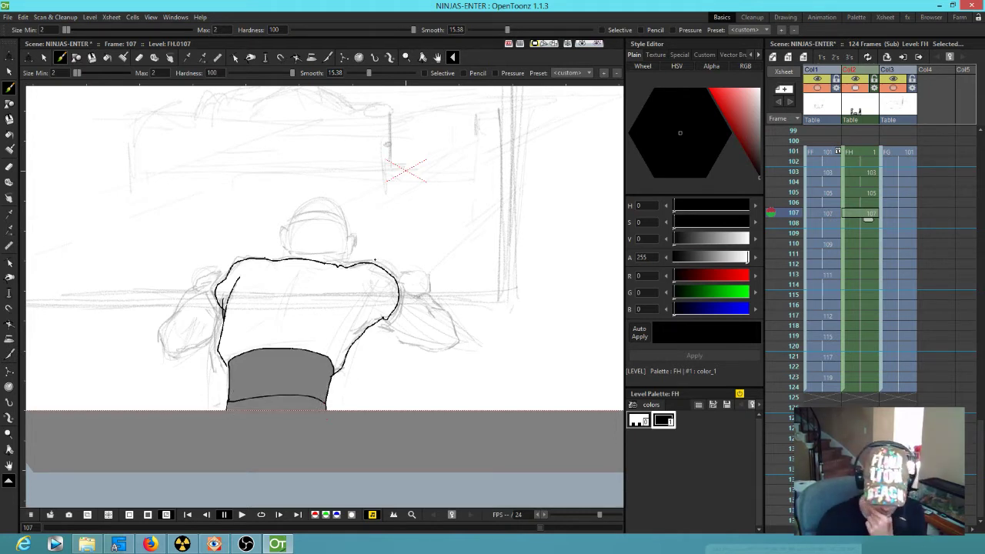
{"action": "left_click", "coordinate": [283, 343]}
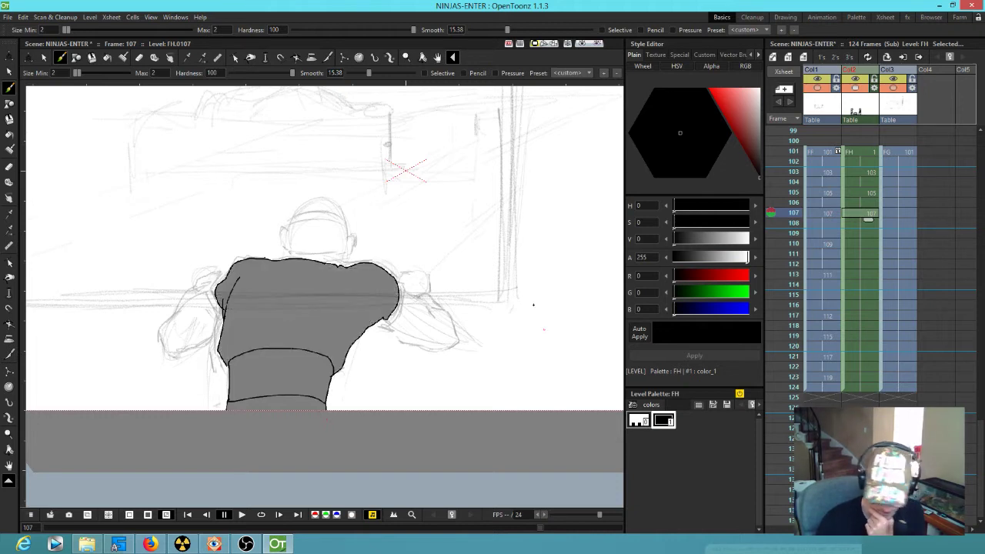
Step: Ink the figure's right sleeve, arm and fist on frame 107 and compare them with the neighbouring drawings
{"action": "scroll", "coordinate": [430, 305], "scroll_direction": "up", "scroll_amount": 1}
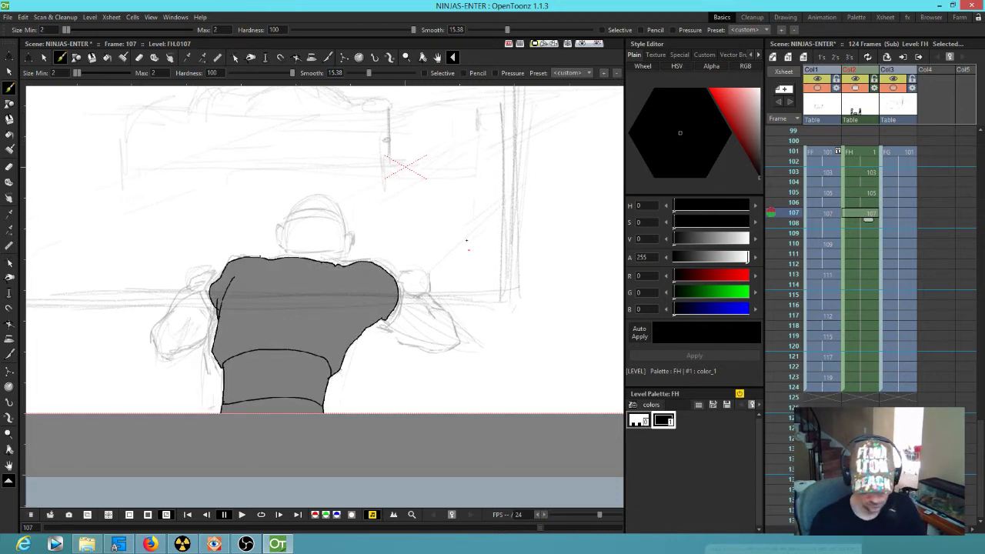
{"action": "scroll", "coordinate": [455, 281], "scroll_direction": "up", "scroll_amount": 3}
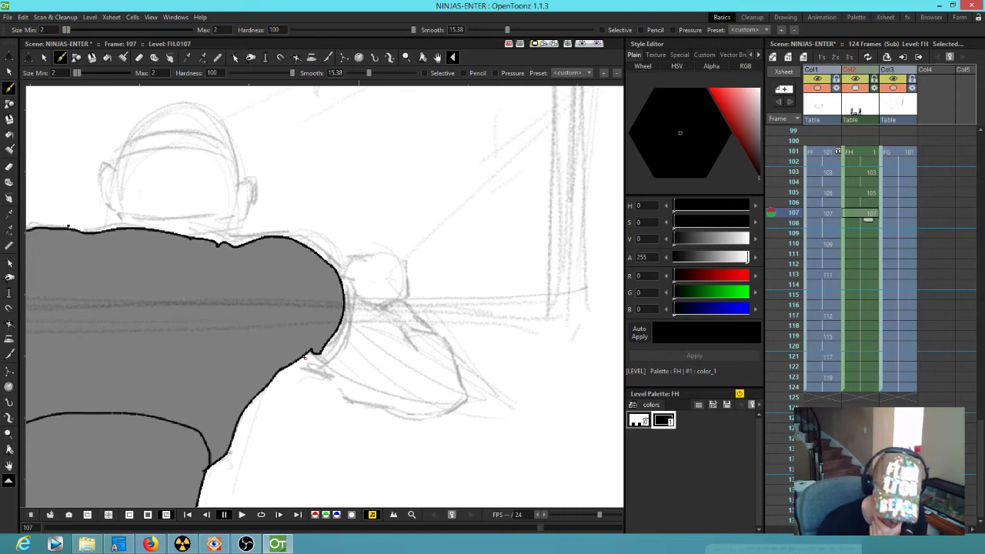
{"action": "mouse_move", "coordinate": [306, 356]}
{"action": "left_mouse_down"}
{"action": "mouse_move", "coordinate": [321, 361]}
{"action": "mouse_move", "coordinate": [346, 339]}
{"action": "mouse_move", "coordinate": [344, 294]}
{"action": "left_mouse_up"}
{"action": "mouse_move", "coordinate": [302, 357]}
{"action": "left_mouse_down"}
{"action": "mouse_move", "coordinate": [413, 420]}
{"action": "mouse_move", "coordinate": [444, 415]}
{"action": "mouse_move", "coordinate": [464, 401]}
{"action": "mouse_move", "coordinate": [434, 336]}
{"action": "mouse_move", "coordinate": [406, 335]}
{"action": "mouse_move", "coordinate": [347, 297]}
{"action": "mouse_move", "coordinate": [352, 288]}
{"action": "mouse_move", "coordinate": [385, 308]}
{"action": "mouse_move", "coordinate": [378, 313]}
{"action": "mouse_move", "coordinate": [393, 302]}
{"action": "mouse_move", "coordinate": [430, 331]}
{"action": "left_mouse_up"}
{"action": "mouse_move", "coordinate": [345, 275]}
{"action": "left_mouse_down"}
{"action": "mouse_move", "coordinate": [358, 256]}
{"action": "mouse_move", "coordinate": [397, 267]}
{"action": "mouse_move", "coordinate": [405, 305]}
{"action": "left_mouse_up"}
{"action": "left_click_drag", "start_coordinate": [275, 361], "coordinate": [532, 346]}
{"action": "key", "text": "Up"}
{"action": "key", "text": "Up"}
{"action": "key", "text": "Down"}
{"action": "key", "text": "Down"}
Step: Add two shirt fold lines below the neck on frame 107 and check them against the previous drawing
{"action": "mouse_move", "coordinate": [494, 238]}
{"action": "left_mouse_down"}
{"action": "mouse_move", "coordinate": [482, 274]}
{"action": "mouse_move", "coordinate": [453, 262]}
{"action": "left_mouse_up"}
{"action": "key", "text": "comma"}
{"action": "key", "text": "period"}
{"action": "key", "text": "comma"}
{"action": "key", "text": "period"}
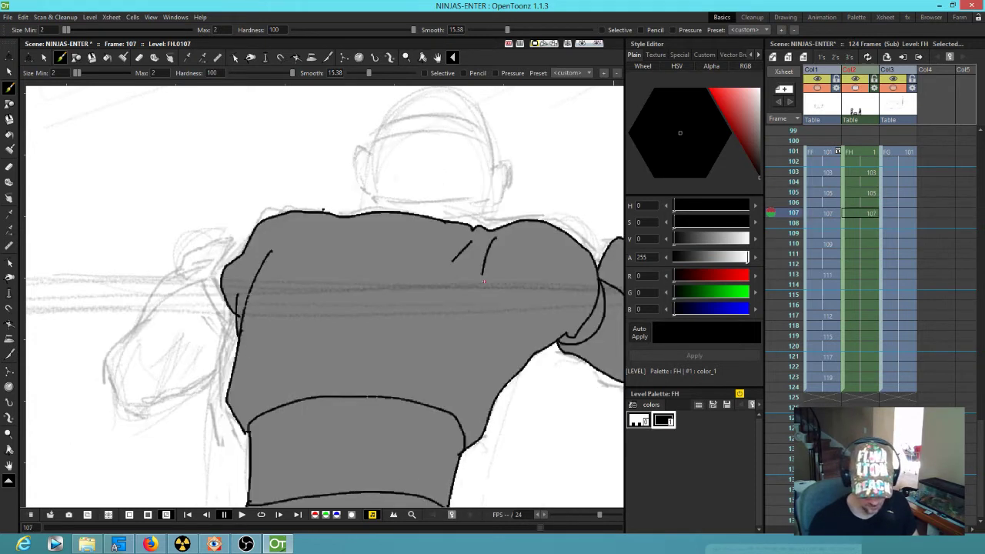
Step: Ink the figure's left sleeve and bent arm on frame 107 and flip against the previous drawing to check the motion
{"action": "mouse_move", "coordinate": [248, 262]}
{"action": "left_mouse_down"}
{"action": "mouse_move", "coordinate": [212, 282]}
{"action": "mouse_move", "coordinate": [212, 307]}
{"action": "mouse_move", "coordinate": [240, 328]}
{"action": "left_mouse_up"}
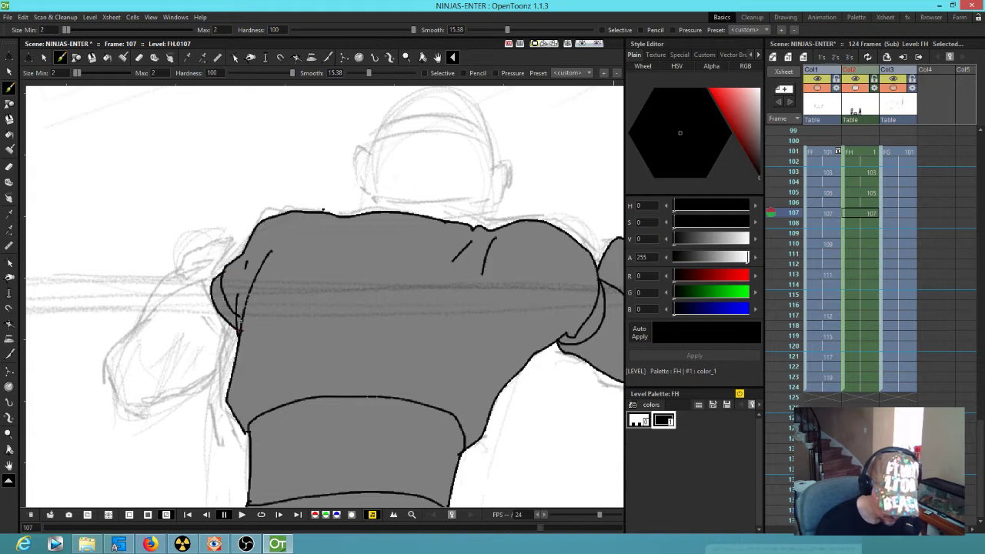
{"action": "mouse_move", "coordinate": [215, 280]}
{"action": "left_mouse_down"}
{"action": "mouse_move", "coordinate": [129, 336]}
{"action": "mouse_move", "coordinate": [137, 318]}
{"action": "mouse_move", "coordinate": [110, 362]}
{"action": "mouse_move", "coordinate": [119, 398]}
{"action": "mouse_move", "coordinate": [139, 411]}
{"action": "mouse_move", "coordinate": [236, 360]}
{"action": "left_mouse_up"}
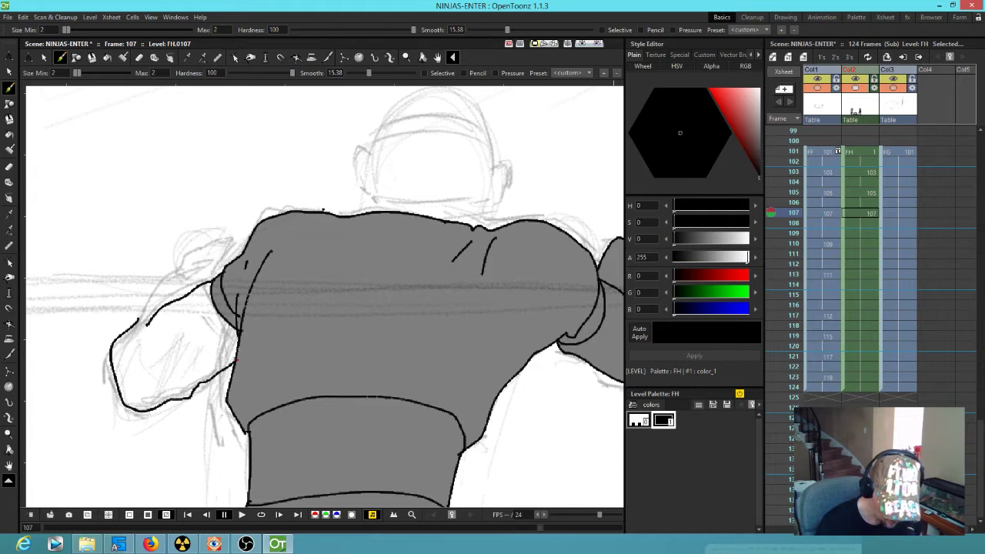
{"action": "mouse_move", "coordinate": [138, 320]}
{"action": "left_mouse_down"}
{"action": "mouse_move", "coordinate": [179, 272]}
{"action": "mouse_move", "coordinate": [204, 270]}
{"action": "mouse_move", "coordinate": [177, 279]}
{"action": "mouse_move", "coordinate": [211, 285]}
{"action": "left_mouse_up"}
{"action": "key", "text": "comma"}
{"action": "key", "text": "period"}
{"action": "key", "text": "comma"}
{"action": "key", "text": "period"}
{"action": "key", "text": "comma"}
{"action": "key", "text": "period"}
Step: Ink the figure's left fist and add a short fold line on the left of the upper back on frame 107
{"action": "mouse_move", "coordinate": [183, 274]}
{"action": "left_mouse_down"}
{"action": "mouse_move", "coordinate": [183, 252]}
{"action": "mouse_move", "coordinate": [231, 237]}
{"action": "mouse_move", "coordinate": [242, 254]}
{"action": "left_mouse_up"}
{"action": "key", "text": "comma"}
{"action": "key", "text": "period"}
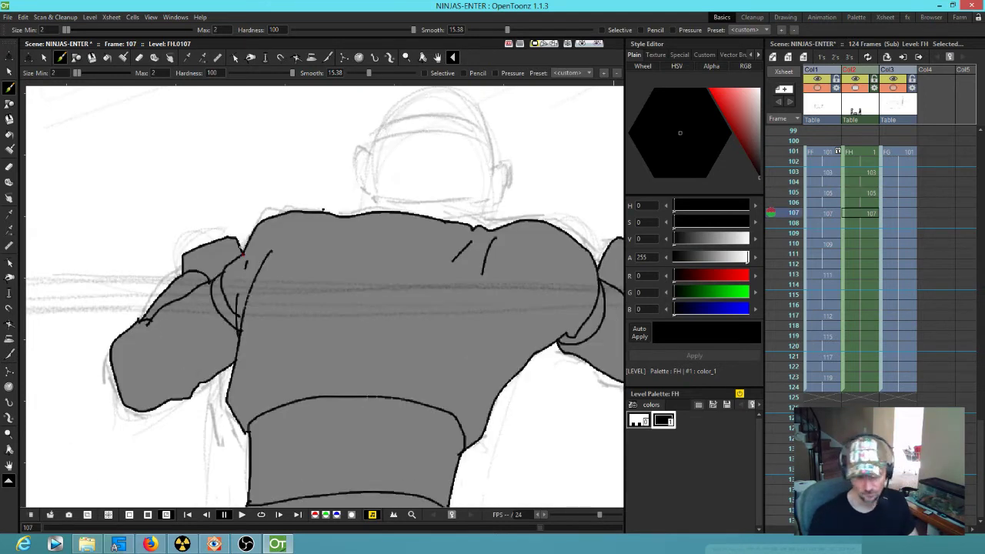
{"action": "left_click_drag", "start_coordinate": [338, 230], "coordinate": [322, 249]}
{"action": "key", "text": "comma"}
{"action": "key", "text": "period"}
Step: Outline the neck, both ears and the top of the head on frame 107 and compare with the previous drawing
{"action": "mouse_move", "coordinate": [457, 242]}
{"action": "left_mouse_down"}
{"action": "mouse_move", "coordinate": [444, 278]}
{"action": "mouse_move", "coordinate": [375, 317]}
{"action": "left_mouse_up"}
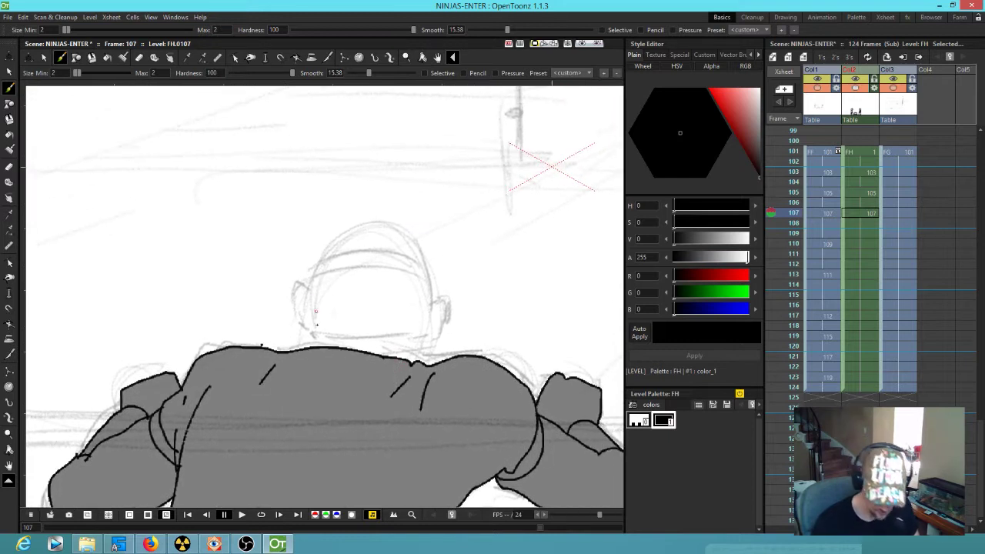
{"action": "left_click_drag", "start_coordinate": [315, 346], "coordinate": [312, 332]}
{"action": "mouse_move", "coordinate": [310, 288]}
{"action": "left_mouse_down"}
{"action": "mouse_move", "coordinate": [298, 285]}
{"action": "mouse_move", "coordinate": [297, 307]}
{"action": "mouse_move", "coordinate": [313, 334]}
{"action": "left_mouse_up"}
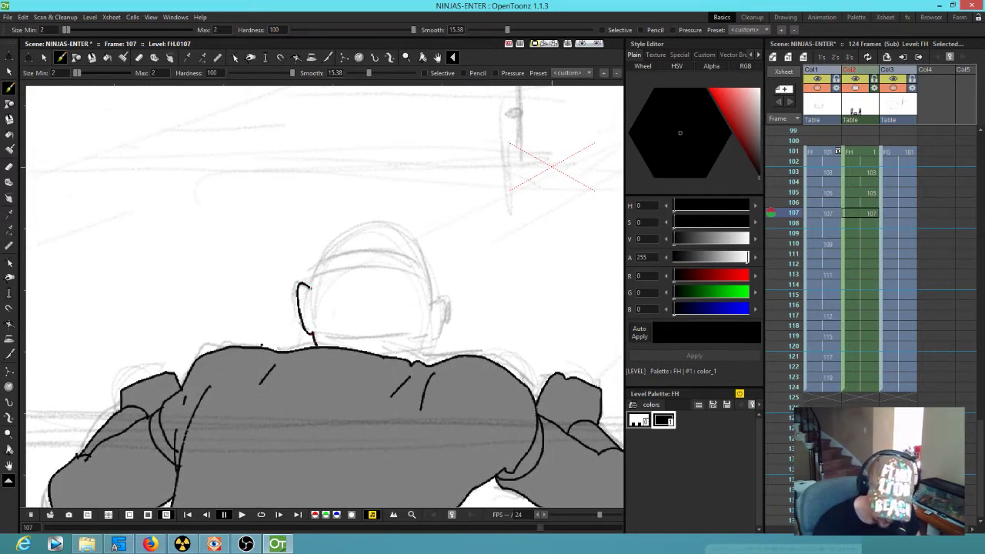
{"action": "mouse_move", "coordinate": [312, 284]}
{"action": "left_mouse_down"}
{"action": "mouse_move", "coordinate": [353, 227]}
{"action": "mouse_move", "coordinate": [401, 227]}
{"action": "mouse_move", "coordinate": [429, 297]}
{"action": "mouse_move", "coordinate": [443, 295]}
{"action": "mouse_move", "coordinate": [443, 319]}
{"action": "mouse_move", "coordinate": [419, 363]}
{"action": "left_mouse_up"}
{"action": "key", "text": "comma"}
{"action": "key", "text": "period"}
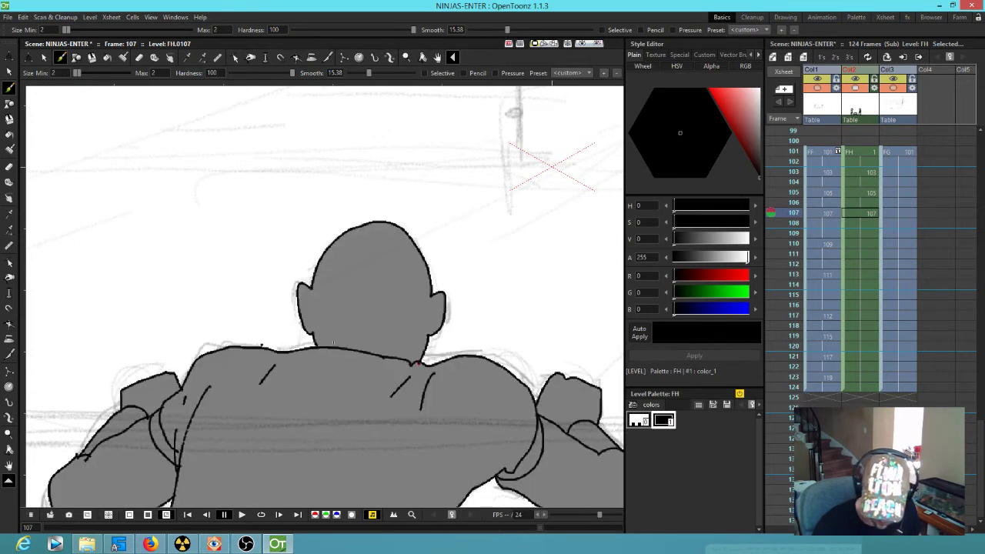
Step: Draw the curved line at the base of the head and the two headband lines on frame 107, checking against the previous drawing
{"action": "mouse_move", "coordinate": [313, 333]}
{"action": "left_mouse_down"}
{"action": "mouse_move", "coordinate": [367, 345]}
{"action": "mouse_move", "coordinate": [429, 336]}
{"action": "left_mouse_up"}
{"action": "key", "text": "comma"}
{"action": "key", "text": "period"}
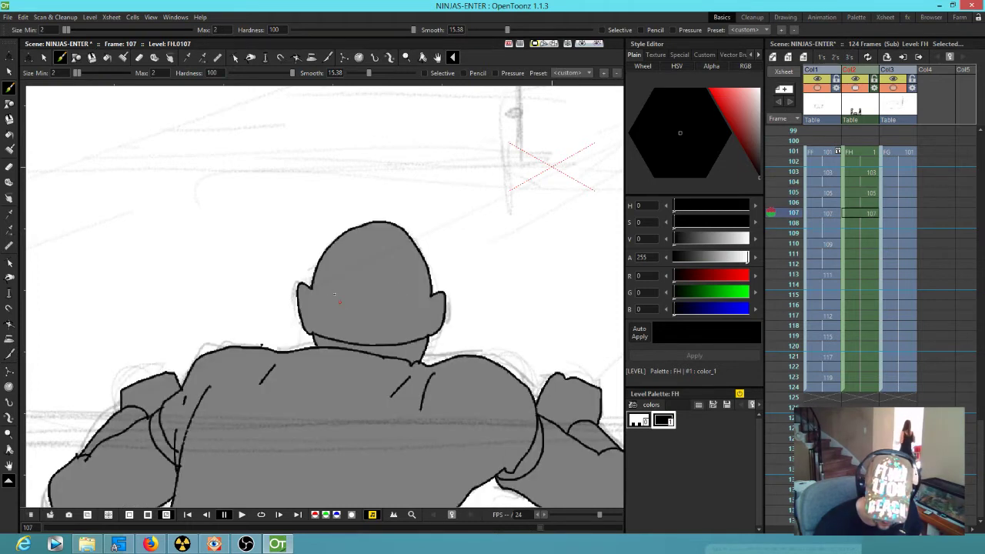
{"action": "left_click_drag", "start_coordinate": [320, 292], "coordinate": [429, 294]}
{"action": "mouse_move", "coordinate": [315, 280]}
{"action": "left_mouse_down"}
{"action": "mouse_move", "coordinate": [383, 287]}
{"action": "mouse_move", "coordinate": [423, 277]}
{"action": "left_mouse_up"}
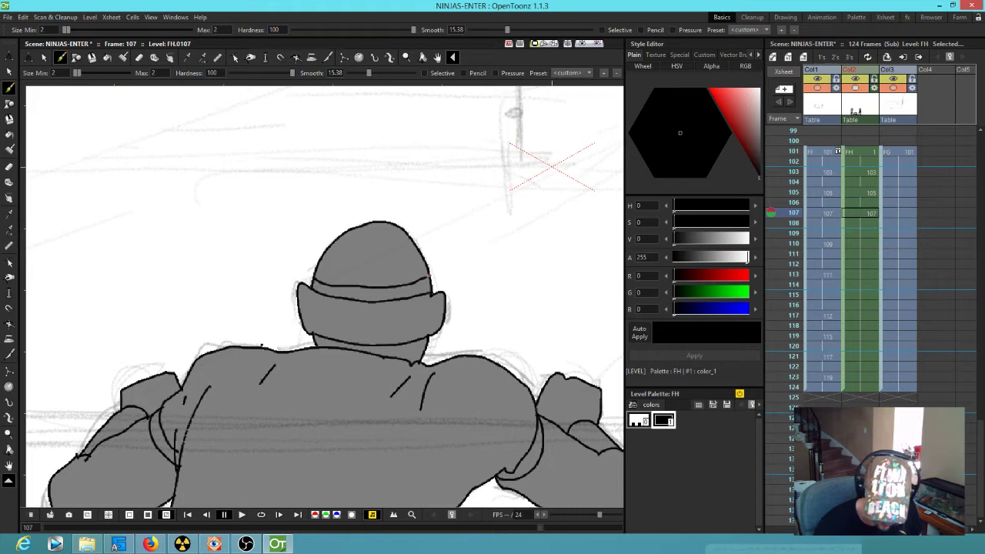
{"action": "key", "text": "comma"}
{"action": "key", "text": "period"}
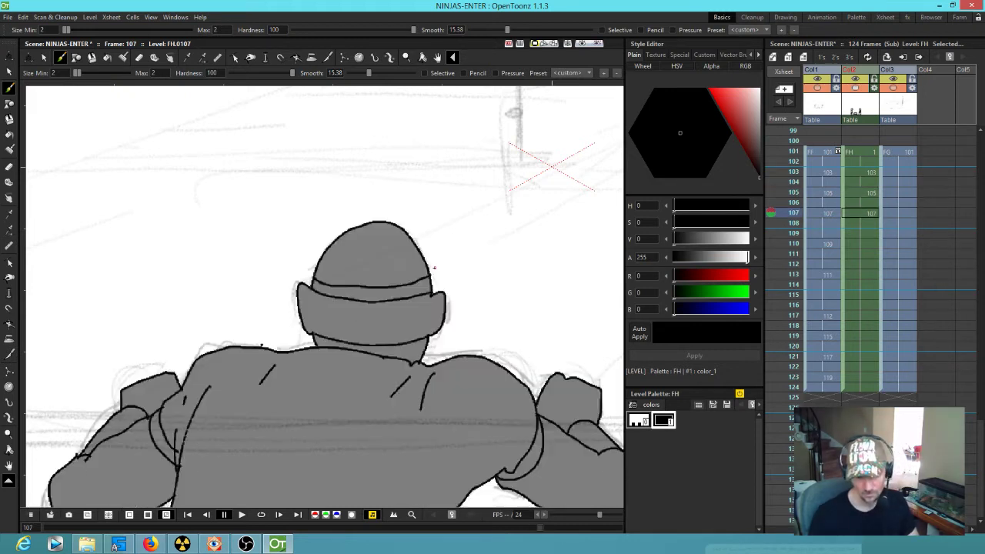
Step: Start a new FH drawing at frame 110 and ink the shoulder line, neckline folds and left side of the torso
{"action": "left_click", "coordinate": [867, 244]}
{"action": "key", "text": "alt+d"}
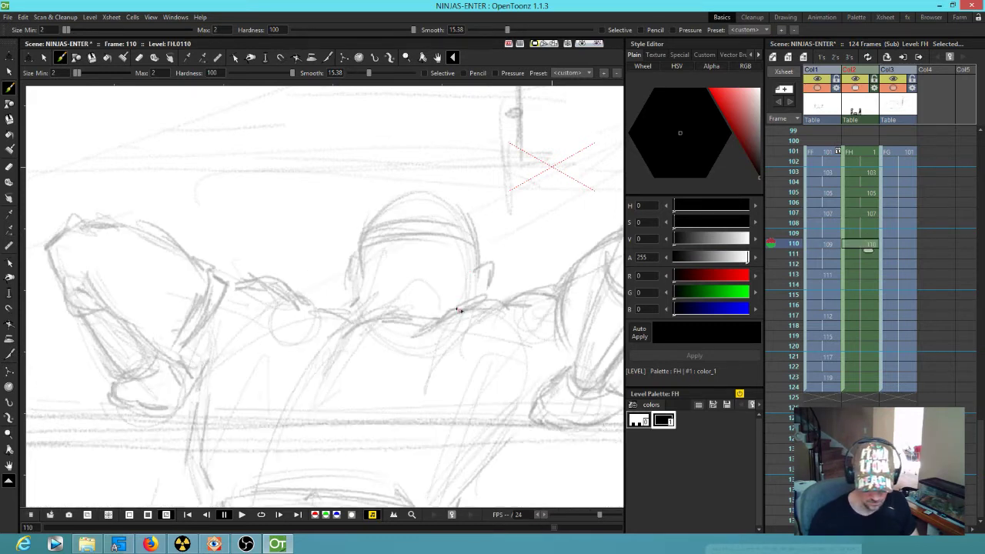
{"action": "mouse_move", "coordinate": [474, 304]}
{"action": "left_mouse_down"}
{"action": "mouse_move", "coordinate": [418, 332]}
{"action": "mouse_move", "coordinate": [392, 318]}
{"action": "mouse_move", "coordinate": [351, 338]}
{"action": "mouse_move", "coordinate": [338, 314]}
{"action": "mouse_move", "coordinate": [250, 274]}
{"action": "mouse_move", "coordinate": [228, 284]}
{"action": "mouse_move", "coordinate": [182, 352]}
{"action": "mouse_move", "coordinate": [195, 402]}
{"action": "left_mouse_up"}
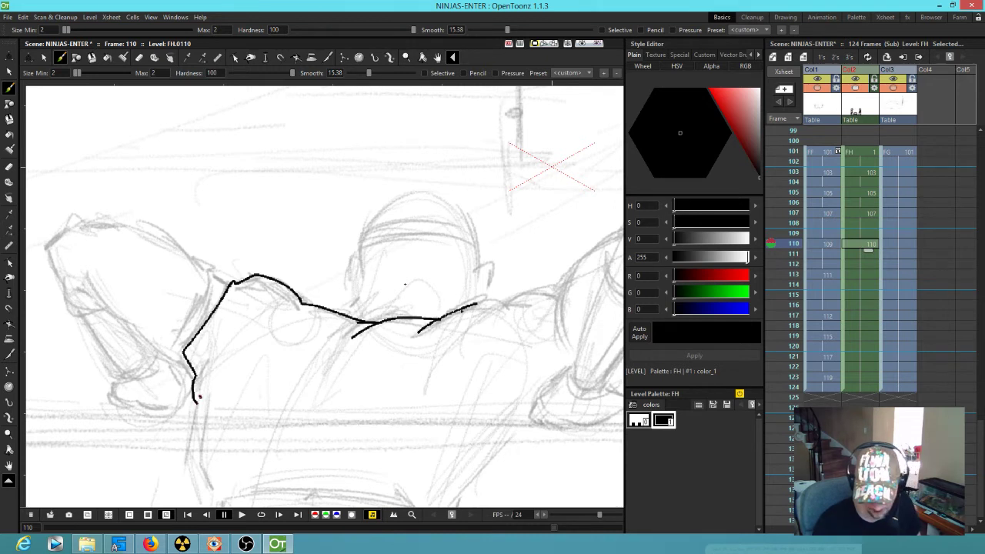
{"action": "scroll", "coordinate": [199, 398], "scroll_direction": "down", "scroll_amount": 5}
{"action": "mouse_move", "coordinate": [183, 261]}
{"action": "left_mouse_down"}
{"action": "mouse_move", "coordinate": [179, 334]}
{"action": "mouse_move", "coordinate": [205, 381]}
{"action": "mouse_move", "coordinate": [200, 479]}
{"action": "left_mouse_up"}
{"action": "scroll", "coordinate": [377, 403], "scroll_direction": "down", "scroll_amount": 4}
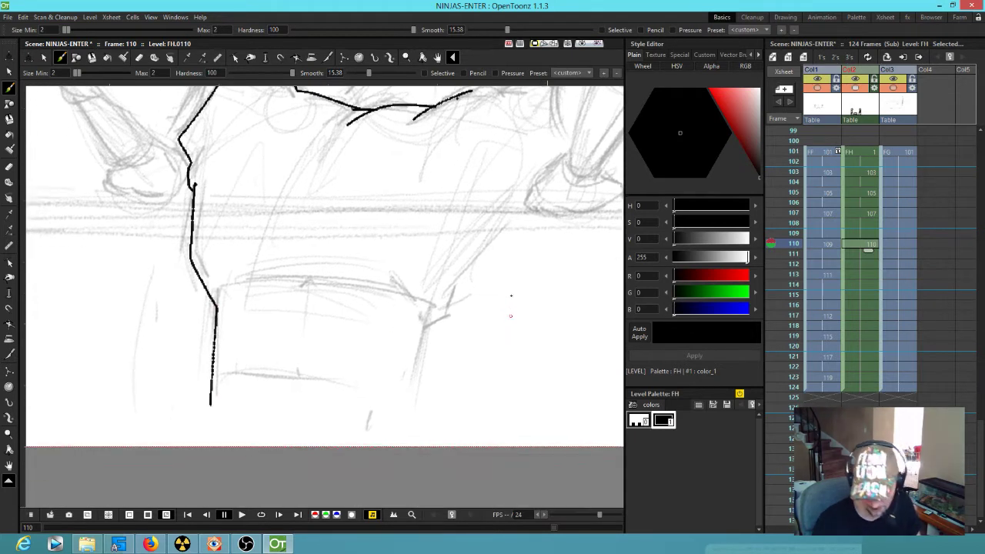
Step: Ink the hips down to the ledge and the upper and lower edges of the waistband on frame 110
{"action": "left_click_drag", "start_coordinate": [183, 362], "coordinate": [162, 447]}
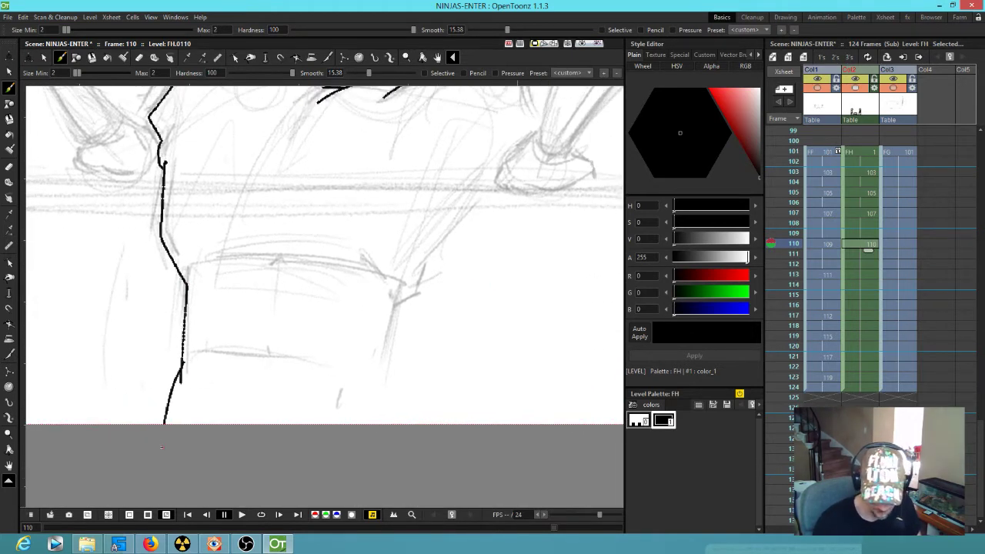
{"action": "mouse_move", "coordinate": [180, 354]}
{"action": "left_mouse_down"}
{"action": "mouse_move", "coordinate": [387, 354]}
{"action": "mouse_move", "coordinate": [387, 368]}
{"action": "mouse_move", "coordinate": [375, 366]}
{"action": "mouse_move", "coordinate": [384, 366]}
{"action": "mouse_move", "coordinate": [376, 443]}
{"action": "left_mouse_up"}
{"action": "mouse_move", "coordinate": [383, 368]}
{"action": "left_mouse_down"}
{"action": "mouse_move", "coordinate": [396, 284]}
{"action": "mouse_move", "coordinate": [362, 266]}
{"action": "mouse_move", "coordinate": [247, 254]}
{"action": "mouse_move", "coordinate": [190, 263]}
{"action": "mouse_move", "coordinate": [187, 281]}
{"action": "left_mouse_up"}
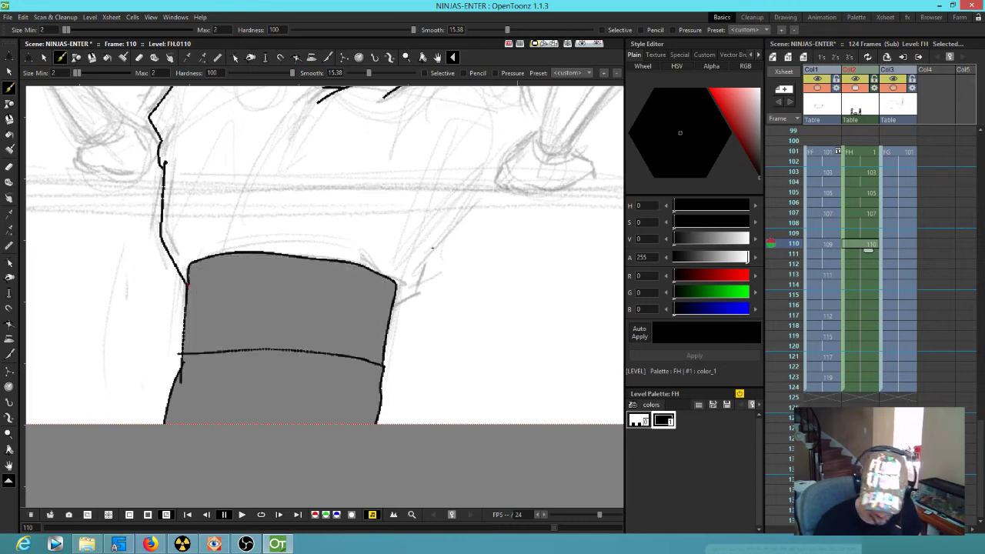
Step: Ink the right side of the torso and the figure's right forearm and hand on frame 110
{"action": "mouse_move", "coordinate": [395, 304]}
{"action": "left_mouse_down"}
{"action": "mouse_move", "coordinate": [427, 250]}
{"action": "mouse_move", "coordinate": [483, 159]}
{"action": "left_mouse_up"}
{"action": "left_click_drag", "start_coordinate": [508, 240], "coordinate": [438, 356]}
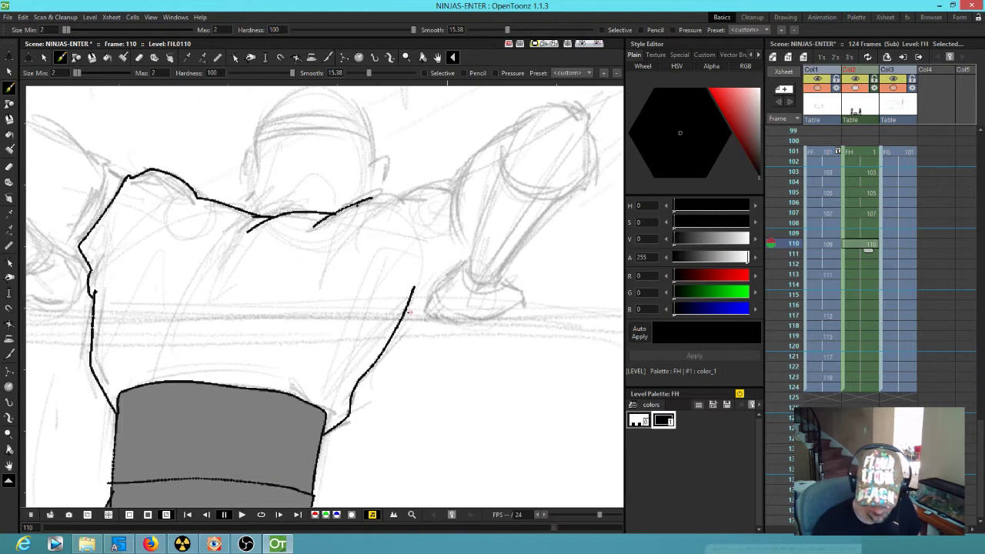
{"action": "mouse_move", "coordinate": [406, 311]}
{"action": "left_mouse_down"}
{"action": "mouse_move", "coordinate": [466, 264]}
{"action": "mouse_move", "coordinate": [429, 311]}
{"action": "mouse_move", "coordinate": [445, 313]}
{"action": "mouse_move", "coordinate": [436, 294]}
{"action": "mouse_move", "coordinate": [448, 314]}
{"action": "mouse_move", "coordinate": [525, 308]}
{"action": "mouse_move", "coordinate": [502, 279]}
{"action": "mouse_move", "coordinate": [475, 288]}
{"action": "mouse_move", "coordinate": [506, 277]}
{"action": "mouse_move", "coordinate": [468, 263]}
{"action": "mouse_move", "coordinate": [501, 179]}
{"action": "mouse_move", "coordinate": [531, 202]}
{"action": "mouse_move", "coordinate": [576, 192]}
{"action": "mouse_move", "coordinate": [509, 274]}
{"action": "left_mouse_up"}
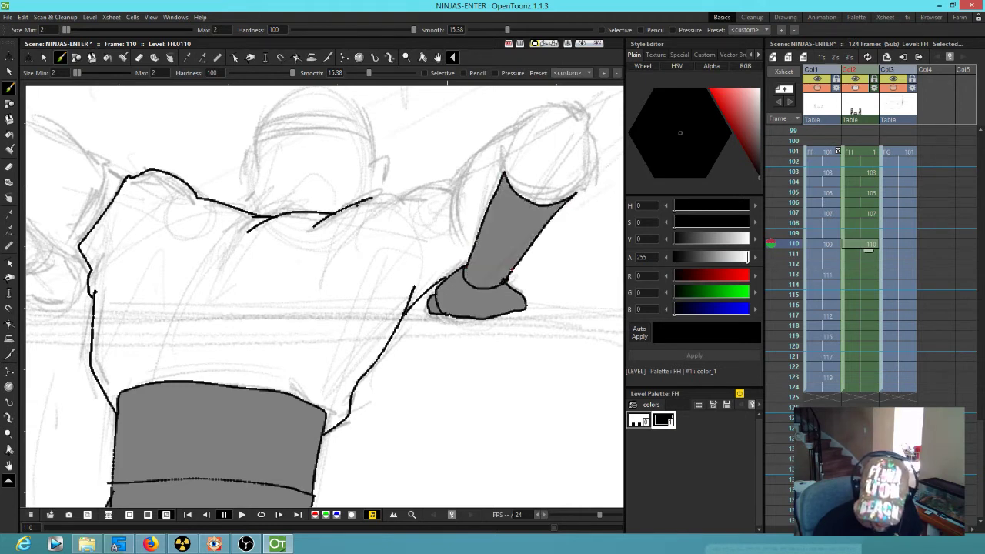
Step: Ink the figure's left sleeve edge, raised upper arm and forearm on frame 110
{"action": "left_click_drag", "start_coordinate": [272, 262], "coordinate": [508, 312]}
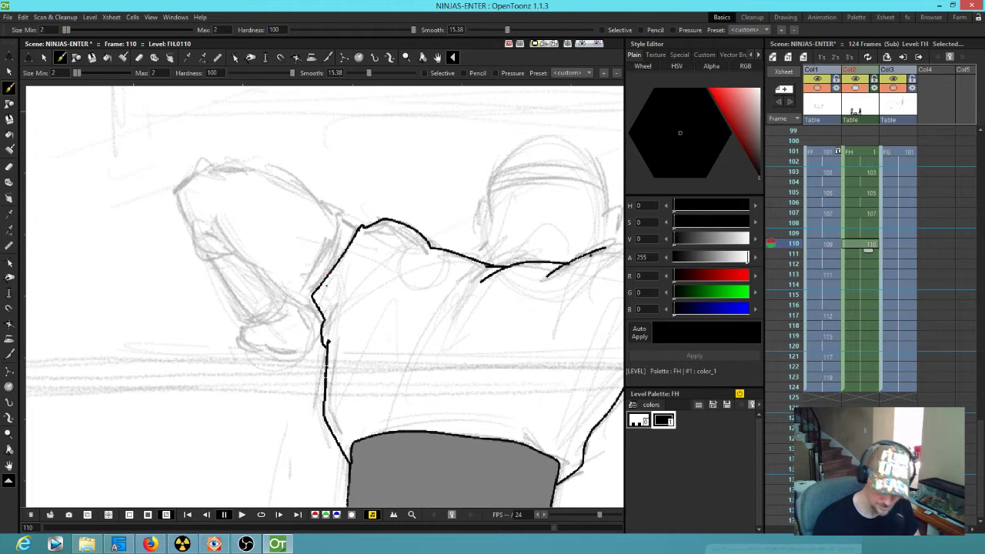
{"action": "mouse_move", "coordinate": [304, 293]}
{"action": "left_mouse_down"}
{"action": "mouse_move", "coordinate": [356, 219]}
{"action": "mouse_move", "coordinate": [348, 224]}
{"action": "mouse_move", "coordinate": [362, 228]}
{"action": "mouse_move", "coordinate": [300, 186]}
{"action": "mouse_move", "coordinate": [237, 164]}
{"action": "mouse_move", "coordinate": [198, 166]}
{"action": "mouse_move", "coordinate": [177, 193]}
{"action": "mouse_move", "coordinate": [211, 260]}
{"action": "mouse_move", "coordinate": [238, 250]}
{"action": "mouse_move", "coordinate": [317, 310]}
{"action": "left_mouse_up"}
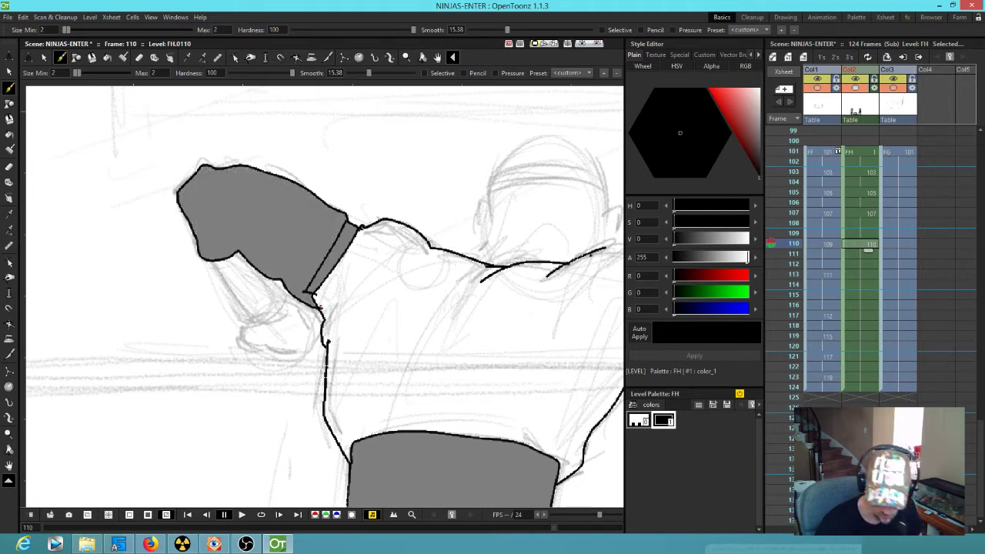
{"action": "mouse_move", "coordinate": [216, 267]}
{"action": "left_mouse_down"}
{"action": "mouse_move", "coordinate": [252, 317]}
{"action": "mouse_move", "coordinate": [279, 314]}
{"action": "mouse_move", "coordinate": [274, 274]}
{"action": "left_mouse_up"}
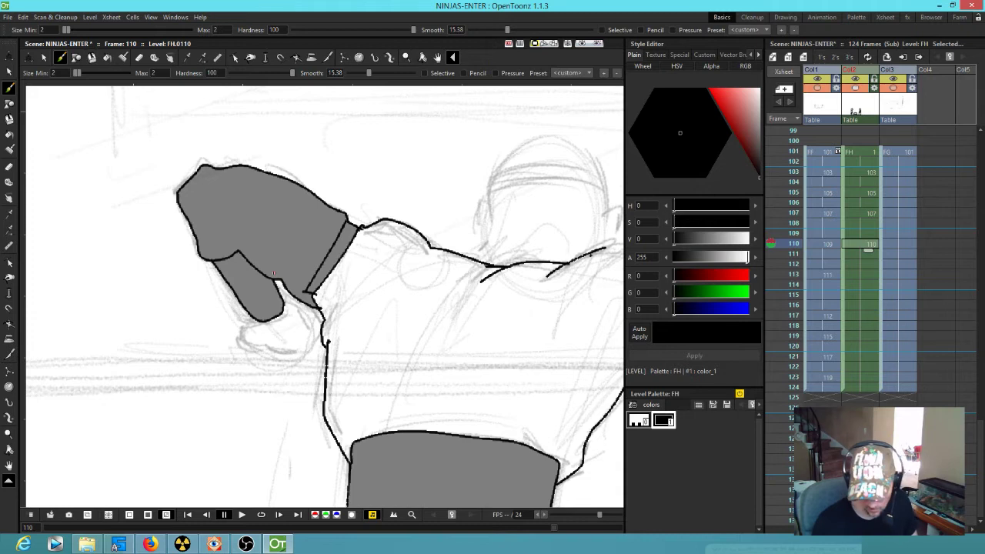
Step: Ink the figure's right shoulder and the double sleeve edge on frame 110, closing the torso outline
{"action": "left_click_drag", "start_coordinate": [550, 391], "coordinate": [383, 363]}
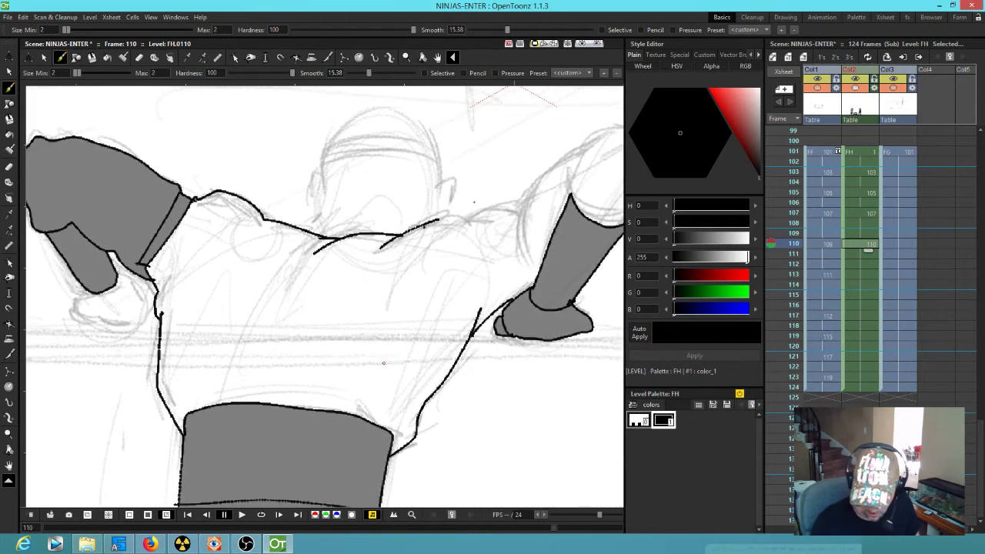
{"action": "left_click_drag", "start_coordinate": [437, 222], "coordinate": [518, 206]}
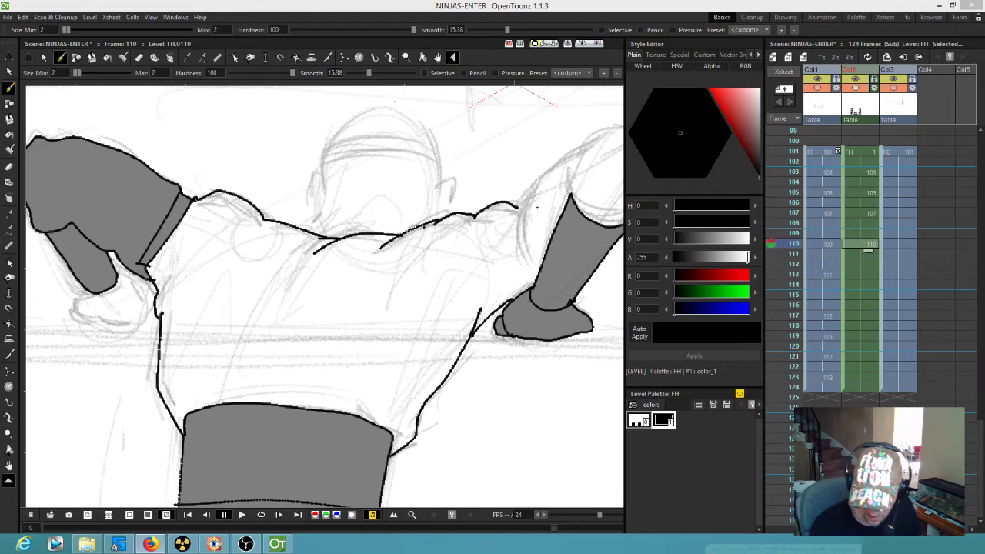
{"action": "mouse_move", "coordinate": [517, 208]}
{"action": "left_mouse_down"}
{"action": "mouse_move", "coordinate": [517, 255]}
{"action": "mouse_move", "coordinate": [538, 279]}
{"action": "left_mouse_up"}
{"action": "left_click_drag", "start_coordinate": [519, 206], "coordinate": [543, 262]}
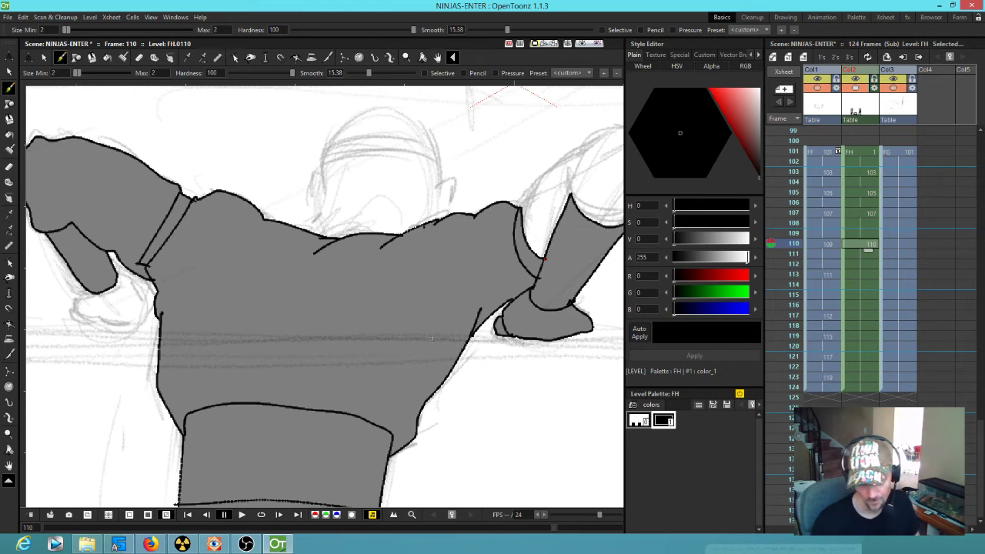
{"action": "left_click_drag", "start_coordinate": [457, 332], "coordinate": [286, 384]}
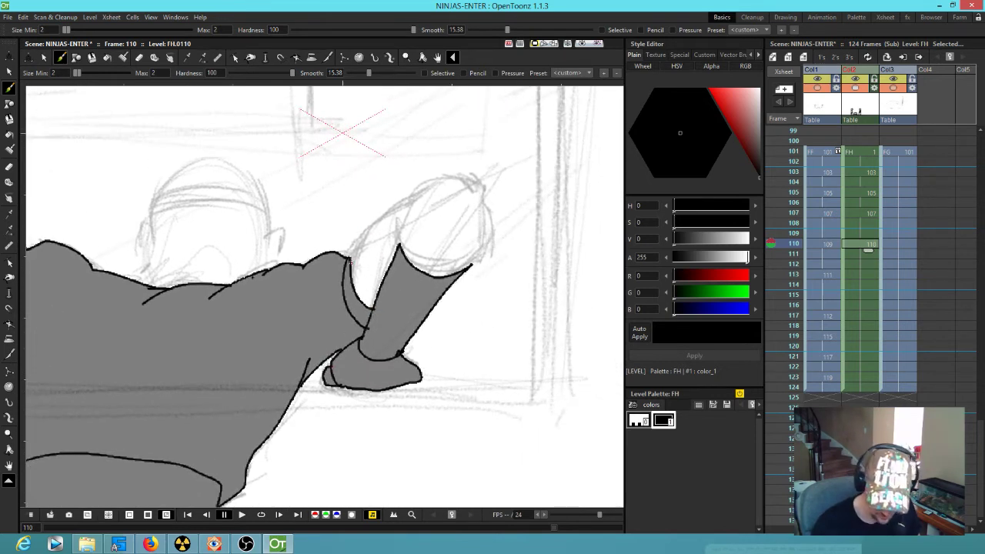
Step: Ink the bent elbow of the figure's right arm and the figure's left hand on frame 110
{"action": "mouse_move", "coordinate": [365, 237]}
{"action": "left_mouse_down"}
{"action": "mouse_move", "coordinate": [411, 200]}
{"action": "mouse_move", "coordinate": [469, 178]}
{"action": "mouse_move", "coordinate": [485, 202]}
{"action": "mouse_move", "coordinate": [471, 266]}
{"action": "left_mouse_up"}
{"action": "left_click_drag", "start_coordinate": [399, 226], "coordinate": [398, 247]}
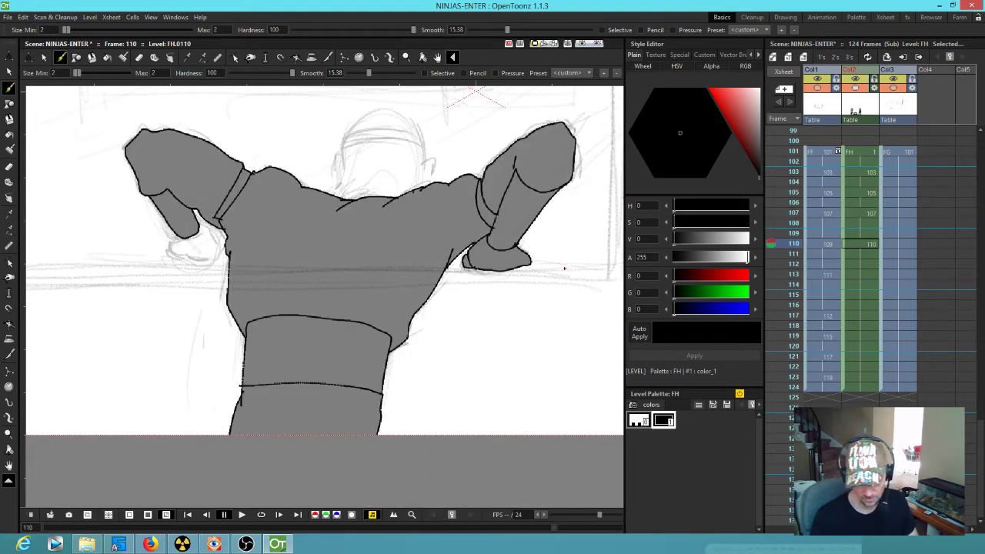
{"action": "mouse_move", "coordinate": [176, 235]}
{"action": "left_mouse_down"}
{"action": "mouse_move", "coordinate": [171, 253]}
{"action": "mouse_move", "coordinate": [219, 250]}
{"action": "mouse_move", "coordinate": [208, 229]}
{"action": "mouse_move", "coordinate": [220, 251]}
{"action": "mouse_move", "coordinate": [224, 243]}
{"action": "mouse_move", "coordinate": [220, 251]}
{"action": "left_mouse_up"}
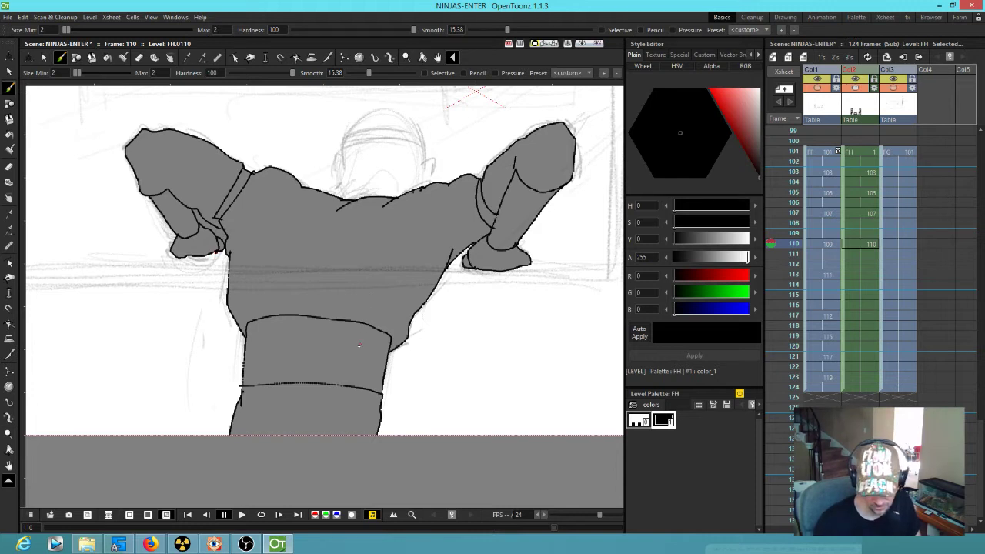
Step: Ink the collar, the head outline with both ears, and the headband on frame 110
{"action": "mouse_move", "coordinate": [337, 190]}
{"action": "left_mouse_down"}
{"action": "mouse_move", "coordinate": [364, 185]}
{"action": "mouse_move", "coordinate": [389, 199]}
{"action": "left_mouse_up"}
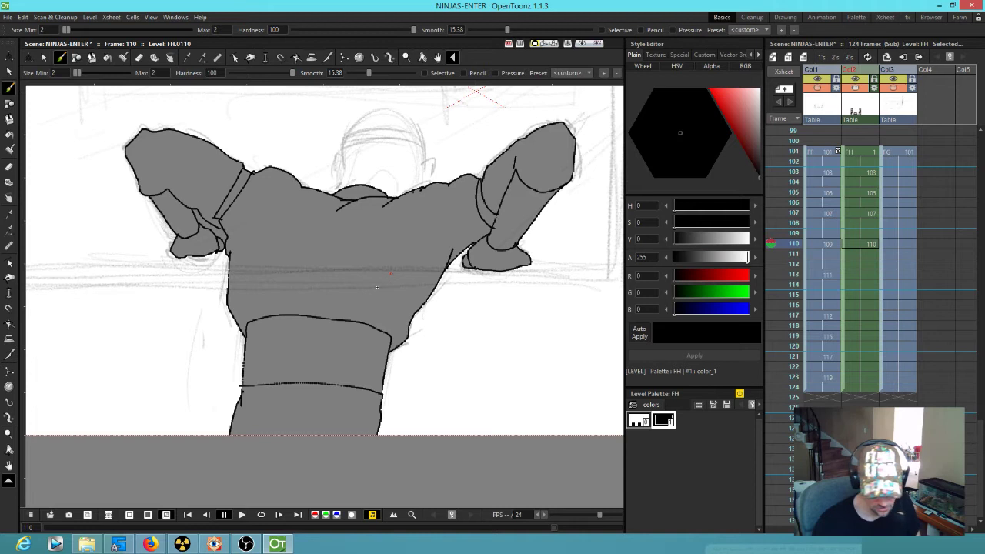
{"action": "left_click_drag", "start_coordinate": [378, 287], "coordinate": [345, 328]}
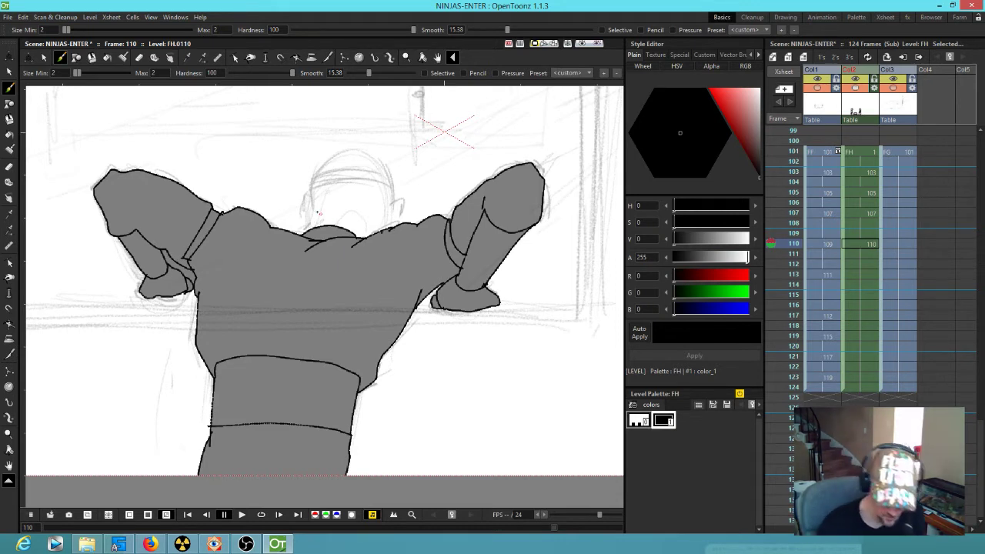
{"action": "left_click_drag", "start_coordinate": [308, 195], "coordinate": [305, 231]}
{"action": "mouse_move", "coordinate": [312, 196]}
{"action": "left_mouse_down"}
{"action": "mouse_move", "coordinate": [315, 171]}
{"action": "mouse_move", "coordinate": [351, 147]}
{"action": "mouse_move", "coordinate": [385, 165]}
{"action": "mouse_move", "coordinate": [402, 203]}
{"action": "mouse_move", "coordinate": [386, 230]}
{"action": "left_mouse_up"}
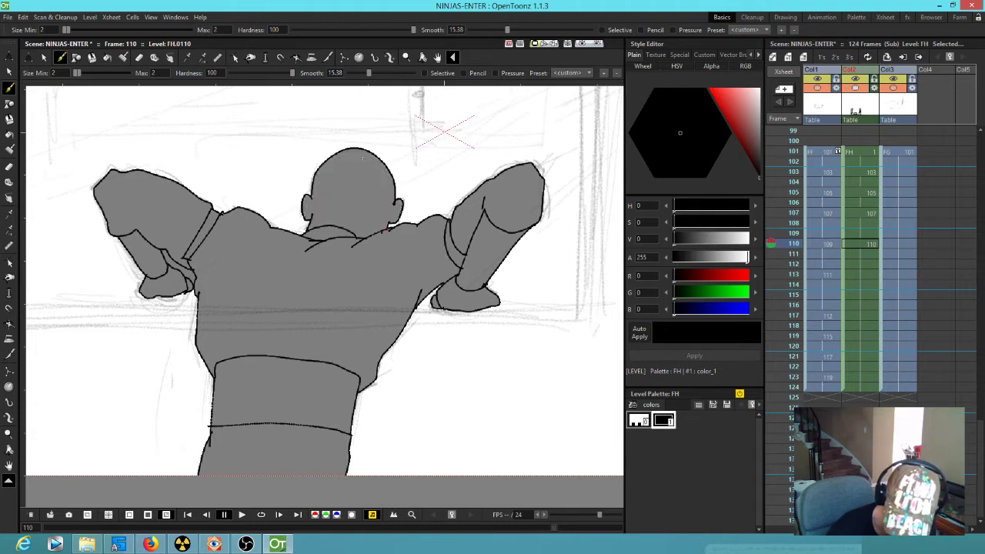
{"action": "mouse_move", "coordinate": [313, 197]}
{"action": "left_mouse_down"}
{"action": "mouse_move", "coordinate": [374, 194]}
{"action": "mouse_move", "coordinate": [398, 205]}
{"action": "mouse_move", "coordinate": [352, 185]}
{"action": "mouse_move", "coordinate": [312, 192]}
{"action": "mouse_move", "coordinate": [346, 214]}
{"action": "left_mouse_up"}
Step: Add short vertical lines beside both ears on the back of the head on frame 107, comparing with frame 110
{"action": "key", "text": "comma"}
{"action": "key", "text": "period"}
{"action": "key", "text": "comma"}
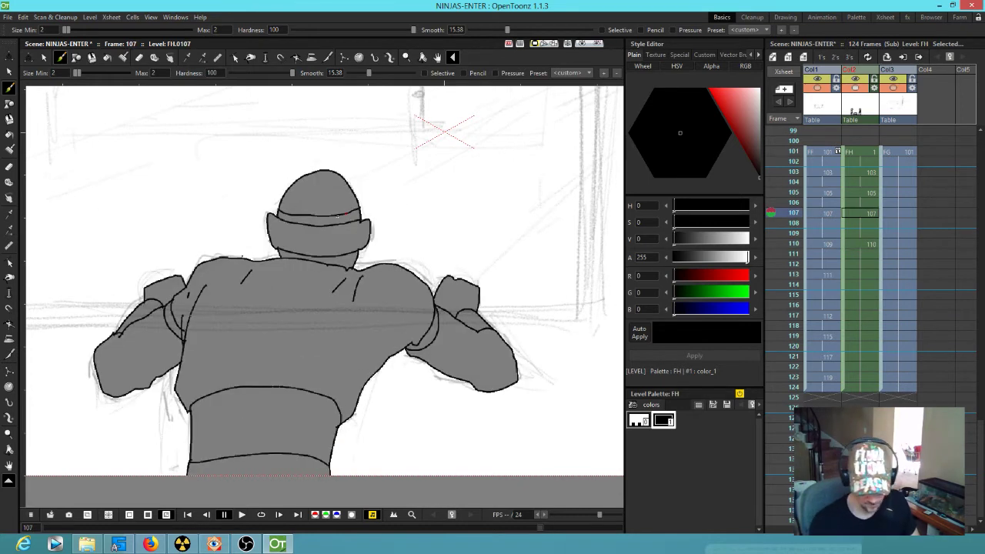
{"action": "key", "text": "period"}
{"action": "key", "text": "comma"}
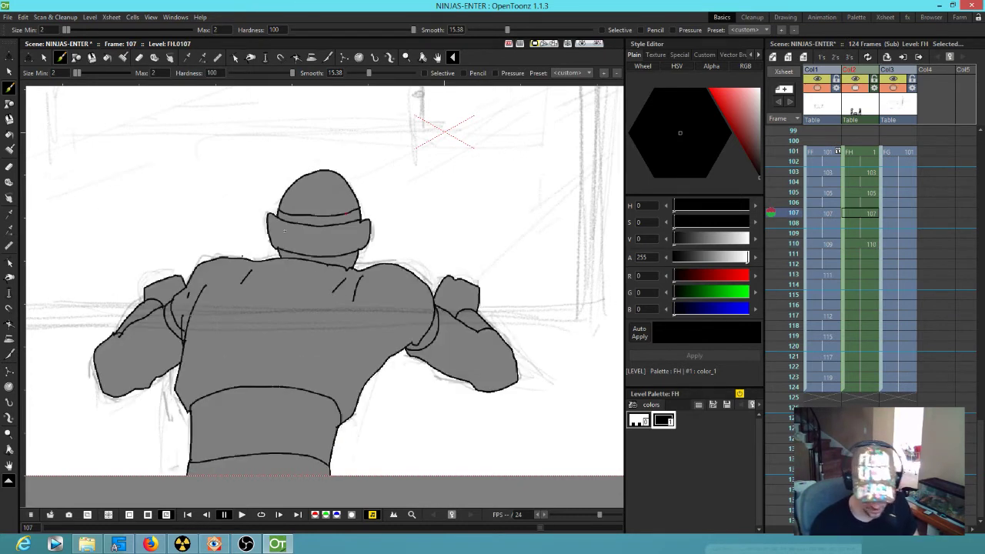
{"action": "left_click_drag", "start_coordinate": [275, 232], "coordinate": [280, 245]}
{"action": "left_click_drag", "start_coordinate": [361, 236], "coordinate": [359, 248]}
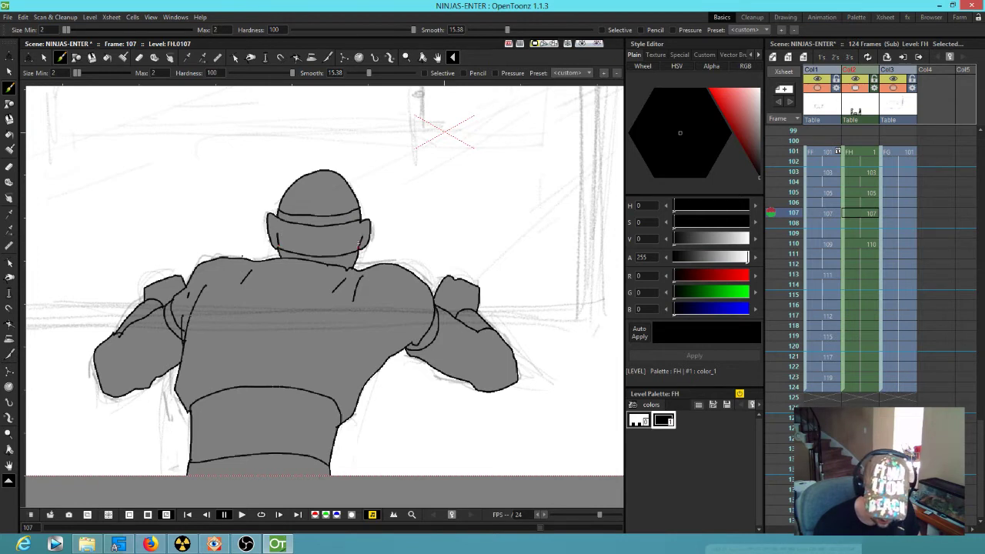
{"action": "key", "text": "period"}
{"action": "key", "text": "comma"}
{"action": "key", "text": "period"}
{"action": "key", "text": "comma"}
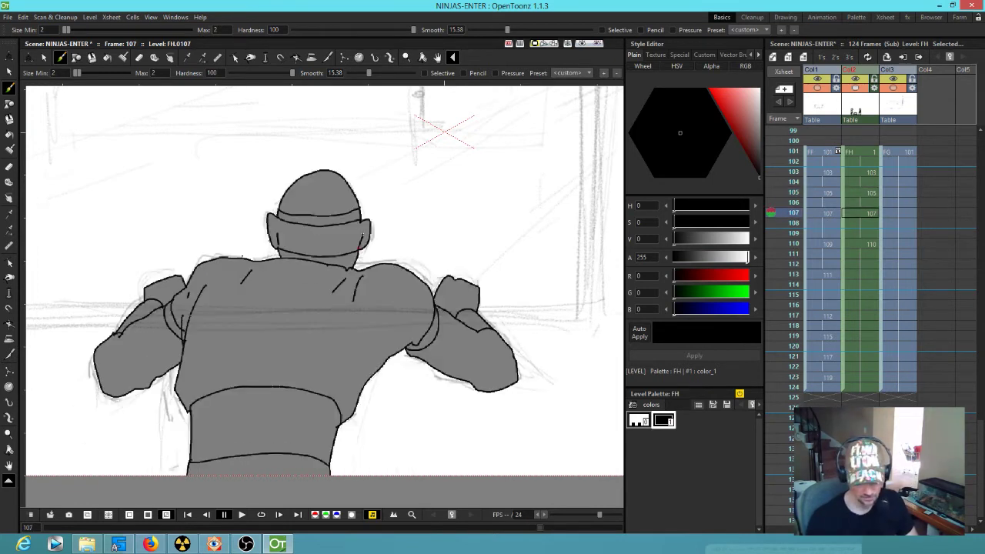
Step: Flip back and forth through the earlier inked drawings around frames 105 and 107 to check the upward motion
{"action": "key", "text": "comma"}
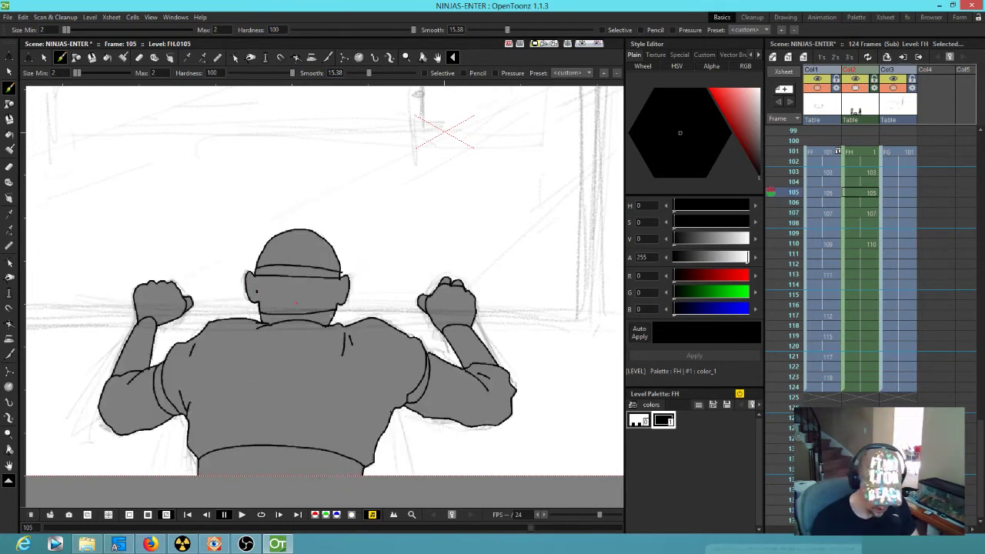
{"action": "key", "text": "comma"}
{"action": "key", "text": "period"}
{"action": "key", "text": "period"}
{"action": "key", "text": "comma"}
{"action": "key", "text": "comma"}
{"action": "key", "text": "period"}
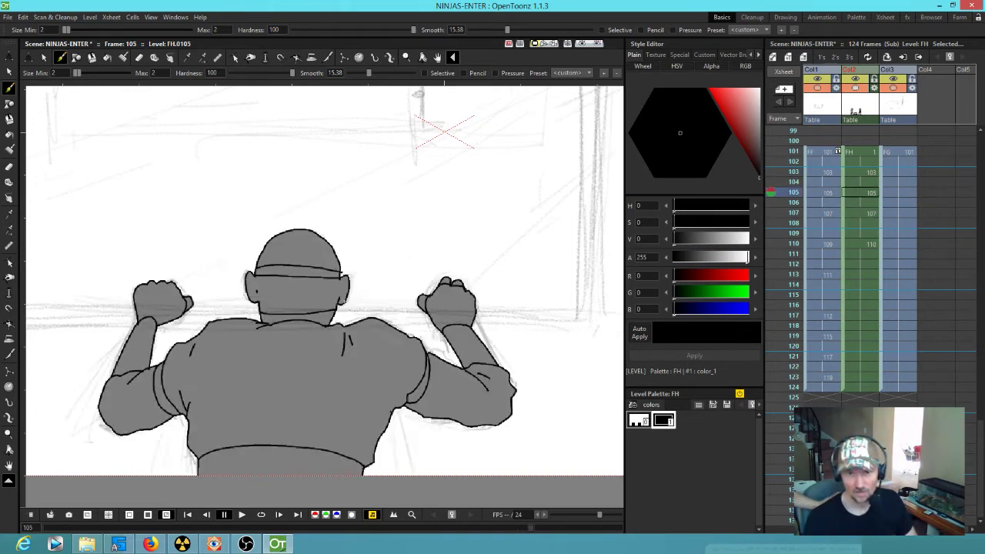
{"action": "key", "text": "period"}
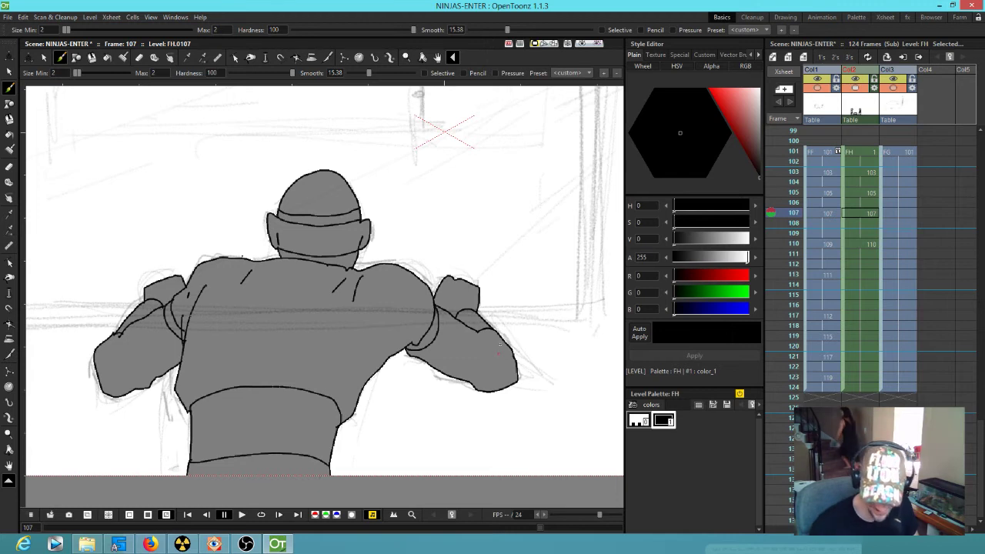
Step: Ink the shirt fold lines on both shoulders and along both sides of the torso on frame 110
{"action": "left_click_drag", "start_coordinate": [501, 316], "coordinate": [472, 287]}
{"action": "key", "text": "."}
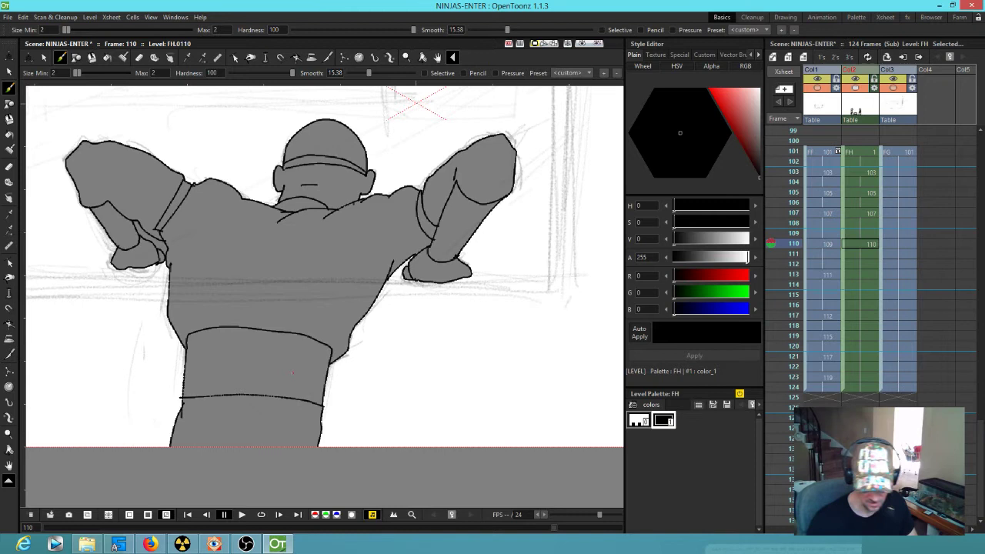
{"action": "mouse_move", "coordinate": [387, 201]}
{"action": "left_mouse_down"}
{"action": "mouse_move", "coordinate": [365, 234]}
{"action": "mouse_move", "coordinate": [362, 220]}
{"action": "left_mouse_up"}
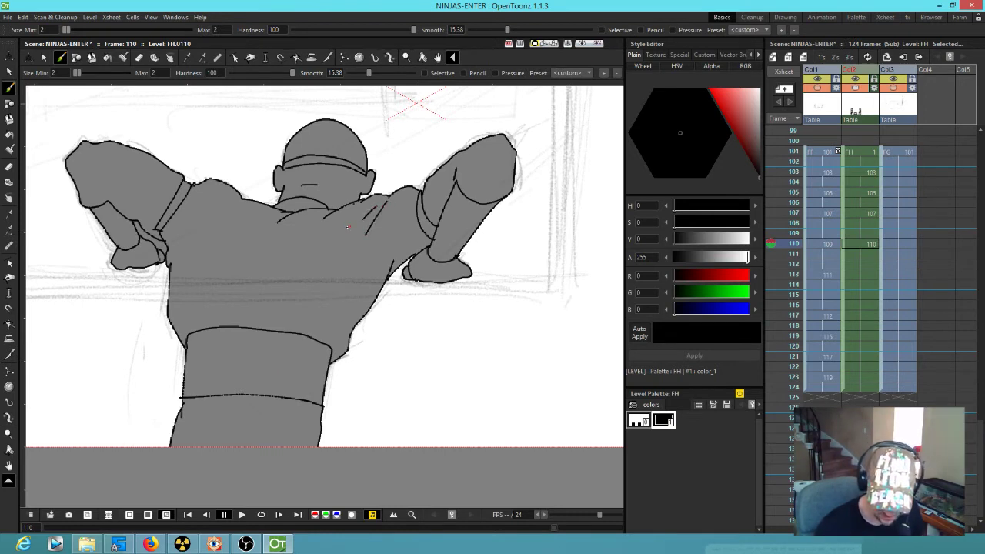
{"action": "left_click_drag", "start_coordinate": [240, 204], "coordinate": [225, 233]}
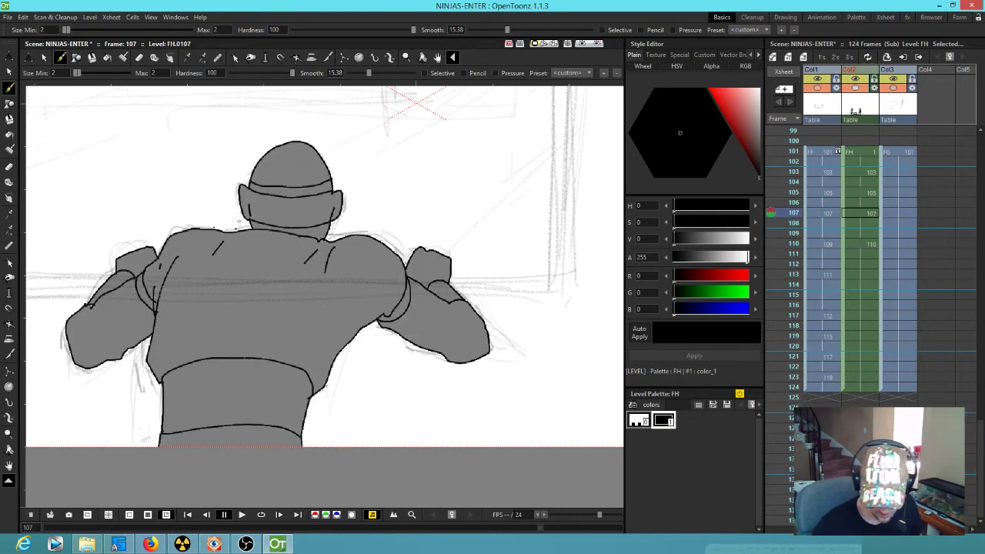
{"action": "left_click_drag", "start_coordinate": [172, 243], "coordinate": [182, 296]}
{"action": "left_click_drag", "start_coordinate": [357, 292], "coordinate": [351, 322]}
Step: Flip between the drawings on frames 107 and 110 to check how the pose and folds flow
{"action": "key", "text": "comma"}
{"action": "key", "text": "period"}
{"action": "key", "text": "comma"}
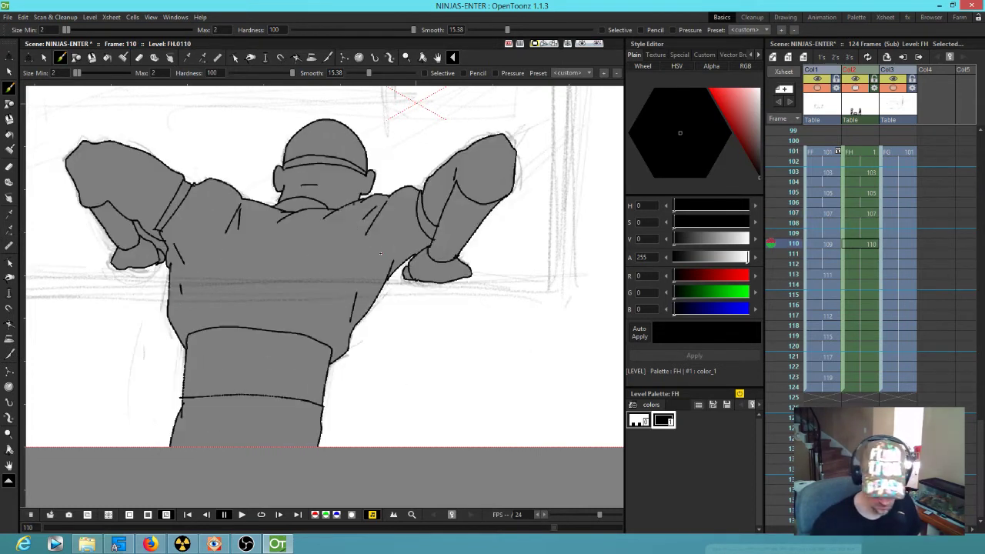
{"action": "key", "text": "comma"}
{"action": "key", "text": "period"}
{"action": "key", "text": "comma"}
{"action": "key", "text": "period"}
{"action": "key", "text": "comma"}
{"action": "key", "text": "period"}
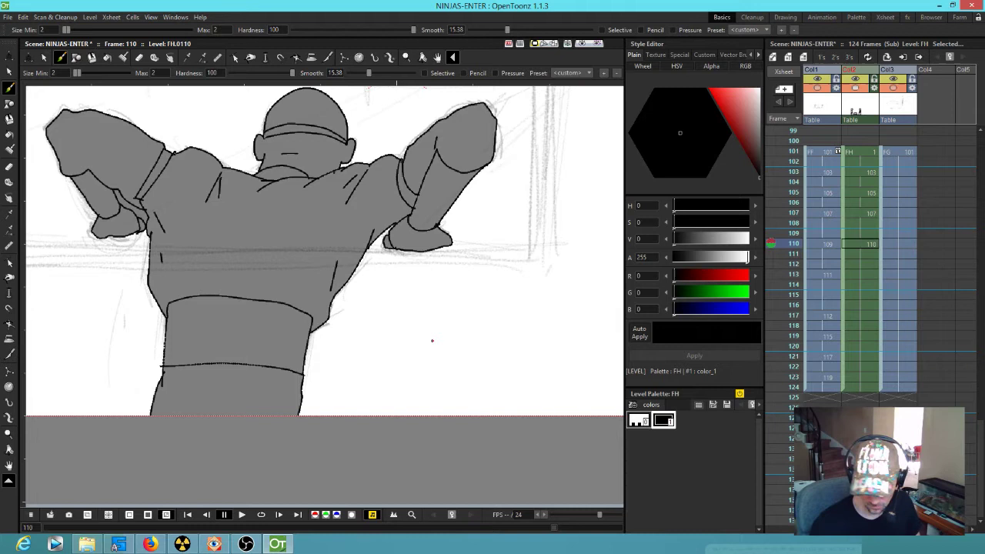
Step: Start a new drawing on frame 113 and ink the torso sides, top of the waistband, shoulder line and raised right upper arm
{"action": "left_click", "coordinate": [866, 274]}
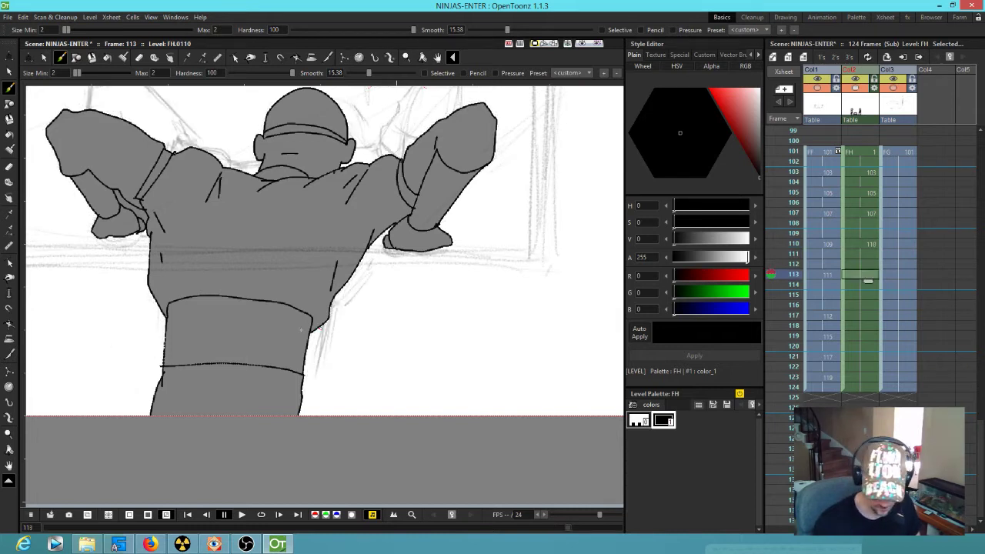
{"action": "left_click", "coordinate": [309, 318]}
{"action": "left_click_drag", "start_coordinate": [309, 319], "coordinate": [310, 418]}
{"action": "mouse_move", "coordinate": [372, 253]}
{"action": "left_mouse_down"}
{"action": "mouse_move", "coordinate": [323, 293]}
{"action": "mouse_move", "coordinate": [302, 274]}
{"action": "mouse_move", "coordinate": [285, 288]}
{"action": "mouse_move", "coordinate": [248, 267]}
{"action": "mouse_move", "coordinate": [219, 293]}
{"action": "mouse_move", "coordinate": [230, 266]}
{"action": "mouse_move", "coordinate": [192, 248]}
{"action": "mouse_move", "coordinate": [151, 289]}
{"action": "mouse_move", "coordinate": [187, 404]}
{"action": "mouse_move", "coordinate": [316, 394]}
{"action": "mouse_move", "coordinate": [348, 408]}
{"action": "mouse_move", "coordinate": [372, 369]}
{"action": "left_mouse_up"}
{"action": "mouse_move", "coordinate": [375, 253]}
{"action": "left_mouse_down"}
{"action": "mouse_move", "coordinate": [422, 182]}
{"action": "mouse_move", "coordinate": [437, 175]}
{"action": "mouse_move", "coordinate": [459, 185]}
{"action": "mouse_move", "coordinate": [463, 227]}
{"action": "mouse_move", "coordinate": [457, 243]}
{"action": "mouse_move", "coordinate": [430, 249]}
{"action": "mouse_move", "coordinate": [459, 237]}
{"action": "left_mouse_up"}
{"action": "left_click_drag", "start_coordinate": [408, 215], "coordinate": [402, 235]}
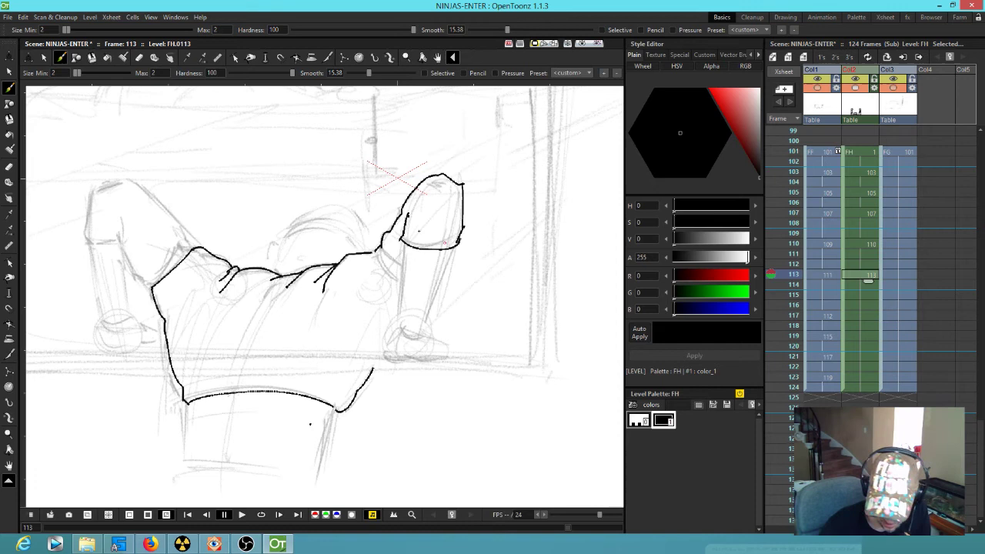
Step: Ink the figure's right forearm and the double sleeve edges on both arms on frame 113
{"action": "mouse_move", "coordinate": [403, 247]}
{"action": "left_mouse_down"}
{"action": "mouse_move", "coordinate": [405, 334]}
{"action": "mouse_move", "coordinate": [455, 244]}
{"action": "left_mouse_up"}
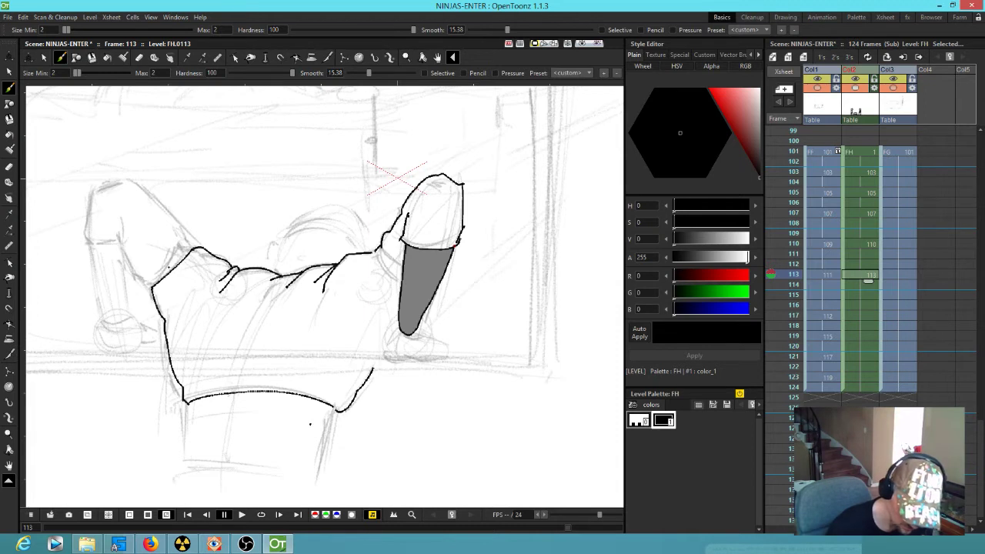
{"action": "mouse_move", "coordinate": [152, 283]}
{"action": "left_mouse_down"}
{"action": "mouse_move", "coordinate": [183, 244]}
{"action": "mouse_move", "coordinate": [194, 247]}
{"action": "left_mouse_up"}
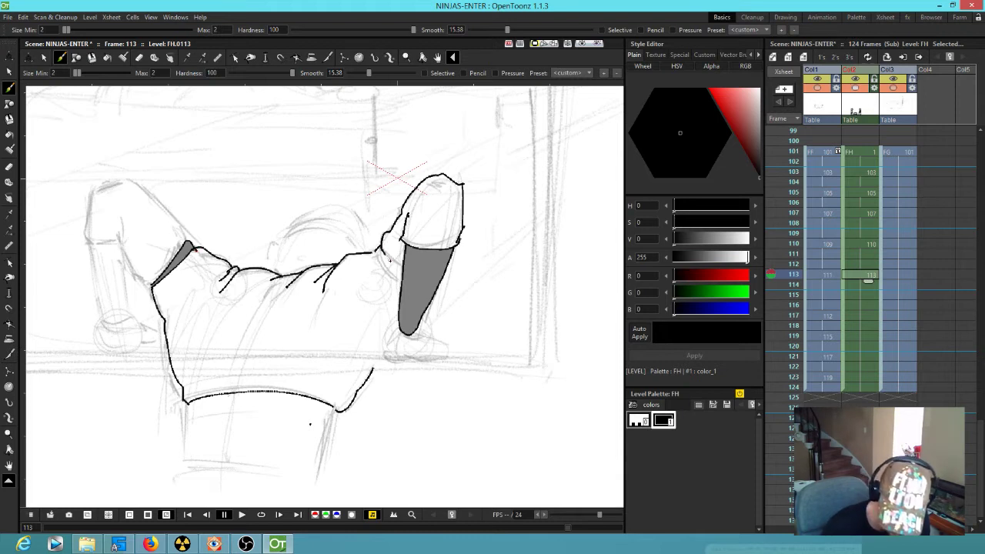
{"action": "left_click", "coordinate": [381, 257]}
{"action": "left_click_drag", "start_coordinate": [377, 252], "coordinate": [404, 277]}
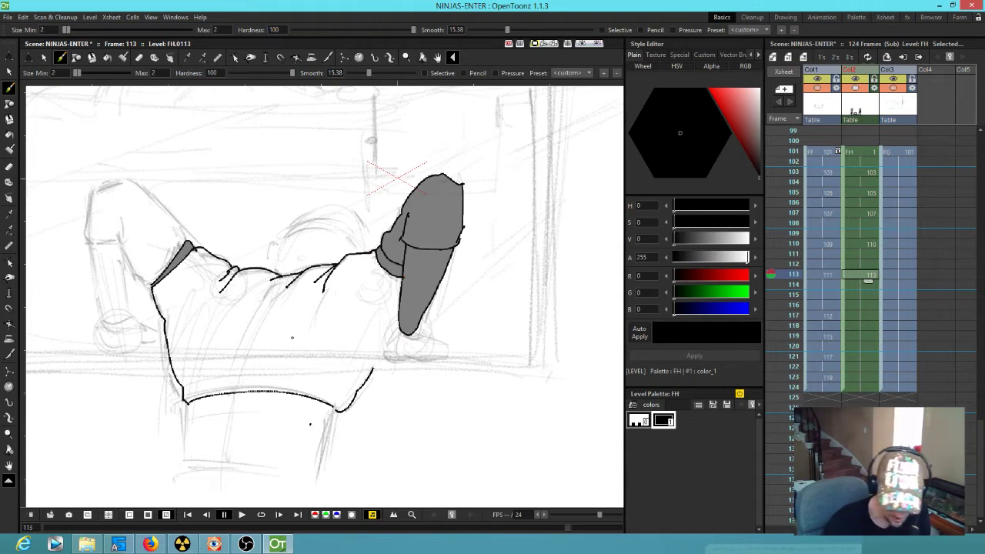
Step: Ink the figure's left upper arm, forearm and hand resting on the ledge on frame 113
{"action": "mouse_move", "coordinate": [151, 283]}
{"action": "left_mouse_down"}
{"action": "mouse_move", "coordinate": [130, 261]}
{"action": "mouse_move", "coordinate": [122, 222]}
{"action": "mouse_move", "coordinate": [112, 244]}
{"action": "mouse_move", "coordinate": [84, 238]}
{"action": "mouse_move", "coordinate": [92, 187]}
{"action": "mouse_move", "coordinate": [119, 176]}
{"action": "mouse_move", "coordinate": [189, 241]}
{"action": "left_mouse_up"}
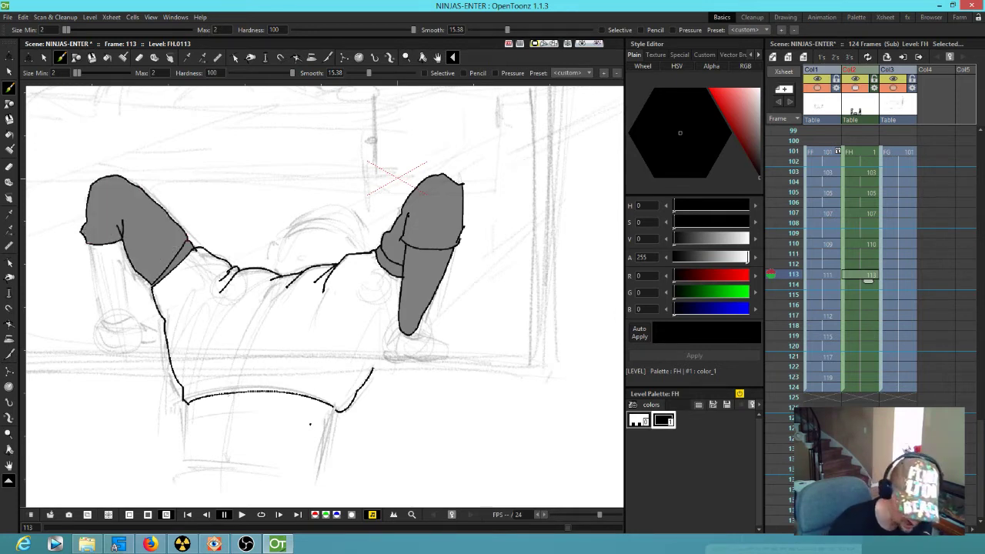
{"action": "mouse_move", "coordinate": [90, 248]}
{"action": "left_mouse_down"}
{"action": "mouse_move", "coordinate": [102, 311]}
{"action": "mouse_move", "coordinate": [120, 326]}
{"action": "mouse_move", "coordinate": [124, 244]}
{"action": "left_mouse_up"}
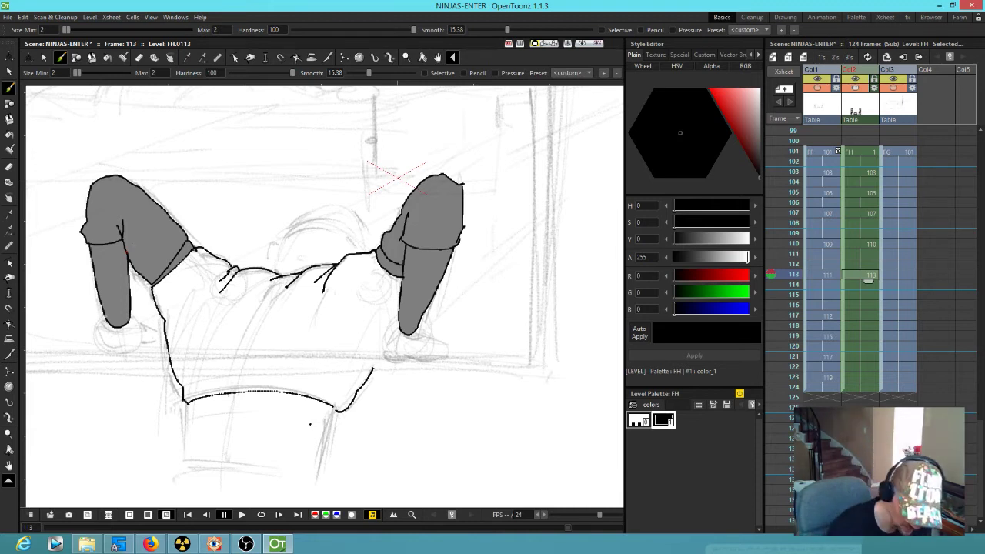
{"action": "mouse_move", "coordinate": [95, 327]}
{"action": "left_mouse_down"}
{"action": "mouse_move", "coordinate": [106, 343]}
{"action": "mouse_move", "coordinate": [144, 341]}
{"action": "left_mouse_up"}
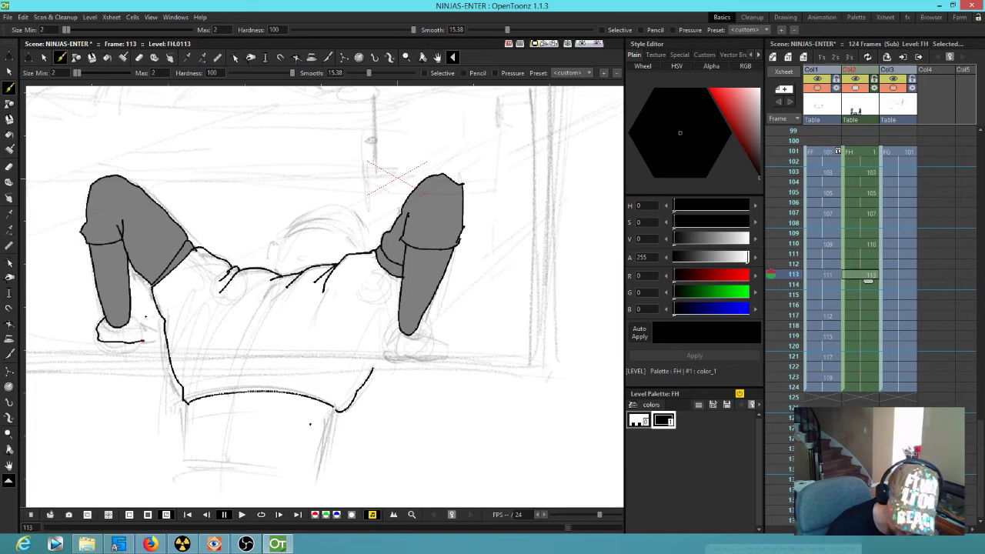
{"action": "mouse_move", "coordinate": [143, 340]}
{"action": "left_mouse_down"}
{"action": "mouse_move", "coordinate": [160, 329]}
{"action": "mouse_move", "coordinate": [158, 340]}
{"action": "mouse_move", "coordinate": [137, 344]}
{"action": "left_mouse_up"}
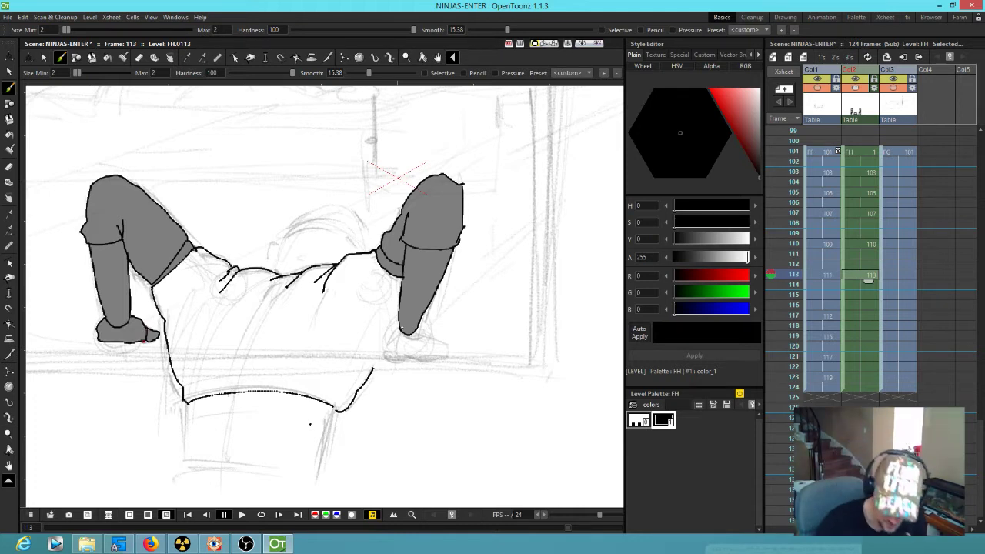
Step: Ink the figure's right hand on frame 113 and extend the right side of the torso up to it
{"action": "mouse_move", "coordinate": [400, 327]}
{"action": "left_mouse_down"}
{"action": "mouse_move", "coordinate": [389, 356]}
{"action": "mouse_move", "coordinate": [456, 357]}
{"action": "mouse_move", "coordinate": [416, 330]}
{"action": "left_mouse_up"}
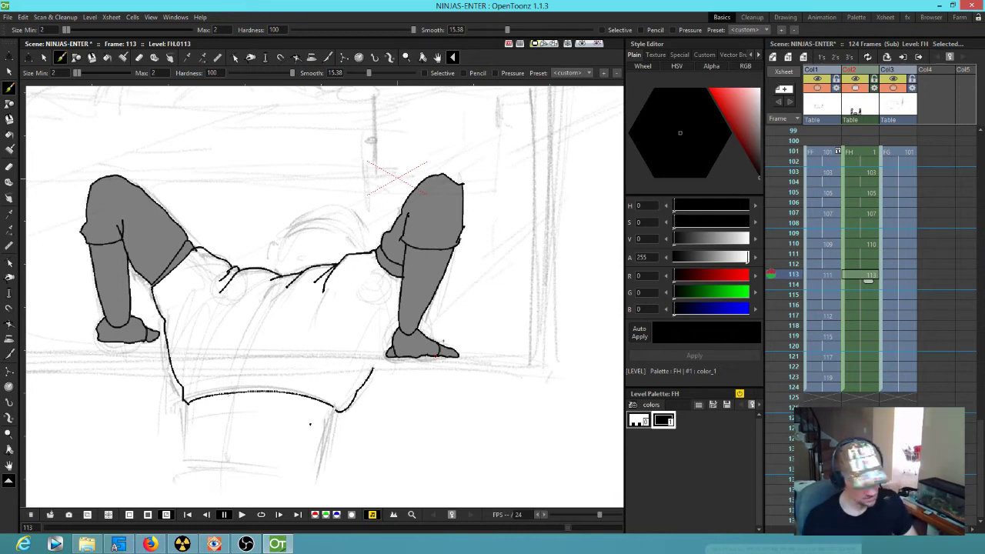
{"action": "key", "text": "period"}
{"action": "key", "text": "comma"}
{"action": "key", "text": "period"}
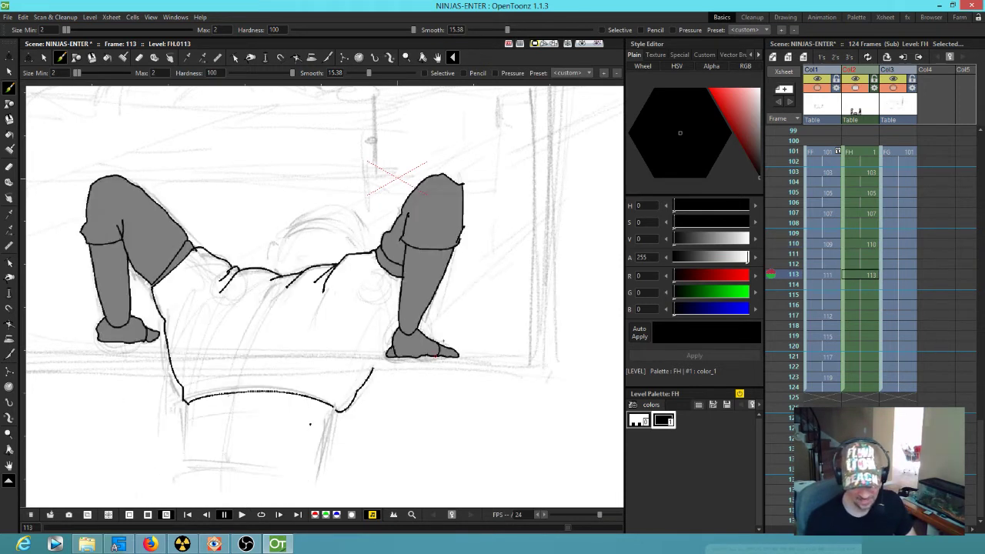
{"action": "left_click_drag", "start_coordinate": [374, 368], "coordinate": [402, 326]}
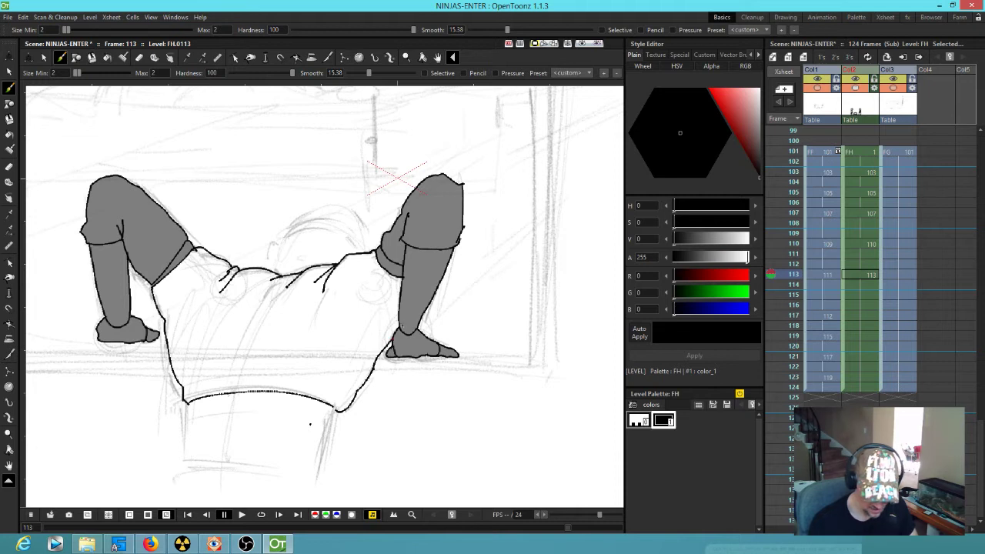
Step: Add short shirt folds above the waistband on both sides of frame 113, checking against the previous drawing
{"action": "key", "text": "comma"}
{"action": "key", "text": "period"}
{"action": "key", "text": "comma"}
{"action": "key", "text": "period"}
{"action": "left_click_drag", "start_coordinate": [188, 383], "coordinate": [187, 372]}
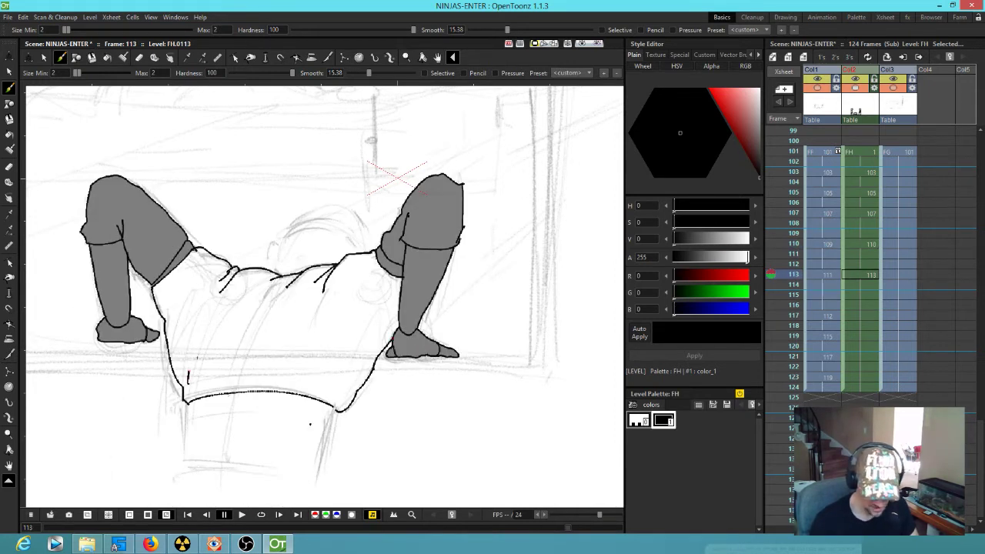
{"action": "key", "text": "comma"}
{"action": "key", "text": "period"}
{"action": "mouse_move", "coordinate": [342, 361]}
{"action": "left_mouse_down"}
{"action": "mouse_move", "coordinate": [347, 386]}
{"action": "mouse_move", "coordinate": [357, 373]}
{"action": "left_mouse_up"}
Step: Add fold lines at the middle of the back and below the left shoulder on frame 113
{"action": "key", "text": "comma"}
{"action": "key", "text": "period"}
{"action": "left_click_drag", "start_coordinate": [264, 331], "coordinate": [256, 352]}
{"action": "key", "text": "comma"}
{"action": "key", "text": "period"}
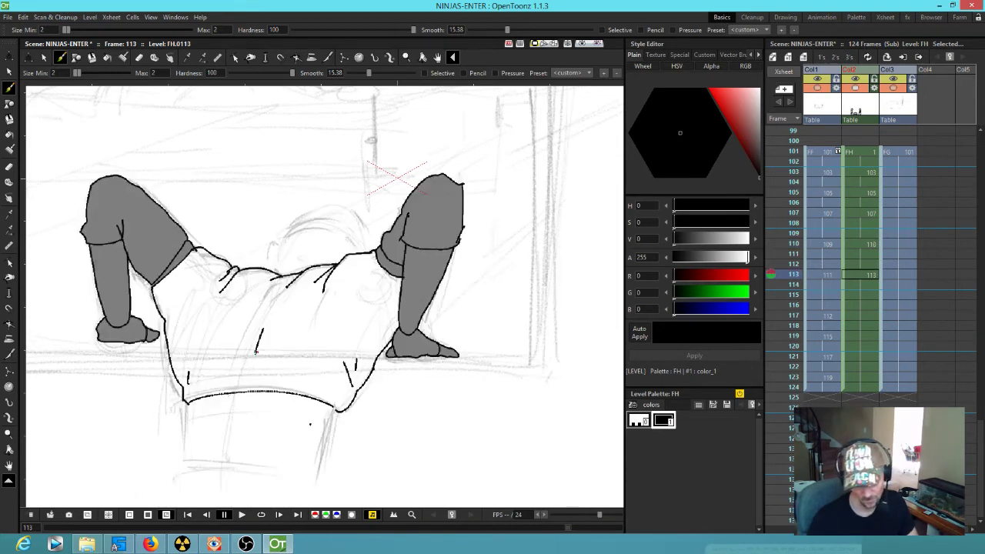
{"action": "left_click_drag", "start_coordinate": [200, 300], "coordinate": [198, 307]}
{"action": "key", "text": "comma"}
{"action": "key", "text": "period"}
Step: Ink both sides and the lower edge of the waistband on frame 113, closing the torso outline
{"action": "left_click_drag", "start_coordinate": [188, 403], "coordinate": [184, 461]}
{"action": "left_click_drag", "start_coordinate": [331, 417], "coordinate": [326, 454]}
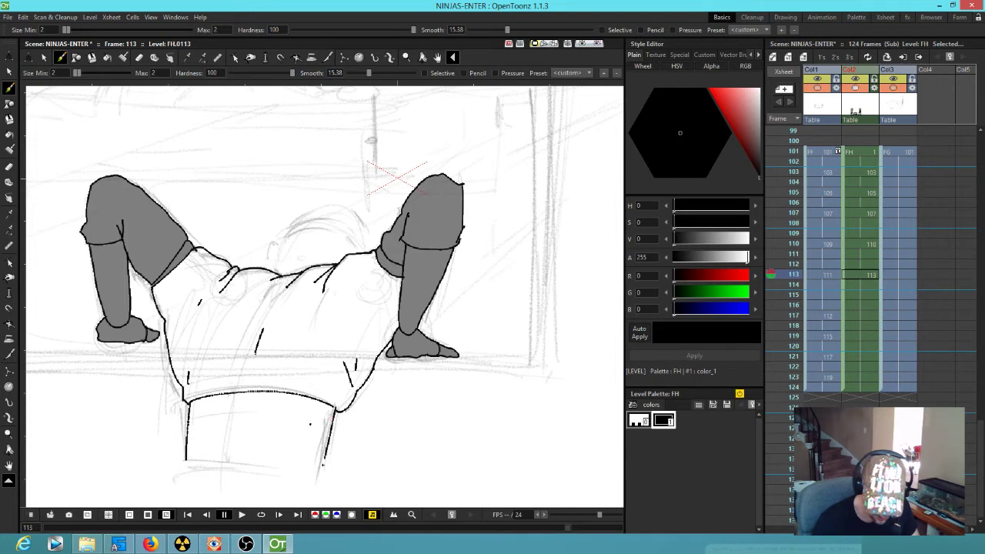
{"action": "key", "text": "comma"}
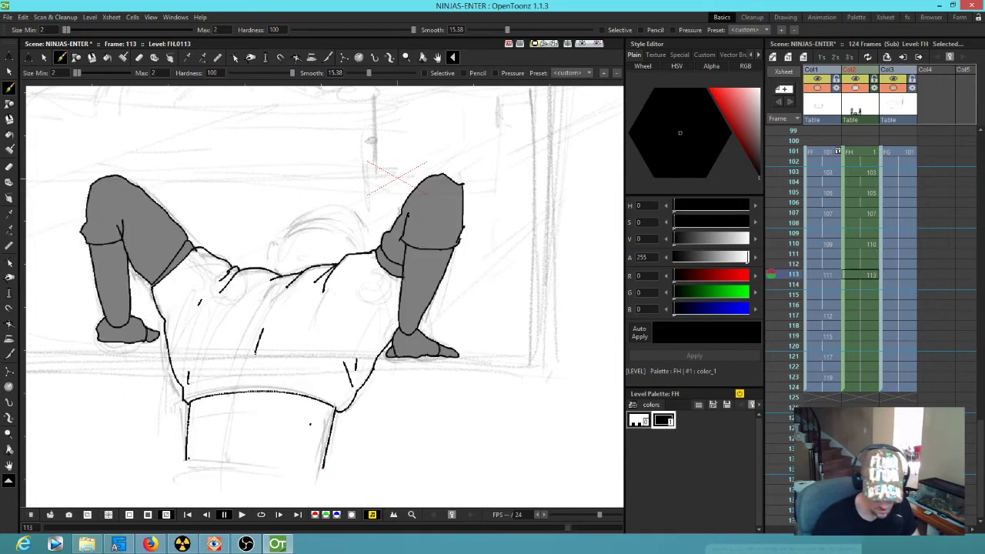
{"action": "left_click_drag", "start_coordinate": [186, 458], "coordinate": [323, 471]}
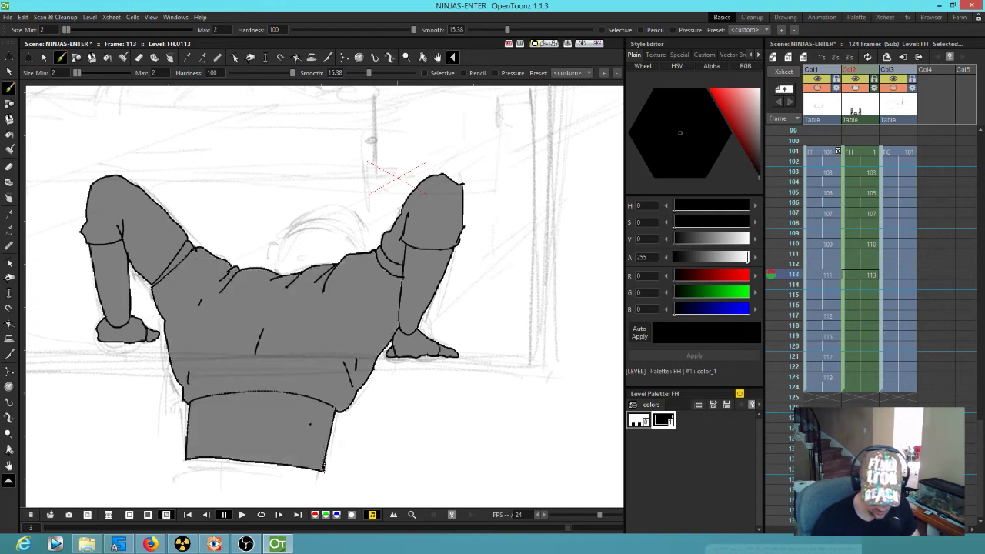
{"action": "key", "text": "comma"}
{"action": "key", "text": "period"}
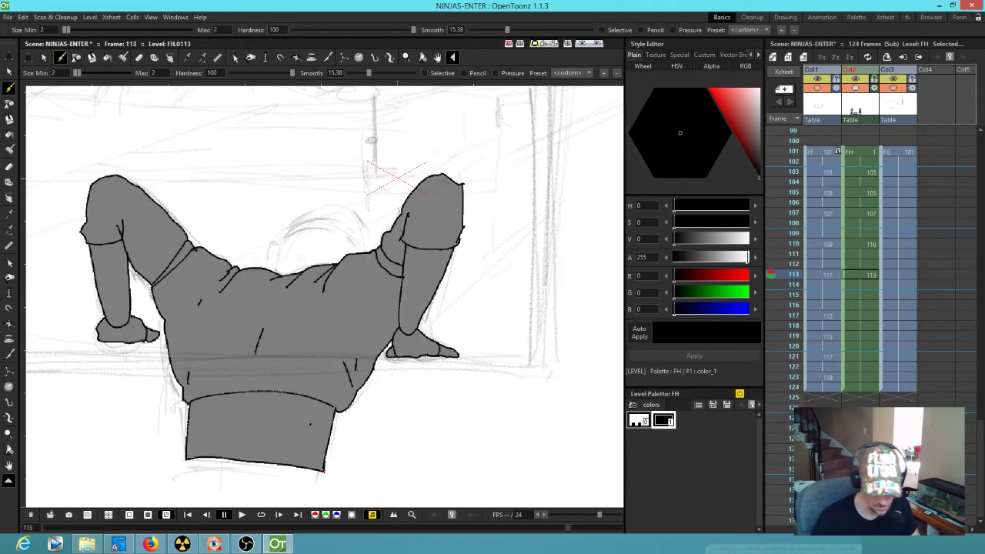
Step: Close the waistband's lower left corner on frame 113 and ink both hips below it
{"action": "left_click_drag", "start_coordinate": [186, 459], "coordinate": [182, 464]}
{"action": "left_click_drag", "start_coordinate": [425, 408], "coordinate": [432, 298]}
{"action": "left_click_drag", "start_coordinate": [189, 356], "coordinate": [178, 413]}
{"action": "key", "text": "comma"}
{"action": "key", "text": "period"}
{"action": "left_click_drag", "start_coordinate": [333, 365], "coordinate": [338, 415]}
{"action": "left_click_drag", "start_coordinate": [427, 270], "coordinate": [416, 427]}
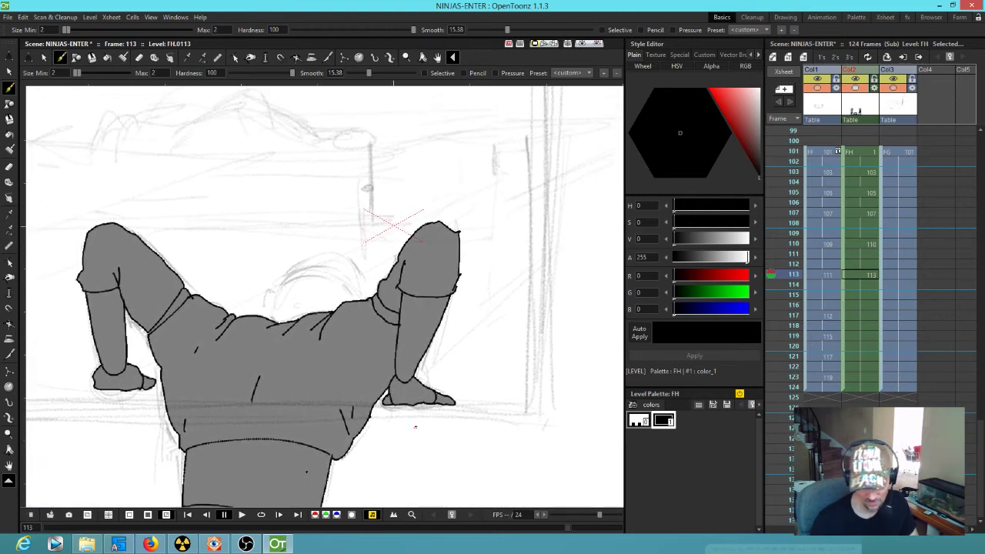
Step: Ink the tilted head on frame 113 with its ear, headband and neck lines, checking against the frame 110 drawing
{"action": "key", "text": "comma"}
{"action": "key", "text": "period"}
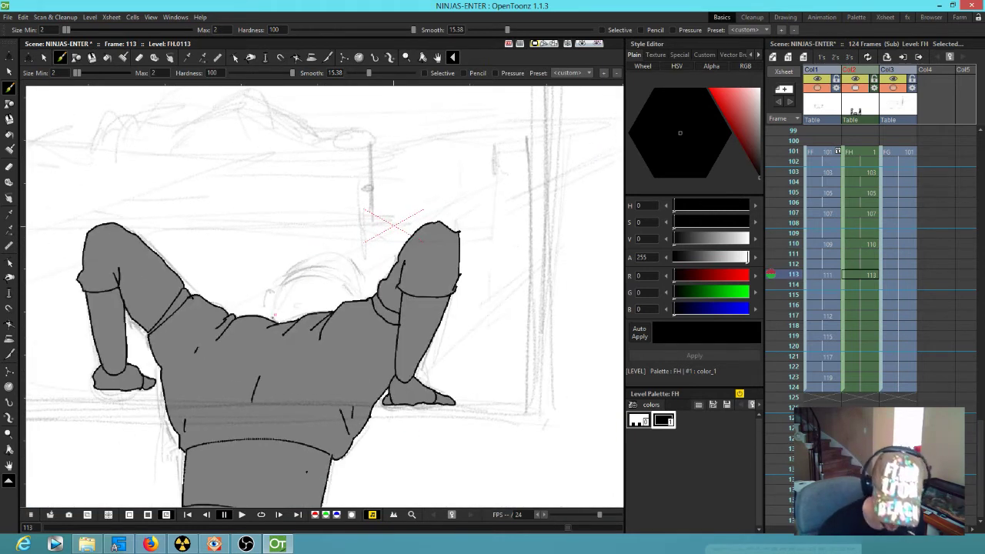
{"action": "mouse_move", "coordinate": [274, 293]}
{"action": "left_mouse_down"}
{"action": "mouse_move", "coordinate": [270, 318]}
{"action": "mouse_move", "coordinate": [274, 293]}
{"action": "mouse_move", "coordinate": [320, 257]}
{"action": "mouse_move", "coordinate": [347, 261]}
{"action": "mouse_move", "coordinate": [367, 304]}
{"action": "left_mouse_up"}
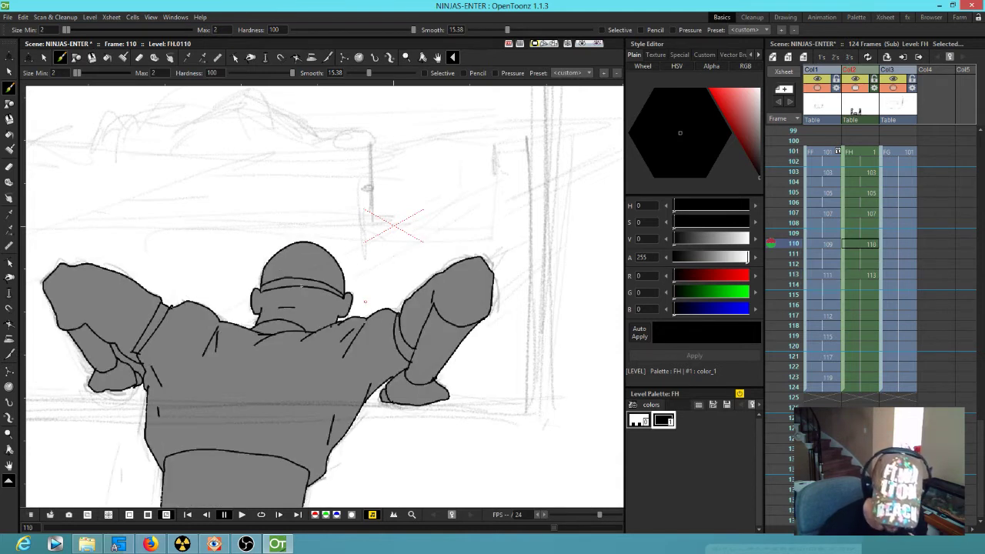
{"action": "mouse_move", "coordinate": [273, 294]}
{"action": "left_mouse_down"}
{"action": "mouse_move", "coordinate": [361, 300]}
{"action": "mouse_move", "coordinate": [333, 280]}
{"action": "mouse_move", "coordinate": [294, 280]}
{"action": "mouse_move", "coordinate": [340, 341]}
{"action": "mouse_move", "coordinate": [274, 311]}
{"action": "left_mouse_up"}
{"action": "key", "text": "comma"}
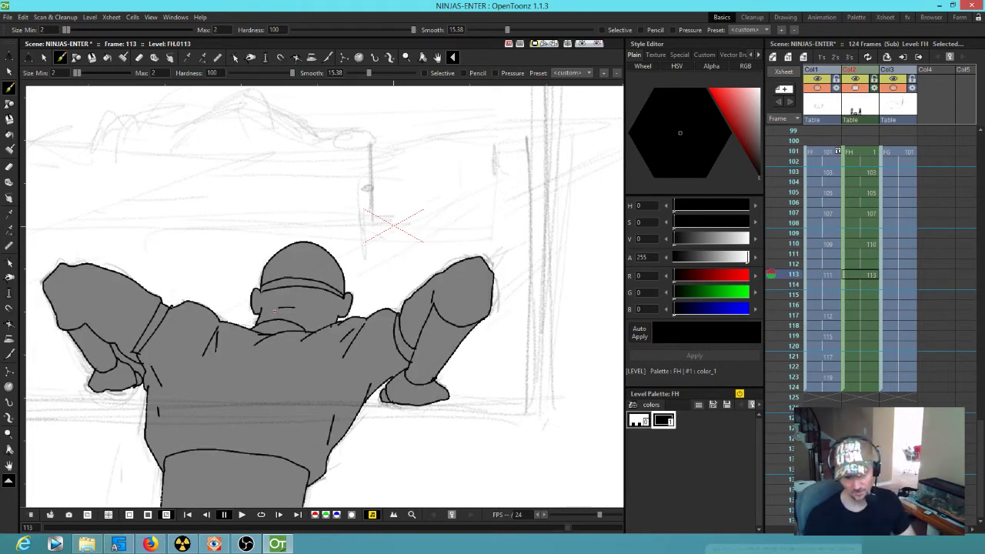
{"action": "key", "text": "period"}
{"action": "left_click_drag", "start_coordinate": [275, 318], "coordinate": [301, 314]}
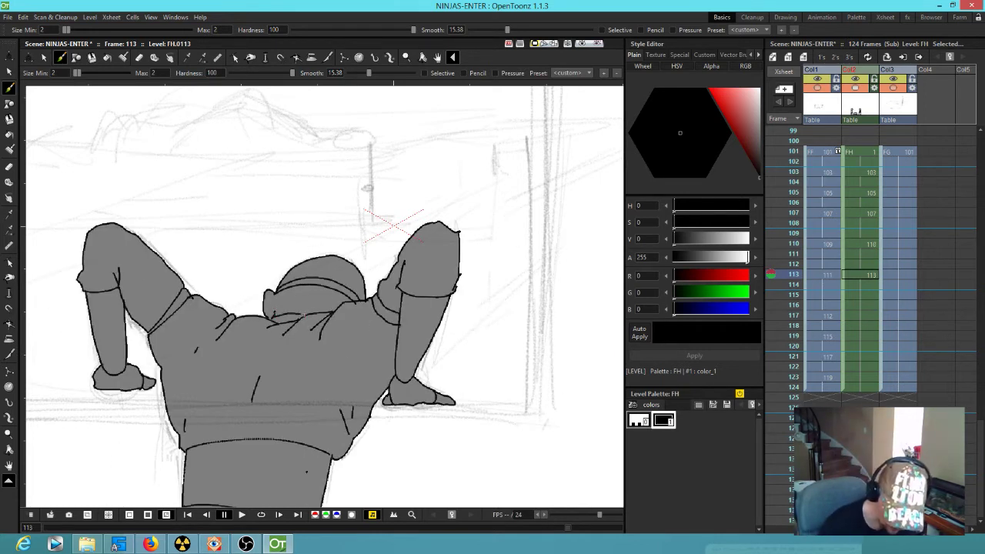
Step: Add a short fold line at the left elbow on frame 110 and compare it with the neighbouring drawings
{"action": "key", "text": "comma"}
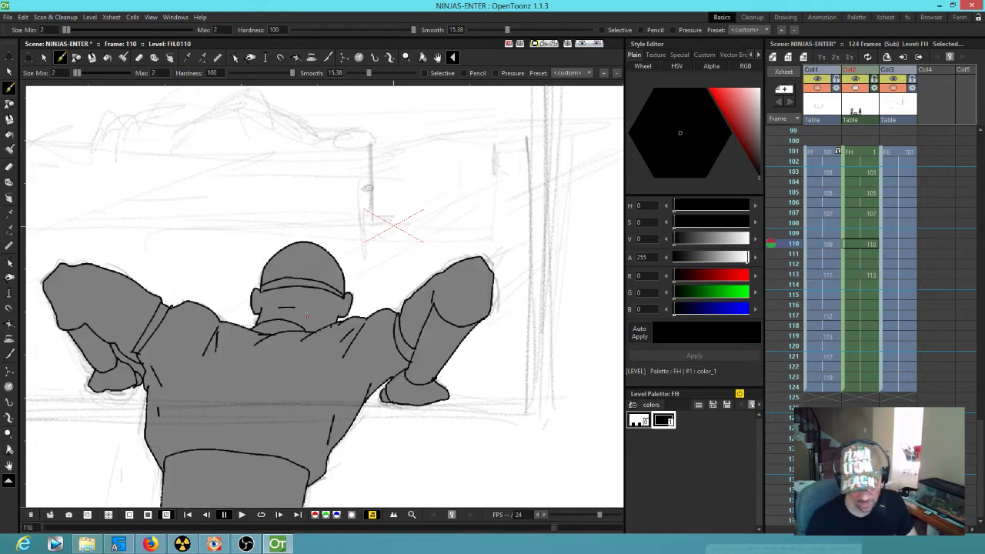
{"action": "left_click_drag", "start_coordinate": [73, 299], "coordinate": [80, 314]}
{"action": "key", "text": "comma"}
{"action": "key", "text": "period"}
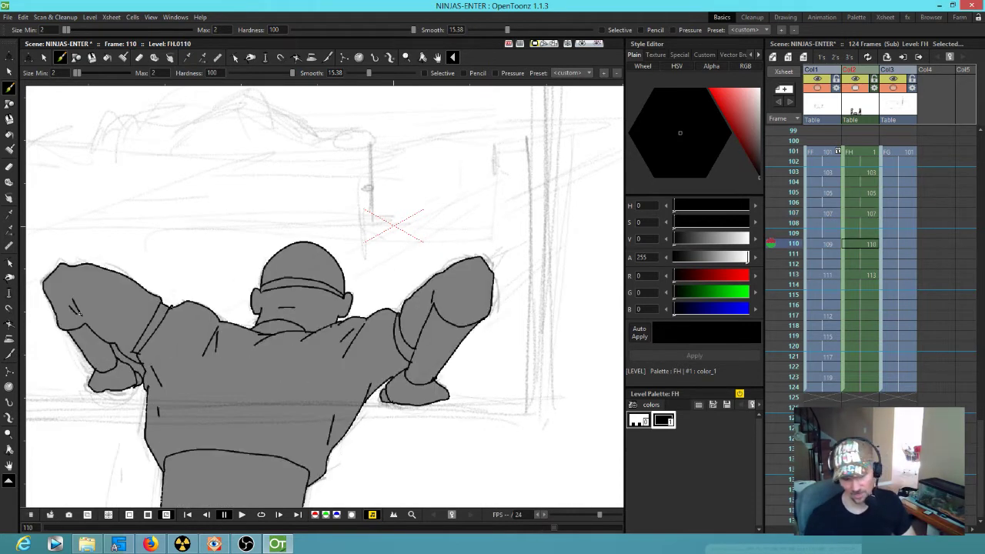
{"action": "key", "text": "comma"}
{"action": "key", "text": "period"}
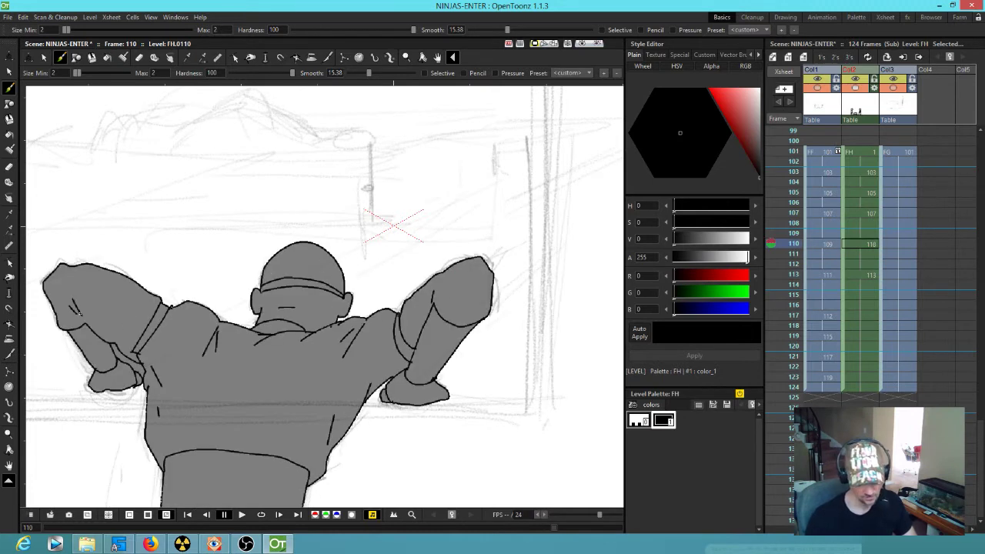
{"action": "key", "text": "period"}
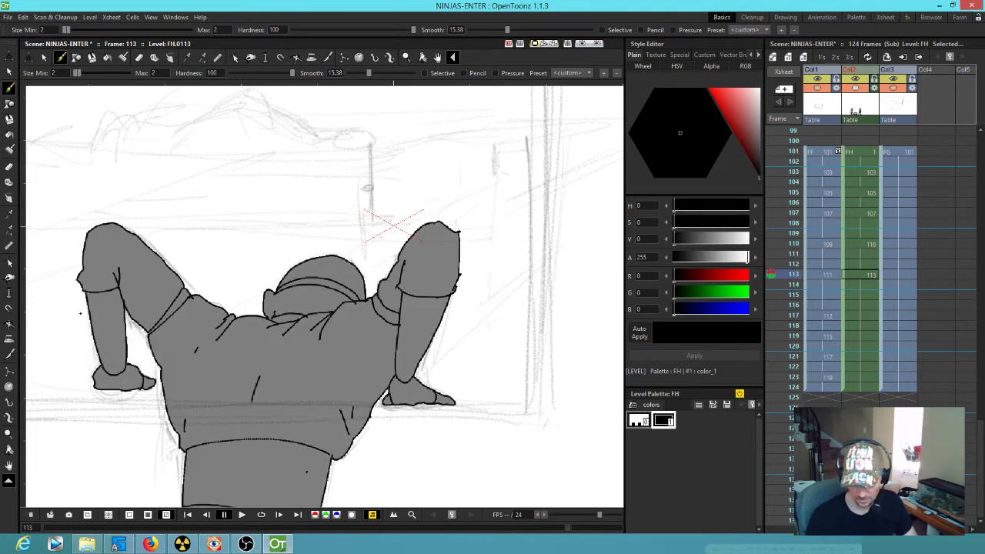
Step: Create a new FH drawing on frame 117 and ink the right arm's sleeve and forearm over the sketch
{"action": "left_click", "coordinate": [858, 314]}
{"action": "key", "text": "alt+d"}
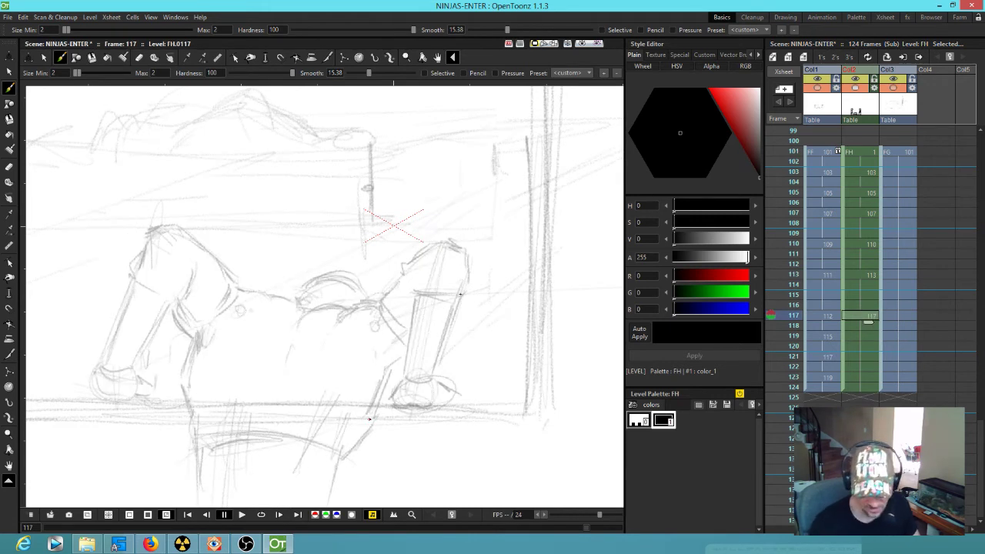
{"action": "mouse_move", "coordinate": [411, 295]}
{"action": "left_mouse_down"}
{"action": "mouse_move", "coordinate": [465, 295]}
{"action": "mouse_move", "coordinate": [471, 284]}
{"action": "mouse_move", "coordinate": [454, 243]}
{"action": "mouse_move", "coordinate": [420, 249]}
{"action": "mouse_move", "coordinate": [384, 301]}
{"action": "mouse_move", "coordinate": [407, 329]}
{"action": "mouse_move", "coordinate": [413, 307]}
{"action": "mouse_move", "coordinate": [412, 387]}
{"action": "mouse_move", "coordinate": [429, 376]}
{"action": "mouse_move", "coordinate": [460, 293]}
{"action": "left_mouse_up"}
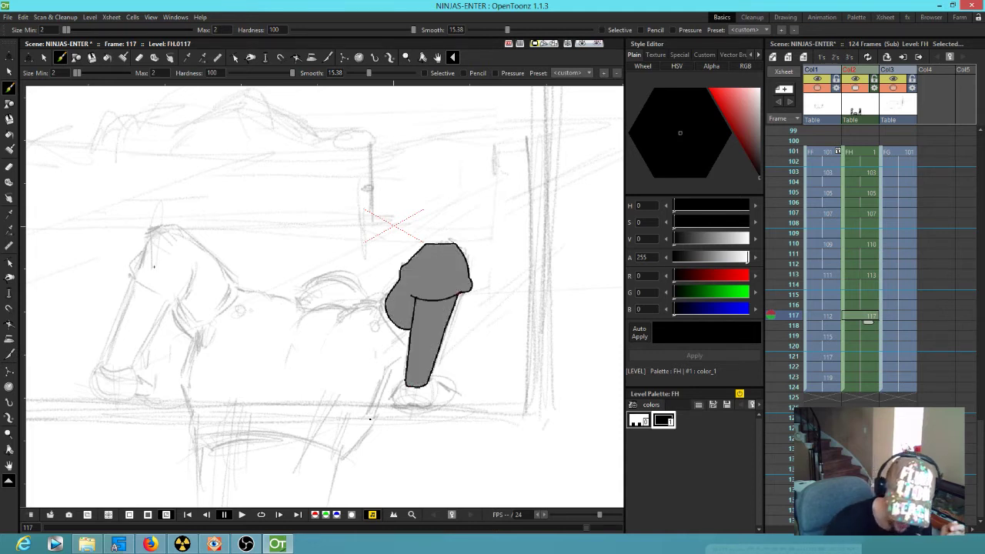
Step: Ink the outer edge and hem of the left sleeve on frame 117, together with the left forearm
{"action": "mouse_move", "coordinate": [135, 264]}
{"action": "left_mouse_down"}
{"action": "mouse_move", "coordinate": [131, 280]}
{"action": "mouse_move", "coordinate": [180, 291]}
{"action": "left_mouse_up"}
{"action": "left_click_drag", "start_coordinate": [137, 266], "coordinate": [169, 226]}
{"action": "mouse_move", "coordinate": [132, 277]}
{"action": "left_mouse_down"}
{"action": "mouse_move", "coordinate": [102, 371]}
{"action": "mouse_move", "coordinate": [121, 373]}
{"action": "mouse_move", "coordinate": [140, 354]}
{"action": "mouse_move", "coordinate": [178, 292]}
{"action": "left_mouse_up"}
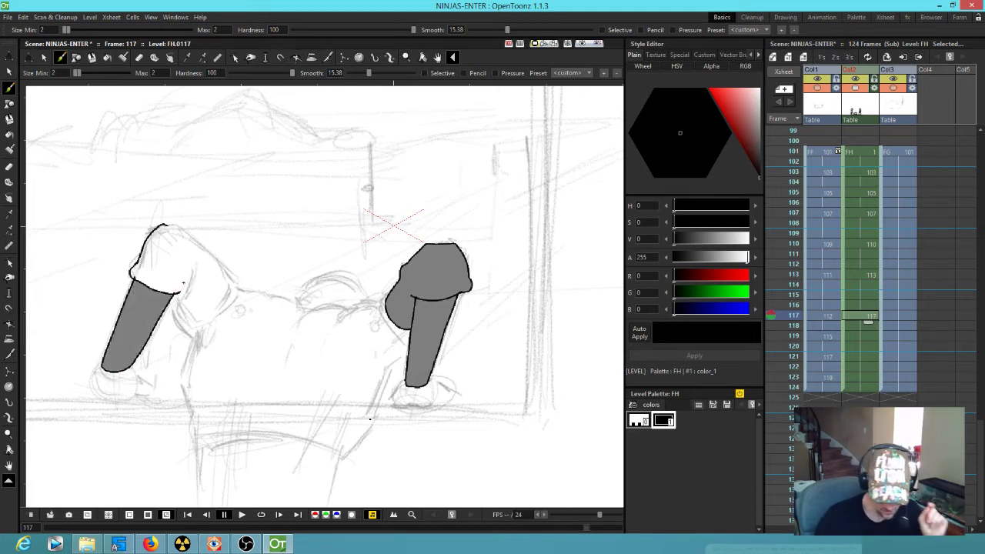
Step: Ink the left and right hands resting on the ledge on frame 117
{"action": "mouse_move", "coordinate": [96, 369]}
{"action": "left_mouse_down"}
{"action": "mouse_move", "coordinate": [93, 388]}
{"action": "mouse_move", "coordinate": [158, 390]}
{"action": "mouse_move", "coordinate": [128, 365]}
{"action": "left_mouse_up"}
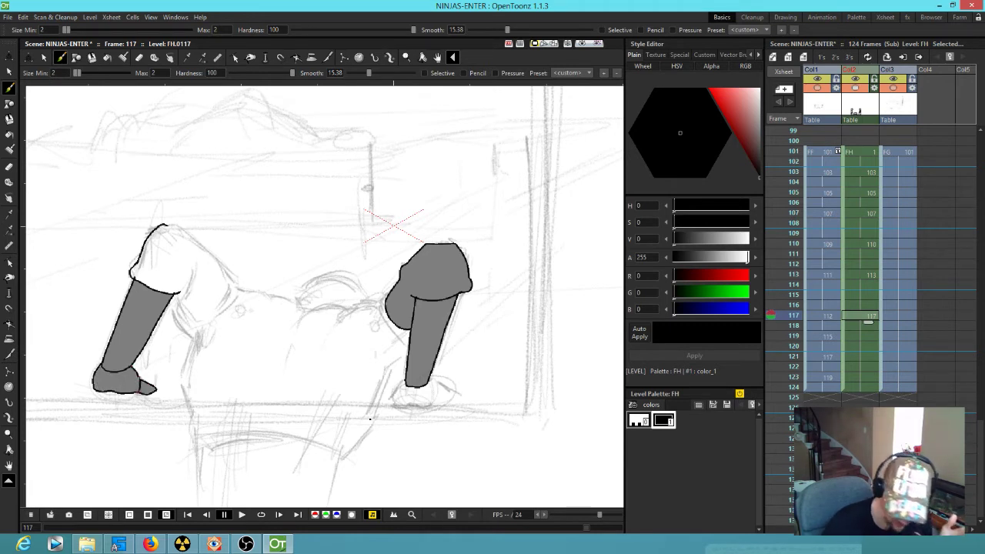
{"action": "mouse_move", "coordinate": [400, 383]}
{"action": "left_mouse_down"}
{"action": "mouse_move", "coordinate": [390, 398]}
{"action": "mouse_move", "coordinate": [399, 406]}
{"action": "mouse_move", "coordinate": [467, 402]}
{"action": "mouse_move", "coordinate": [428, 380]}
{"action": "left_mouse_up"}
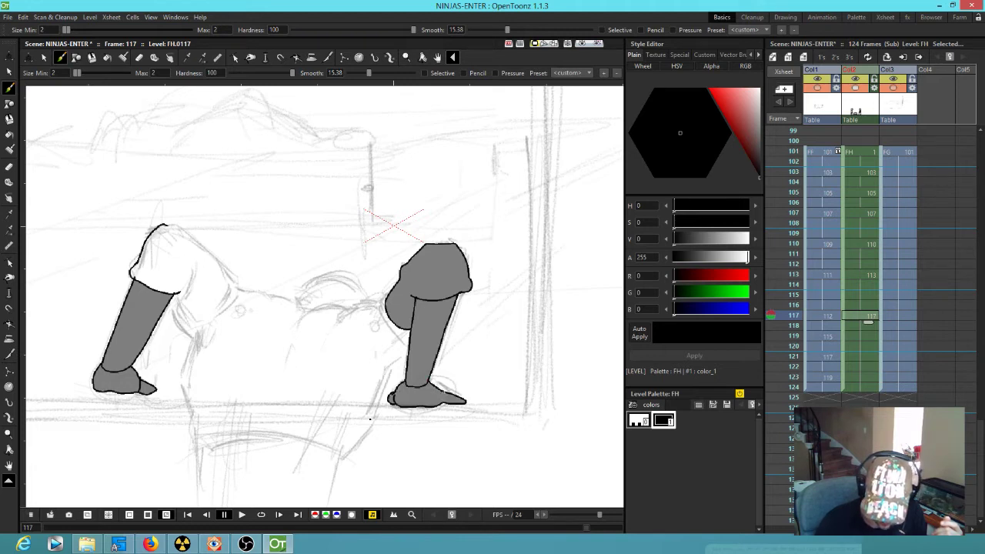
{"action": "key", "text": "."}
{"action": "key", "text": "."}
{"action": "key", "text": "."}
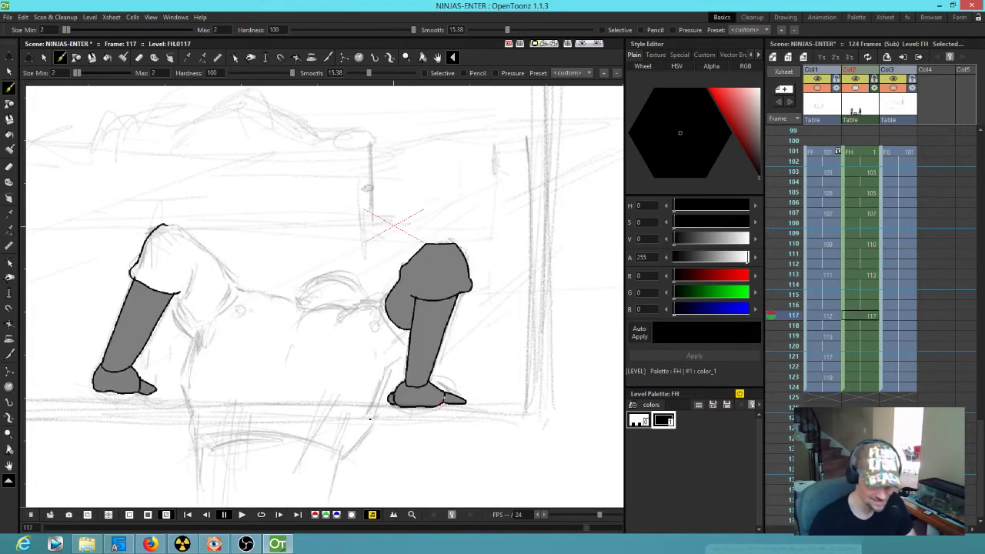
Step: Ink the top of the left upper arm with its elbow fold and the right sleeve's cuff on frame 117
{"action": "mouse_move", "coordinate": [167, 224]}
{"action": "left_mouse_down"}
{"action": "mouse_move", "coordinate": [219, 254]}
{"action": "mouse_move", "coordinate": [233, 289]}
{"action": "mouse_move", "coordinate": [189, 277]}
{"action": "mouse_move", "coordinate": [189, 267]}
{"action": "mouse_move", "coordinate": [197, 271]}
{"action": "left_mouse_up"}
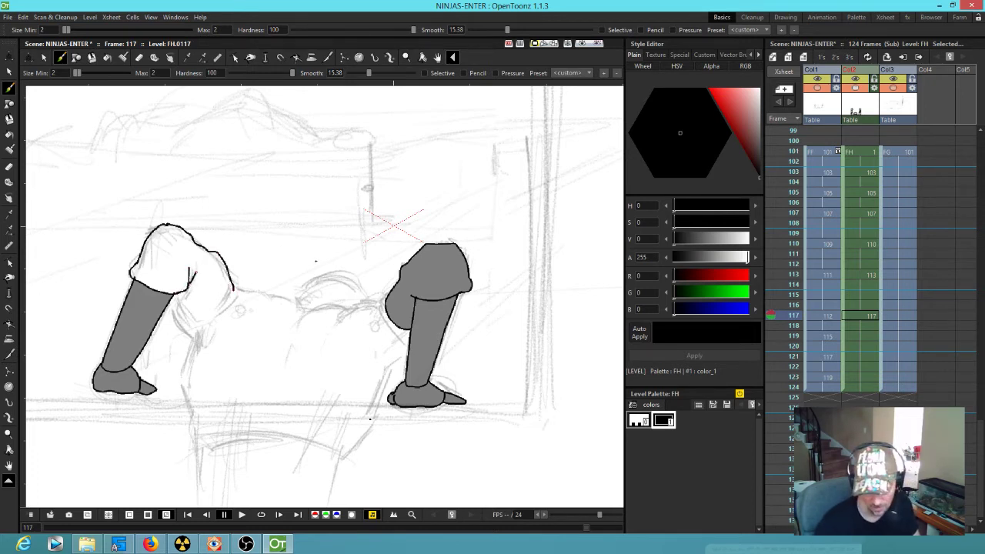
{"action": "left_click_drag", "start_coordinate": [382, 308], "coordinate": [410, 339]}
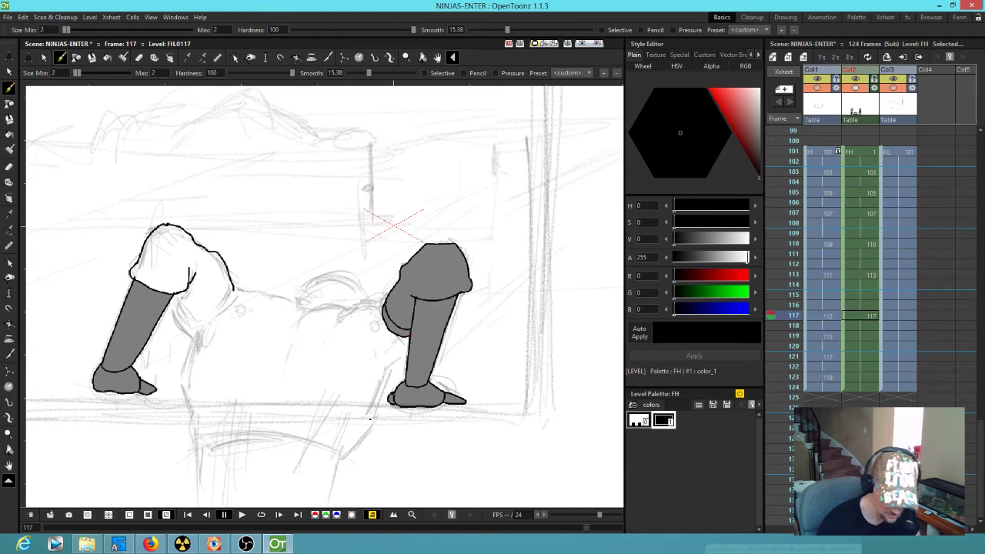
Step: Ink the torso's sides, shirt hem and shoulder line on frame 117 and close the left sleeve with its cuff
{"action": "mouse_move", "coordinate": [173, 293]}
{"action": "left_mouse_down"}
{"action": "mouse_move", "coordinate": [197, 340]}
{"action": "mouse_move", "coordinate": [191, 398]}
{"action": "mouse_move", "coordinate": [200, 440]}
{"action": "mouse_move", "coordinate": [271, 433]}
{"action": "mouse_move", "coordinate": [322, 440]}
{"action": "mouse_move", "coordinate": [336, 455]}
{"action": "left_mouse_up"}
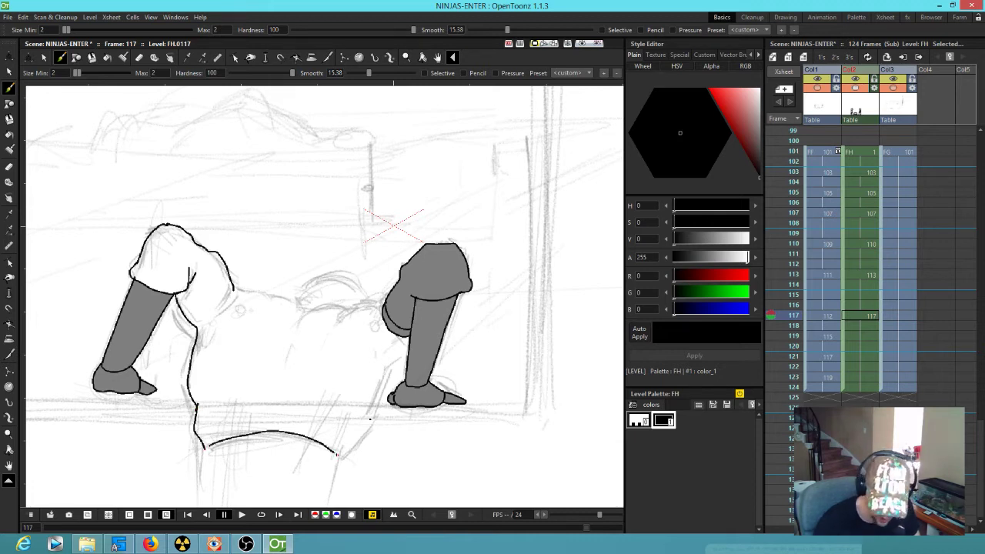
{"action": "key", "text": "comma"}
{"action": "key", "text": "period"}
{"action": "left_click_drag", "start_coordinate": [339, 460], "coordinate": [407, 351]}
{"action": "key", "text": "comma"}
{"action": "key", "text": "period"}
{"action": "mouse_move", "coordinate": [385, 301]}
{"action": "left_mouse_down"}
{"action": "mouse_move", "coordinate": [335, 321]}
{"action": "mouse_move", "coordinate": [346, 308]}
{"action": "mouse_move", "coordinate": [305, 316]}
{"action": "mouse_move", "coordinate": [231, 288]}
{"action": "left_mouse_up"}
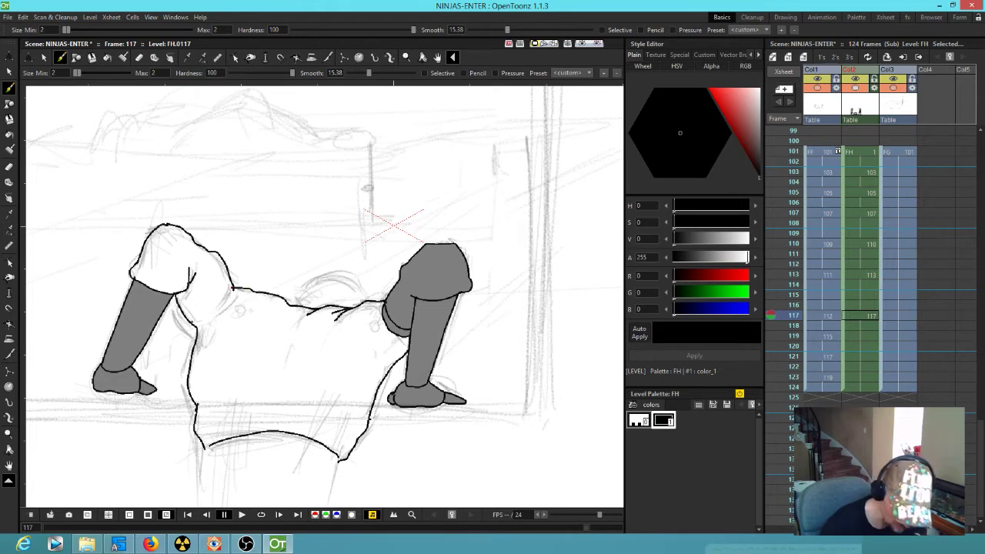
{"action": "mouse_move", "coordinate": [196, 323]}
{"action": "left_mouse_down"}
{"action": "mouse_move", "coordinate": [231, 289]}
{"action": "mouse_move", "coordinate": [197, 327]}
{"action": "left_mouse_up"}
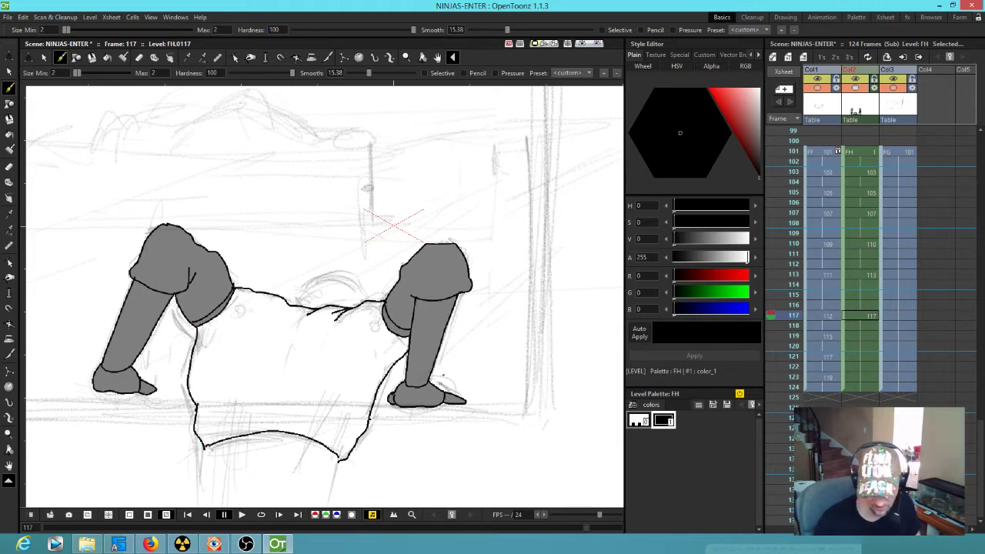
Step: Ink both sides and the curved lower edge of the waistband on frame 117, closing the torso outline
{"action": "left_click_drag", "start_coordinate": [443, 376], "coordinate": [455, 282]}
{"action": "key", "text": "comma"}
{"action": "key", "text": "period"}
{"action": "left_click_drag", "start_coordinate": [216, 355], "coordinate": [212, 424]}
{"action": "key", "text": "comma"}
{"action": "key", "text": "period"}
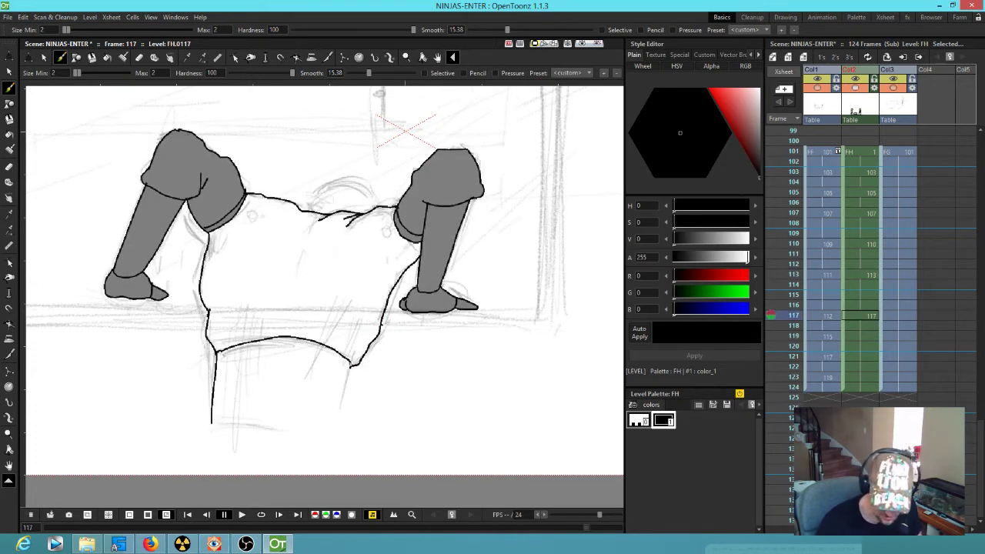
{"action": "left_click_drag", "start_coordinate": [351, 363], "coordinate": [335, 423]}
{"action": "key", "text": "comma"}
{"action": "key", "text": "period"}
{"action": "mouse_move", "coordinate": [213, 407]}
{"action": "left_mouse_down"}
{"action": "mouse_move", "coordinate": [270, 400]}
{"action": "mouse_move", "coordinate": [336, 420]}
{"action": "left_mouse_up"}
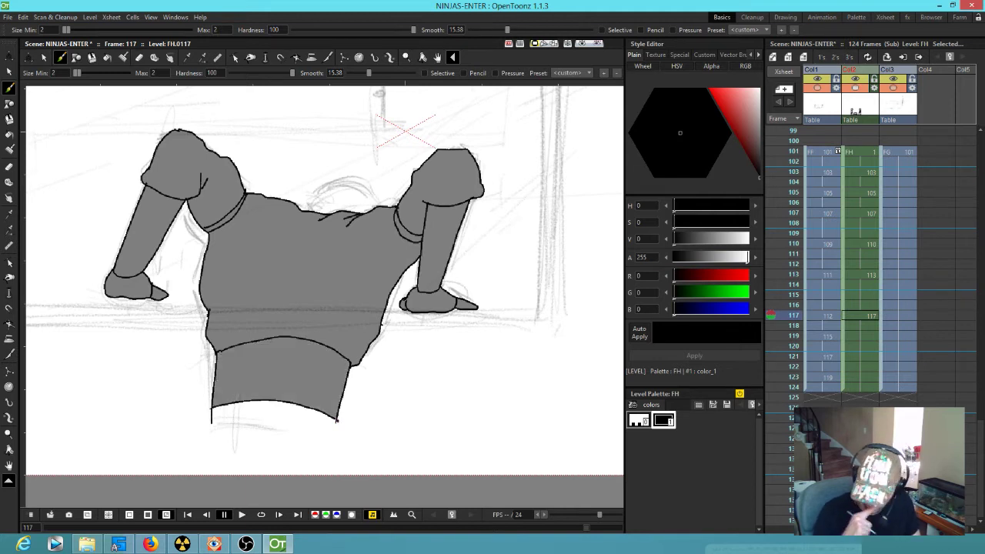
Step: Add short shirt folds above the waistband on both sides of frame 117, checking against the previous drawing
{"action": "key", "text": "comma"}
{"action": "key", "text": "period"}
{"action": "left_click_drag", "start_coordinate": [221, 294], "coordinate": [217, 303]}
{"action": "key", "text": "comma"}
{"action": "key", "text": "period"}
{"action": "mouse_move", "coordinate": [364, 315]}
{"action": "left_mouse_down"}
{"action": "mouse_move", "coordinate": [359, 336]}
{"action": "mouse_move", "coordinate": [372, 318]}
{"action": "left_mouse_up"}
{"action": "key", "text": "comma"}
{"action": "key", "text": "period"}
{"action": "key", "text": "comma"}
{"action": "key", "text": "period"}
Step: Add fold lines at the middle of the back and below the left shoulder on frame 117
{"action": "left_click_drag", "start_coordinate": [297, 247], "coordinate": [284, 287]}
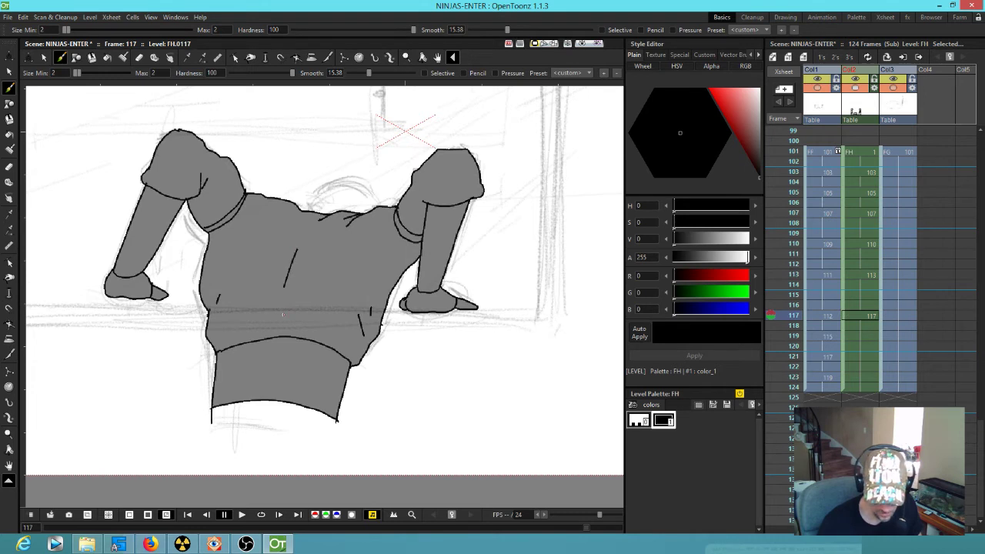
{"action": "key", "text": "comma"}
{"action": "key", "text": "period"}
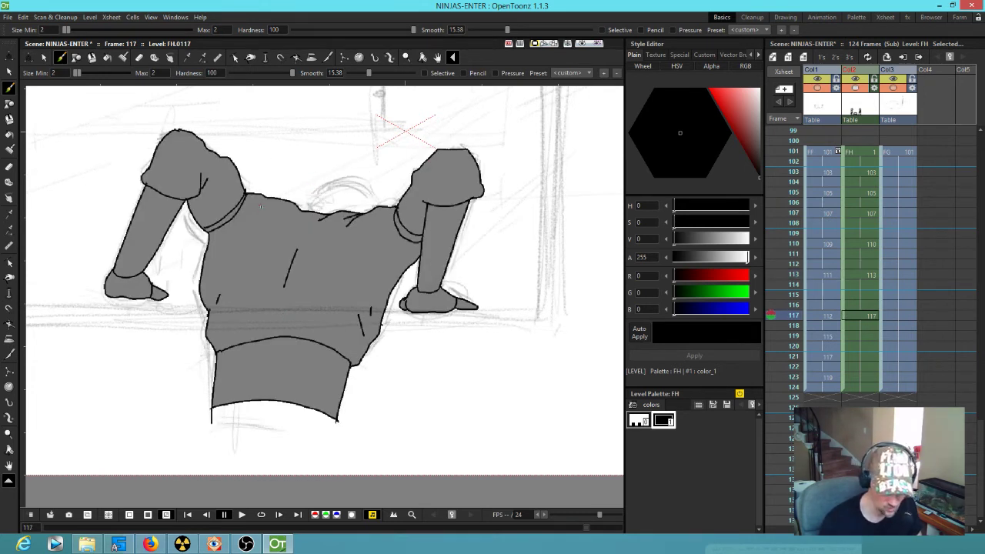
{"action": "left_click_drag", "start_coordinate": [262, 203], "coordinate": [264, 214]}
{"action": "key", "text": "comma"}
{"action": "key", "text": "comma"}
{"action": "key", "text": "period"}
{"action": "key", "text": "period"}
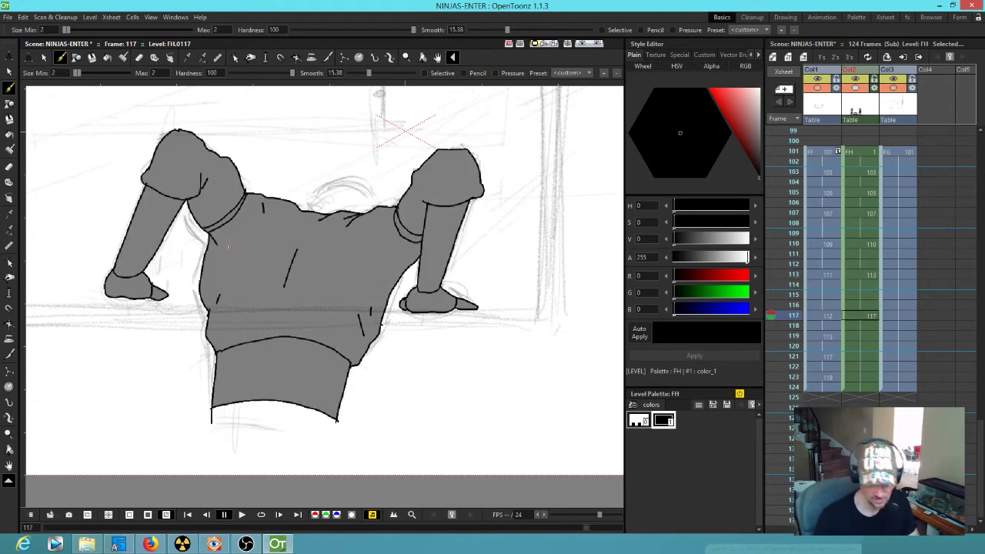
Step: Erase the overshoot at the waistband's lower left corner on frame 117 and ink both hips down to the frame edge
{"action": "key", "text": "a"}
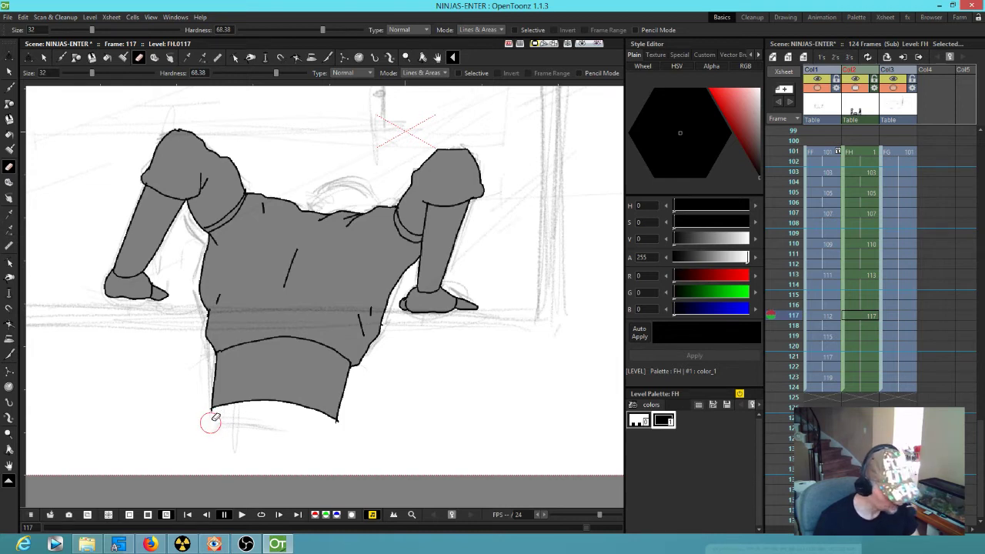
{"action": "key", "text": "b"}
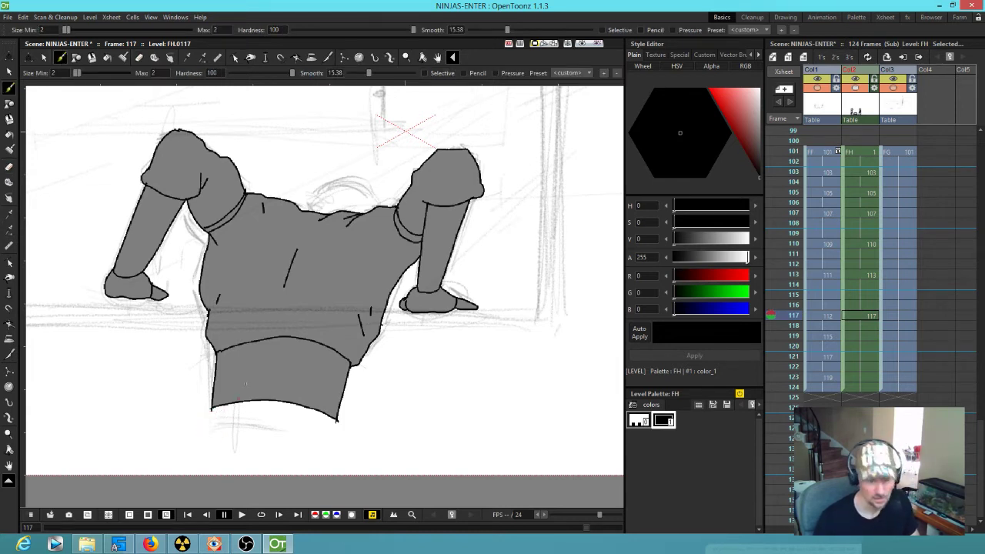
{"action": "mouse_move", "coordinate": [434, 371]}
{"action": "left_mouse_down"}
{"action": "mouse_move", "coordinate": [455, 269]}
{"action": "mouse_move", "coordinate": [459, 277]}
{"action": "left_mouse_up"}
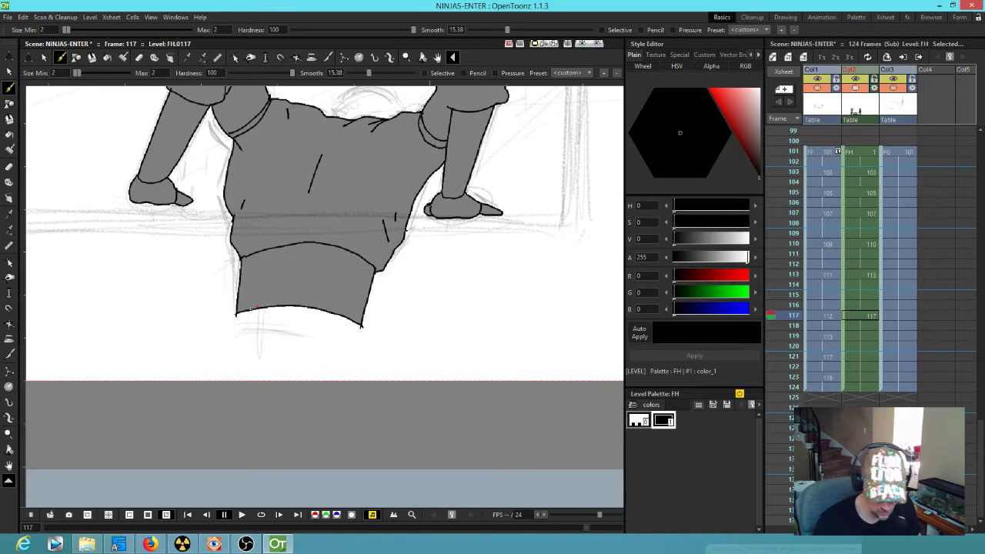
{"action": "left_click_drag", "start_coordinate": [240, 313], "coordinate": [225, 330]}
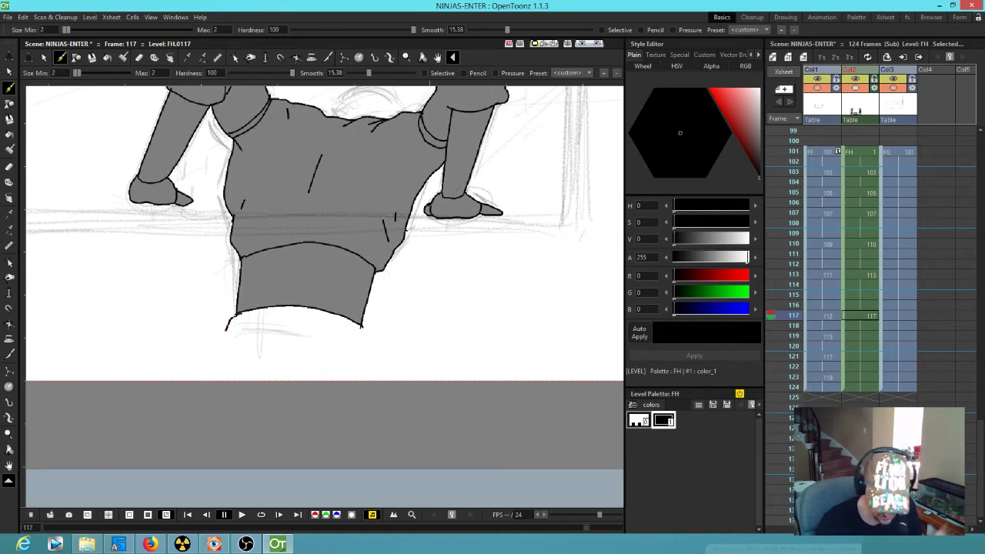
{"action": "left_click_drag", "start_coordinate": [230, 322], "coordinate": [211, 380]}
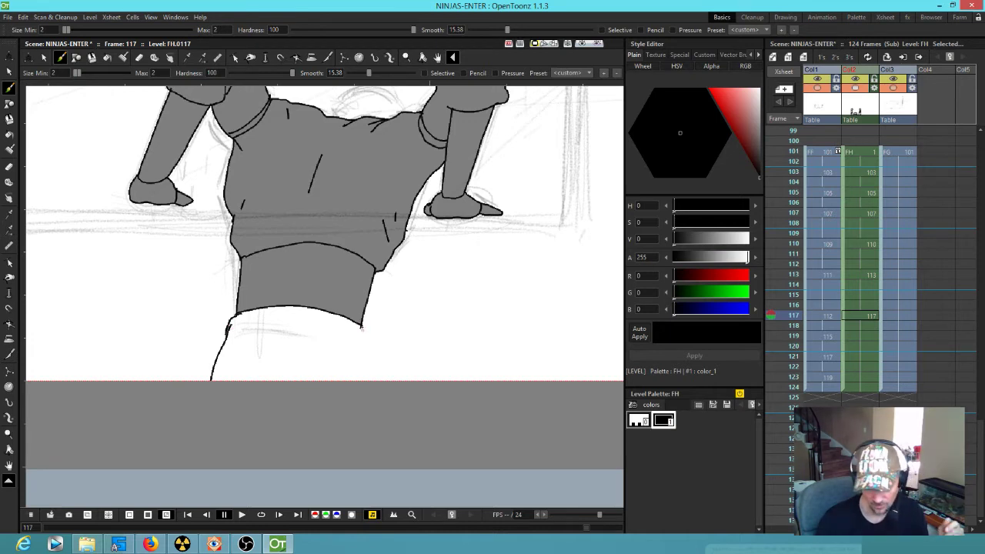
{"action": "left_click_drag", "start_coordinate": [363, 326], "coordinate": [367, 393]}
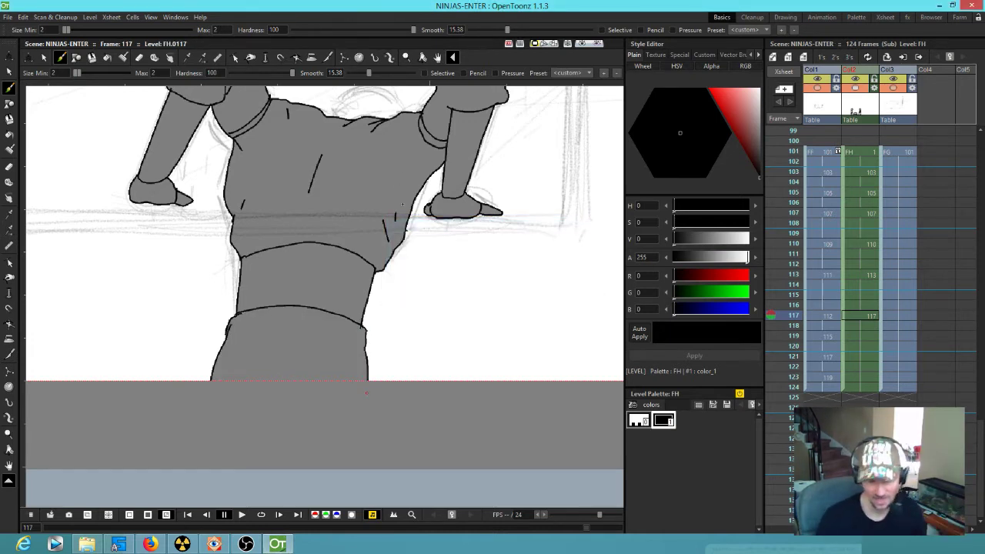
Step: Ink the top of the head and its headband behind the shoulder line on frame 117
{"action": "left_click_drag", "start_coordinate": [450, 244], "coordinate": [409, 352]}
{"action": "mouse_move", "coordinate": [293, 226]}
{"action": "left_mouse_down"}
{"action": "mouse_move", "coordinate": [314, 201]}
{"action": "mouse_move", "coordinate": [337, 199]}
{"action": "mouse_move", "coordinate": [359, 225]}
{"action": "left_mouse_up"}
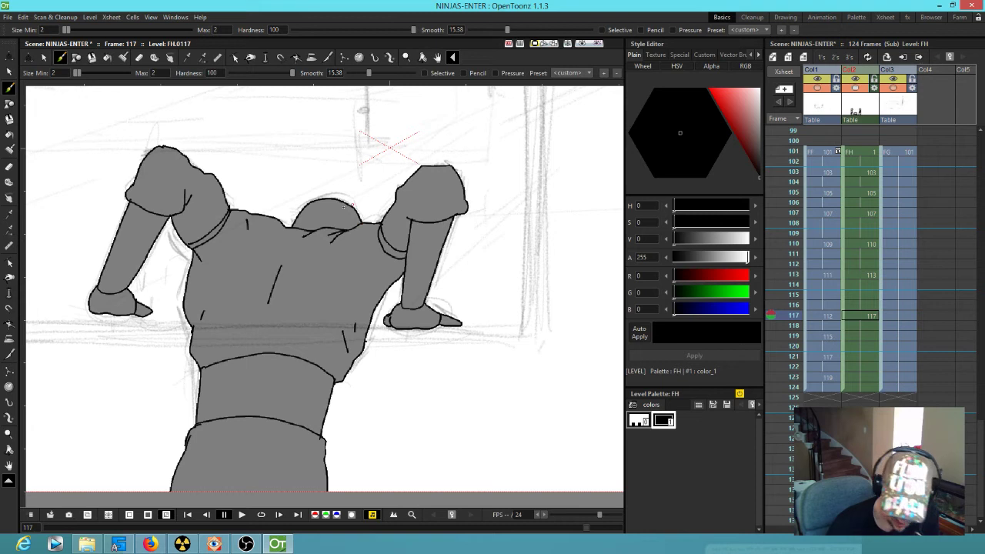
{"action": "mouse_move", "coordinate": [295, 224]}
{"action": "left_mouse_down"}
{"action": "mouse_move", "coordinate": [348, 229]}
{"action": "mouse_move", "coordinate": [313, 214]}
{"action": "mouse_move", "coordinate": [346, 215]}
{"action": "mouse_move", "coordinate": [360, 225]}
{"action": "left_mouse_up"}
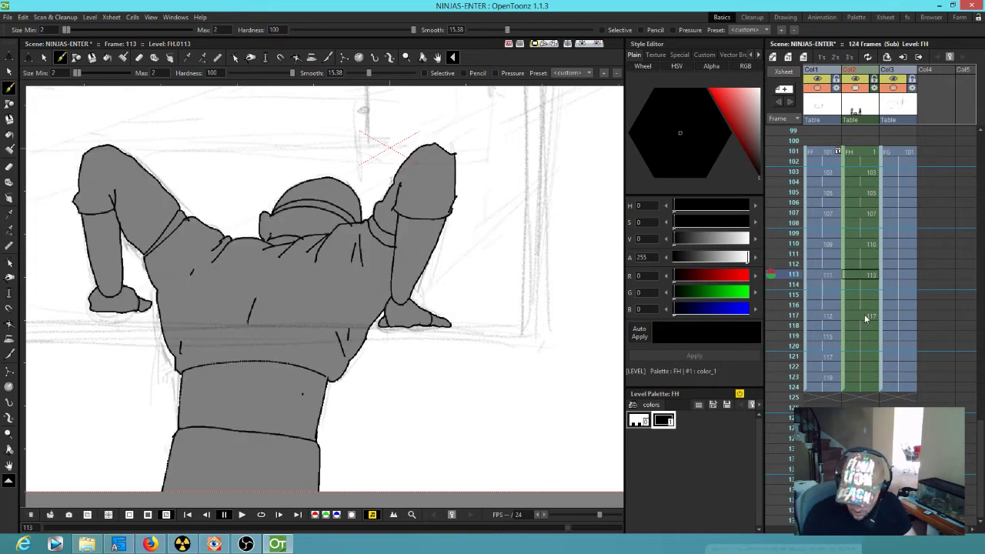
Step: Start a new FH drawing at frame 119 and ink the right hand's lower edge and wrist line
{"action": "left_click", "coordinate": [862, 336]}
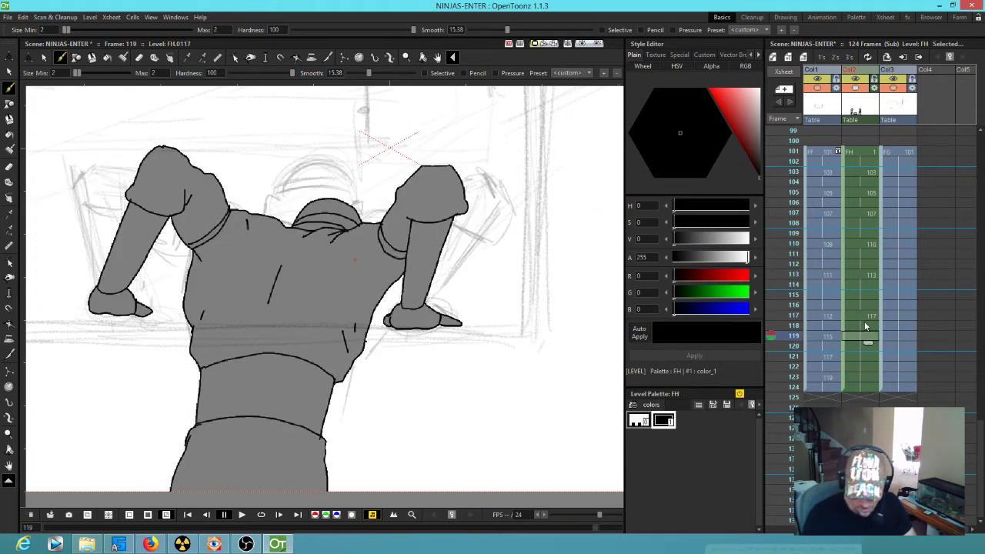
{"action": "left_click", "coordinate": [356, 203]}
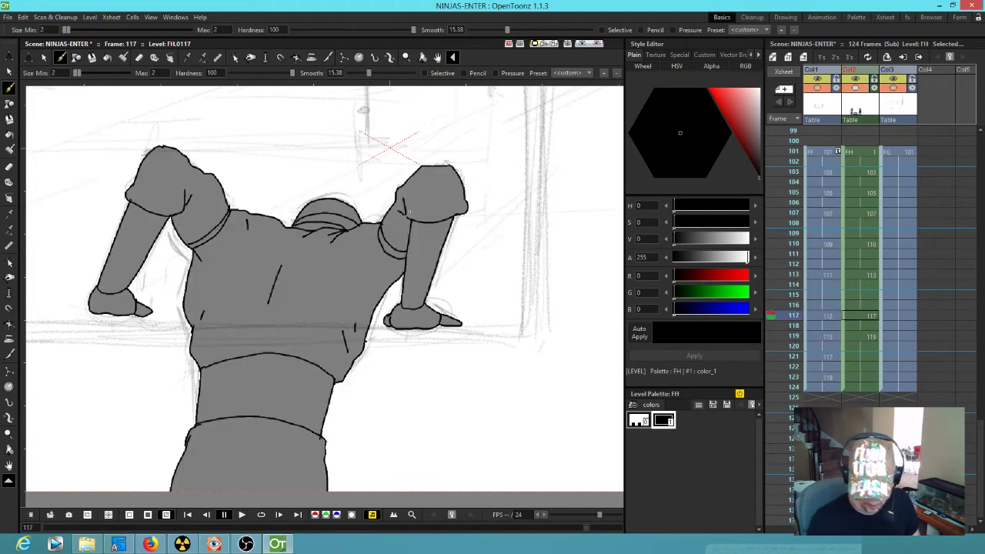
{"action": "left_click_drag", "start_coordinate": [388, 324], "coordinate": [444, 325]}
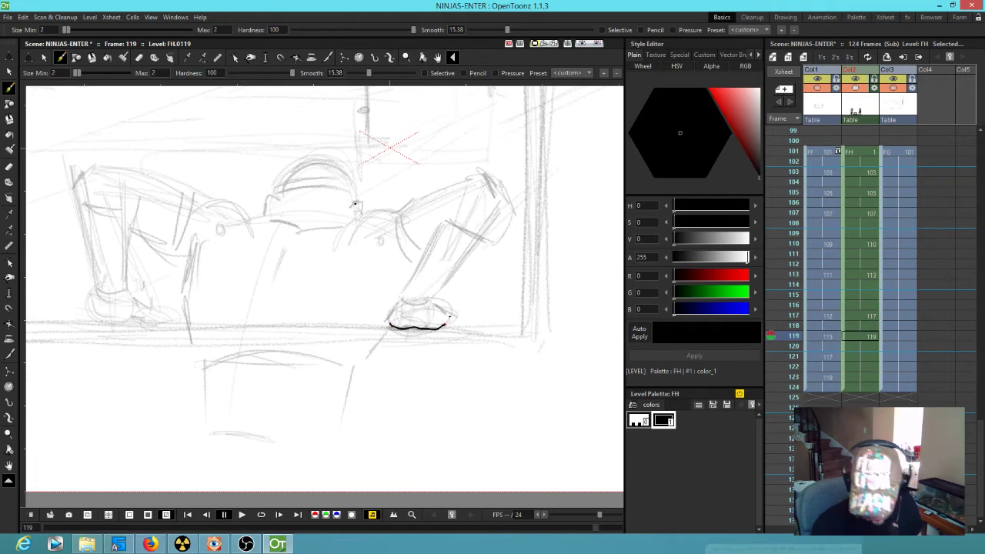
{"action": "left_click_drag", "start_coordinate": [404, 301], "coordinate": [434, 301]}
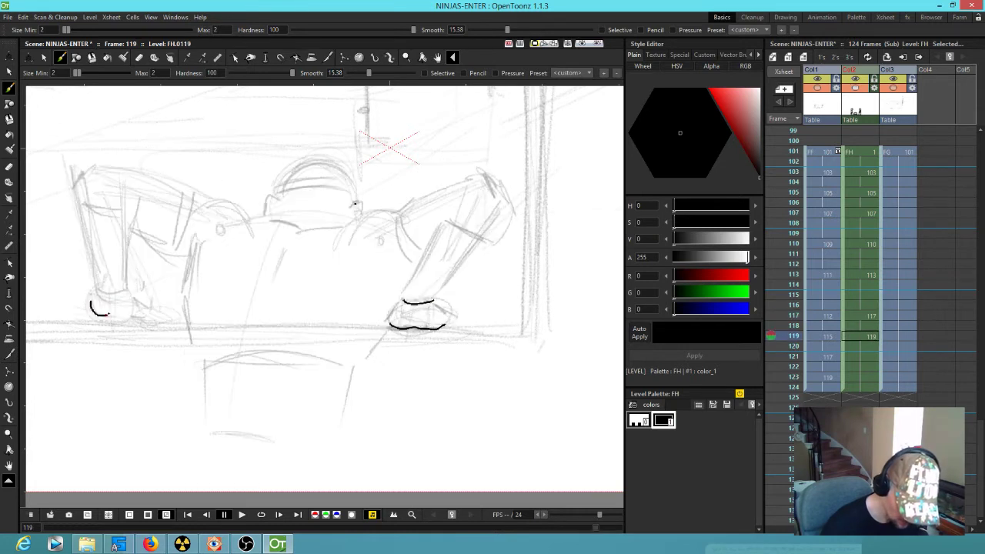
Step: Ink the left hand's outline up to the wrist on frame 119, checking against the previous drawing
{"action": "mouse_move", "coordinate": [106, 315]}
{"action": "left_mouse_down"}
{"action": "mouse_move", "coordinate": [138, 315]}
{"action": "mouse_move", "coordinate": [134, 294]}
{"action": "left_mouse_up"}
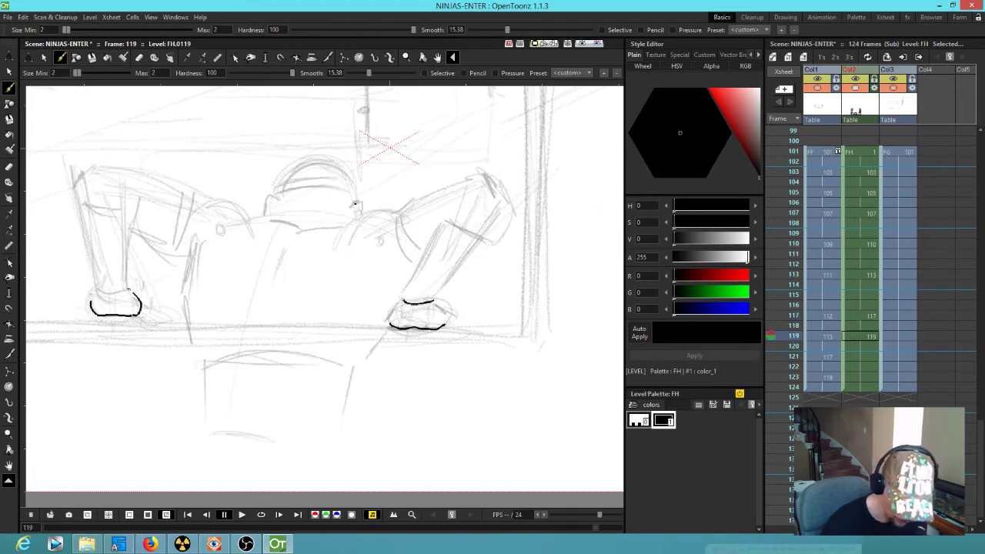
{"action": "key", "text": "comma"}
{"action": "key", "text": "period"}
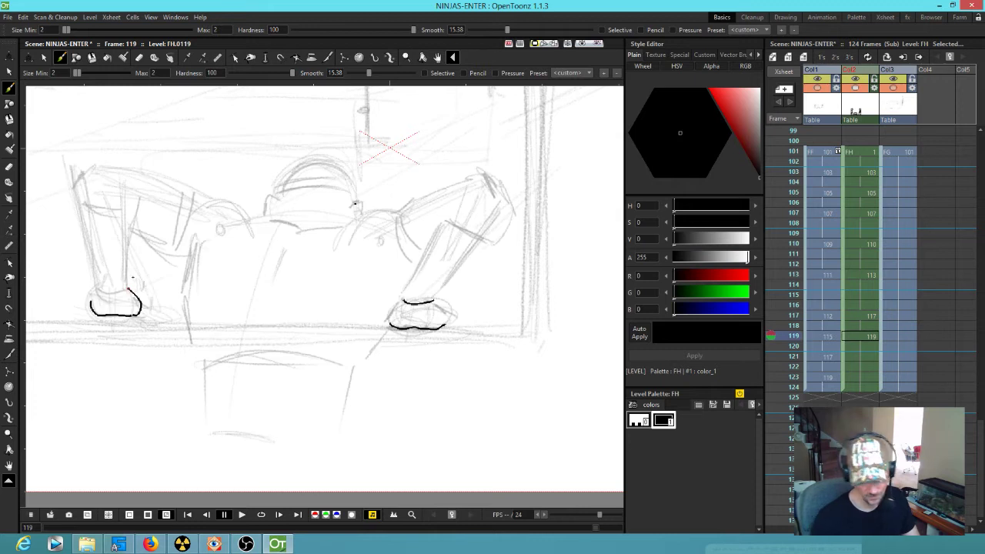
{"action": "key", "text": "comma"}
{"action": "key", "text": "period"}
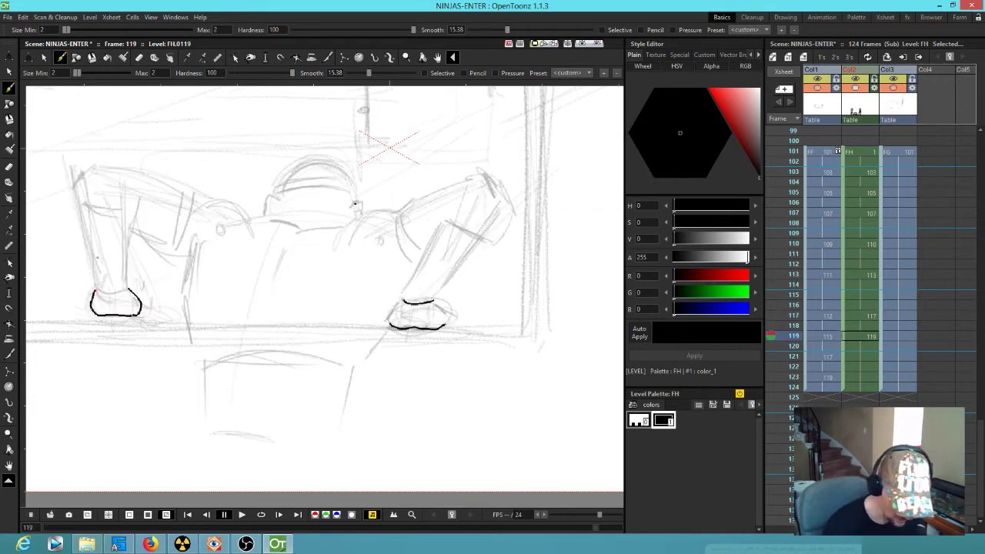
Step: Ink the left forearm on frame 119 from the wrist up to the sleeve cuff, including the cuff line
{"action": "left_click_drag", "start_coordinate": [95, 287], "coordinate": [88, 213]}
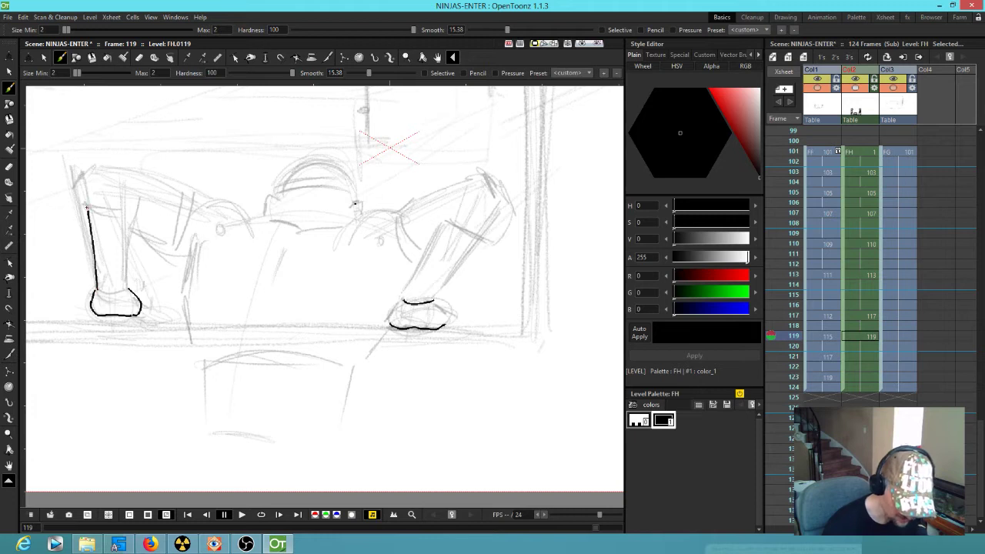
{"action": "key", "text": "comma"}
{"action": "key", "text": "period"}
{"action": "mouse_move", "coordinate": [87, 206]}
{"action": "left_mouse_down"}
{"action": "mouse_move", "coordinate": [136, 207]}
{"action": "mouse_move", "coordinate": [125, 214]}
{"action": "mouse_move", "coordinate": [125, 288]}
{"action": "left_mouse_up"}
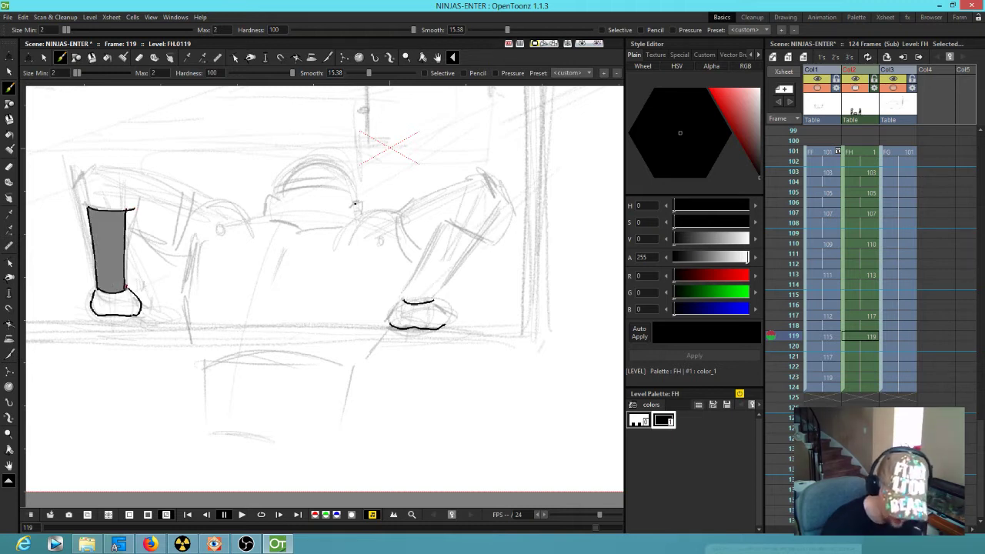
Step: Add the small fingertip shape beside the left hand on frame 119, comparing it with the previous drawing
{"action": "key", "text": "comma"}
{"action": "mouse_move", "coordinate": [142, 301]}
{"action": "left_mouse_down"}
{"action": "mouse_move", "coordinate": [154, 310]}
{"action": "mouse_move", "coordinate": [149, 301]}
{"action": "left_mouse_up"}
{"action": "key", "text": "period"}
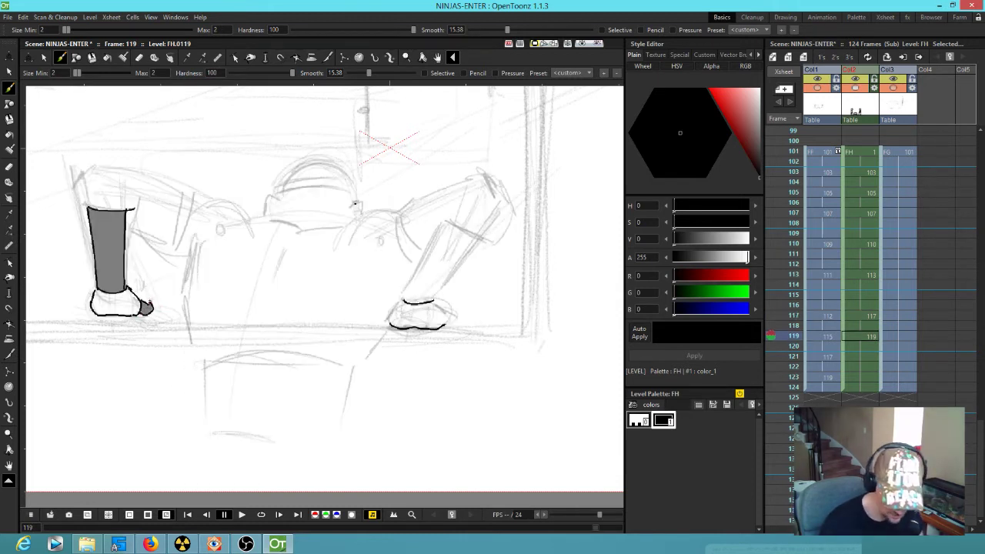
{"action": "key", "text": "comma"}
{"action": "key", "text": "period"}
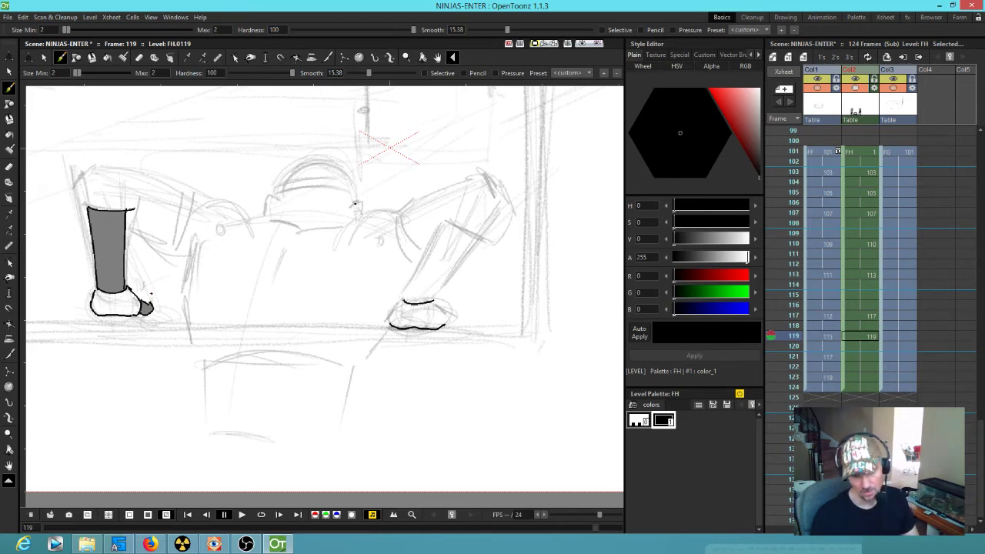
Step: Add short fold lines at the inner end of the left sleeve cuff on frame 119
{"action": "mouse_move", "coordinate": [129, 213]}
{"action": "left_mouse_down"}
{"action": "mouse_move", "coordinate": [142, 211]}
{"action": "mouse_move", "coordinate": [137, 220]}
{"action": "left_mouse_up"}
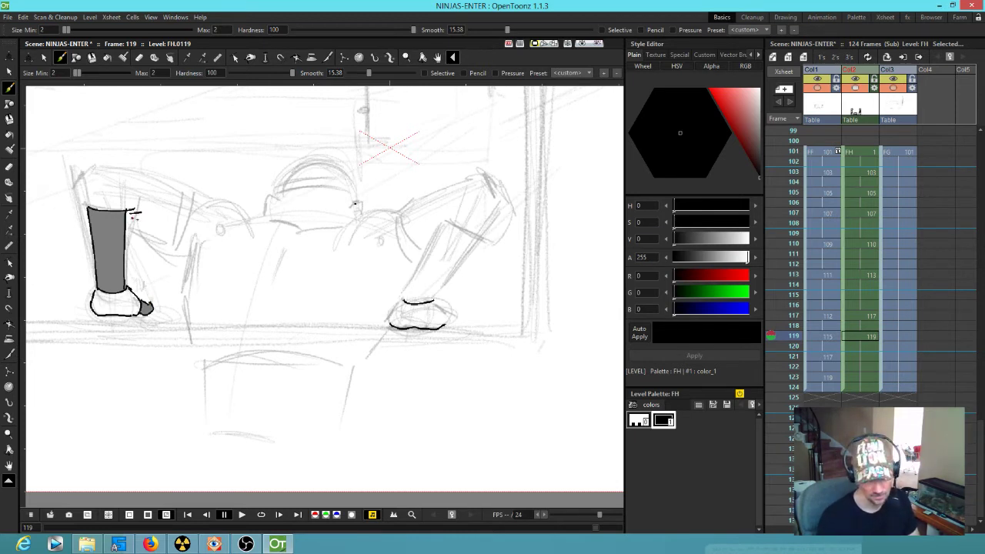
{"action": "key", "text": "comma"}
{"action": "key", "text": "period"}
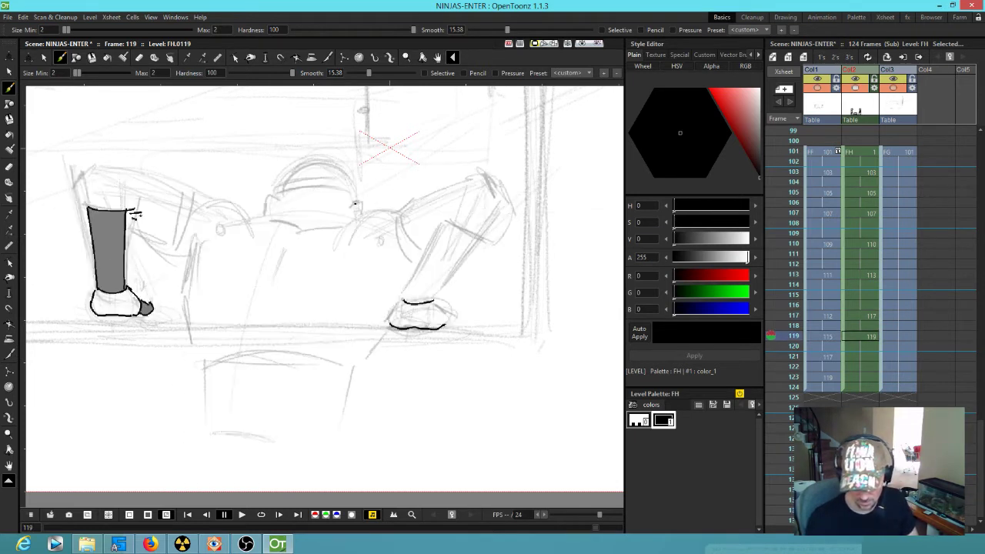
Step: Close both sides of the right hand on frame 119 and add its pointed fingertip, flipping against the previous drawing
{"action": "left_click_drag", "start_coordinate": [402, 300], "coordinate": [394, 326]}
{"action": "key", "text": "comma"}
{"action": "key", "text": "period"}
{"action": "left_click_drag", "start_coordinate": [431, 302], "coordinate": [443, 315]}
{"action": "key", "text": "comma"}
{"action": "key", "text": "period"}
{"action": "left_click", "coordinate": [450, 317]}
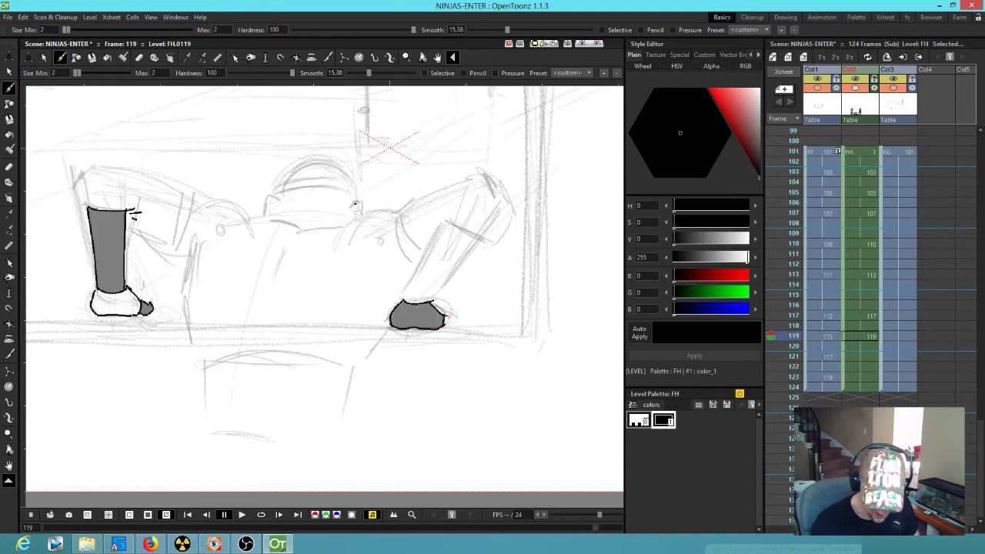
{"action": "key", "text": "comma"}
{"action": "key", "text": "period"}
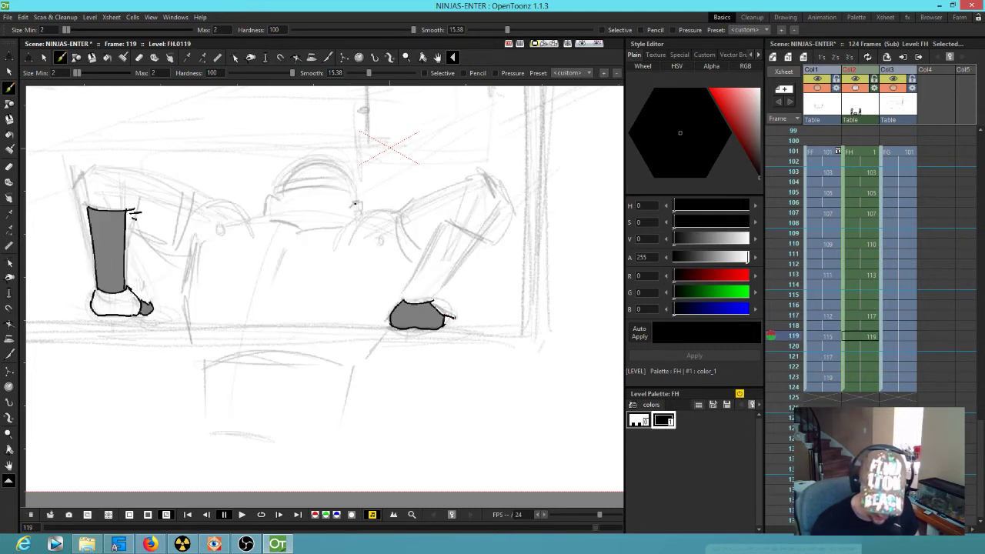
{"action": "key", "text": "comma"}
{"action": "key", "text": "period"}
Step: Ink both edges of the right forearm on frame 119 from the wrist up to the elbow
{"action": "left_click_drag", "start_coordinate": [407, 300], "coordinate": [448, 227]}
{"action": "key", "text": "comma"}
{"action": "key", "text": "period"}
{"action": "left_click_drag", "start_coordinate": [431, 300], "coordinate": [478, 241]}
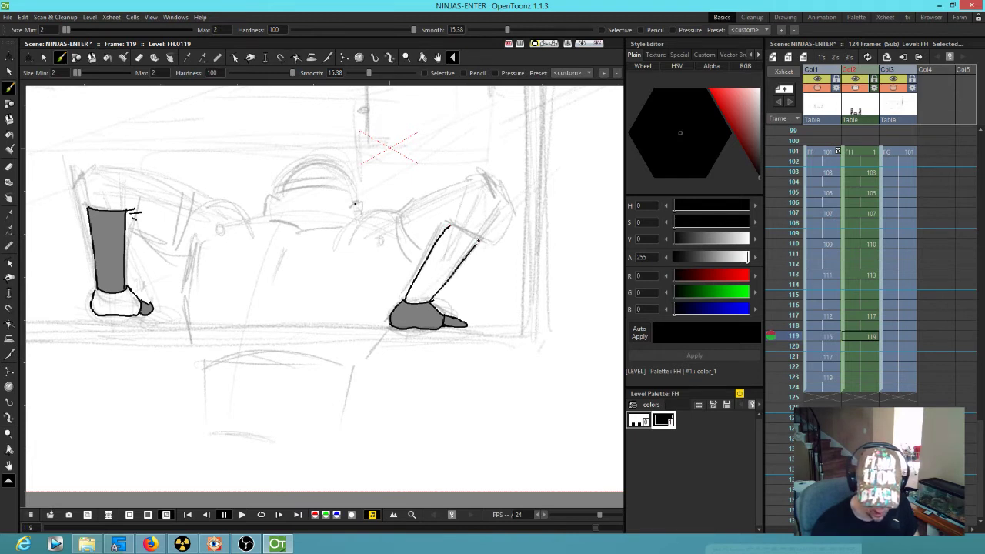
{"action": "key", "text": "comma"}
{"action": "key", "text": "period"}
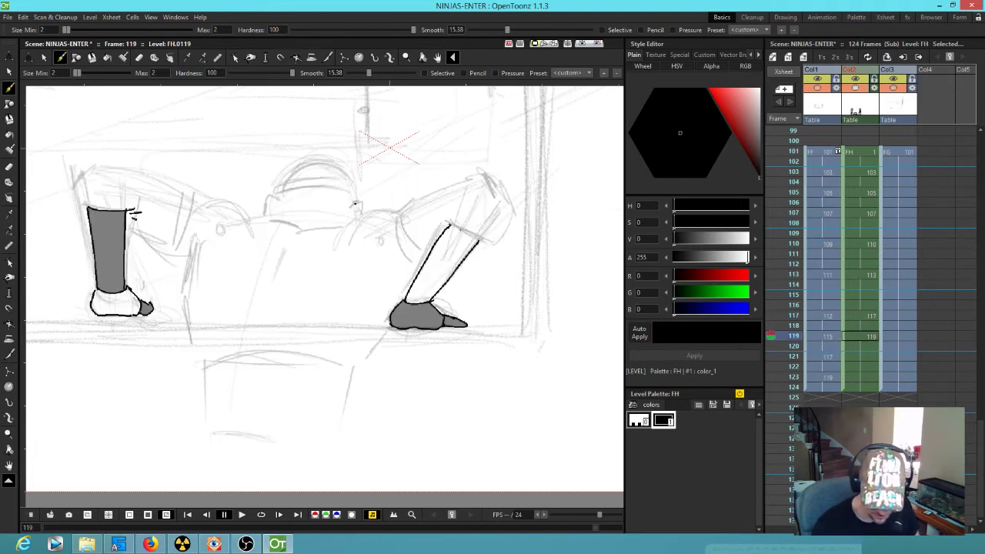
Step: Ink the right sleeve cuff, its inner folds and the outer curve of the elbow on frame 119
{"action": "mouse_move", "coordinate": [450, 227]}
{"action": "left_mouse_down"}
{"action": "mouse_move", "coordinate": [488, 240]}
{"action": "mouse_move", "coordinate": [446, 214]}
{"action": "left_mouse_up"}
{"action": "key", "text": "comma"}
{"action": "key", "text": "period"}
{"action": "mouse_move", "coordinate": [484, 239]}
{"action": "left_mouse_down"}
{"action": "mouse_move", "coordinate": [501, 236]}
{"action": "mouse_move", "coordinate": [506, 192]}
{"action": "mouse_move", "coordinate": [486, 171]}
{"action": "left_mouse_up"}
{"action": "key", "text": "comma"}
{"action": "key", "text": "period"}
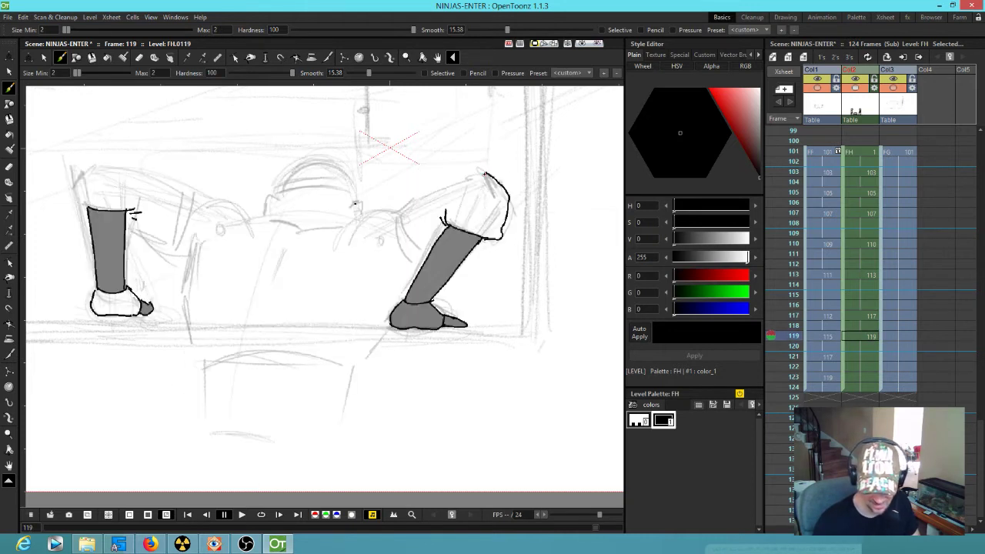
Step: Ink the top of the right upper arm and shoulder on frame 119 from the elbow towards the neck
{"action": "mouse_move", "coordinate": [486, 174]}
{"action": "left_mouse_down"}
{"action": "mouse_move", "coordinate": [368, 214]}
{"action": "mouse_move", "coordinate": [341, 238]}
{"action": "left_mouse_up"}
{"action": "key", "text": "comma"}
{"action": "key", "text": "period"}
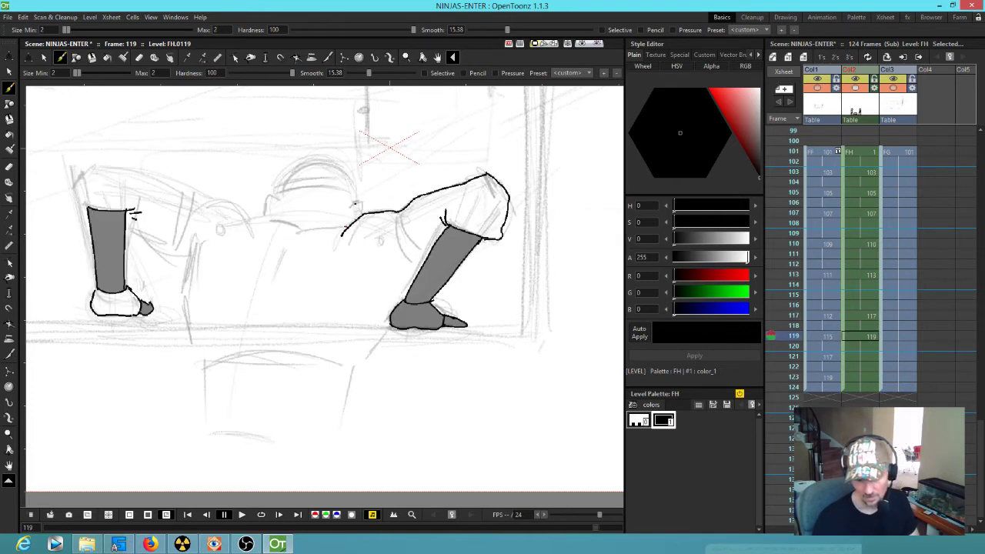
{"action": "key", "text": "comma"}
{"action": "key", "text": "period"}
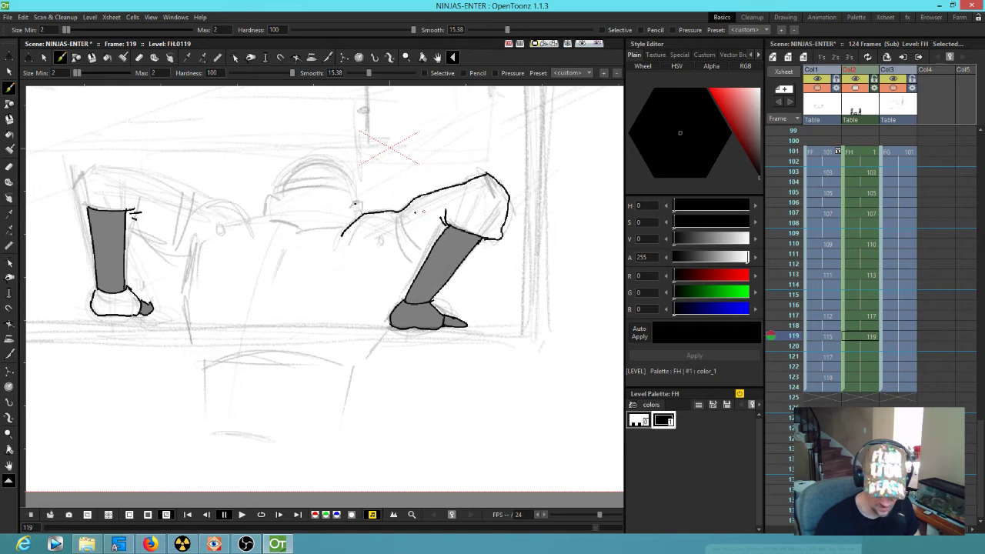
Step: Ink the double sleeve band curving across the right upper arm on frame 119
{"action": "left_click_drag", "start_coordinate": [398, 211], "coordinate": [430, 254]}
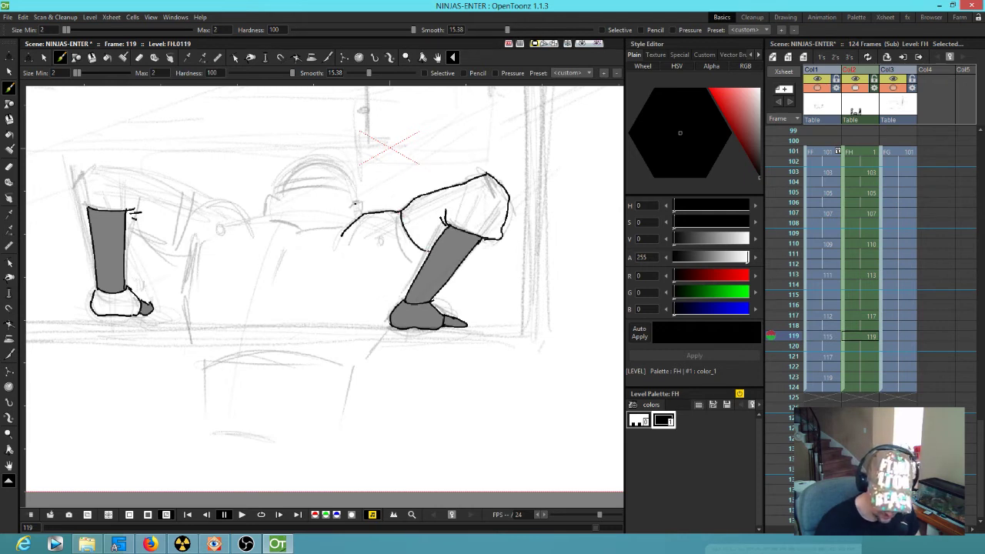
{"action": "mouse_move", "coordinate": [398, 211]}
{"action": "left_mouse_down"}
{"action": "mouse_move", "coordinate": [402, 235]}
{"action": "mouse_move", "coordinate": [422, 259]}
{"action": "left_mouse_up"}
{"action": "key", "text": "comma"}
{"action": "key", "text": "period"}
Step: Ink the left elbow and the top of the left upper arm on frame 119, checking against earlier drawings
{"action": "mouse_move", "coordinate": [85, 208]}
{"action": "left_mouse_down"}
{"action": "mouse_move", "coordinate": [89, 157]}
{"action": "mouse_move", "coordinate": [103, 144]}
{"action": "mouse_move", "coordinate": [134, 158]}
{"action": "left_mouse_up"}
{"action": "key", "text": "comma"}
{"action": "key", "text": "period"}
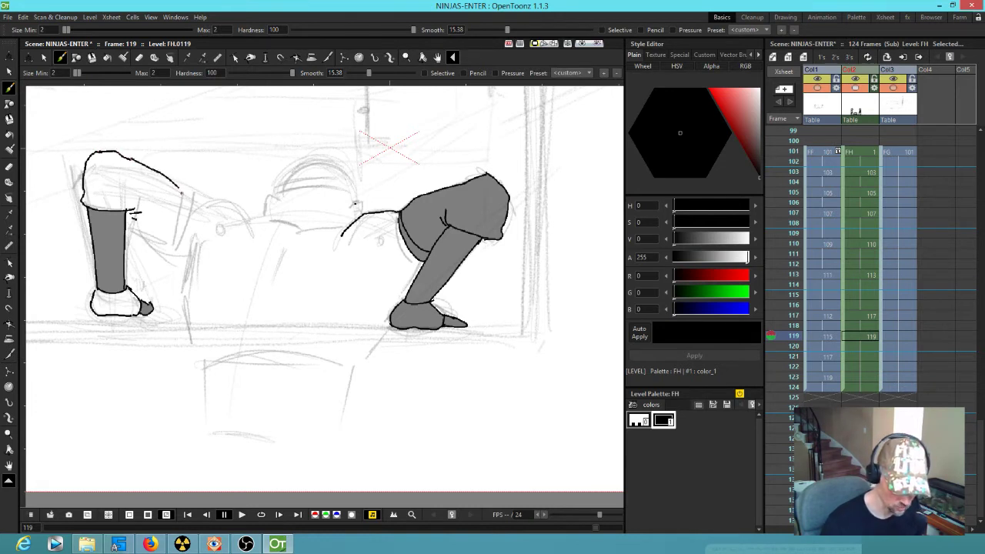
{"action": "key", "text": "comma"}
{"action": "key", "text": "comma"}
{"action": "key", "text": "period"}
{"action": "key", "text": "period"}
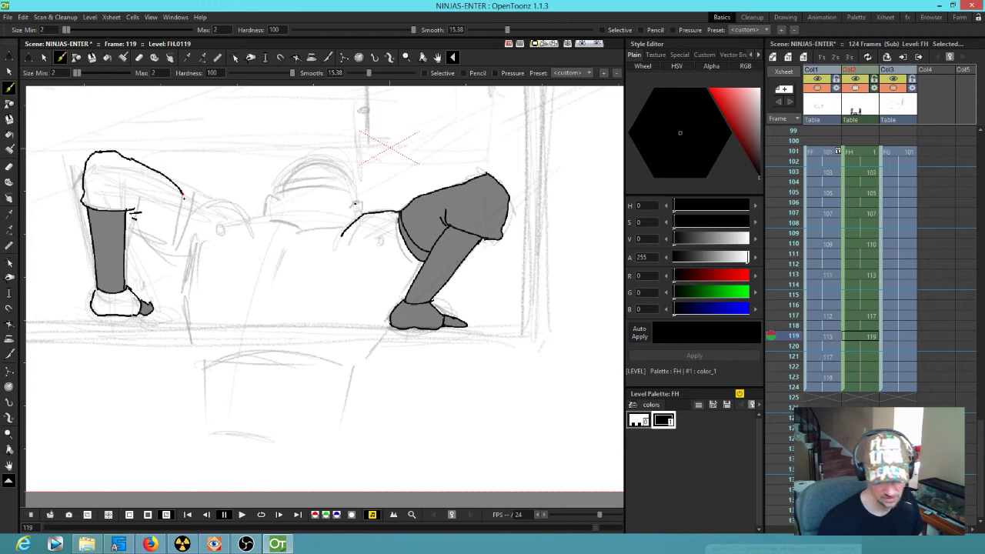
Step: Continue the left shoulder line on frame 119 across the neck to join the right shoulder
{"action": "left_click_drag", "start_coordinate": [183, 194], "coordinate": [204, 198]}
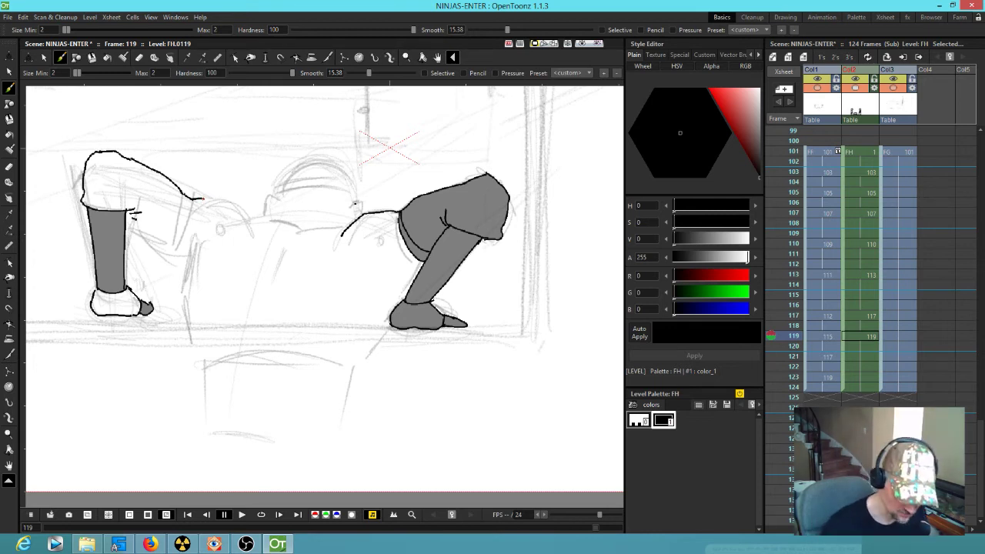
{"action": "left_click_drag", "start_coordinate": [205, 198], "coordinate": [252, 223]}
{"action": "key", "text": "comma"}
{"action": "key", "text": "comma"}
{"action": "key", "text": "period"}
{"action": "key", "text": "period"}
{"action": "mouse_move", "coordinate": [255, 218]}
{"action": "left_mouse_down"}
{"action": "mouse_move", "coordinate": [294, 231]}
{"action": "mouse_move", "coordinate": [354, 223]}
{"action": "left_mouse_up"}
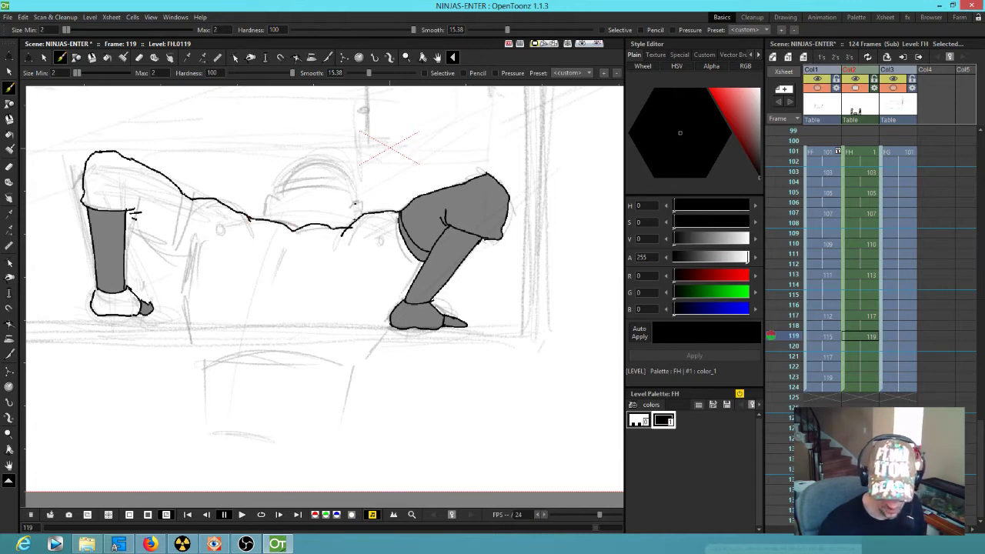
Step: Ink the double sleeve band across the left upper arm on frame 119
{"action": "mouse_move", "coordinate": [183, 196]}
{"action": "left_mouse_down"}
{"action": "mouse_move", "coordinate": [170, 248]}
{"action": "mouse_move", "coordinate": [195, 198]}
{"action": "left_mouse_up"}
{"action": "key", "text": "comma"}
{"action": "key", "text": "period"}
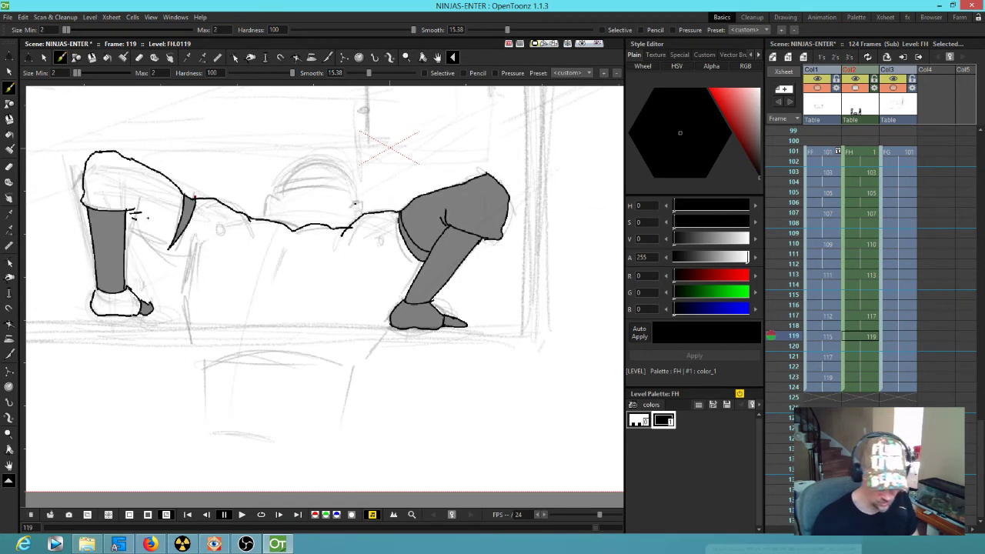
Step: Ink the underside of the left upper arm with its cuff folds and start the armpit line on frame 119
{"action": "left_click_drag", "start_coordinate": [131, 216], "coordinate": [171, 248]}
{"action": "left_click_drag", "start_coordinate": [136, 211], "coordinate": [126, 218]}
{"action": "left_click_drag", "start_coordinate": [171, 248], "coordinate": [186, 267]}
{"action": "key", "text": "comma"}
{"action": "key", "text": "period"}
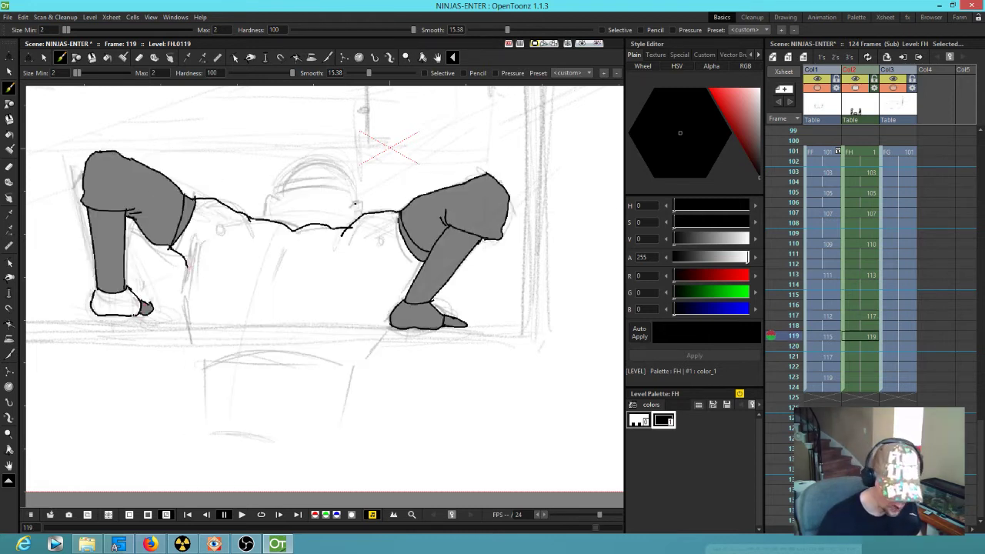
{"action": "key", "text": "comma"}
{"action": "key", "text": "period"}
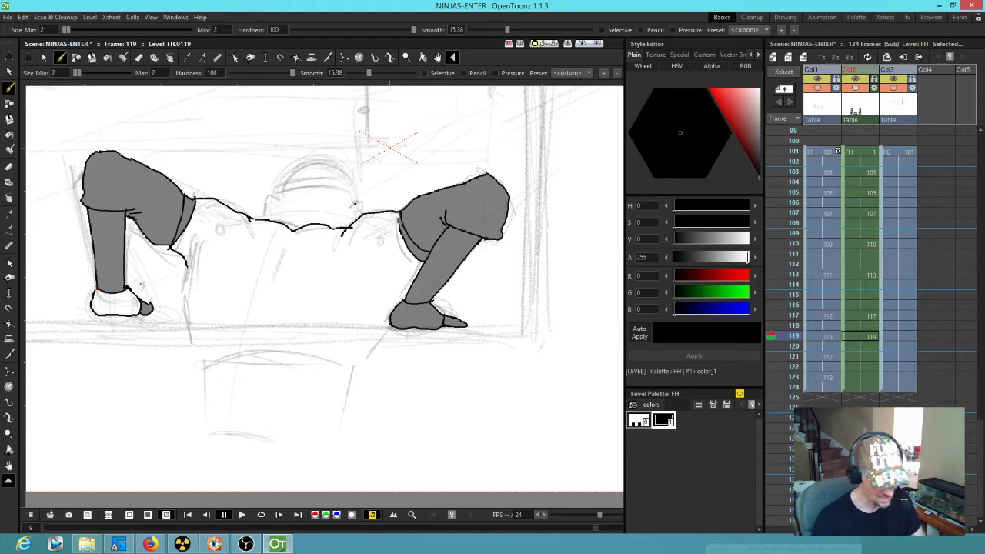
Step: Close the gaps in the left hand's outline at the wrist and along the lower edge on frame 119
{"action": "scroll", "coordinate": [97, 288], "scroll_direction": "up", "scroll_amount": 5}
{"action": "left_click_drag", "start_coordinate": [98, 289], "coordinate": [92, 292]}
{"action": "left_click", "coordinate": [196, 358]}
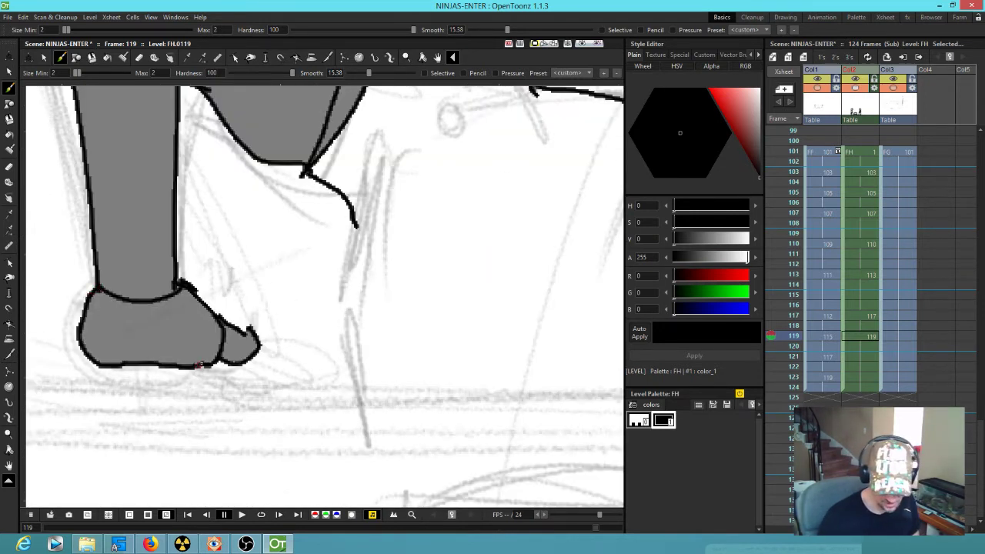
Step: Ink both sides of the torso on frame 119 down to the shirt's lower corners
{"action": "mouse_move", "coordinate": [384, 317]}
{"action": "left_mouse_down"}
{"action": "mouse_move", "coordinate": [374, 325]}
{"action": "mouse_move", "coordinate": [359, 308]}
{"action": "mouse_move", "coordinate": [380, 304]}
{"action": "mouse_move", "coordinate": [277, 288]}
{"action": "left_mouse_up"}
{"action": "scroll", "coordinate": [361, 305], "scroll_direction": "down", "scroll_amount": 3}
{"action": "key", "text": "a"}
{"action": "key", "text": "b"}
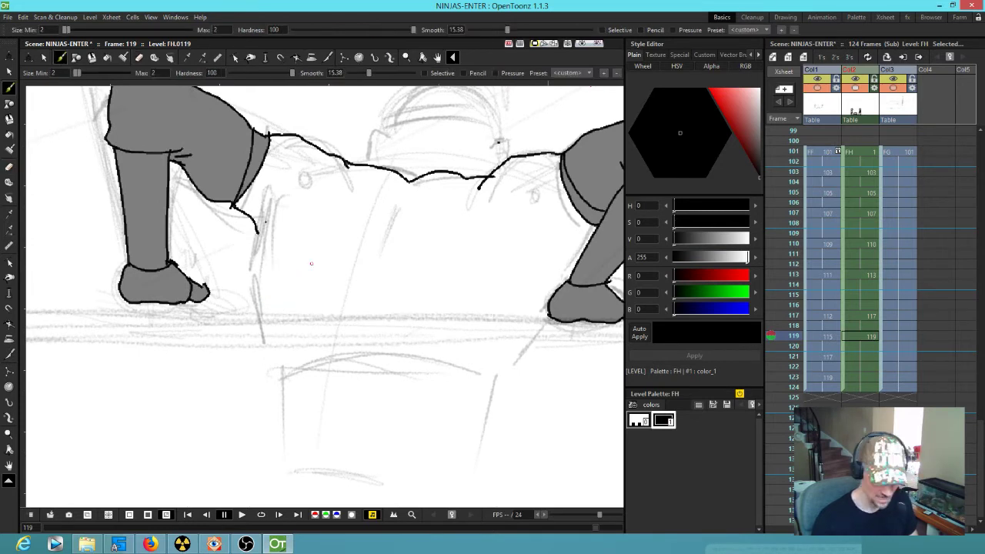
{"action": "mouse_move", "coordinate": [259, 234]}
{"action": "left_mouse_down"}
{"action": "mouse_move", "coordinate": [255, 289]}
{"action": "mouse_move", "coordinate": [281, 376]}
{"action": "left_mouse_up"}
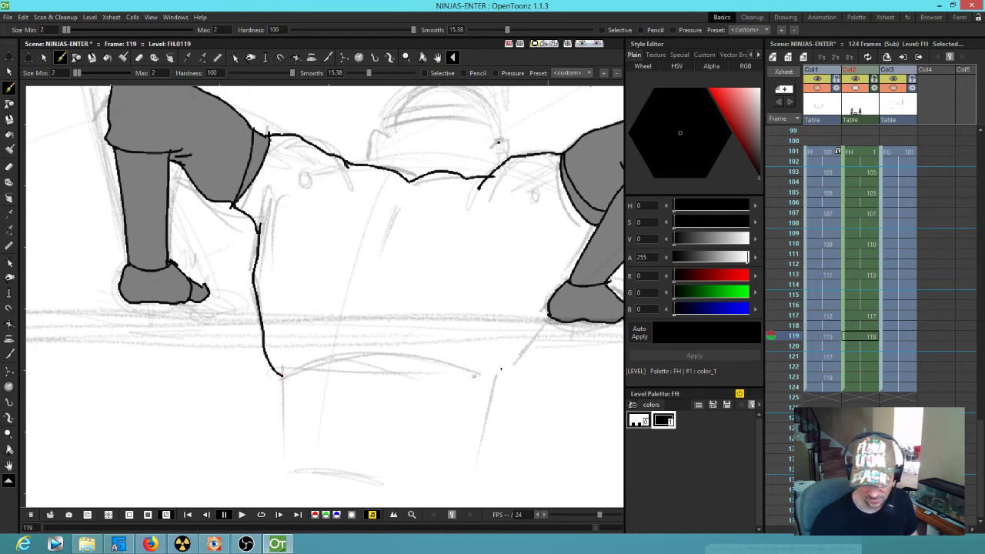
{"action": "mouse_move", "coordinate": [549, 315]}
{"action": "left_mouse_down"}
{"action": "mouse_move", "coordinate": [524, 367]}
{"action": "mouse_move", "coordinate": [495, 390]}
{"action": "left_mouse_up"}
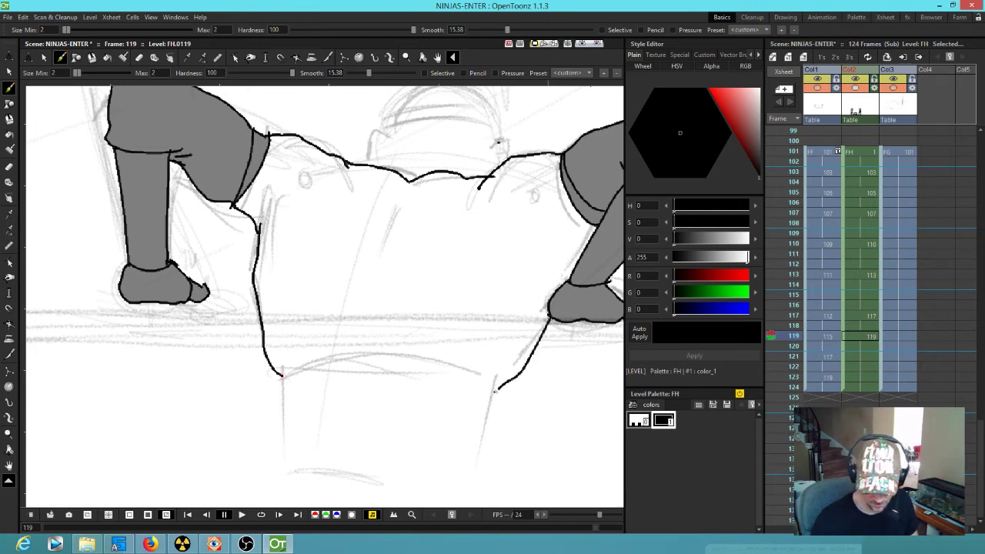
Step: Ink the curved shirt hem on frame 119, erasing and redrawing its right half to meet the torso's right side
{"action": "mouse_move", "coordinate": [285, 375]}
{"action": "left_mouse_down"}
{"action": "mouse_move", "coordinate": [372, 353]}
{"action": "mouse_move", "coordinate": [421, 356]}
{"action": "mouse_move", "coordinate": [480, 393]}
{"action": "left_mouse_up"}
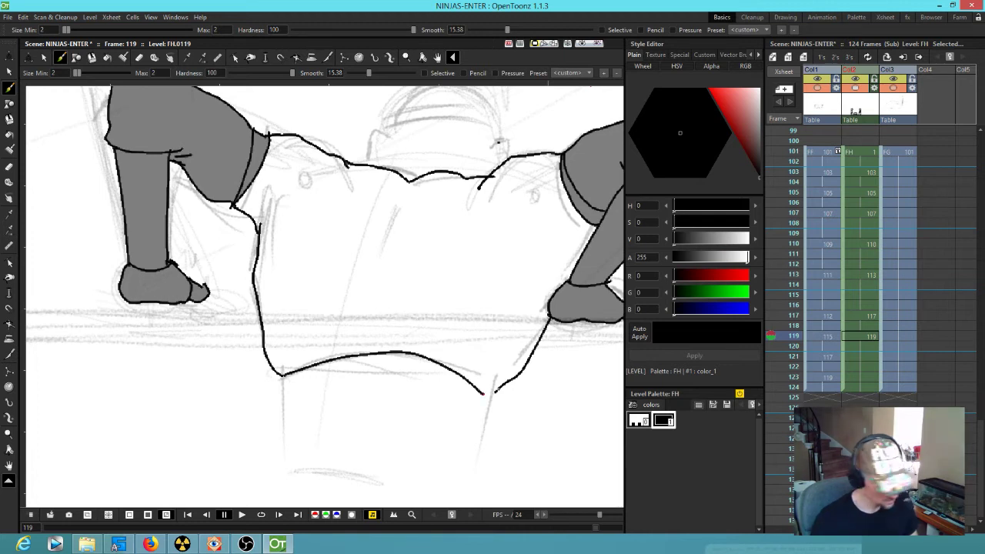
{"action": "key", "text": "a"}
{"action": "mouse_move", "coordinate": [480, 394]}
{"action": "left_mouse_down"}
{"action": "mouse_move", "coordinate": [406, 346]}
{"action": "mouse_move", "coordinate": [411, 336]}
{"action": "left_mouse_up"}
{"action": "key", "text": "b"}
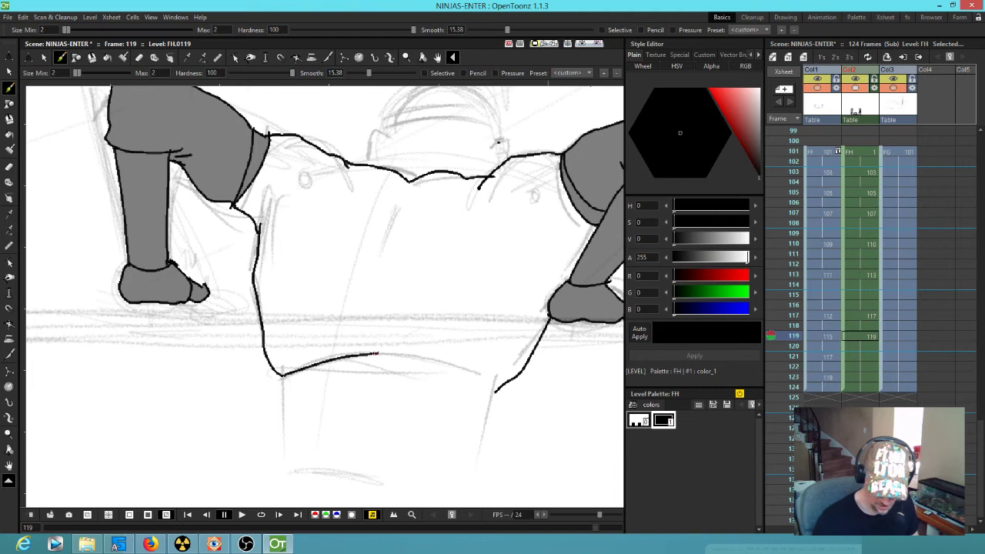
{"action": "mouse_move", "coordinate": [393, 354]}
{"action": "left_mouse_down"}
{"action": "mouse_move", "coordinate": [445, 361]}
{"action": "mouse_move", "coordinate": [497, 390]}
{"action": "mouse_move", "coordinate": [463, 329]}
{"action": "left_mouse_up"}
{"action": "scroll", "coordinate": [470, 350], "scroll_direction": "down", "scroll_amount": 4}
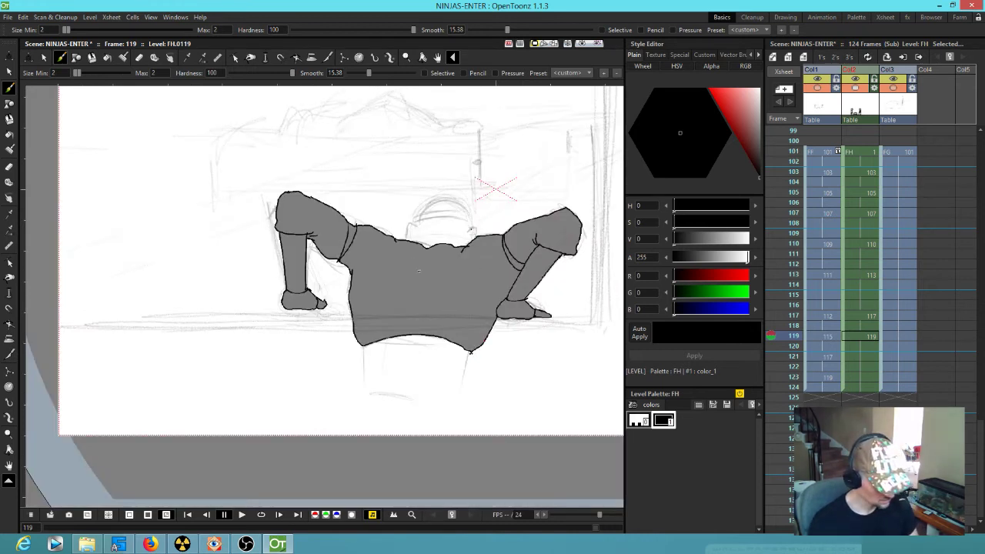
Step: Ink short fold lines across the upper back and below the left shoulder on frame 119
{"action": "scroll", "coordinate": [418, 270], "scroll_direction": "up", "scroll_amount": 4}
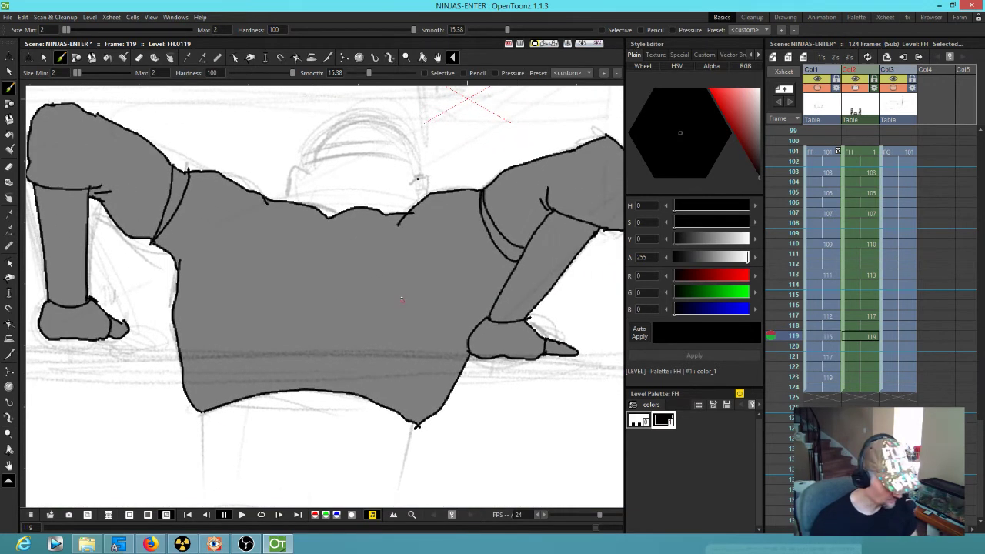
{"action": "left_click_drag", "start_coordinate": [313, 265], "coordinate": [327, 224]}
{"action": "left_click_drag", "start_coordinate": [267, 210], "coordinate": [271, 233]}
{"action": "left_click_drag", "start_coordinate": [195, 259], "coordinate": [210, 263]}
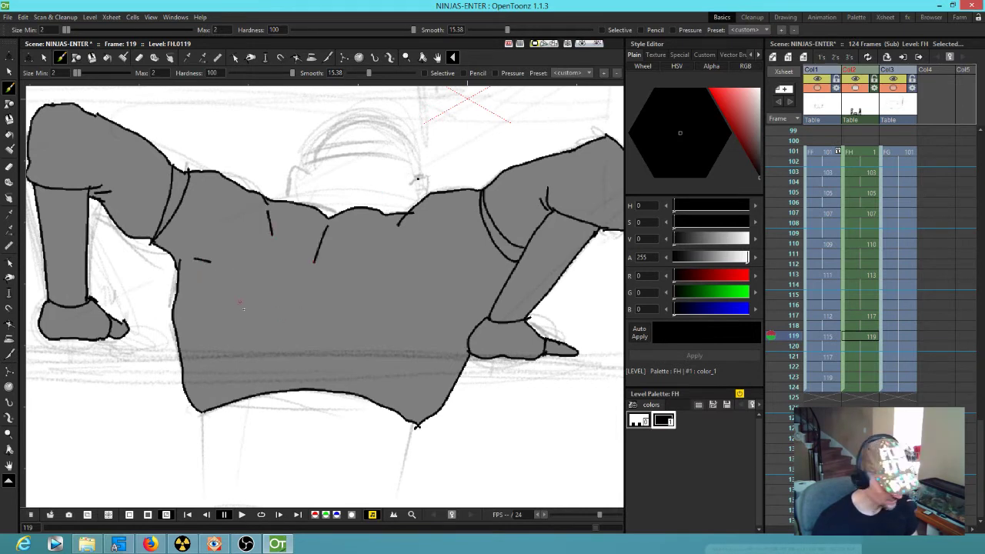
{"action": "key", "text": "comma"}
{"action": "key", "text": "period"}
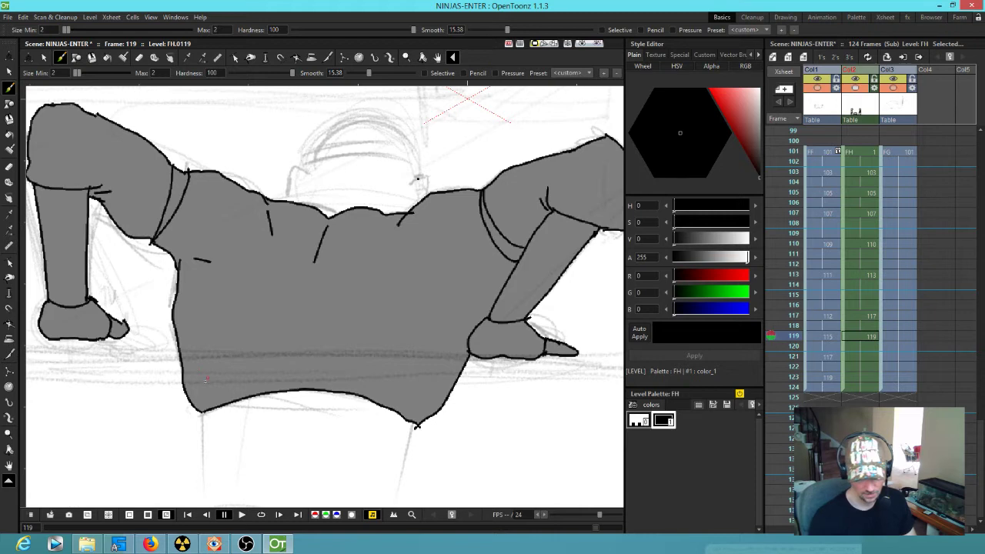
Step: Ink pairs of short creases above both lower corners of the shirt on frame 119
{"action": "key", "text": "comma"}
{"action": "key", "text": "period"}
{"action": "mouse_move", "coordinate": [431, 382]}
{"action": "left_mouse_down"}
{"action": "mouse_move", "coordinate": [430, 353]}
{"action": "mouse_move", "coordinate": [443, 350]}
{"action": "left_mouse_up"}
{"action": "key", "text": "comma"}
{"action": "key", "text": "period"}
Step: Ink the left side of the waist straight down from the shirt hem on frame 119
{"action": "left_click_drag", "start_coordinate": [482, 401], "coordinate": [489, 232]}
{"action": "key", "text": "comma"}
{"action": "key", "text": "period"}
{"action": "left_click_drag", "start_coordinate": [210, 243], "coordinate": [213, 325]}
{"action": "key", "text": "comma"}
{"action": "key", "text": "period"}
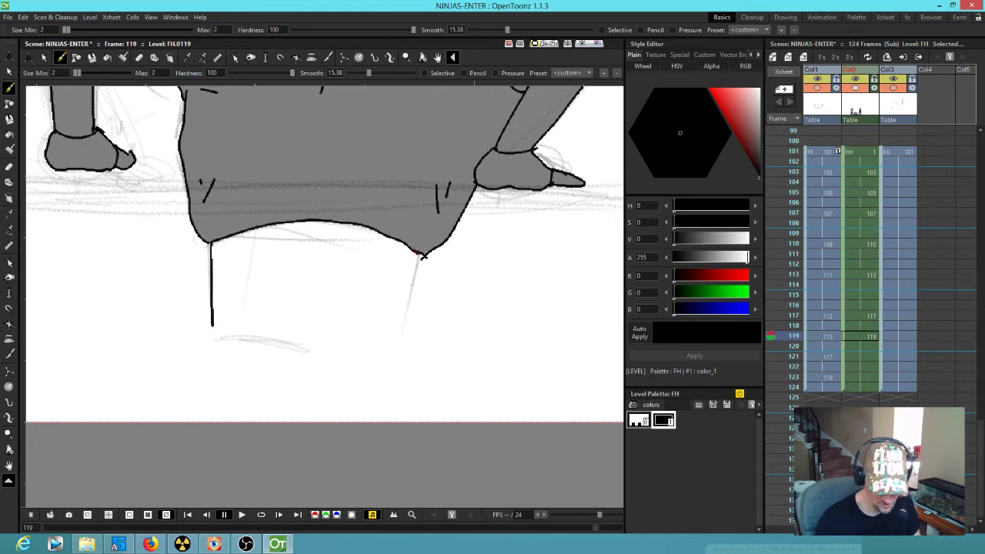
Step: Erase the overshooting lines at the shirt's lower right corner, rejoin the corner and ink the waist's right side on frame 119
{"action": "key", "text": "a"}
{"action": "left_click_drag", "start_coordinate": [424, 261], "coordinate": [424, 257]}
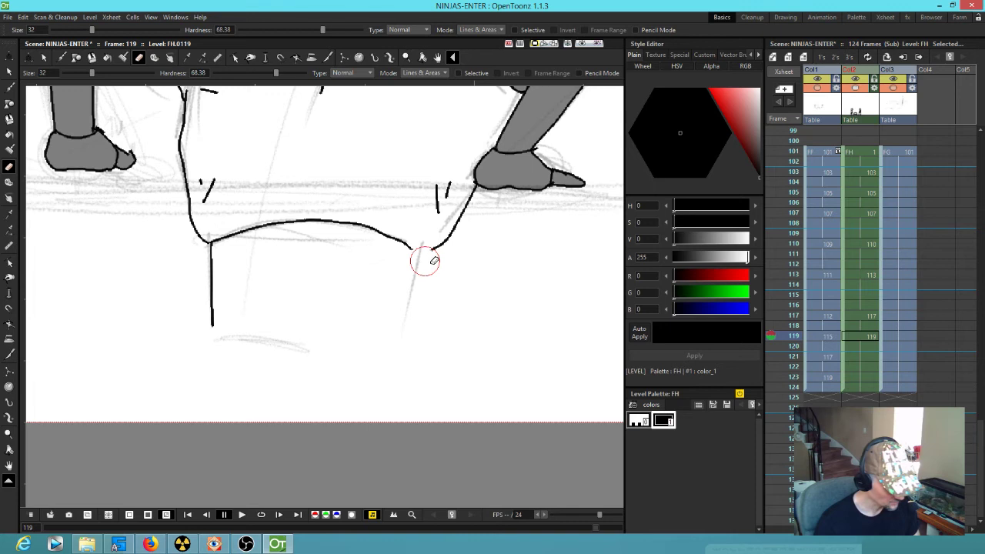
{"action": "key", "text": "b"}
{"action": "left_click_drag", "start_coordinate": [413, 249], "coordinate": [393, 352]}
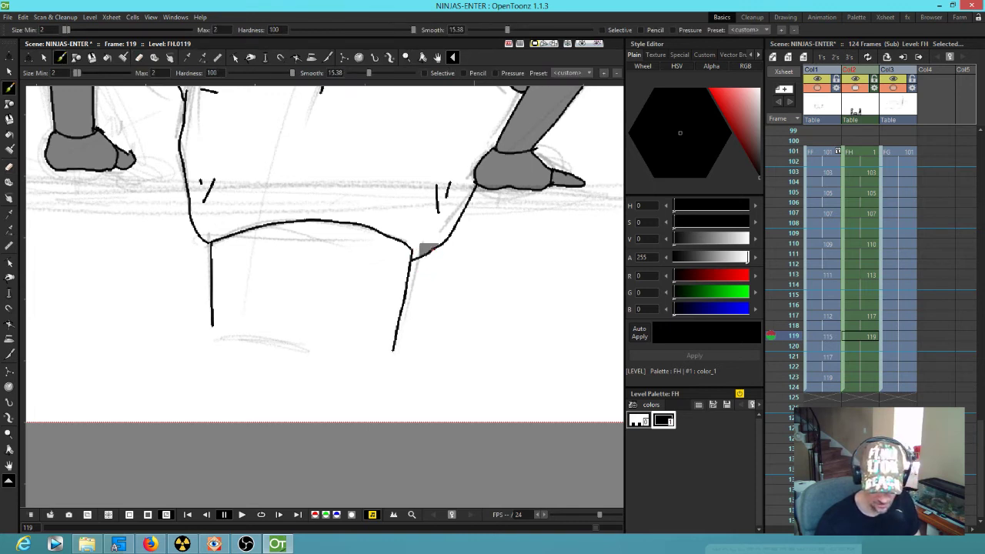
Step: Compare the waist on frame 119 with the inked drawings on frames 117 and 113
{"action": "key", "text": "Up"}
{"action": "key", "text": "Up"}
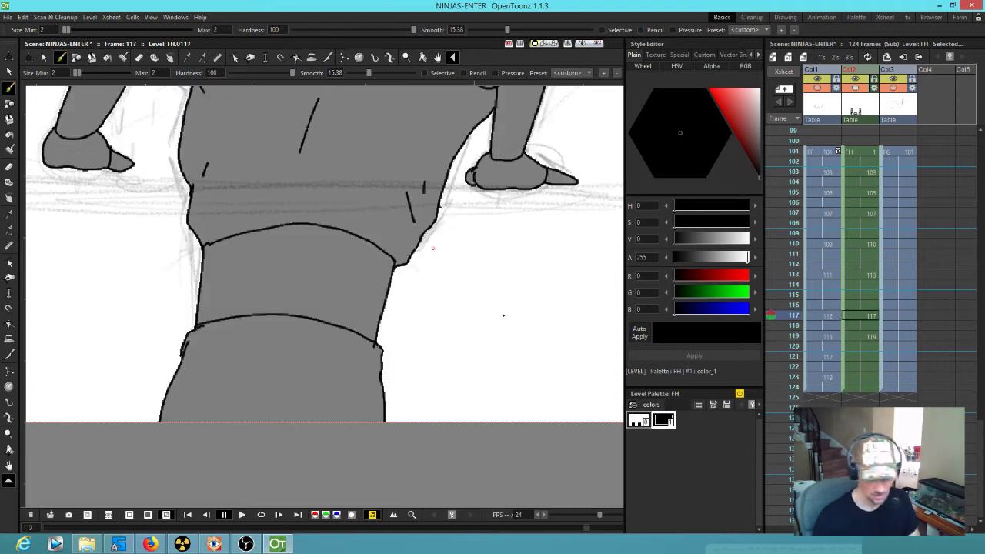
{"action": "key", "text": "Down"}
{"action": "key", "text": "Down"}
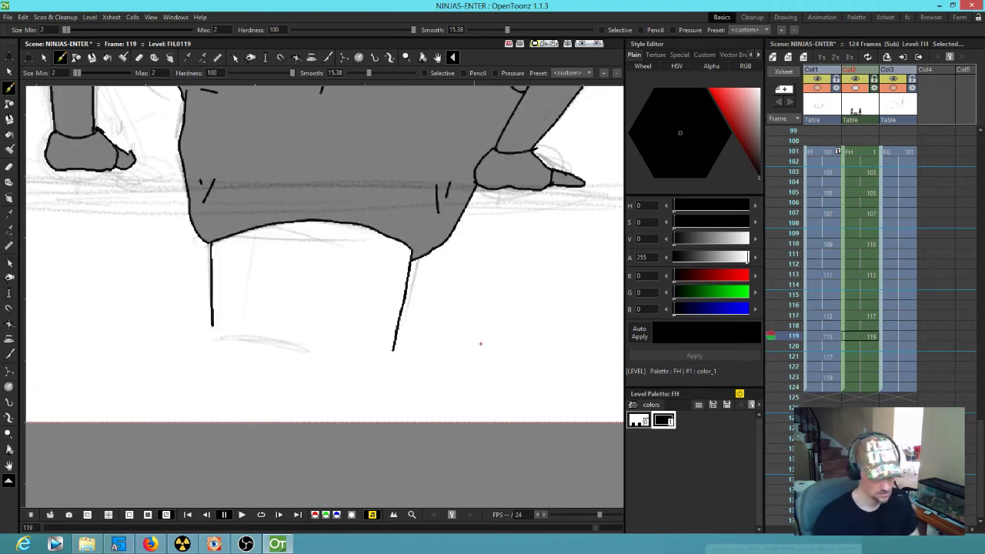
{"action": "key", "text": "Up"}
{"action": "key", "text": "Up"}
{"action": "key", "text": "Down"}
{"action": "key", "text": "Down"}
{"action": "key", "text": "comma"}
{"action": "key", "text": "comma"}
{"action": "key", "text": "comma"}
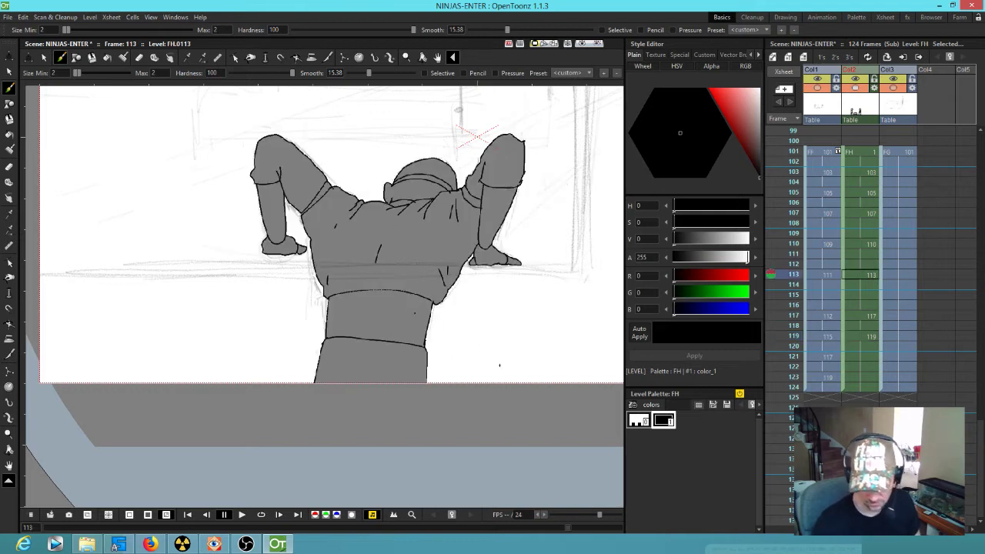
{"action": "key", "text": "period"}
{"action": "key", "text": "period"}
{"action": "key", "text": "period"}
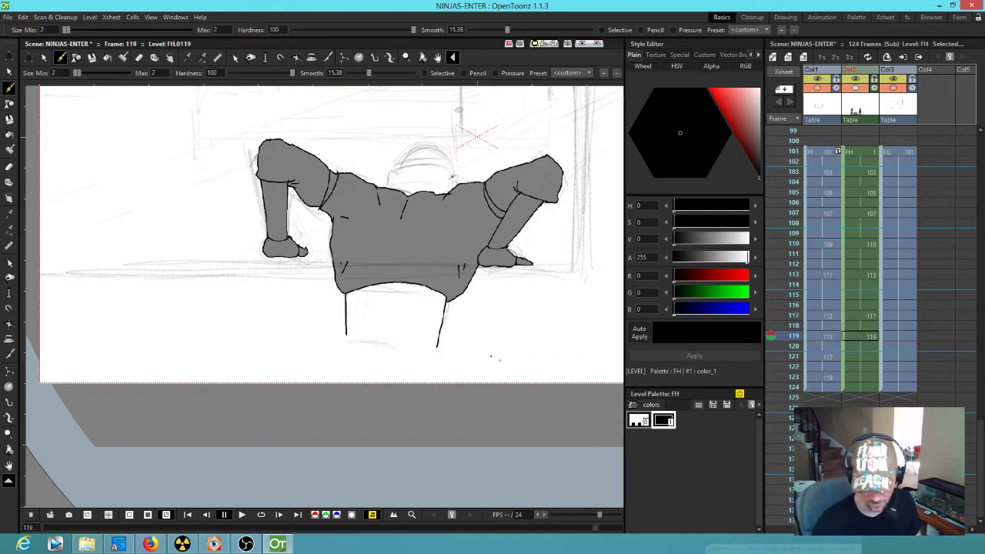
Step: Try a curved lower edge across the waist section on frame 119 and erase it
{"action": "key", "text": "comma"}
{"action": "key", "text": "period"}
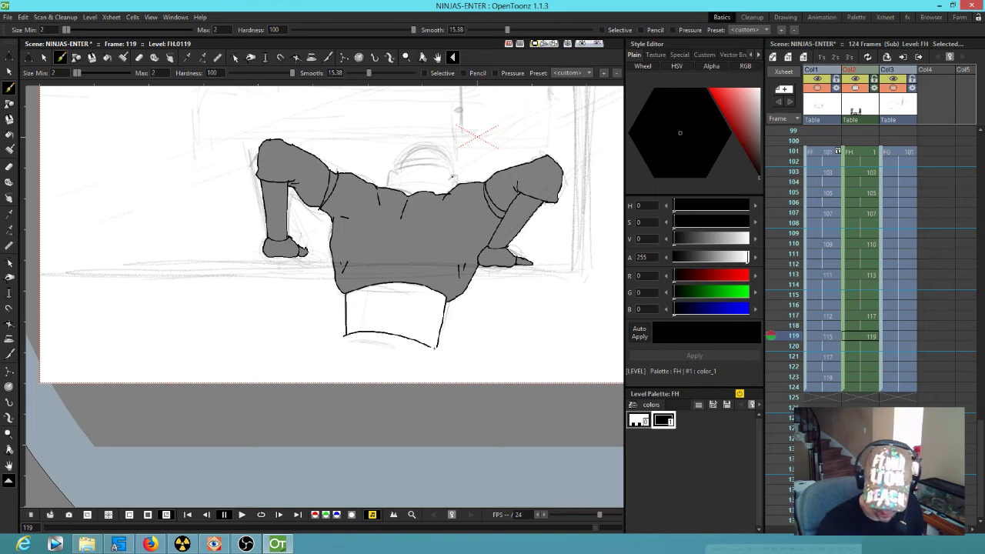
{"action": "left_click", "coordinate": [409, 331]}
{"action": "key", "text": "comma"}
{"action": "key", "text": "period"}
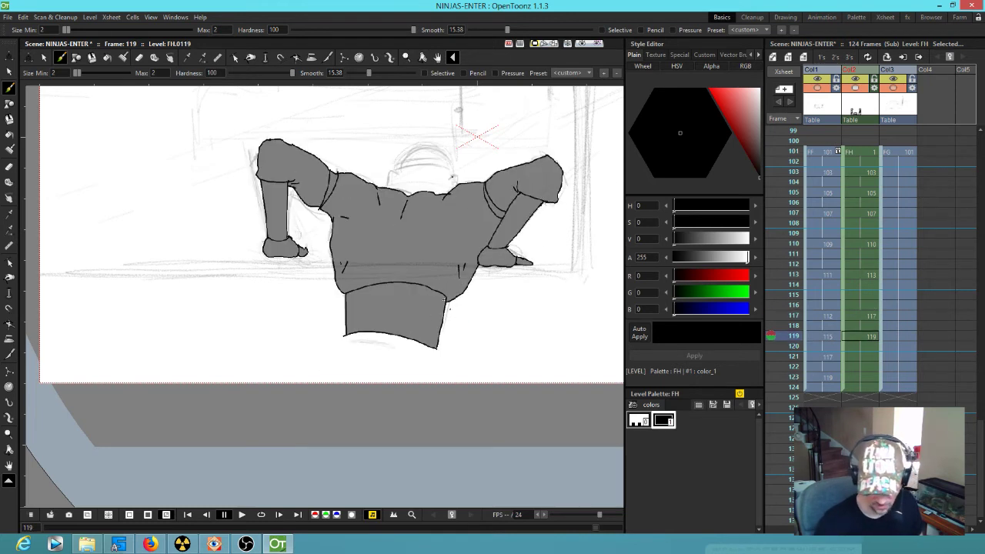
{"action": "key", "text": "a"}
{"action": "mouse_move", "coordinate": [439, 359]}
{"action": "left_mouse_down"}
{"action": "mouse_move", "coordinate": [390, 336]}
{"action": "mouse_move", "coordinate": [345, 339]}
{"action": "mouse_move", "coordinate": [435, 352]}
{"action": "mouse_move", "coordinate": [358, 339]}
{"action": "left_mouse_up"}
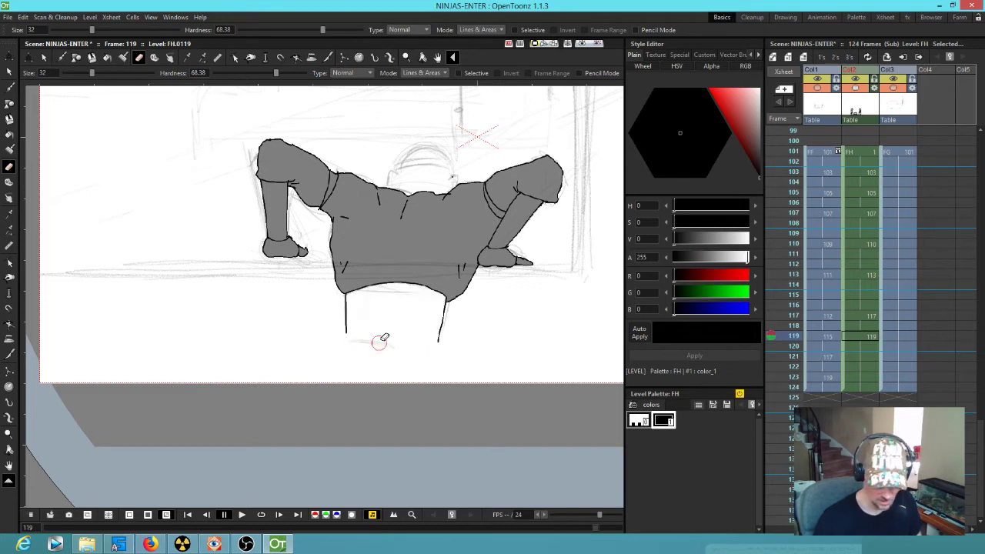
Step: Extend the waist's left side slightly on frame 119 and ink a curved lower edge joining both sides, using frame 117 as reference
{"action": "key", "text": "b"}
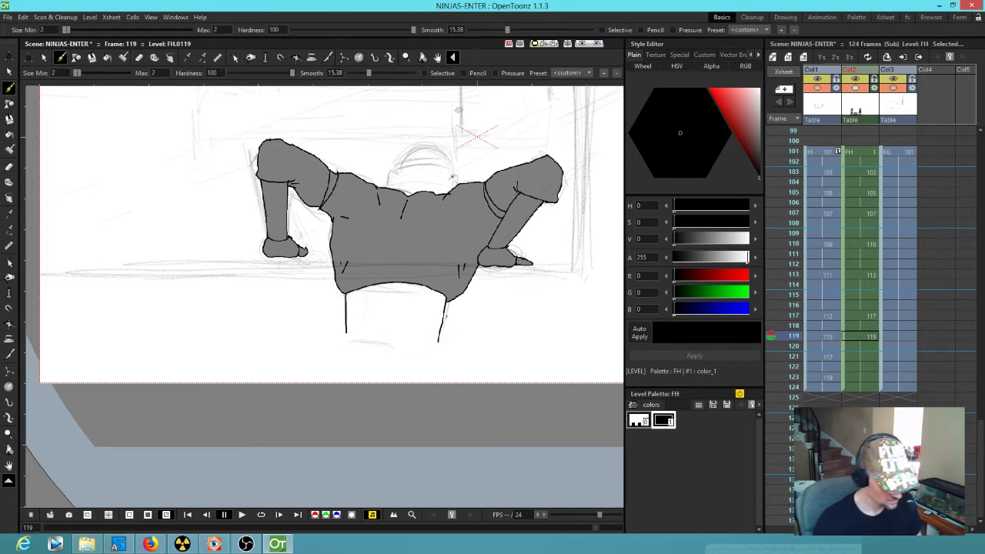
{"action": "key", "text": "Up"}
{"action": "key", "text": "Up"}
{"action": "key", "text": "Down"}
{"action": "key", "text": "Down"}
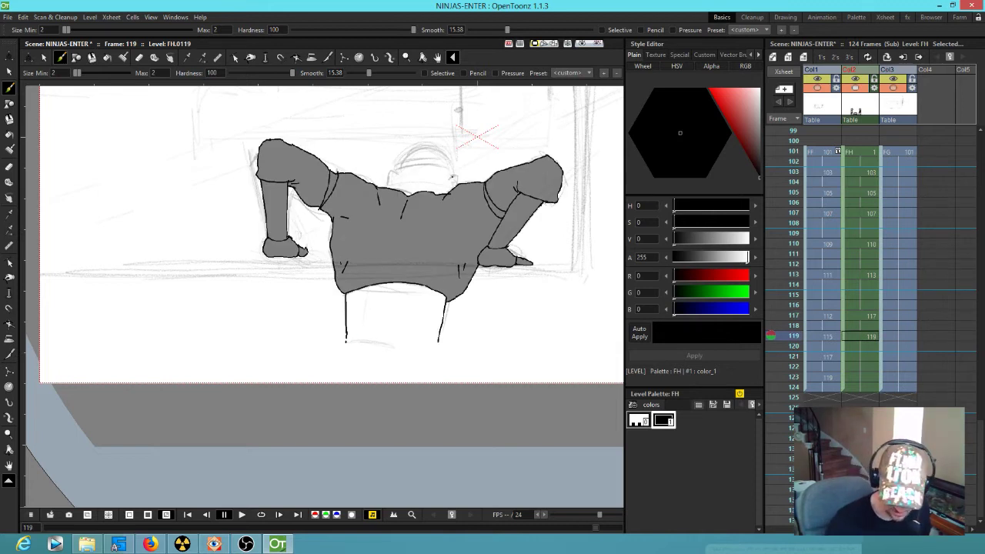
{"action": "key", "text": "Up"}
{"action": "key", "text": "Down"}
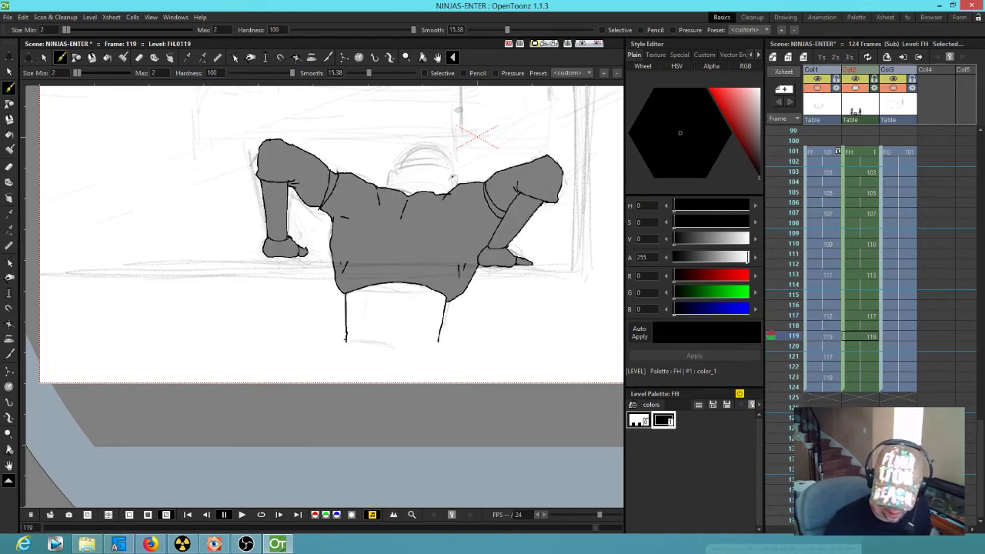
{"action": "left_click_drag", "start_coordinate": [377, 333], "coordinate": [422, 337]}
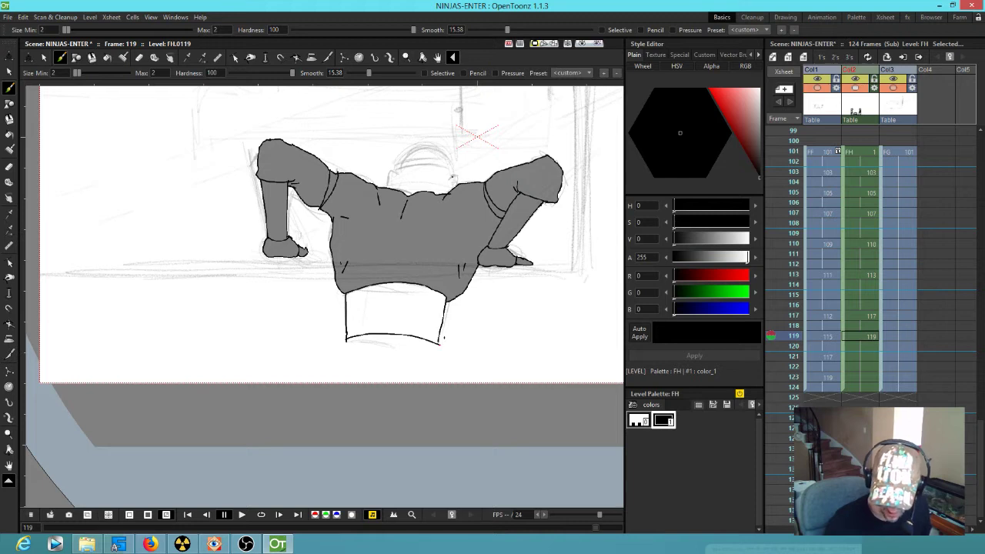
{"action": "left_click", "coordinate": [444, 333]}
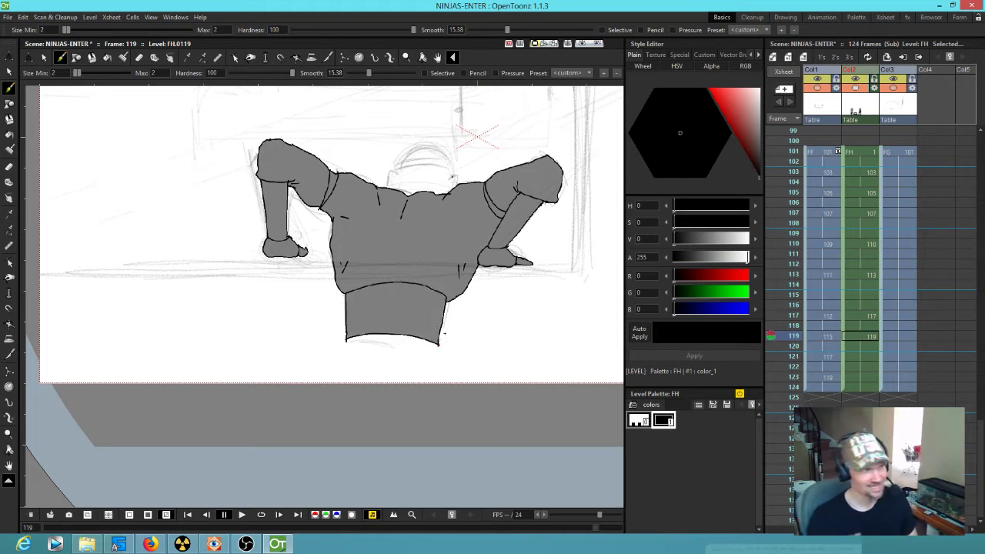
Step: Ink both sides of the hips on frame 119 from the waist's lower edge down to the camera frame's bottom edge
{"action": "key", "text": "Up"}
{"action": "key", "text": "Down"}
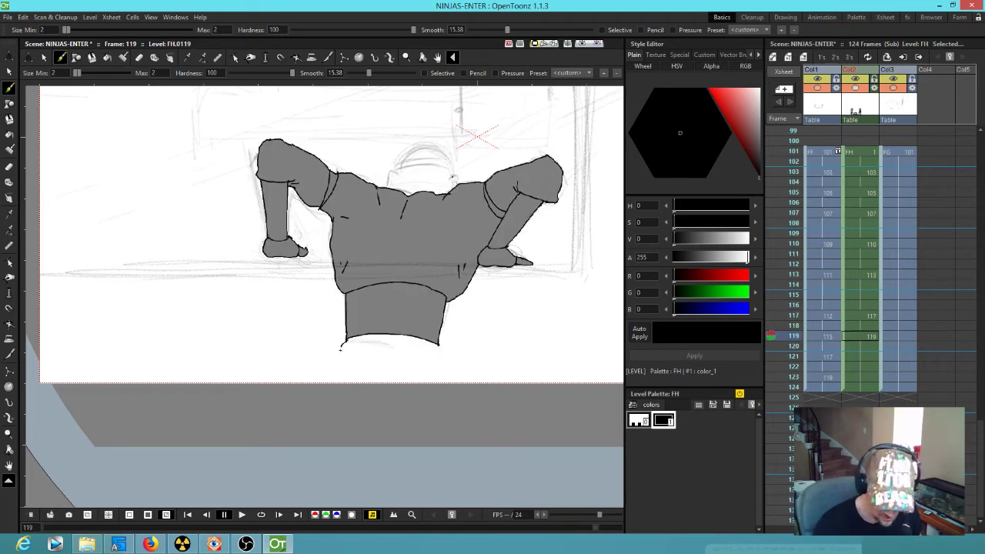
{"action": "left_click_drag", "start_coordinate": [341, 352], "coordinate": [337, 383]}
{"action": "key", "text": "Up"}
{"action": "key", "text": "Down"}
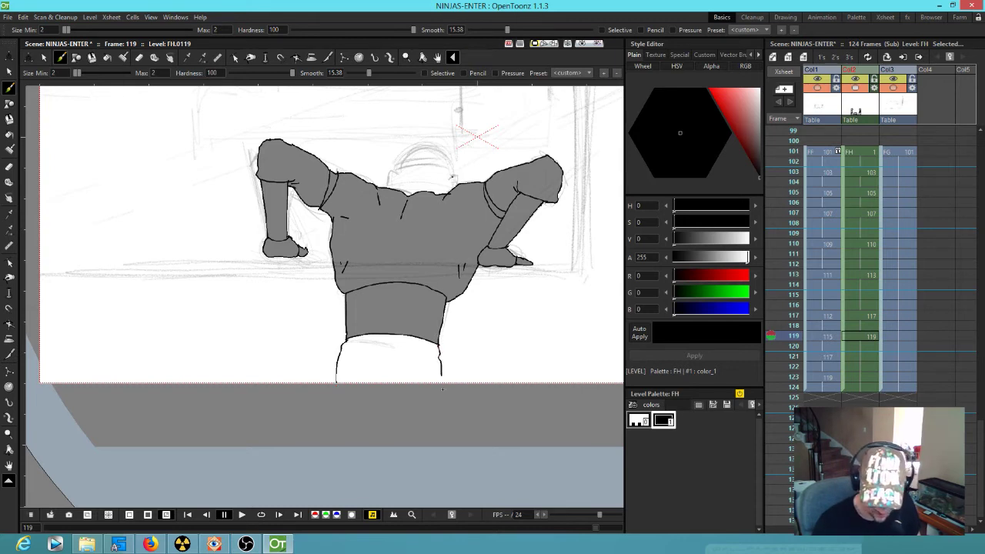
{"action": "left_click_drag", "start_coordinate": [441, 372], "coordinate": [444, 389]}
{"action": "key", "text": "Up"}
{"action": "key", "text": "Down"}
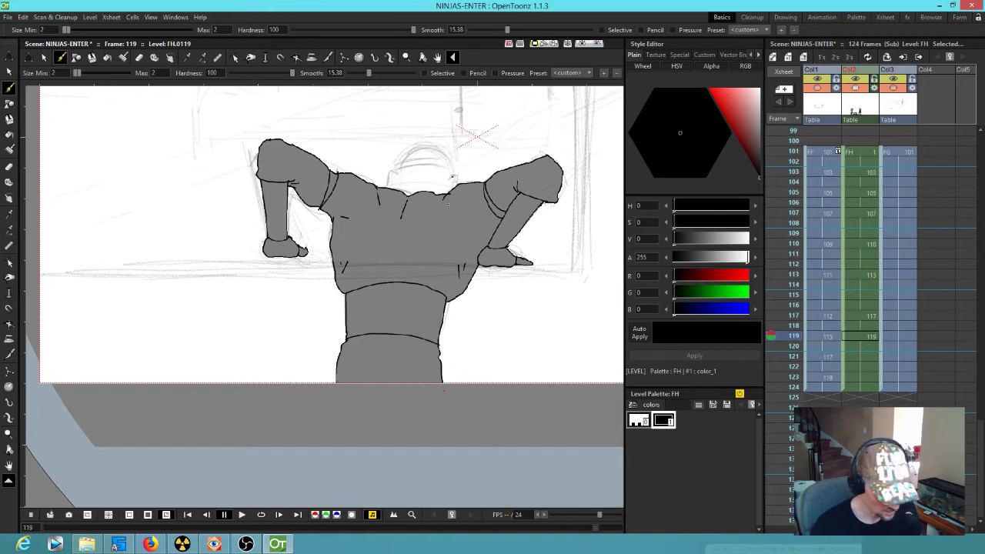
Step: Ink both ears and the rounded outline of the head over the rough sketch on frame 119
{"action": "scroll", "coordinate": [420, 246], "scroll_direction": "up", "scroll_amount": 4}
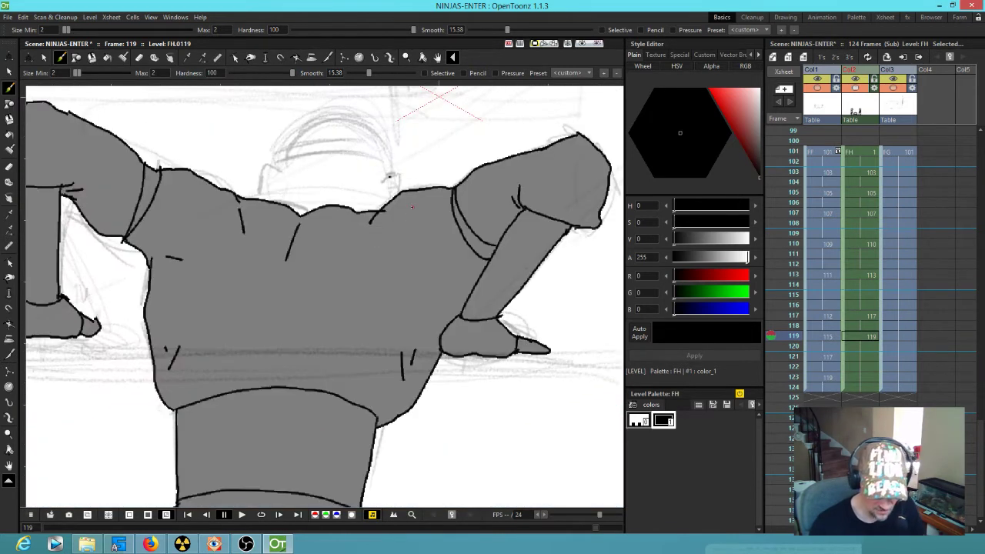
{"action": "mouse_move", "coordinate": [376, 237]}
{"action": "left_mouse_down"}
{"action": "mouse_move", "coordinate": [351, 254]}
{"action": "mouse_move", "coordinate": [332, 305]}
{"action": "left_mouse_up"}
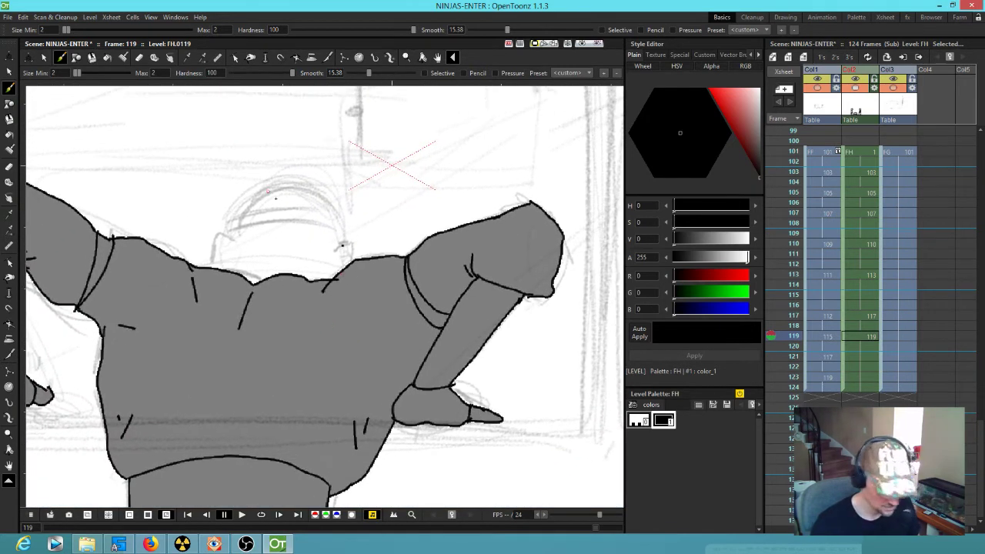
{"action": "mouse_move", "coordinate": [231, 237]}
{"action": "left_mouse_down"}
{"action": "mouse_move", "coordinate": [219, 232]}
{"action": "mouse_move", "coordinate": [218, 262]}
{"action": "left_mouse_up"}
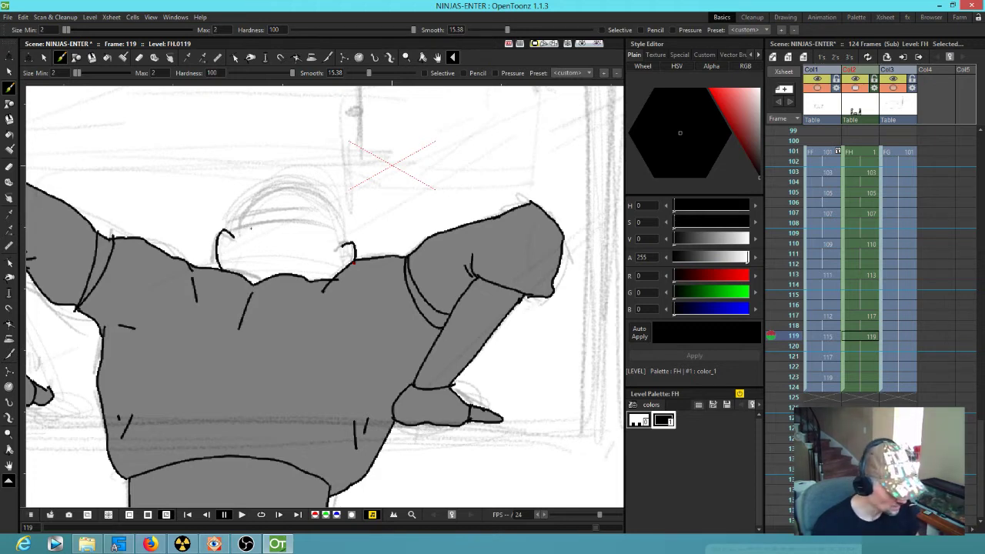
{"action": "mouse_move", "coordinate": [232, 236]}
{"action": "left_mouse_down"}
{"action": "mouse_move", "coordinate": [273, 186]}
{"action": "mouse_move", "coordinate": [300, 184]}
{"action": "mouse_move", "coordinate": [333, 204]}
{"action": "mouse_move", "coordinate": [345, 245]}
{"action": "left_mouse_up"}
Step: Ink the two curved headband lines and small creases around the neck on frame 119
{"action": "left_click_drag", "start_coordinate": [244, 232], "coordinate": [330, 241]}
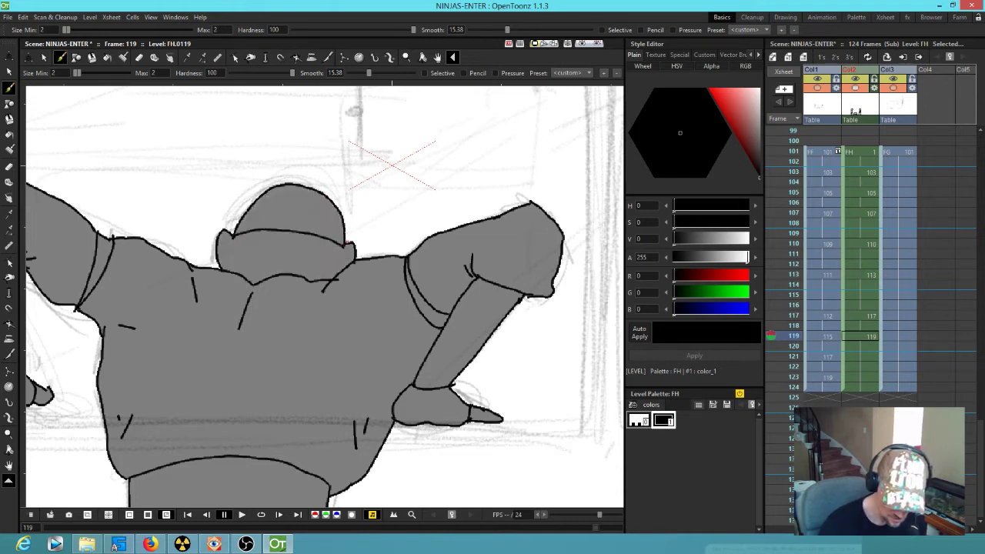
{"action": "left_click_drag", "start_coordinate": [304, 218], "coordinate": [235, 229]}
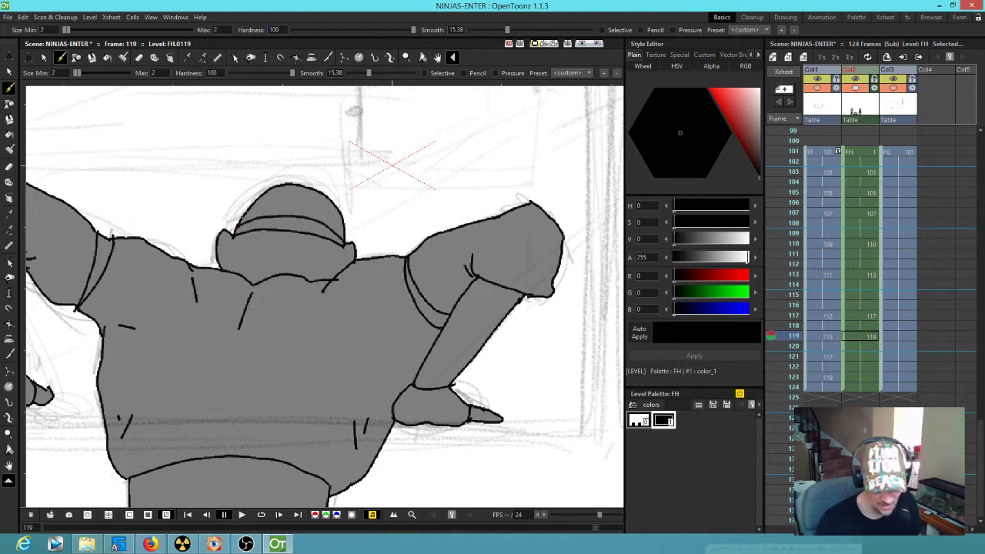
{"action": "left_click_drag", "start_coordinate": [257, 270], "coordinate": [280, 273]}
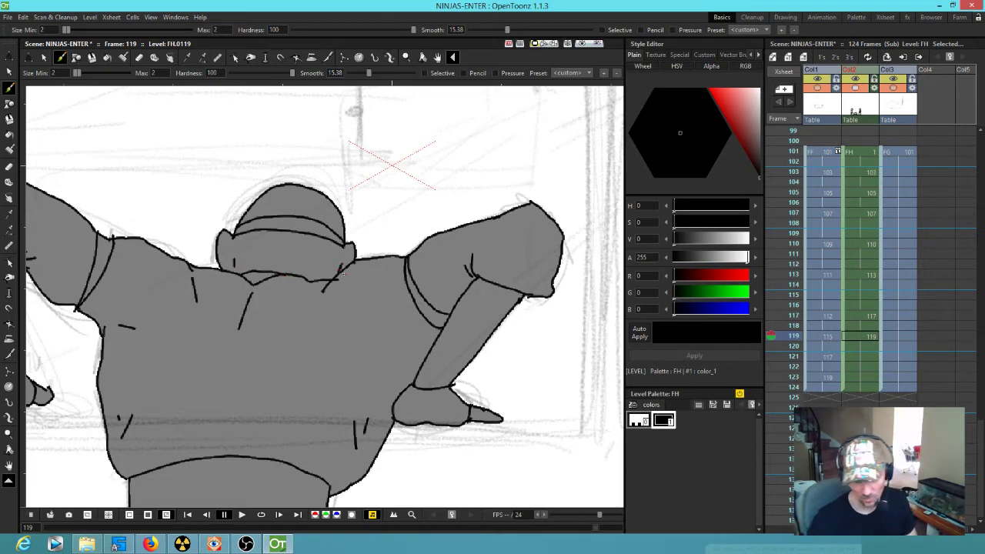
{"action": "left_click_drag", "start_coordinate": [234, 263], "coordinate": [235, 267]}
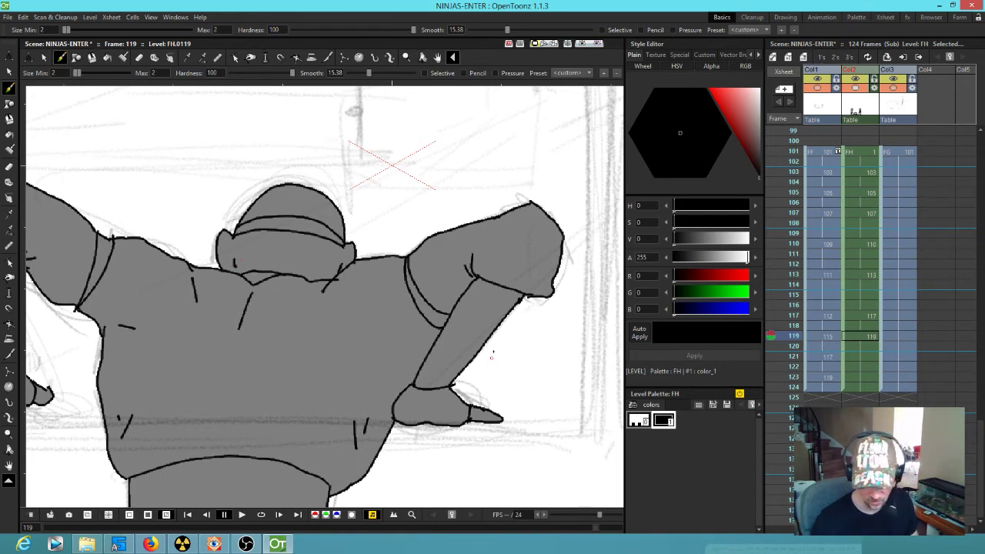
Step: Ink two short creases beside the right sleeve on frame 119, using the folds on frames 113 and 117 as reference
{"action": "left_click_drag", "start_coordinate": [491, 358], "coordinate": [501, 319]}
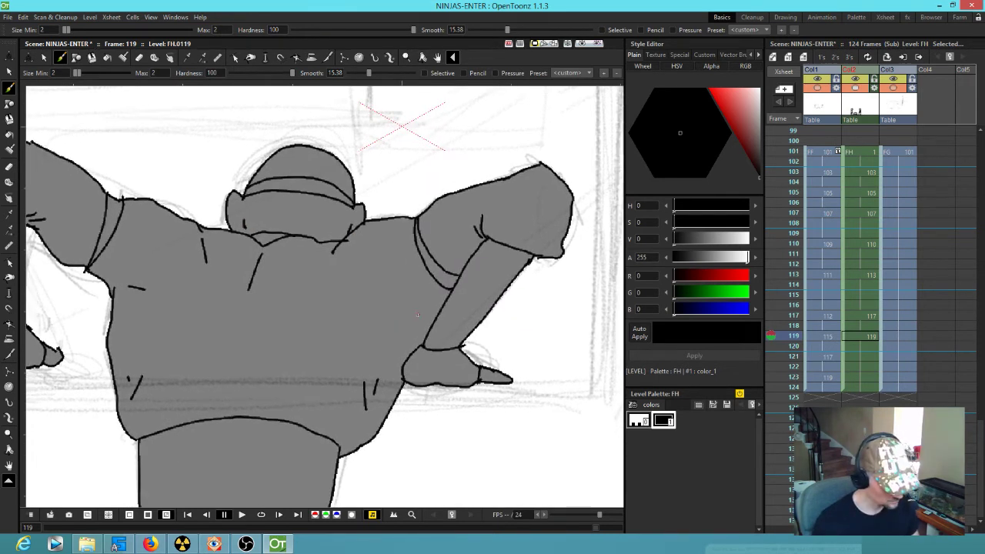
{"action": "key", "text": "shift+comma"}
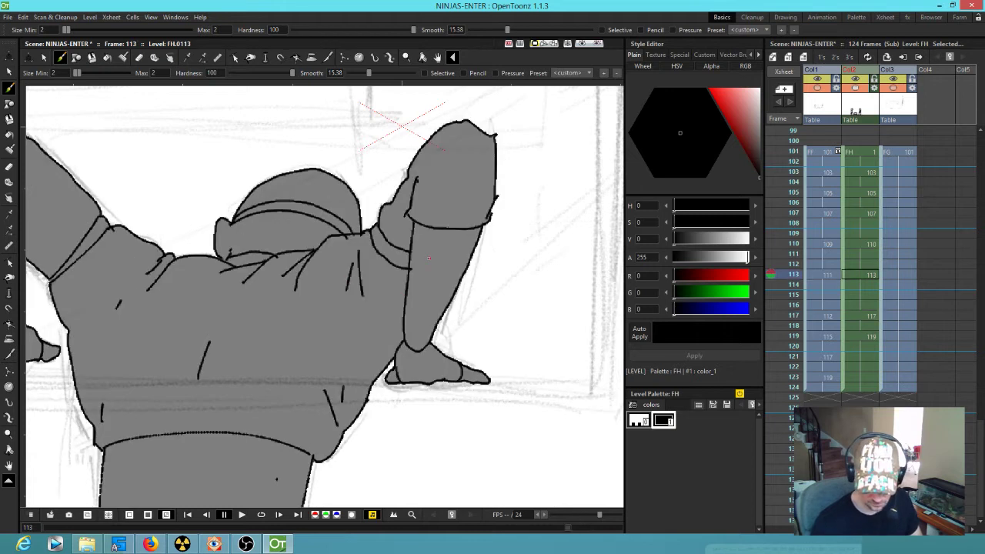
{"action": "key", "text": "period"}
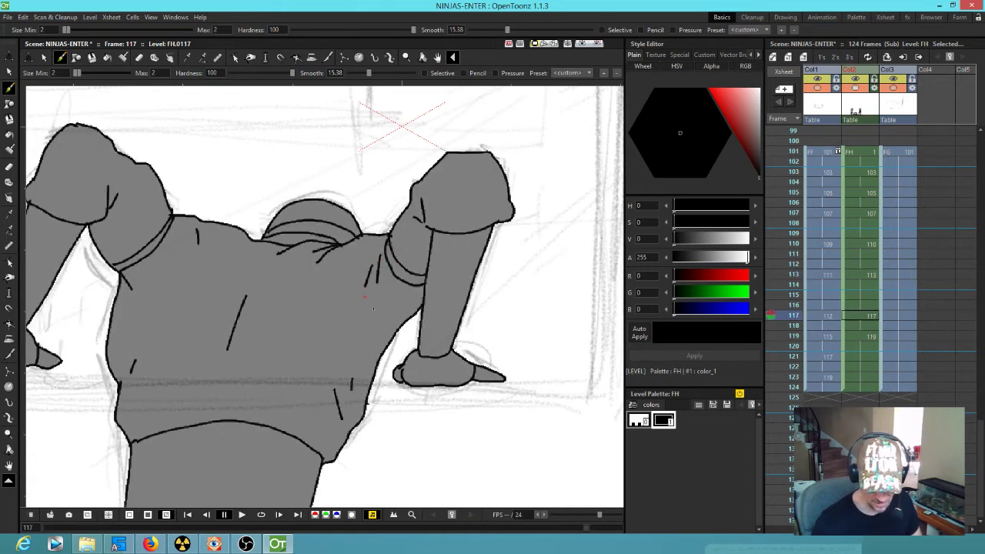
{"action": "key", "text": "comma"}
{"action": "key", "text": "period"}
{"action": "key", "text": "period"}
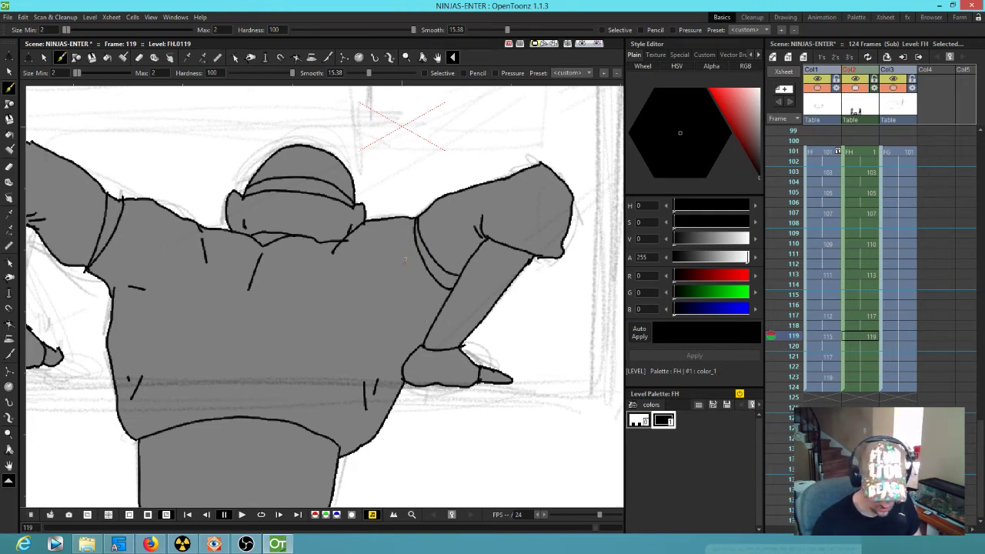
{"action": "mouse_move", "coordinate": [404, 253]}
{"action": "left_mouse_down"}
{"action": "mouse_move", "coordinate": [398, 291]}
{"action": "mouse_move", "coordinate": [385, 299]}
{"action": "left_mouse_up"}
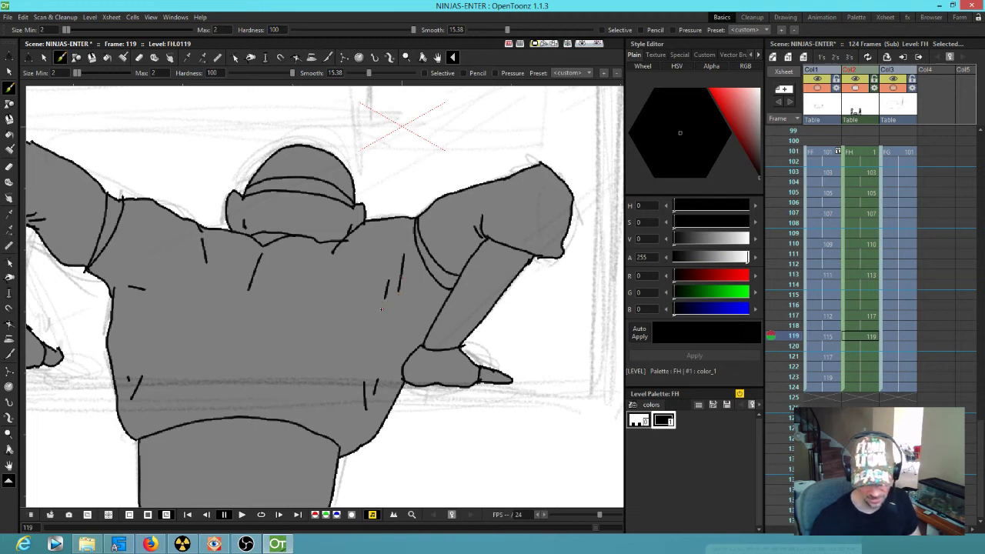
{"action": "key", "text": "comma"}
{"action": "key", "text": "period"}
Step: Flip between frame 119 and the preceding inked drawings to check the pull-up motion
{"action": "left_click_drag", "start_coordinate": [469, 217], "coordinate": [472, 220]}
{"action": "key", "text": "comma"}
{"action": "key", "text": "period"}
{"action": "key", "text": "comma"}
{"action": "key", "text": "comma"}
{"action": "key", "text": "period"}
{"action": "key", "text": "period"}
{"action": "key", "text": "comma"}
{"action": "key", "text": "comma"}
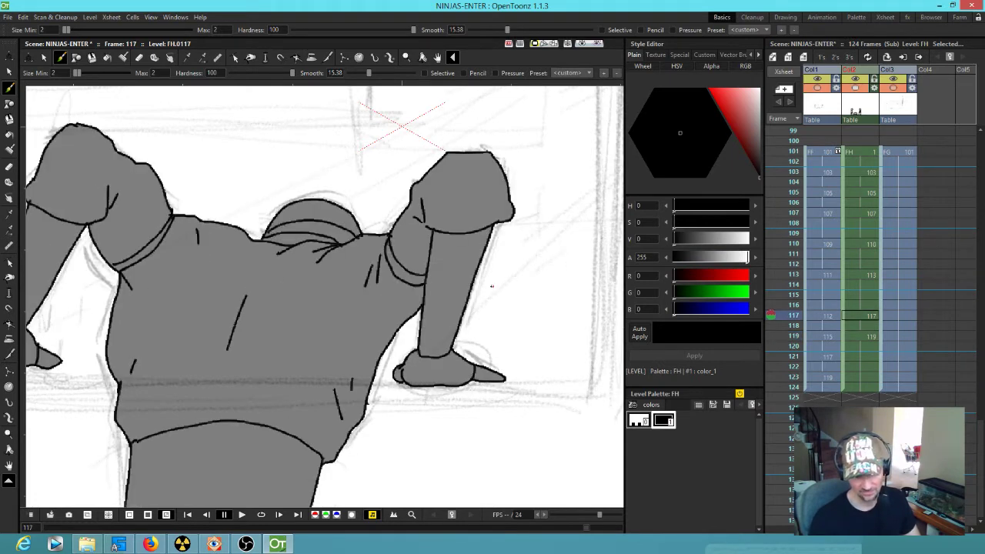
{"action": "scroll", "coordinate": [471, 288], "scroll_direction": "down", "scroll_amount": 3}
{"action": "key", "text": "period"}
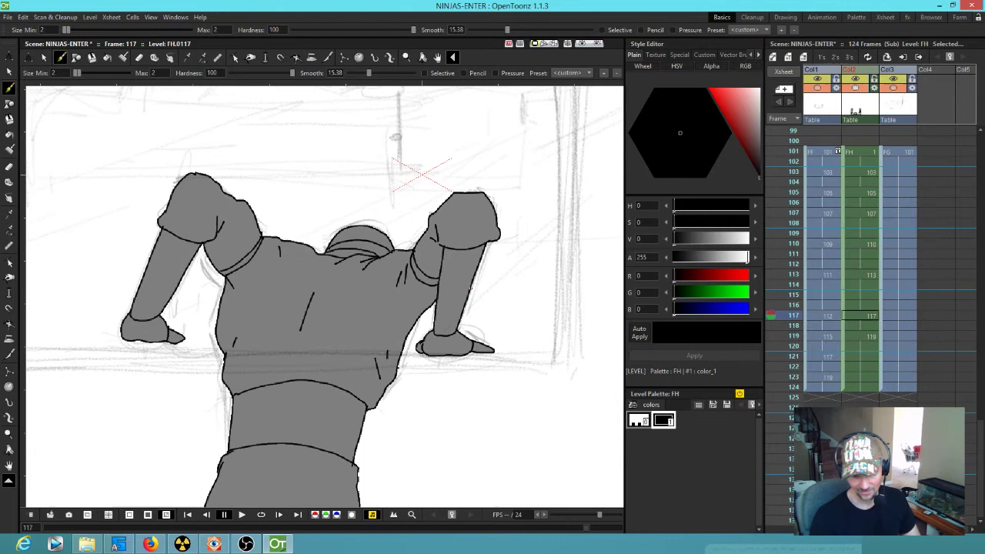
Step: Start a new drawing on frame 121 of the FH level after comparing the inked poses on frames 117 and 119
{"action": "key", "text": "period"}
{"action": "key", "text": "comma"}
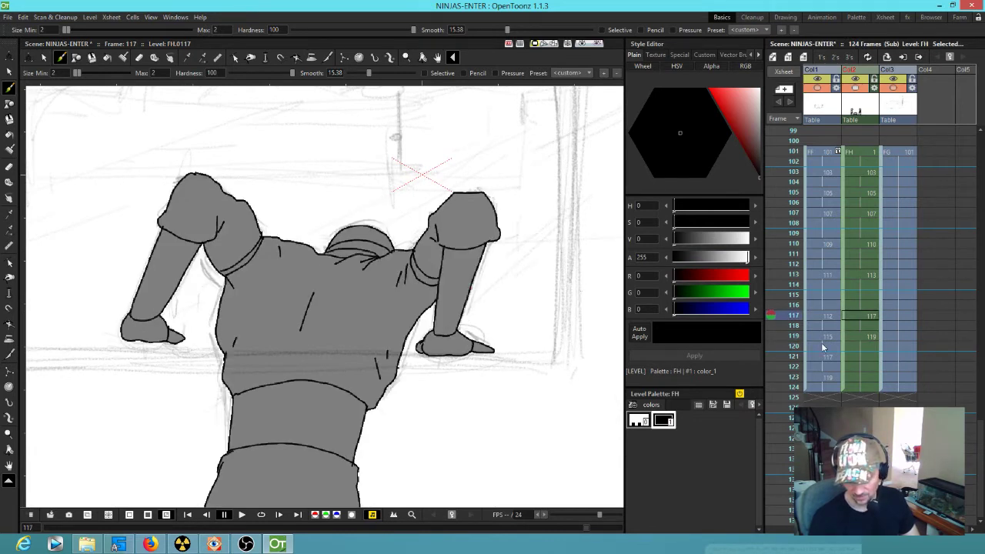
{"action": "left_click", "coordinate": [866, 356]}
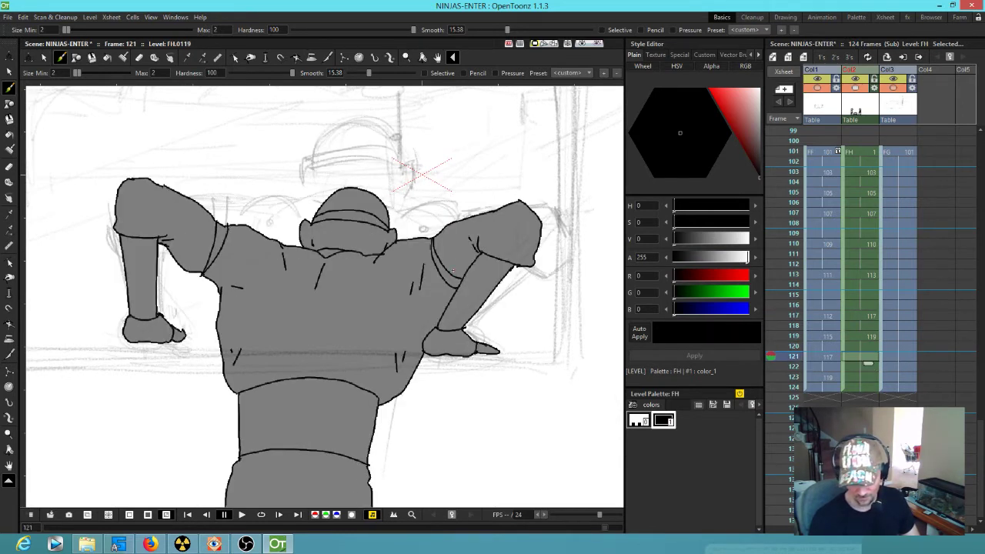
{"action": "key", "text": "comma"}
{"action": "key", "text": "period"}
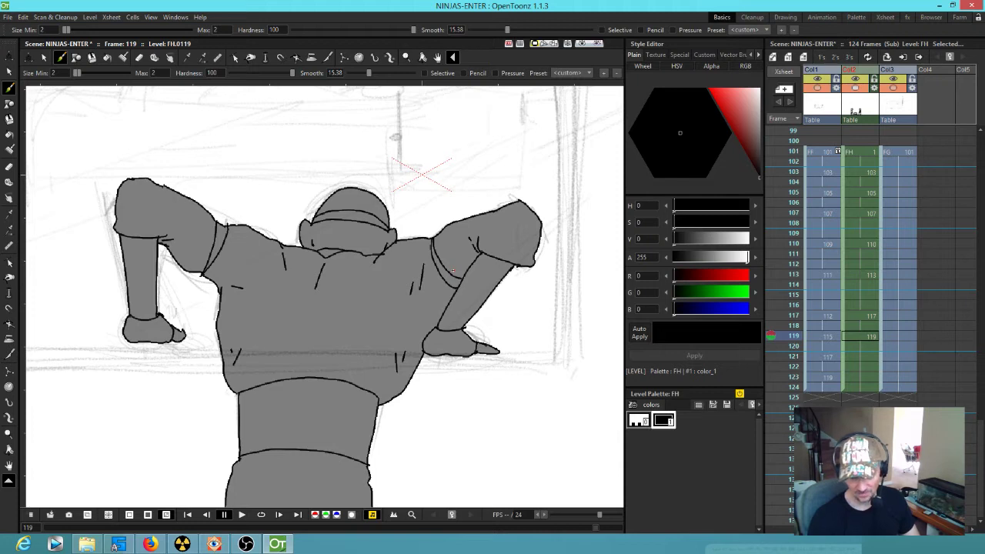
{"action": "left_click", "coordinate": [871, 356]}
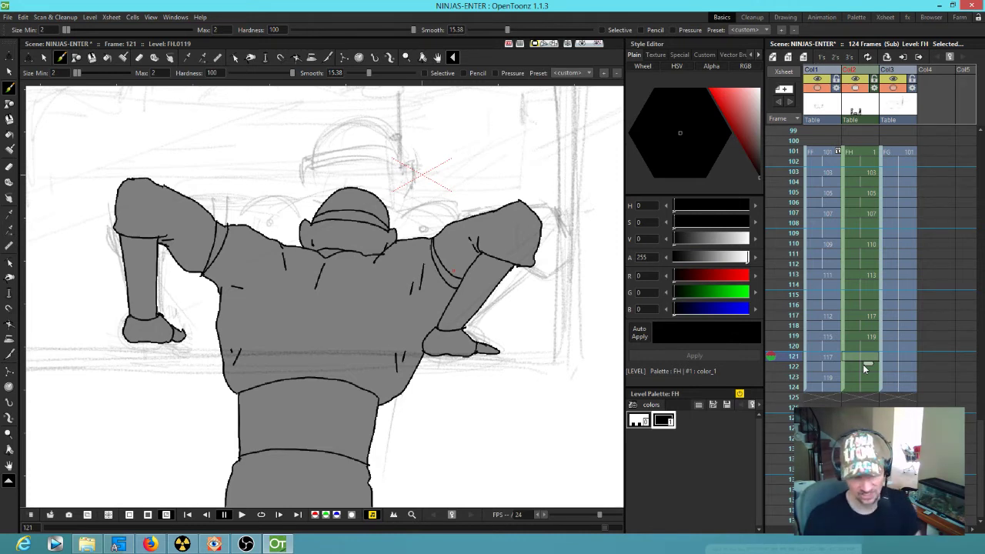
{"action": "left_click", "coordinate": [468, 324]}
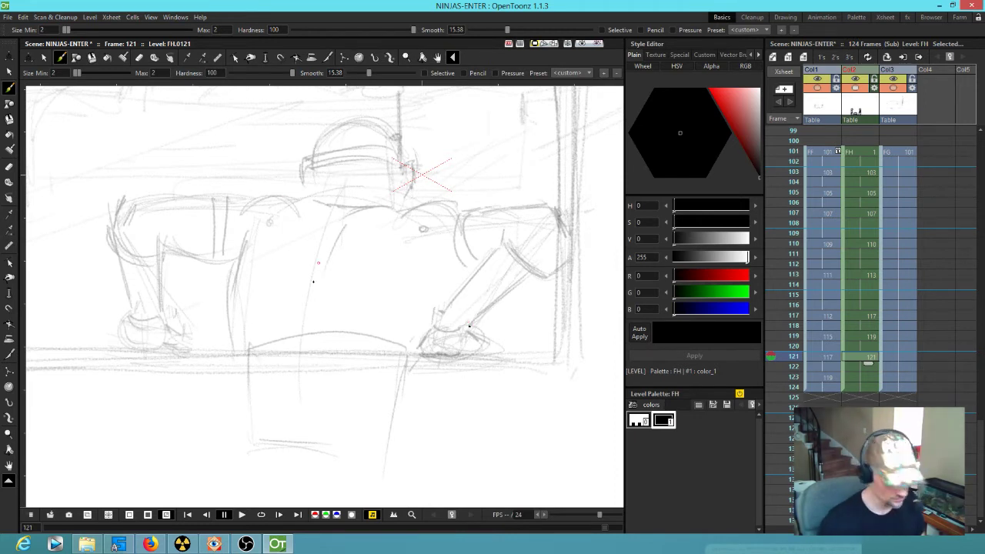
{"action": "key", "text": "comma"}
{"action": "key", "text": "period"}
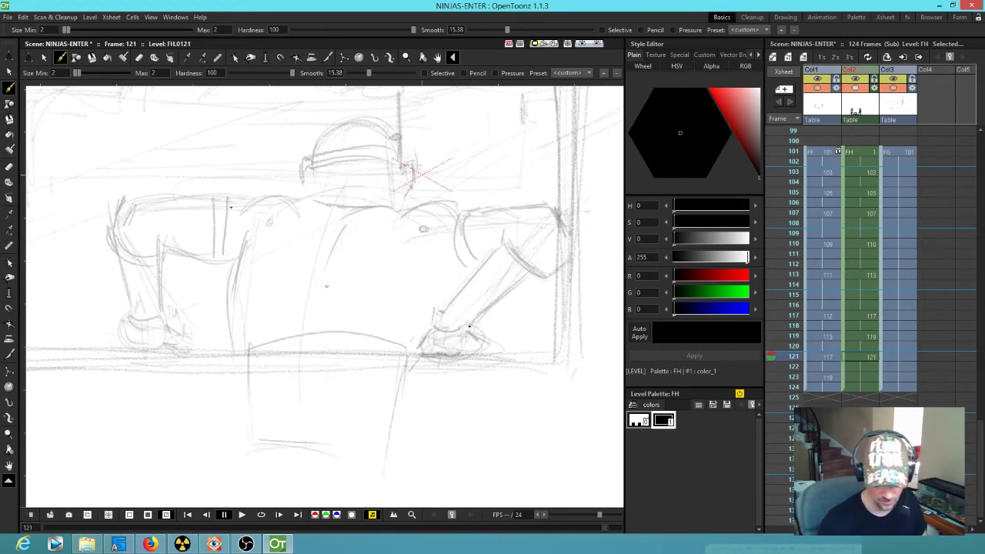
Step: Ink the left upper sleeve with its shoulder band on frame 121, using frame 119 as reference
{"action": "mouse_move", "coordinate": [229, 202]}
{"action": "left_mouse_down"}
{"action": "mouse_move", "coordinate": [226, 259]}
{"action": "mouse_move", "coordinate": [230, 200]}
{"action": "mouse_move", "coordinate": [220, 200]}
{"action": "mouse_move", "coordinate": [228, 207]}
{"action": "mouse_move", "coordinate": [220, 200]}
{"action": "mouse_move", "coordinate": [228, 258]}
{"action": "left_mouse_up"}
{"action": "key", "text": "comma"}
{"action": "key", "text": "period"}
{"action": "left_click_drag", "start_coordinate": [214, 199], "coordinate": [124, 198]}
{"action": "mouse_move", "coordinate": [116, 215]}
{"action": "left_mouse_down"}
{"action": "mouse_move", "coordinate": [116, 250]}
{"action": "mouse_move", "coordinate": [146, 261]}
{"action": "mouse_move", "coordinate": [168, 249]}
{"action": "left_mouse_up"}
{"action": "key", "text": "comma"}
{"action": "key", "text": "period"}
{"action": "key", "text": "period"}
{"action": "key", "text": "comma"}
{"action": "key", "text": "period"}
Step: Ink the left side of the torso from the armpit down to the waist on frame 121
{"action": "mouse_move", "coordinate": [169, 245]}
{"action": "left_mouse_down"}
{"action": "mouse_move", "coordinate": [220, 257]}
{"action": "mouse_move", "coordinate": [271, 293]}
{"action": "mouse_move", "coordinate": [241, 278]}
{"action": "mouse_move", "coordinate": [248, 354]}
{"action": "left_mouse_up"}
{"action": "key", "text": "comma"}
{"action": "key", "text": "period"}
{"action": "key", "text": "comma"}
{"action": "key", "text": "period"}
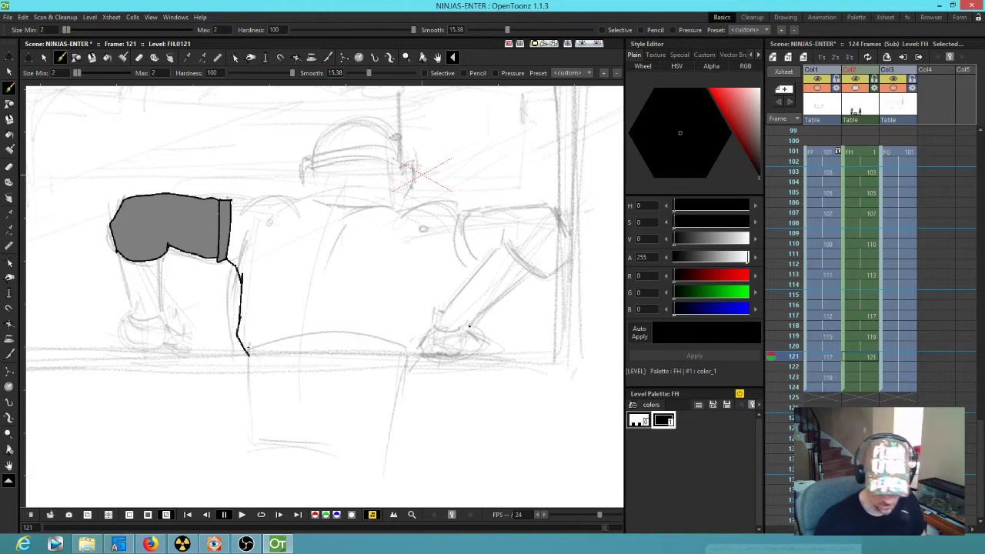
Step: Ink the waist sash with a curved upper edge, two sides and a lower edge on frame 121
{"action": "mouse_move", "coordinate": [248, 353]}
{"action": "left_mouse_down"}
{"action": "mouse_move", "coordinate": [349, 330]}
{"action": "mouse_move", "coordinate": [408, 353]}
{"action": "left_mouse_up"}
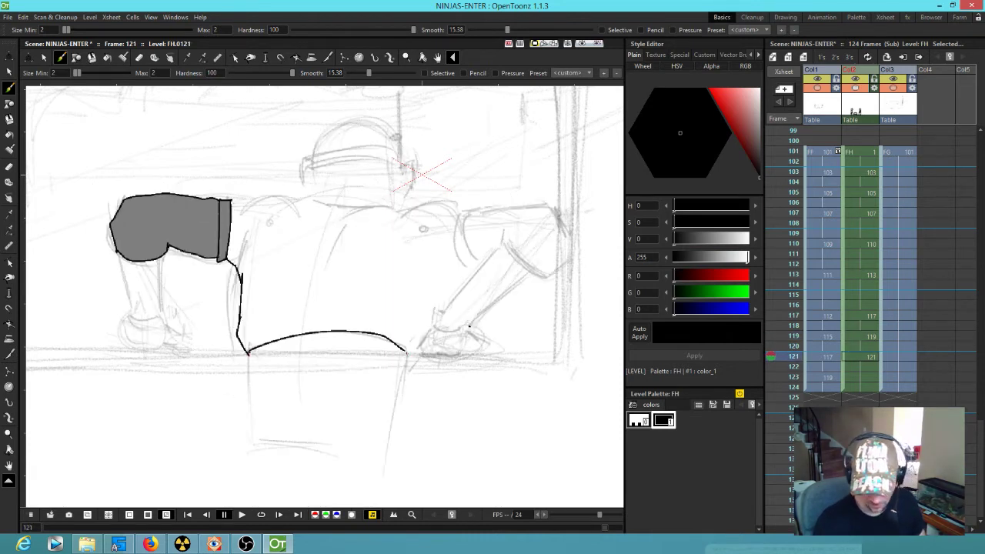
{"action": "key", "text": "comma"}
{"action": "key", "text": "comma"}
{"action": "key", "text": "period"}
{"action": "key", "text": "period"}
{"action": "mouse_move", "coordinate": [249, 353]}
{"action": "left_mouse_down"}
{"action": "mouse_move", "coordinate": [252, 423]}
{"action": "mouse_move", "coordinate": [282, 408]}
{"action": "mouse_move", "coordinate": [401, 410]}
{"action": "left_mouse_up"}
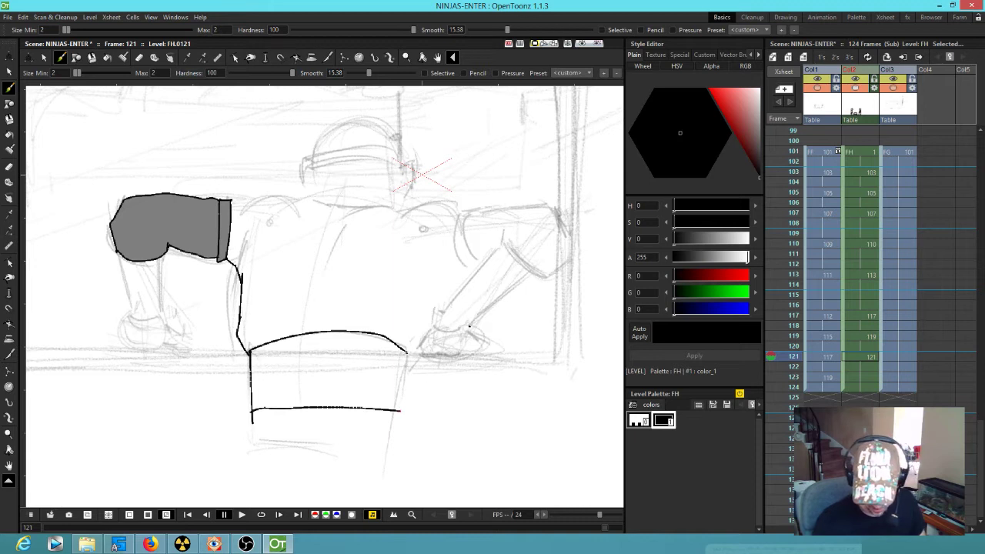
{"action": "left_click_drag", "start_coordinate": [405, 352], "coordinate": [396, 412]}
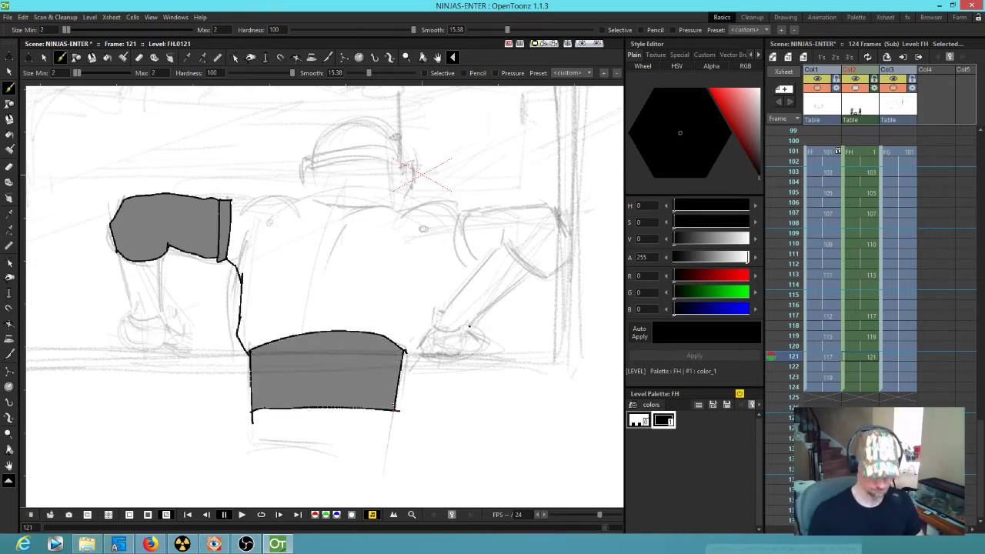
Step: Ink the shoulder line and the right upper sleeve with its double band on frame 121
{"action": "mouse_move", "coordinate": [233, 200]}
{"action": "left_mouse_down"}
{"action": "mouse_move", "coordinate": [289, 194]}
{"action": "mouse_move", "coordinate": [414, 212]}
{"action": "mouse_move", "coordinate": [448, 202]}
{"action": "mouse_move", "coordinate": [569, 215]}
{"action": "mouse_move", "coordinate": [572, 236]}
{"action": "mouse_move", "coordinate": [549, 271]}
{"action": "mouse_move", "coordinate": [531, 276]}
{"action": "mouse_move", "coordinate": [500, 239]}
{"action": "left_mouse_up"}
{"action": "key", "text": "comma"}
{"action": "key", "text": "period"}
{"action": "key", "text": "comma"}
{"action": "key", "text": "period"}
{"action": "mouse_move", "coordinate": [472, 208]}
{"action": "left_mouse_down"}
{"action": "mouse_move", "coordinate": [500, 243]}
{"action": "mouse_move", "coordinate": [464, 231]}
{"action": "mouse_move", "coordinate": [472, 264]}
{"action": "left_mouse_up"}
{"action": "mouse_move", "coordinate": [472, 207]}
{"action": "left_mouse_down"}
{"action": "mouse_move", "coordinate": [458, 261]}
{"action": "mouse_move", "coordinate": [473, 275]}
{"action": "left_mouse_up"}
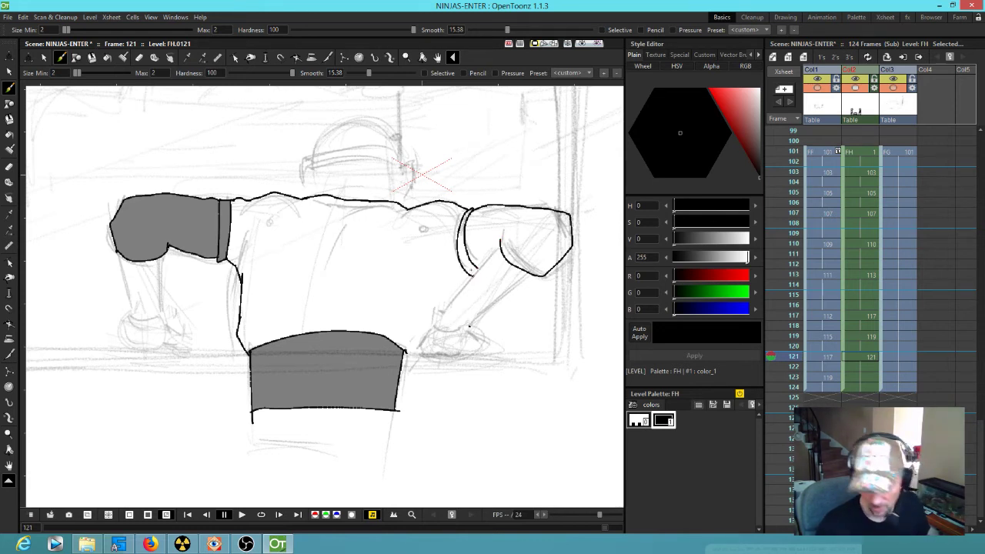
Step: Ink the right forearm and the hand resting on the ledge over the rough sketch on frame 121
{"action": "mouse_move", "coordinate": [500, 245]}
{"action": "left_mouse_down"}
{"action": "mouse_move", "coordinate": [443, 311]}
{"action": "mouse_move", "coordinate": [440, 328]}
{"action": "mouse_move", "coordinate": [469, 327]}
{"action": "mouse_move", "coordinate": [541, 267]}
{"action": "left_mouse_up"}
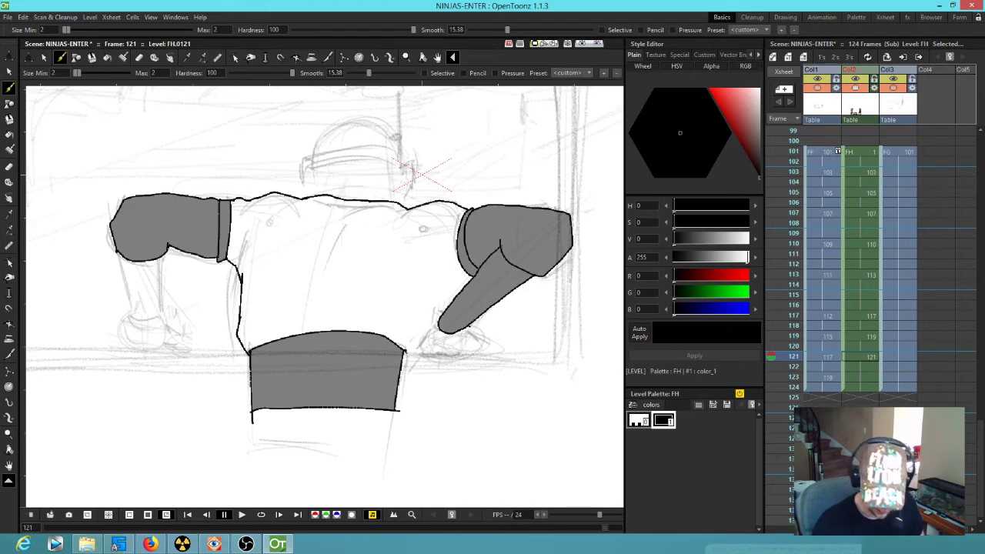
{"action": "mouse_move", "coordinate": [436, 327]}
{"action": "left_mouse_down"}
{"action": "mouse_move", "coordinate": [419, 355]}
{"action": "mouse_move", "coordinate": [497, 346]}
{"action": "mouse_move", "coordinate": [476, 345]}
{"action": "mouse_move", "coordinate": [465, 328]}
{"action": "mouse_move", "coordinate": [474, 353]}
{"action": "left_mouse_up"}
{"action": "key", "text": "Up"}
{"action": "key", "text": "Up"}
{"action": "key", "text": "Down"}
{"action": "key", "text": "Down"}
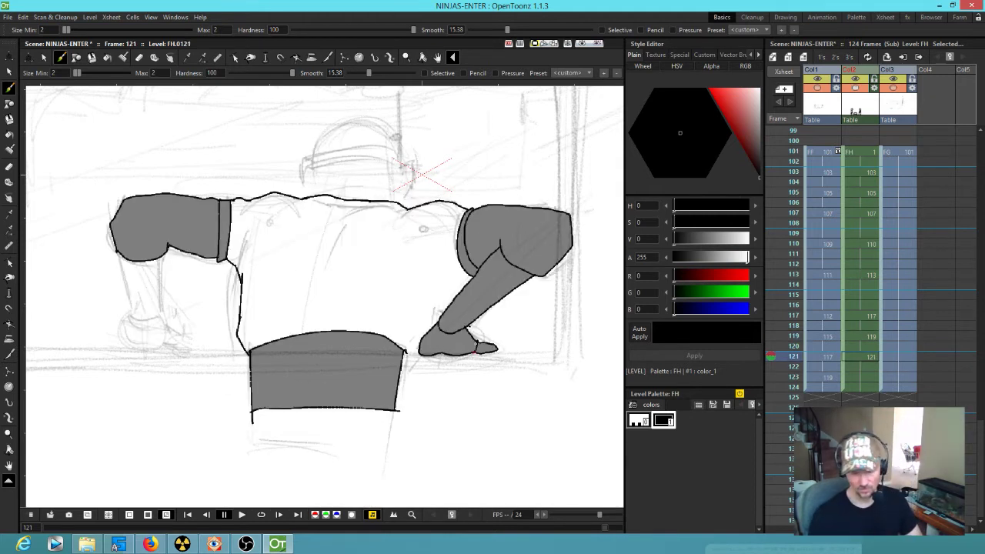
Step: Ink the right side of the torso from the sleeve down to the sash on frame 121
{"action": "mouse_move", "coordinate": [468, 278]}
{"action": "left_mouse_down"}
{"action": "mouse_move", "coordinate": [439, 301]}
{"action": "mouse_move", "coordinate": [407, 350]}
{"action": "left_mouse_up"}
{"action": "key", "text": "comma"}
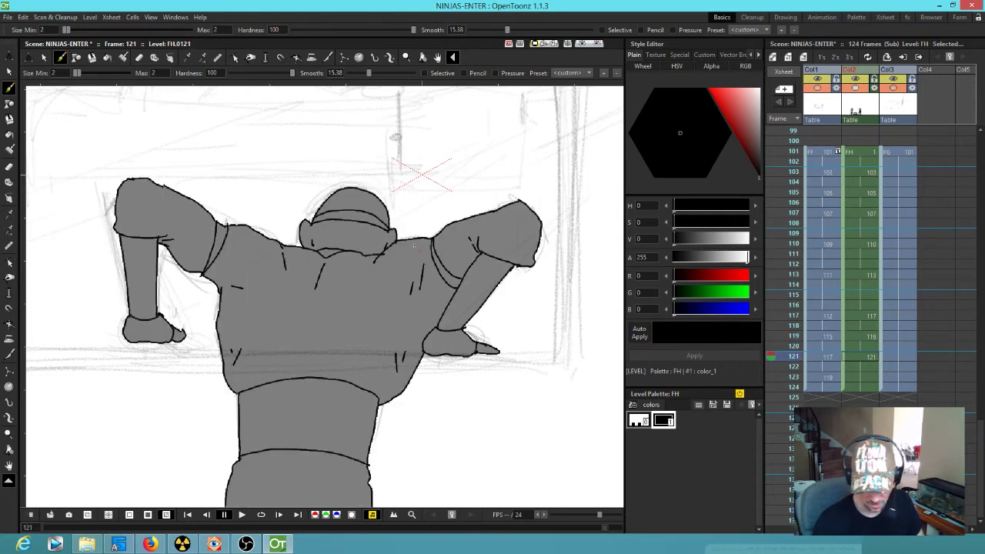
{"action": "key", "text": "period"}
Step: Ink short fold creases across the upper back below the neck on frame 121, matching the folds on frame 119
{"action": "left_click_drag", "start_coordinate": [405, 212], "coordinate": [396, 225]}
{"action": "key", "text": "comma"}
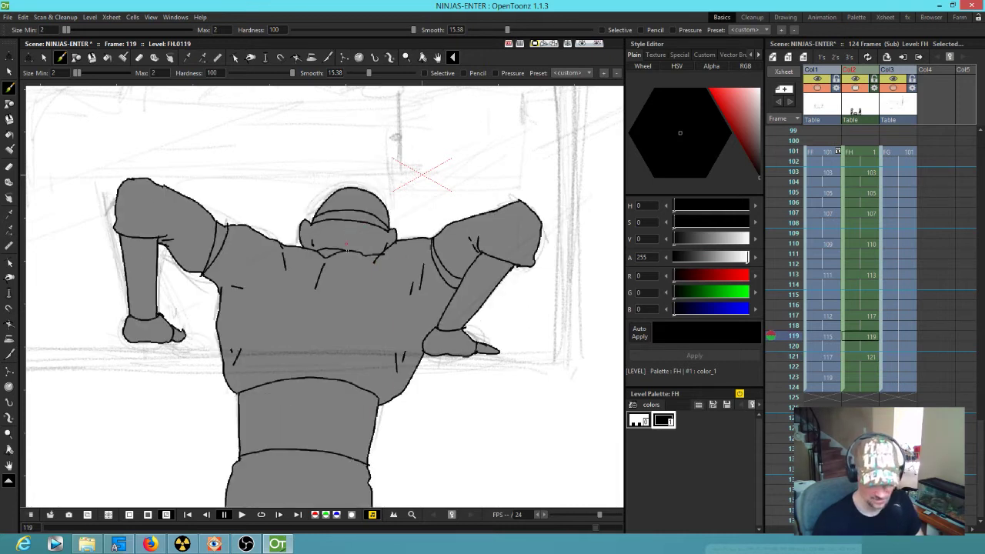
{"action": "key", "text": "period"}
{"action": "key", "text": "comma"}
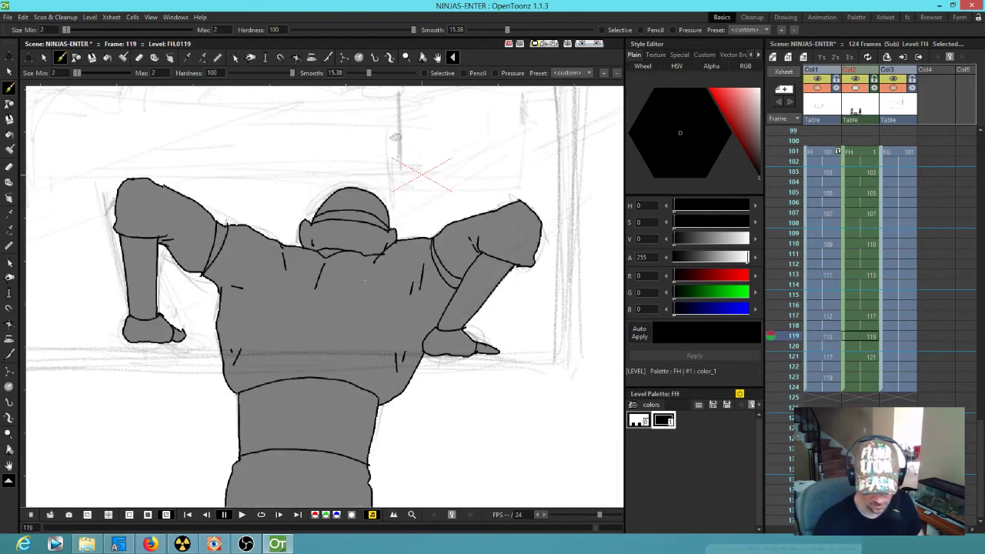
{"action": "key", "text": "period"}
{"action": "left_click_drag", "start_coordinate": [296, 207], "coordinate": [299, 231]}
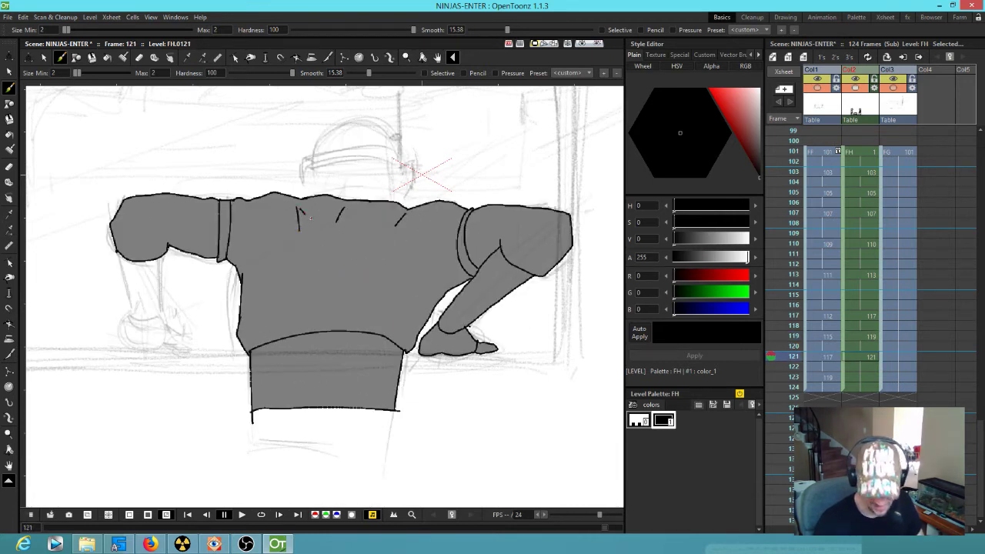
Step: Ink a short crease beside each sleeve on the back on frame 121, using frame 119 as reference
{"action": "key", "text": "comma"}
{"action": "key", "text": "period"}
{"action": "left_click_drag", "start_coordinate": [445, 237], "coordinate": [435, 250]}
{"action": "key", "text": "comma"}
{"action": "key", "text": "period"}
{"action": "left_click_drag", "start_coordinate": [243, 256], "coordinate": [251, 257]}
Step: Ink the left forearm and the sleeve hem above it on frame 121, checking against frame 119
{"action": "key", "text": "comma"}
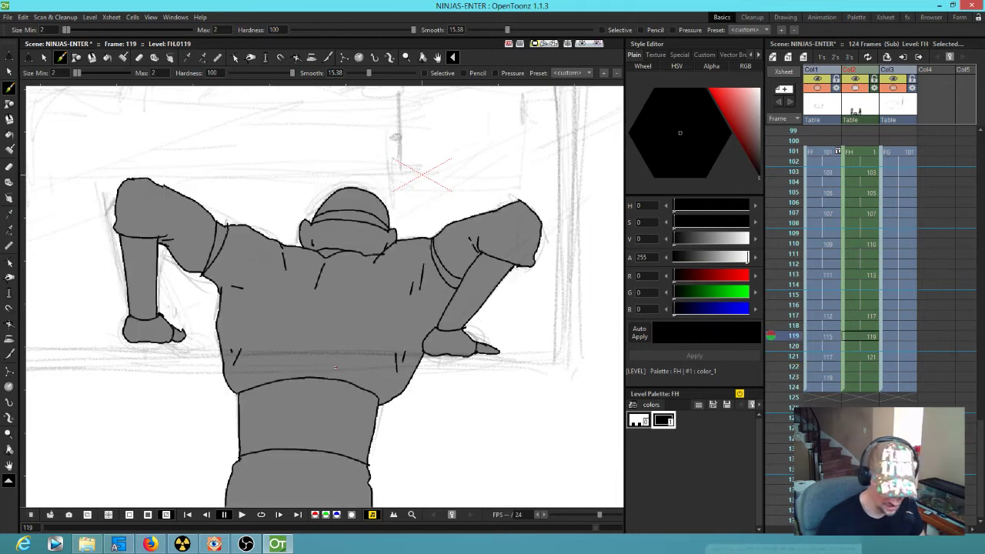
{"action": "key", "text": "period"}
{"action": "mouse_move", "coordinate": [122, 260]}
{"action": "left_mouse_down"}
{"action": "mouse_move", "coordinate": [146, 318]}
{"action": "mouse_move", "coordinate": [160, 256]}
{"action": "left_mouse_up"}
{"action": "key", "text": "comma"}
{"action": "key", "text": "period"}
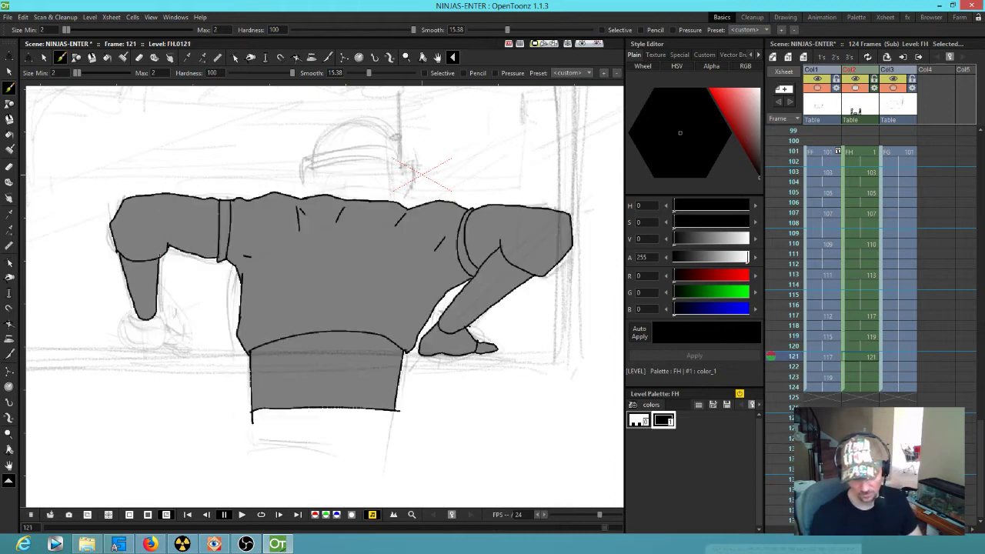
{"action": "key", "text": "comma"}
{"action": "key", "text": "period"}
Step: Ink the closed outline of the left hand at the end of the forearm on frame 121
{"action": "left_click_drag", "start_coordinate": [133, 338], "coordinate": [167, 341]}
{"action": "key", "text": "comma"}
{"action": "key", "text": "period"}
{"action": "left_click_drag", "start_coordinate": [139, 310], "coordinate": [135, 340]}
{"action": "key", "text": "comma"}
{"action": "key", "text": "period"}
{"action": "left_click_drag", "start_coordinate": [160, 311], "coordinate": [171, 325]}
{"action": "key", "text": "comma"}
{"action": "key", "text": "period"}
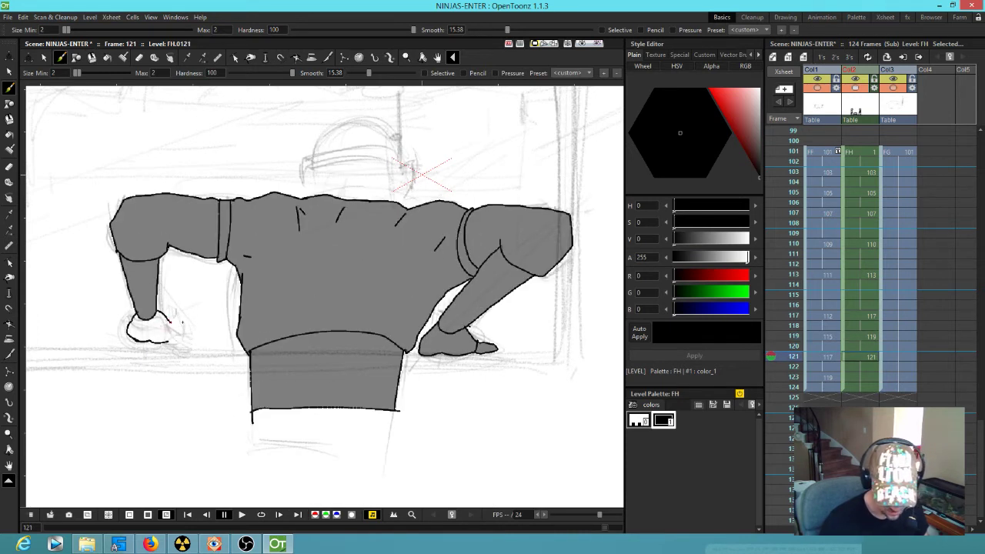
{"action": "left_click_drag", "start_coordinate": [173, 329], "coordinate": [168, 343]}
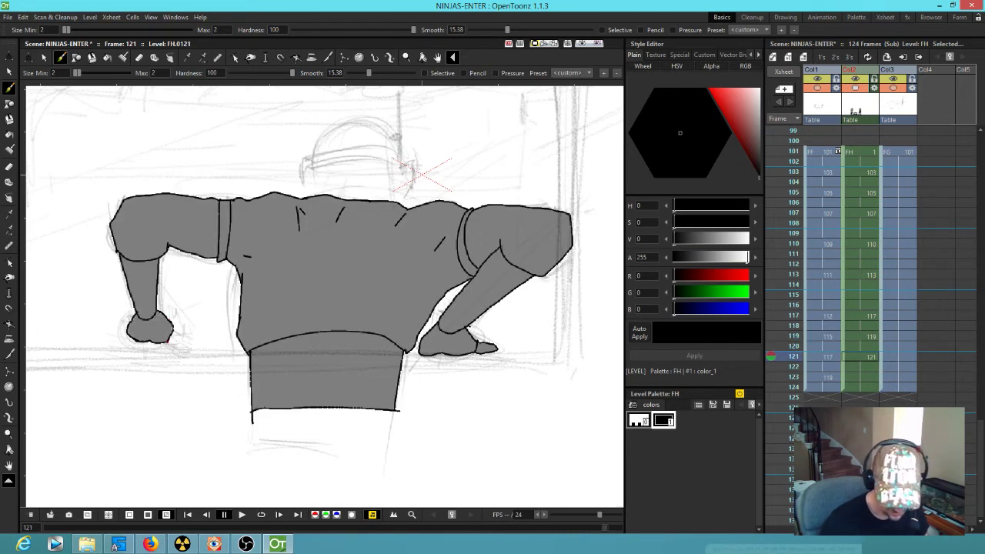
Step: Ink the thumb of the left hand on frame 121 and compare it with frame 119
{"action": "key", "text": "comma"}
{"action": "key", "text": "period"}
{"action": "mouse_move", "coordinate": [172, 328]}
{"action": "left_mouse_down"}
{"action": "mouse_move", "coordinate": [187, 338]}
{"action": "mouse_move", "coordinate": [170, 337]}
{"action": "left_mouse_up"}
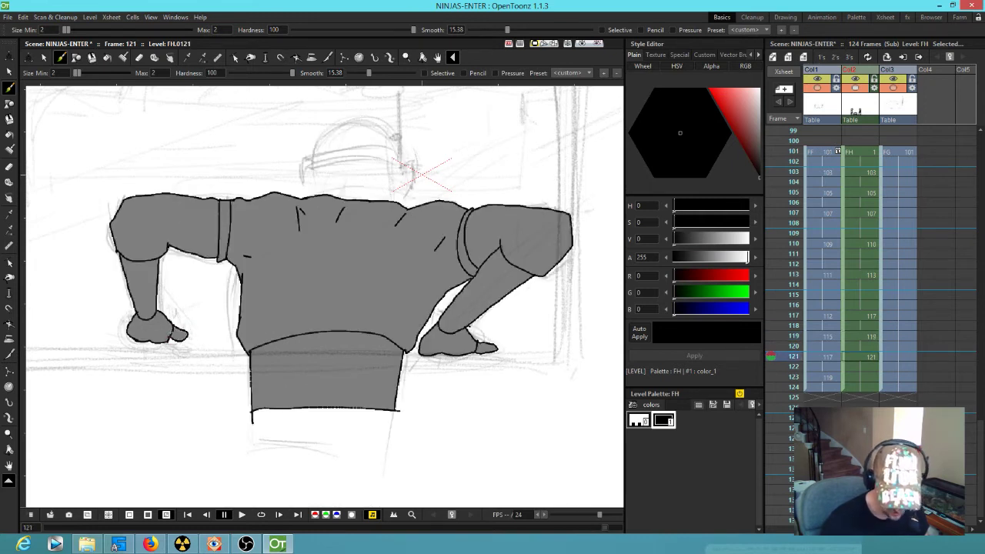
{"action": "key", "text": "comma"}
{"action": "key", "text": "period"}
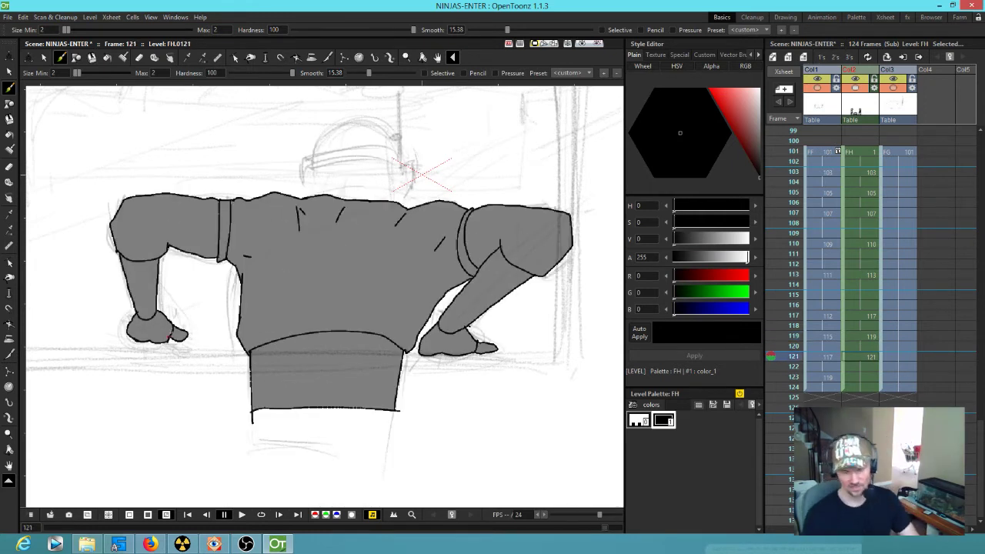
{"action": "key", "text": "comma"}
{"action": "key", "text": "period"}
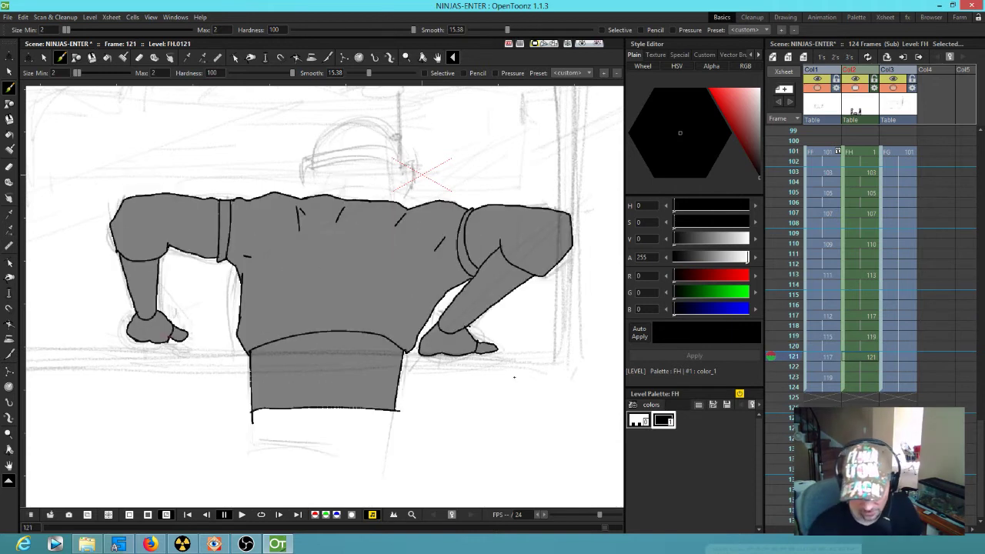
Step: Erase the line end sticking out below the sash's lower left corner on frame 121
{"action": "scroll", "coordinate": [506, 362], "scroll_direction": "down", "scroll_amount": 3}
{"action": "key", "text": "comma"}
{"action": "key", "text": "period"}
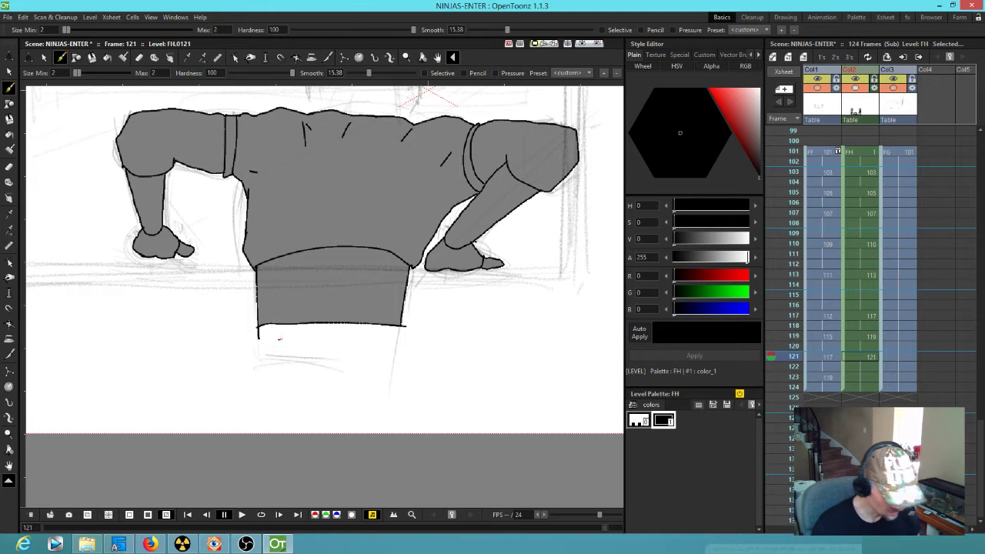
{"action": "key", "text": "a"}
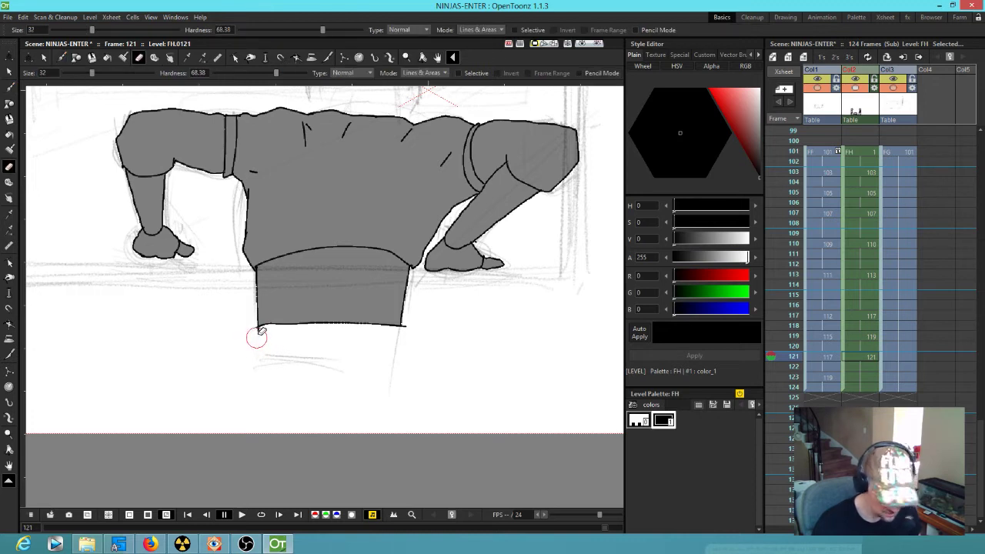
{"action": "key", "text": "b"}
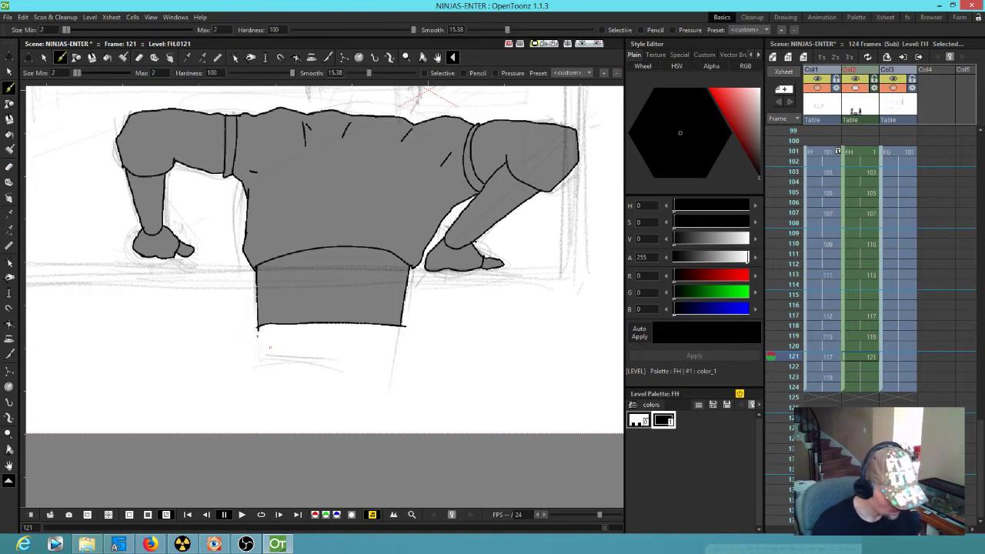
Step: Ink both sides of the hips from the sash down to the lower edge of the camera frame on frame 121
{"action": "key", "text": "comma"}
{"action": "key", "text": "period"}
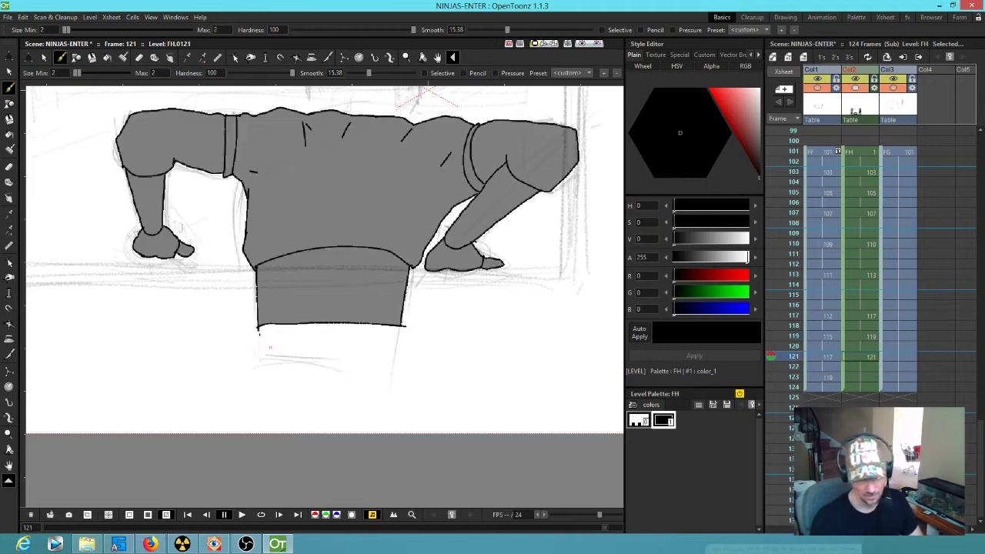
{"action": "left_click_drag", "start_coordinate": [257, 326], "coordinate": [249, 436]}
{"action": "key", "text": "comma"}
{"action": "key", "text": "period"}
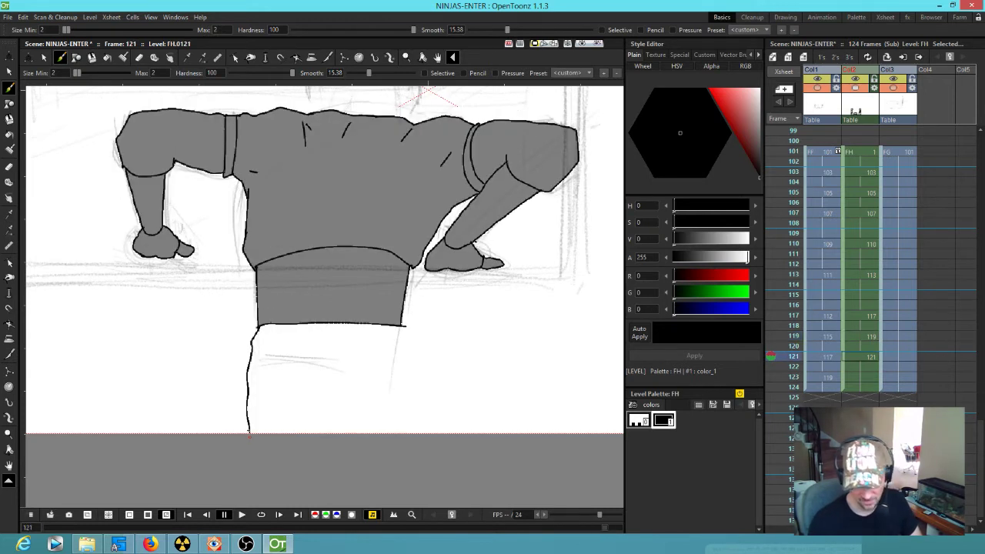
{"action": "left_click_drag", "start_coordinate": [405, 323], "coordinate": [406, 385]}
{"action": "key", "text": "comma"}
{"action": "key", "text": "period"}
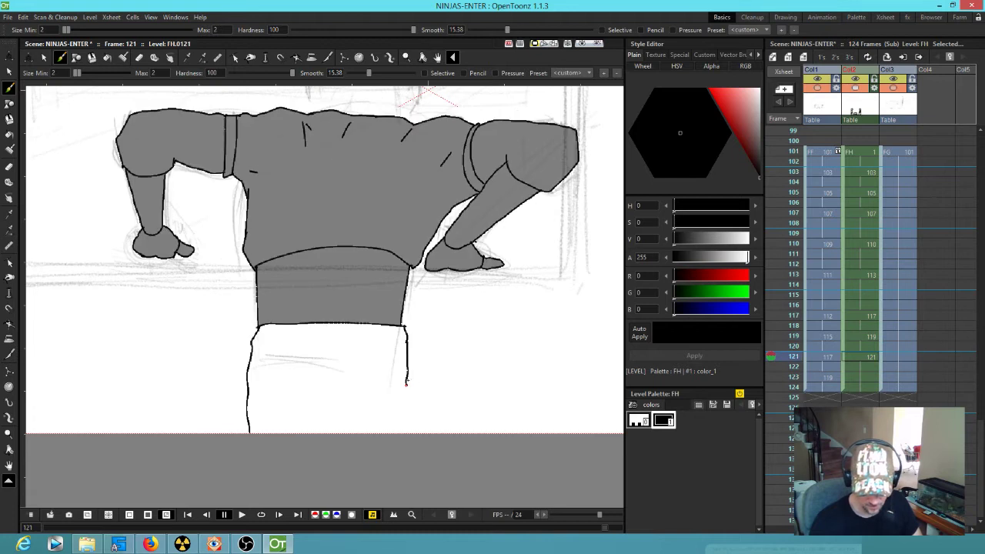
{"action": "left_click_drag", "start_coordinate": [406, 385], "coordinate": [409, 434]}
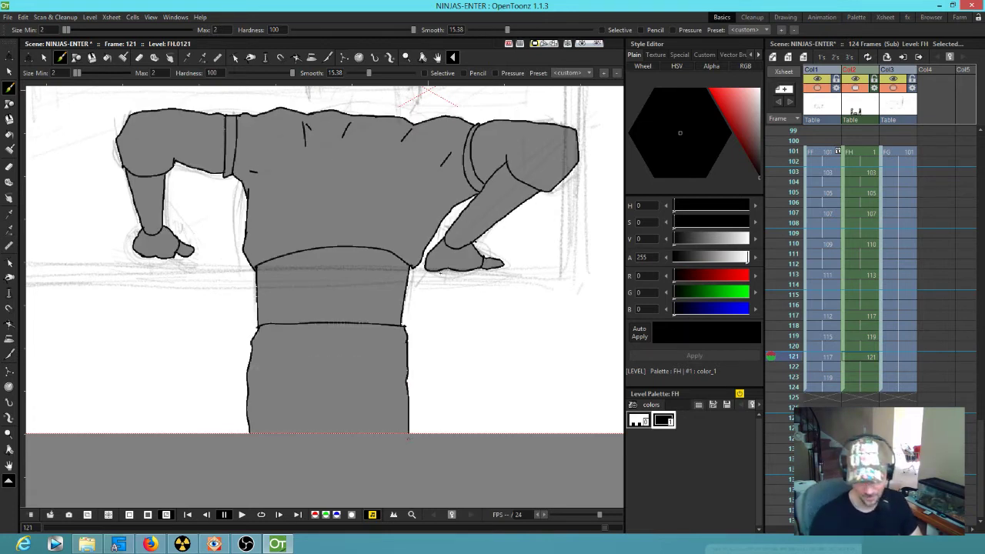
Step: Ink small fold creases on both sides of the lower torso above the sash on frame 121
{"action": "left_click_drag", "start_coordinate": [430, 288], "coordinate": [378, 379]}
{"action": "key", "text": "comma"}
{"action": "key", "text": "period"}
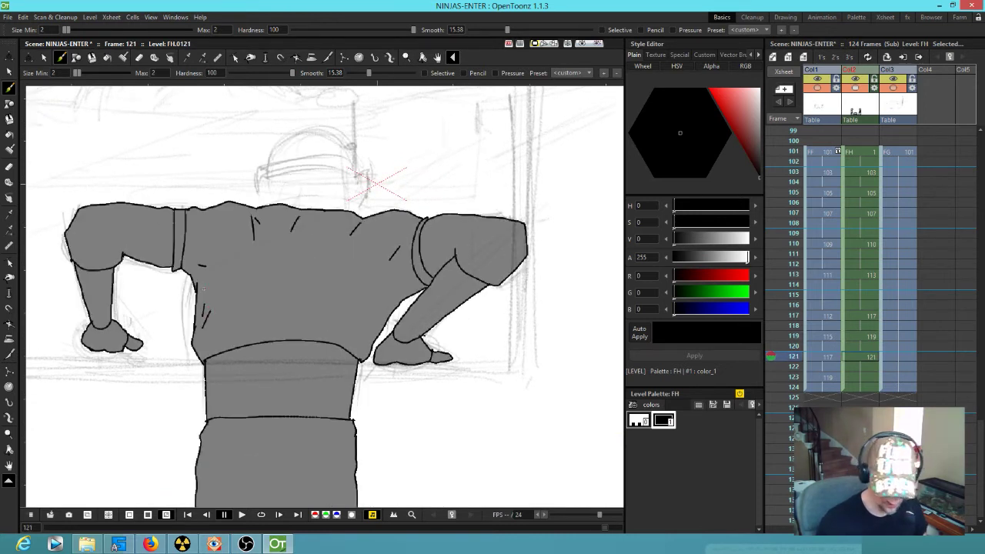
{"action": "key", "text": "comma"}
{"action": "key", "text": "period"}
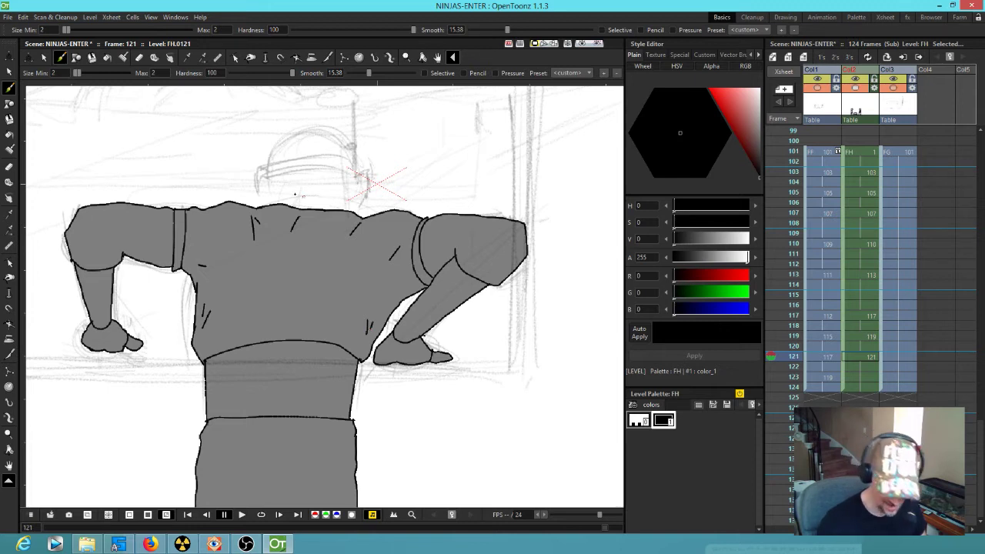
Step: Ink both ears, the neck sides and the rounded top of the head on frame 121
{"action": "left_click_drag", "start_coordinate": [385, 299], "coordinate": [334, 381]}
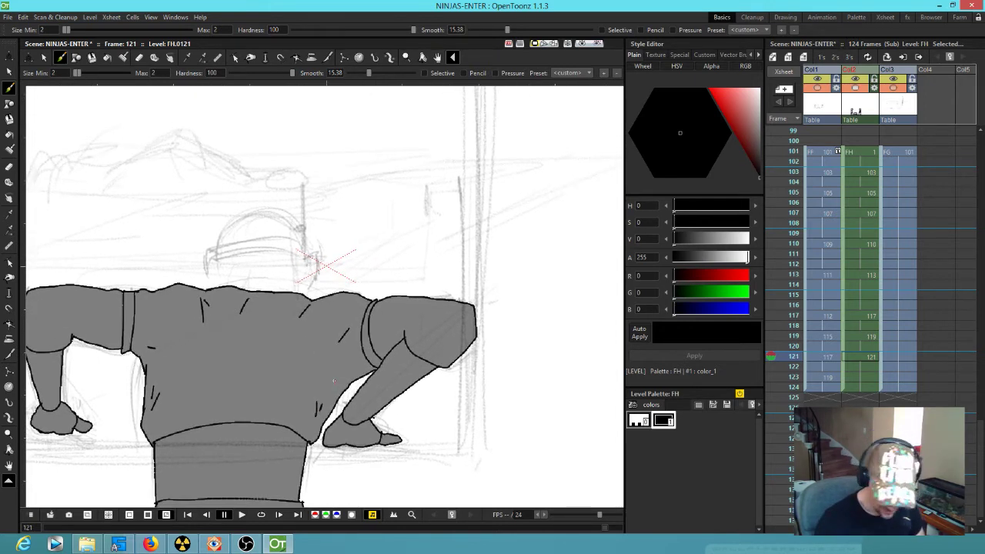
{"action": "mouse_move", "coordinate": [214, 257]}
{"action": "left_mouse_down"}
{"action": "mouse_move", "coordinate": [205, 267]}
{"action": "mouse_move", "coordinate": [220, 284]}
{"action": "left_mouse_up"}
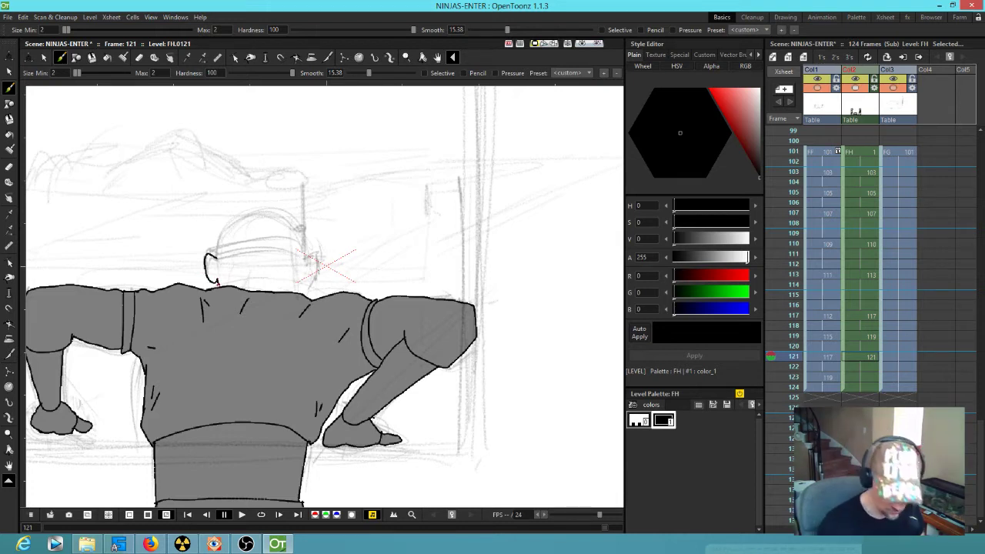
{"action": "left_click_drag", "start_coordinate": [217, 280], "coordinate": [223, 290]}
{"action": "mouse_move", "coordinate": [308, 257]}
{"action": "left_mouse_down"}
{"action": "mouse_move", "coordinate": [318, 272]}
{"action": "mouse_move", "coordinate": [300, 295]}
{"action": "left_mouse_up"}
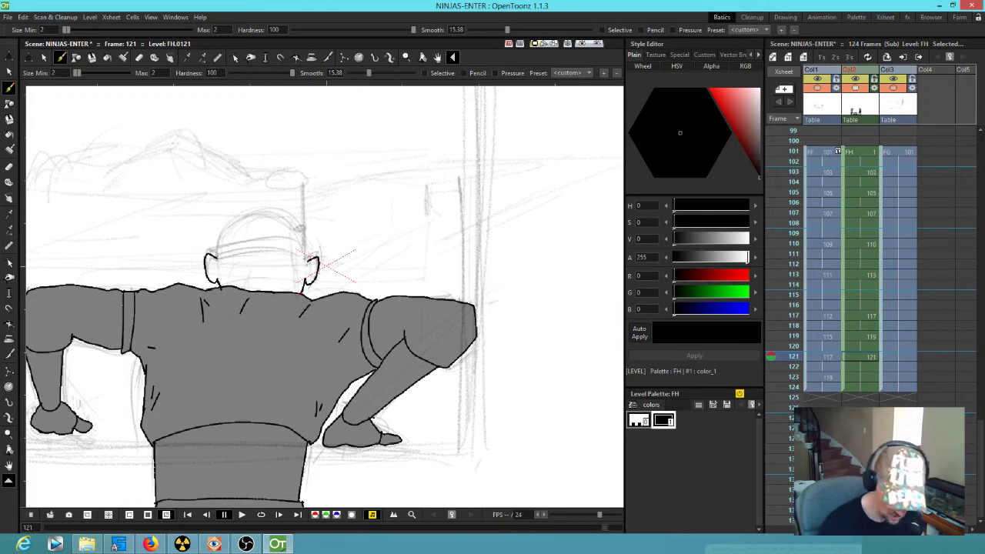
{"action": "mouse_move", "coordinate": [218, 257]}
{"action": "left_mouse_down"}
{"action": "mouse_move", "coordinate": [231, 222]}
{"action": "mouse_move", "coordinate": [275, 207]}
{"action": "mouse_move", "coordinate": [296, 221]}
{"action": "mouse_move", "coordinate": [307, 256]}
{"action": "left_mouse_up"}
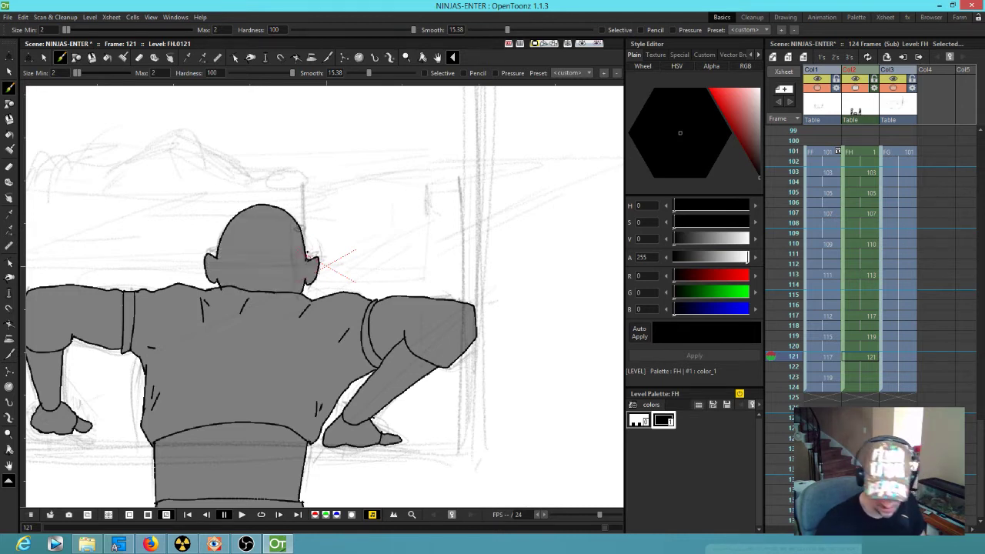
Step: Ink the lower and upper lines of the headband across the back of the head on frame 121
{"action": "key", "text": "comma"}
{"action": "key", "text": "period"}
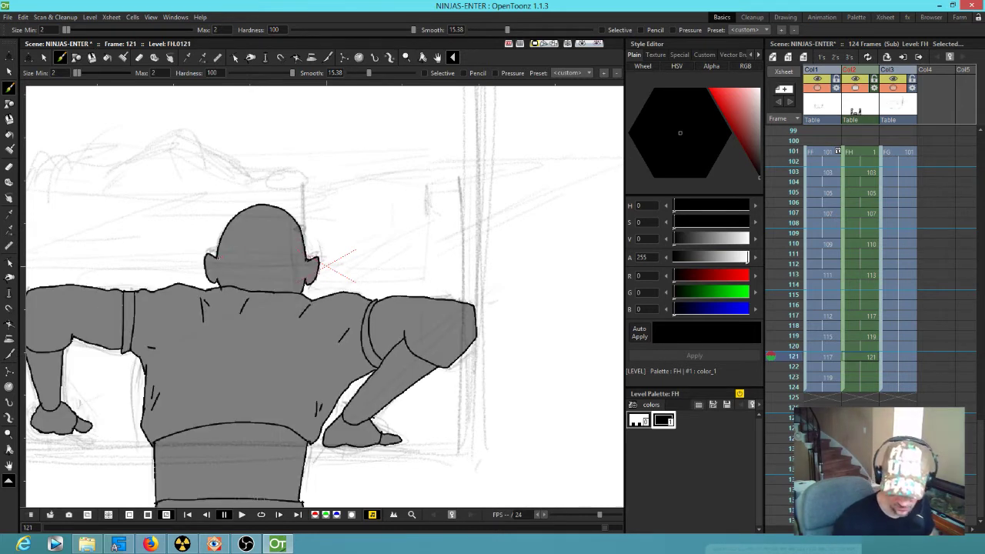
{"action": "left_click_drag", "start_coordinate": [216, 256], "coordinate": [301, 261]}
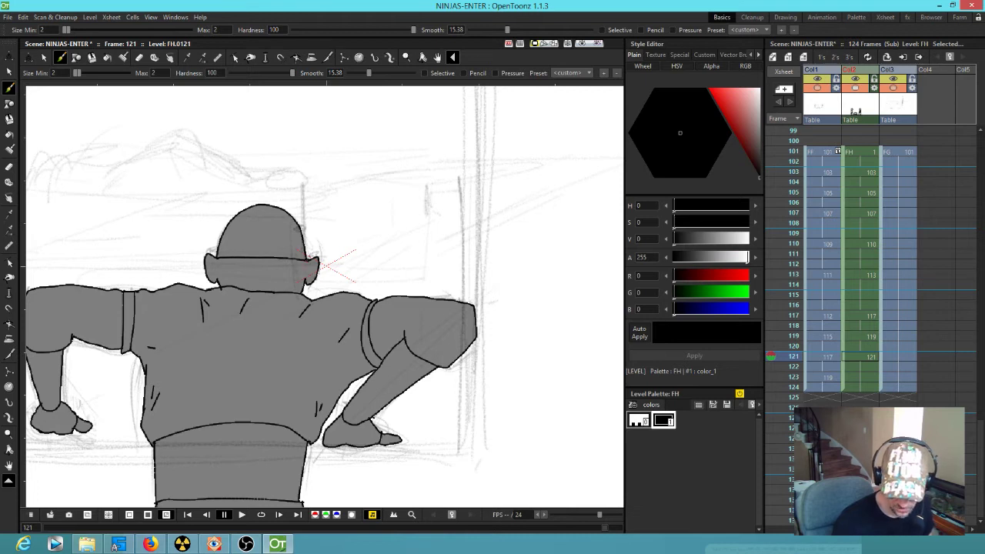
{"action": "left_click_drag", "start_coordinate": [221, 250], "coordinate": [299, 251]}
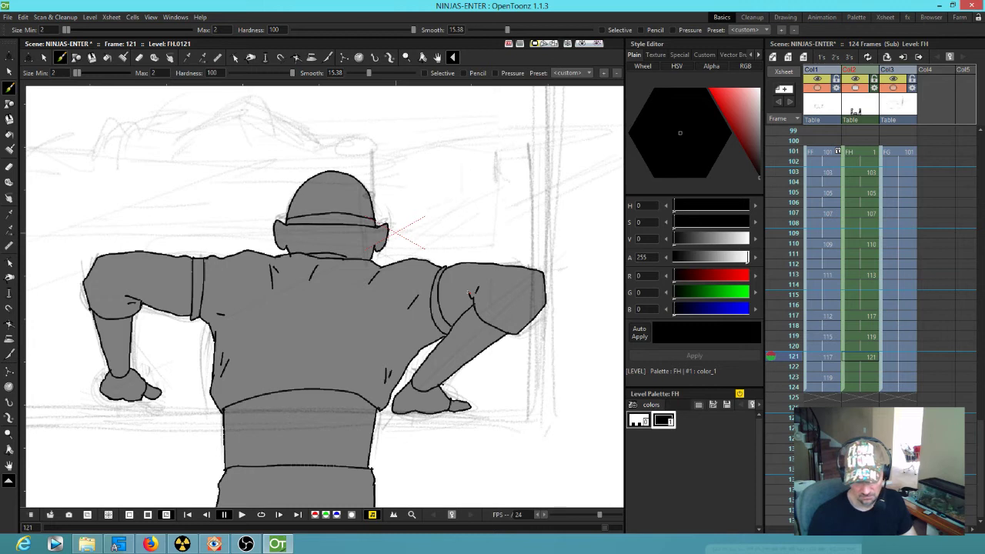
Step: Ink the curved seat crease of the trousers just above the camera frame's lower edge on frame 121 and compare it with frame 119
{"action": "left_click_drag", "start_coordinate": [488, 406], "coordinate": [494, 285]}
{"action": "key", "text": "shift+Up"}
{"action": "key", "text": "shift+Down"}
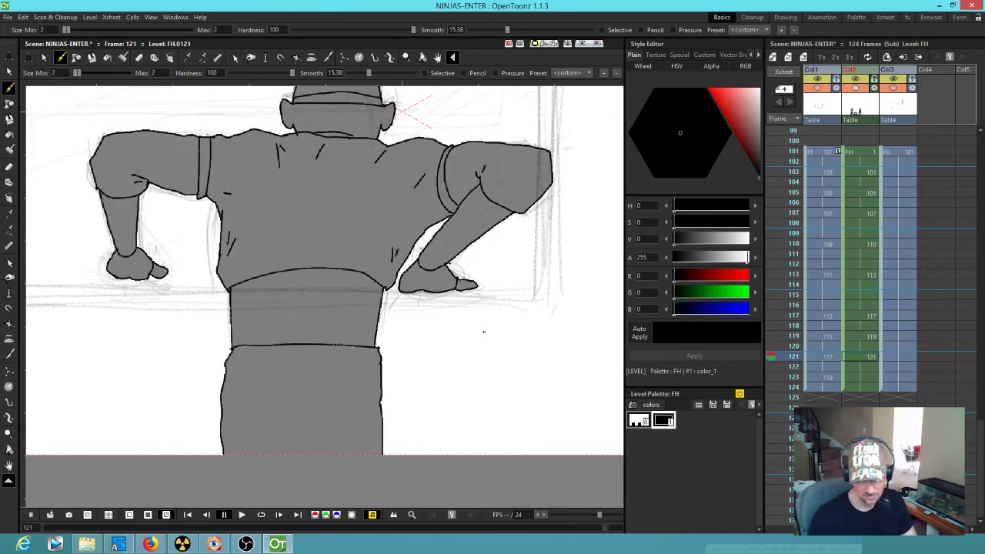
{"action": "mouse_move", "coordinate": [258, 432]}
{"action": "left_mouse_down"}
{"action": "mouse_move", "coordinate": [343, 431]}
{"action": "mouse_move", "coordinate": [296, 445]}
{"action": "left_mouse_up"}
{"action": "key", "text": "shift+Up"}
{"action": "key", "text": "shift+Down"}
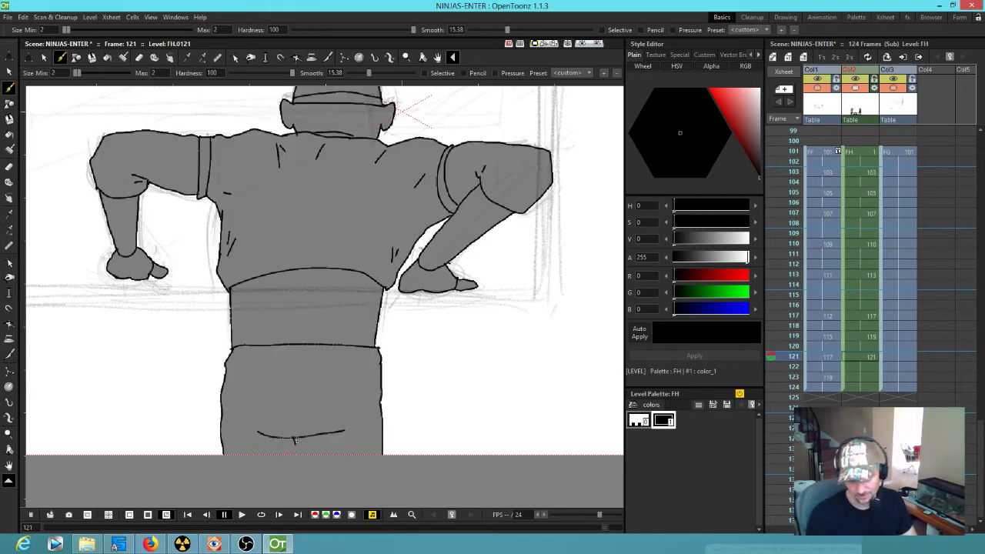
{"action": "key", "text": "shift+Up"}
{"action": "key", "text": "shift+Down"}
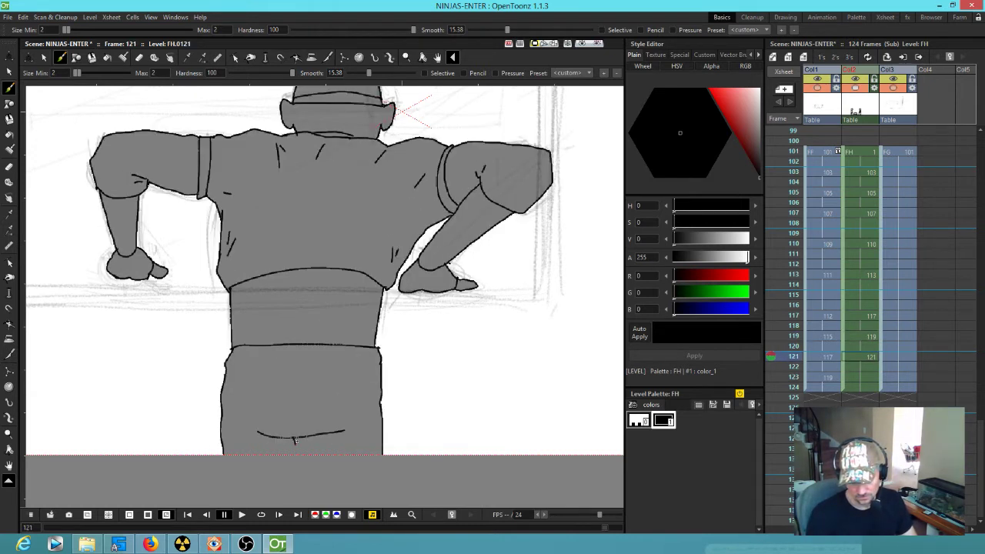
{"action": "key", "text": "shift+Up"}
{"action": "key", "text": "shift+Down"}
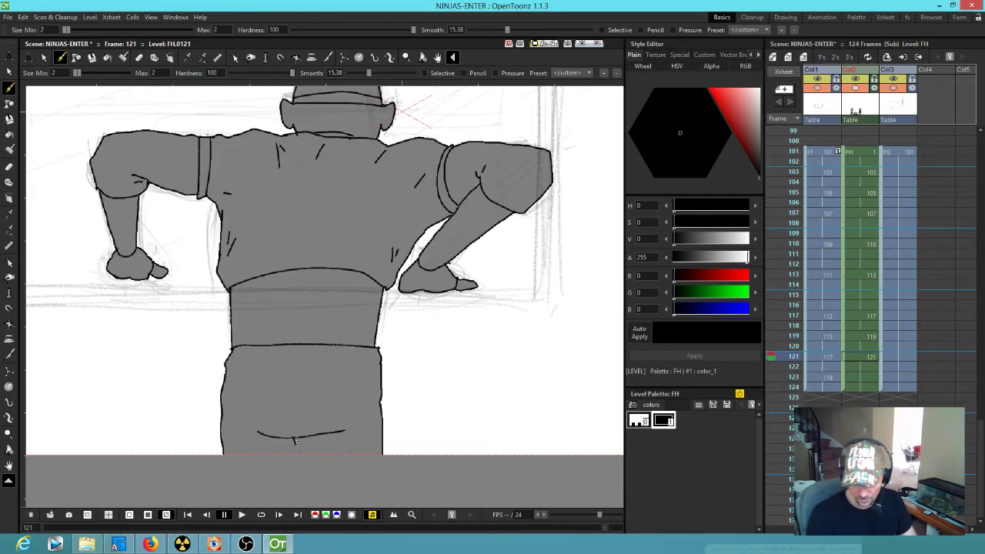
Step: Add a new blank drawing at frame 123 of the FH level and compare its rough sketch with frame 121
{"action": "left_click", "coordinate": [871, 377]}
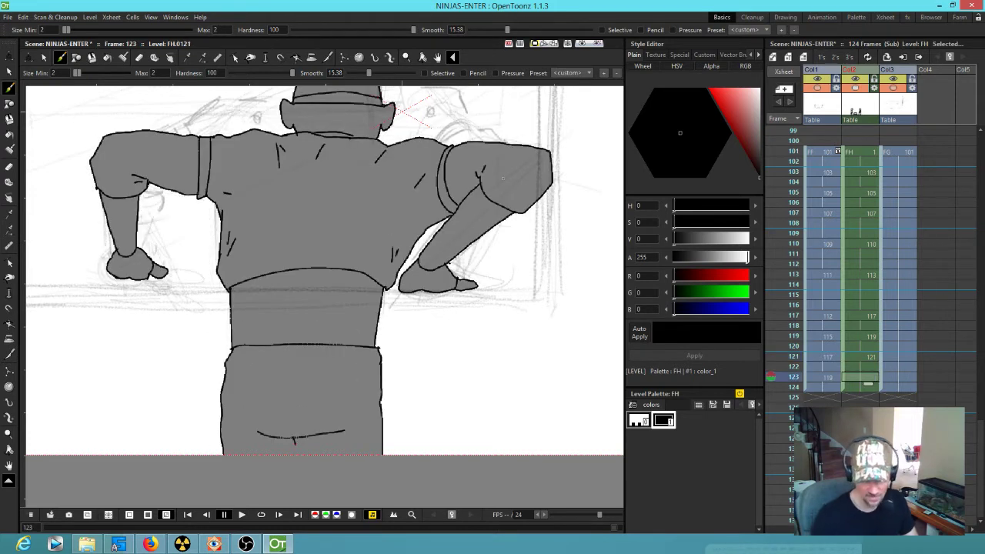
{"action": "key", "text": "alt+d"}
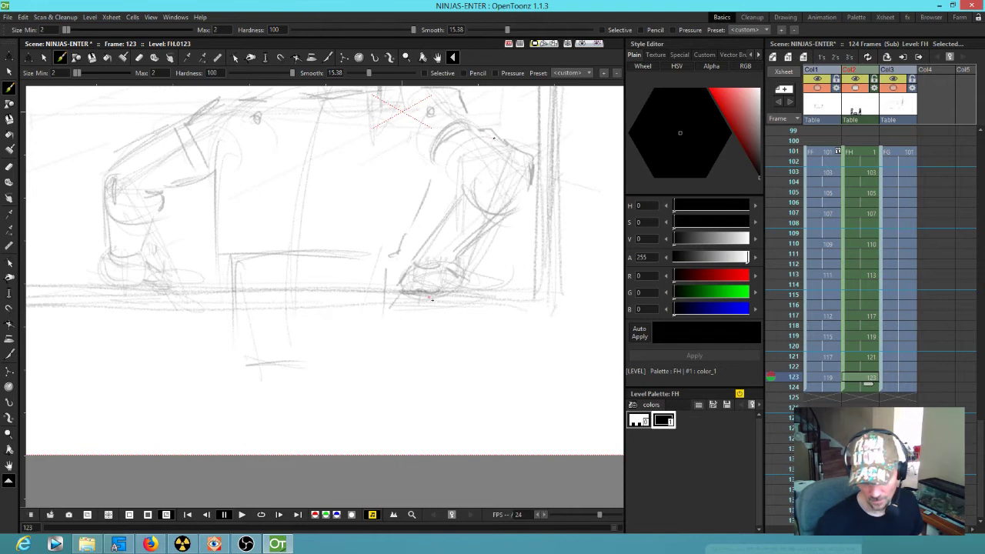
{"action": "left_click_drag", "start_coordinate": [398, 216], "coordinate": [404, 310]}
{"action": "key", "text": "comma"}
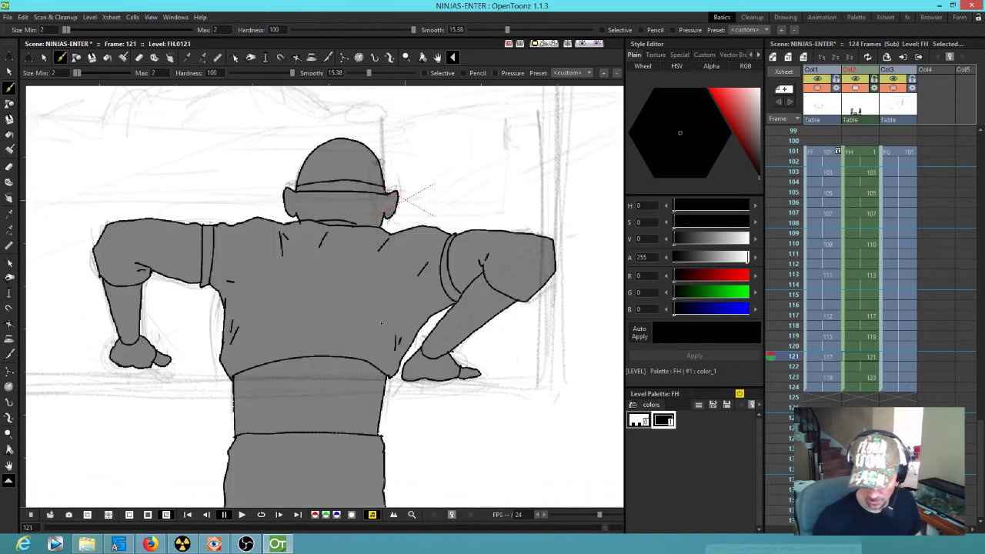
{"action": "key", "text": "period"}
{"action": "key", "text": "comma"}
{"action": "key", "text": "period"}
Step: Ink the left shoulder and upper arm, the torso sides, the shirt hem and the top shoulder line on frame 123
{"action": "mouse_move", "coordinate": [327, 180]}
{"action": "left_mouse_down"}
{"action": "mouse_move", "coordinate": [226, 184]}
{"action": "mouse_move", "coordinate": [179, 229]}
{"action": "mouse_move", "coordinate": [174, 218]}
{"action": "mouse_move", "coordinate": [108, 260]}
{"action": "mouse_move", "coordinate": [108, 293]}
{"action": "mouse_move", "coordinate": [131, 316]}
{"action": "mouse_move", "coordinate": [152, 309]}
{"action": "mouse_move", "coordinate": [171, 277]}
{"action": "mouse_move", "coordinate": [217, 265]}
{"action": "mouse_move", "coordinate": [218, 254]}
{"action": "mouse_move", "coordinate": [220, 329]}
{"action": "mouse_move", "coordinate": [237, 352]}
{"action": "left_mouse_up"}
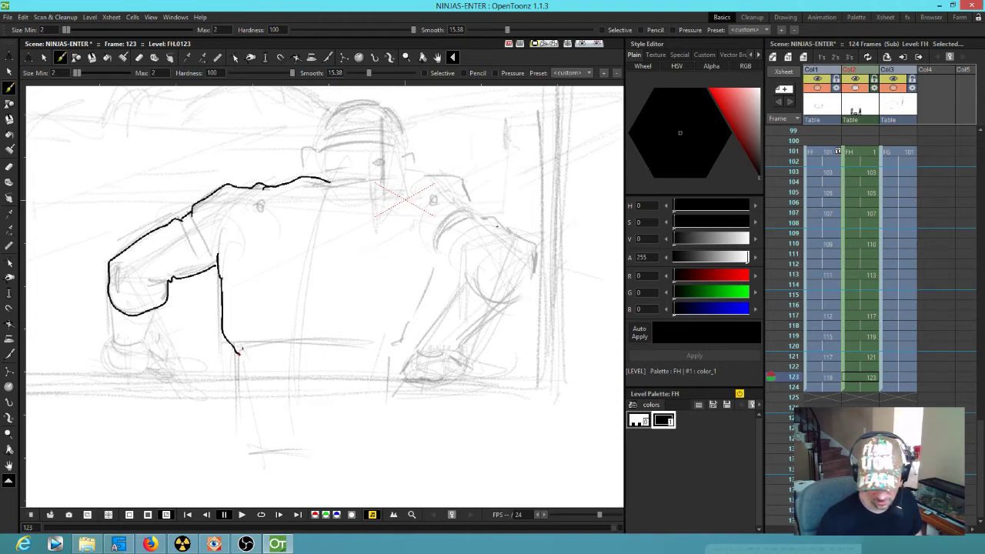
{"action": "mouse_move", "coordinate": [241, 349]}
{"action": "left_mouse_down"}
{"action": "mouse_move", "coordinate": [401, 346]}
{"action": "mouse_move", "coordinate": [439, 265]}
{"action": "left_mouse_up"}
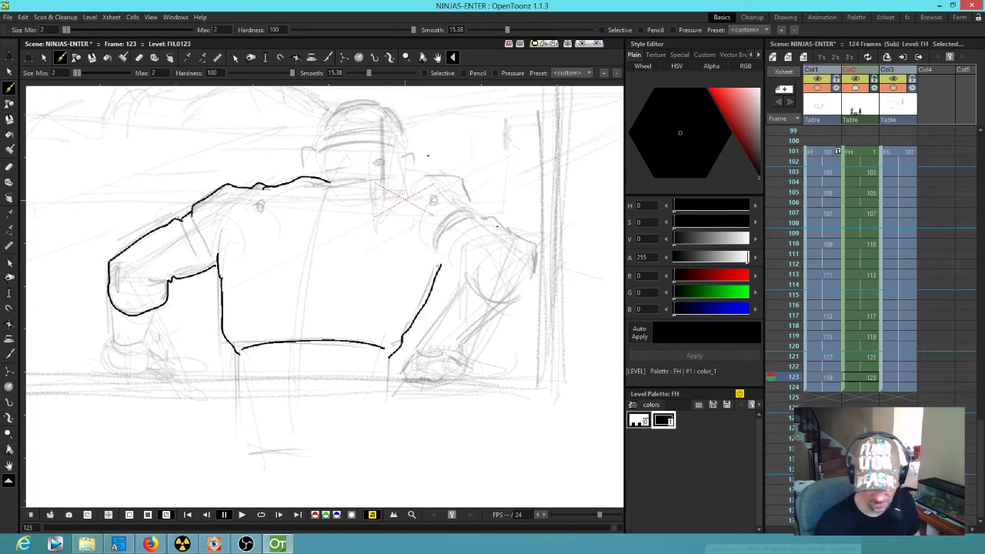
{"action": "mouse_move", "coordinate": [330, 183]}
{"action": "left_mouse_down"}
{"action": "mouse_move", "coordinate": [448, 172]}
{"action": "mouse_move", "coordinate": [481, 206]}
{"action": "left_mouse_up"}
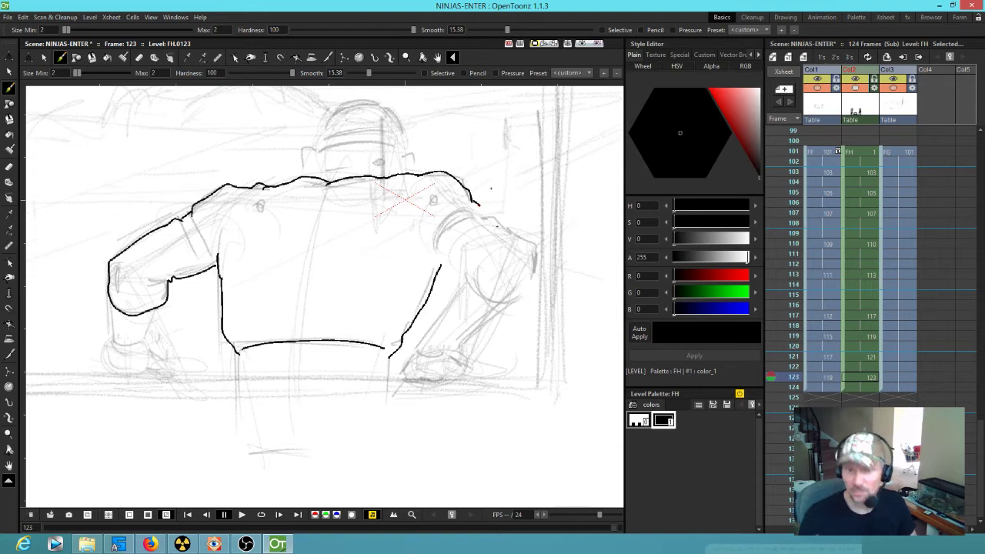
Step: Ink the right armband, the bent right upper arm and small creases inside its elbow on frame 123
{"action": "mouse_move", "coordinate": [465, 203]}
{"action": "left_mouse_down"}
{"action": "mouse_move", "coordinate": [441, 218]}
{"action": "mouse_move", "coordinate": [435, 256]}
{"action": "mouse_move", "coordinate": [445, 227]}
{"action": "mouse_move", "coordinate": [491, 192]}
{"action": "mouse_move", "coordinate": [481, 204]}
{"action": "mouse_move", "coordinate": [535, 254]}
{"action": "mouse_move", "coordinate": [521, 294]}
{"action": "mouse_move", "coordinate": [505, 300]}
{"action": "mouse_move", "coordinate": [482, 299]}
{"action": "mouse_move", "coordinate": [469, 284]}
{"action": "mouse_move", "coordinate": [473, 267]}
{"action": "mouse_move", "coordinate": [439, 263]}
{"action": "left_mouse_up"}
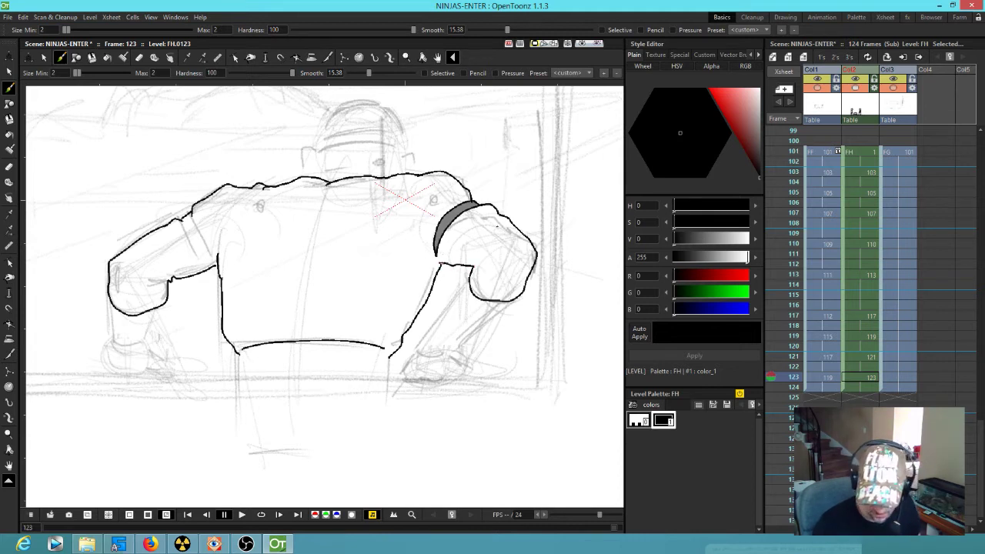
{"action": "mouse_move", "coordinate": [472, 255]}
{"action": "left_mouse_down"}
{"action": "mouse_move", "coordinate": [472, 264]}
{"action": "mouse_move", "coordinate": [464, 259]}
{"action": "left_mouse_up"}
{"action": "left_click_drag", "start_coordinate": [535, 251], "coordinate": [487, 208]}
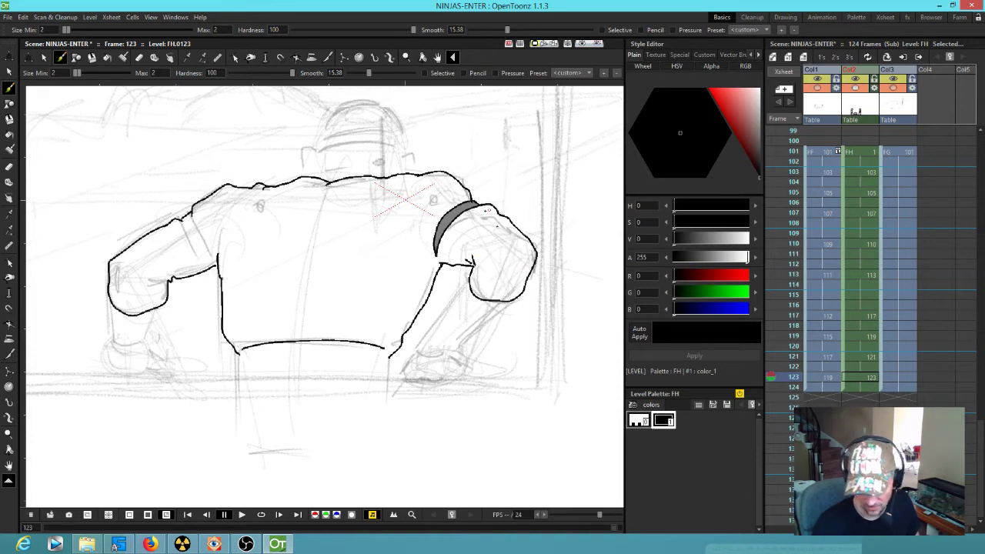
Step: Ink the two lines of the left armband and three short fold creases on the back on frame 123
{"action": "left_click_drag", "start_coordinate": [193, 214], "coordinate": [217, 269]}
{"action": "left_click_drag", "start_coordinate": [183, 219], "coordinate": [213, 273]}
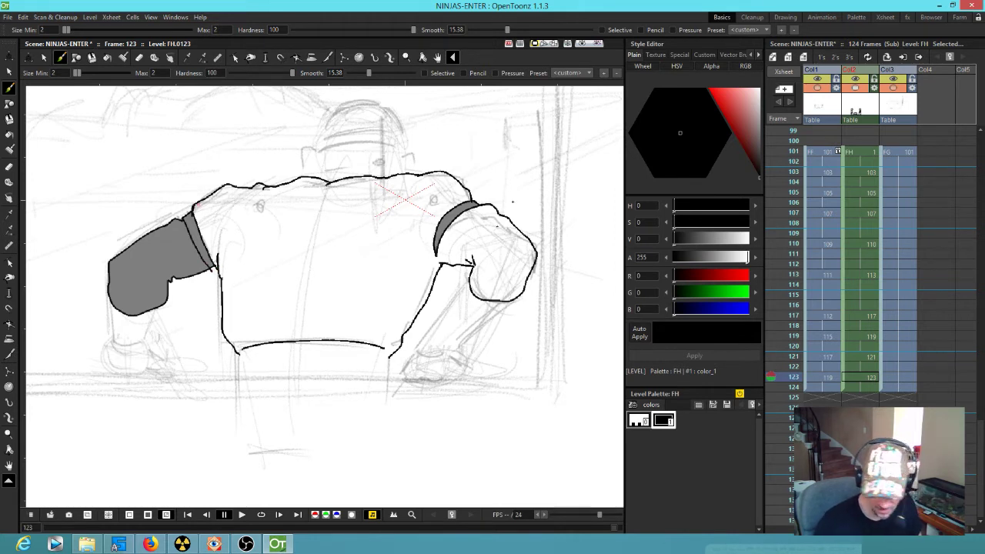
{"action": "left_click_drag", "start_coordinate": [419, 179], "coordinate": [399, 195]}
{"action": "left_click_drag", "start_coordinate": [322, 196], "coordinate": [317, 220]}
{"action": "left_click_drag", "start_coordinate": [312, 306], "coordinate": [312, 330]}
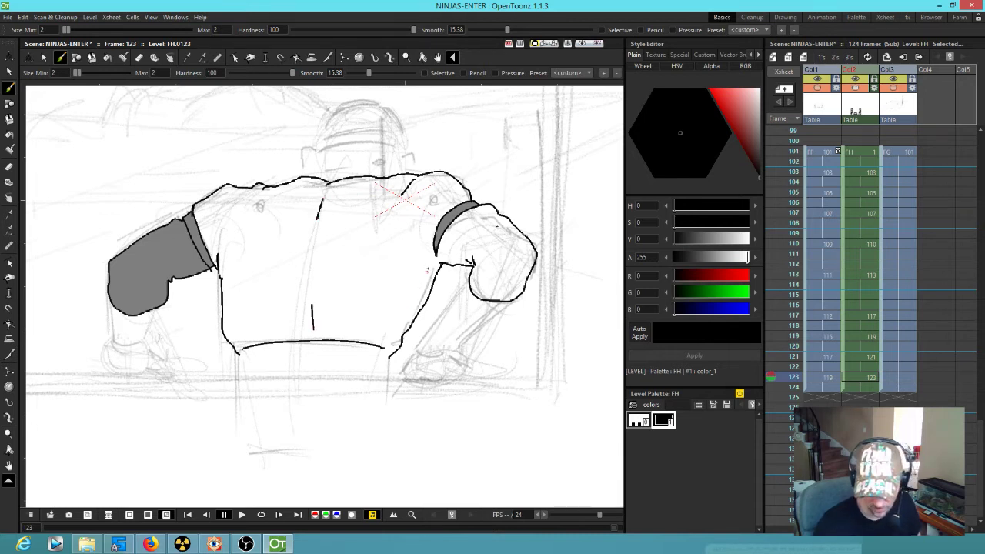
Step: Close the shirt hem's right corner and ink the sides and lower edge of the sash on frame 123
{"action": "left_click_drag", "start_coordinate": [385, 347], "coordinate": [389, 356]}
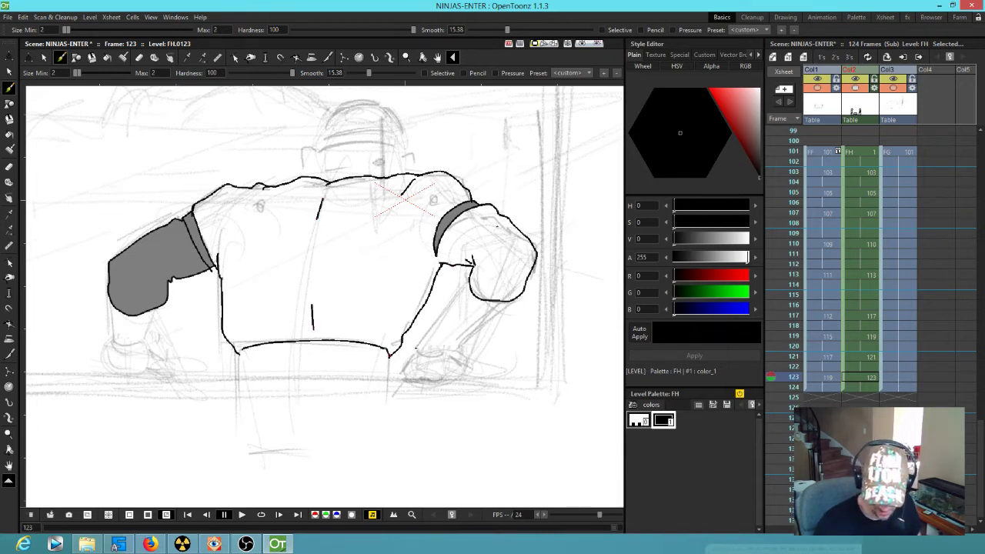
{"action": "left_click_drag", "start_coordinate": [238, 350], "coordinate": [239, 439]}
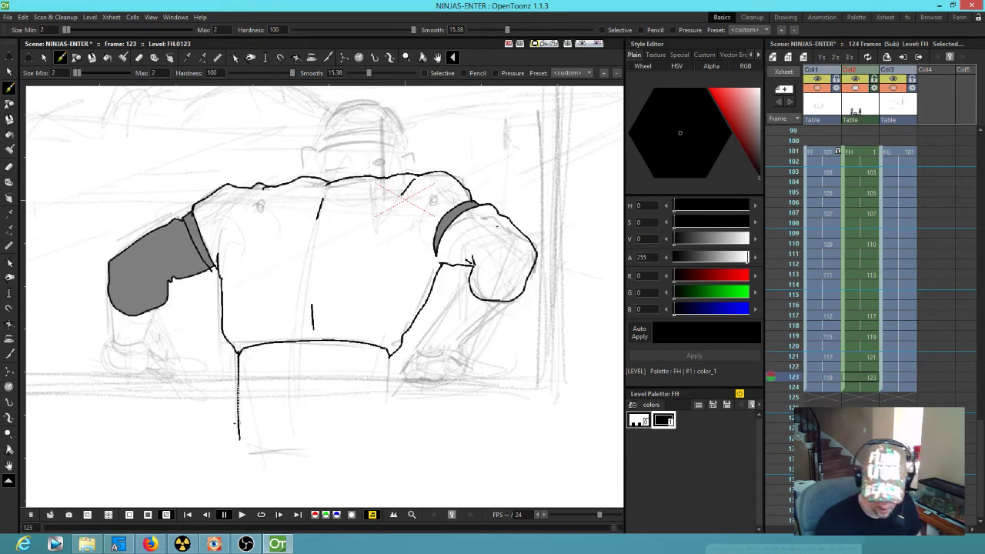
{"action": "left_click_drag", "start_coordinate": [239, 420], "coordinate": [381, 417]}
{"action": "left_click_drag", "start_coordinate": [388, 354], "coordinate": [384, 418]}
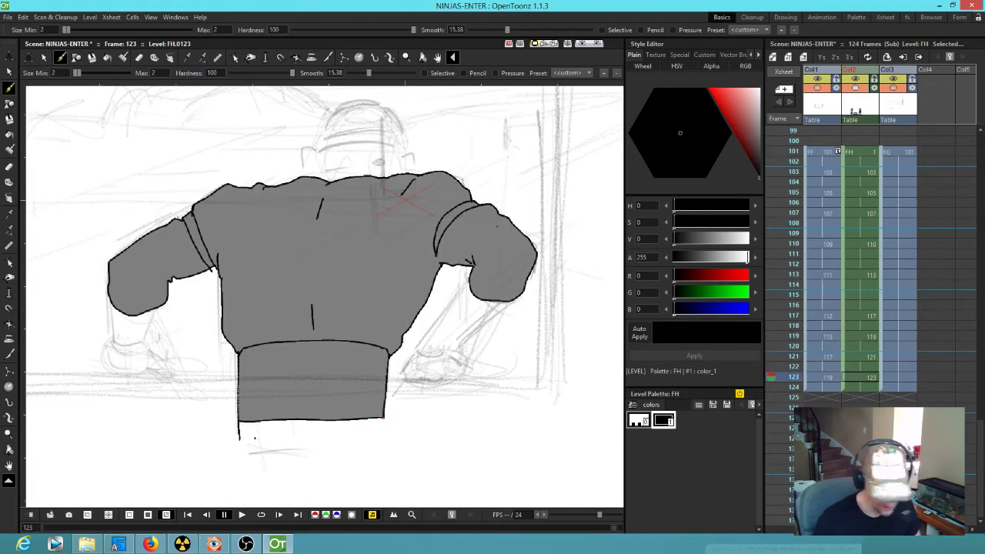
Step: Erase the line end sticking out below the sash's lower left corner on frame 123
{"action": "key", "text": "a"}
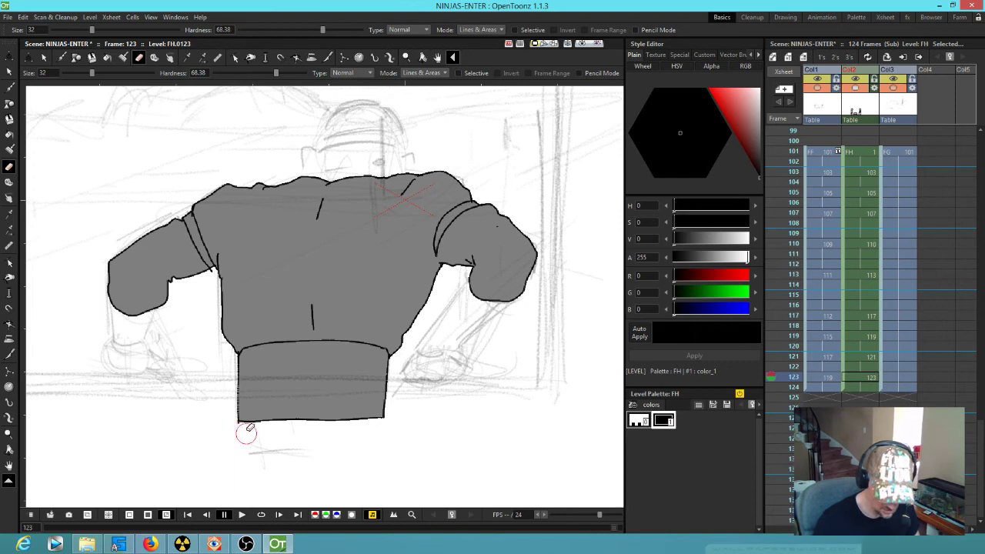
{"action": "left_click_drag", "start_coordinate": [256, 423], "coordinate": [230, 432]}
{"action": "key", "text": "b"}
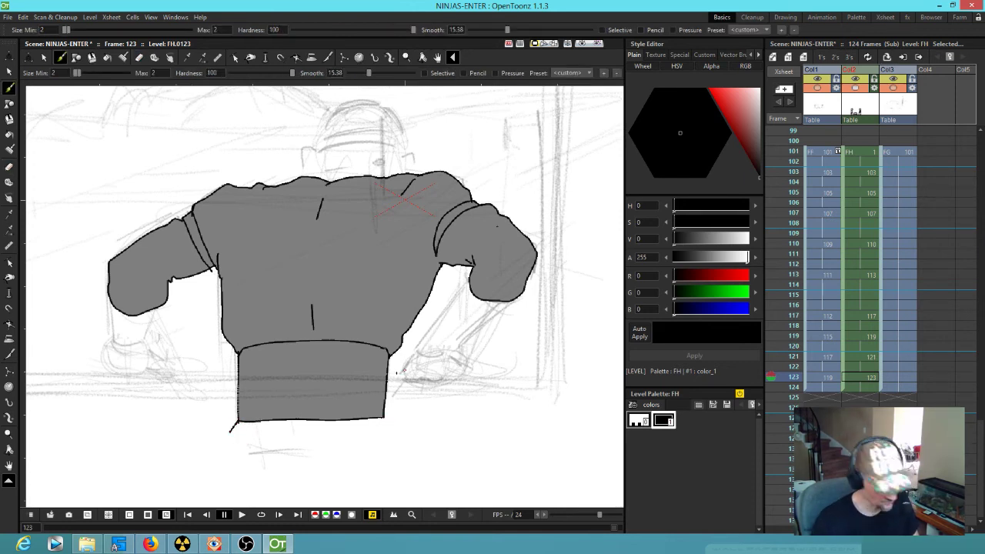
Step: Undo the last hip stroke and ink the left side of the hips down to the camera frame's lower edge on frame 123
{"action": "left_click_drag", "start_coordinate": [401, 376], "coordinate": [387, 292]}
{"action": "key", "text": "comma"}
{"action": "key", "text": "period"}
{"action": "key", "text": "ctrl+z"}
{"action": "left_click_drag", "start_coordinate": [221, 347], "coordinate": [220, 373]}
{"action": "left_click_drag", "start_coordinate": [219, 414], "coordinate": [233, 462]}
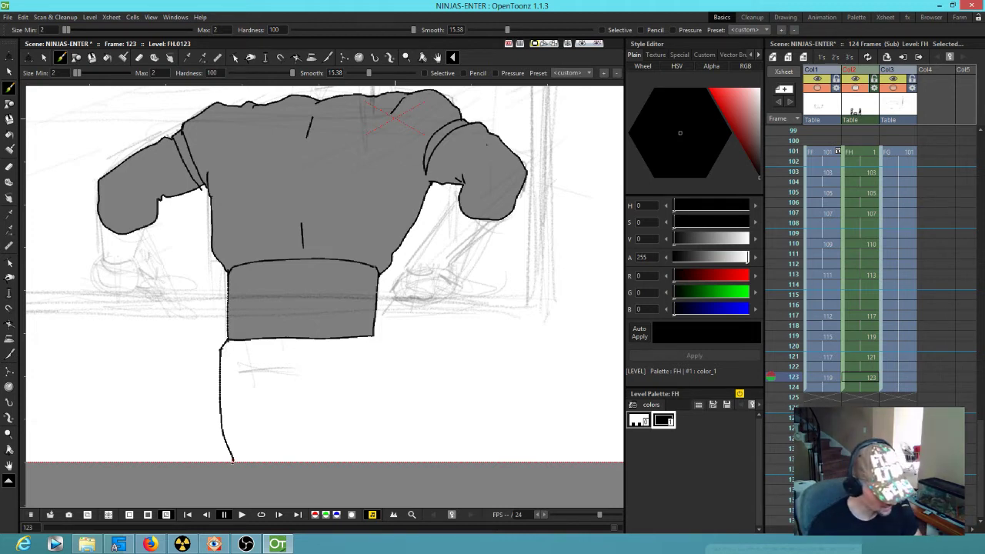
Step: Ink the seat crease and the right side of the hips on frame 123, checking them against frame 121
{"action": "key", "text": "comma"}
{"action": "key", "text": "period"}
{"action": "left_click_drag", "start_coordinate": [257, 428], "coordinate": [297, 432]}
{"action": "key", "text": "comma"}
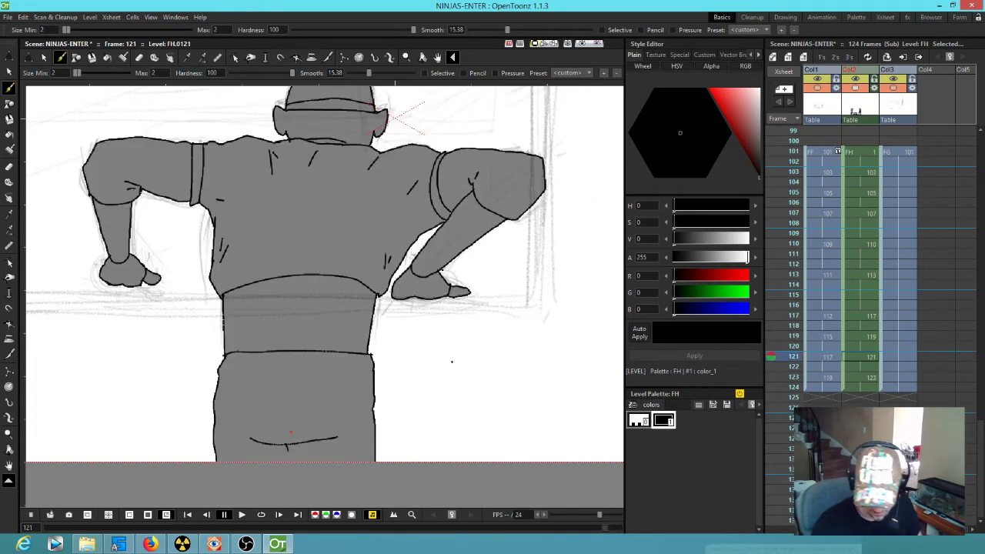
{"action": "key", "text": "period"}
{"action": "left_click_drag", "start_coordinate": [375, 338], "coordinate": [389, 462]}
{"action": "key", "text": "comma"}
{"action": "key", "text": "period"}
Step: Ink both ears, the neck sides and the rounded head outline on frame 123, using frame 121 as reference
{"action": "left_click_drag", "start_coordinate": [323, 184], "coordinate": [309, 293]}
{"action": "key", "text": "comma"}
{"action": "key", "text": "period"}
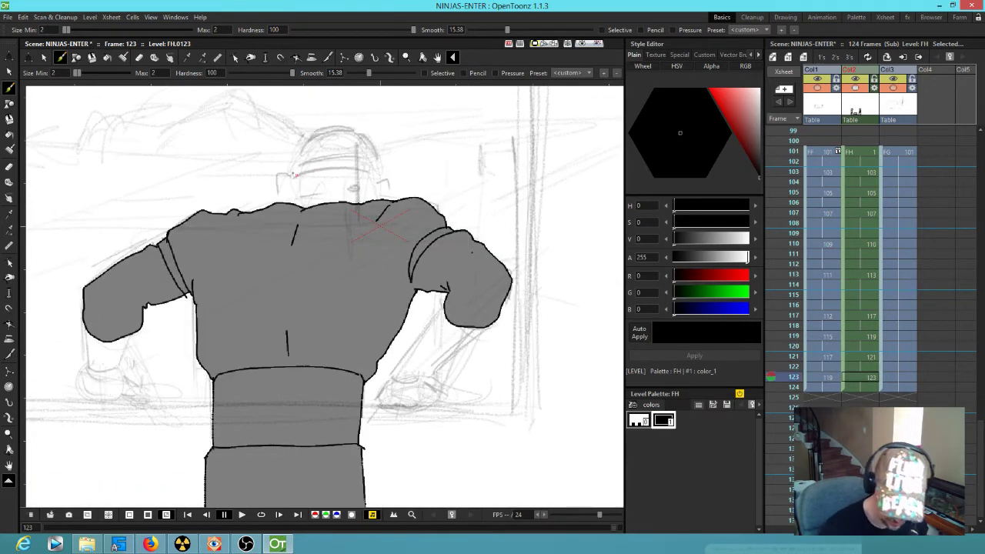
{"action": "mouse_move", "coordinate": [289, 178]}
{"action": "left_mouse_down"}
{"action": "mouse_move", "coordinate": [278, 182]}
{"action": "mouse_move", "coordinate": [279, 198]}
{"action": "mouse_move", "coordinate": [293, 205]}
{"action": "left_mouse_up"}
{"action": "key", "text": "comma"}
{"action": "key", "text": "period"}
{"action": "mouse_move", "coordinate": [290, 166]}
{"action": "left_mouse_down"}
{"action": "mouse_move", "coordinate": [325, 129]}
{"action": "mouse_move", "coordinate": [352, 132]}
{"action": "mouse_move", "coordinate": [375, 176]}
{"action": "mouse_move", "coordinate": [386, 179]}
{"action": "mouse_move", "coordinate": [374, 202]}
{"action": "left_mouse_up"}
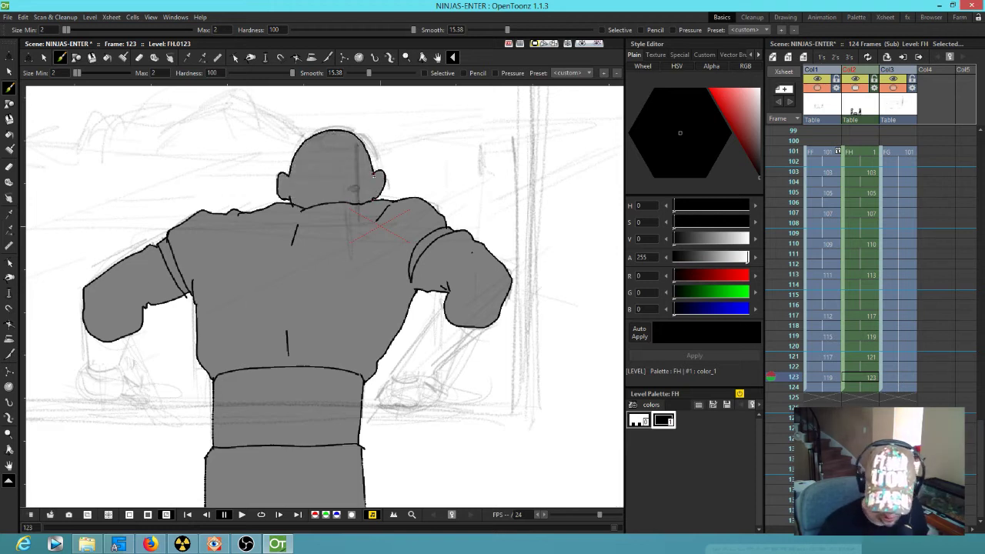
Step: Ink the two curved headband lines across the back of the head on frame 123
{"action": "key", "text": "Up"}
{"action": "key", "text": "Up"}
{"action": "key", "text": "Down"}
{"action": "key", "text": "Down"}
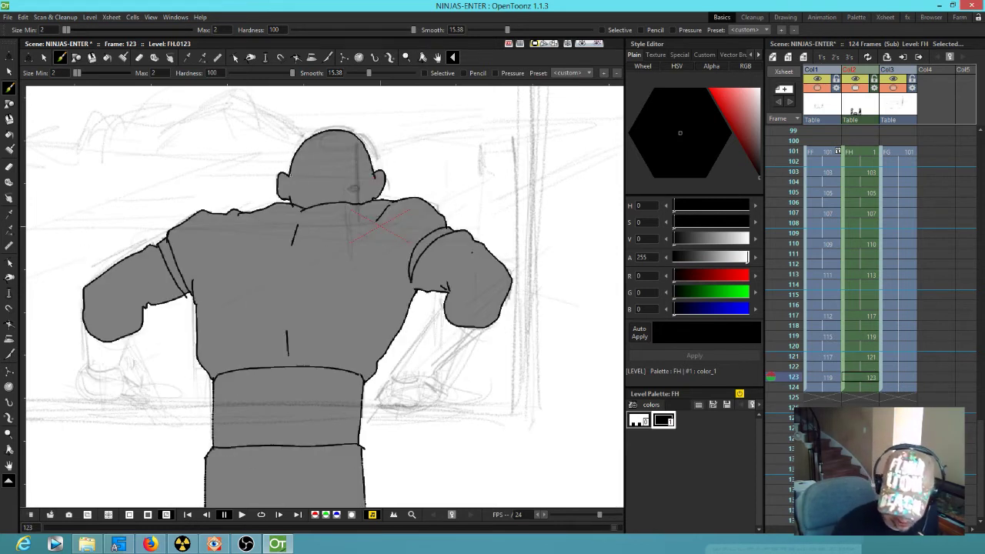
{"action": "mouse_move", "coordinate": [291, 175]}
{"action": "left_mouse_down"}
{"action": "mouse_move", "coordinate": [374, 176]}
{"action": "mouse_move", "coordinate": [333, 164]}
{"action": "mouse_move", "coordinate": [288, 173]}
{"action": "left_mouse_up"}
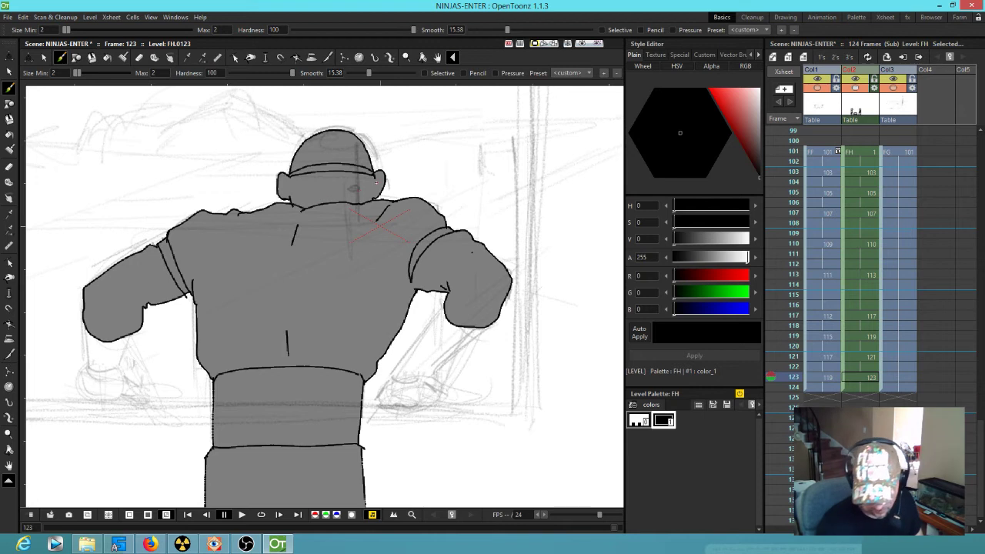
Step: Flip between frames 121 and 123 to compare the inked poses
{"action": "key", "text": "comma"}
{"action": "key", "text": "period"}
{"action": "key", "text": "period"}
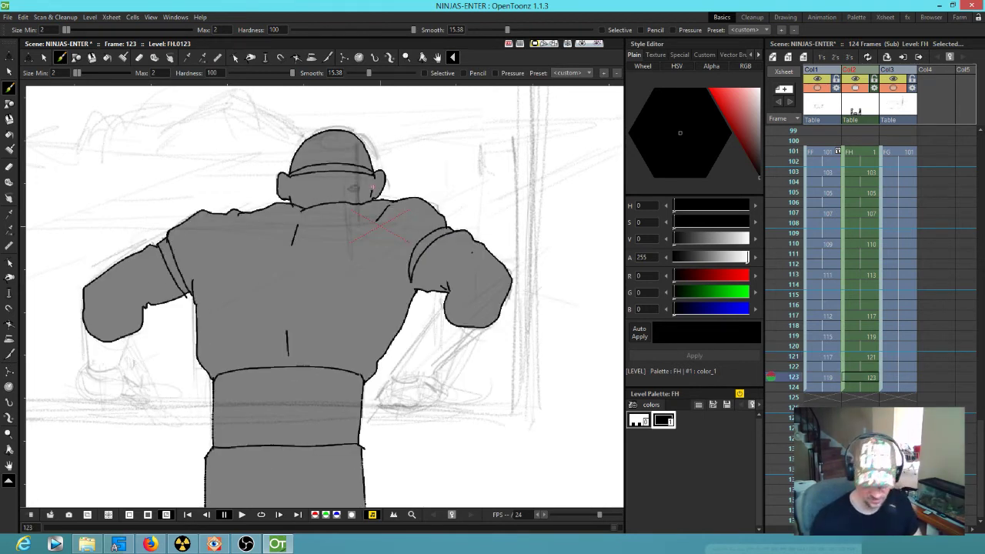
{"action": "key", "text": "comma"}
{"action": "key", "text": "comma"}
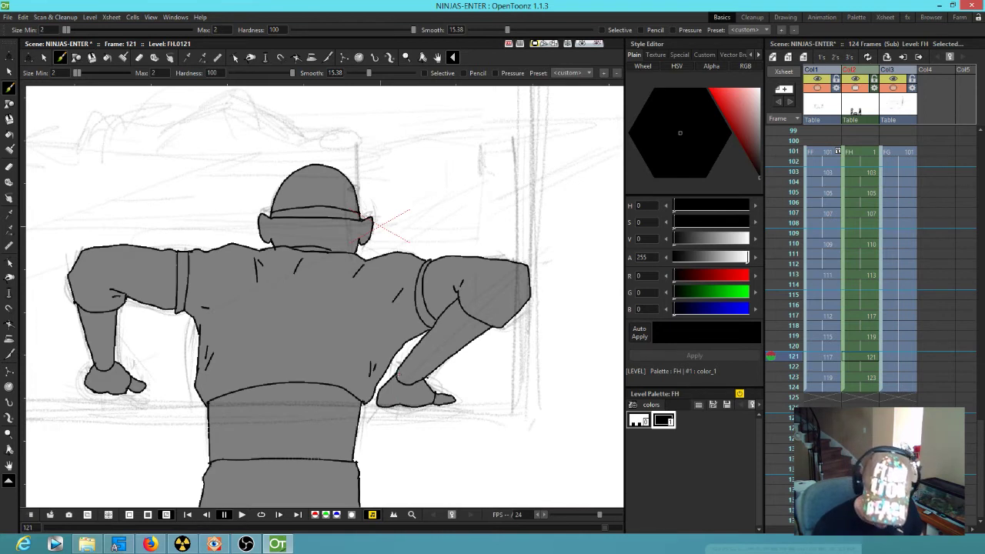
{"action": "key", "text": "period"}
{"action": "key", "text": "comma"}
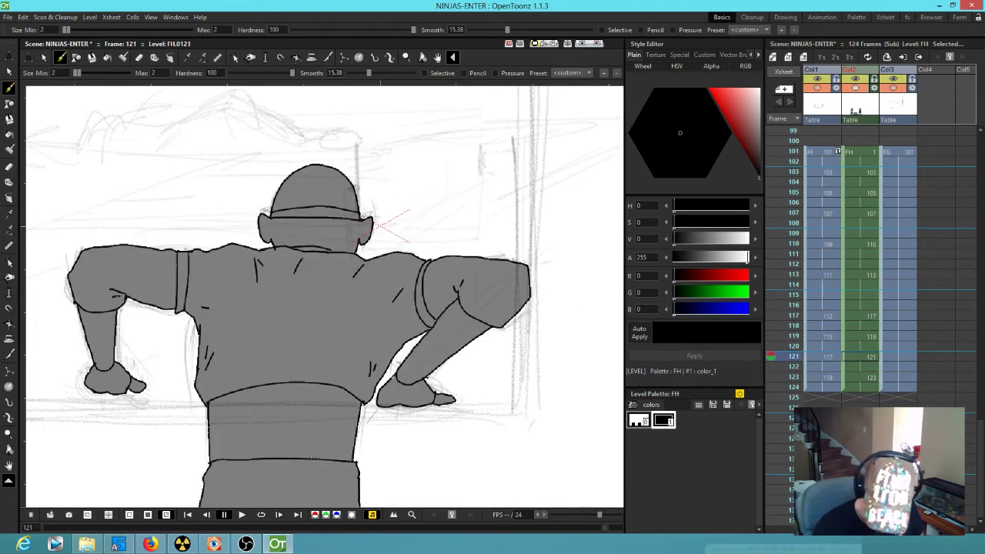
Step: Ink the outline of the right hand resting on the ledge on frame 123, checking it against frame 121
{"action": "key", "text": "period"}
{"action": "key", "text": "comma"}
{"action": "key", "text": "period"}
{"action": "mouse_move", "coordinate": [379, 392]}
{"action": "left_mouse_down"}
{"action": "mouse_move", "coordinate": [408, 392]}
{"action": "mouse_move", "coordinate": [393, 403]}
{"action": "mouse_move", "coordinate": [464, 399]}
{"action": "left_mouse_up"}
{"action": "key", "text": "comma"}
{"action": "key", "text": "period"}
{"action": "key", "text": "comma"}
{"action": "key", "text": "period"}
{"action": "key", "text": "comma"}
{"action": "key", "text": "period"}
{"action": "left_click_drag", "start_coordinate": [459, 394], "coordinate": [424, 378]}
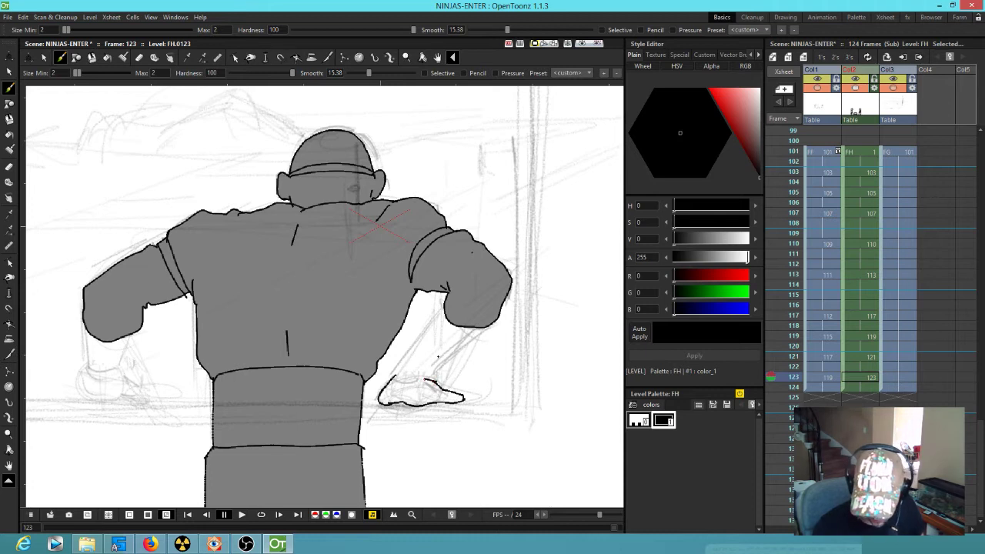
Step: Ink both edges of the right forearm from the wrist to the elbow on frame 123, redoing the inner edge once
{"action": "mouse_move", "coordinate": [393, 378]}
{"action": "left_mouse_down"}
{"action": "mouse_move", "coordinate": [424, 382]}
{"action": "mouse_move", "coordinate": [413, 354]}
{"action": "mouse_move", "coordinate": [445, 311]}
{"action": "left_mouse_up"}
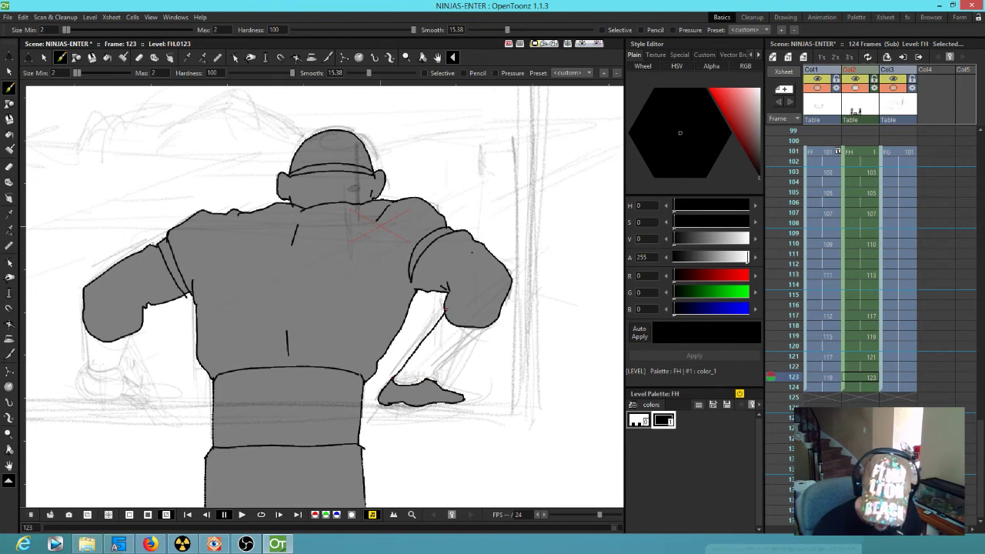
{"action": "key", "text": "ctrl+z"}
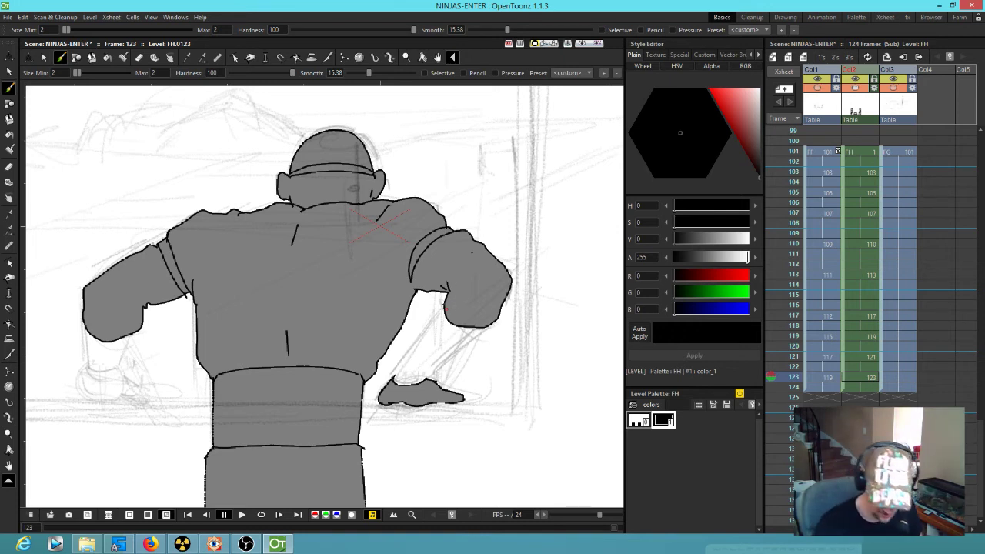
{"action": "left_click_drag", "start_coordinate": [396, 375], "coordinate": [444, 305]}
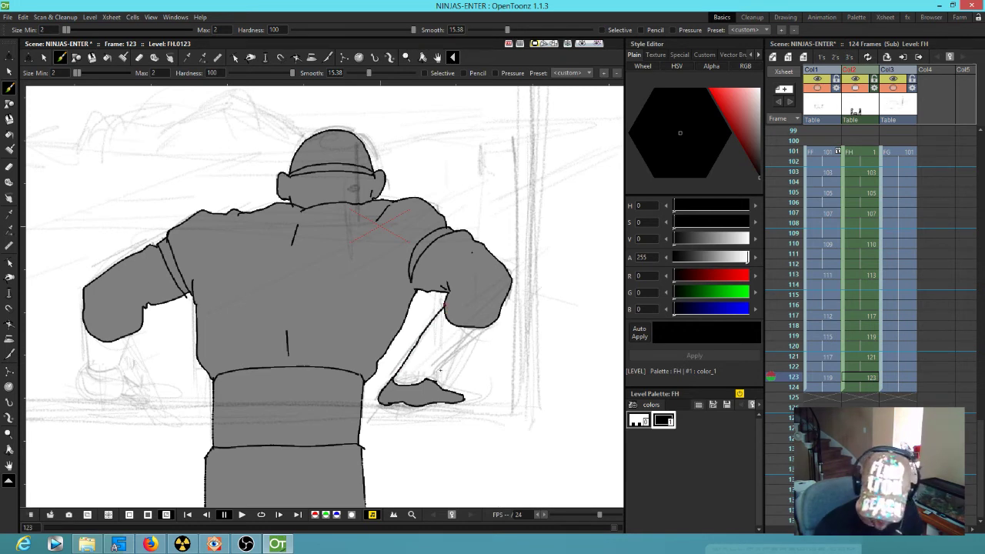
{"action": "left_click_drag", "start_coordinate": [426, 377], "coordinate": [485, 327]}
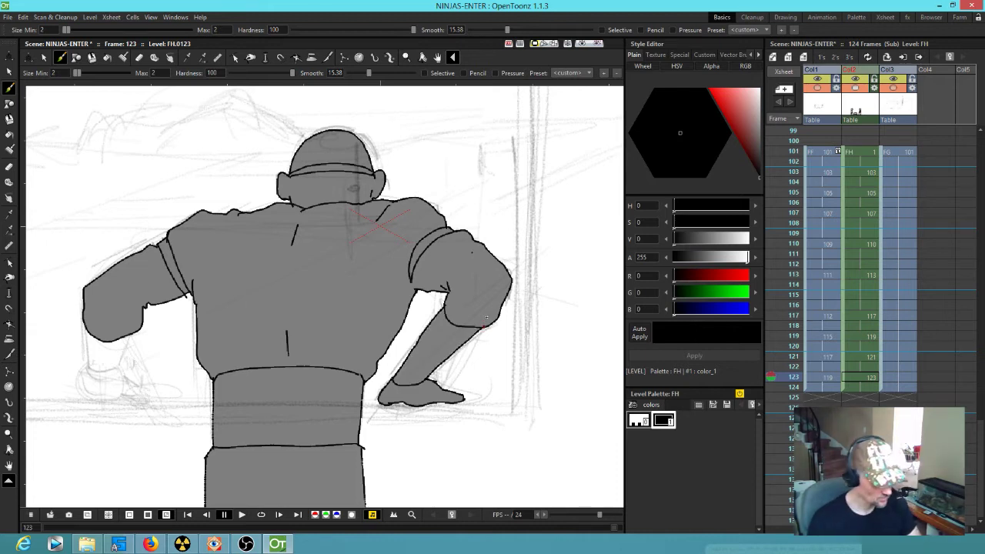
{"action": "key", "text": "comma"}
{"action": "key", "text": "period"}
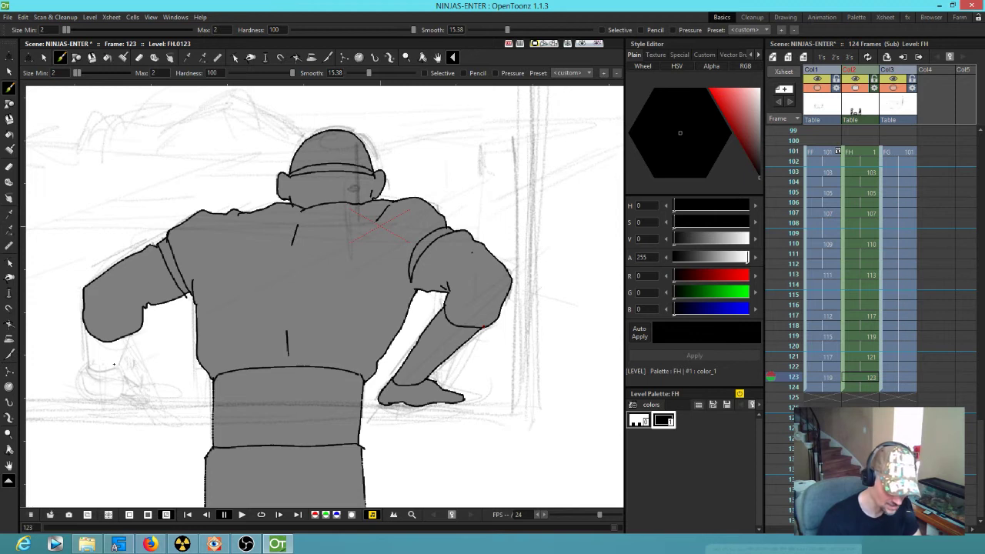
Step: Ink the outer edge of the left hand on frame 123, using frames 119 and 121 as reference
{"action": "key", "text": "comma"}
{"action": "key", "text": "comma"}
{"action": "key", "text": "comma"}
{"action": "key", "text": "comma"}
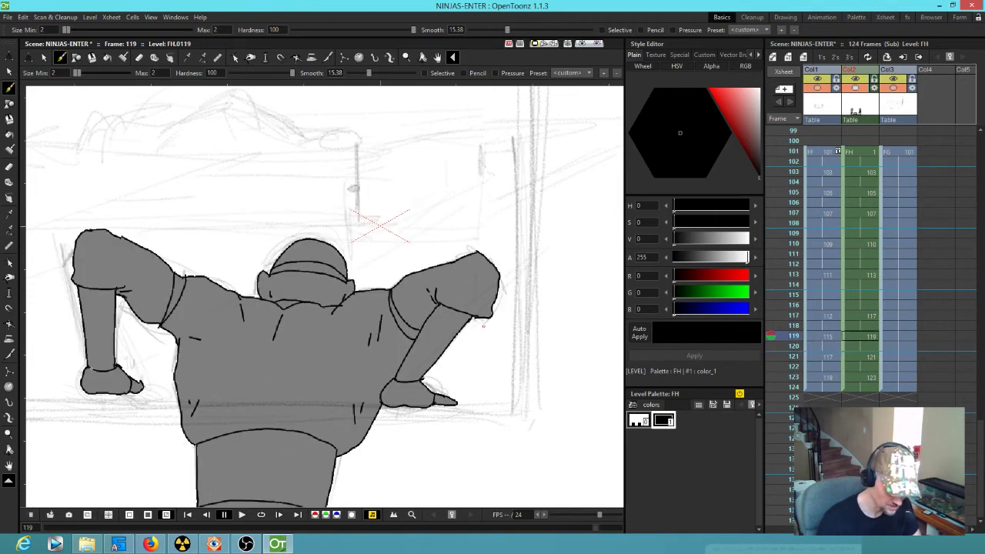
{"action": "key", "text": "period"}
{"action": "key", "text": "period"}
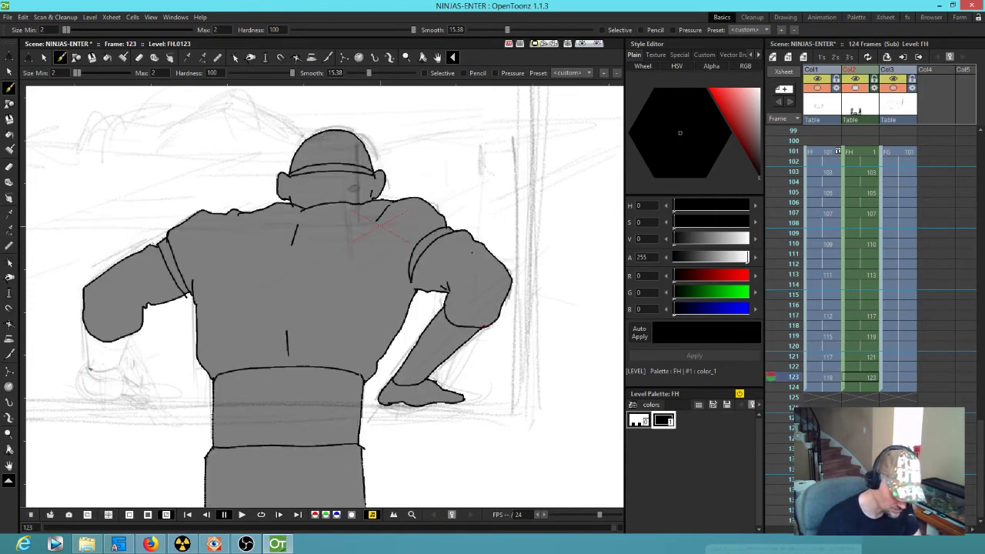
{"action": "left_click_drag", "start_coordinate": [88, 372], "coordinate": [86, 391]}
{"action": "key", "text": "comma"}
{"action": "key", "text": "period"}
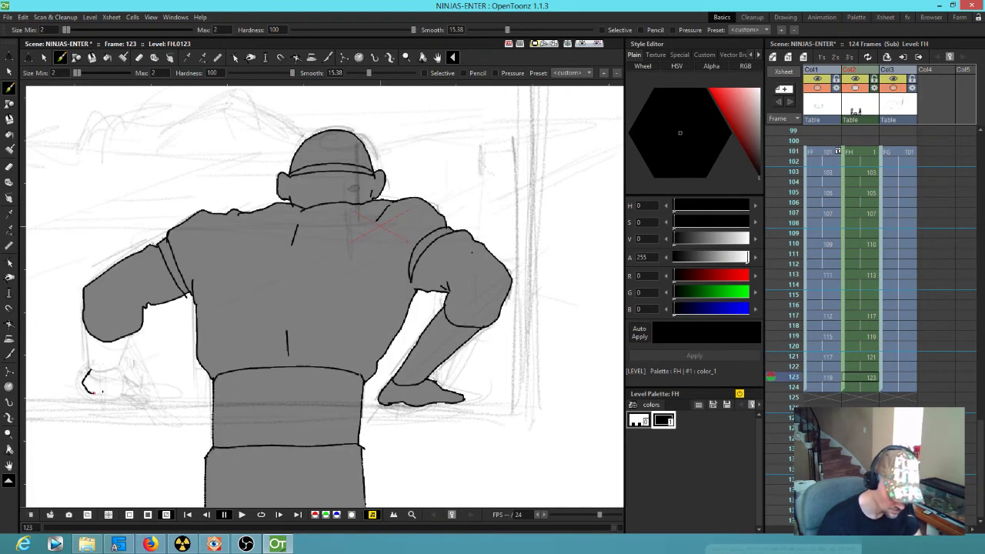
Step: Close the left fist on frame 123 by inking its underside, inner edge and top, comparing with frame 121
{"action": "left_click_drag", "start_coordinate": [117, 394], "coordinate": [136, 376]}
{"action": "key", "text": "comma"}
{"action": "key", "text": "period"}
{"action": "key", "text": "comma"}
{"action": "key", "text": "period"}
{"action": "key", "text": "comma"}
{"action": "key", "text": "period"}
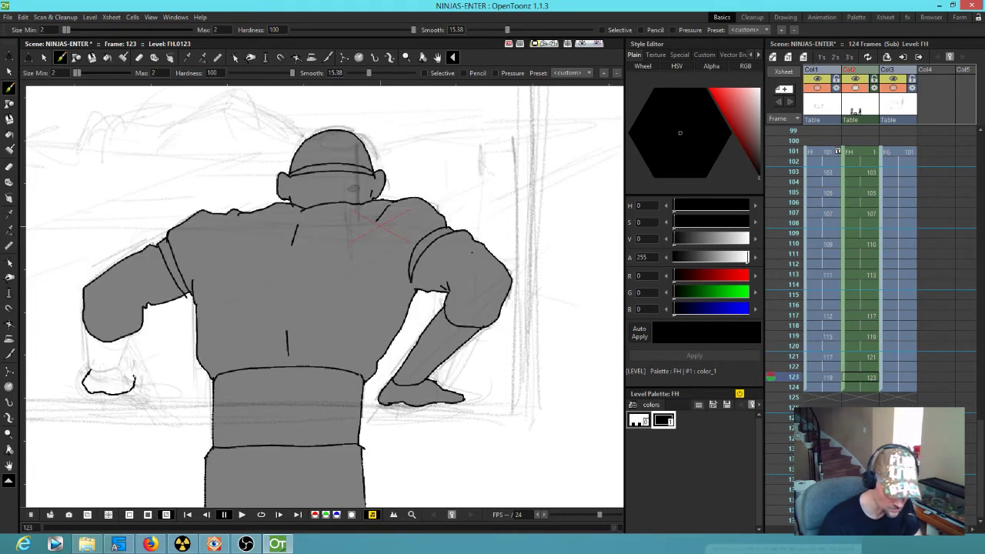
{"action": "key", "text": "comma"}
{"action": "key", "text": "period"}
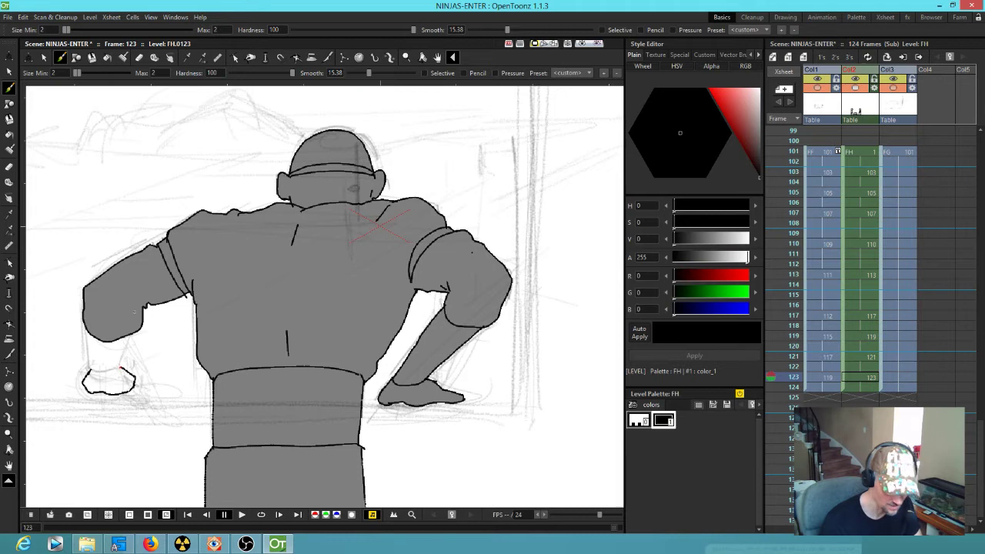
Step: Ink both sides of the left forearm and the wrist line joining it to the fist on frame 123
{"action": "left_click_drag", "start_coordinate": [131, 333], "coordinate": [120, 363]}
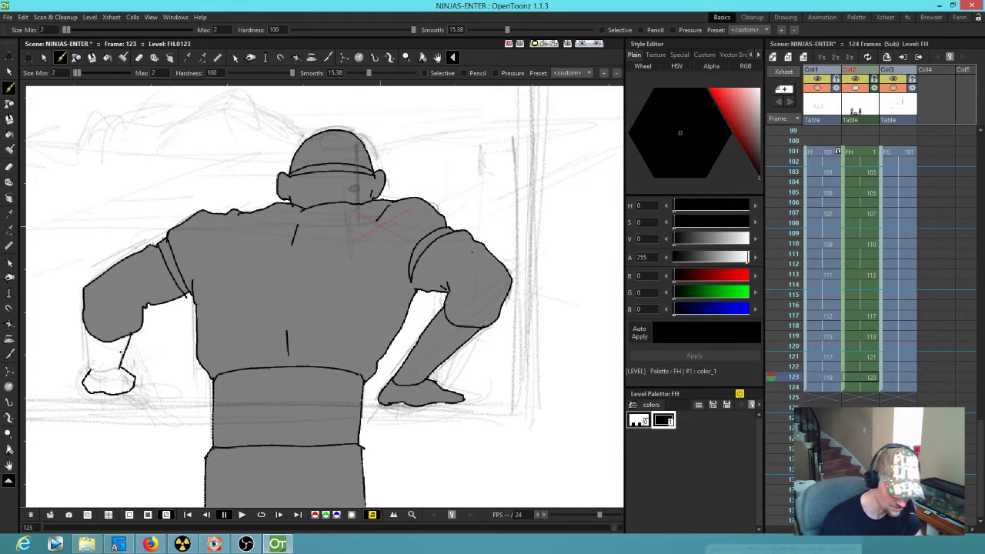
{"action": "key", "text": "comma"}
{"action": "key", "text": "period"}
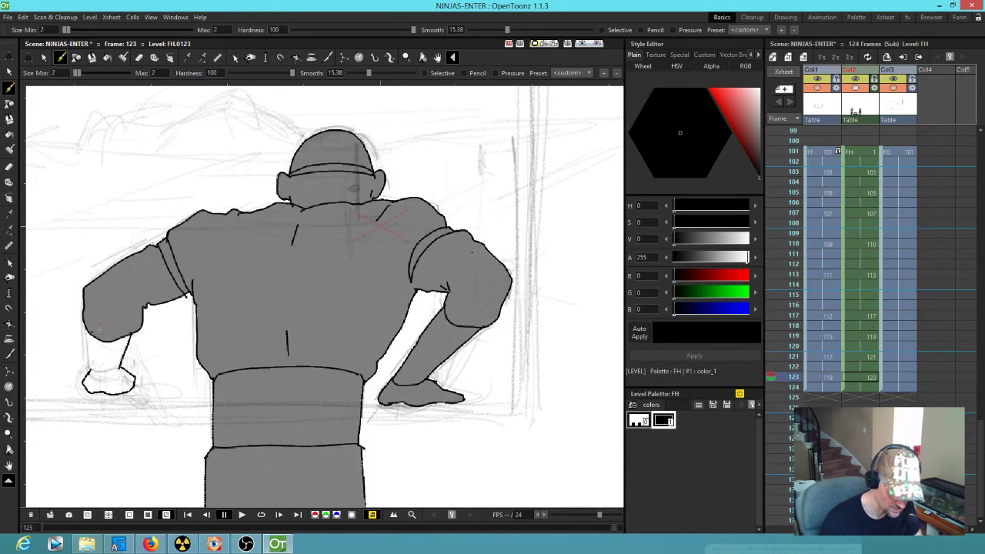
{"action": "mouse_move", "coordinate": [90, 341]}
{"action": "left_mouse_down"}
{"action": "mouse_move", "coordinate": [99, 372]}
{"action": "mouse_move", "coordinate": [119, 365]}
{"action": "left_mouse_up"}
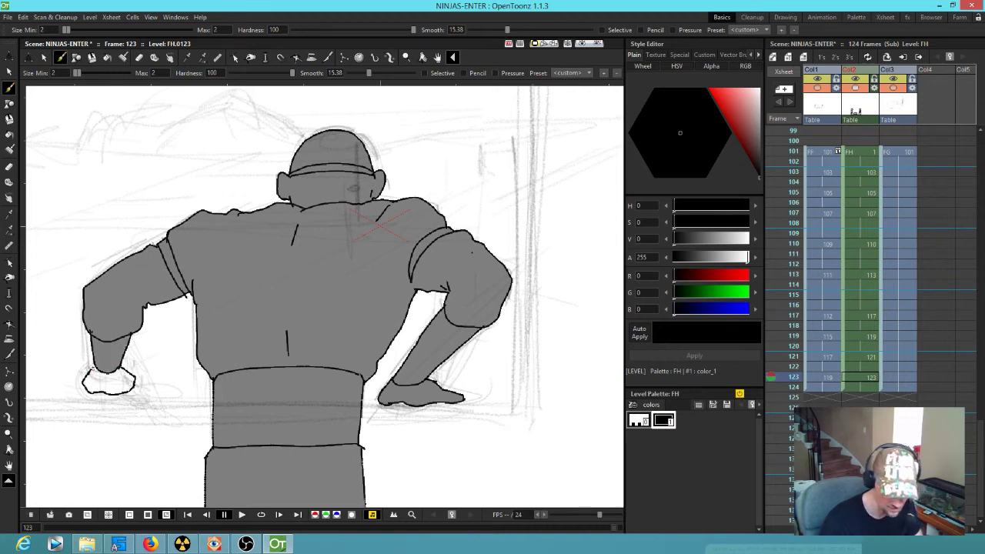
{"action": "key", "text": "comma"}
{"action": "key", "text": "period"}
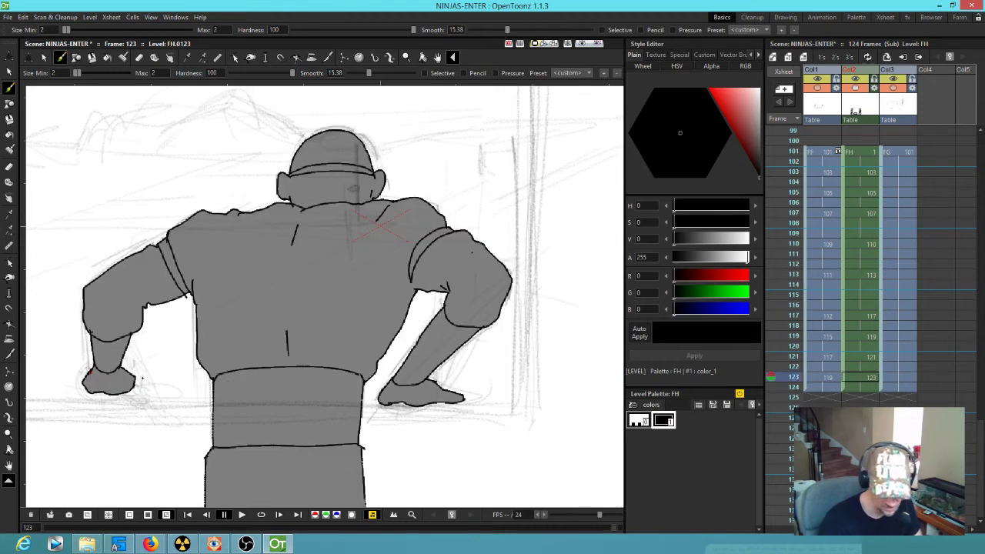
Step: Ink the left thumb on frame 123 and flip through the previous drawings to compare the hand
{"action": "left_click_drag", "start_coordinate": [133, 376], "coordinate": [151, 383]}
{"action": "key", "text": "comma"}
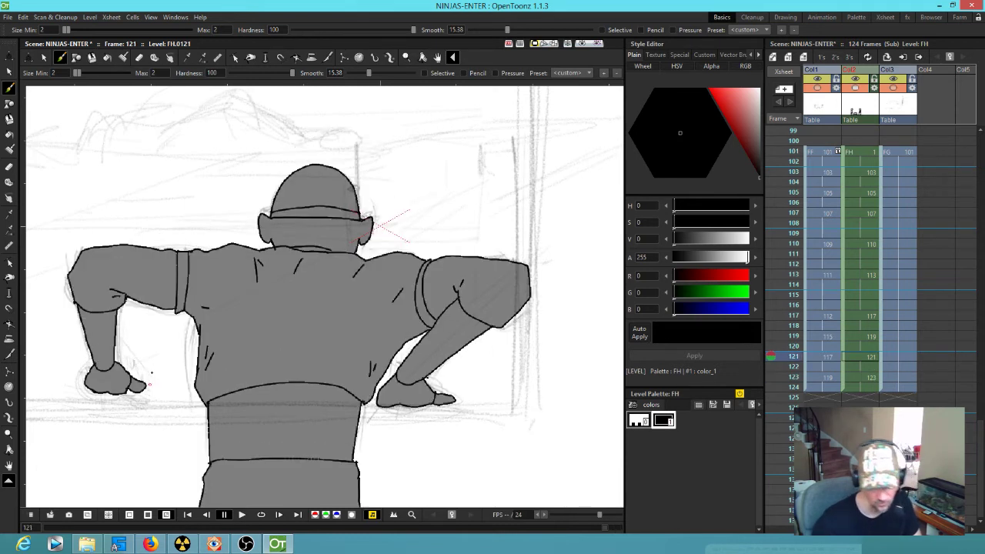
{"action": "key", "text": "period"}
{"action": "key", "text": "comma"}
{"action": "key", "text": "period"}
{"action": "key", "text": "comma"}
{"action": "key", "text": "comma"}
{"action": "key", "text": "period"}
{"action": "key", "text": "period"}
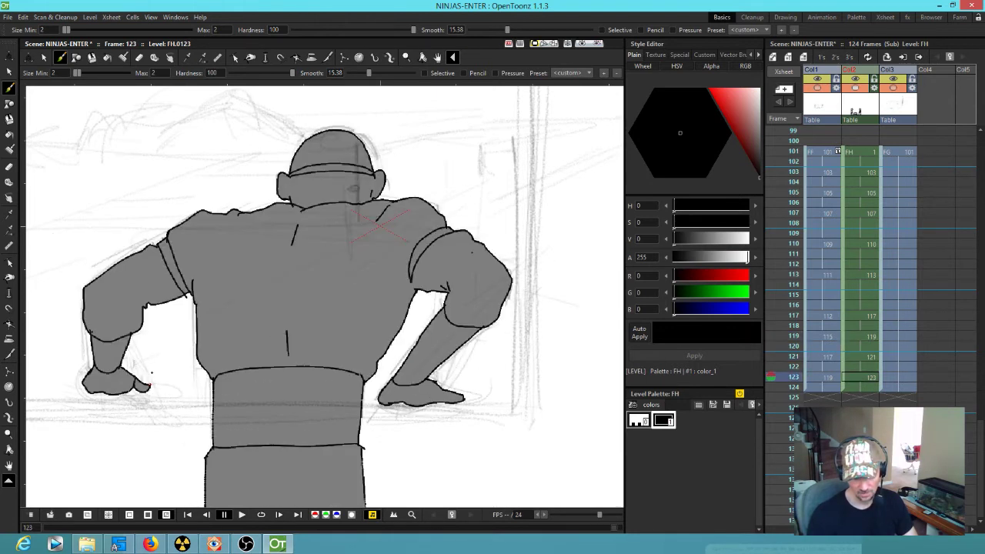
Step: Add short fold lines around the left elbow on frame 123, using frame 121 as reference
{"action": "left_click_drag", "start_coordinate": [136, 308], "coordinate": [121, 305]}
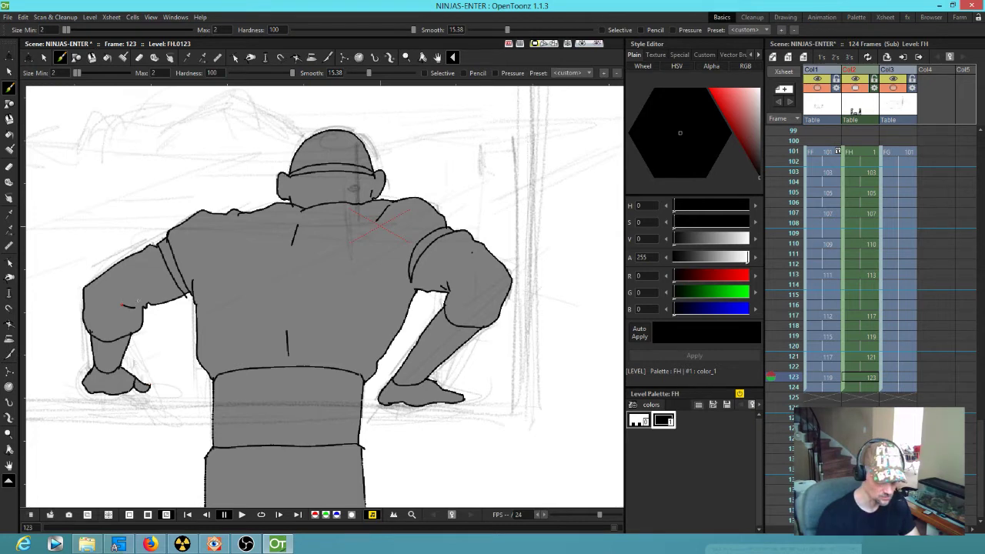
{"action": "key", "text": "comma"}
{"action": "key", "text": "period"}
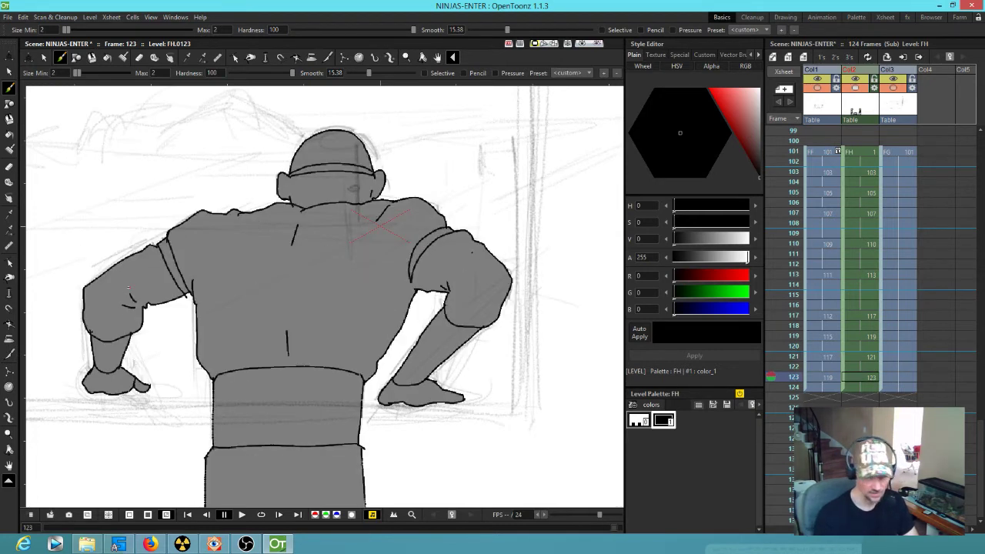
{"action": "left_click_drag", "start_coordinate": [90, 299], "coordinate": [93, 311]}
{"action": "key", "text": "comma"}
{"action": "key", "text": "period"}
{"action": "key", "text": "comma"}
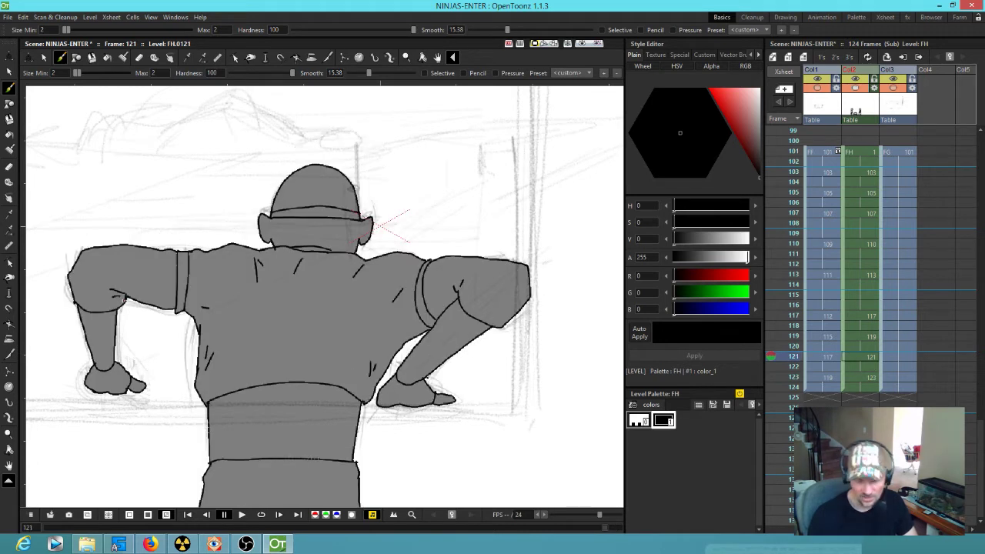
Step: Add short fold lines at the right elbow and beside the right armpit on frame 123
{"action": "key", "text": "period"}
{"action": "left_click_drag", "start_coordinate": [497, 286], "coordinate": [489, 295]}
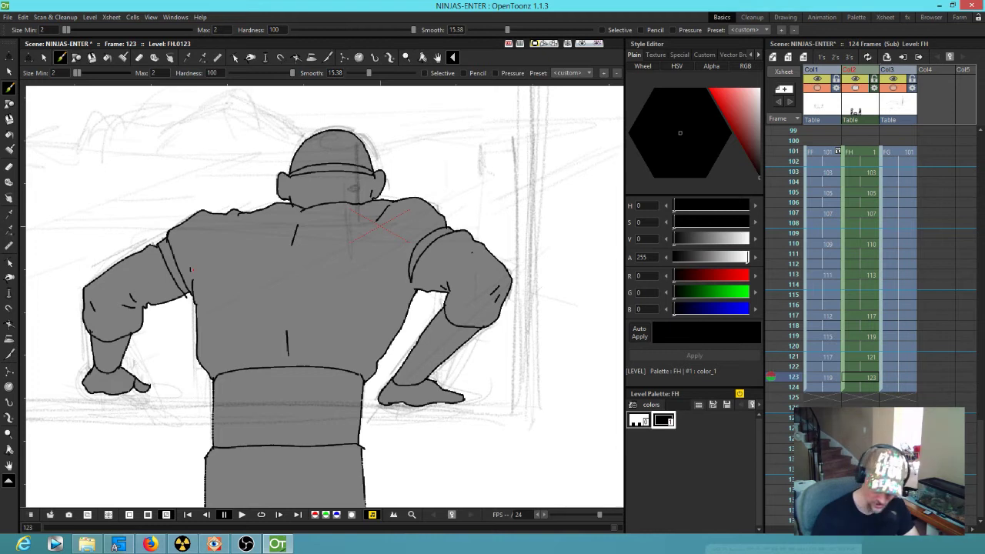
{"action": "left_click_drag", "start_coordinate": [403, 257], "coordinate": [399, 278]}
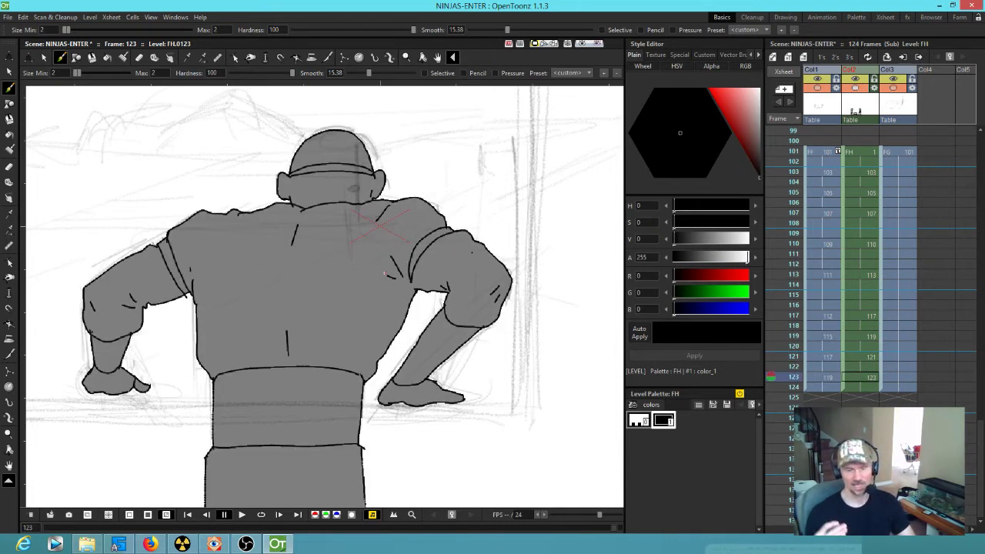
Step: Erase the ninja's head, including the headband, on frame 113 with the size 32 eraser
{"action": "key", "text": "comma"}
{"action": "key", "text": "comma"}
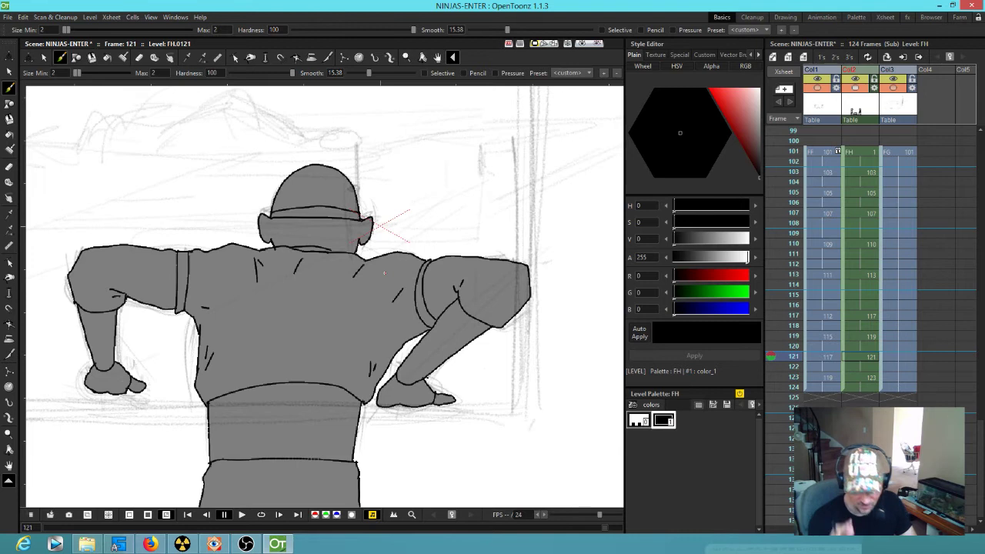
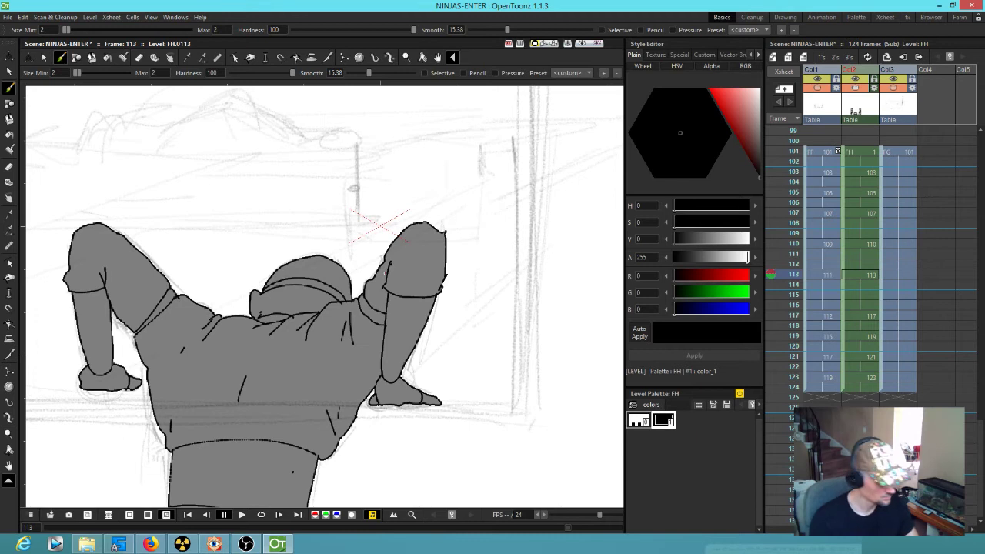
{"action": "key", "text": "e"}
{"action": "mouse_move", "coordinate": [293, 271]}
{"action": "left_mouse_down"}
{"action": "mouse_move", "coordinate": [319, 255]}
{"action": "mouse_move", "coordinate": [330, 275]}
{"action": "mouse_move", "coordinate": [337, 269]}
{"action": "mouse_move", "coordinate": [279, 260]}
{"action": "mouse_move", "coordinate": [255, 298]}
{"action": "mouse_move", "coordinate": [332, 277]}
{"action": "mouse_move", "coordinate": [335, 288]}
{"action": "mouse_move", "coordinate": [346, 277]}
{"action": "mouse_move", "coordinate": [341, 269]}
{"action": "mouse_move", "coordinate": [300, 281]}
{"action": "mouse_move", "coordinate": [307, 273]}
{"action": "left_mouse_up"}
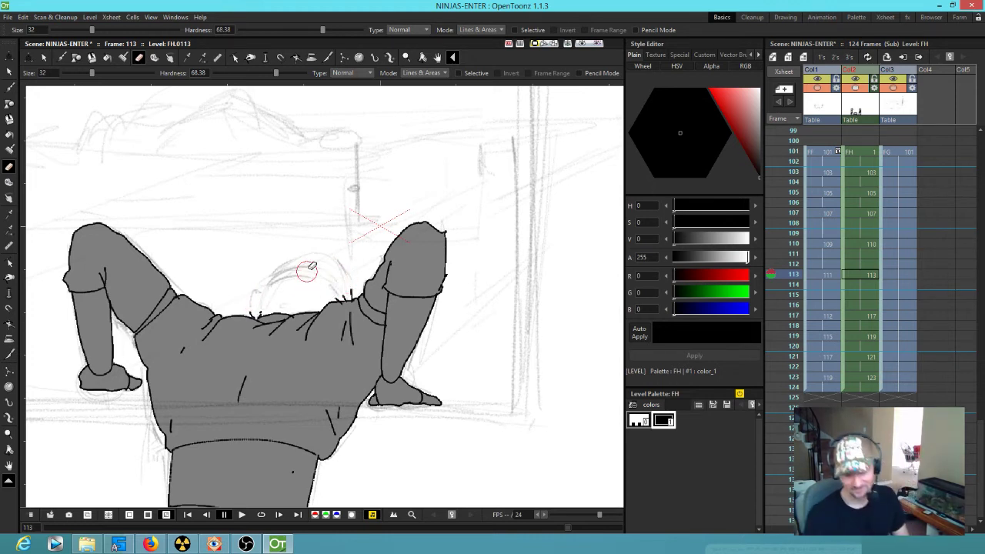
Step: Ink a new rounded top outline for the head on frame 113, using frame 110 as reference
{"action": "key", "text": "b"}
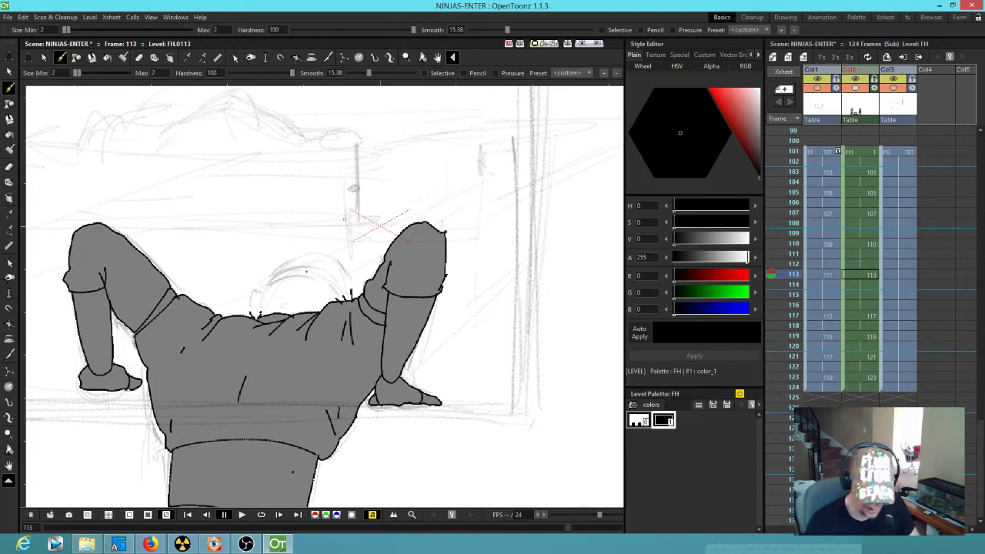
{"action": "key", "text": "comma"}
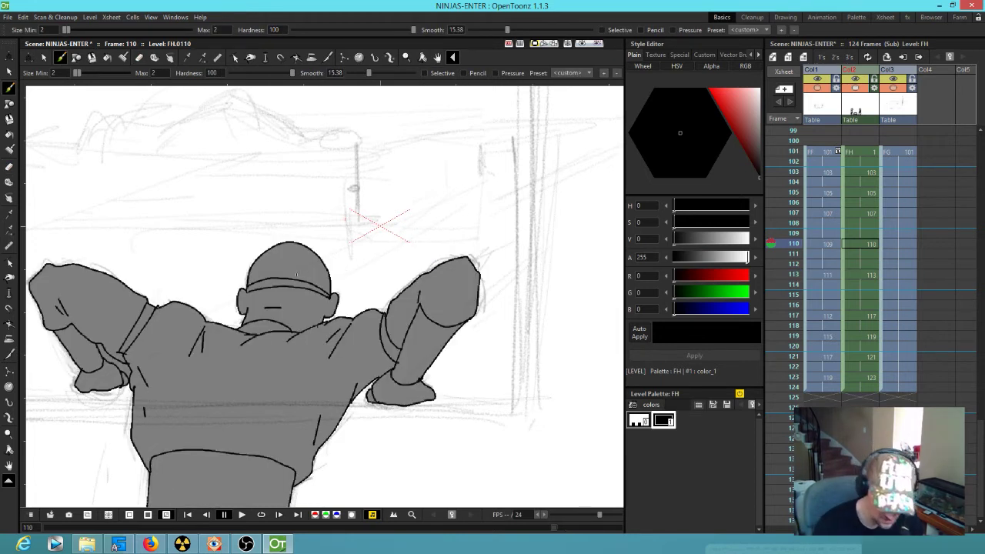
{"action": "key", "text": "period"}
{"action": "key", "text": "comma"}
{"action": "key", "text": "period"}
{"action": "mouse_move", "coordinate": [269, 286]}
{"action": "left_mouse_down"}
{"action": "mouse_move", "coordinate": [280, 267]}
{"action": "mouse_move", "coordinate": [314, 252]}
{"action": "mouse_move", "coordinate": [338, 260]}
{"action": "mouse_move", "coordinate": [351, 299]}
{"action": "left_mouse_up"}
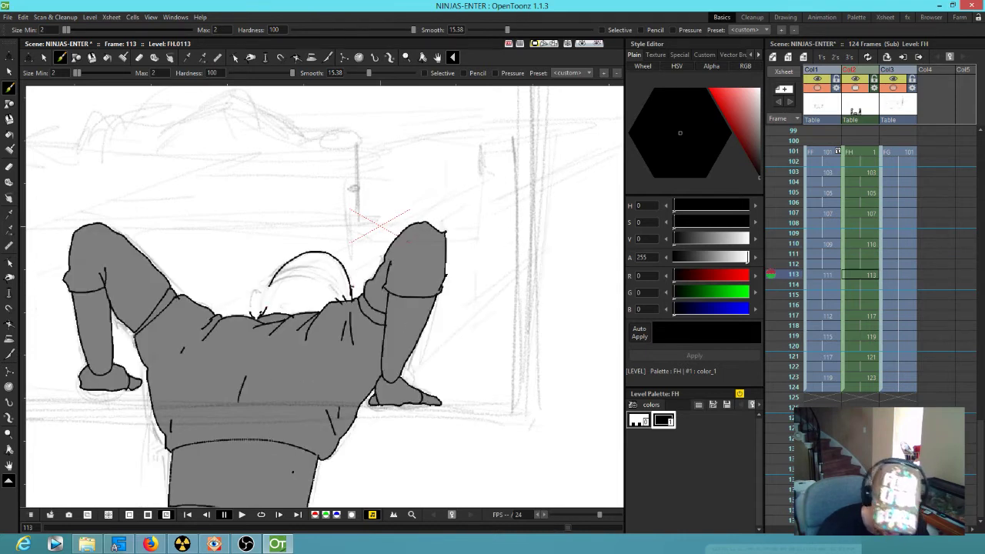
Step: Ink the left ear and the neck edge below it on frame 113, comparing with frame 110
{"action": "key", "text": "comma"}
{"action": "key", "text": "period"}
{"action": "left_click_drag", "start_coordinate": [268, 281], "coordinate": [262, 308]}
{"action": "left_click", "coordinate": [274, 299]}
{"action": "key", "text": "comma"}
{"action": "key", "text": "period"}
{"action": "key", "text": "comma"}
{"action": "key", "text": "period"}
Step: Ink the two curved headband lines across the back of the head on frame 113
{"action": "left_click_drag", "start_coordinate": [270, 287], "coordinate": [353, 300]}
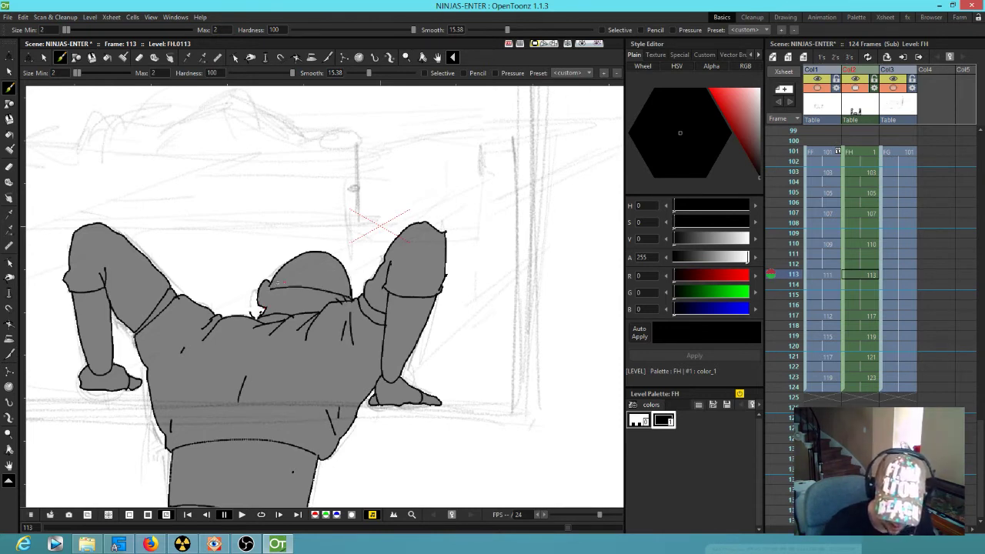
{"action": "mouse_move", "coordinate": [274, 281]}
{"action": "left_mouse_down"}
{"action": "mouse_move", "coordinate": [322, 279]}
{"action": "mouse_move", "coordinate": [352, 293]}
{"action": "left_mouse_up"}
{"action": "key", "text": "comma"}
{"action": "key", "text": "period"}
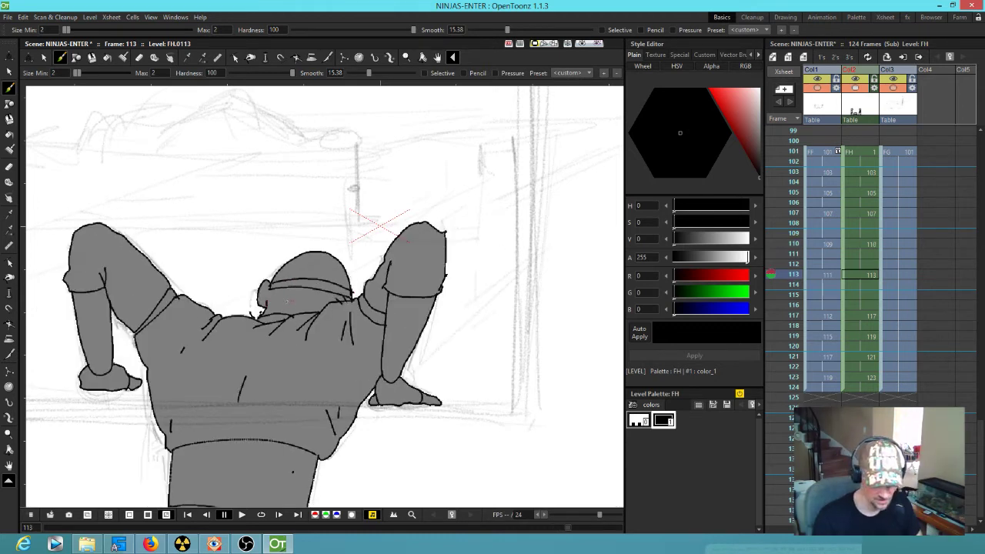
Step: Ink a short crease below the headband on frame 113, matching the one on frame 110
{"action": "key", "text": "comma"}
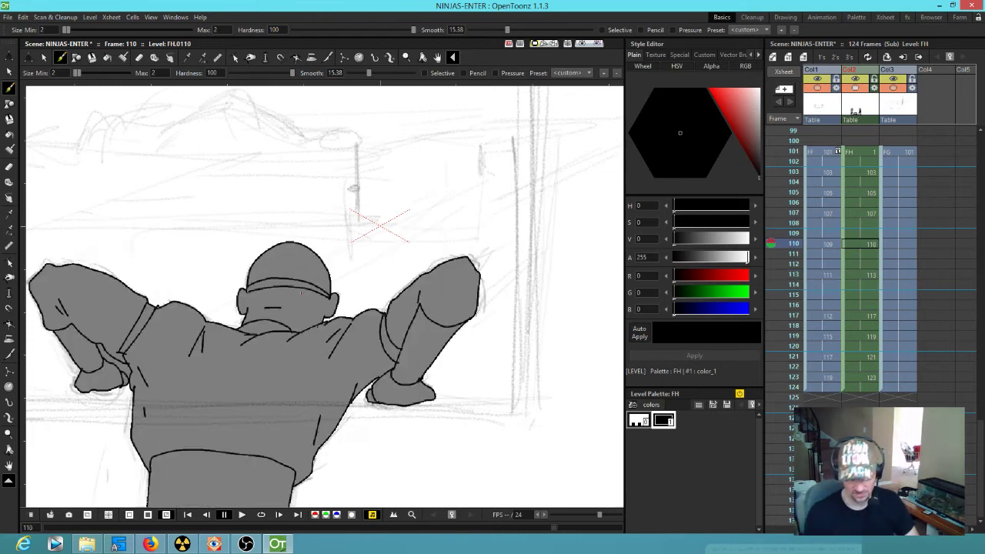
{"action": "key", "text": "period"}
{"action": "key", "text": "comma"}
{"action": "key", "text": "period"}
{"action": "key", "text": "comma"}
{"action": "key", "text": "period"}
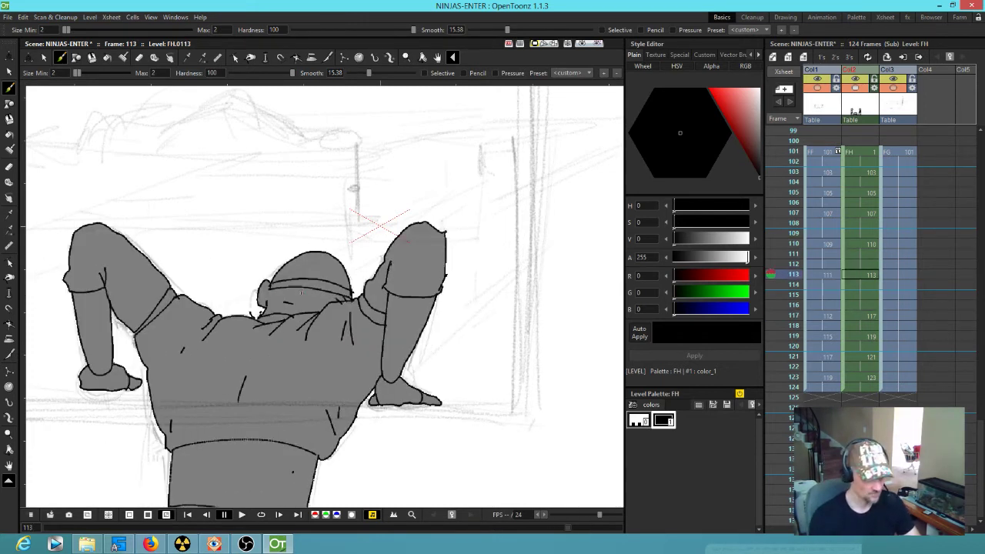
Step: Erase the leftover line bits between the left ear and the shoulder on frame 113 with a size 9 eraser
{"action": "scroll", "coordinate": [258, 310], "scroll_direction": "up", "scroll_amount": 8}
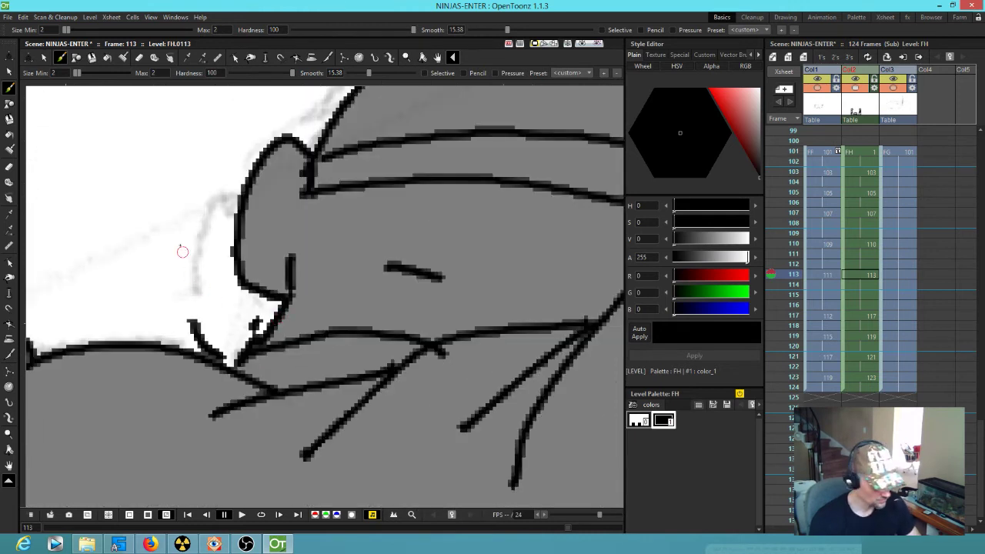
{"action": "key", "text": "e"}
{"action": "left_click_drag", "start_coordinate": [94, 29], "coordinate": [65, 30]}
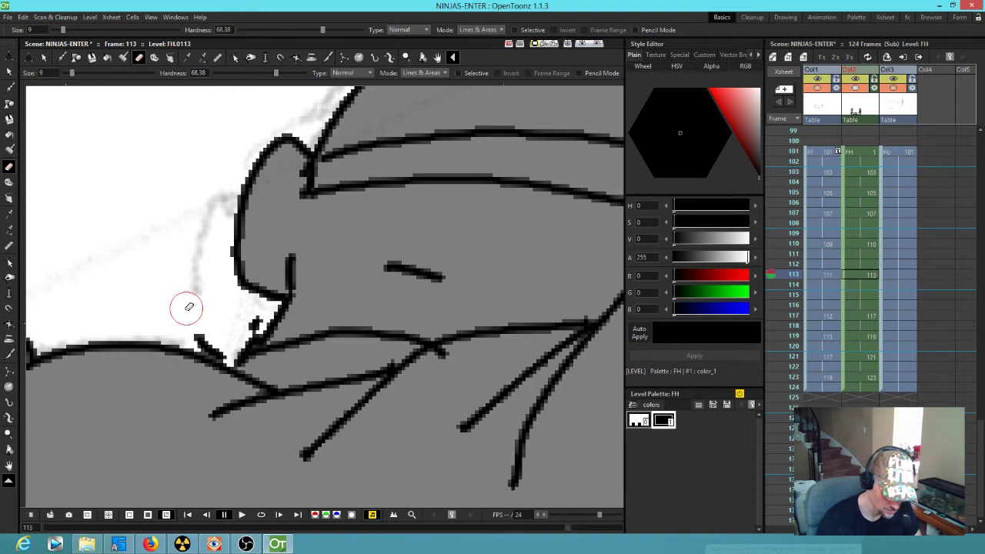
{"action": "mouse_move", "coordinate": [205, 331]}
{"action": "left_mouse_down"}
{"action": "mouse_move", "coordinate": [220, 341]}
{"action": "mouse_move", "coordinate": [255, 320]}
{"action": "mouse_move", "coordinate": [225, 343]}
{"action": "mouse_move", "coordinate": [225, 324]}
{"action": "left_mouse_up"}
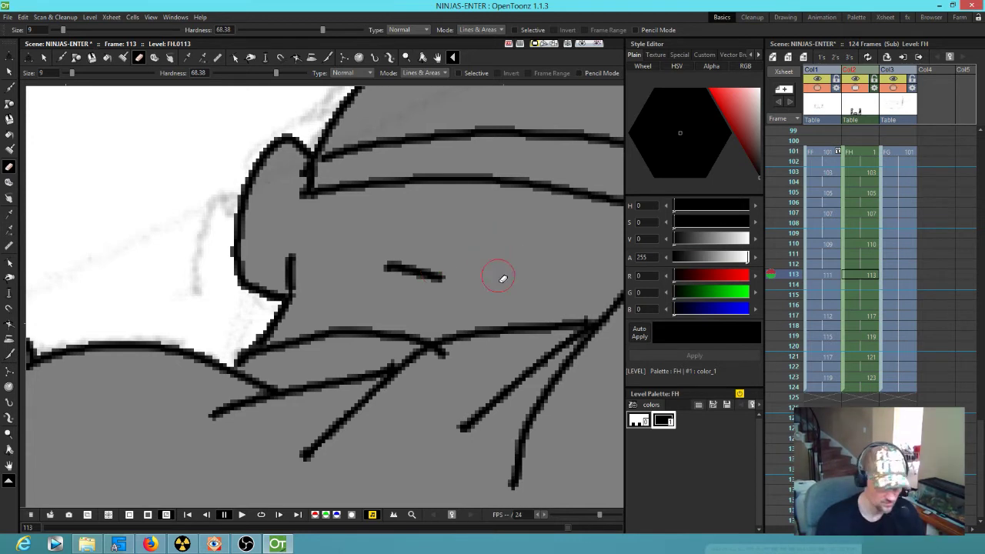
Step: Ink a short crease stroke inside the elbow of the ninja's right arm on frame 110
{"action": "scroll", "coordinate": [483, 291], "scroll_direction": "down", "scroll_amount": 2}
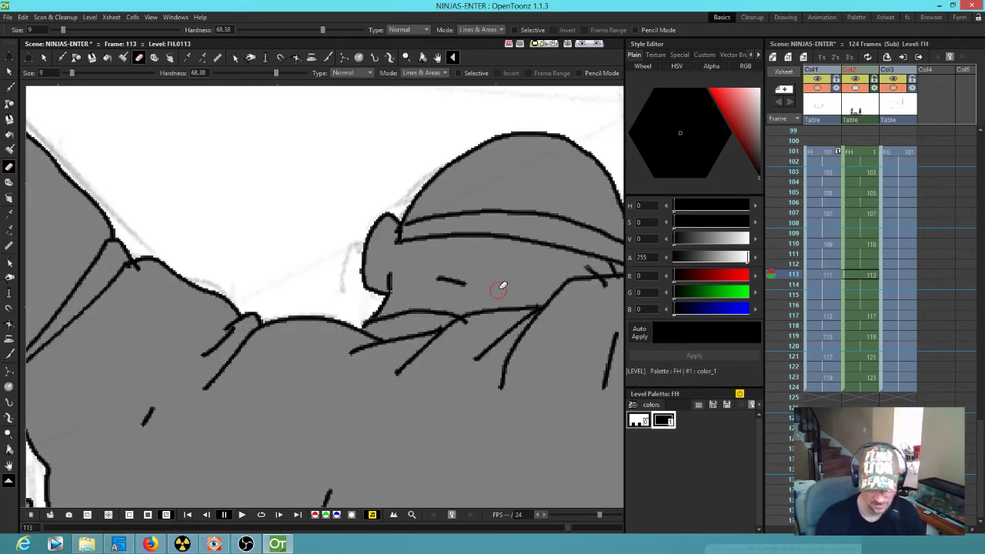
{"action": "scroll", "coordinate": [499, 290], "scroll_direction": "down", "scroll_amount": 5}
{"action": "mouse_move", "coordinate": [505, 311]}
{"action": "left_mouse_down"}
{"action": "mouse_move", "coordinate": [329, 260]}
{"action": "mouse_move", "coordinate": [310, 264]}
{"action": "left_mouse_up"}
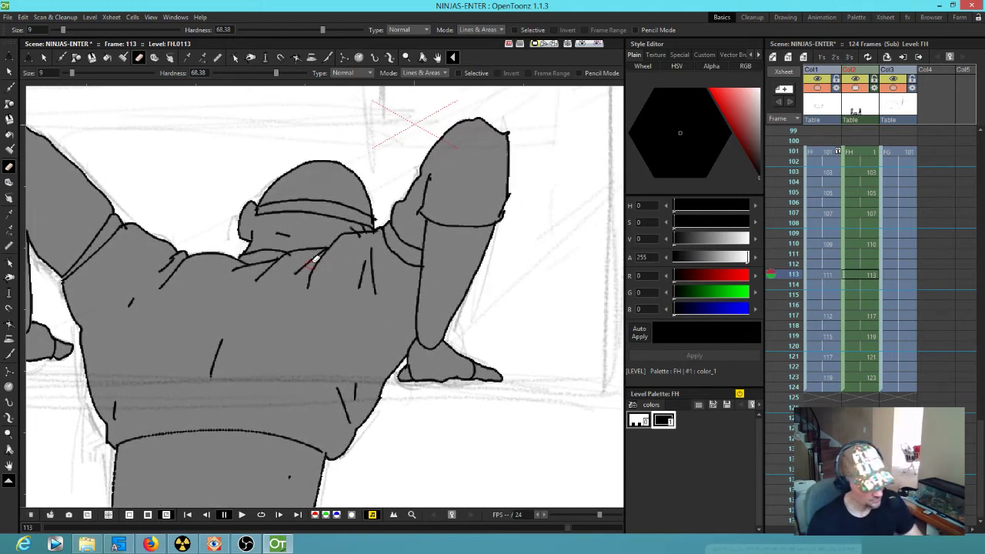
{"action": "key", "text": "b"}
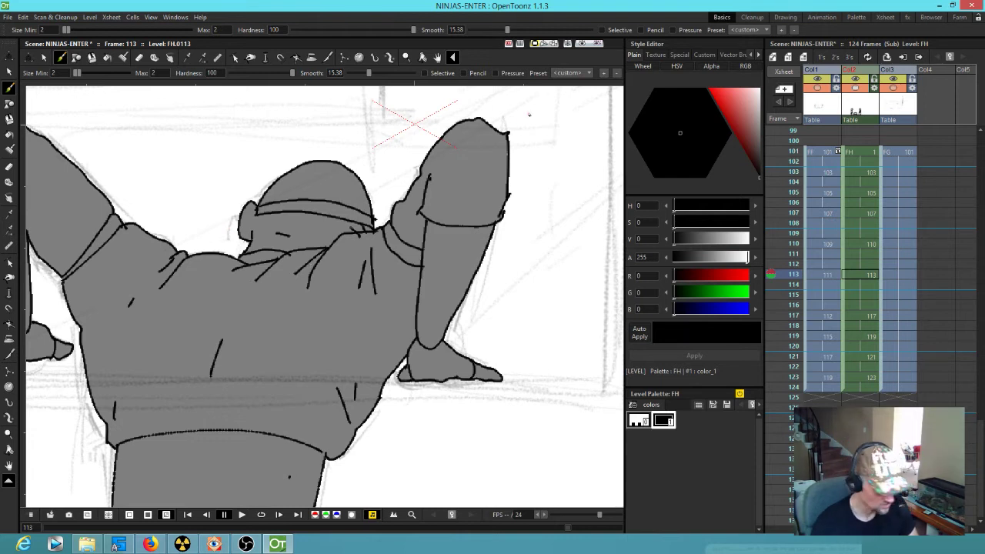
{"action": "key", "text": "e"}
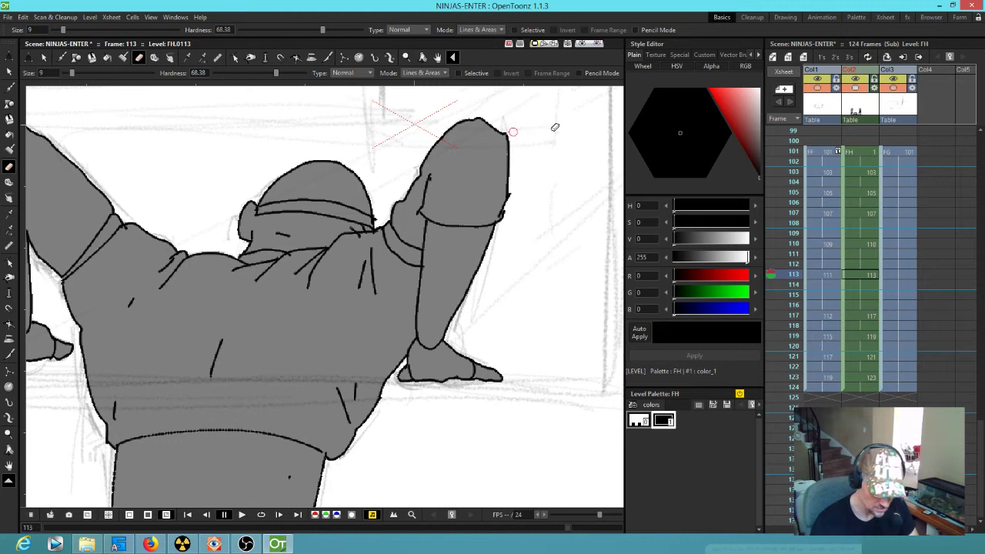
{"action": "key", "text": "b"}
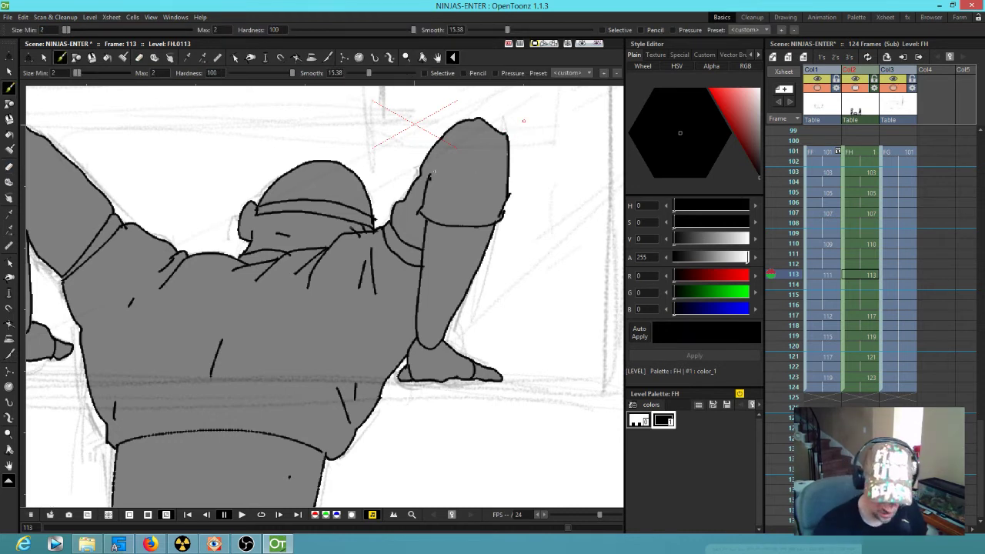
{"action": "key", "text": "comma"}
{"action": "key", "text": "comma"}
{"action": "key", "text": "comma"}
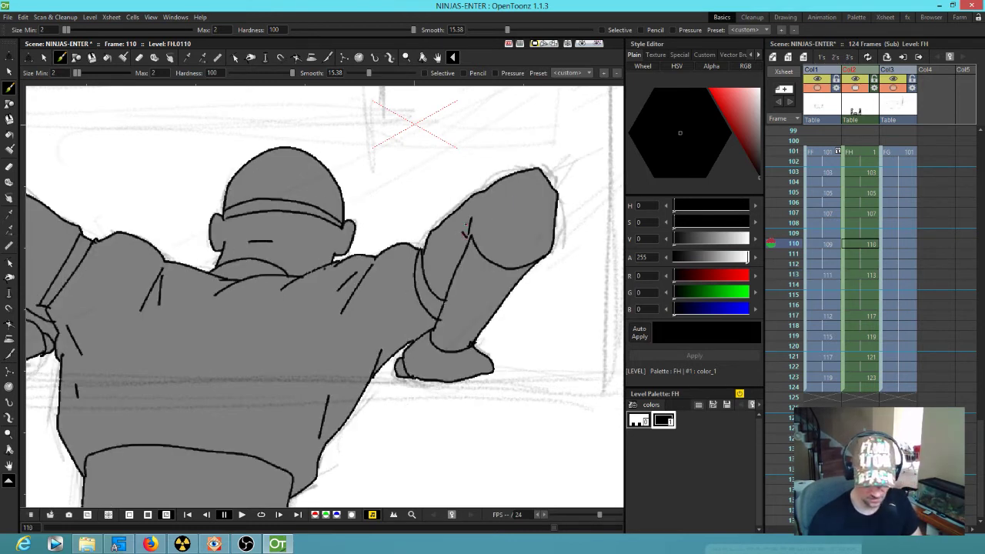
Step: Erase the stray line and overlapping ends at the left armpit on frame 107, and redraw both sleeve band lines up to the torso edge
{"action": "key", "text": "comma"}
{"action": "key", "text": "comma"}
{"action": "key", "text": "comma"}
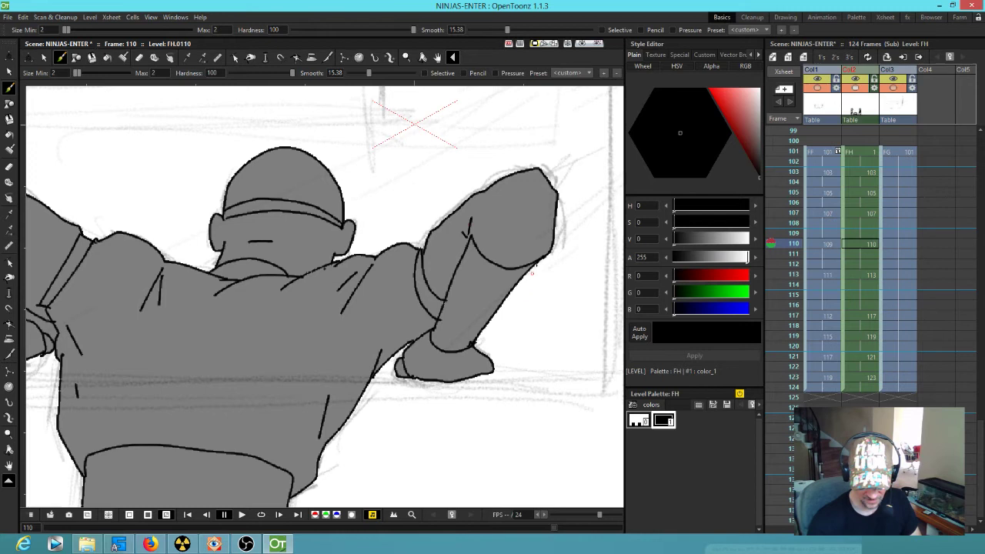
{"action": "left_click_drag", "start_coordinate": [475, 419], "coordinate": [464, 414]}
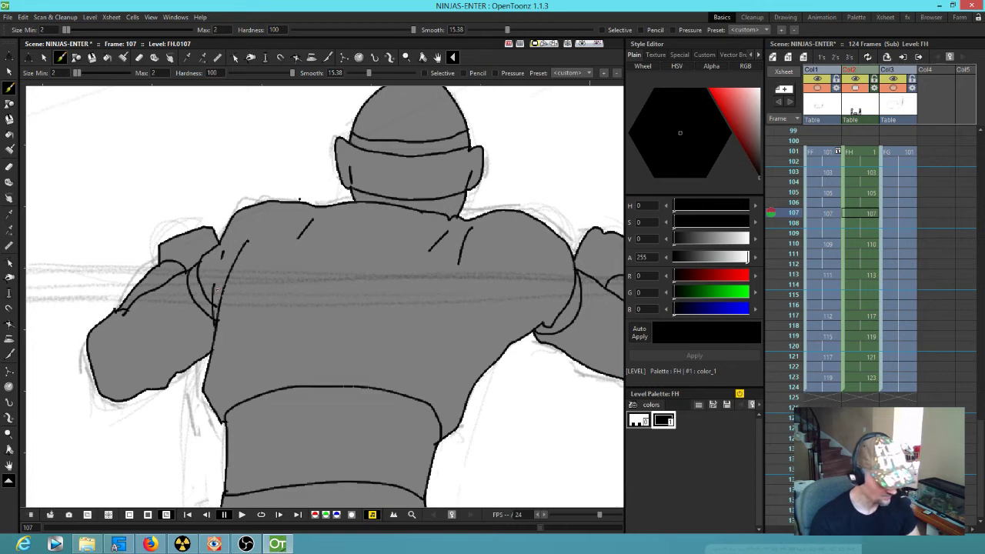
{"action": "scroll", "coordinate": [221, 291], "scroll_direction": "up", "scroll_amount": 5}
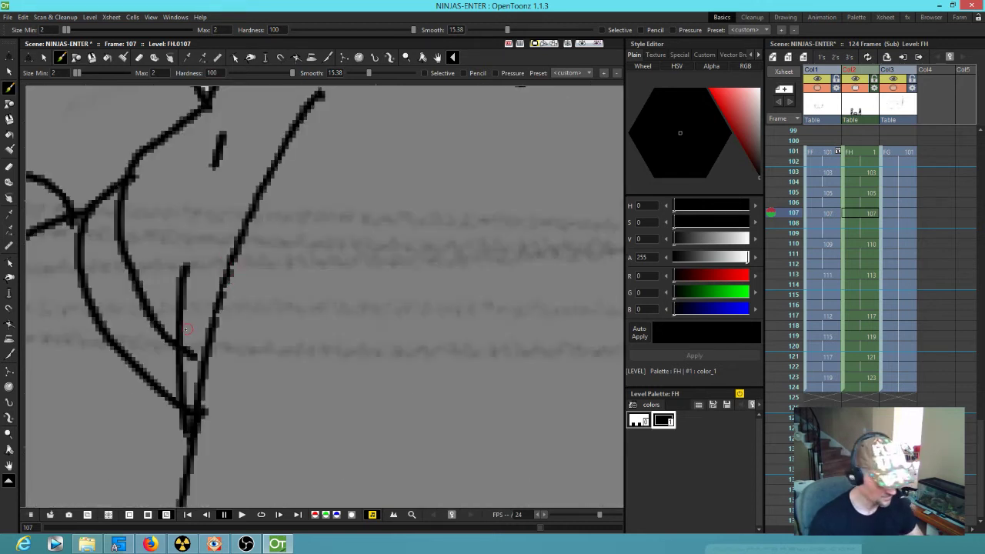
{"action": "key", "text": "e"}
{"action": "mouse_move", "coordinate": [197, 233]}
{"action": "left_mouse_down"}
{"action": "mouse_move", "coordinate": [185, 281]}
{"action": "mouse_move", "coordinate": [191, 414]}
{"action": "mouse_move", "coordinate": [189, 359]}
{"action": "mouse_move", "coordinate": [174, 388]}
{"action": "left_mouse_up"}
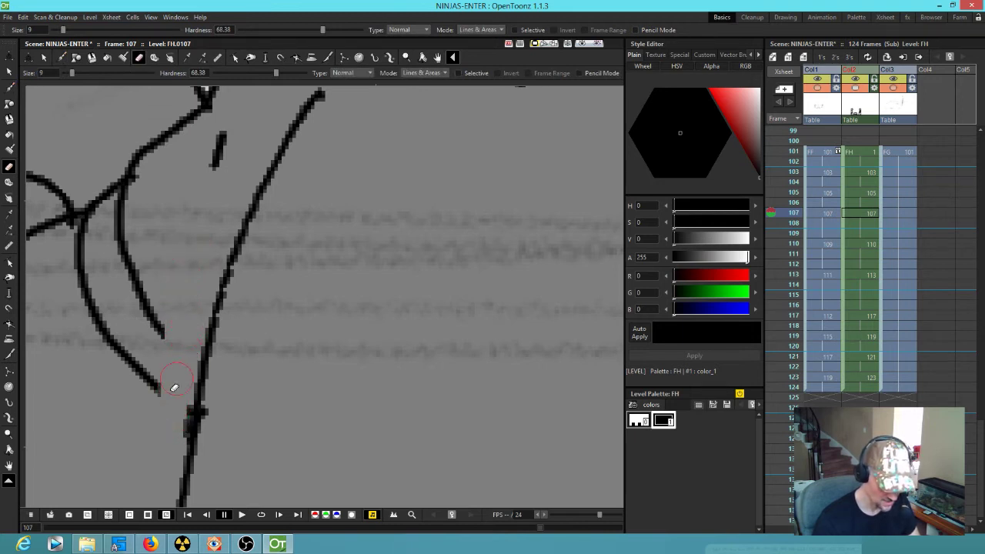
{"action": "key", "text": "b"}
{"action": "mouse_move", "coordinate": [158, 318]}
{"action": "left_mouse_down"}
{"action": "mouse_move", "coordinate": [200, 365]}
{"action": "mouse_move", "coordinate": [194, 405]}
{"action": "left_mouse_up"}
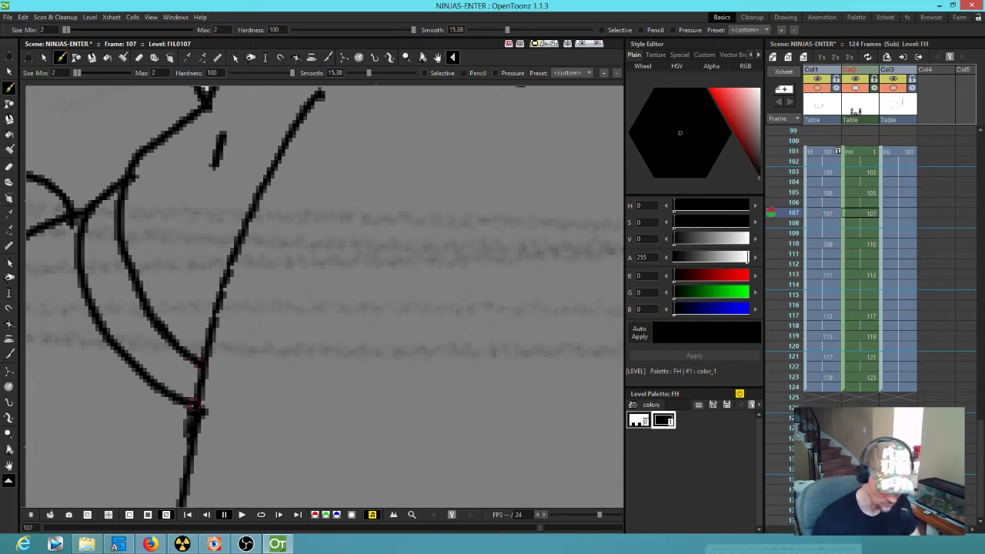
Step: Erase the stray ink dot above the left shoulder outline on frame 107 with the size 9 eraser
{"action": "scroll", "coordinate": [312, 395], "scroll_direction": "down", "scroll_amount": 1}
{"action": "scroll", "coordinate": [312, 394], "scroll_direction": "down", "scroll_amount": 3}
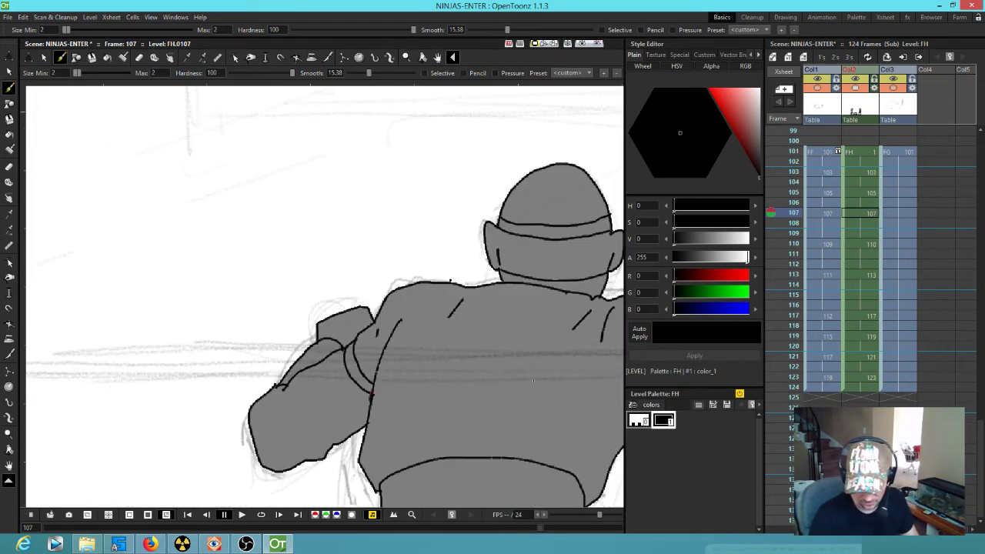
{"action": "scroll", "coordinate": [454, 283], "scroll_direction": "up", "scroll_amount": 5}
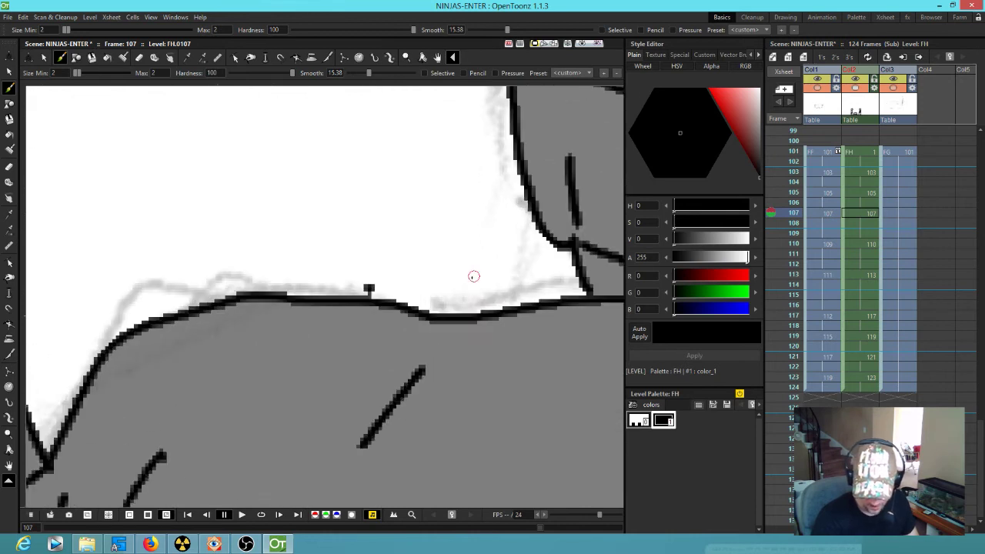
{"action": "mouse_move", "coordinate": [377, 272]}
{"action": "left_mouse_down"}
{"action": "mouse_move", "coordinate": [364, 249]}
{"action": "mouse_move", "coordinate": [382, 277]}
{"action": "left_mouse_up"}
{"action": "key", "text": "e"}
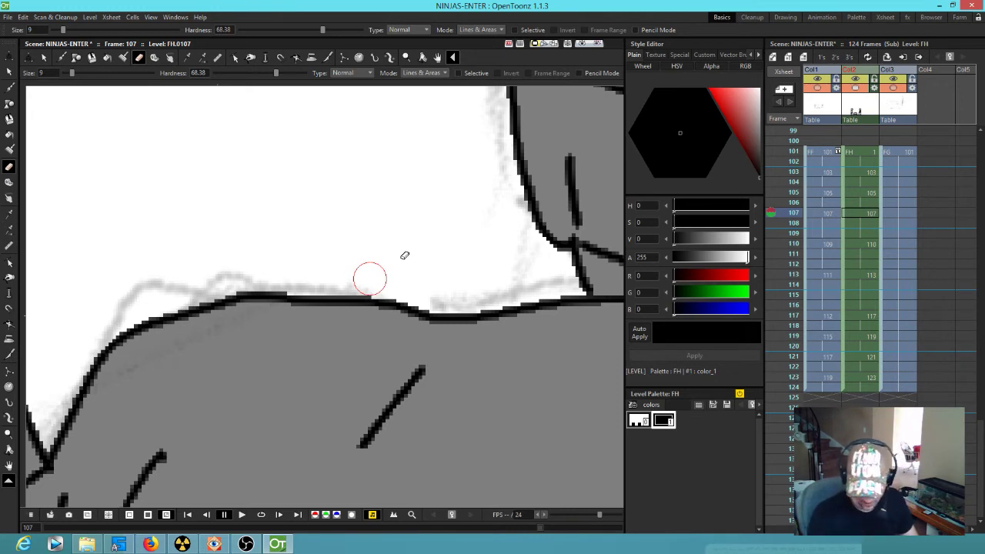
{"action": "scroll", "coordinate": [510, 280], "scroll_direction": "down", "scroll_amount": 5}
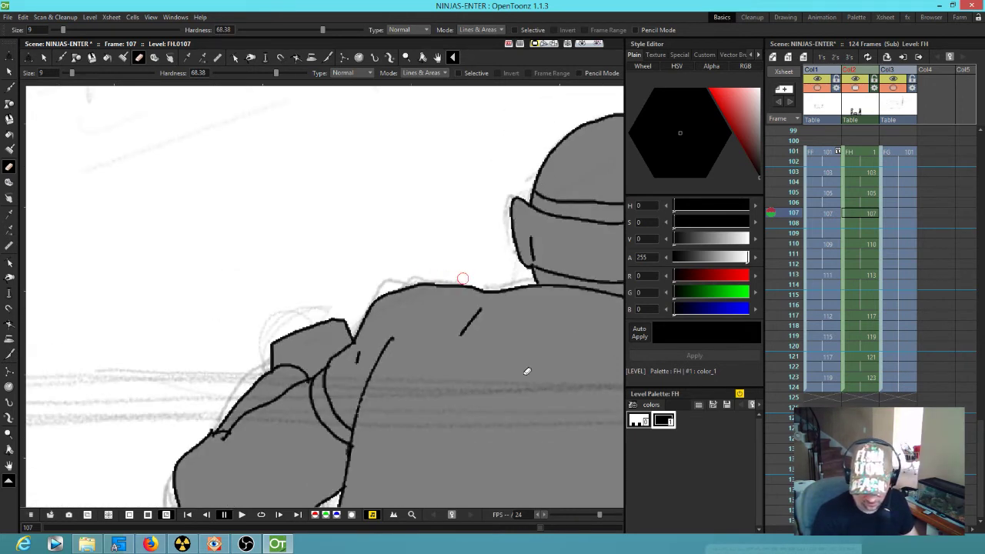
Step: Play the sub-scene and scrub through the first FH drawings from frame 101 to check the pull-up motion
{"action": "scroll", "coordinate": [417, 258], "scroll_direction": "down", "scroll_amount": 4}
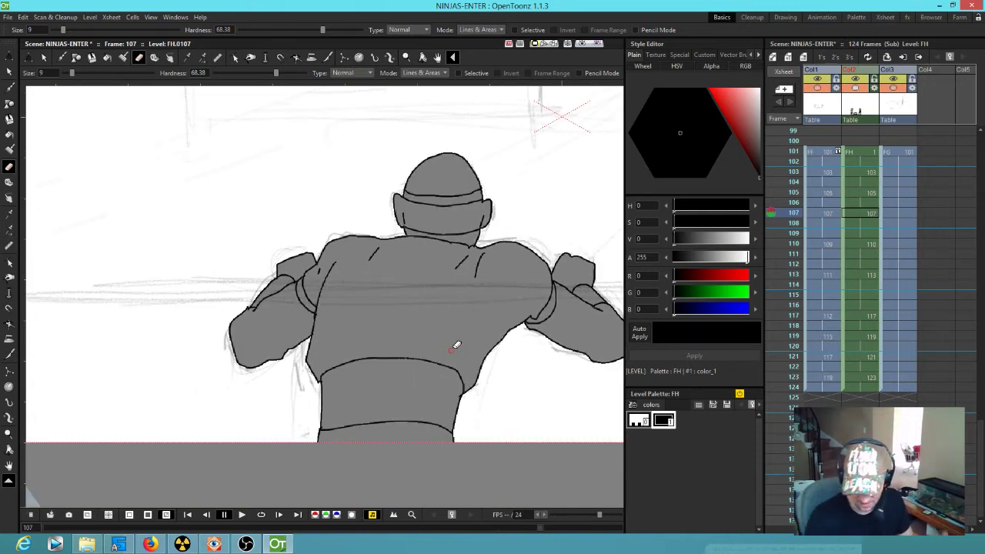
{"action": "left_click_drag", "start_coordinate": [535, 312], "coordinate": [435, 331]}
{"action": "scroll", "coordinate": [436, 352], "scroll_direction": "down", "scroll_amount": 2}
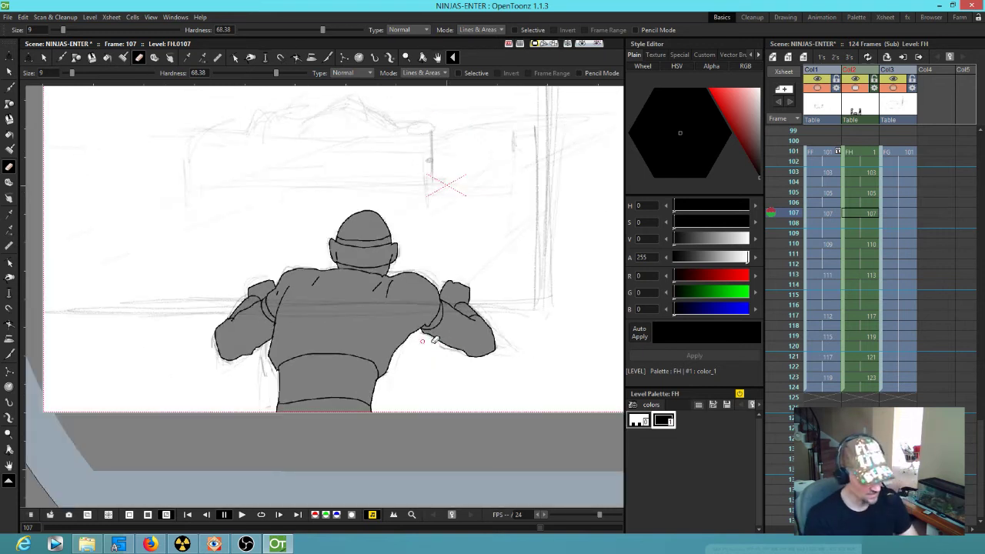
{"action": "key", "text": "p"}
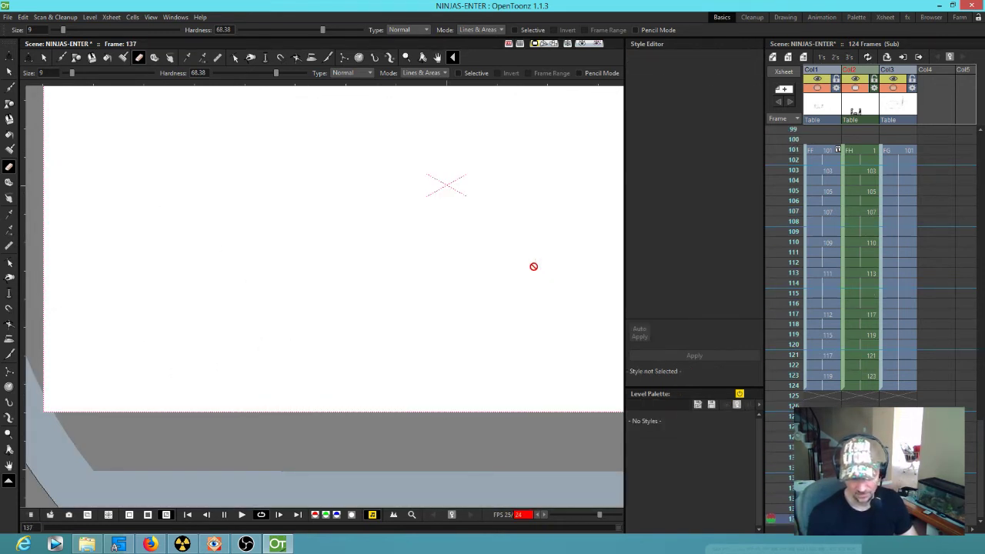
{"action": "key", "text": "p"}
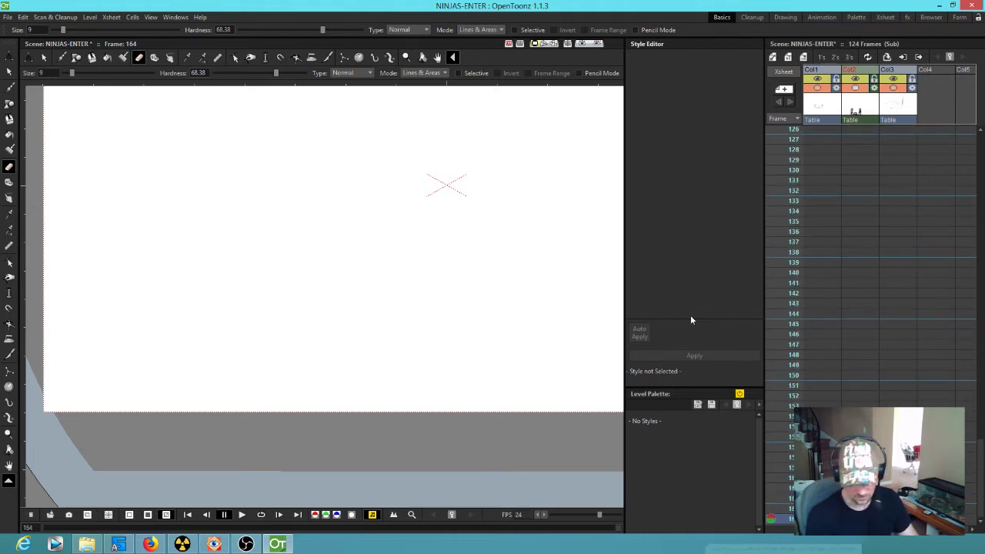
{"action": "scroll", "coordinate": [473, 249], "scroll_direction": "up", "scroll_amount": 1}
{"action": "scroll", "coordinate": [511, 269], "scroll_direction": "down", "scroll_amount": 2}
{"action": "scroll", "coordinate": [876, 229], "scroll_direction": "down", "scroll_amount": 5}
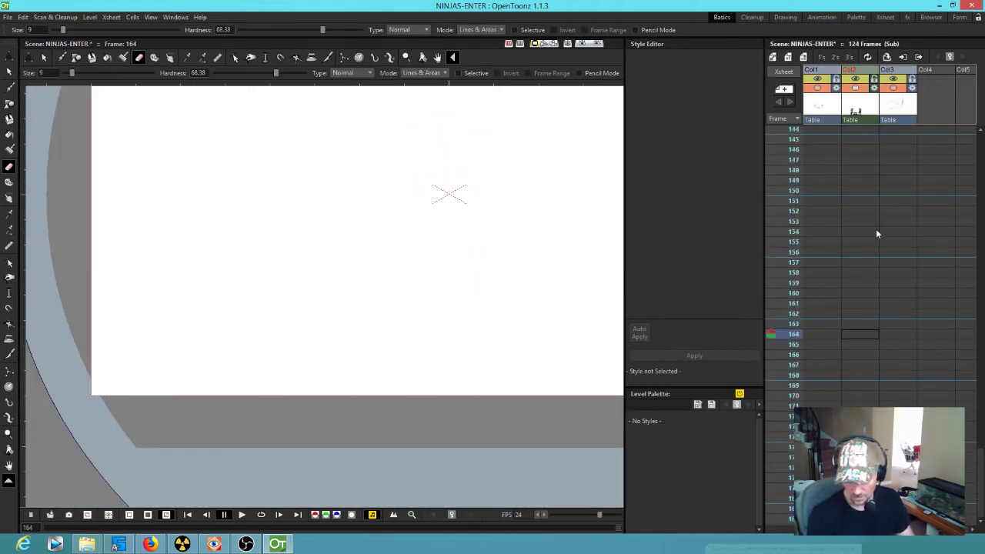
{"action": "scroll", "coordinate": [829, 225], "scroll_direction": "up", "scroll_amount": 9}
{"action": "left_click", "coordinate": [786, 355]}
{"action": "left_click_drag", "start_coordinate": [786, 362], "coordinate": [790, 465]}
{"action": "left_click_drag", "start_coordinate": [788, 426], "coordinate": [787, 383]}
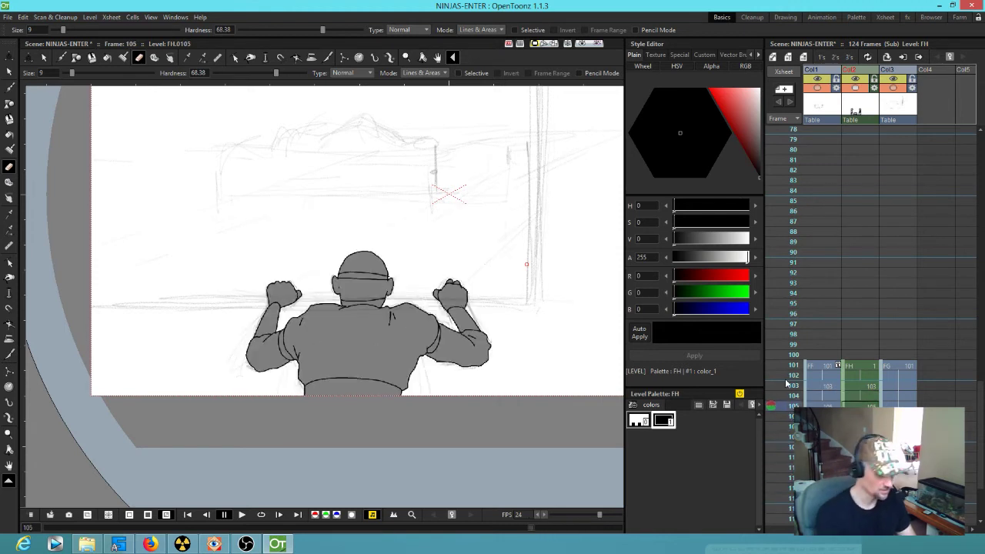
Step: Return to the main xsheet and play the whole scene from frame 1 to check the ninjas' entrance
{"action": "key", "text": "Escape"}
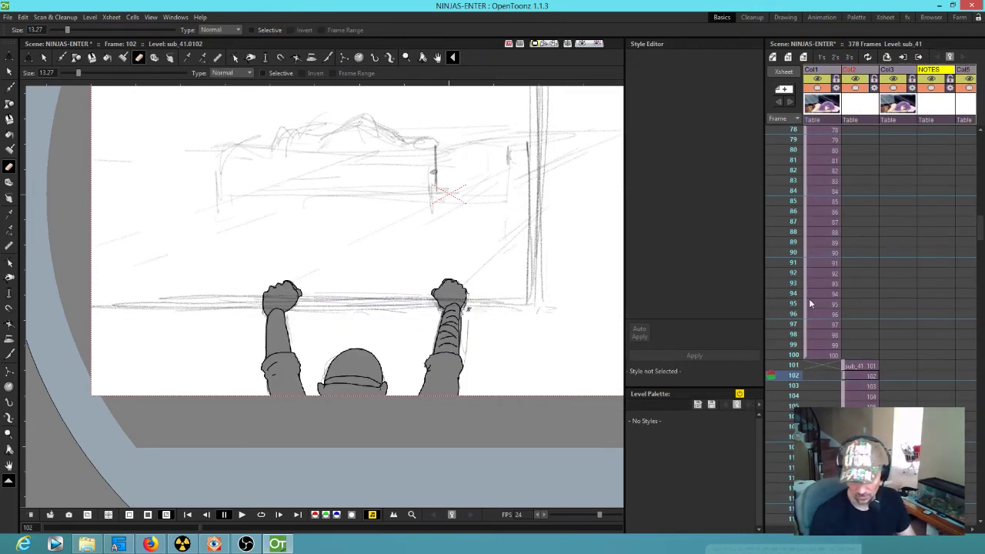
{"action": "key", "text": "p"}
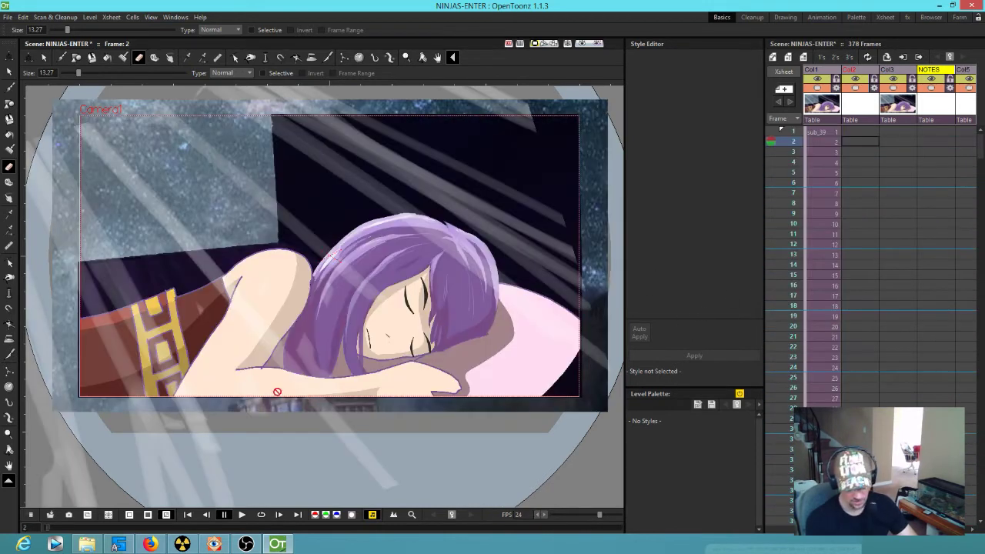
{"action": "left_click", "coordinate": [187, 517]}
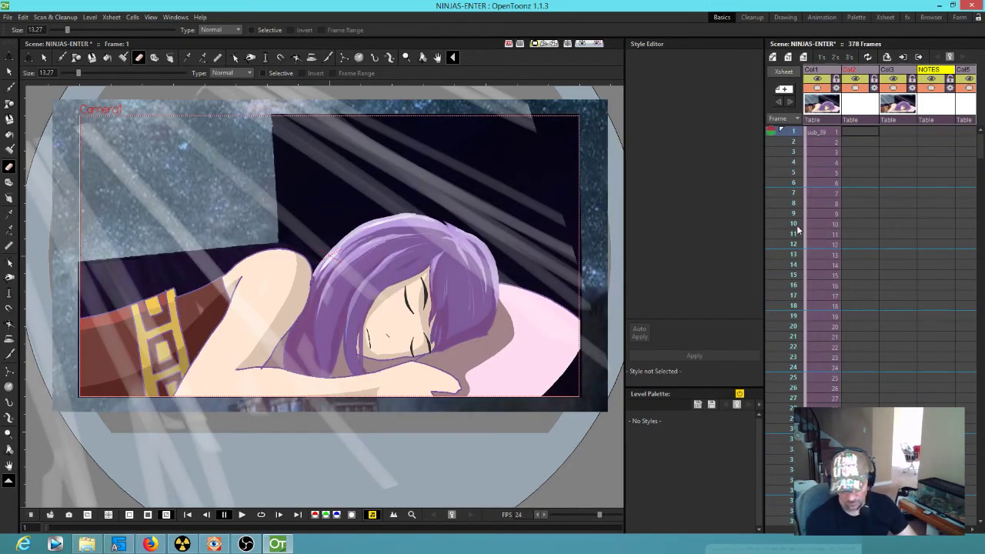
{"action": "key", "text": "p"}
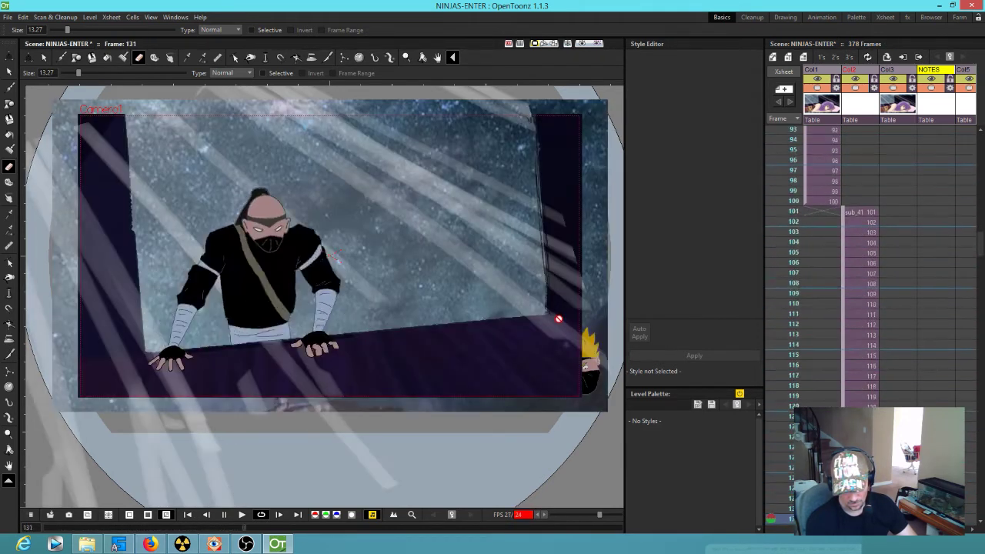
{"action": "key", "text": "p"}
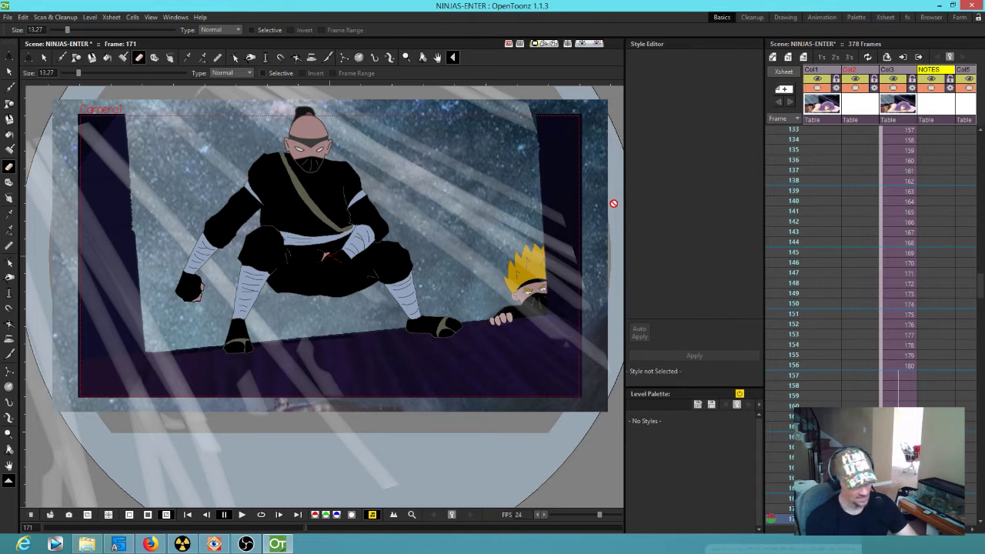
Step: Delete the held sub_39 cells in Col3 from frame 163 onward
{"action": "mouse_move", "coordinate": [791, 365]}
{"action": "left_mouse_down"}
{"action": "mouse_move", "coordinate": [792, 397]}
{"action": "mouse_move", "coordinate": [799, 274]}
{"action": "mouse_move", "coordinate": [786, 455]}
{"action": "left_mouse_up"}
{"action": "mouse_move", "coordinate": [780, 508]}
{"action": "left_mouse_down"}
{"action": "mouse_move", "coordinate": [774, 545]}
{"action": "mouse_move", "coordinate": [798, 303]}
{"action": "mouse_move", "coordinate": [805, 321]}
{"action": "left_mouse_up"}
{"action": "scroll", "coordinate": [905, 314], "scroll_direction": "up", "scroll_amount": 6}
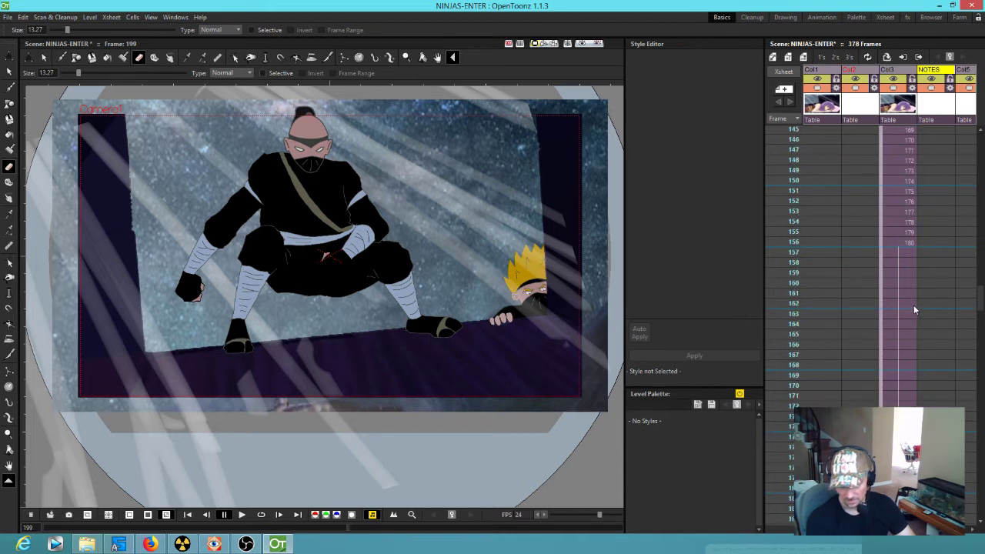
{"action": "left_click", "coordinate": [898, 314]}
{"action": "left_click_drag", "start_coordinate": [896, 334], "coordinate": [897, 552]}
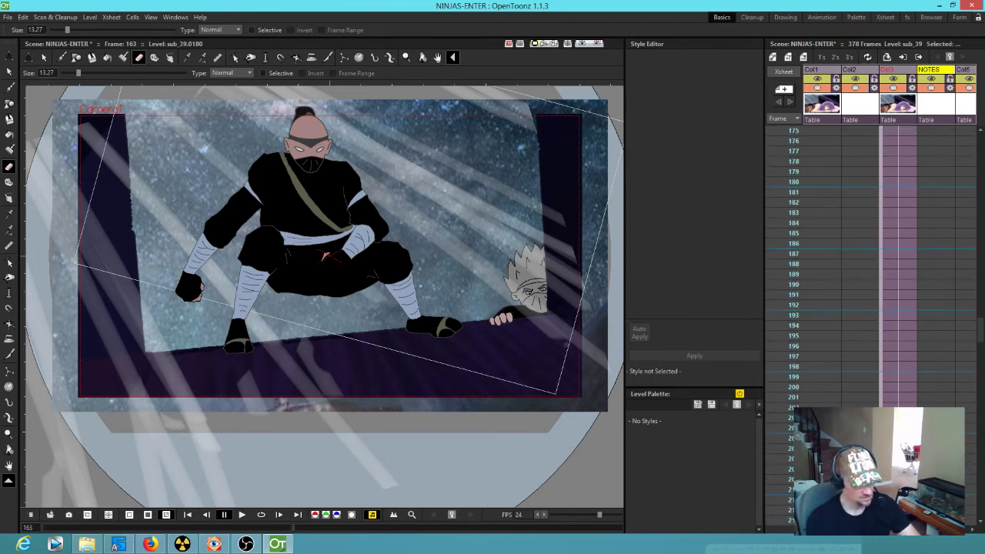
{"action": "key", "text": "Delete"}
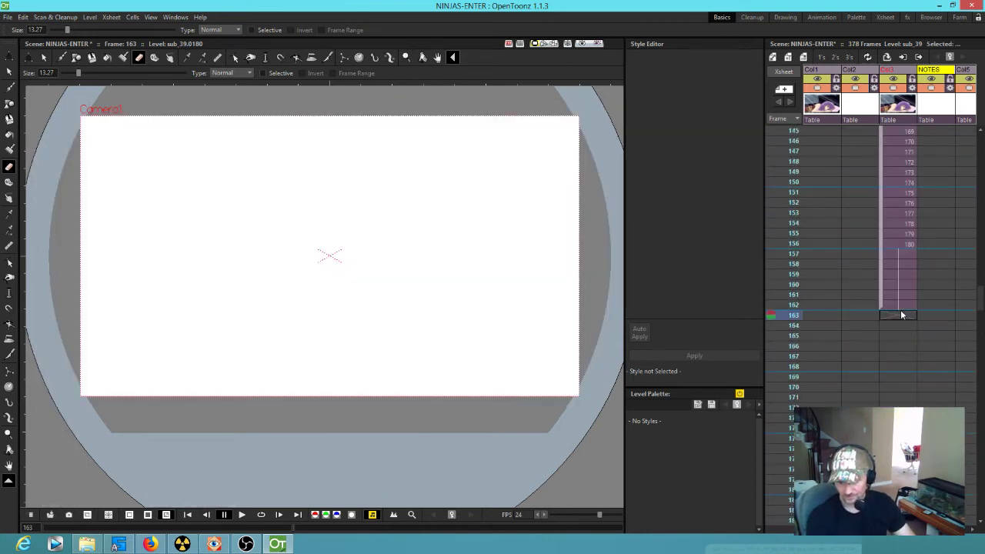
Step: Open a separate floating Xsheet window, enlarge it across the whole screen and go to the sub_33 cells at frame 205
{"action": "scroll", "coordinate": [943, 350], "scroll_direction": "down", "scroll_amount": 2}
{"action": "left_click_drag", "start_coordinate": [950, 357], "coordinate": [882, 285]}
{"action": "left_click", "coordinate": [821, 69]}
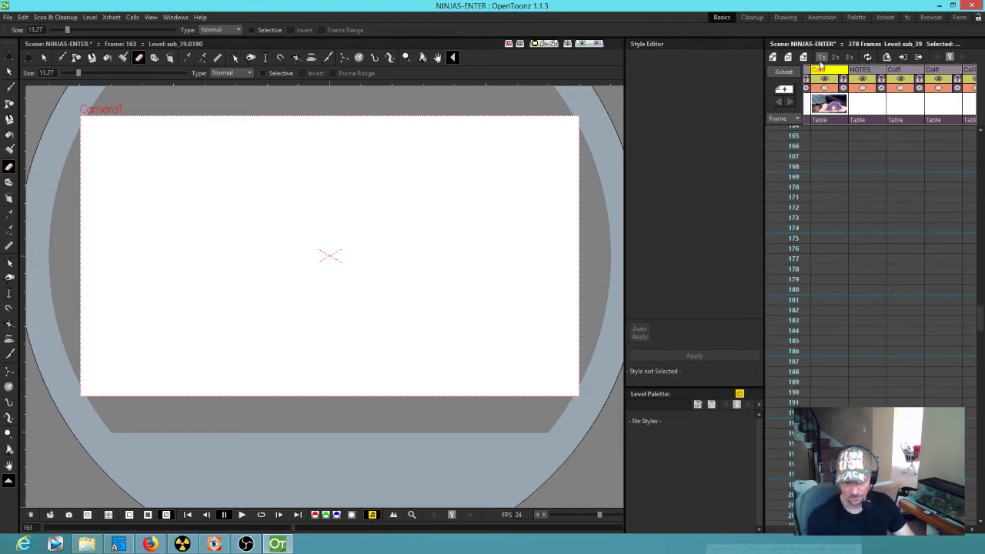
{"action": "left_click", "coordinate": [173, 17]}
{"action": "left_click", "coordinate": [211, 236]}
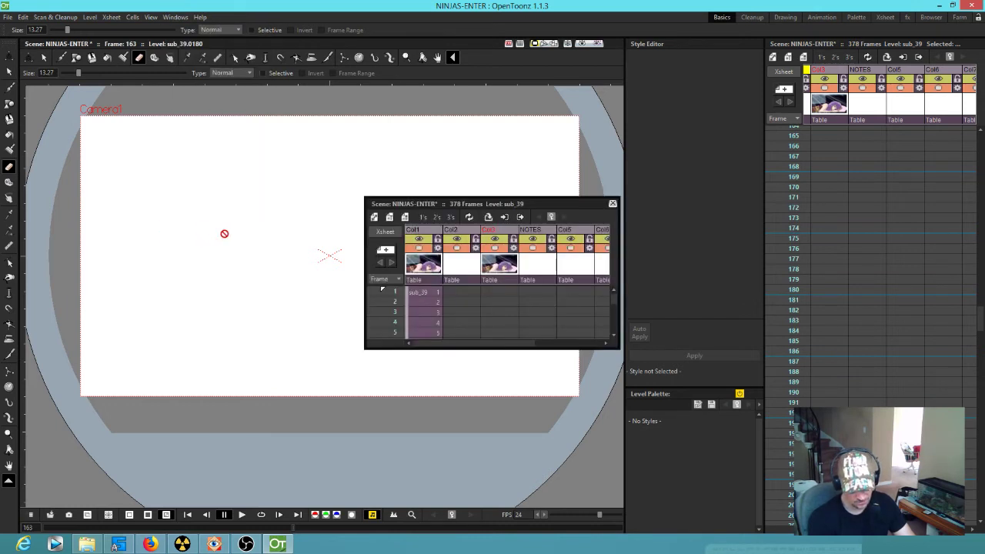
{"action": "left_click_drag", "start_coordinate": [500, 204], "coordinate": [92, 0]}
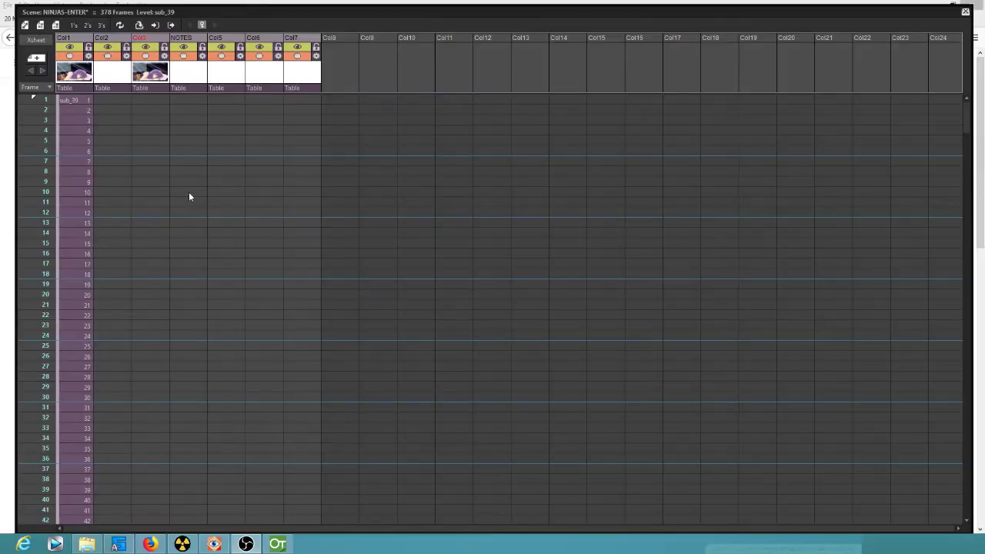
{"action": "scroll", "coordinate": [194, 237], "scroll_direction": "down", "scroll_amount": 10}
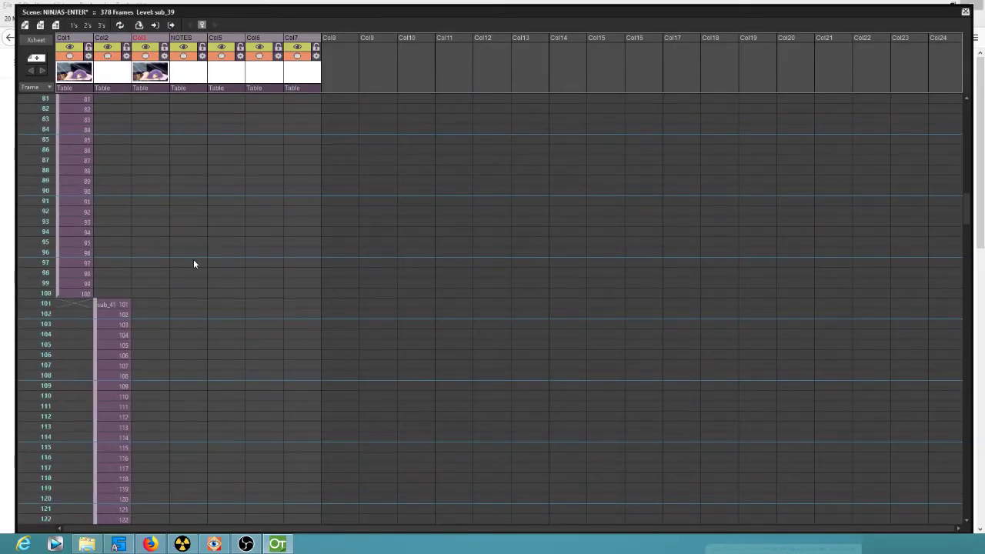
{"action": "scroll", "coordinate": [185, 257], "scroll_direction": "down", "scroll_amount": 8}
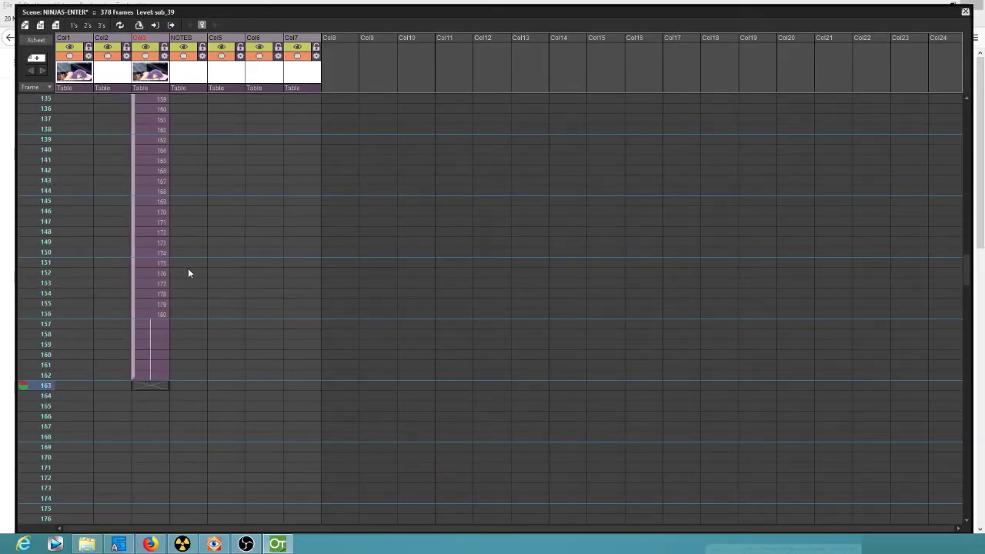
{"action": "scroll", "coordinate": [224, 325], "scroll_direction": "down", "scroll_amount": 5}
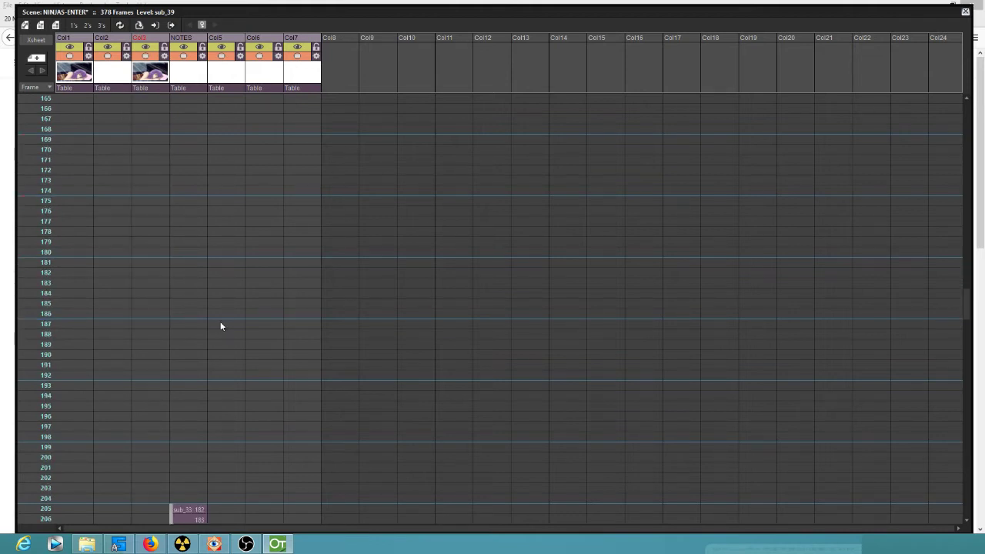
Step: Move the block of cells from frame 205 through 378 in the NOTES to Col7 columns up to start at frame 163
{"action": "left_click", "coordinate": [190, 393]}
{"action": "scroll", "coordinate": [196, 390], "scroll_direction": "up", "scroll_amount": 2}
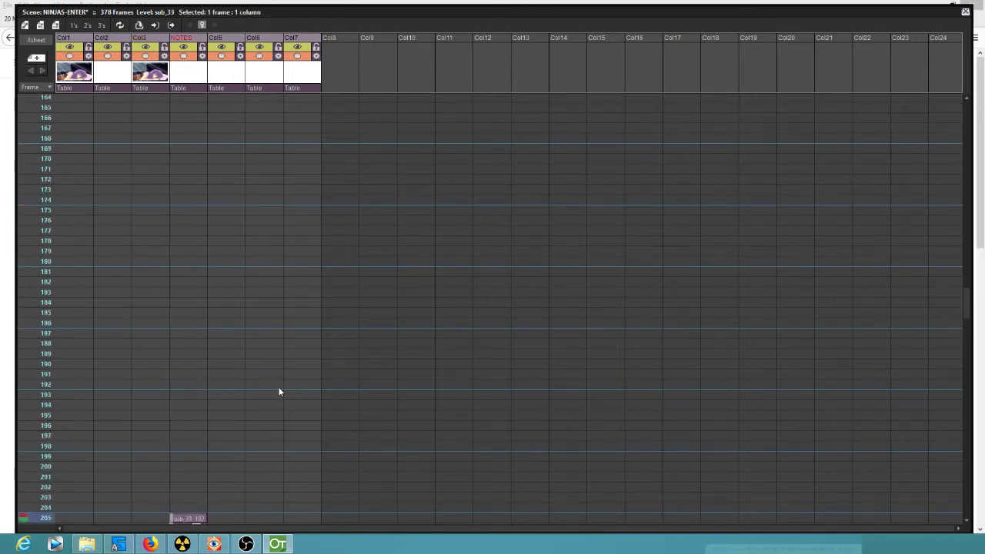
{"action": "scroll", "coordinate": [280, 393], "scroll_direction": "down", "scroll_amount": 4}
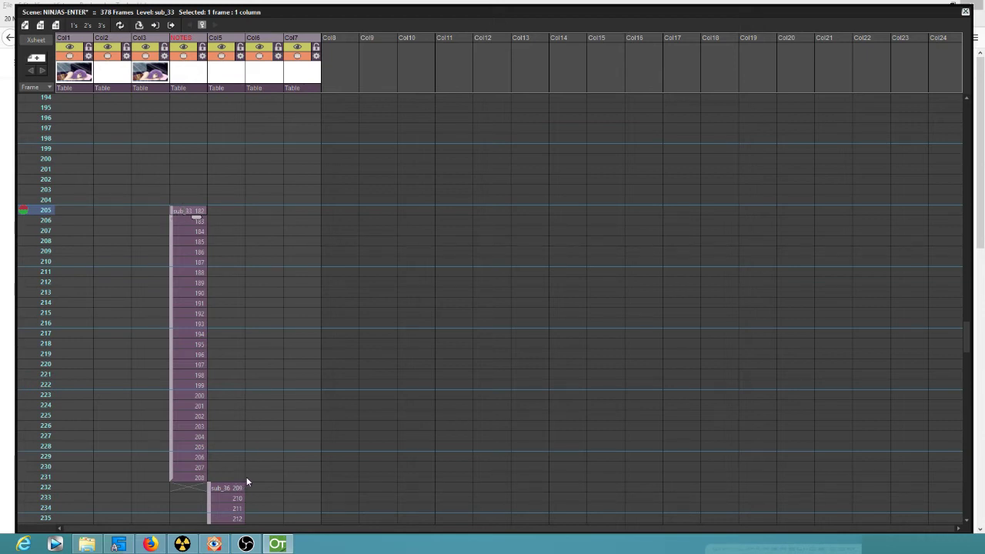
{"action": "scroll", "coordinate": [295, 462], "scroll_direction": "down", "scroll_amount": 7}
{"action": "scroll", "coordinate": [333, 451], "scroll_direction": "down", "scroll_amount": 14}
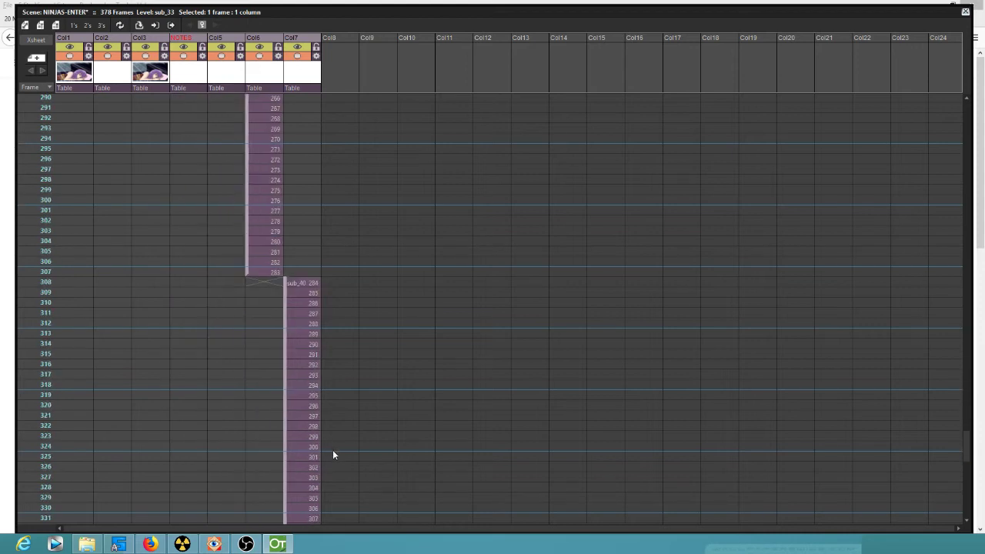
{"action": "left_click", "coordinate": [309, 326], "text": "shift"}
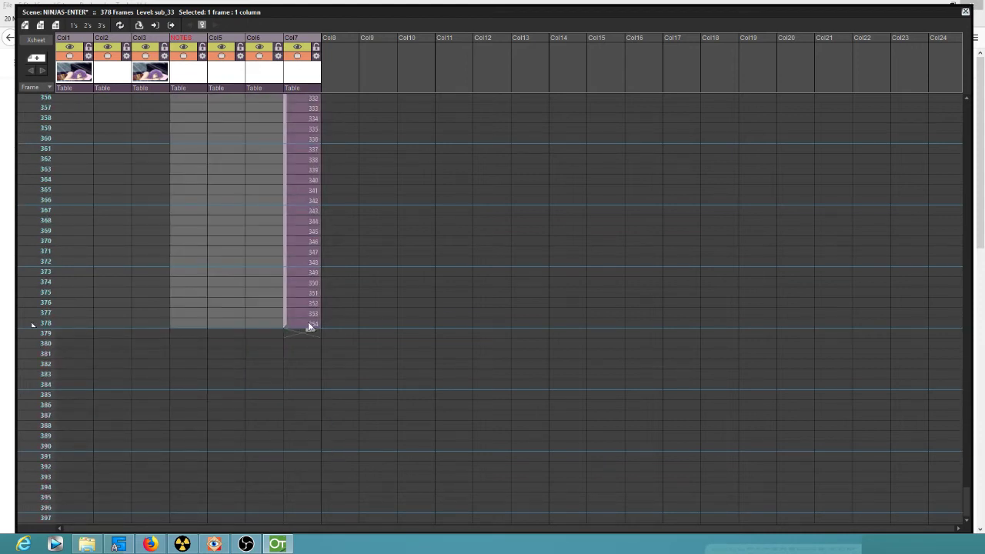
{"action": "scroll", "coordinate": [319, 336], "scroll_direction": "up", "scroll_amount": 20}
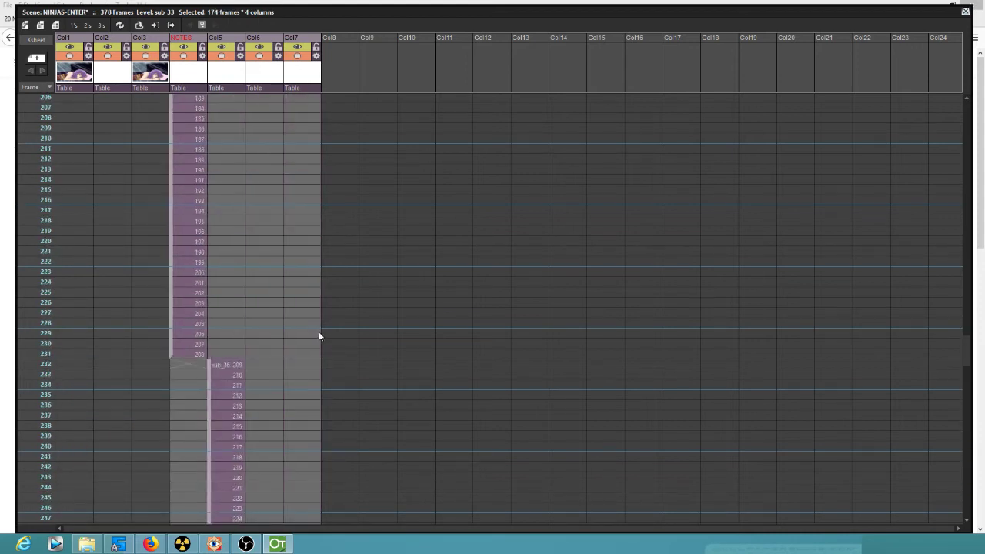
{"action": "scroll", "coordinate": [311, 347], "scroll_direction": "down", "scroll_amount": 2}
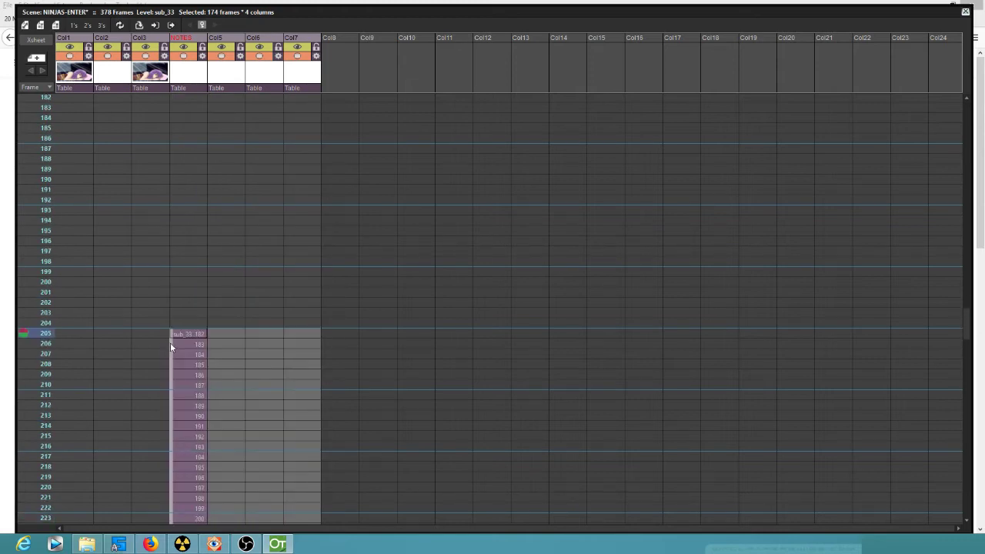
{"action": "left_click_drag", "start_coordinate": [172, 347], "coordinate": [199, 213]}
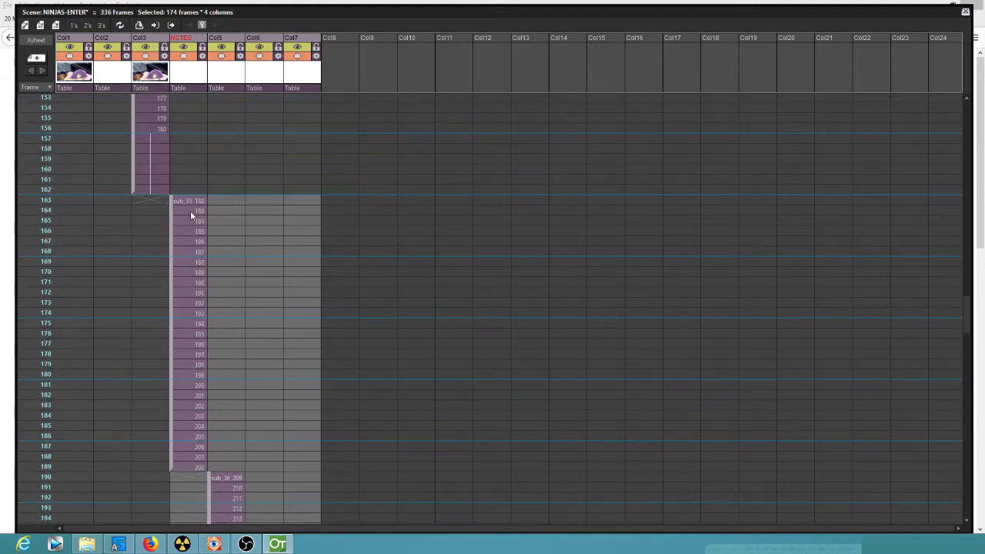
Step: Go to the first sub_33 cell at frame 163 and inspect the junction with the sub_39 cells in Col3
{"action": "left_click", "coordinate": [189, 201]}
{"action": "scroll", "coordinate": [194, 214], "scroll_direction": "up", "scroll_amount": 5}
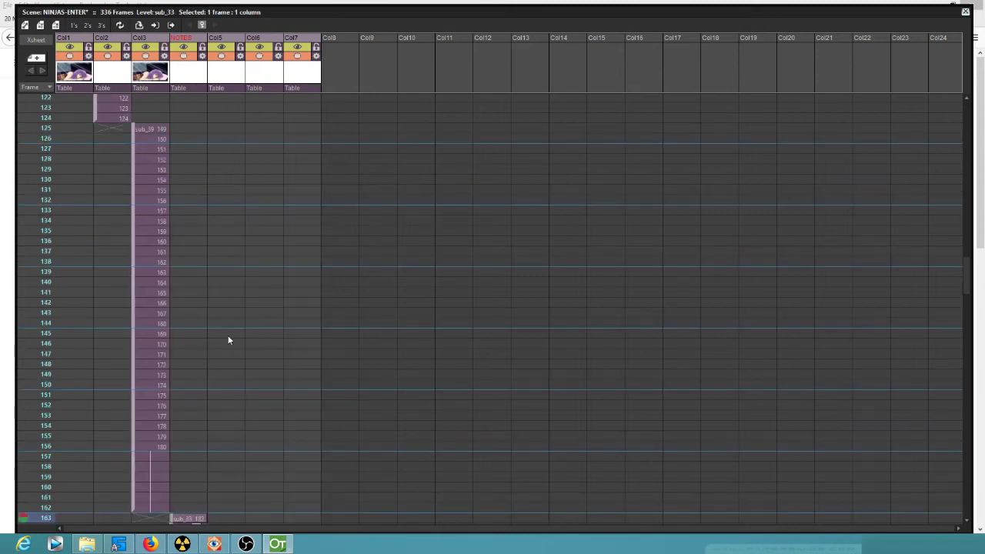
{"action": "scroll", "coordinate": [227, 354], "scroll_direction": "down", "scroll_amount": 5}
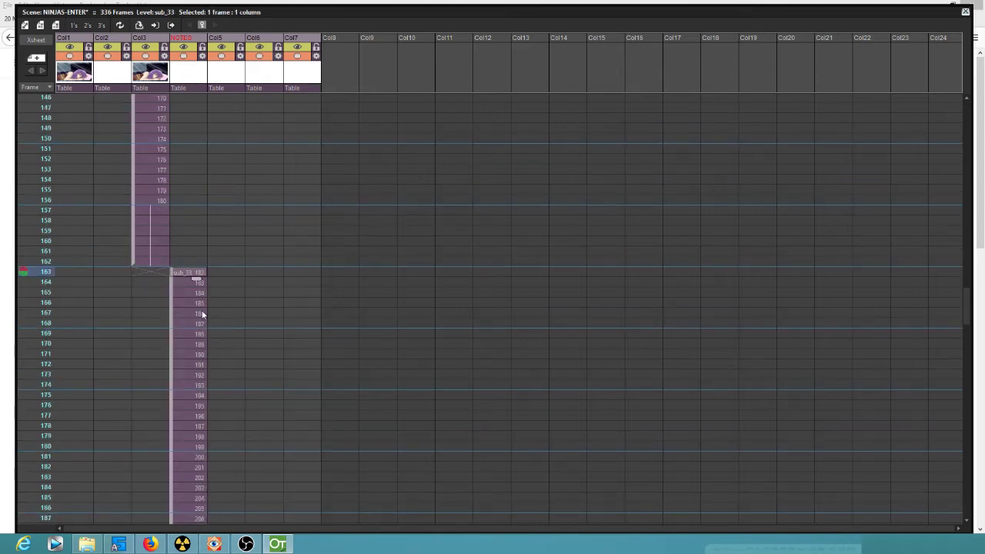
{"action": "scroll", "coordinate": [202, 314], "scroll_direction": "up", "scroll_amount": 6}
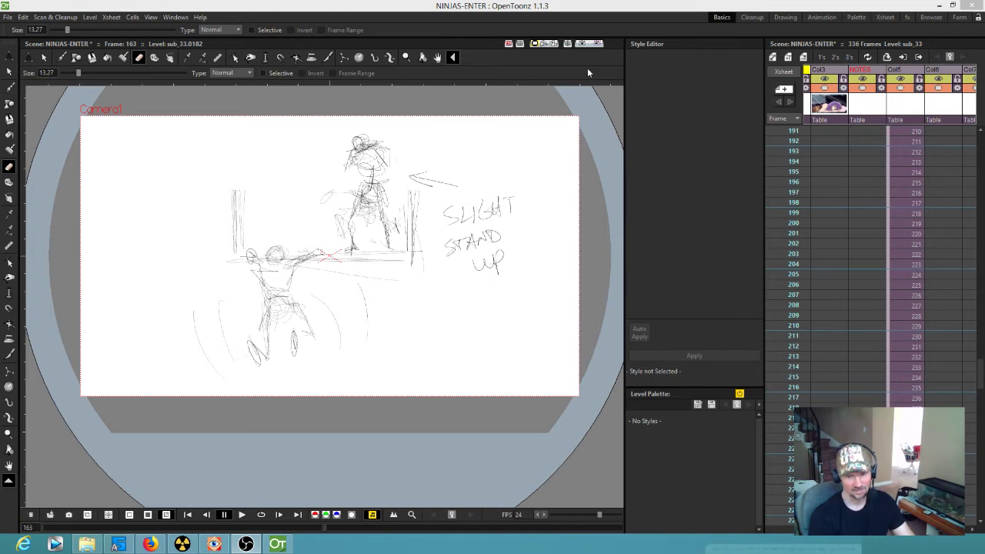
Step: Widen the docked Xsheet panel in the main window and go to frame 150 in the sub_39 cells
{"action": "left_click_drag", "start_coordinate": [763, 156], "coordinate": [744, 156]}
{"action": "scroll", "coordinate": [837, 165], "scroll_direction": "up", "scroll_amount": 10}
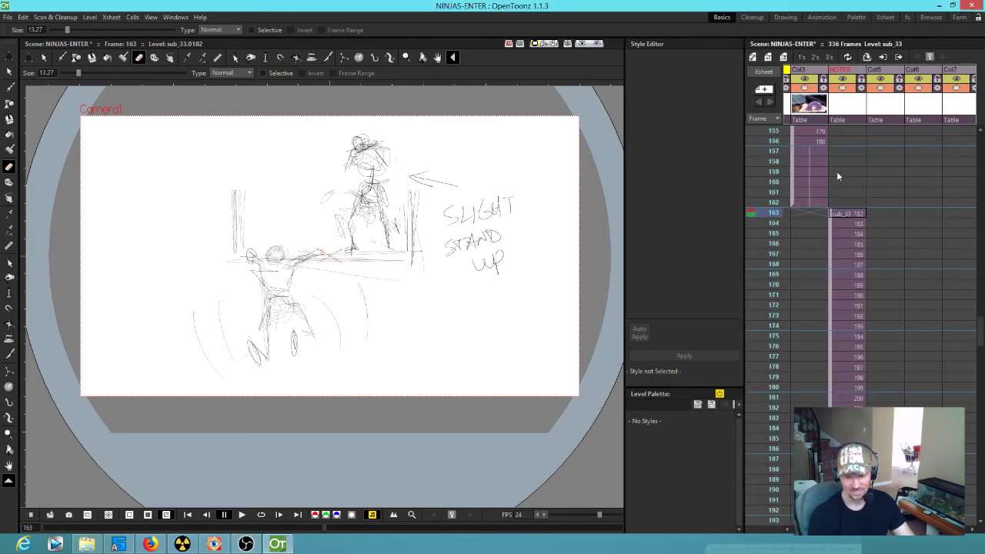
{"action": "left_click", "coordinate": [773, 172]}
{"action": "scroll", "coordinate": [790, 163], "scroll_direction": "up", "scroll_amount": 6}
{"action": "scroll", "coordinate": [789, 161], "scroll_direction": "up", "scroll_amount": 20}
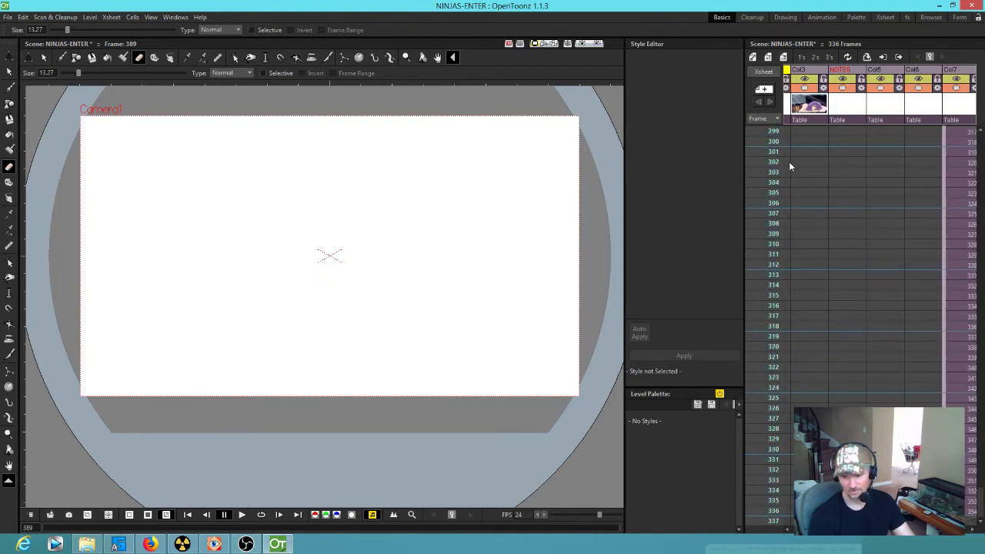
{"action": "scroll", "coordinate": [770, 152], "scroll_direction": "up", "scroll_amount": 7}
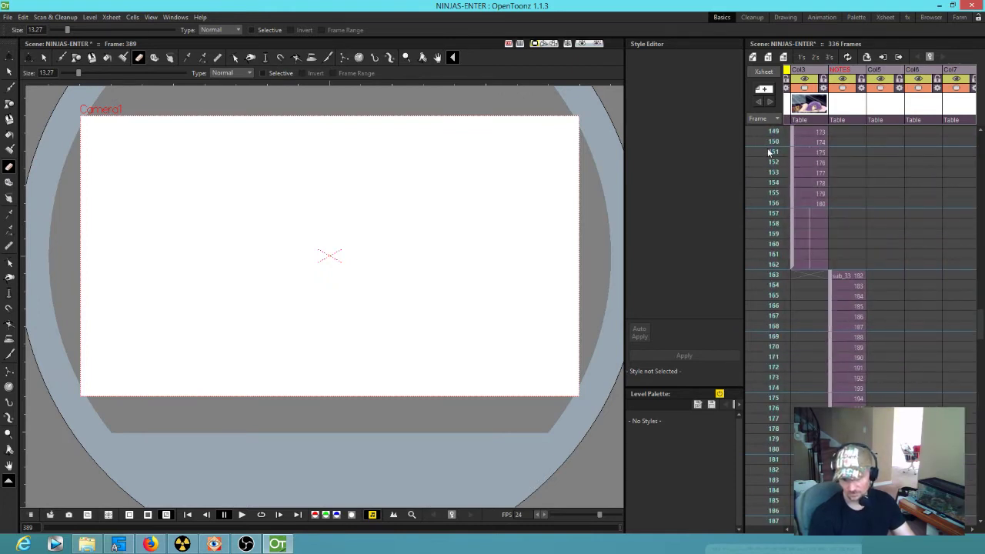
{"action": "left_click", "coordinate": [768, 152]}
Step: Scrub through the retimed scene from frame 150 past its last cells to review how the shots follow each other
{"action": "scroll", "coordinate": [768, 154], "scroll_direction": "down", "scroll_amount": 11}
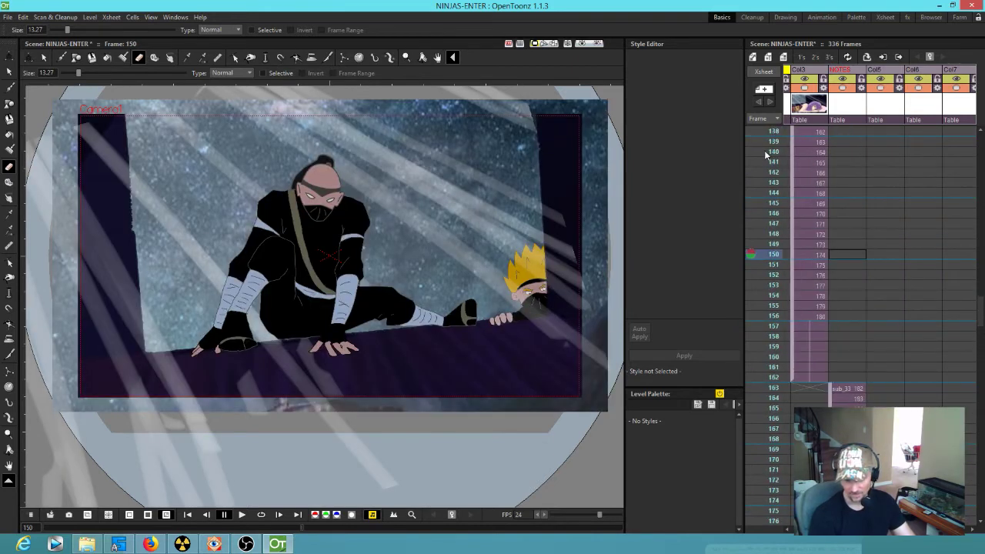
{"action": "scroll", "coordinate": [767, 179], "scroll_direction": "down", "scroll_amount": 20}
{"action": "left_click", "coordinate": [768, 183]}
{"action": "left_click_drag", "start_coordinate": [772, 185], "coordinate": [770, 109]}
{"action": "left_click_drag", "start_coordinate": [754, 206], "coordinate": [770, 177]}
{"action": "scroll", "coordinate": [787, 157], "scroll_direction": "up", "scroll_amount": 20}
{"action": "scroll", "coordinate": [788, 157], "scroll_direction": "up", "scroll_amount": 4}
{"action": "left_click", "coordinate": [788, 157]}
{"action": "scroll", "coordinate": [788, 157], "scroll_direction": "up", "scroll_amount": 6}
{"action": "scroll", "coordinate": [767, 158], "scroll_direction": "down", "scroll_amount": 10}
{"action": "scroll", "coordinate": [767, 158], "scroll_direction": "down", "scroll_amount": 6}
{"action": "left_click", "coordinate": [779, 157]}
{"action": "scroll", "coordinate": [781, 157], "scroll_direction": "down", "scroll_amount": 1}
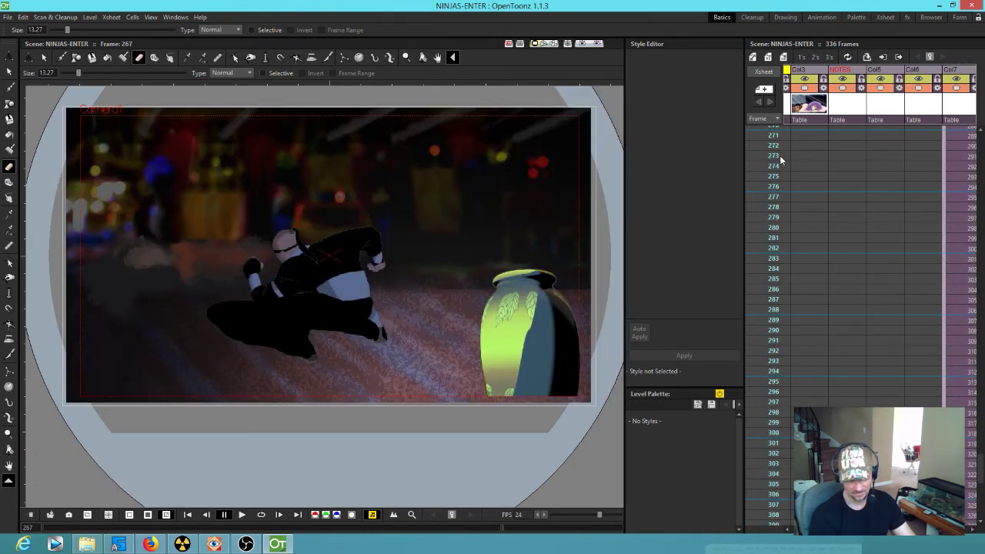
{"action": "scroll", "coordinate": [781, 160], "scroll_direction": "down", "scroll_amount": 20}
{"action": "left_click", "coordinate": [780, 135]}
{"action": "left_click_drag", "start_coordinate": [780, 135], "coordinate": [763, 120]}
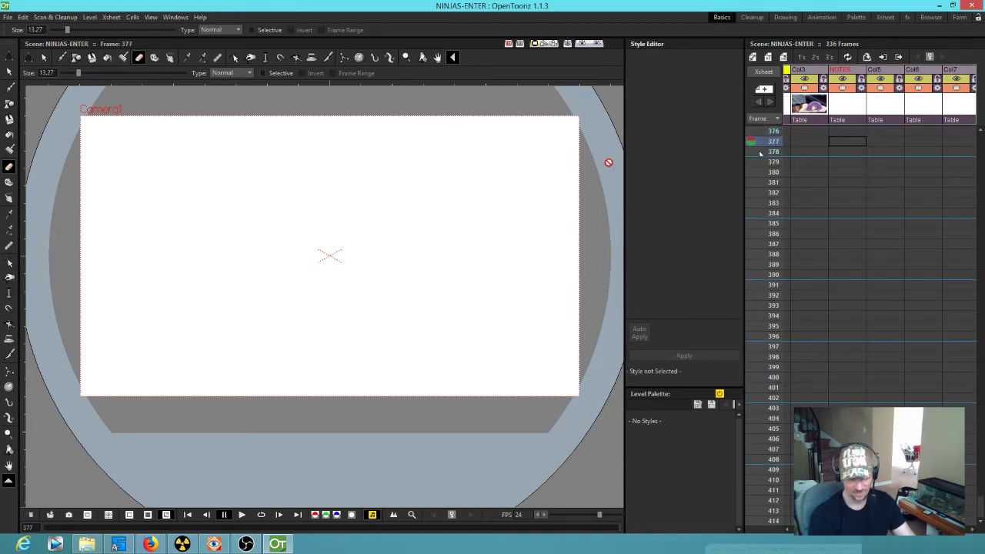
Step: Save the whole scene with all its levels and return to the cells around frame 101
{"action": "left_click", "coordinate": [9, 17]}
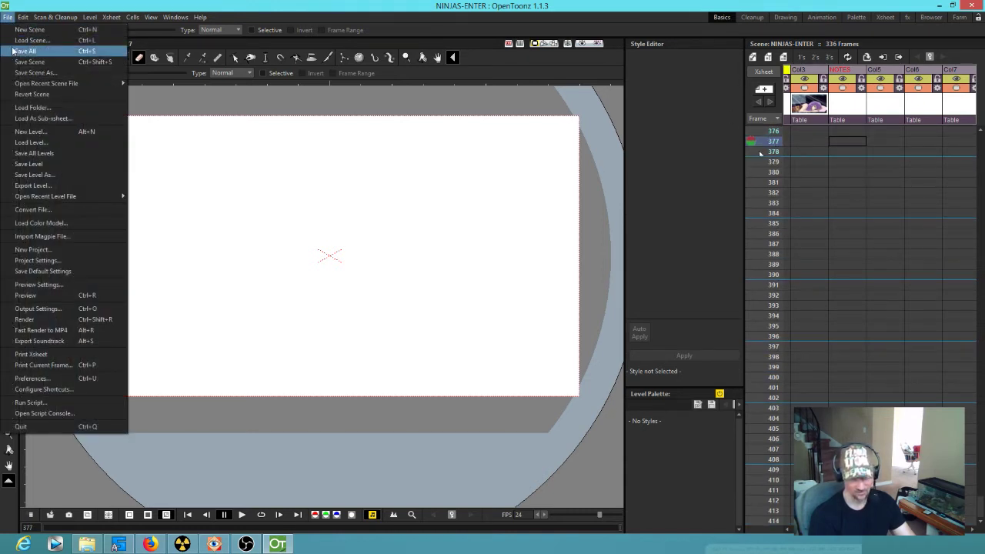
{"action": "left_click", "coordinate": [11, 49]}
{"action": "scroll", "coordinate": [824, 229], "scroll_direction": "up", "scroll_amount": 10}
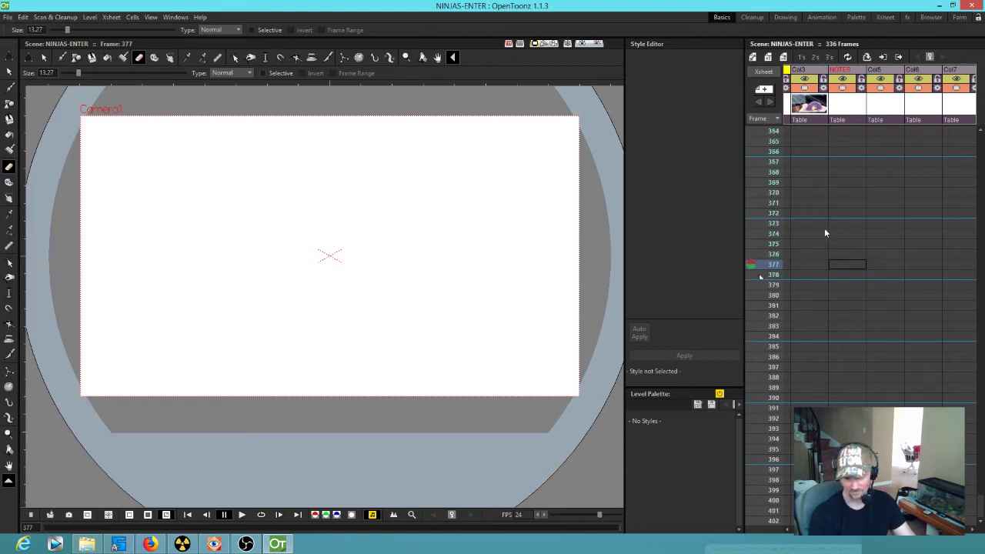
{"action": "scroll", "coordinate": [822, 230], "scroll_direction": "up", "scroll_amount": 20}
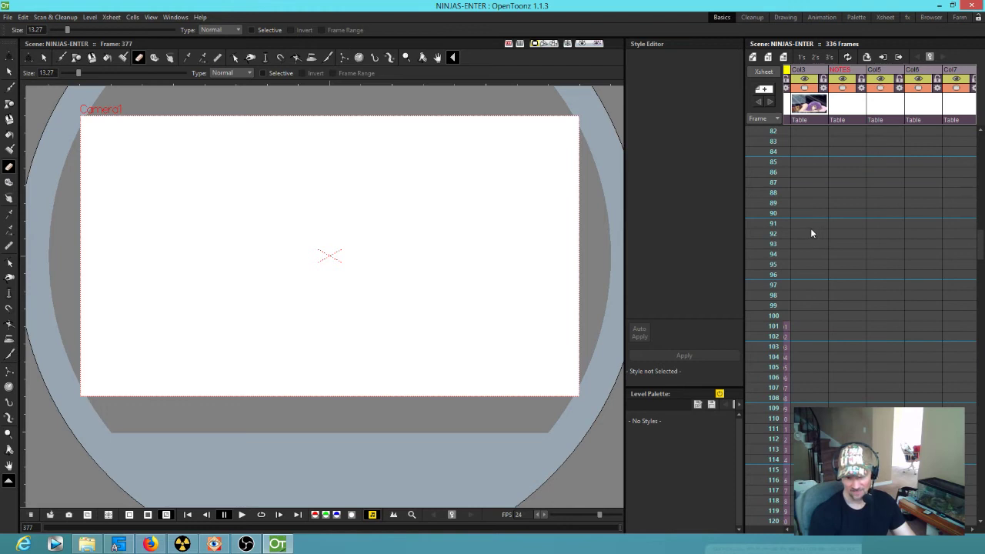
Step: Review frame 1 of the main scene and scrub through frames 100 to 108 around the start of the sub_41 shot
{"action": "scroll", "coordinate": [816, 228], "scroll_direction": "up", "scroll_amount": 7}
{"action": "scroll", "coordinate": [902, 230], "scroll_direction": "up", "scroll_amount": 5}
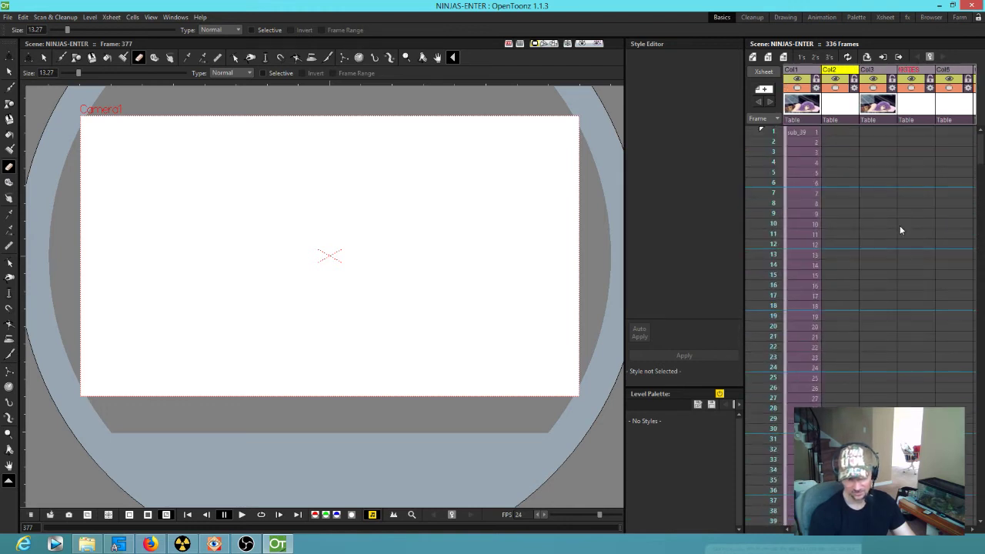
{"action": "left_click", "coordinate": [774, 134]}
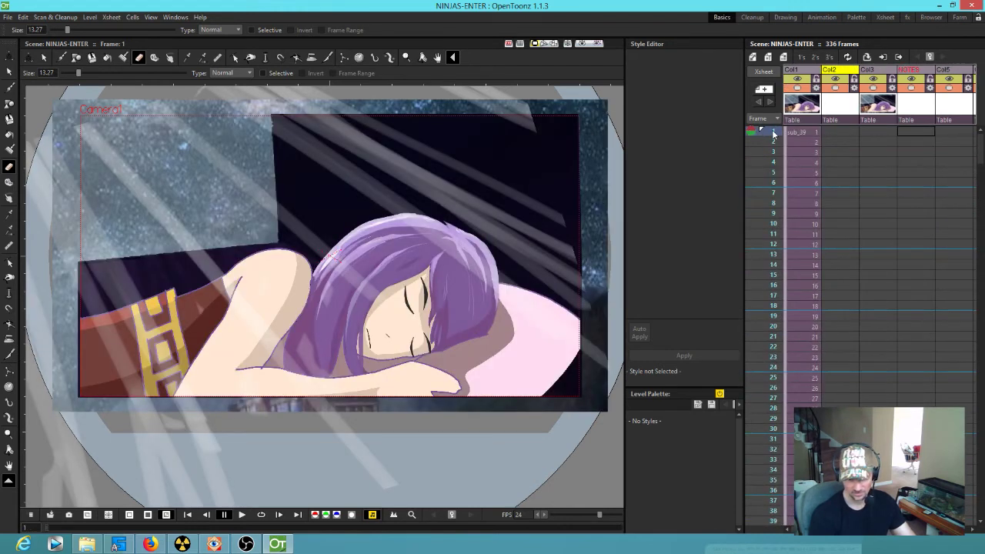
{"action": "scroll", "coordinate": [782, 178], "scroll_direction": "down", "scroll_amount": 12}
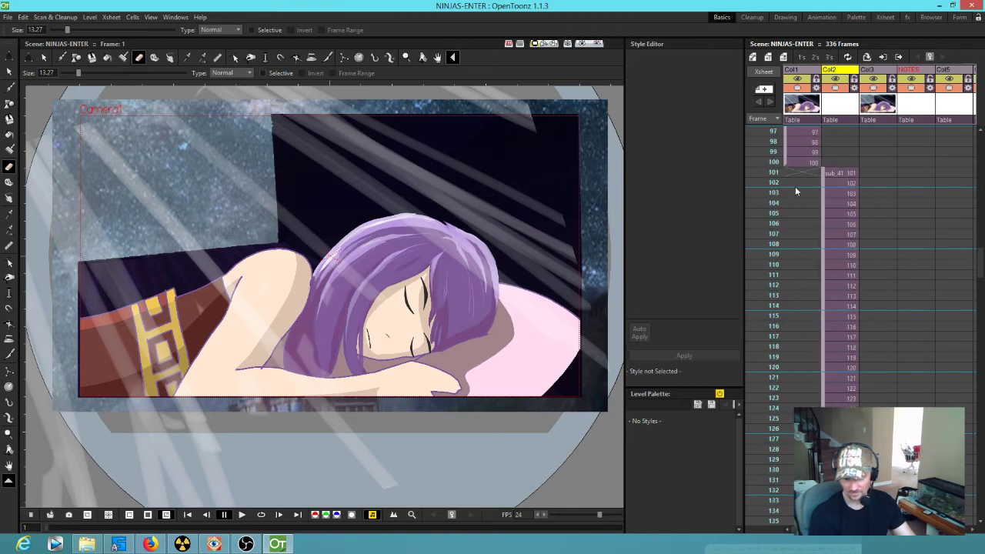
{"action": "left_click", "coordinate": [774, 162]}
{"action": "mouse_move", "coordinate": [775, 171]}
{"action": "left_mouse_down"}
{"action": "mouse_move", "coordinate": [777, 226]}
{"action": "mouse_move", "coordinate": [759, 264]}
{"action": "mouse_move", "coordinate": [762, 376]}
{"action": "mouse_move", "coordinate": [759, 160]}
{"action": "mouse_move", "coordinate": [745, 455]}
{"action": "mouse_move", "coordinate": [749, 215]}
{"action": "mouse_move", "coordinate": [751, 245]}
{"action": "left_mouse_up"}
{"action": "scroll", "coordinate": [330, 355], "scroll_direction": "up", "scroll_amount": 3}
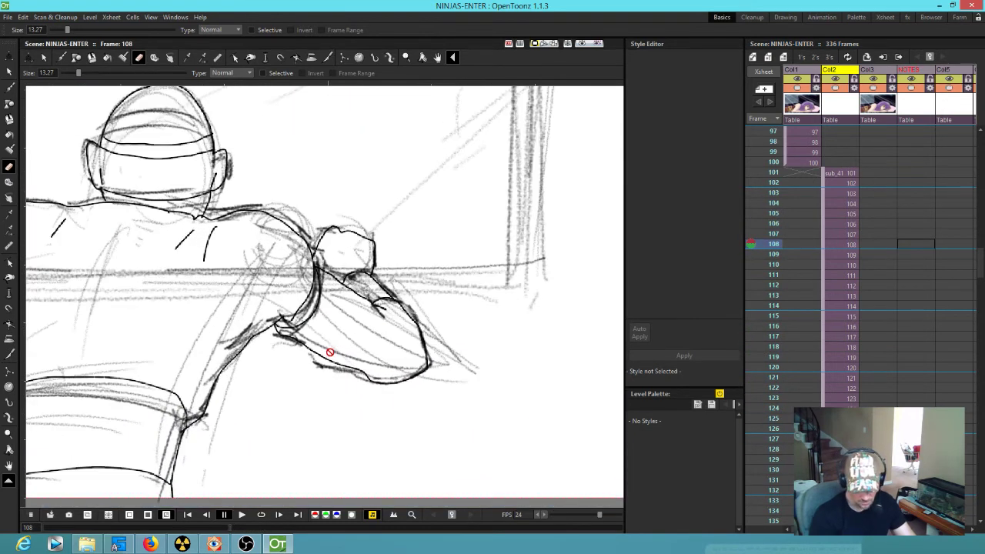
Step: Open the sub_41 sub-xsheet, hide its rough Col1 column, check frame 102, and return to the main scene
{"action": "left_click", "coordinate": [829, 174]}
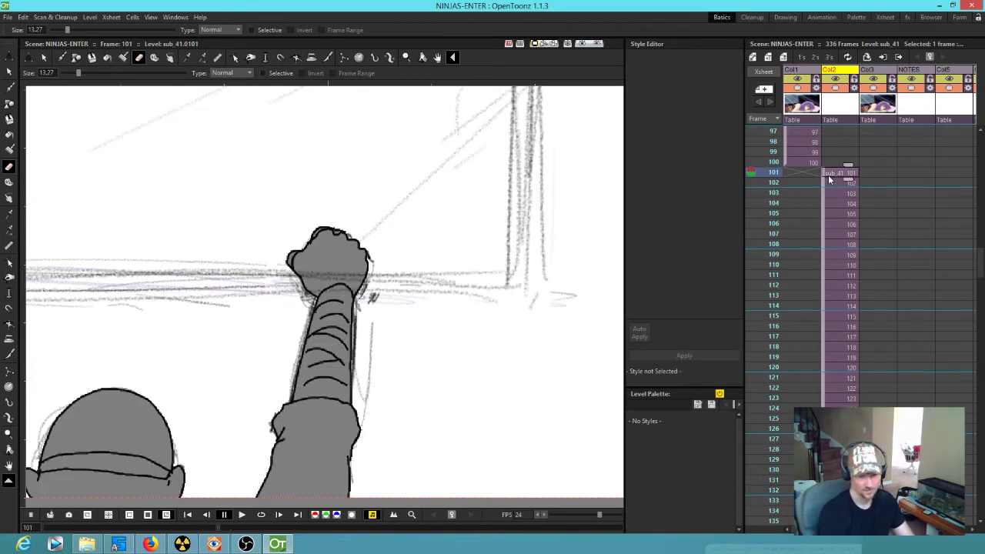
{"action": "key", "text": "shift+x"}
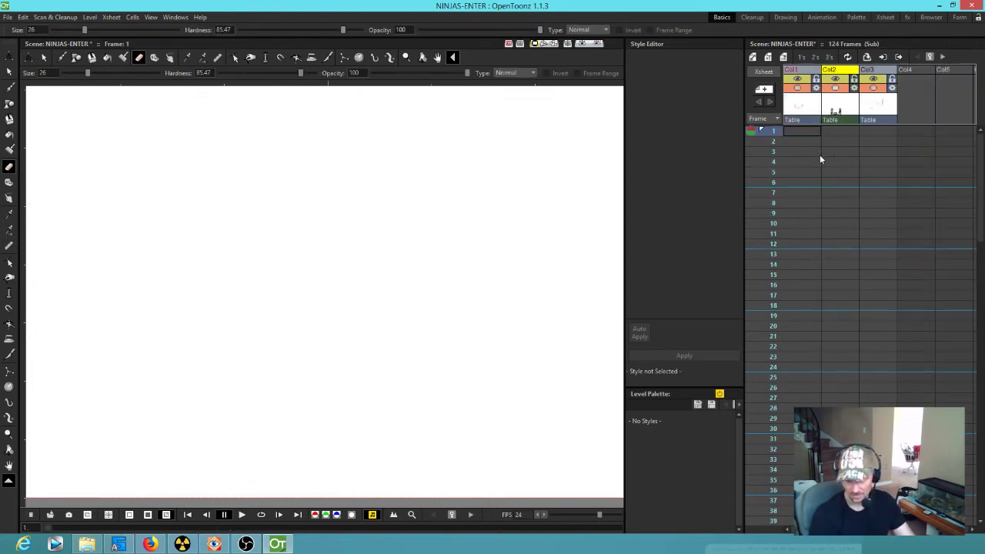
{"action": "scroll", "coordinate": [824, 158], "scroll_direction": "down", "scroll_amount": 3}
{"action": "scroll", "coordinate": [824, 158], "scroll_direction": "down", "scroll_amount": 3}
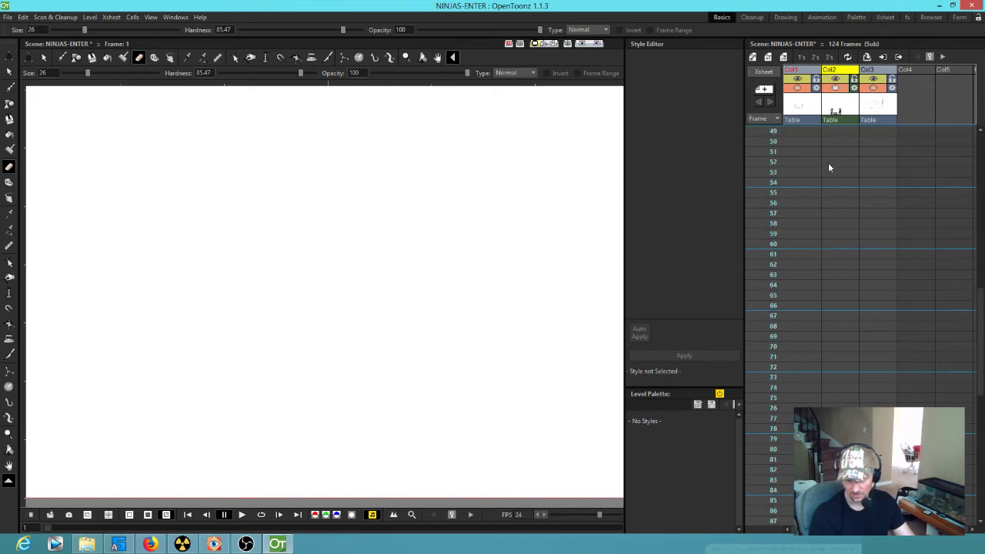
{"action": "scroll", "coordinate": [829, 167], "scroll_direction": "down", "scroll_amount": 3}
{"action": "left_click", "coordinate": [798, 79]}
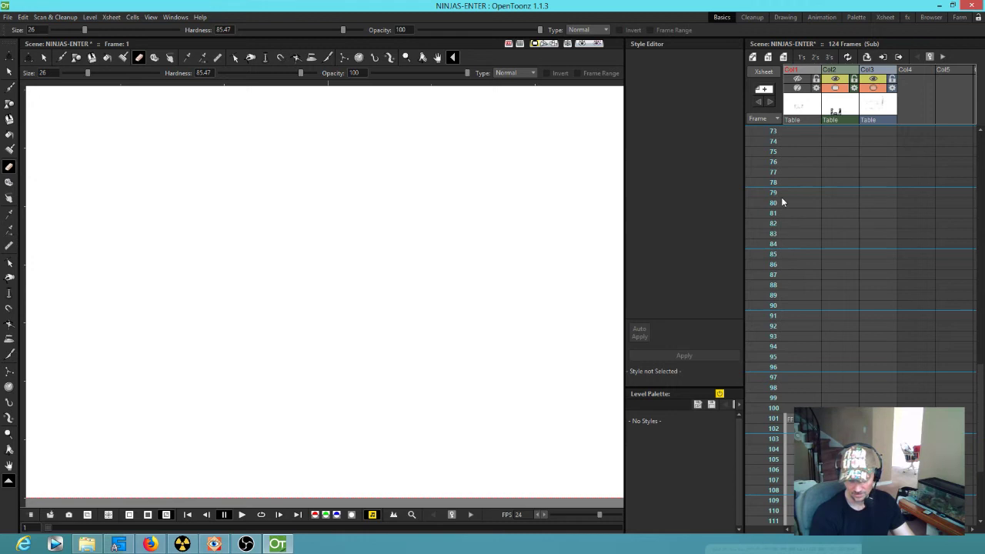
{"action": "left_click", "coordinate": [754, 429]}
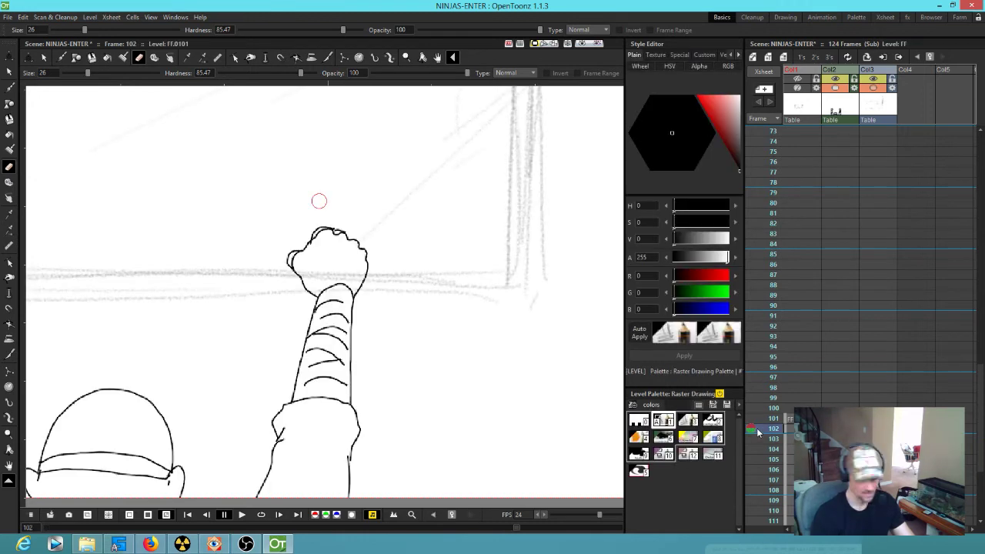
{"action": "key", "text": "alt+c"}
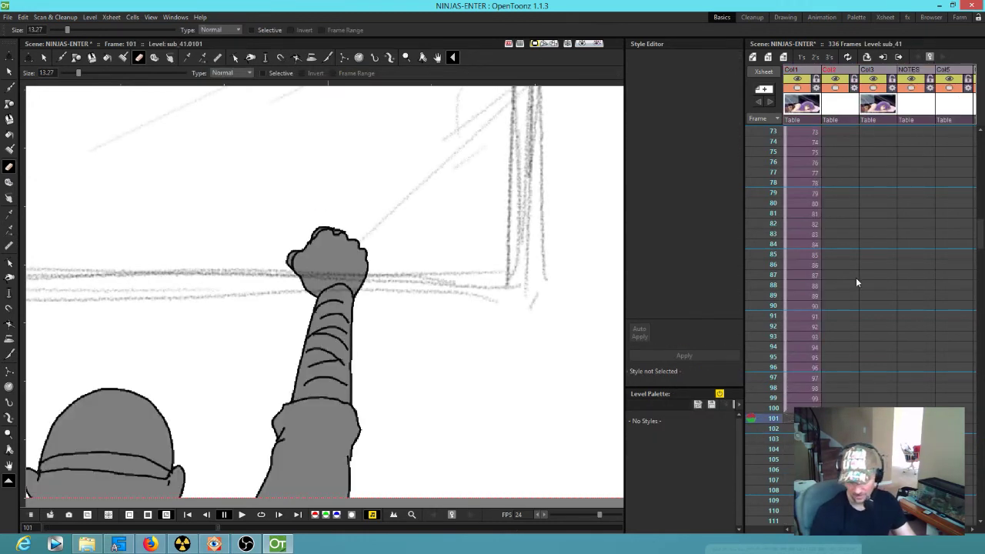
Step: Play back the main scene to review how the shots run together, stopping at frame 280 and at frame 220
{"action": "key", "text": "p"}
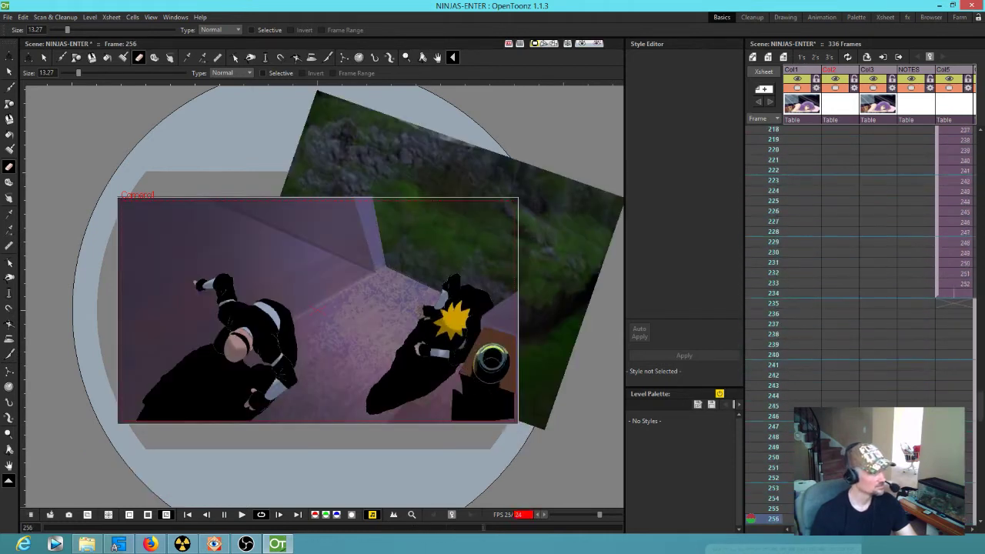
{"action": "key", "text": "p"}
{"action": "scroll", "coordinate": [860, 269], "scroll_direction": "down", "scroll_amount": 6}
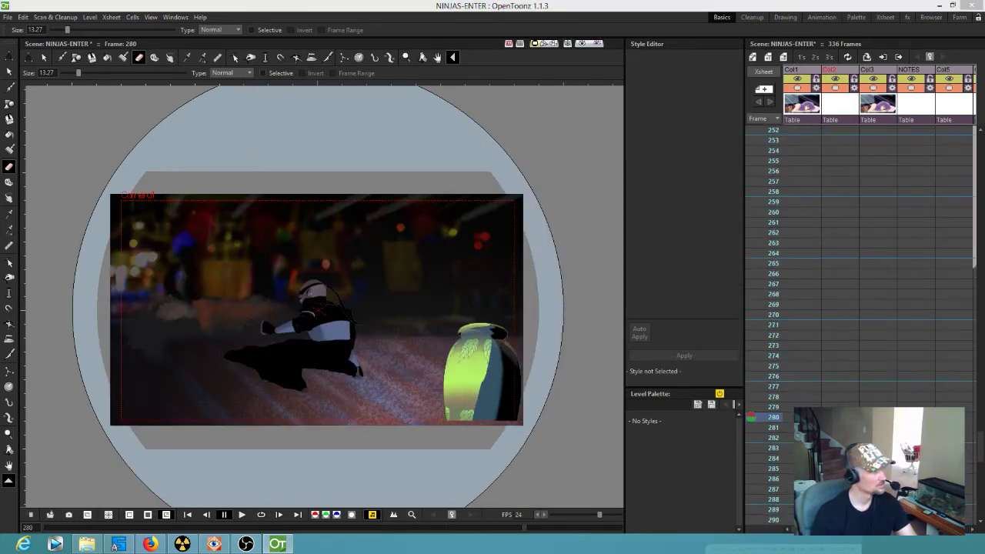
{"action": "scroll", "coordinate": [860, 308], "scroll_direction": "down", "scroll_amount": 4}
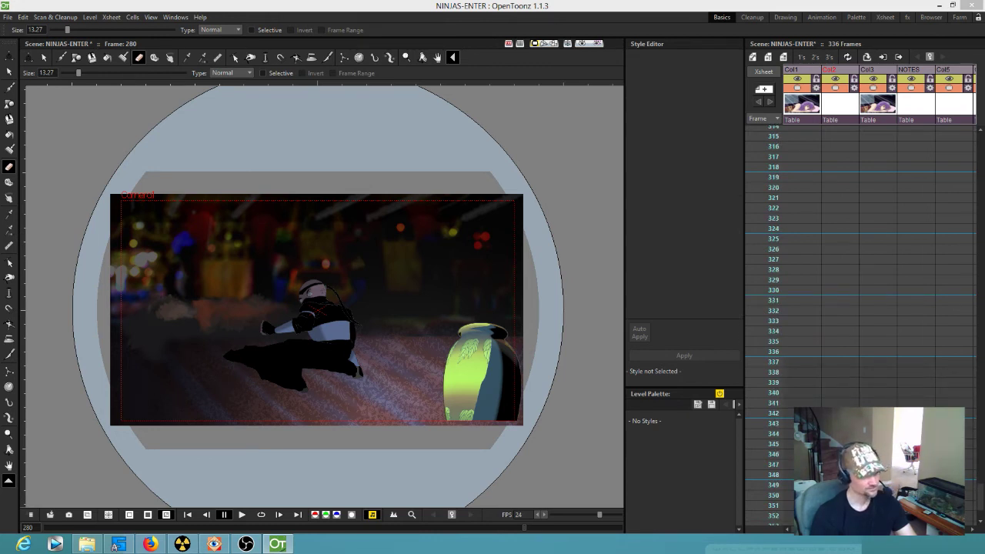
{"action": "scroll", "coordinate": [860, 269], "scroll_direction": "up", "scroll_amount": 20}
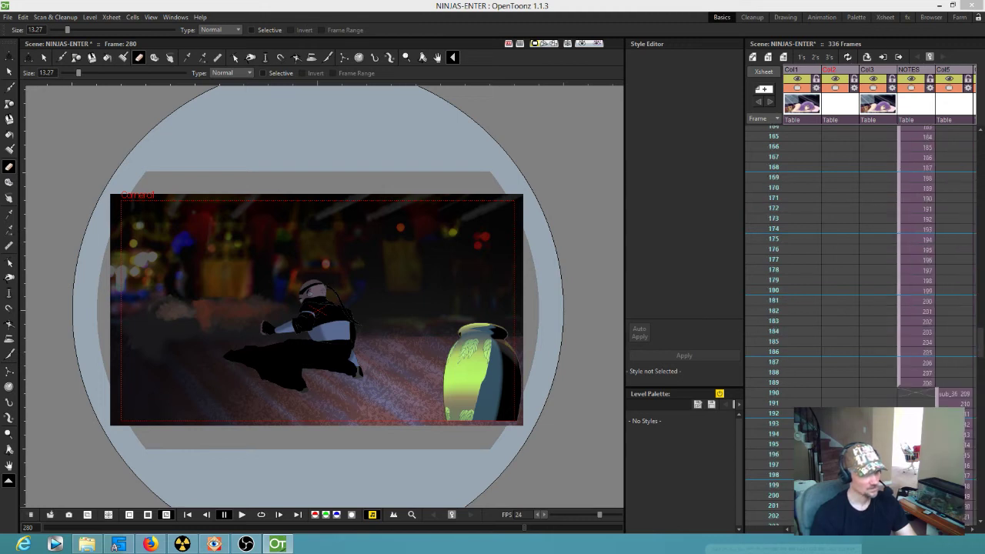
{"action": "scroll", "coordinate": [860, 269], "scroll_direction": "up", "scroll_amount": 1}
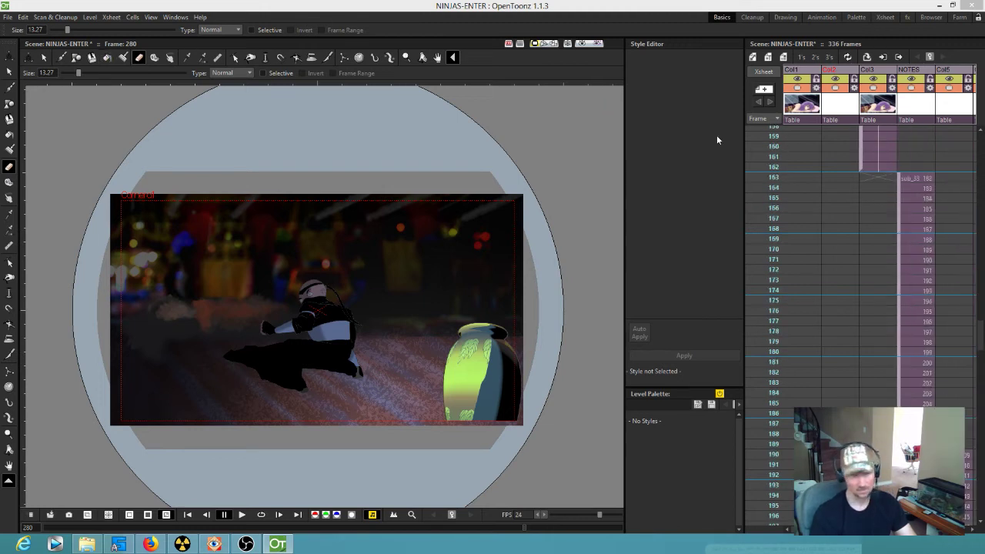
{"action": "key", "text": "l"}
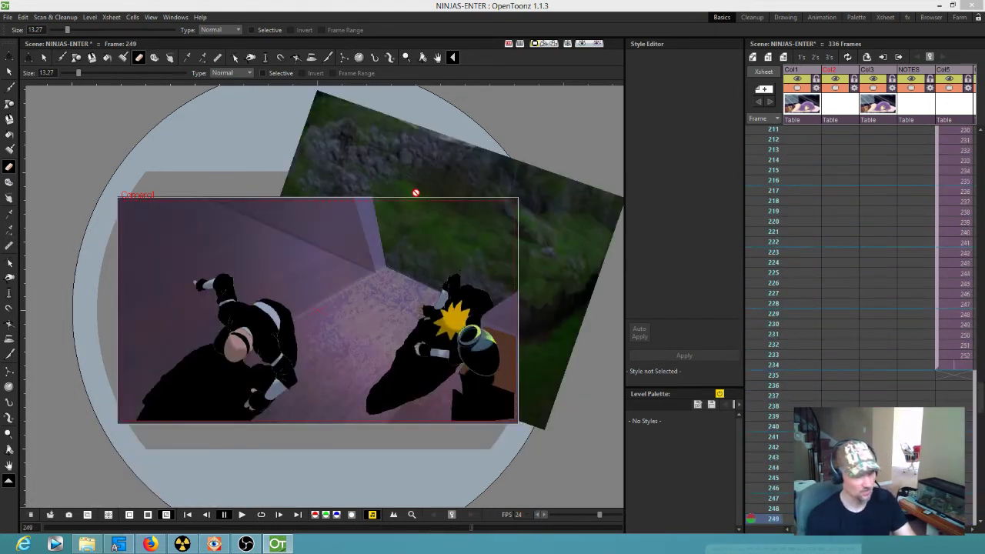
{"action": "left_click", "coordinate": [777, 222]}
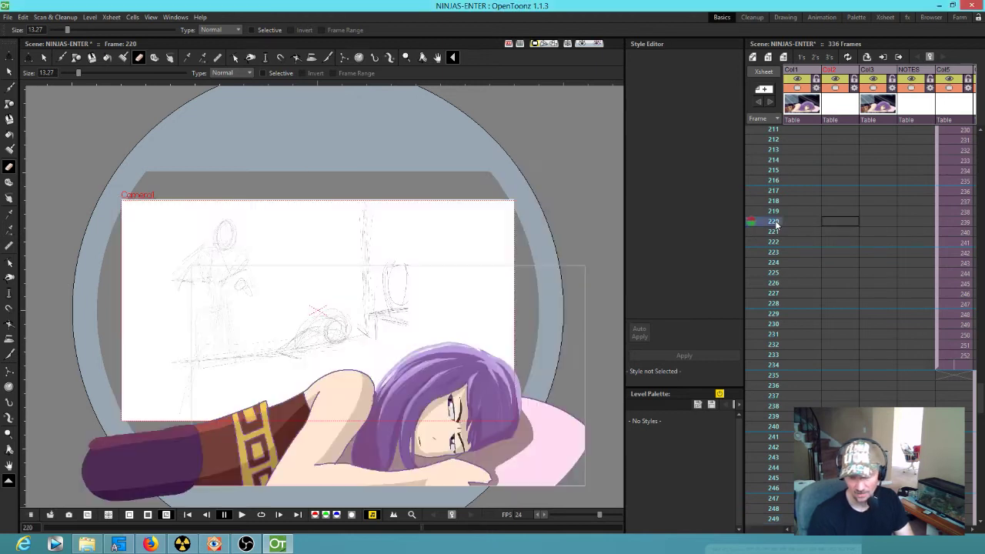
Step: Return to the start of the sub_41 shot and scrub through frames 101 to 123 to examine the climbing ninja
{"action": "scroll", "coordinate": [769, 242], "scroll_direction": "up", "scroll_amount": 5}
{"action": "scroll", "coordinate": [770, 242], "scroll_direction": "up", "scroll_amount": 2}
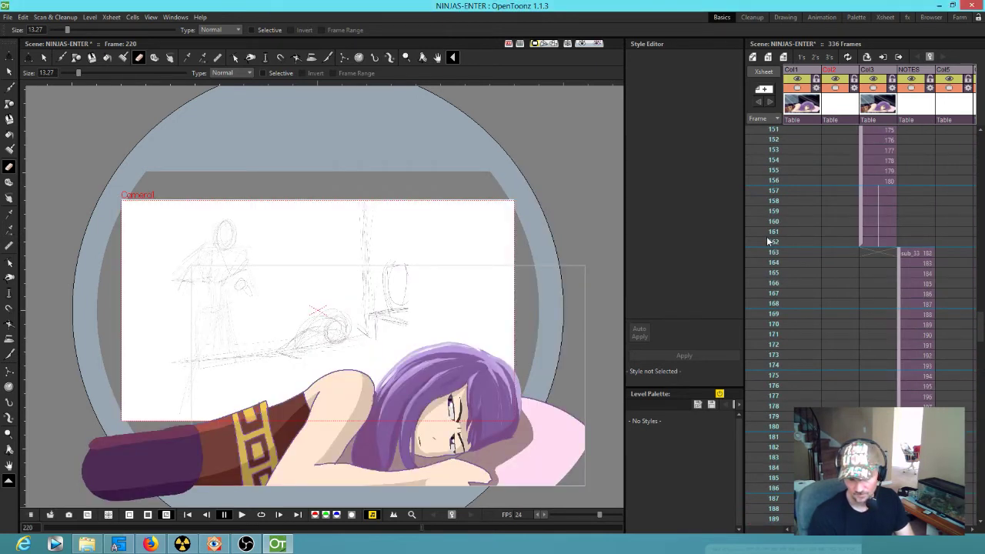
{"action": "scroll", "coordinate": [773, 245], "scroll_direction": "up", "scroll_amount": 20}
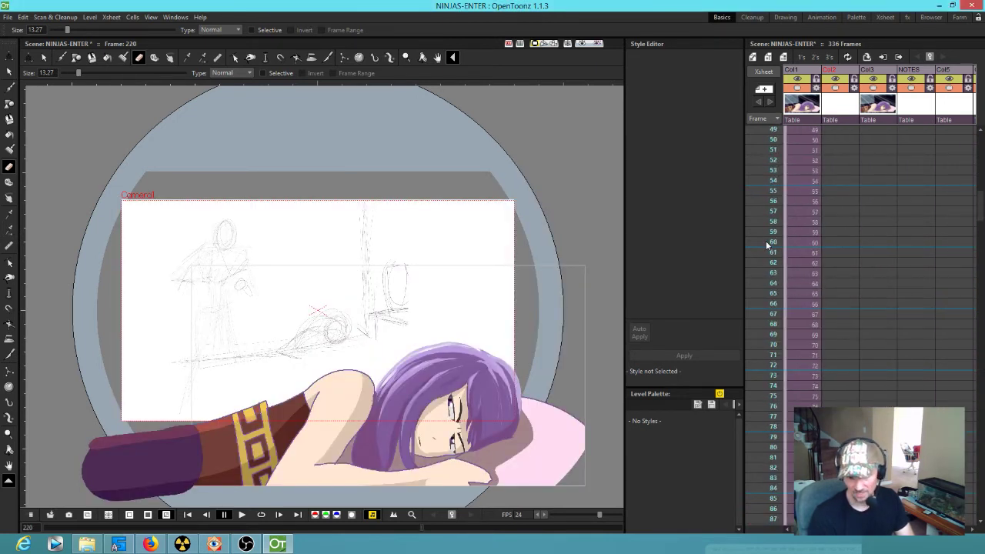
{"action": "scroll", "coordinate": [804, 234], "scroll_direction": "up", "scroll_amount": 1}
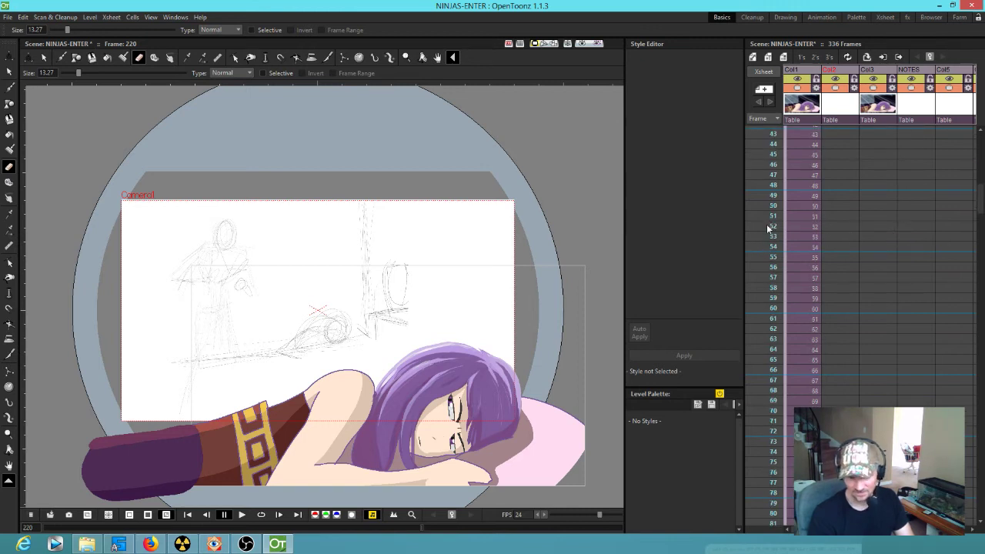
{"action": "scroll", "coordinate": [768, 235], "scroll_direction": "down", "scroll_amount": 9}
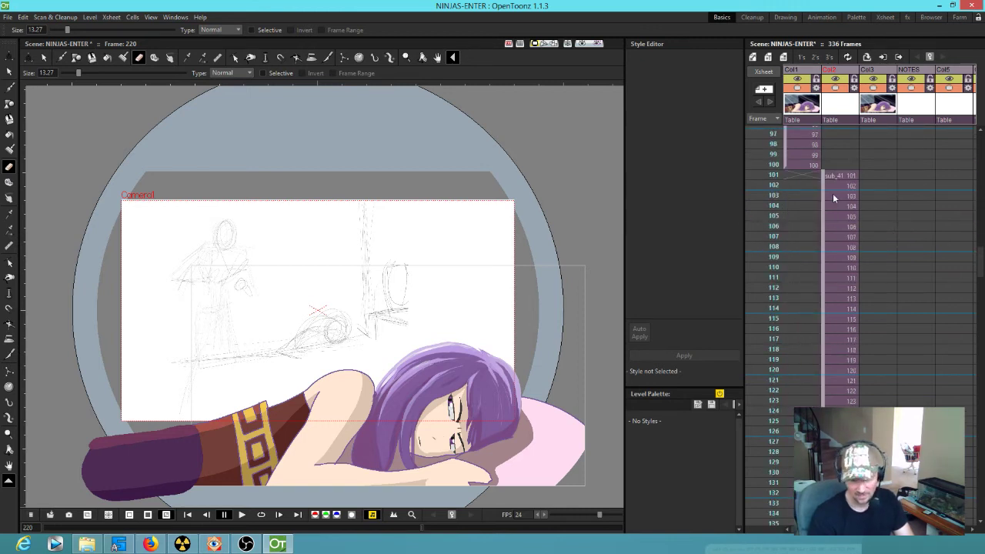
{"action": "left_click", "coordinate": [773, 176]}
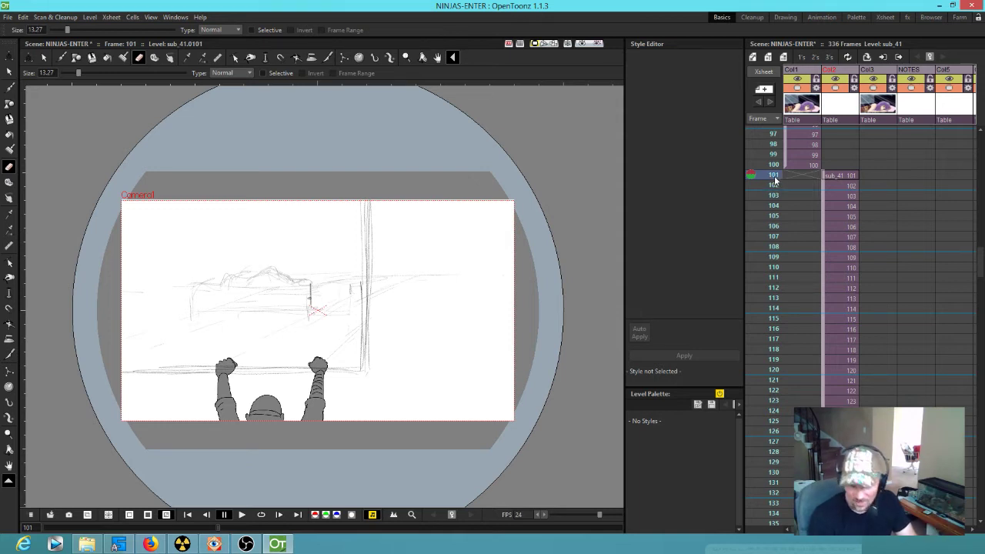
{"action": "mouse_move", "coordinate": [774, 180]}
{"action": "left_mouse_down"}
{"action": "mouse_move", "coordinate": [777, 248]}
{"action": "mouse_move", "coordinate": [760, 334]}
{"action": "mouse_move", "coordinate": [768, 404]}
{"action": "left_mouse_up"}
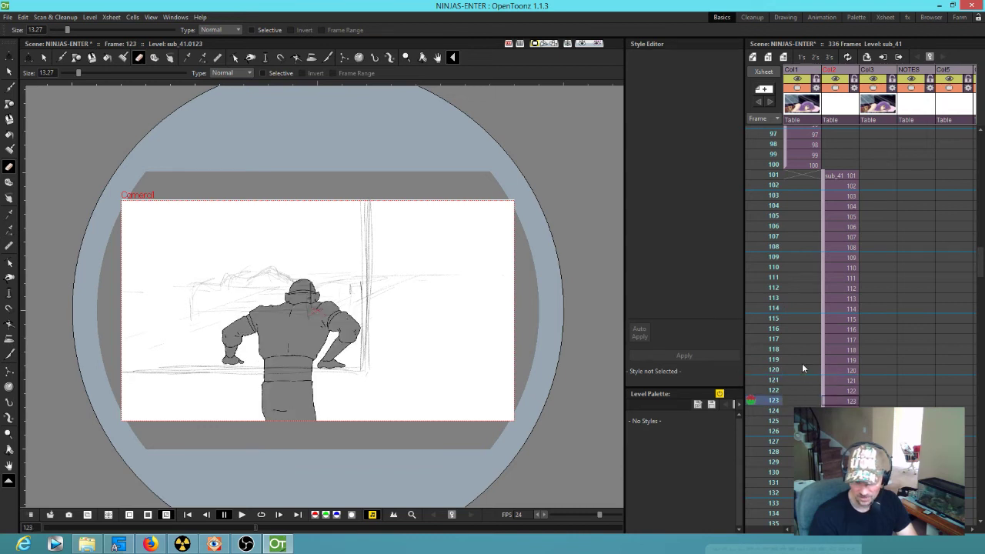
Step: Scrub on past the climbing shot and open the sub_39 sub-xsheet from frame 156 of Col3
{"action": "scroll", "coordinate": [791, 345], "scroll_direction": "down", "scroll_amount": 1}
{"action": "scroll", "coordinate": [790, 345], "scroll_direction": "down", "scroll_amount": 1}
{"action": "mouse_move", "coordinate": [774, 277]}
{"action": "left_mouse_down"}
{"action": "mouse_move", "coordinate": [758, 444]}
{"action": "mouse_move", "coordinate": [761, 351]}
{"action": "mouse_move", "coordinate": [758, 508]}
{"action": "mouse_move", "coordinate": [763, 286]}
{"action": "mouse_move", "coordinate": [774, 428]}
{"action": "mouse_move", "coordinate": [777, 339]}
{"action": "left_mouse_up"}
{"action": "left_click", "coordinate": [887, 316]}
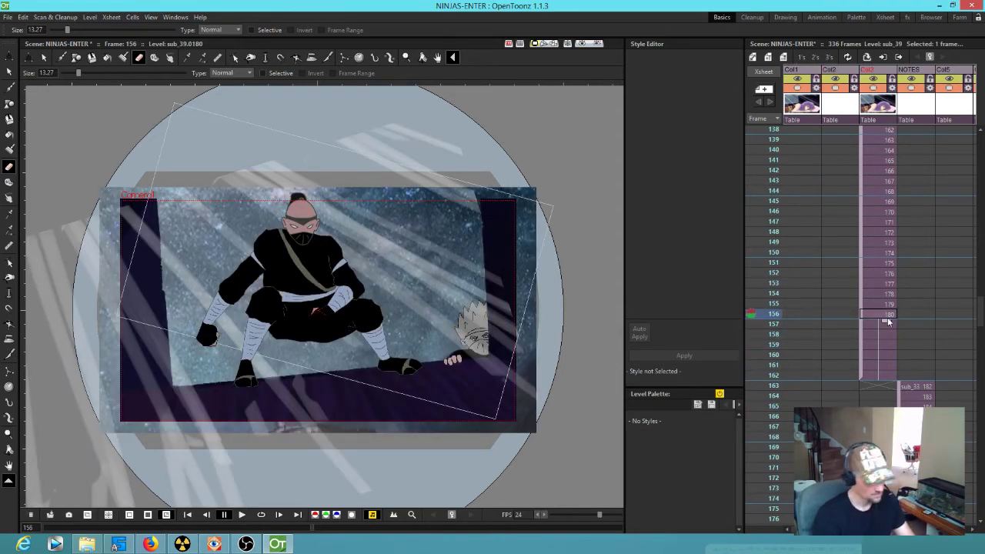
{"action": "key", "text": "alt+c"}
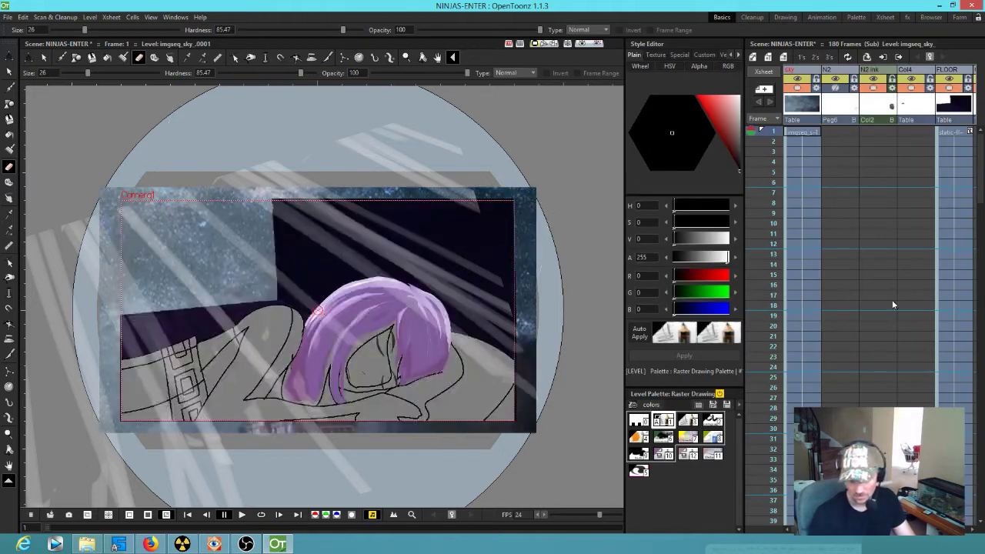
Step: Scrub through frames 93 to 98 of the sub_39 sub-xsheet to examine the sleeping woman waking
{"action": "scroll", "coordinate": [873, 273], "scroll_direction": "down", "scroll_amount": 10}
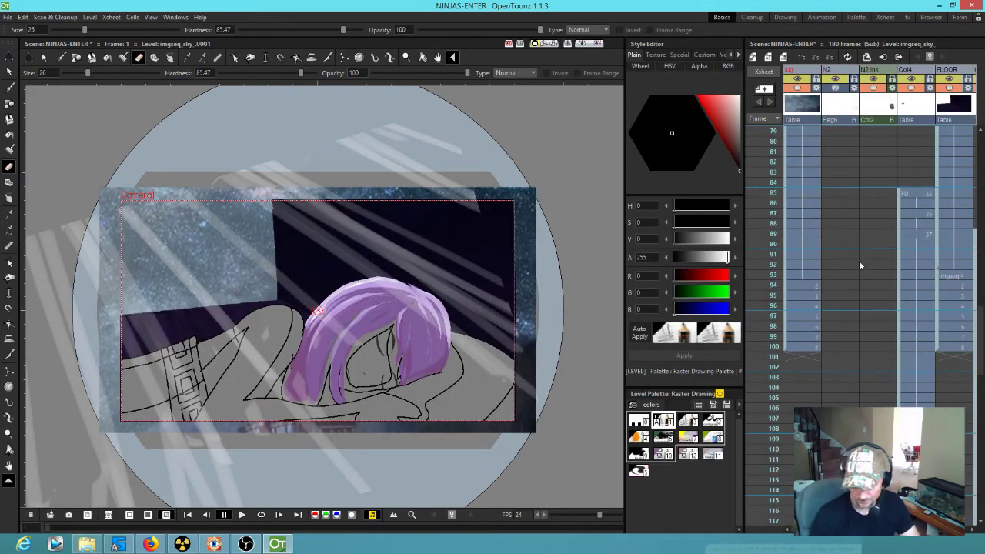
{"action": "left_click", "coordinate": [771, 213]}
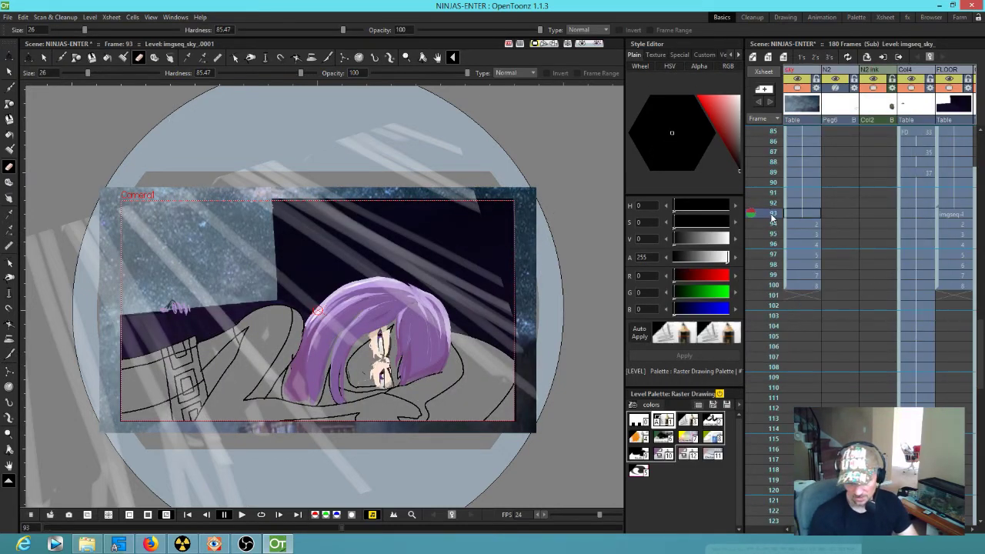
{"action": "mouse_move", "coordinate": [770, 273]}
{"action": "left_mouse_down"}
{"action": "mouse_move", "coordinate": [771, 339]}
{"action": "mouse_move", "coordinate": [772, 218]}
{"action": "mouse_move", "coordinate": [761, 296]}
{"action": "mouse_move", "coordinate": [761, 267]}
{"action": "left_mouse_up"}
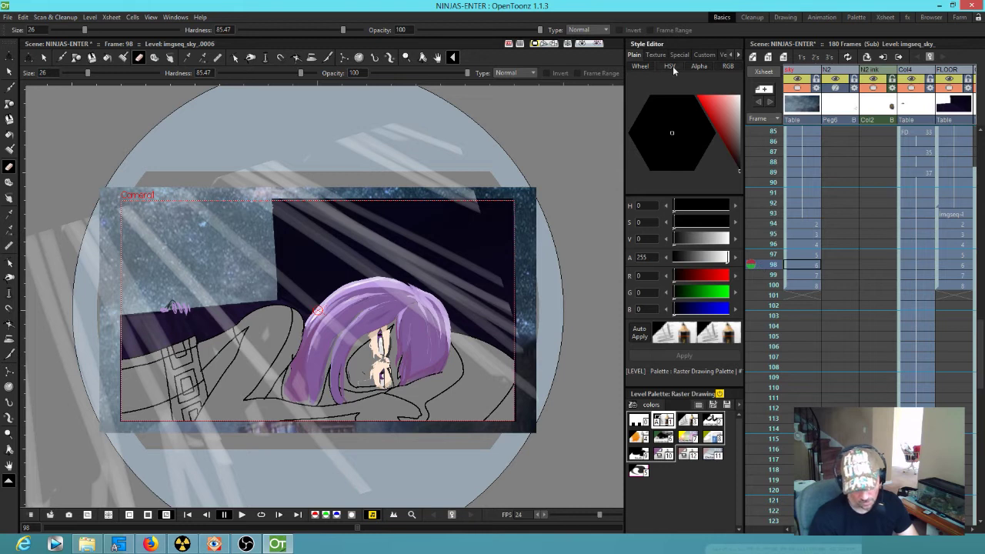
Step: Preview frame 98 with its effects rendered, return to the normal view, and turn off Fill Check
{"action": "left_click", "coordinate": [581, 44]}
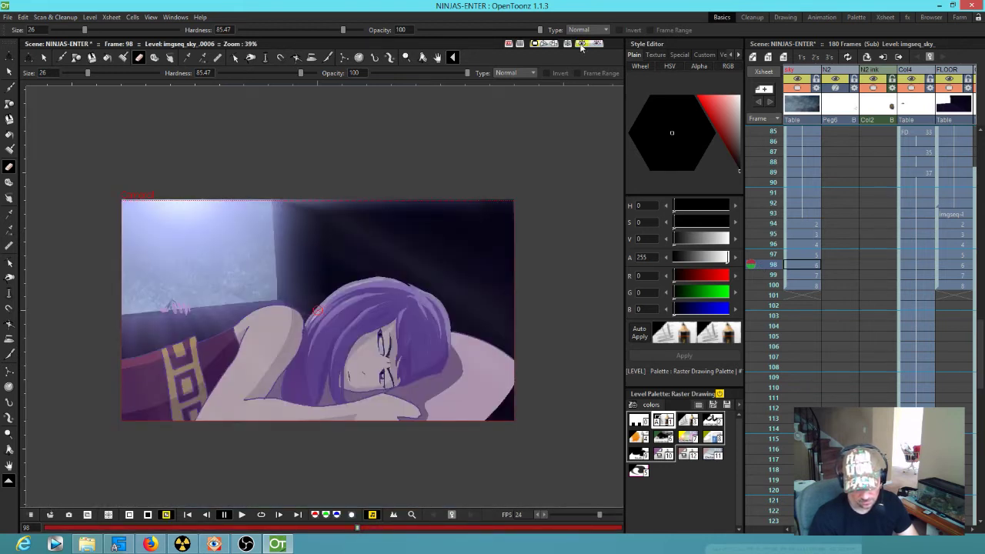
{"action": "left_click", "coordinate": [581, 44]}
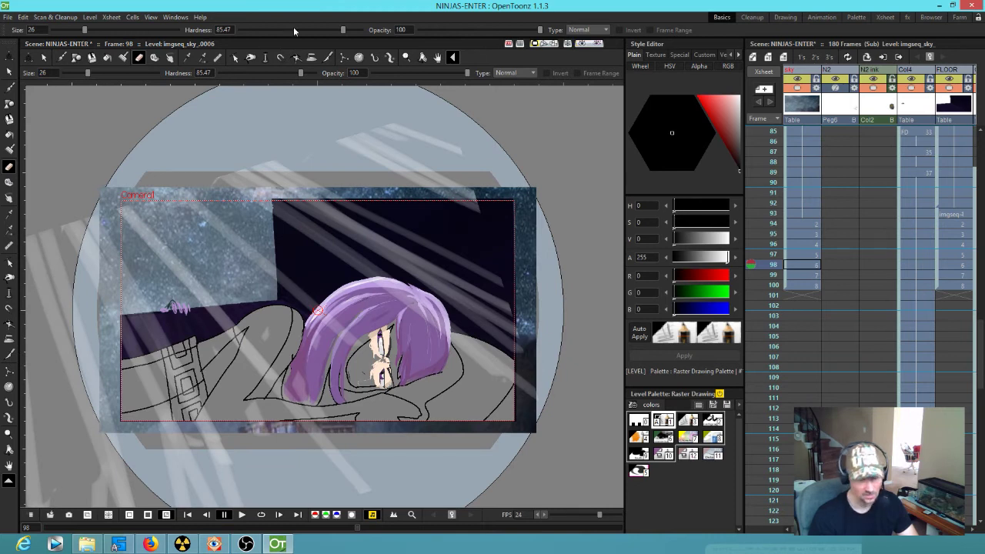
{"action": "left_click", "coordinate": [151, 17]}
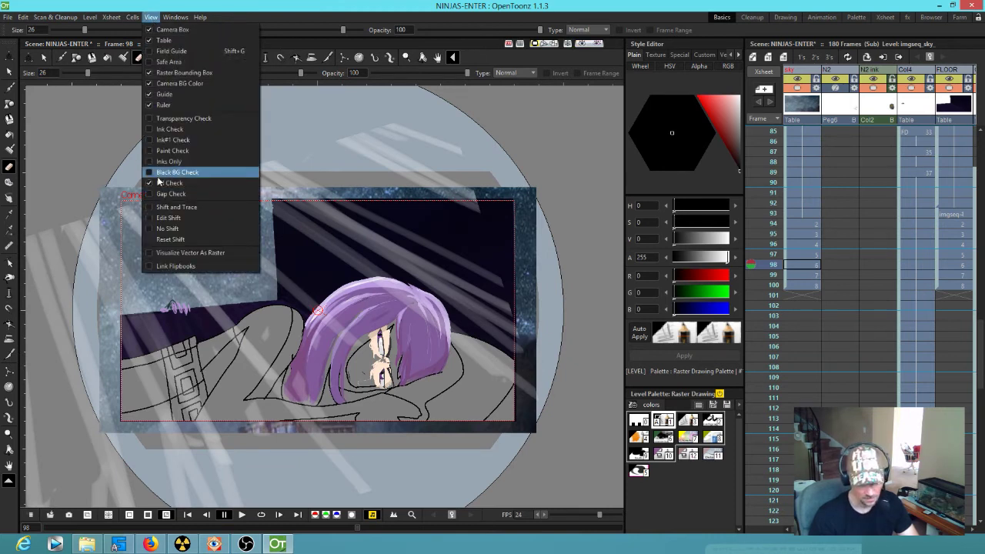
{"action": "left_click", "coordinate": [151, 183]}
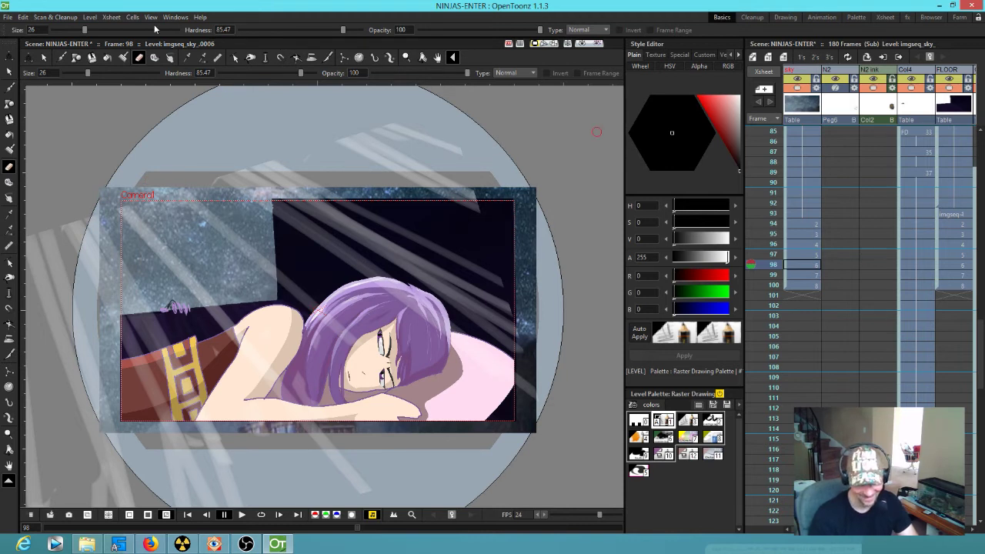
Step: Scrub the sub_39 sub-xsheet from frame 98 to frame 180 to review the ninja's entrance
{"action": "left_click_drag", "start_coordinate": [772, 268], "coordinate": [742, 370]}
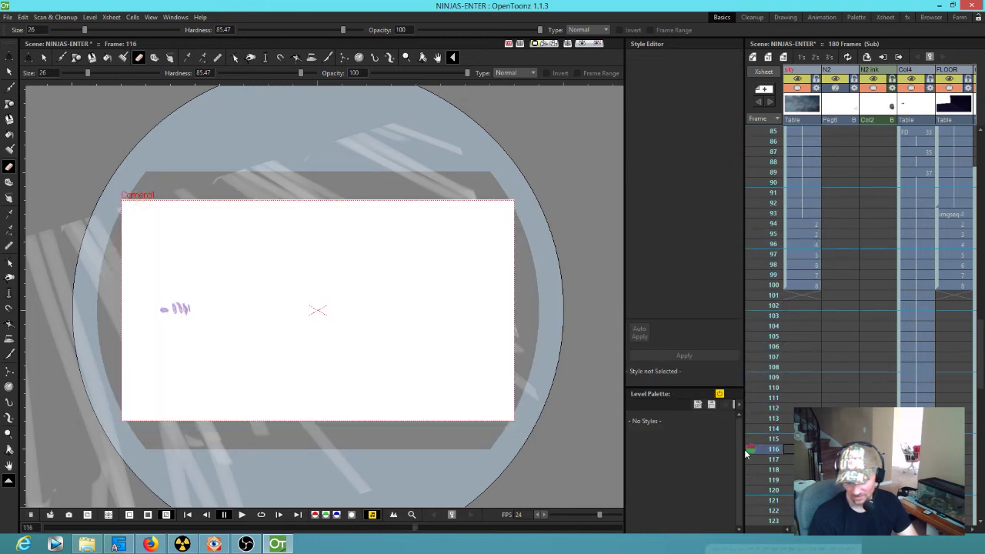
{"action": "left_click_drag", "start_coordinate": [731, 516], "coordinate": [774, 325]}
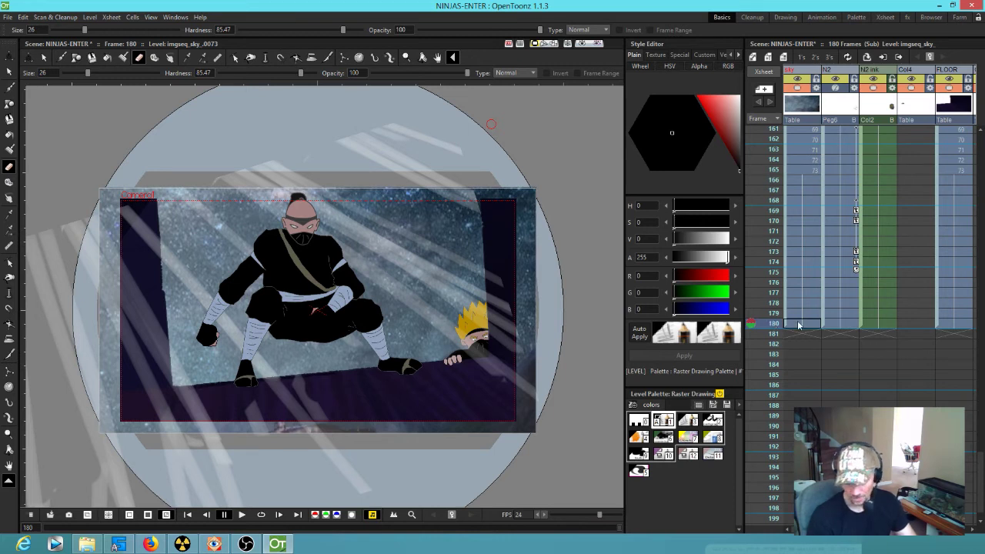
{"action": "scroll", "coordinate": [826, 303], "scroll_direction": "up", "scroll_amount": 15}
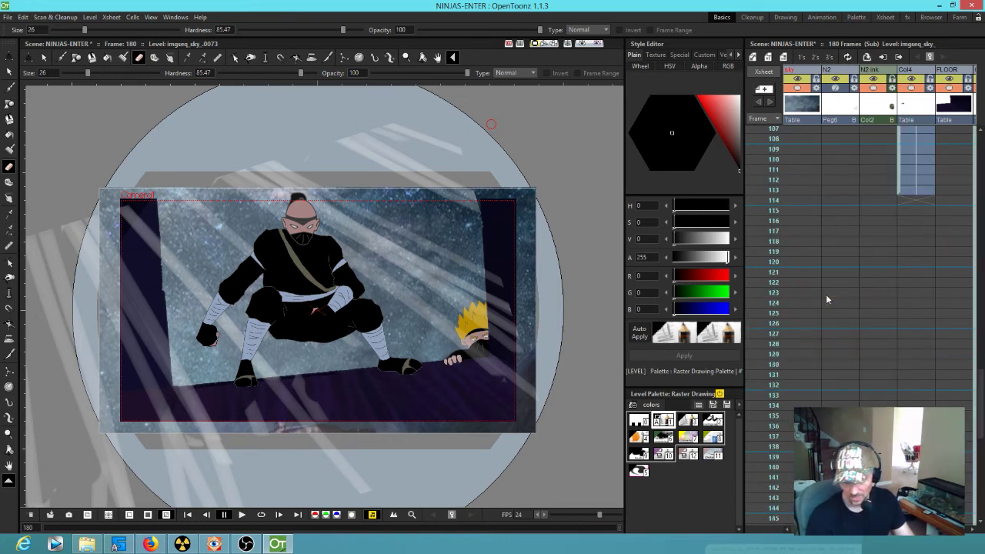
Step: Return to the main xsheet, check where sub_39 sits among the surrounding shots, and reopen the sub_39 sub-xsheet from Col3
{"action": "scroll", "coordinate": [826, 294], "scroll_direction": "down", "scroll_amount": 10}
{"action": "scroll", "coordinate": [821, 292], "scroll_direction": "down", "scroll_amount": 3}
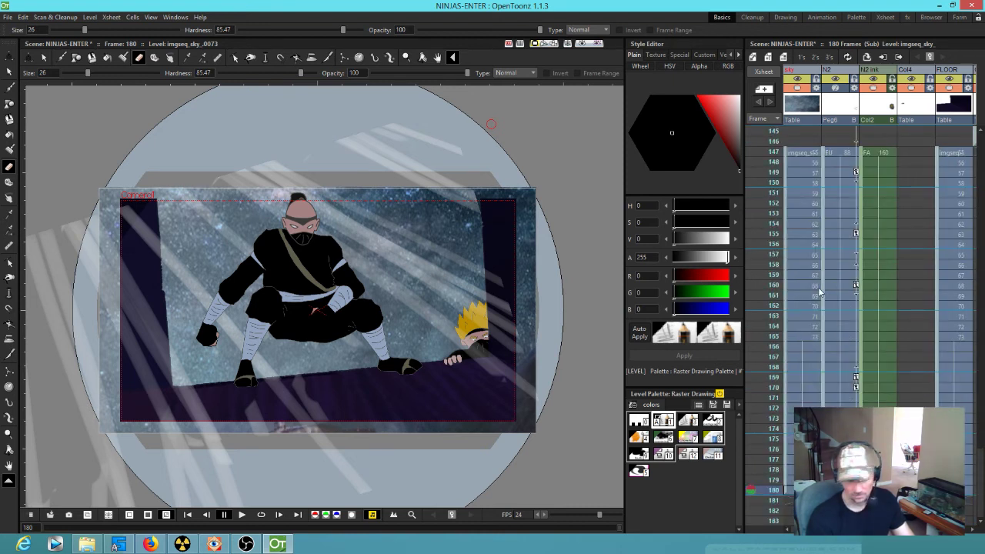
{"action": "key", "text": "ctrl+shift+e"}
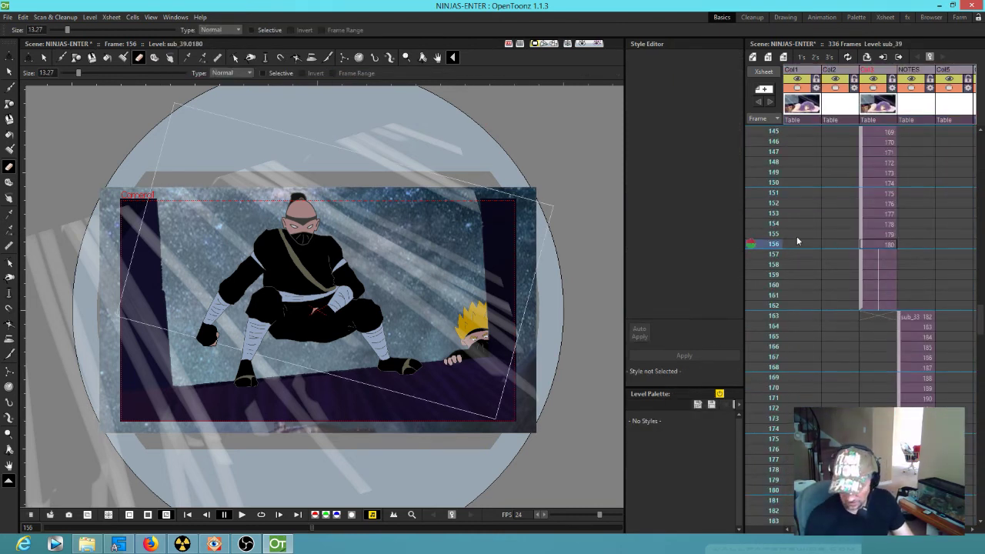
{"action": "scroll", "coordinate": [852, 224], "scroll_direction": "up", "scroll_amount": 10}
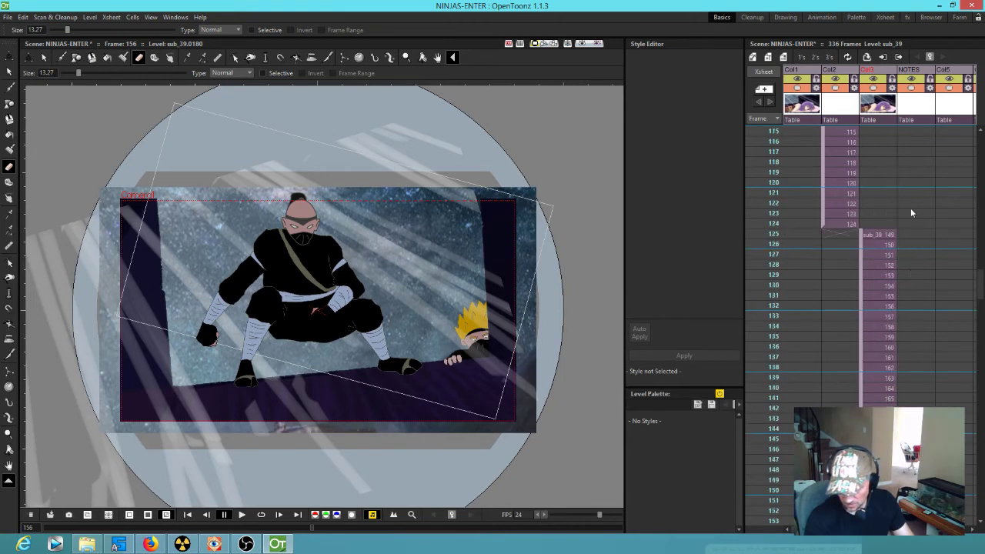
{"action": "scroll", "coordinate": [881, 367], "scroll_direction": "down", "scroll_amount": 10}
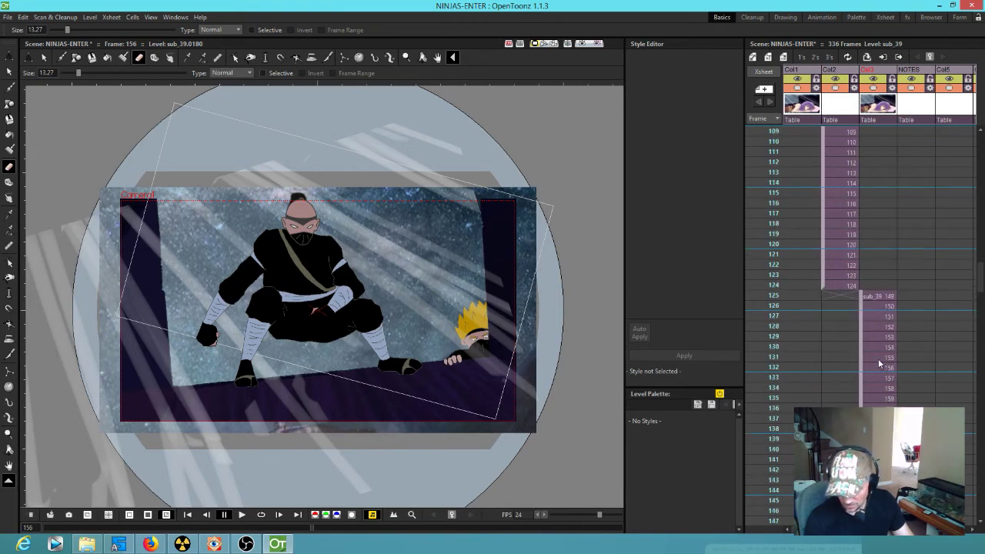
{"action": "left_click", "coordinate": [882, 245]}
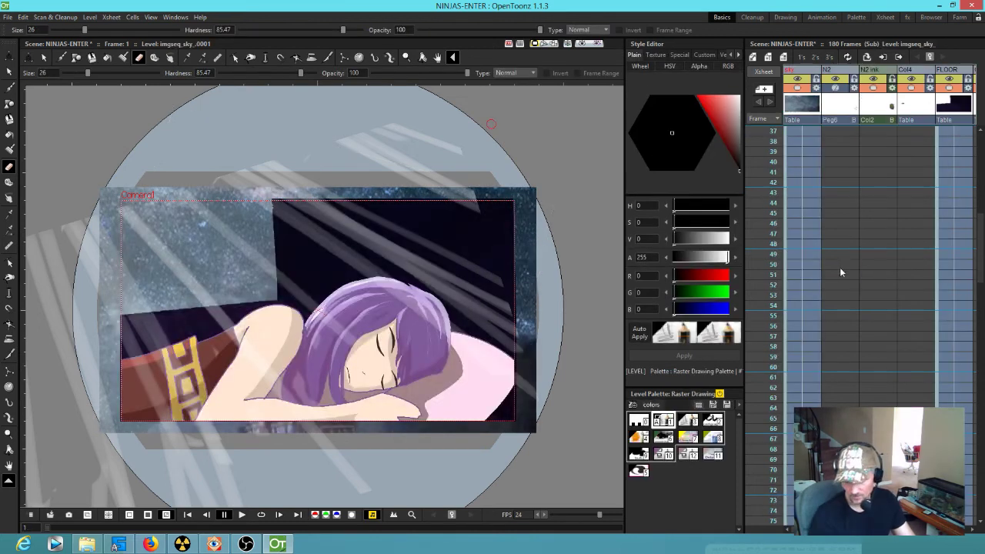
Step: Examine where the sub_39 columns end, select the n1shadow cell at frame 179, and toggle that column's camera stand visibility on and off
{"action": "scroll", "coordinate": [866, 294], "scroll_direction": "down", "scroll_amount": 5}
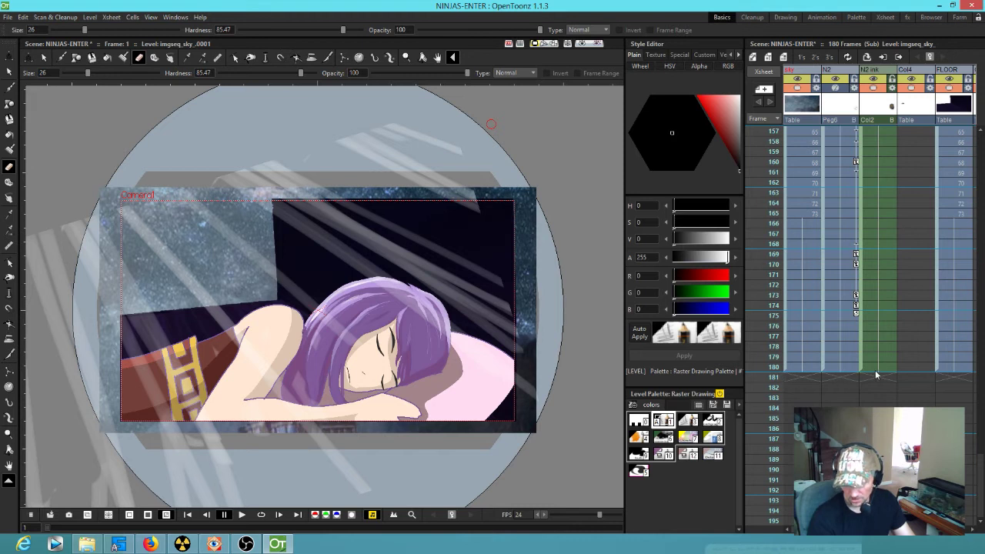
{"action": "scroll", "coordinate": [889, 206], "scroll_direction": "right", "scroll_amount": 4}
{"action": "scroll", "coordinate": [891, 218], "scroll_direction": "right", "scroll_amount": 8}
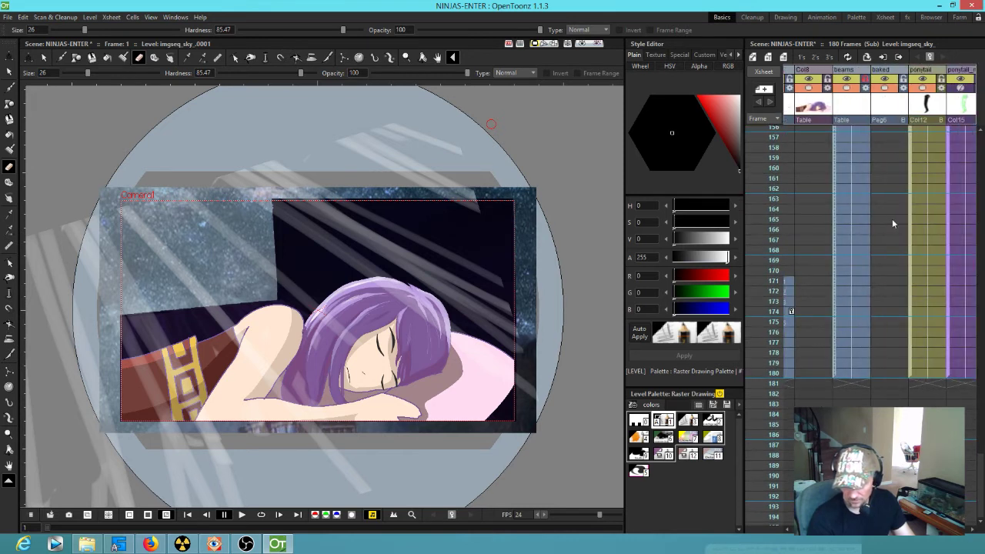
{"action": "scroll", "coordinate": [844, 241], "scroll_direction": "right", "scroll_amount": 1}
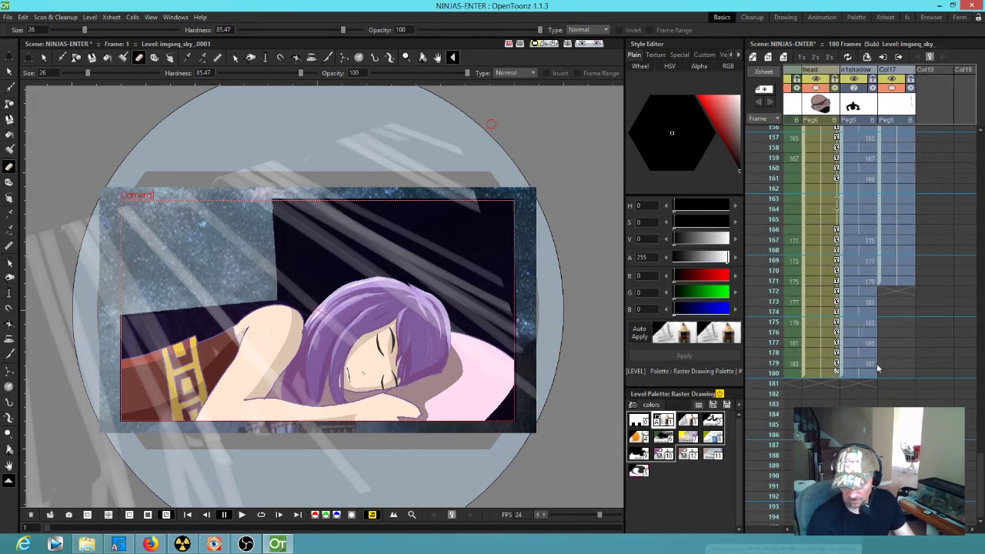
{"action": "left_click", "coordinate": [870, 362]}
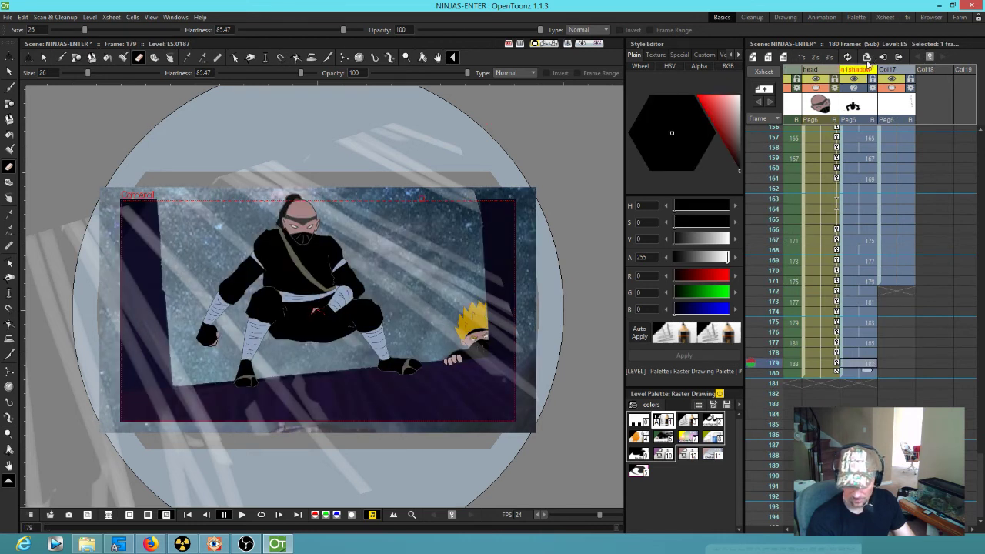
{"action": "left_click", "coordinate": [854, 89]}
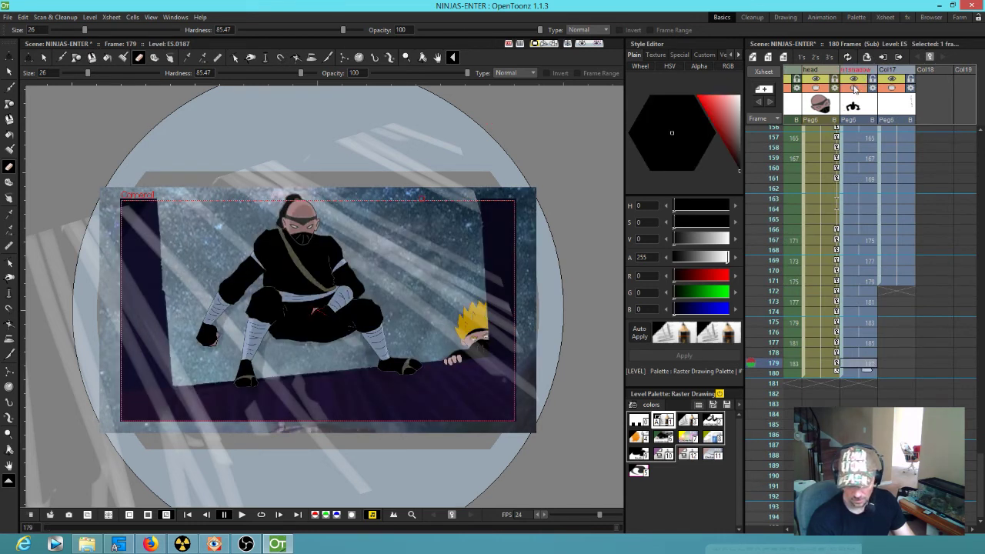
{"action": "left_click", "coordinate": [855, 90]}
Step: Extend the head column's drawing from frame 180 through frame 186
{"action": "scroll", "coordinate": [862, 138], "scroll_direction": "left", "scroll_amount": 1}
{"action": "scroll", "coordinate": [868, 139], "scroll_direction": "left", "scroll_amount": 2}
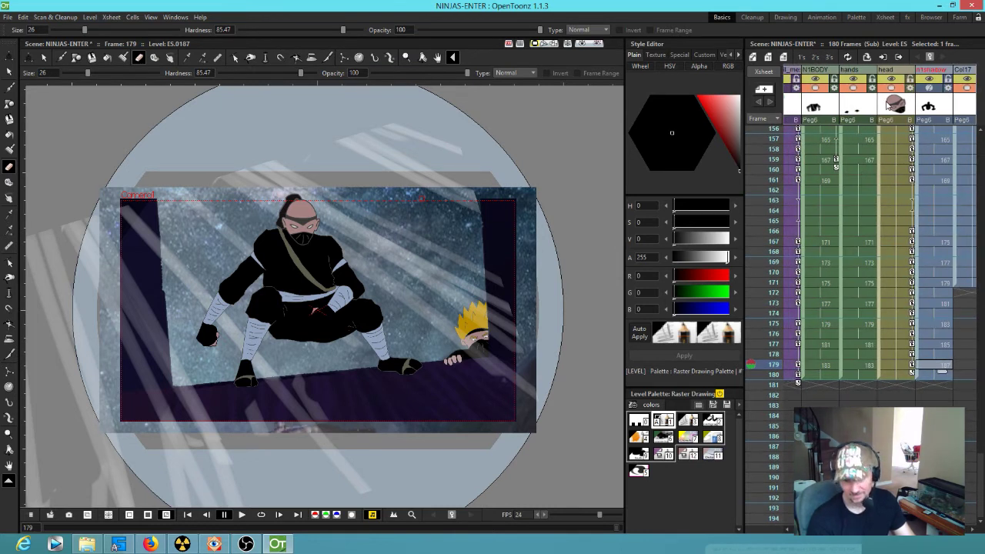
{"action": "left_click", "coordinate": [901, 373]}
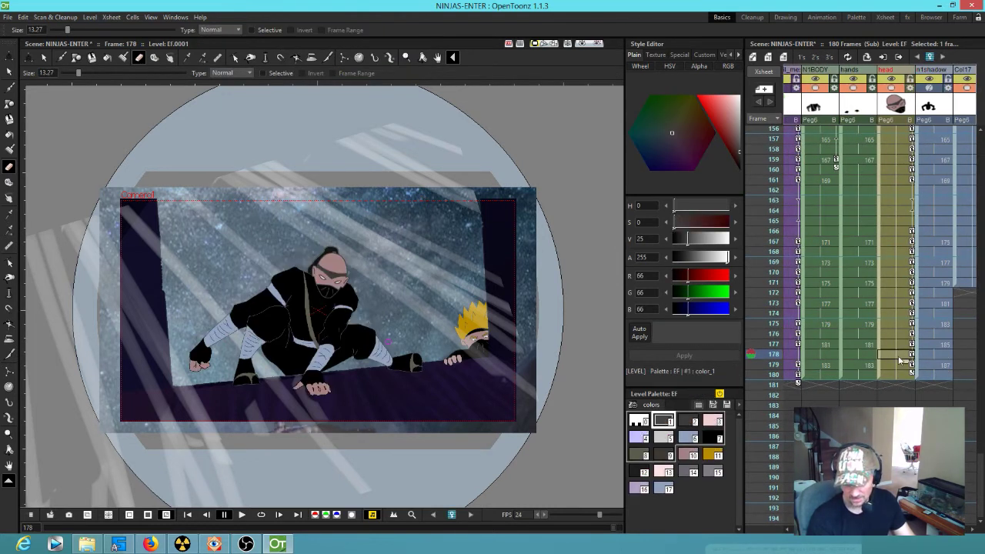
{"action": "left_click", "coordinate": [900, 365]}
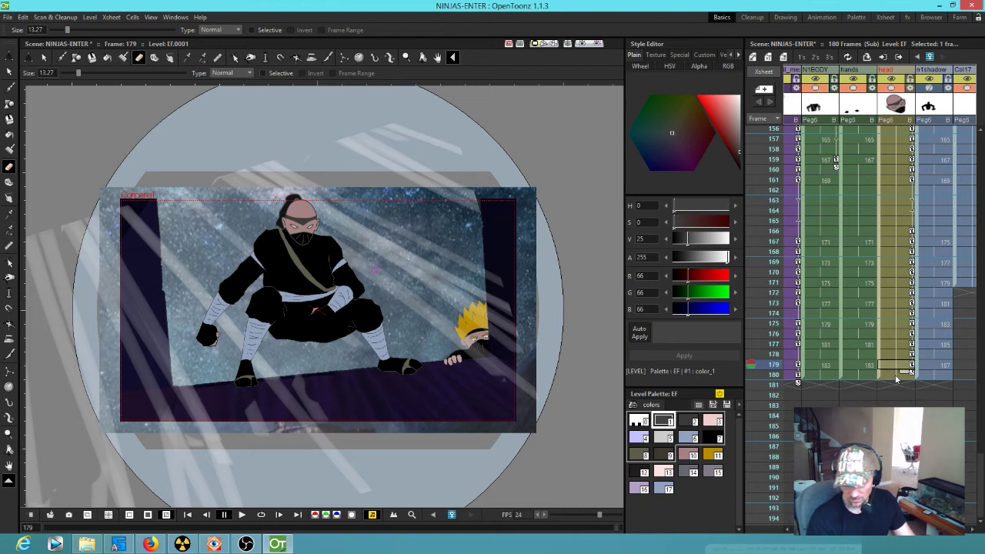
{"action": "left_click", "coordinate": [895, 375]}
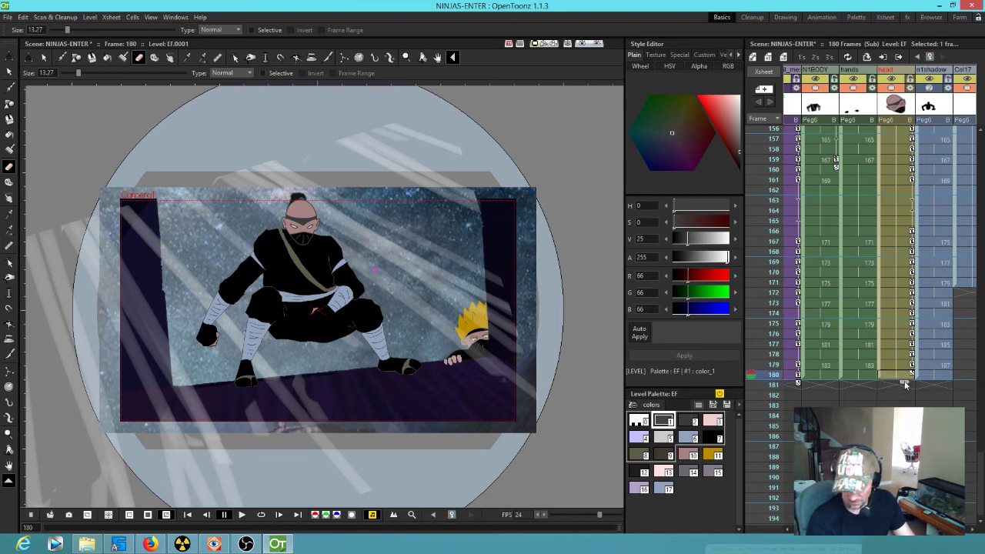
{"action": "left_click_drag", "start_coordinate": [906, 385], "coordinate": [904, 436]}
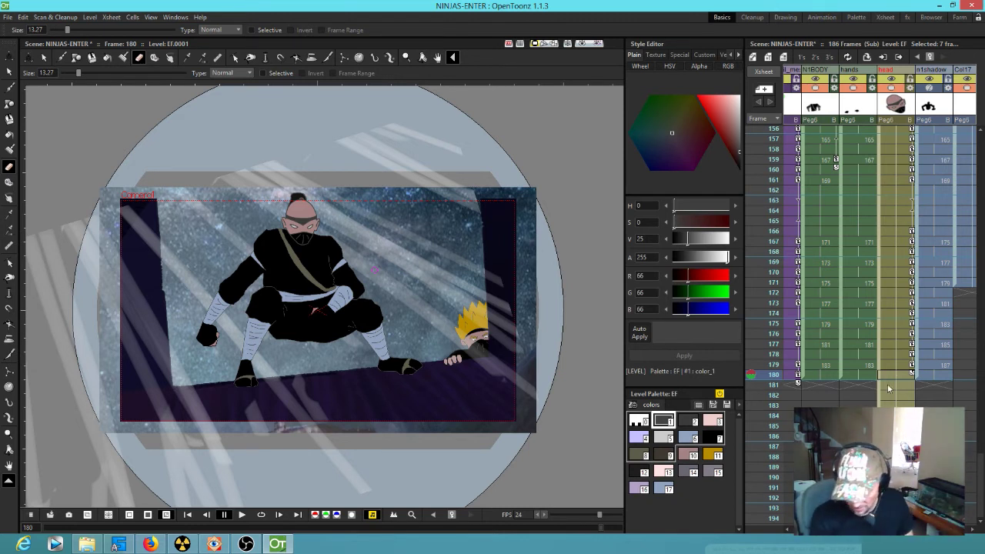
Step: With the Animate tool, key the head's unchanged position at frame 180 and raise it at frame 181 to 75.2 mm E/W, 99.86 mm N/S
{"action": "left_click", "coordinate": [906, 365]}
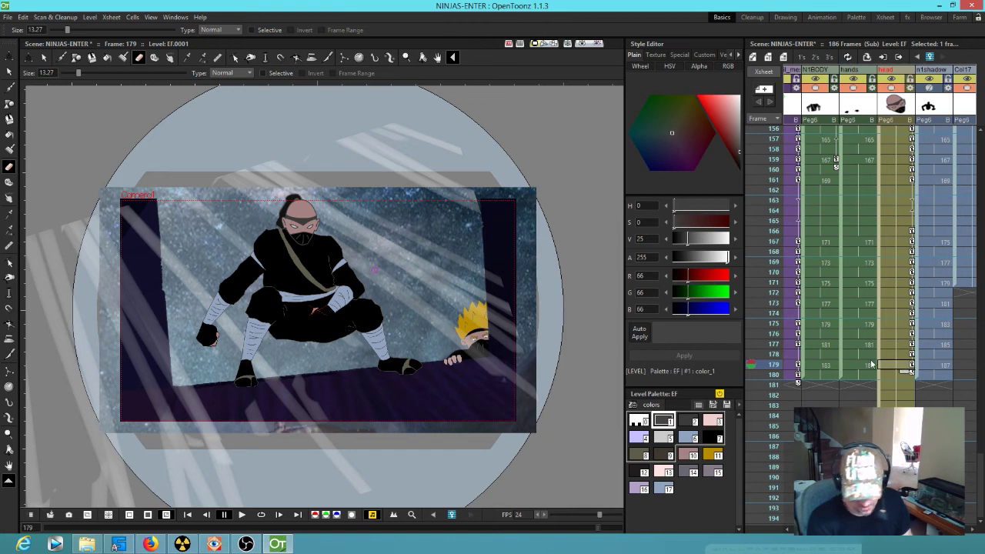
{"action": "key", "text": "a"}
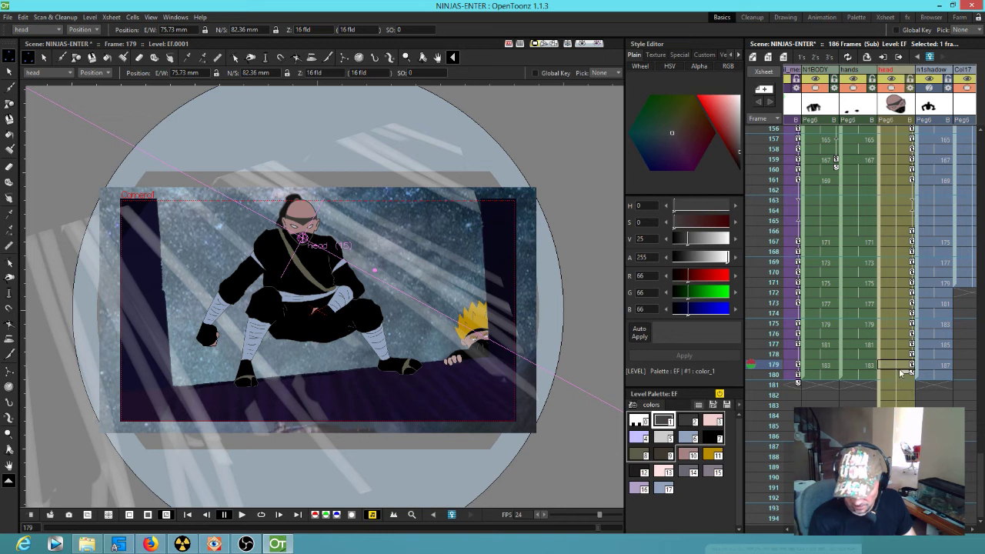
{"action": "left_click", "coordinate": [912, 371]}
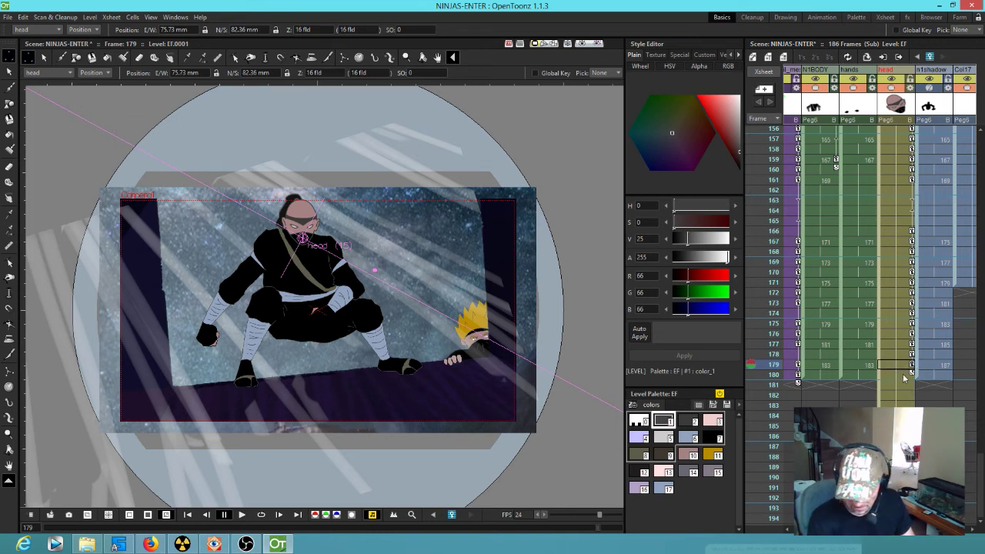
{"action": "left_click", "coordinate": [904, 376]}
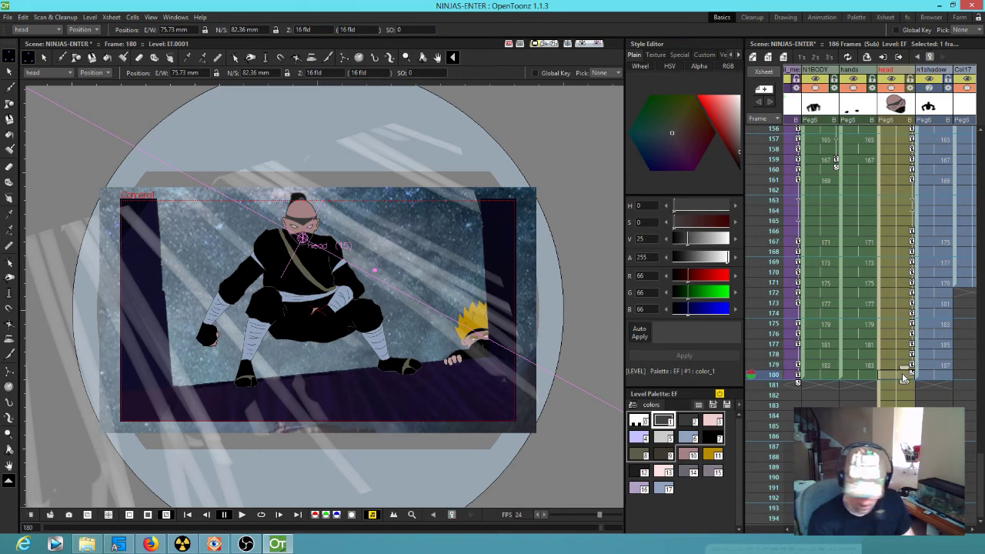
{"action": "left_click", "coordinate": [905, 385]}
{"action": "left_click_drag", "start_coordinate": [303, 236], "coordinate": [302, 220]}
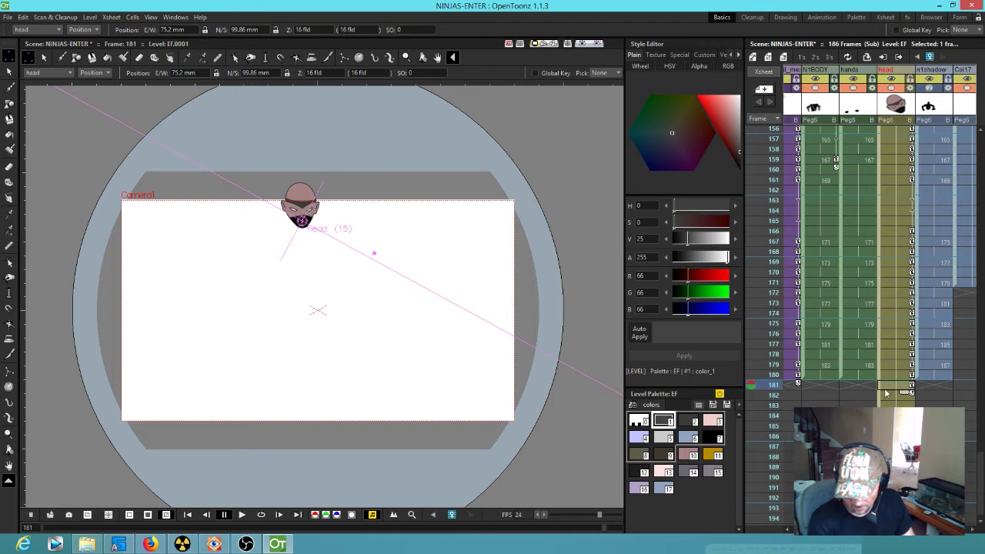
Step: Hold the head's position with a key at frame 182 and raise it at frame 183 to 73.61 mm E/W, 117.36 mm N/S
{"action": "left_click", "coordinate": [911, 388]}
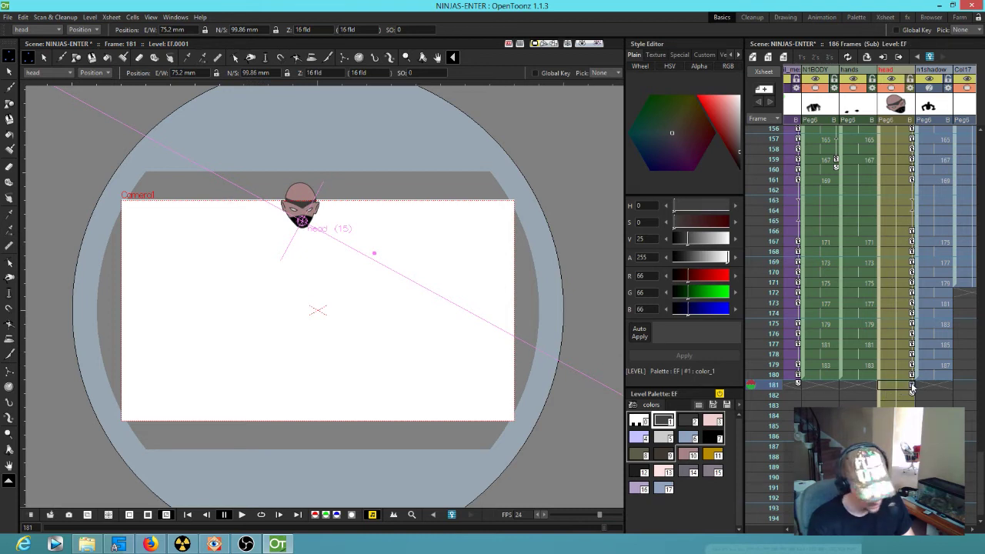
{"action": "left_click", "coordinate": [905, 394]}
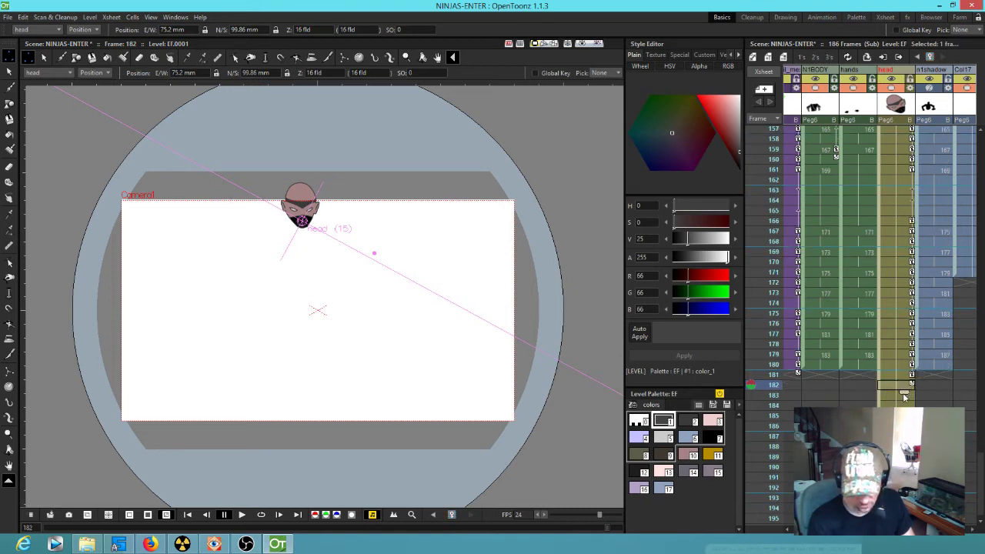
{"action": "left_click_drag", "start_coordinate": [898, 387], "coordinate": [903, 393]}
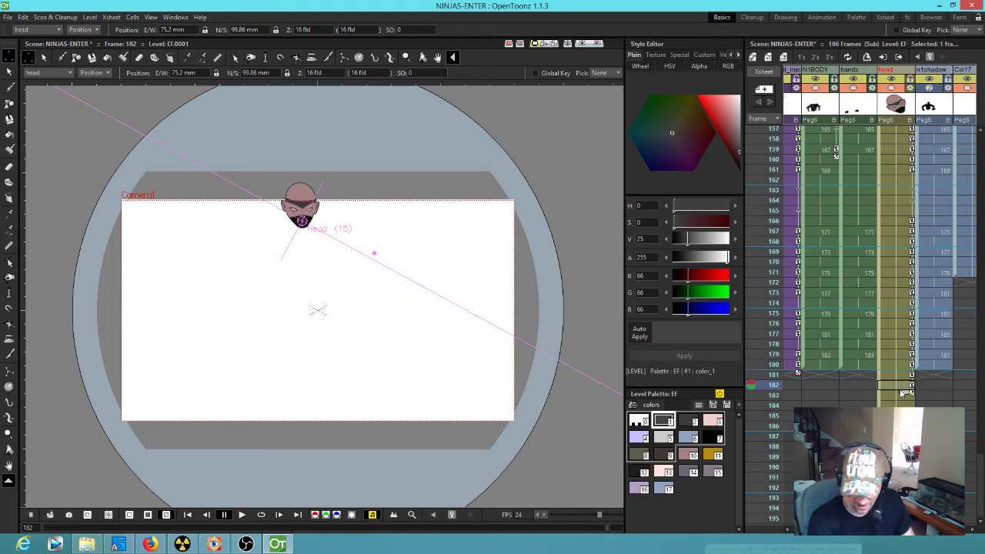
{"action": "left_click", "coordinate": [903, 396]}
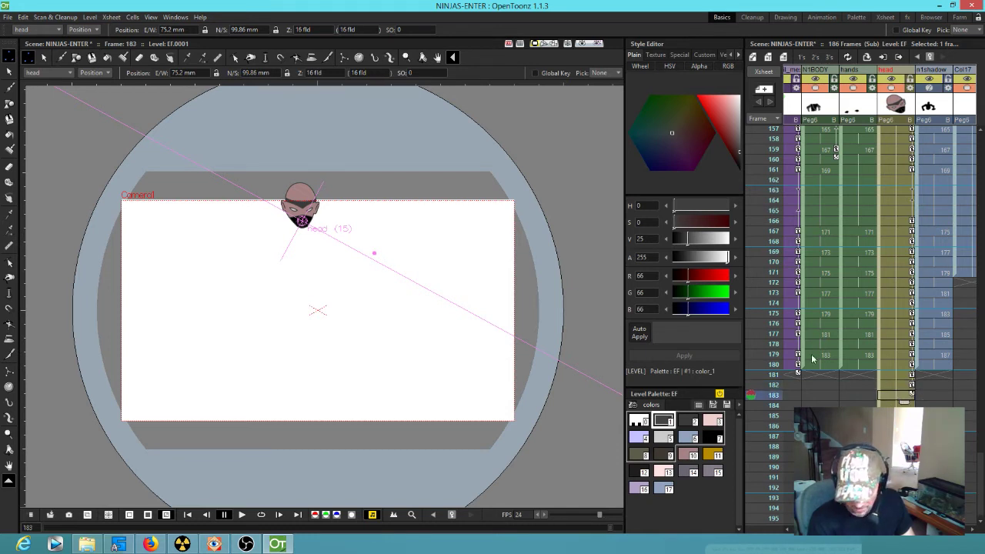
{"action": "left_click_drag", "start_coordinate": [300, 208], "coordinate": [300, 192]}
Step: Hold the head's position with a key at frame 184 and raise it at frame 185 to 70.96 mm E/W, 129.02 mm N/S
{"action": "left_click", "coordinate": [913, 396]}
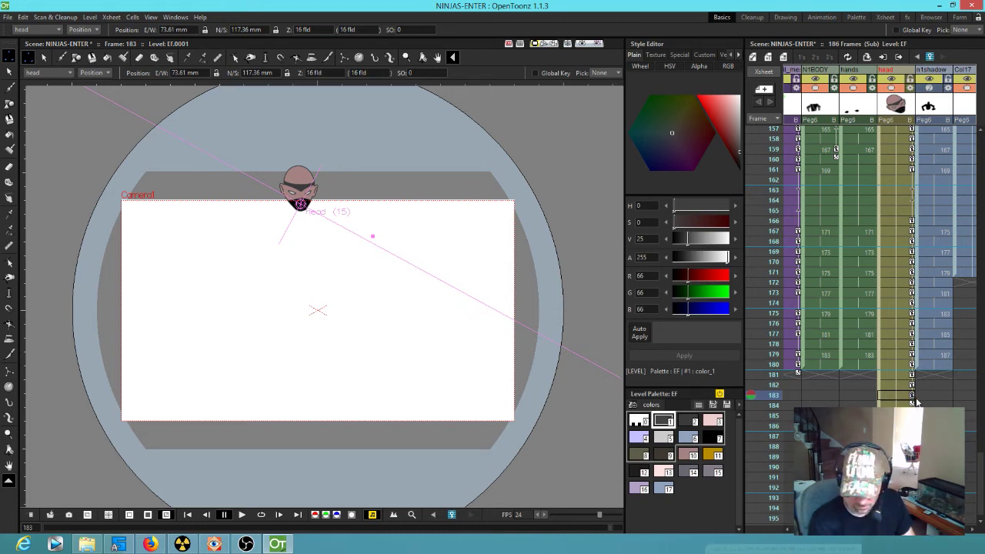
{"action": "left_click", "coordinate": [911, 403]}
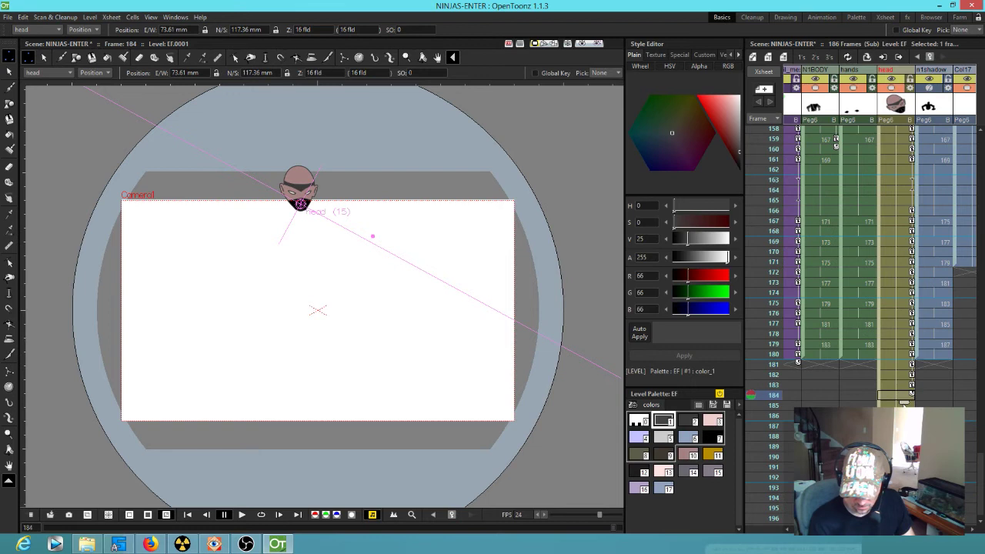
{"action": "left_click", "coordinate": [900, 404]}
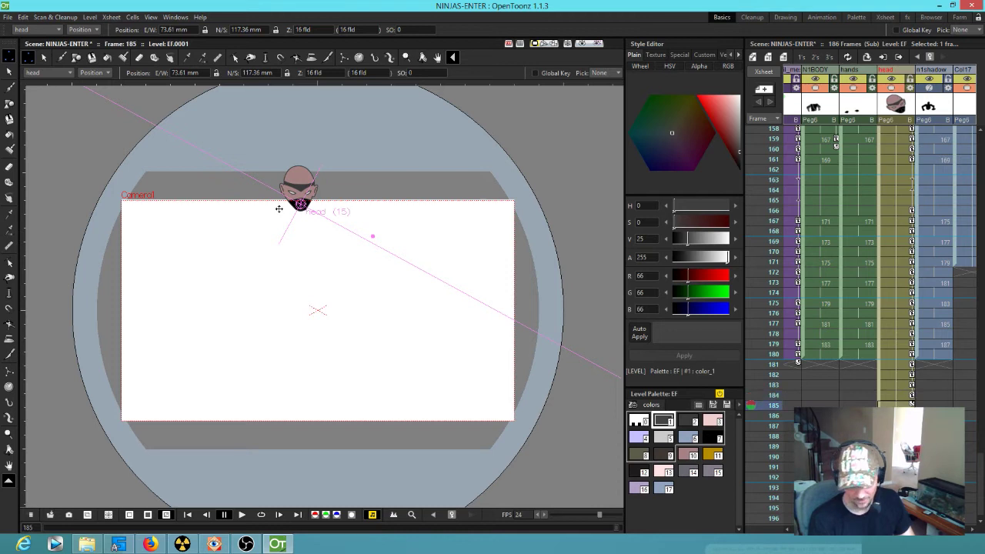
{"action": "left_click_drag", "start_coordinate": [300, 201], "coordinate": [298, 190]}
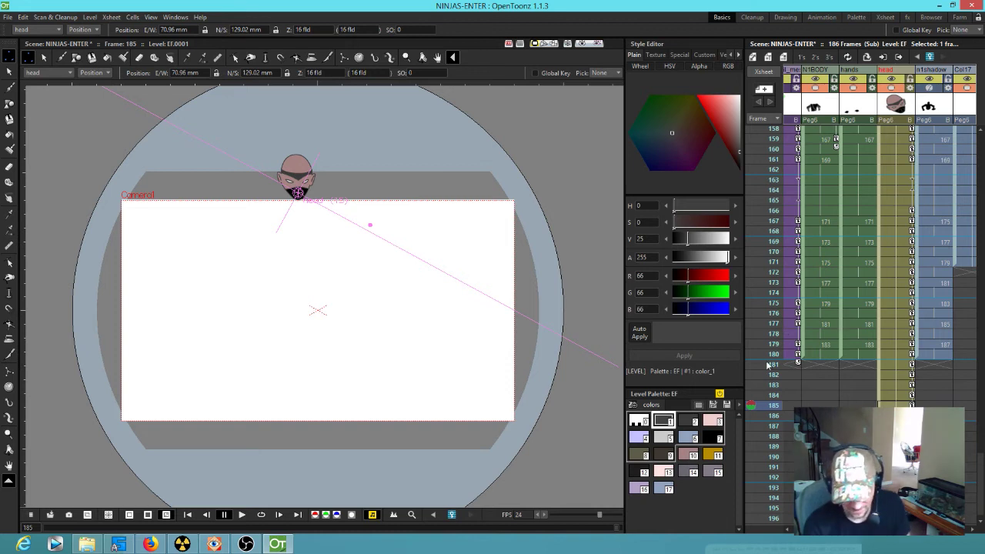
Step: Return to frame 179, toggle the N1BODY column's visibility to study the body pose, and scrub between it and the head's added frames
{"action": "mouse_move", "coordinate": [769, 353]}
{"action": "left_mouse_down"}
{"action": "mouse_move", "coordinate": [768, 369]}
{"action": "mouse_move", "coordinate": [770, 302]}
{"action": "mouse_move", "coordinate": [767, 344]}
{"action": "left_mouse_up"}
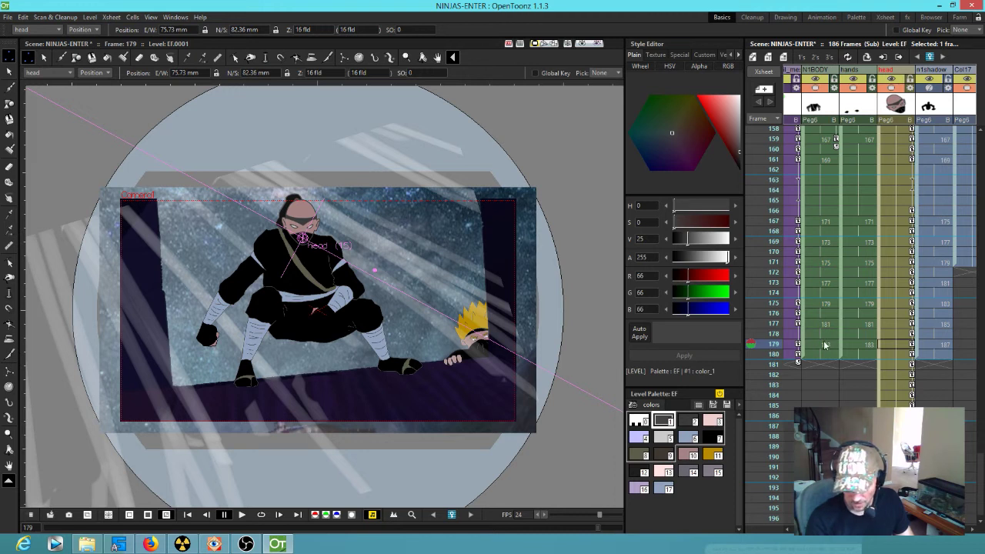
{"action": "left_click", "coordinate": [816, 89]}
{"action": "left_click", "coordinate": [816, 89]}
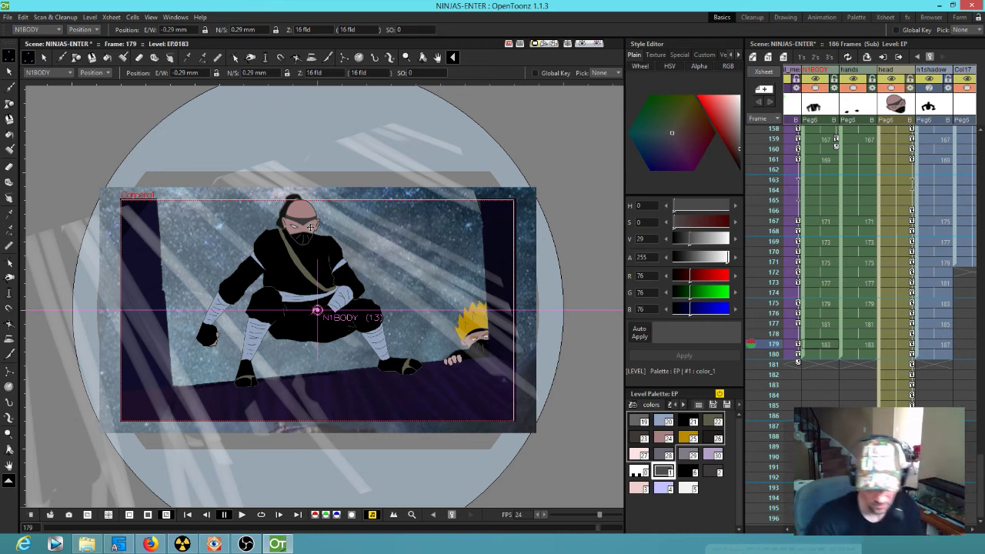
{"action": "scroll", "coordinate": [310, 227], "scroll_direction": "up", "scroll_amount": 5}
{"action": "scroll", "coordinate": [366, 243], "scroll_direction": "down", "scroll_amount": 3}
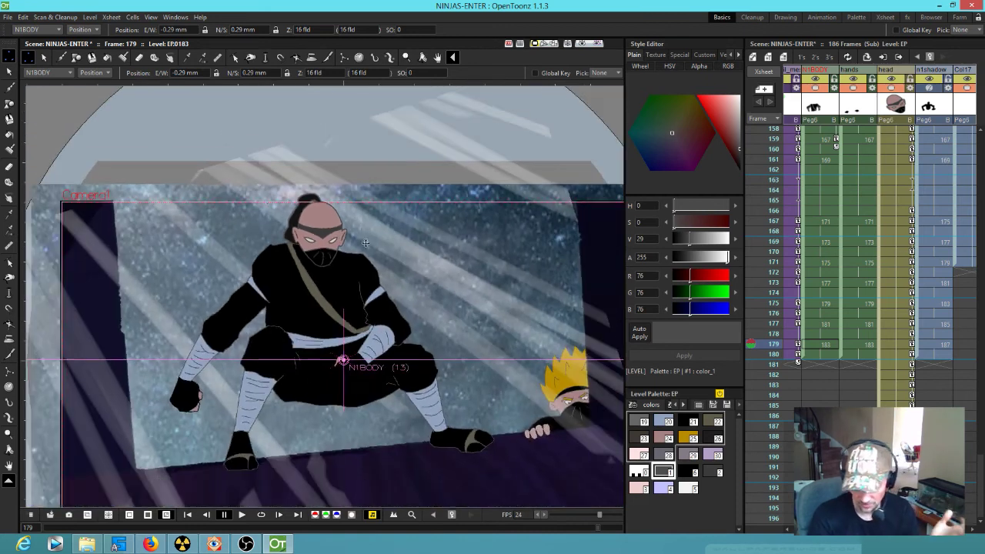
{"action": "scroll", "coordinate": [398, 239], "scroll_direction": "down", "scroll_amount": 2}
{"action": "left_click_drag", "start_coordinate": [772, 342], "coordinate": [737, 276]}
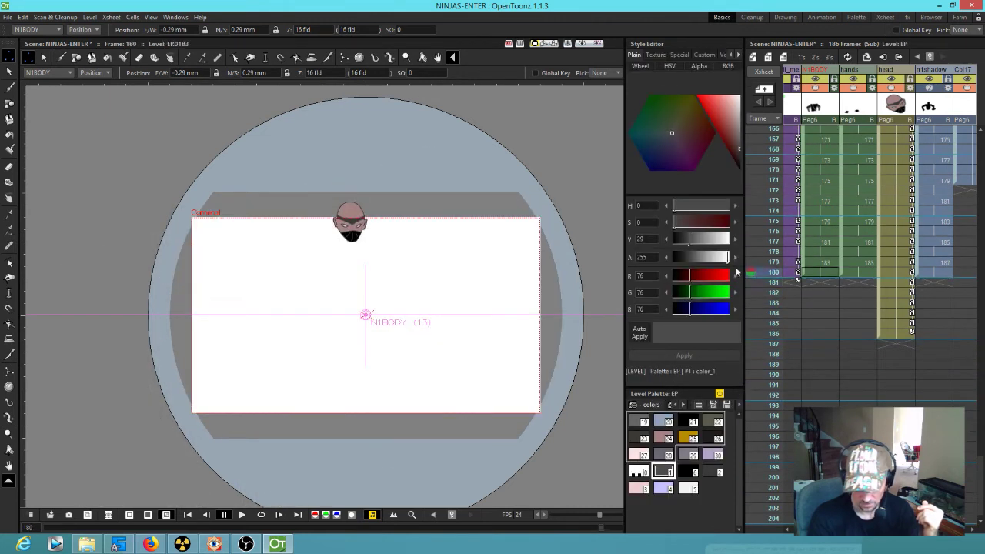
{"action": "left_click_drag", "start_coordinate": [729, 285], "coordinate": [729, 276]}
Step: Extend the sky column's cells from frame 180 to frame 186
{"action": "left_click_drag", "start_coordinate": [787, 317], "coordinate": [943, 318]}
{"action": "left_click_drag", "start_coordinate": [816, 307], "coordinate": [953, 316]}
{"action": "left_click_drag", "start_coordinate": [859, 317], "coordinate": [984, 315]}
{"action": "left_click_drag", "start_coordinate": [870, 327], "coordinate": [908, 311]}
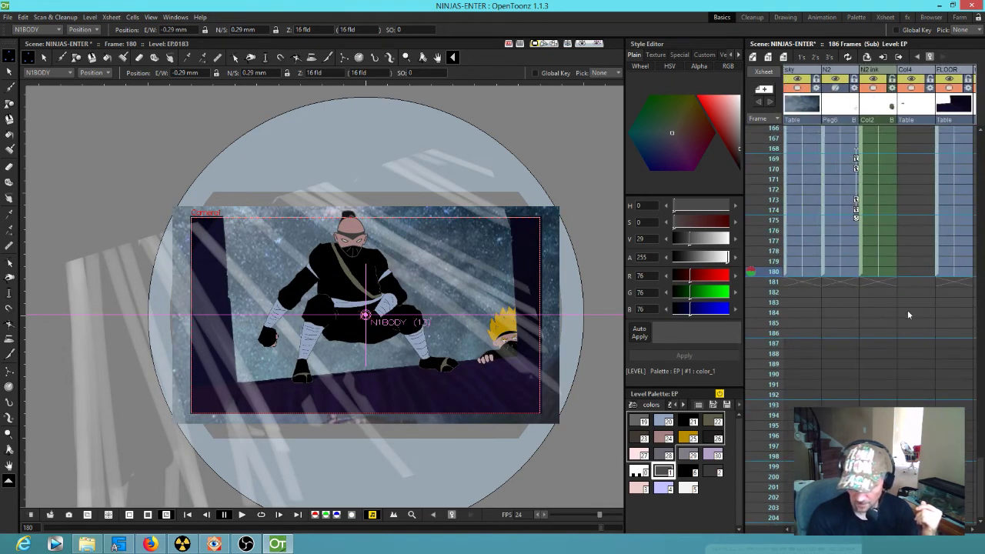
{"action": "left_click", "coordinate": [813, 276]}
{"action": "left_click_drag", "start_coordinate": [812, 318], "coordinate": [811, 341]}
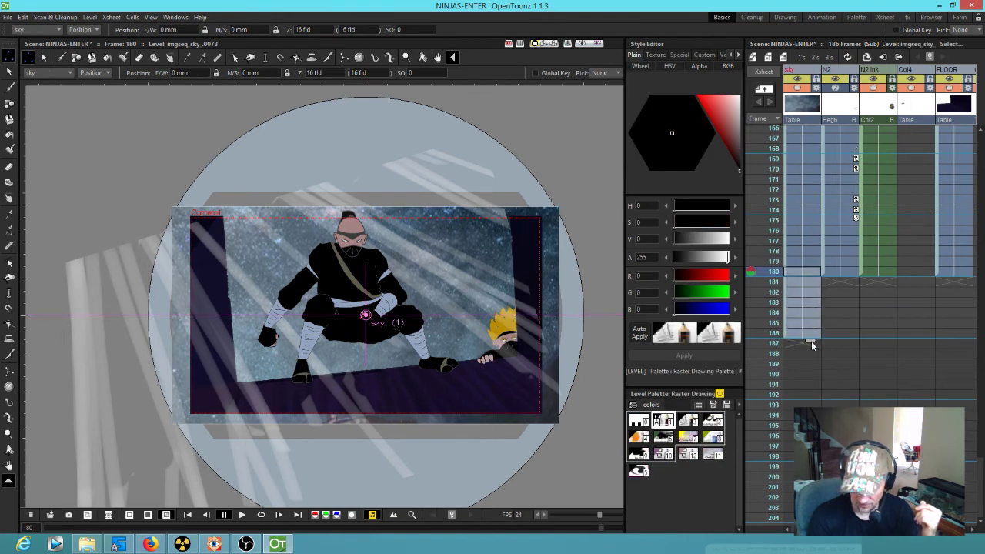
Step: Extend the FLOOR column's cells from frame 180 to frame 186 and scrub back to frame 179
{"action": "left_click", "coordinate": [851, 273]}
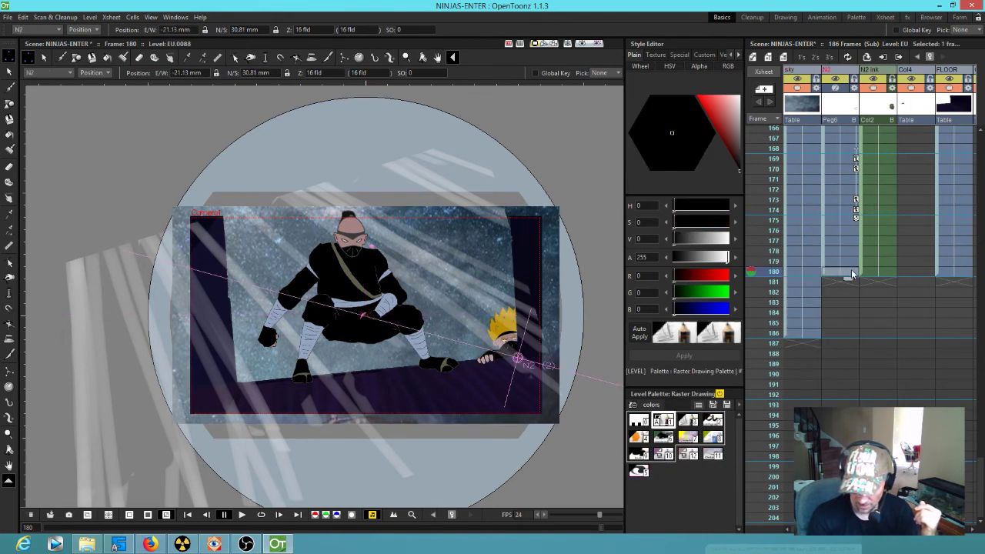
{"action": "left_click", "coordinate": [769, 293]}
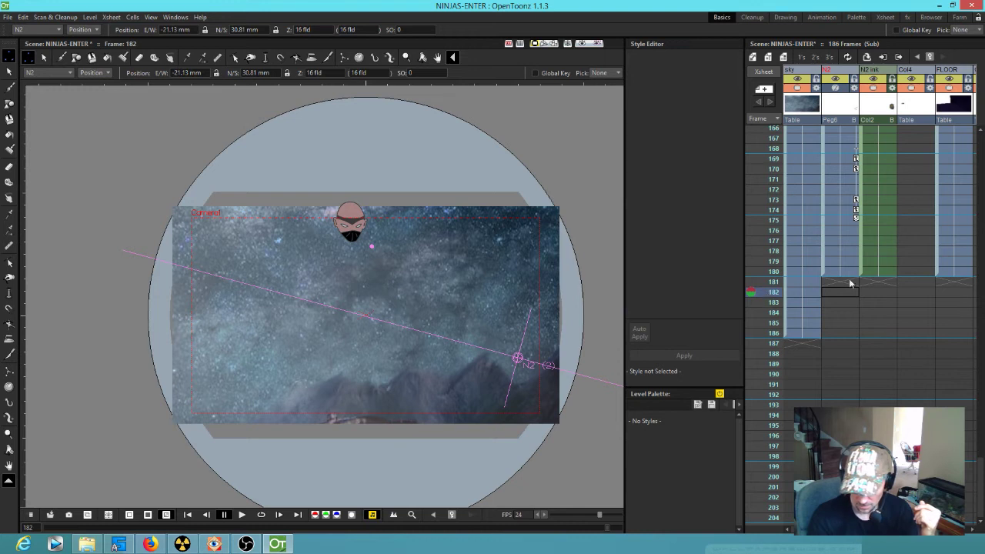
{"action": "left_click", "coordinate": [962, 274]}
{"action": "left_click_drag", "start_coordinate": [963, 279], "coordinate": [960, 334]}
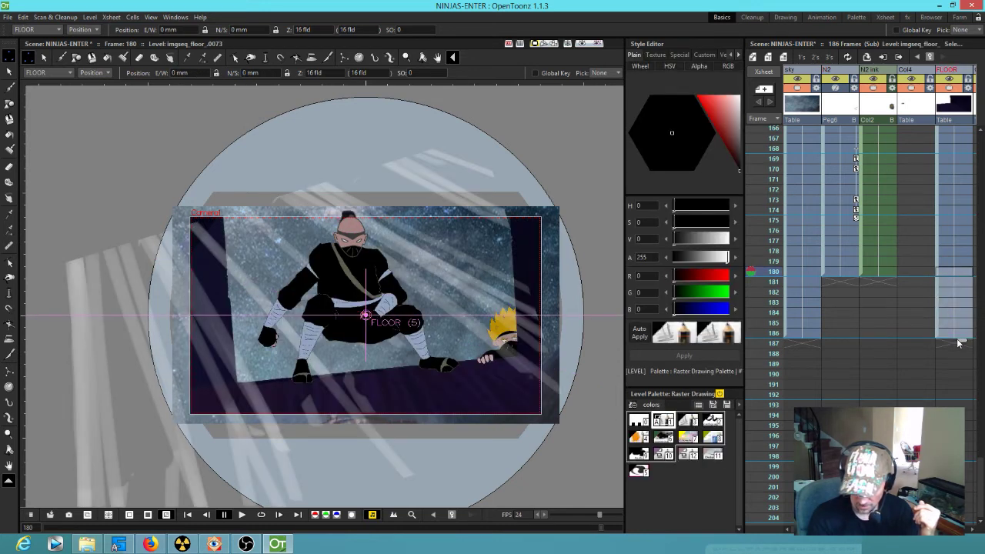
{"action": "left_click", "coordinate": [772, 285]}
{"action": "mouse_move", "coordinate": [772, 288]}
{"action": "left_mouse_down"}
{"action": "mouse_move", "coordinate": [770, 317]}
{"action": "mouse_move", "coordinate": [770, 251]}
{"action": "mouse_move", "coordinate": [766, 334]}
{"action": "mouse_move", "coordinate": [763, 253]}
{"action": "mouse_move", "coordinate": [763, 264]}
{"action": "left_mouse_up"}
Step: Extend the ponytail and ponytail_mesh columns from frame 180 to frame 186
{"action": "left_click_drag", "start_coordinate": [916, 252], "coordinate": [772, 234]}
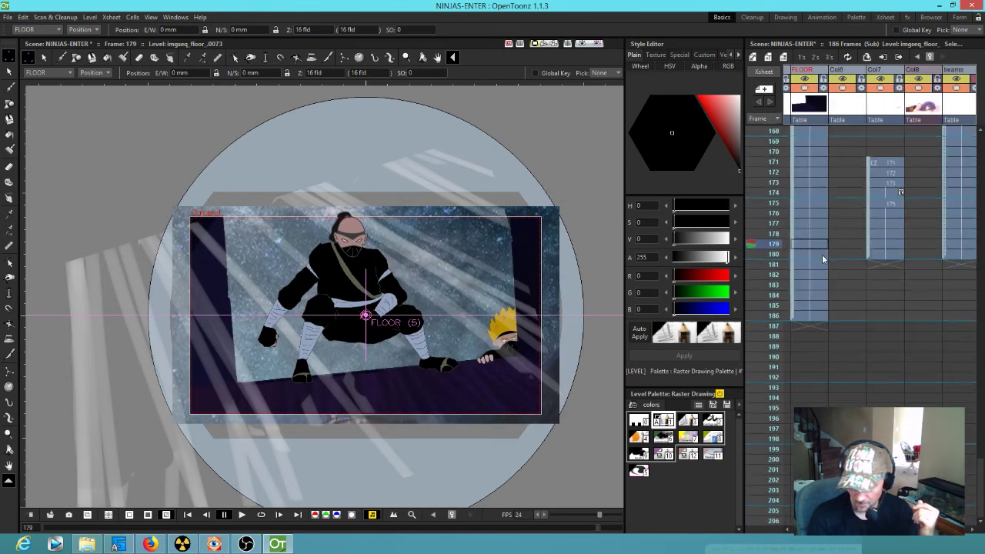
{"action": "left_click_drag", "start_coordinate": [947, 263], "coordinate": [798, 267]}
{"action": "left_click_drag", "start_coordinate": [897, 271], "coordinate": [864, 274]}
{"action": "left_click", "coordinate": [861, 266]}
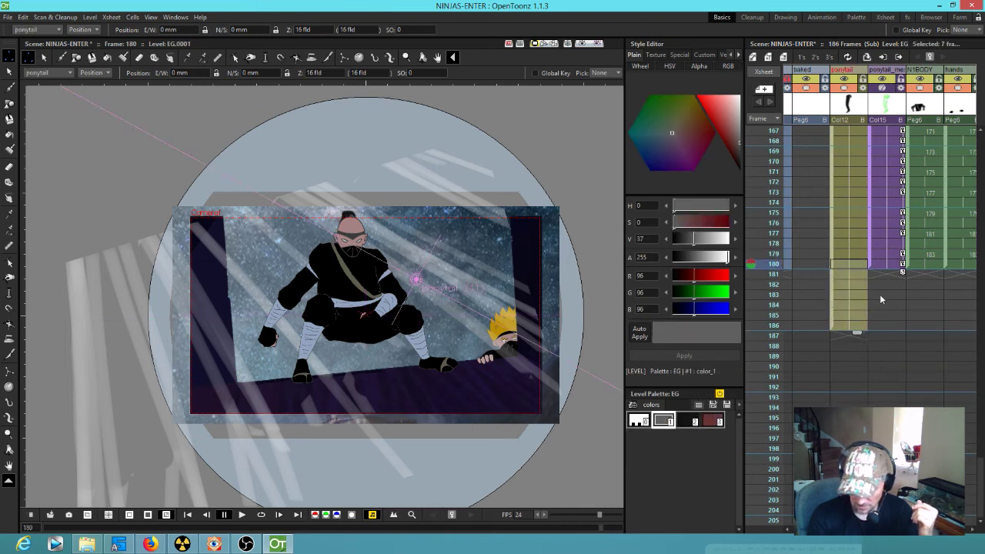
{"action": "left_click", "coordinate": [893, 269]}
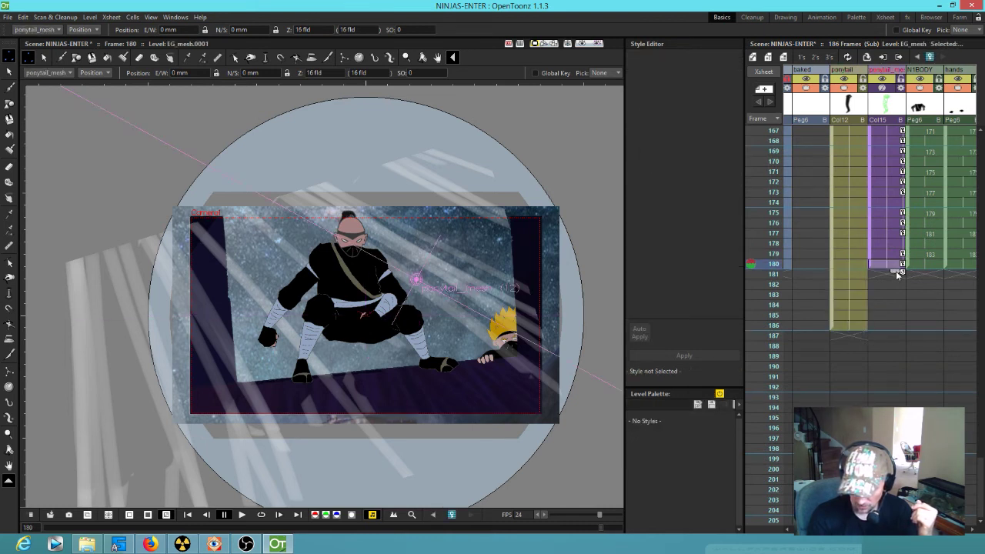
{"action": "left_click_drag", "start_coordinate": [896, 271], "coordinate": [895, 297]}
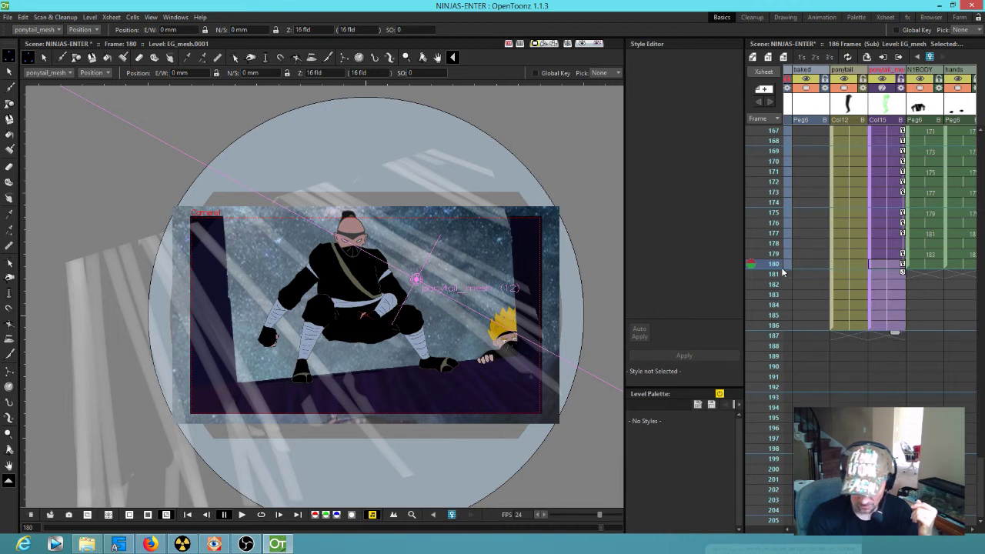
{"action": "mouse_move", "coordinate": [771, 273]}
{"action": "left_mouse_down"}
{"action": "mouse_move", "coordinate": [779, 304]}
{"action": "mouse_move", "coordinate": [778, 266]}
{"action": "left_mouse_up"}
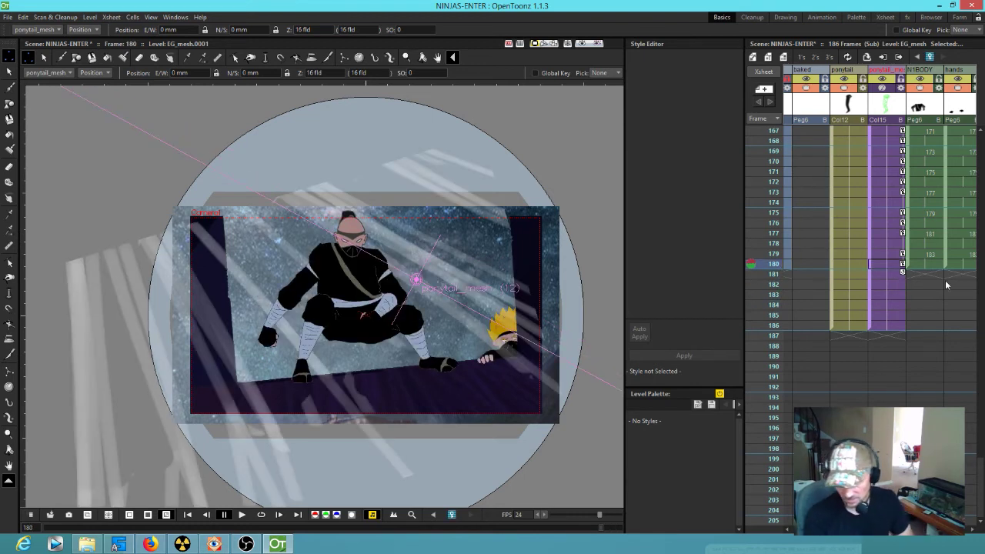
Step: Extend the N2 ink column's cells from frame 180 to frame 186
{"action": "left_click_drag", "start_coordinate": [927, 277], "coordinate": [862, 260]}
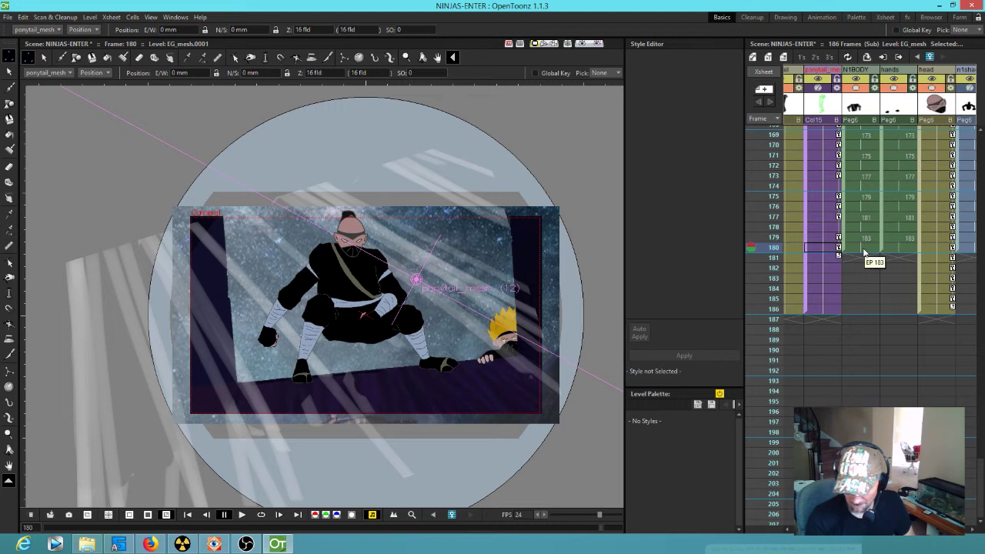
{"action": "mouse_move", "coordinate": [863, 256]}
{"action": "left_mouse_down"}
{"action": "mouse_move", "coordinate": [927, 277]}
{"action": "mouse_move", "coordinate": [805, 268]}
{"action": "mouse_move", "coordinate": [838, 288]}
{"action": "mouse_move", "coordinate": [938, 294]}
{"action": "mouse_move", "coordinate": [869, 324]}
{"action": "mouse_move", "coordinate": [934, 332]}
{"action": "left_mouse_up"}
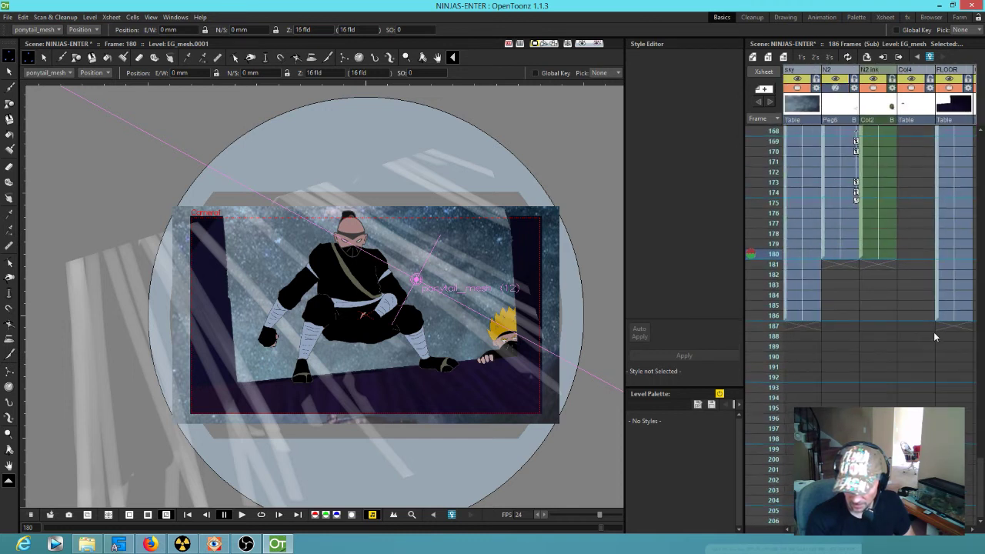
{"action": "left_click", "coordinate": [886, 254]}
{"action": "left_click_drag", "start_coordinate": [887, 263], "coordinate": [890, 327]}
{"action": "mouse_move", "coordinate": [772, 264]}
{"action": "left_mouse_down"}
{"action": "mouse_move", "coordinate": [770, 300]}
{"action": "mouse_move", "coordinate": [776, 258]}
{"action": "left_mouse_up"}
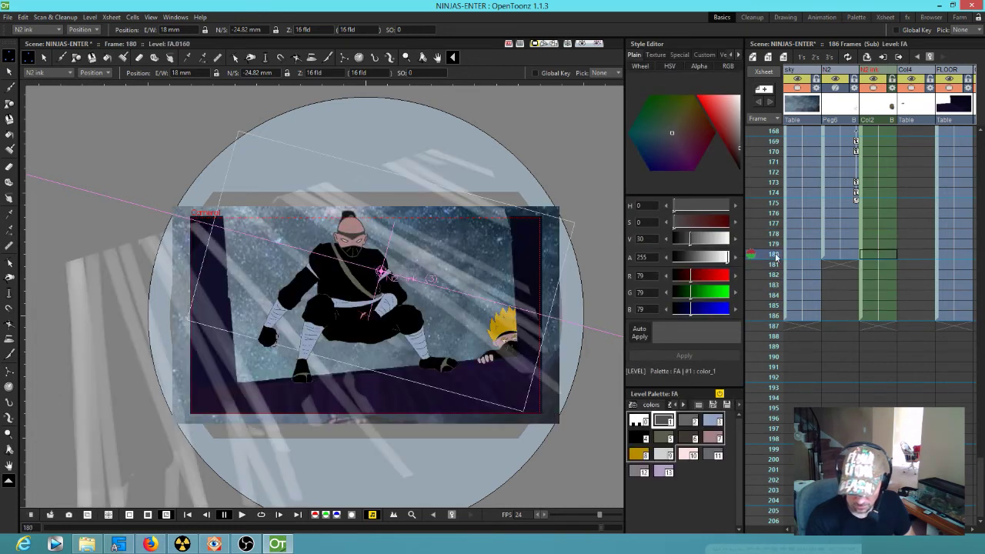
Step: Extend the N2 column's cells from frame 180 to frame 186 and scrub through the added frames
{"action": "left_click", "coordinate": [847, 254]}
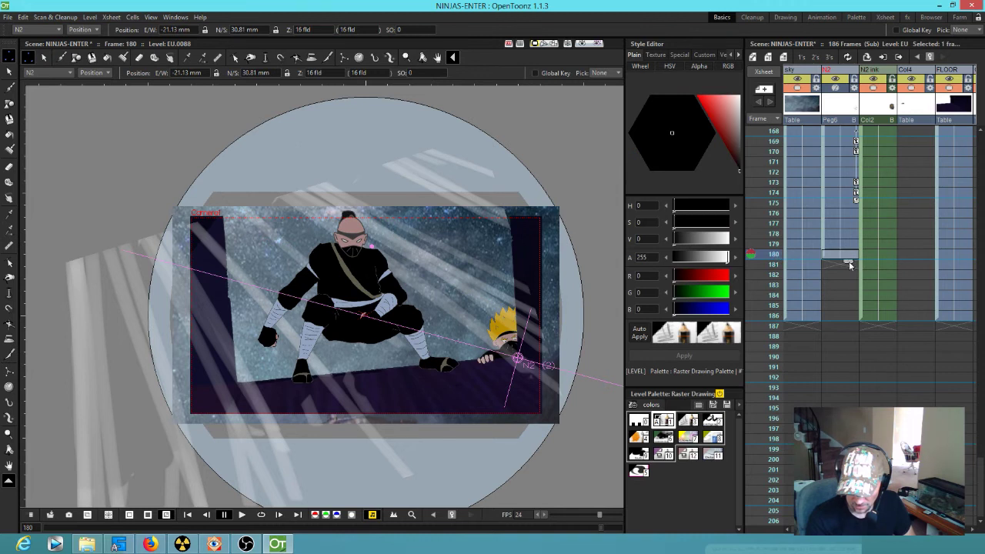
{"action": "left_click_drag", "start_coordinate": [851, 264], "coordinate": [851, 318]}
{"action": "left_click_drag", "start_coordinate": [774, 255], "coordinate": [774, 321]}
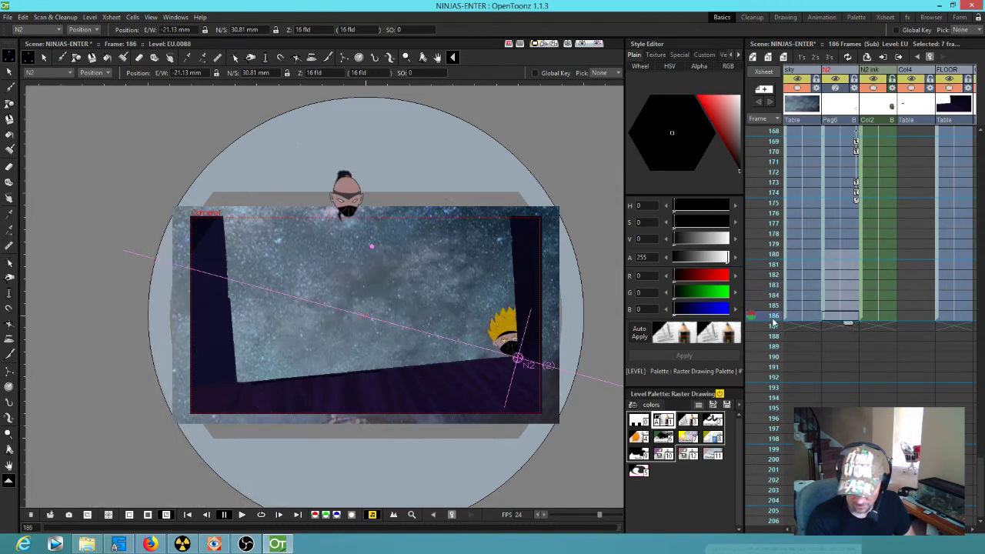
{"action": "left_click", "coordinate": [776, 229]}
{"action": "left_click_drag", "start_coordinate": [776, 230], "coordinate": [782, 264]}
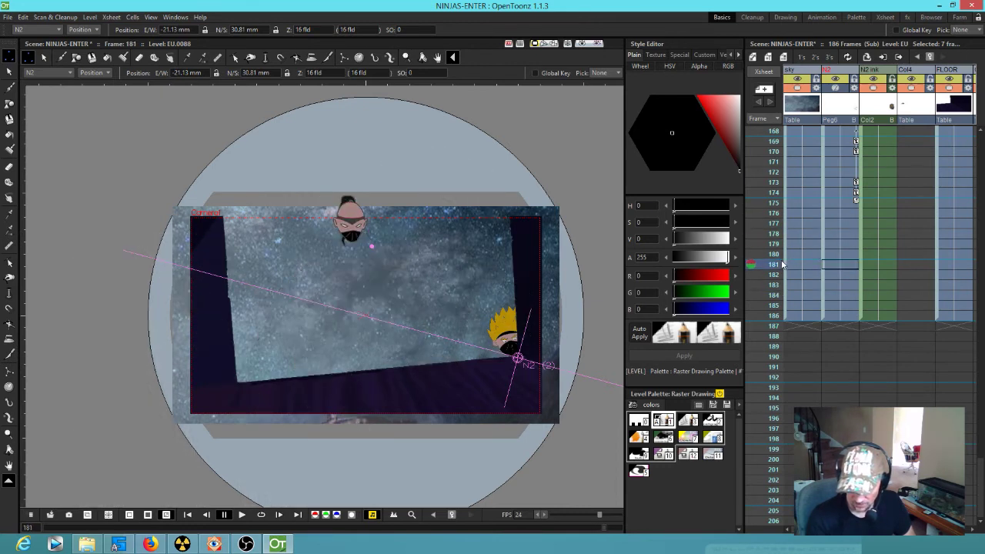
Step: At frame 176, toggle the visibility of the N2 ink and Col4 columns to identify what each one holds
{"action": "scroll", "coordinate": [916, 183], "scroll_direction": "right", "scroll_amount": 1}
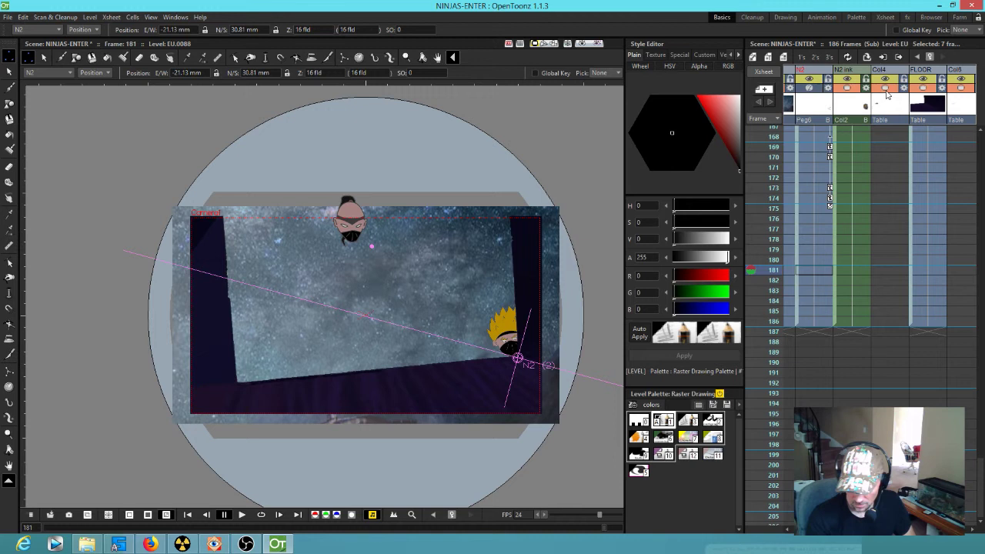
{"action": "left_click", "coordinate": [775, 221]}
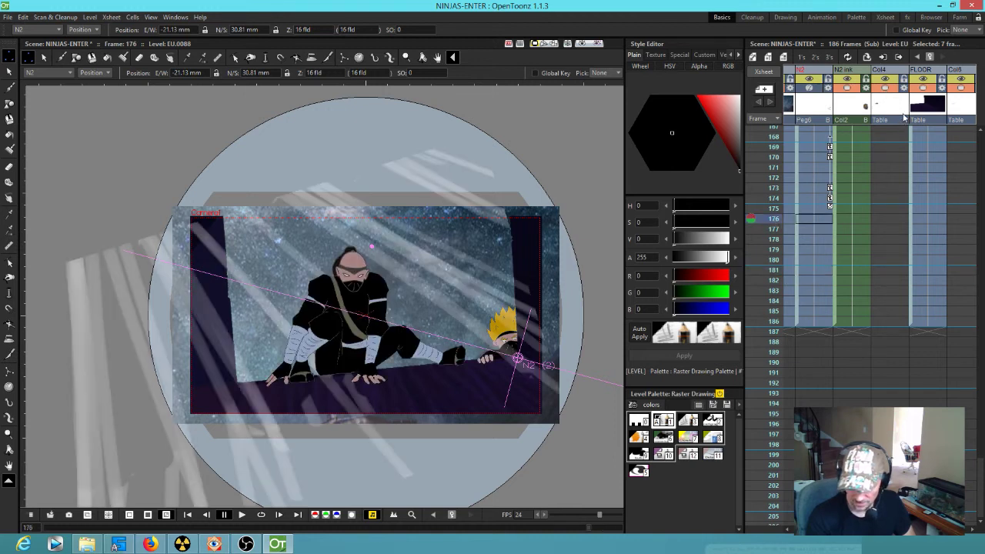
{"action": "left_click", "coordinate": [849, 89]}
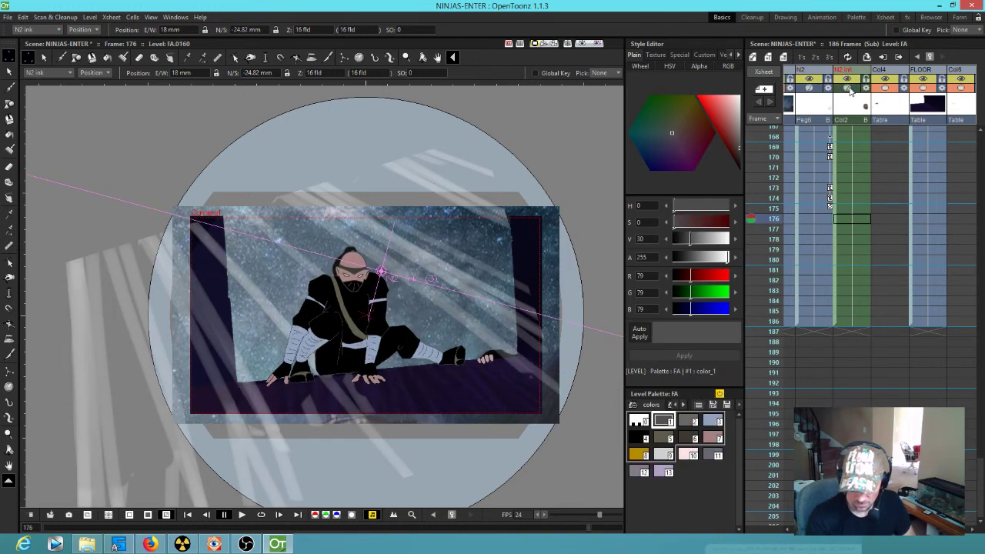
{"action": "left_click", "coordinate": [849, 89]}
{"action": "left_click", "coordinate": [888, 91]}
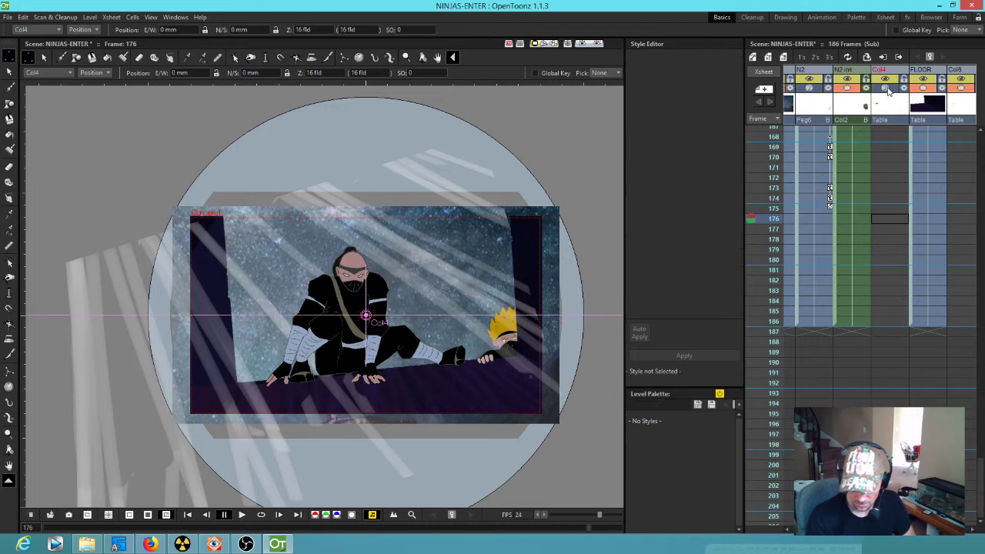
{"action": "left_click", "coordinate": [886, 90]}
{"action": "left_click", "coordinate": [886, 90]}
Step: Identify Col7 by toggling its visibility, rename it "n2 hand" and extend its cells from frame 180 to frame 186
{"action": "scroll", "coordinate": [924, 246], "scroll_direction": "right", "scroll_amount": 3}
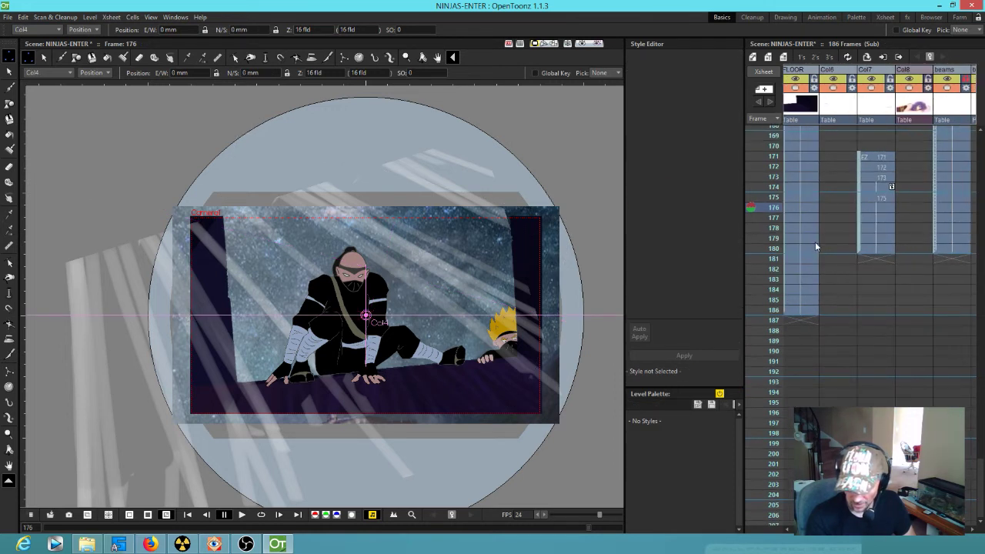
{"action": "left_click", "coordinate": [873, 90]}
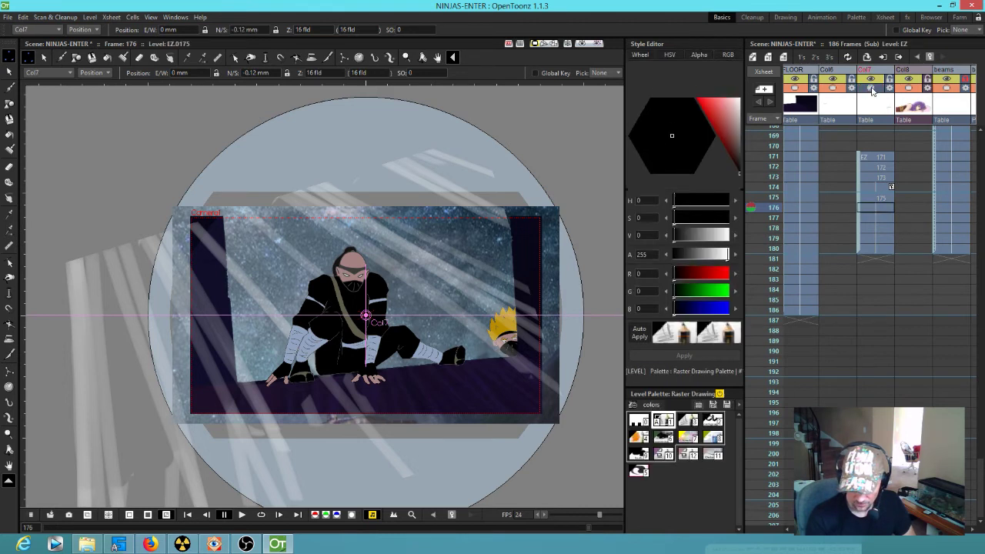
{"action": "left_click", "coordinate": [874, 77]}
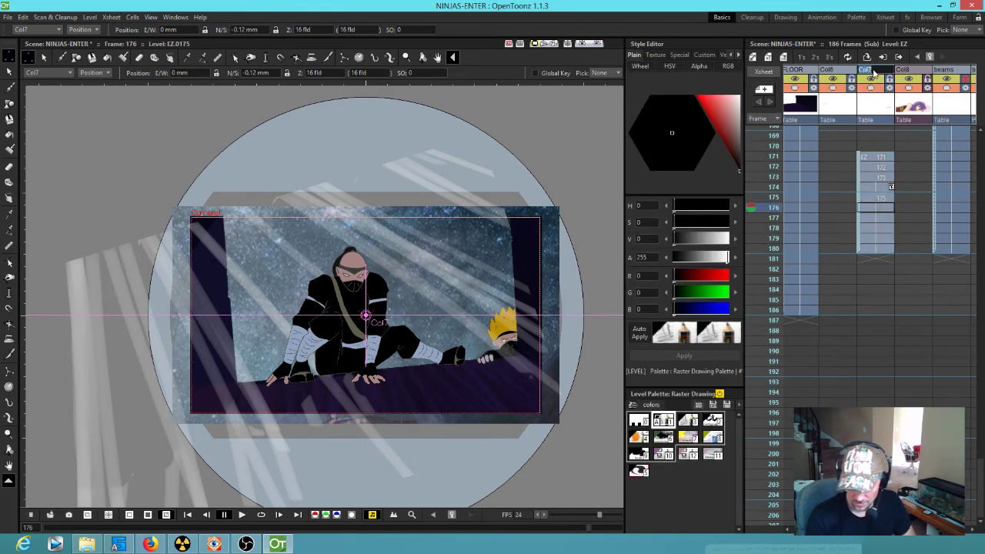
{"action": "type", "text": "n2 hand"}
{"action": "key", "text": "Return"}
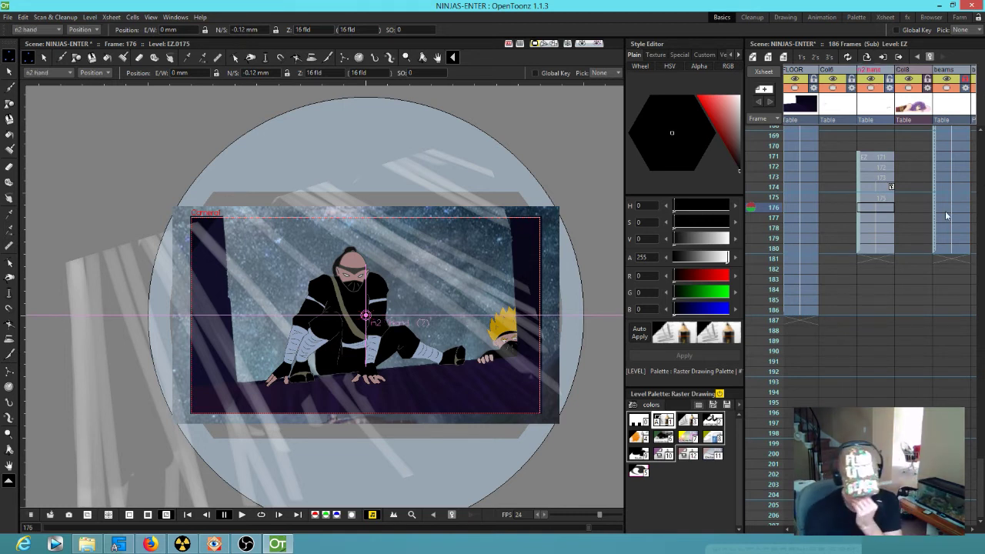
{"action": "left_click", "coordinate": [889, 249]}
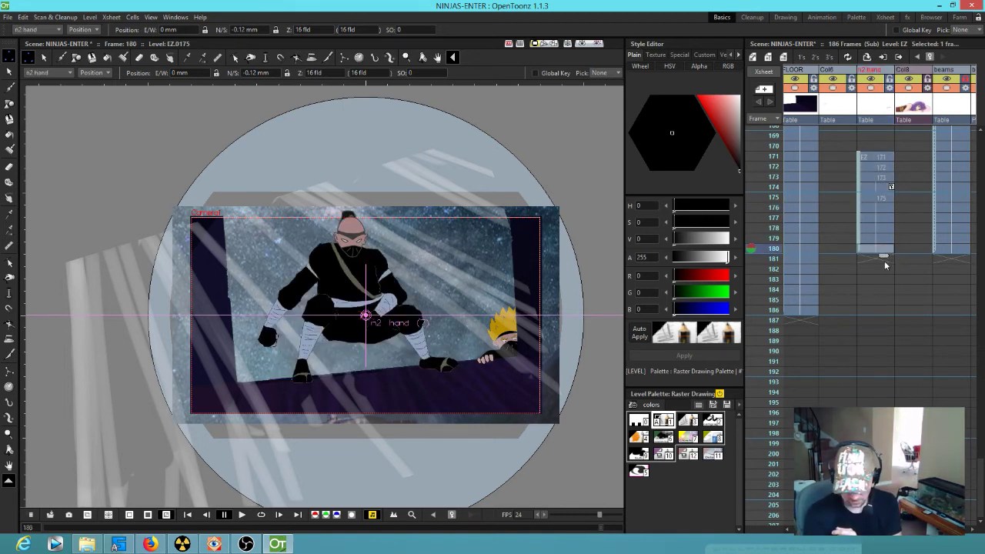
{"action": "left_click_drag", "start_coordinate": [876, 318], "coordinate": [877, 315]}
Step: Try to extend the beams column's cells from frame 180 to frame 186
{"action": "left_click_drag", "start_coordinate": [928, 265], "coordinate": [863, 253]}
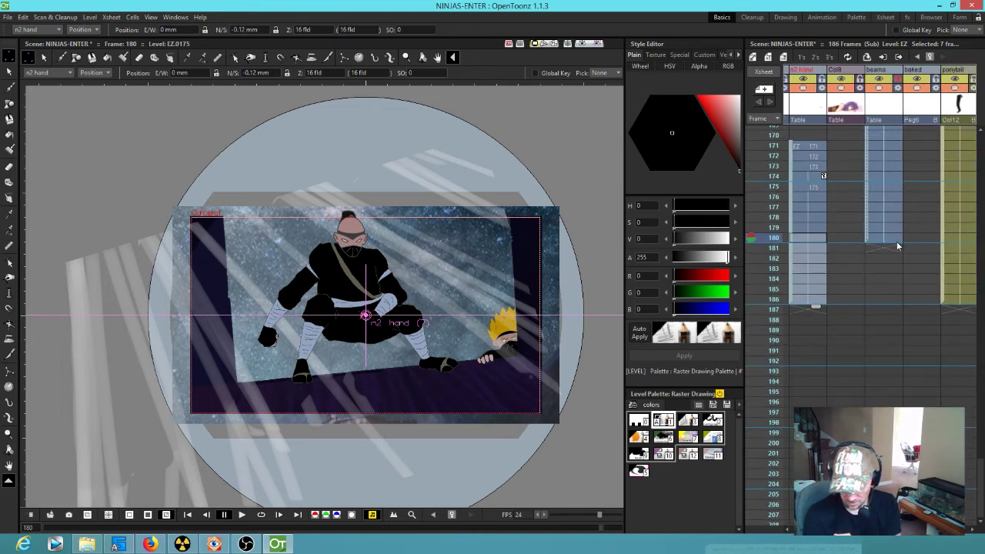
{"action": "left_click", "coordinate": [894, 242]}
{"action": "left_click_drag", "start_coordinate": [896, 308], "coordinate": [891, 243]}
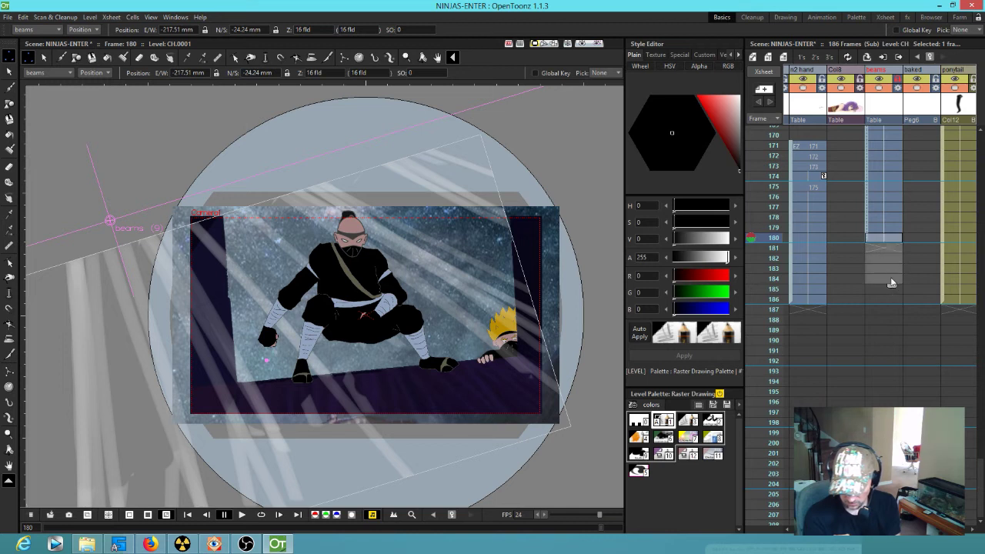
{"action": "left_click_drag", "start_coordinate": [891, 241], "coordinate": [895, 248]}
{"action": "left_click", "coordinate": [890, 241]}
{"action": "left_click_drag", "start_coordinate": [893, 246], "coordinate": [893, 256]}
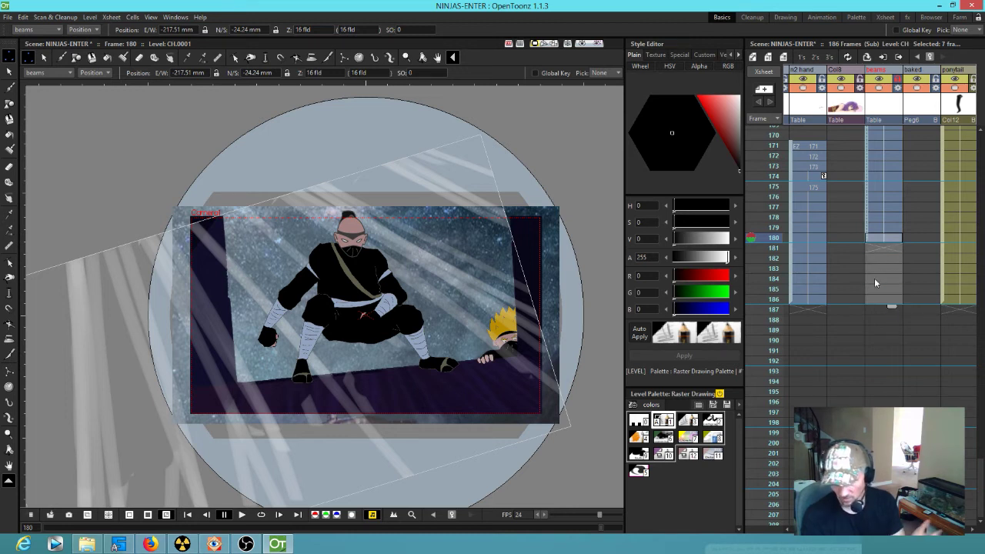
{"action": "left_click", "coordinate": [865, 235]}
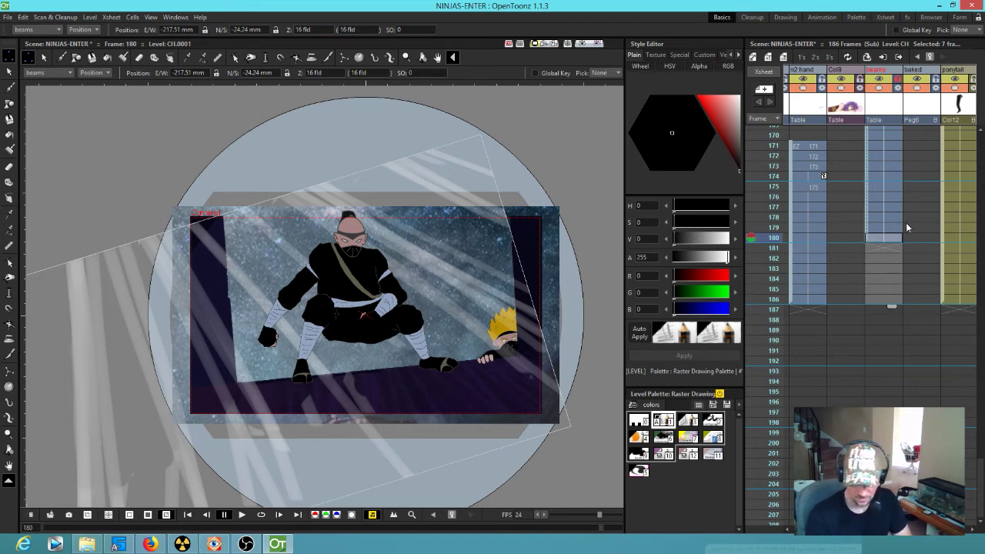
Step: Save the scene
{"action": "left_click", "coordinate": [7, 17]}
{"action": "left_click", "coordinate": [22, 50]}
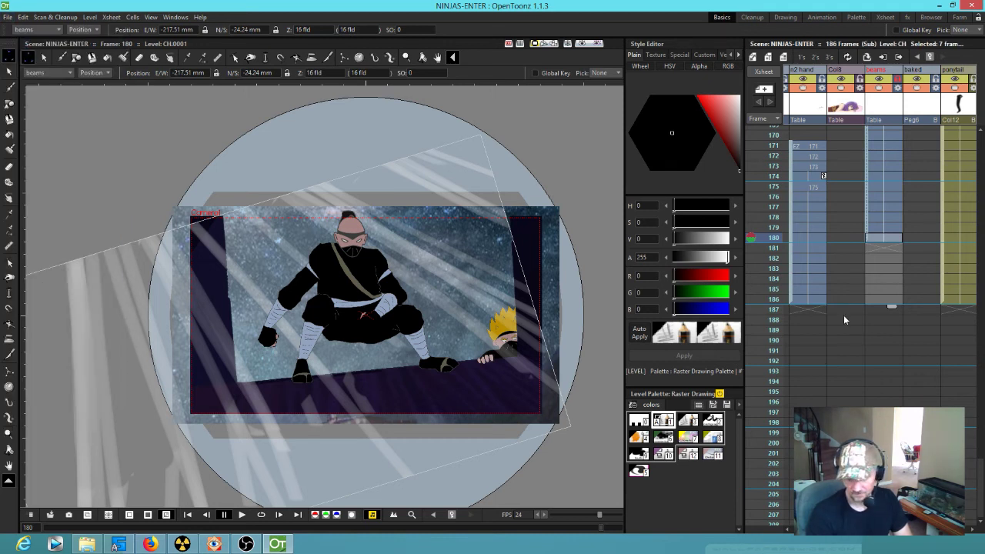
Step: Reselect the beams column's single cell at frame 180 and try again to extend it to frame 186
{"action": "key", "text": "Delete"}
{"action": "key", "text": "Up"}
{"action": "left_click_drag", "start_coordinate": [897, 243], "coordinate": [900, 245]}
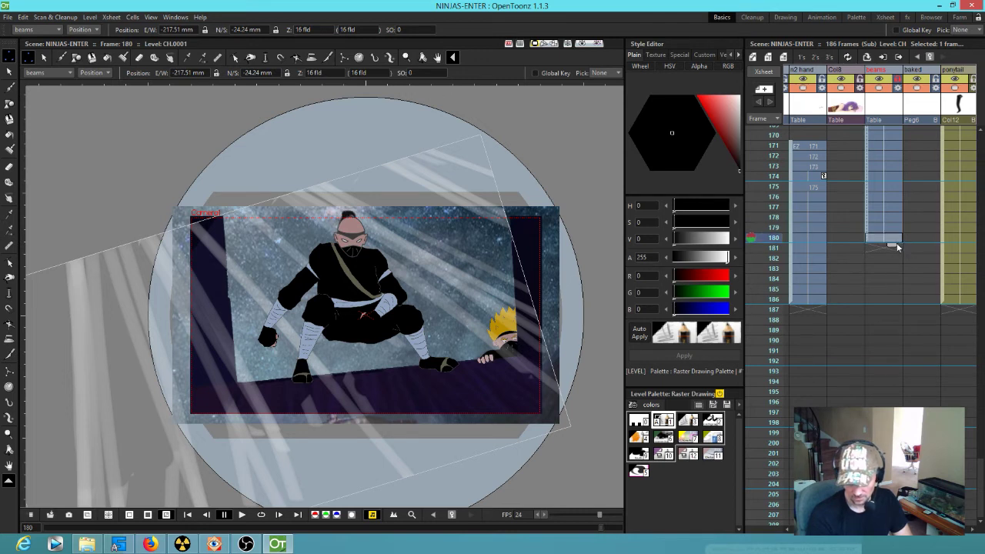
{"action": "scroll", "coordinate": [907, 239], "scroll_direction": "up", "scroll_amount": 4}
{"action": "scroll", "coordinate": [907, 240], "scroll_direction": "down", "scroll_amount": 3}
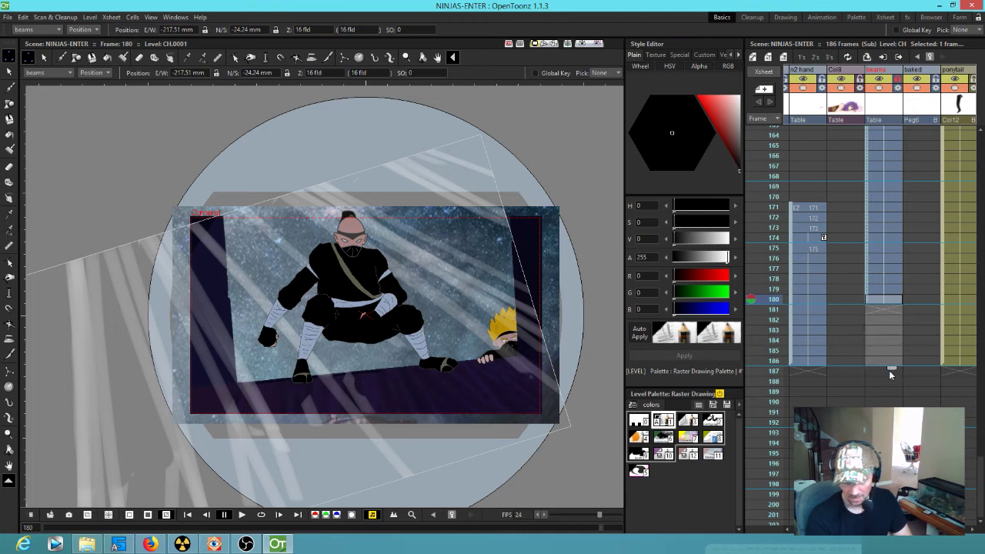
Step: Select all of the beams column's cells and try to extend the whole range to frame 182
{"action": "left_click", "coordinate": [874, 319]}
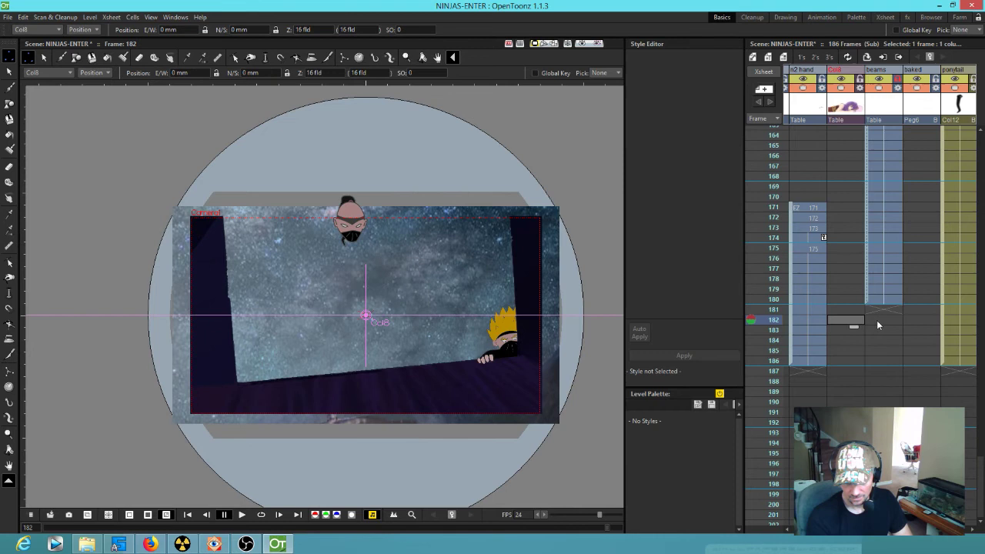
{"action": "left_click", "coordinate": [867, 284]}
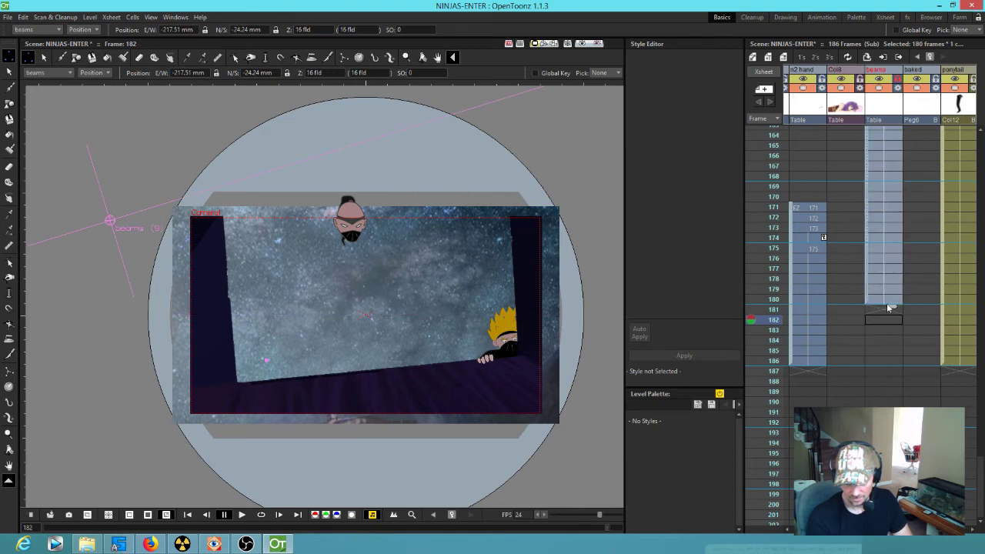
{"action": "left_click_drag", "start_coordinate": [895, 309], "coordinate": [893, 326]}
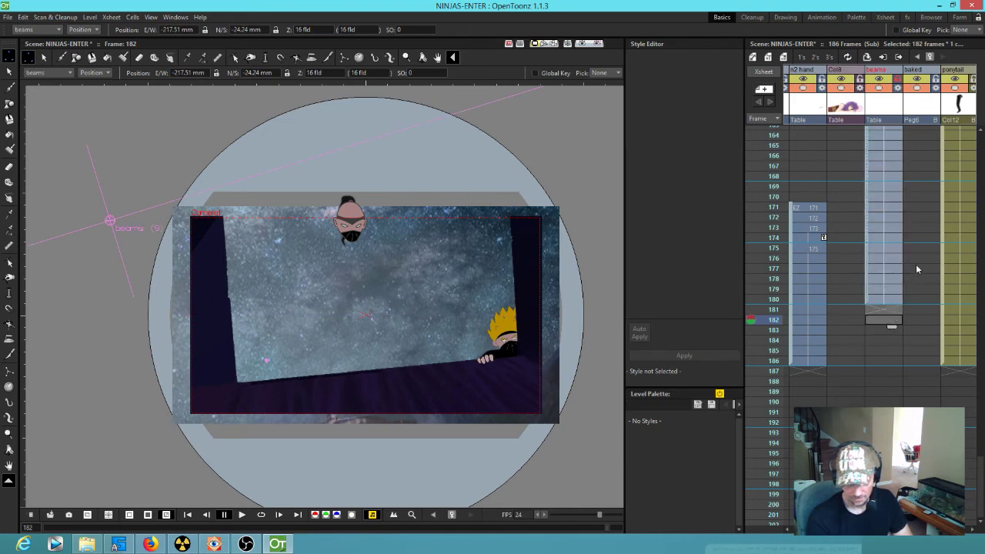
Step: Check the beams column's cells along the whole sub-xsheet and return to its last cell at frame 180
{"action": "scroll", "coordinate": [916, 264], "scroll_direction": "up", "scroll_amount": 5}
{"action": "scroll", "coordinate": [910, 265], "scroll_direction": "up", "scroll_amount": 15}
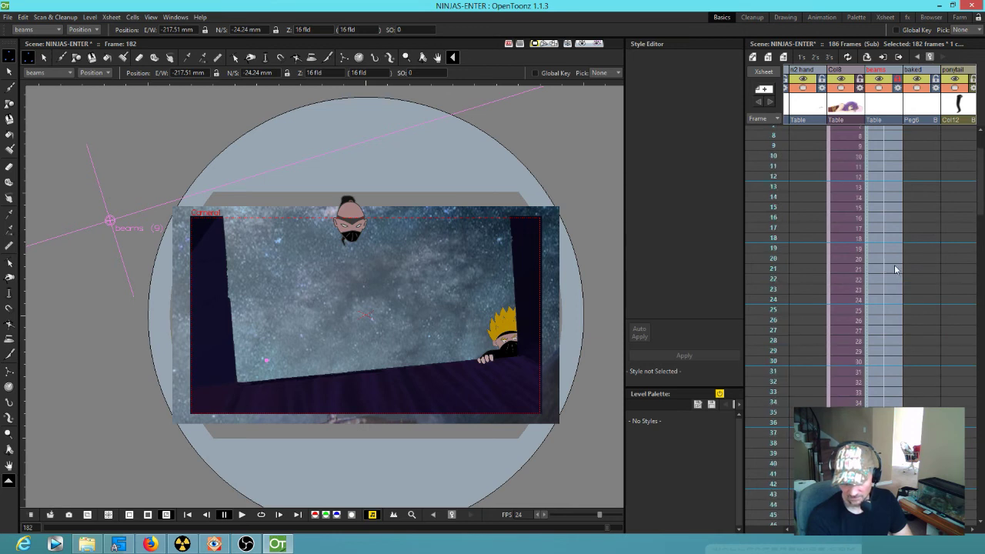
{"action": "scroll", "coordinate": [896, 269], "scroll_direction": "down", "scroll_amount": 20}
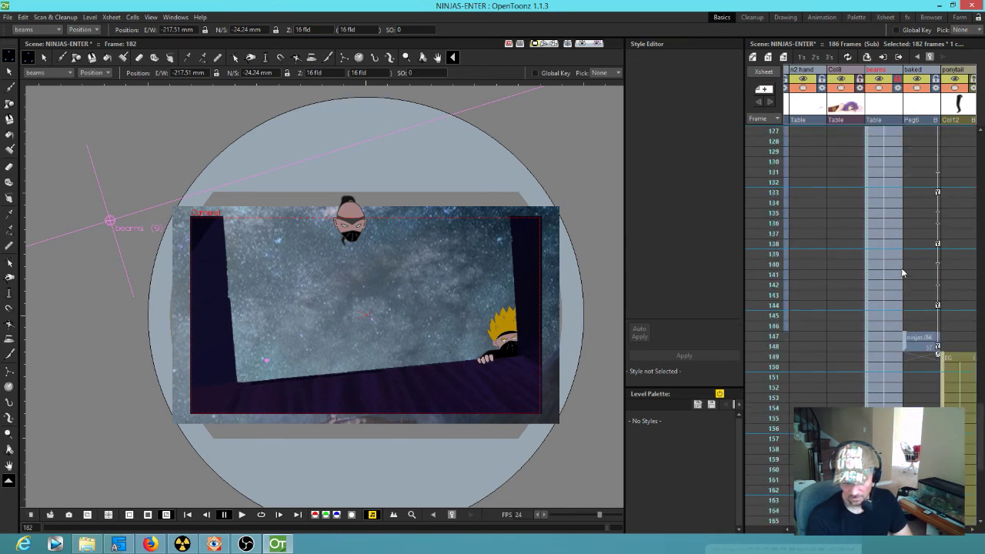
{"action": "scroll", "coordinate": [903, 264], "scroll_direction": "down", "scroll_amount": 1}
{"action": "left_click", "coordinate": [890, 302]}
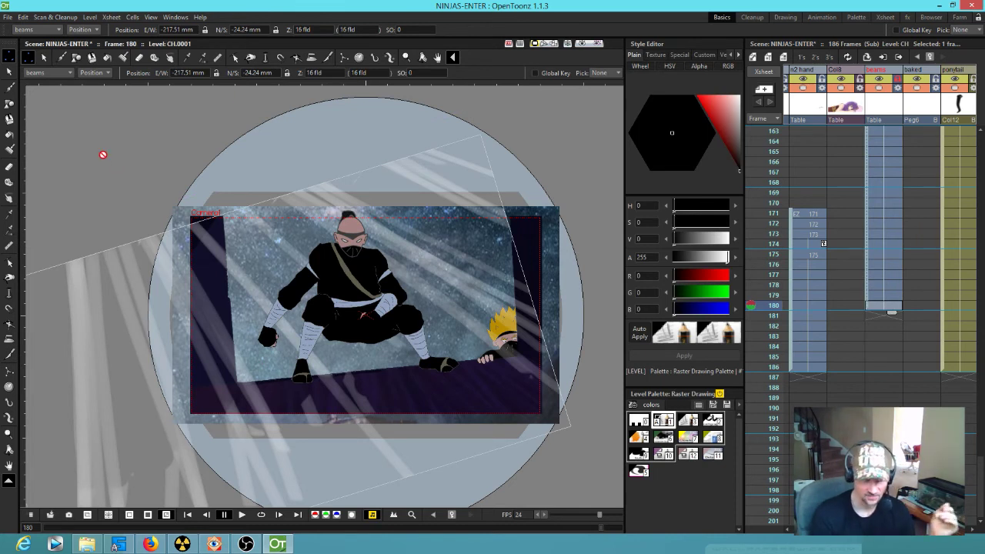
Step: Save the scene and quit OpenToonz
{"action": "left_click", "coordinate": [7, 16]}
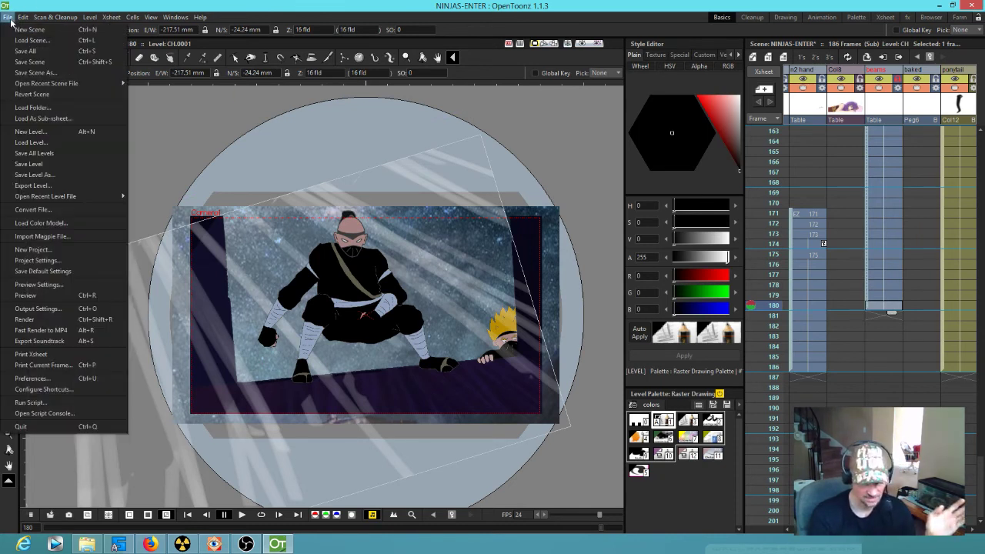
{"action": "left_click", "coordinate": [21, 55]}
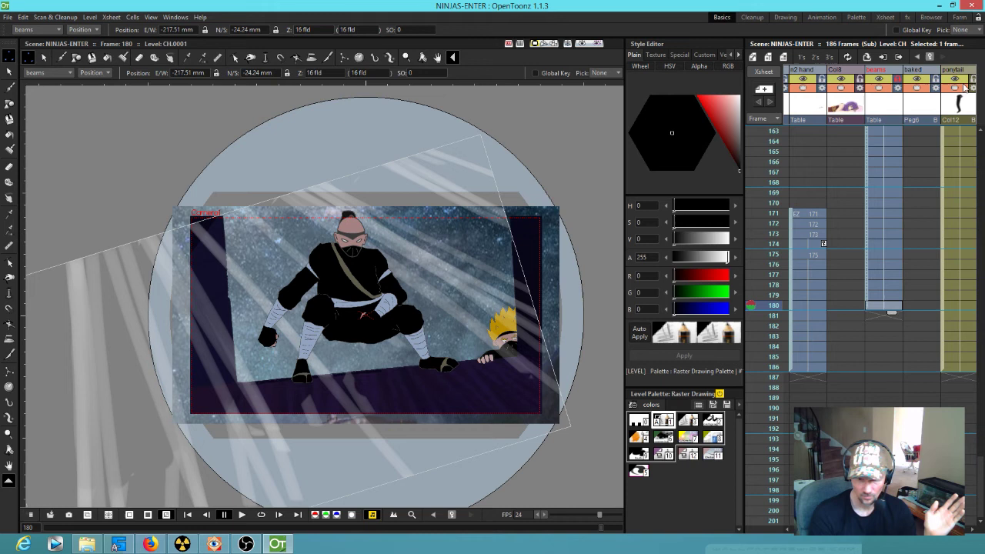
{"action": "left_click", "coordinate": [972, 5]}
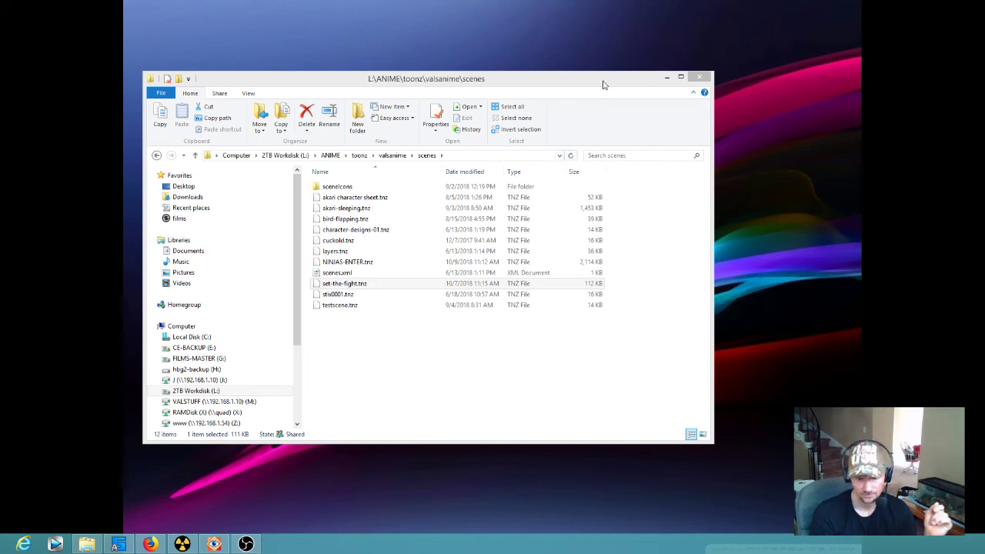
Step: Restart OpenToonz, dismiss the update notice and reopen the NINJAS-ENTER scene
{"action": "left_click", "coordinate": [667, 78]}
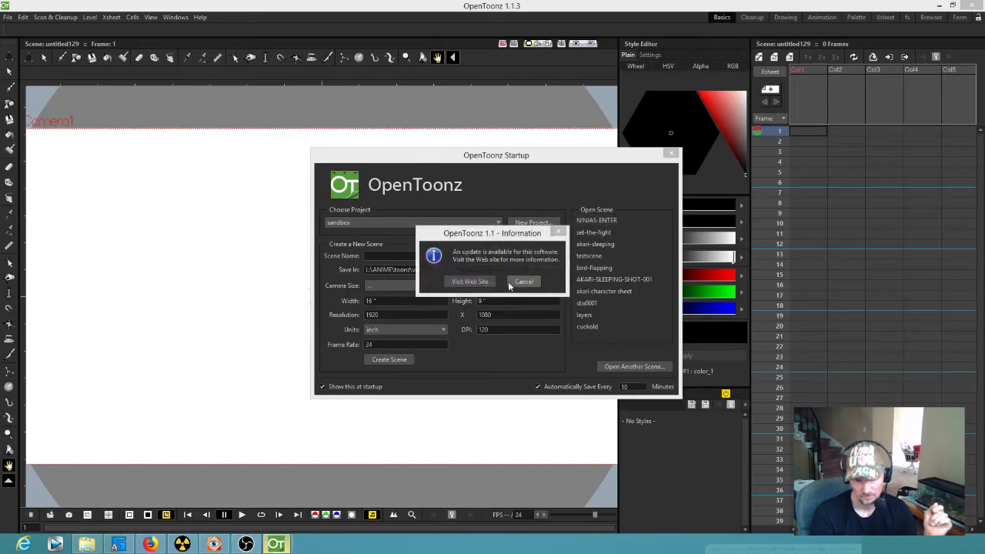
{"action": "left_click", "coordinate": [523, 282]}
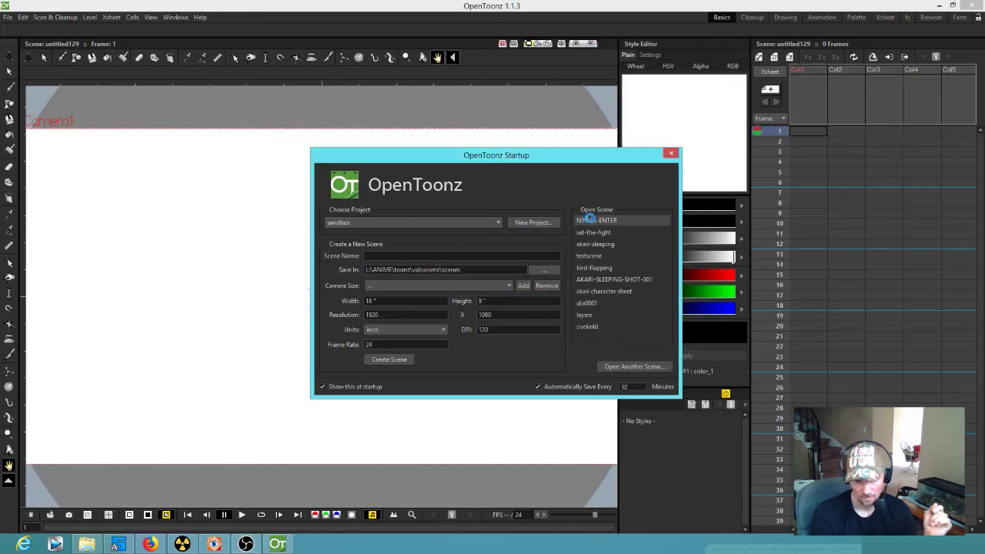
{"action": "left_click", "coordinate": [494, 281]}
{"action": "left_click", "coordinate": [493, 282]}
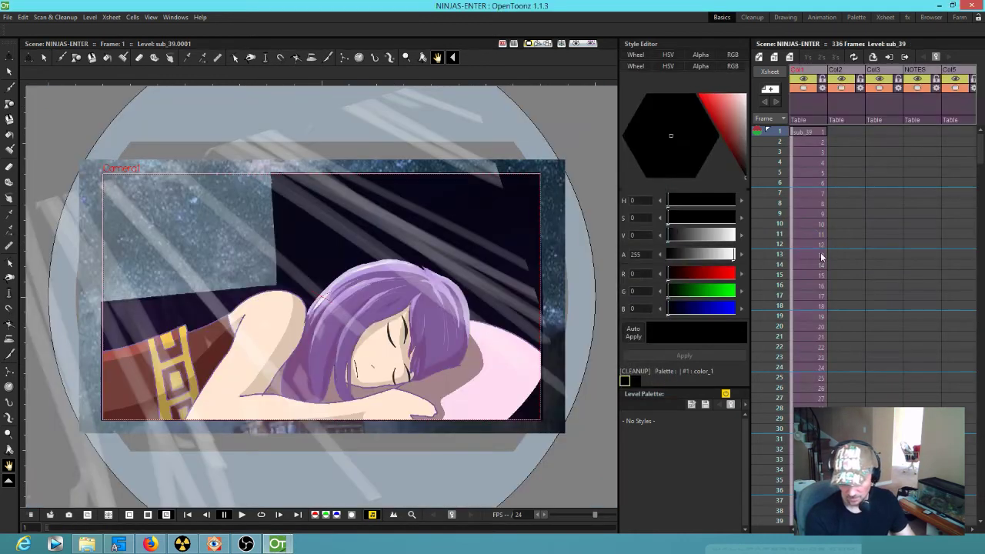
Step: Select the sub_39 cell at frame 138 in Col3 of the main xsheet and open its sub-xsheet
{"action": "scroll", "coordinate": [821, 261], "scroll_direction": "down", "scroll_amount": 10}
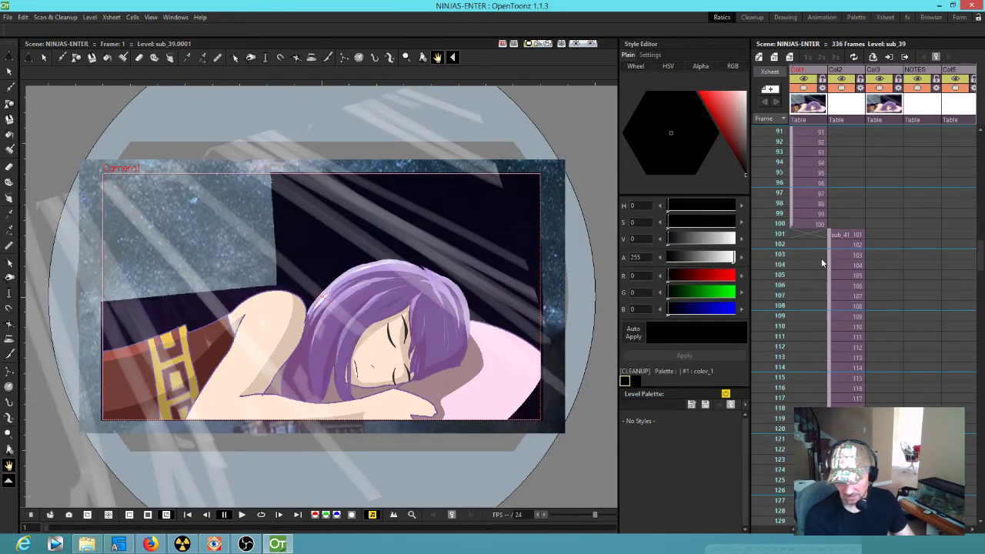
{"action": "left_click", "coordinate": [782, 244]}
{"action": "scroll", "coordinate": [782, 244], "scroll_direction": "down", "scroll_amount": 2}
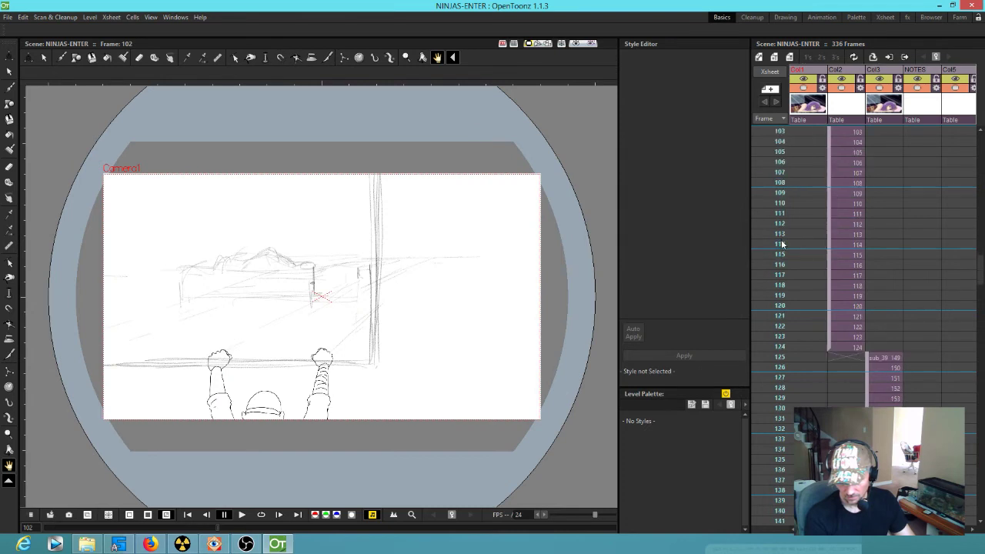
{"action": "scroll", "coordinate": [782, 244], "scroll_direction": "down", "scroll_amount": 2}
{"action": "left_click_drag", "start_coordinate": [777, 243], "coordinate": [779, 367]}
{"action": "left_click", "coordinate": [873, 370]}
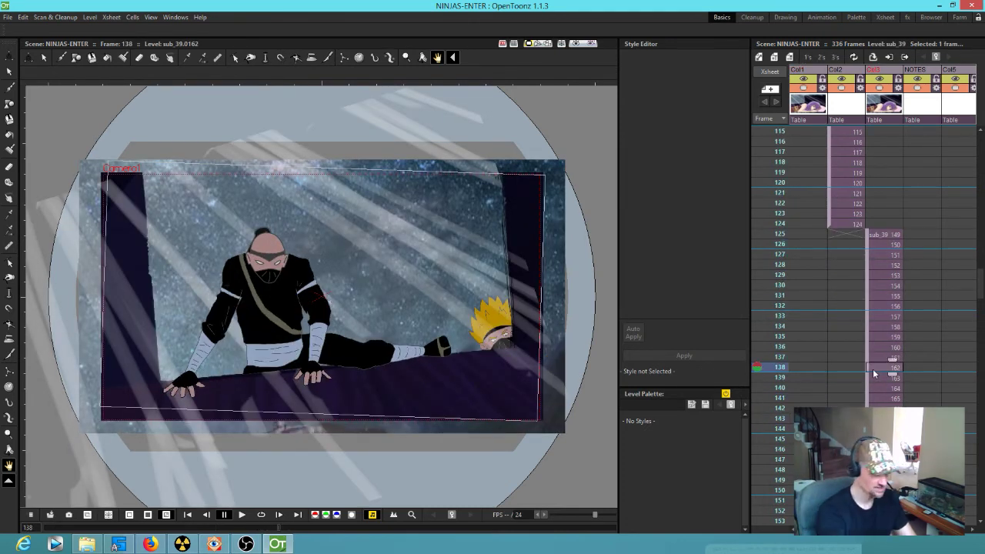
{"action": "key", "text": "o"}
Step: Extend the beams column's cells from frame 180 to frame 186
{"action": "scroll", "coordinate": [894, 353], "scroll_direction": "right", "scroll_amount": 5}
{"action": "scroll", "coordinate": [906, 372], "scroll_direction": "right", "scroll_amount": 3}
{"action": "scroll", "coordinate": [848, 391], "scroll_direction": "down", "scroll_amount": 15}
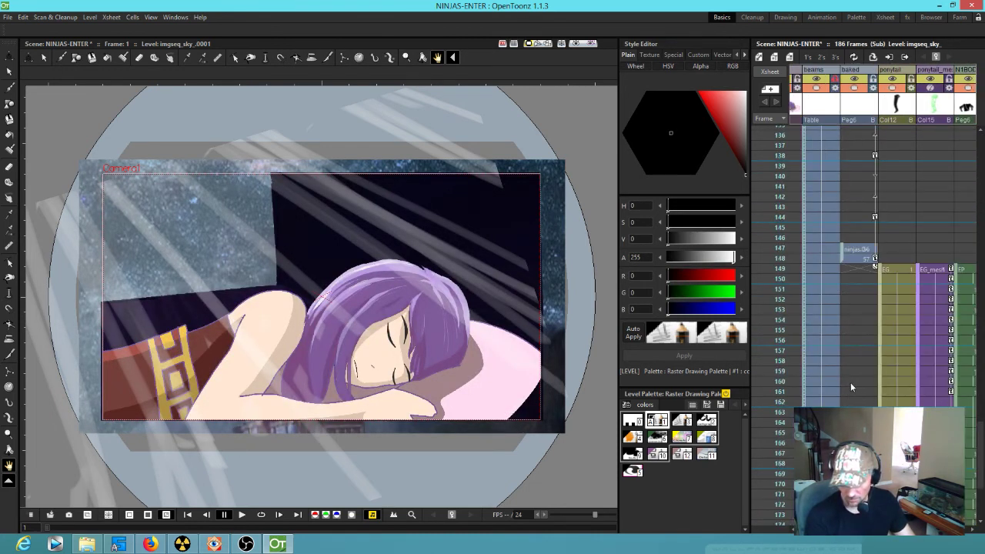
{"action": "scroll", "coordinate": [852, 385], "scroll_direction": "down", "scroll_amount": 2}
{"action": "left_click", "coordinate": [835, 402]}
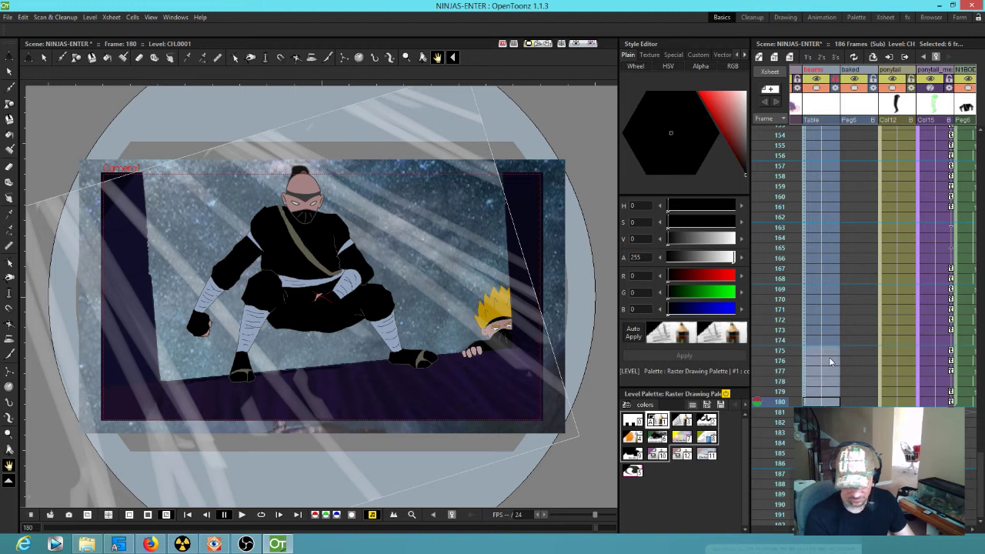
{"action": "key", "text": "Down"}
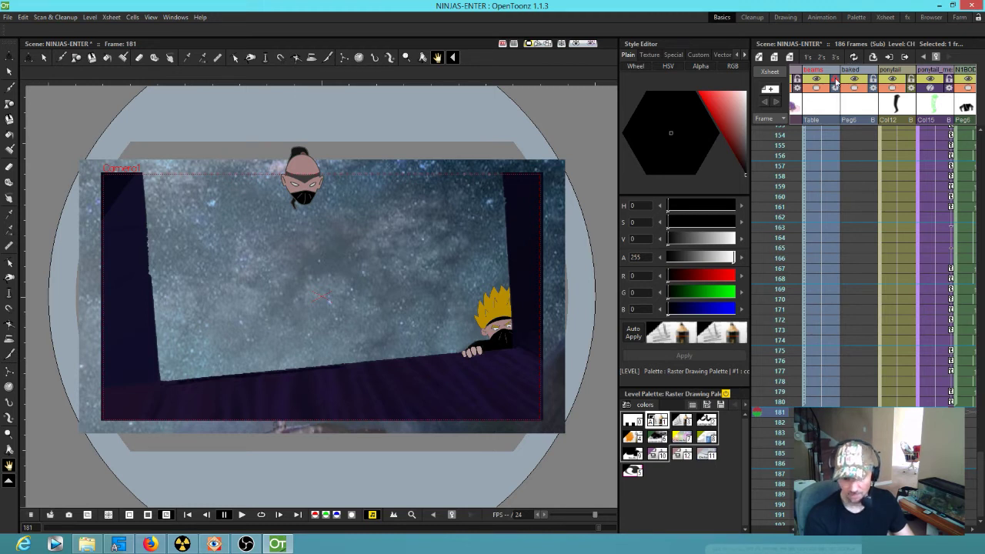
{"action": "key", "text": "Up"}
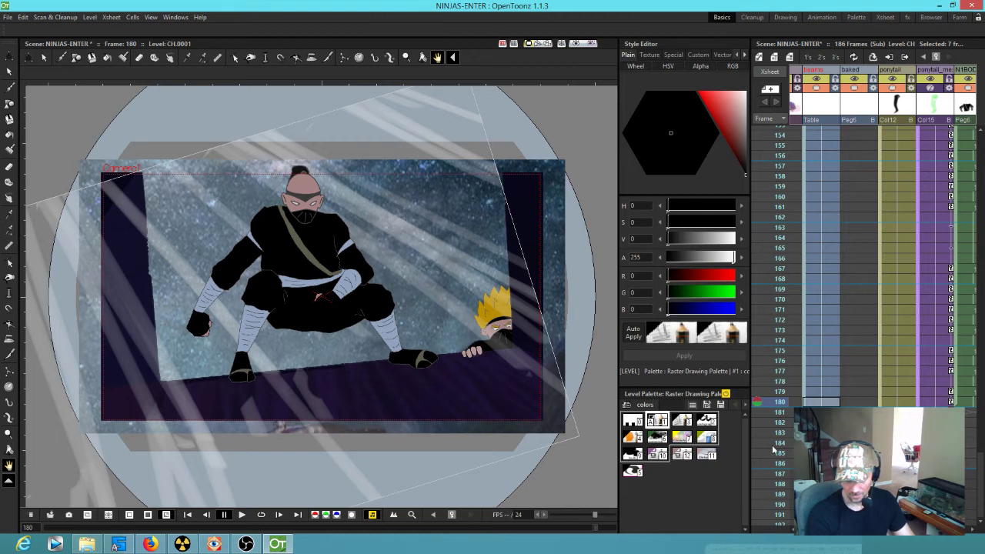
{"action": "left_click", "coordinate": [780, 364]}
{"action": "left_click_drag", "start_coordinate": [780, 364], "coordinate": [779, 385]}
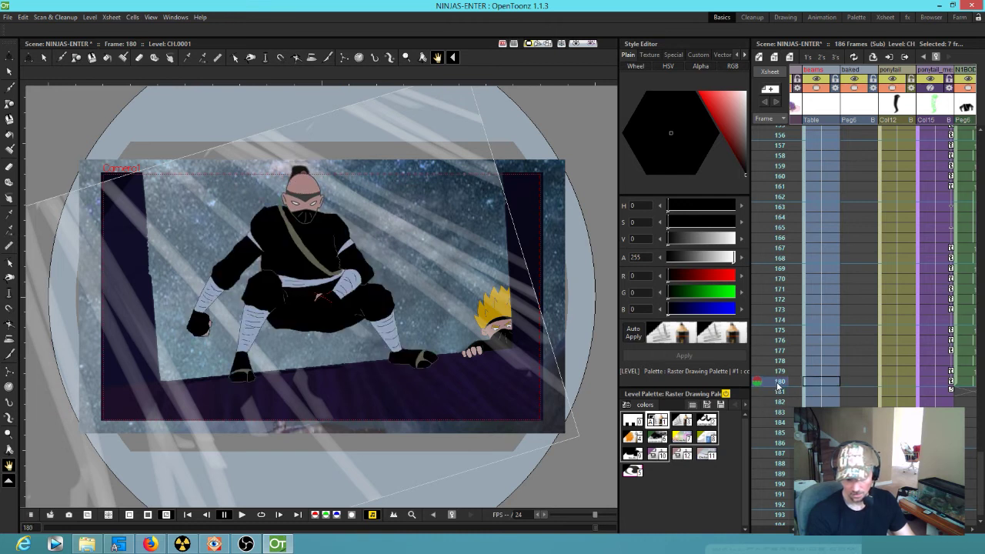
Step: Select the N1BODY column and open a tall level strip showing the last drawings of its EP level
{"action": "scroll", "coordinate": [923, 400], "scroll_direction": "right", "scroll_amount": 2}
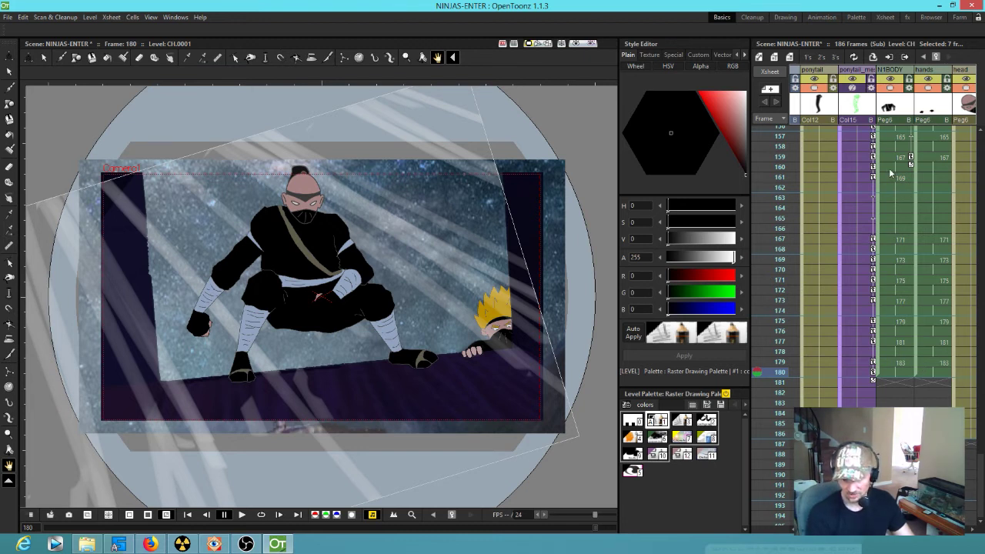
{"action": "left_click", "coordinate": [894, 107]}
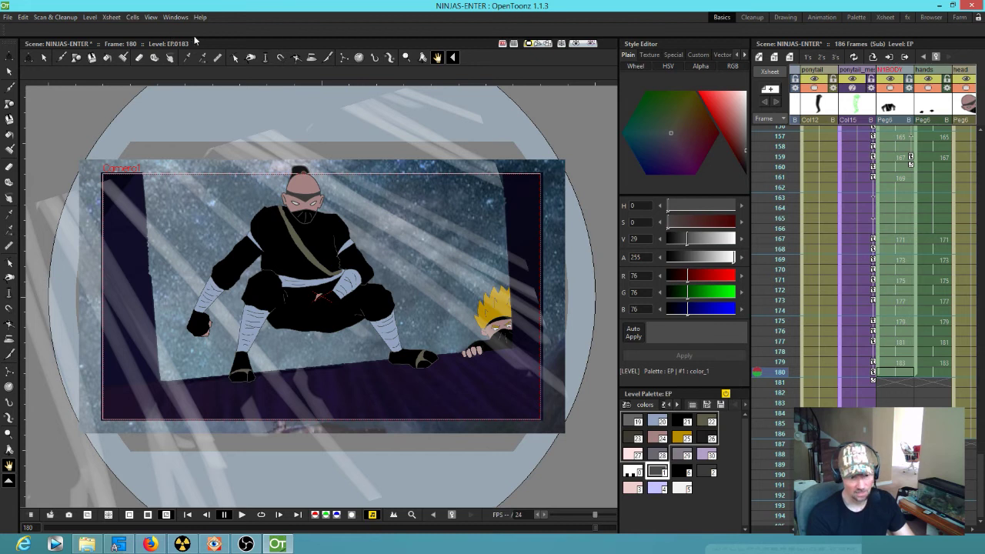
{"action": "left_click", "coordinate": [174, 17]}
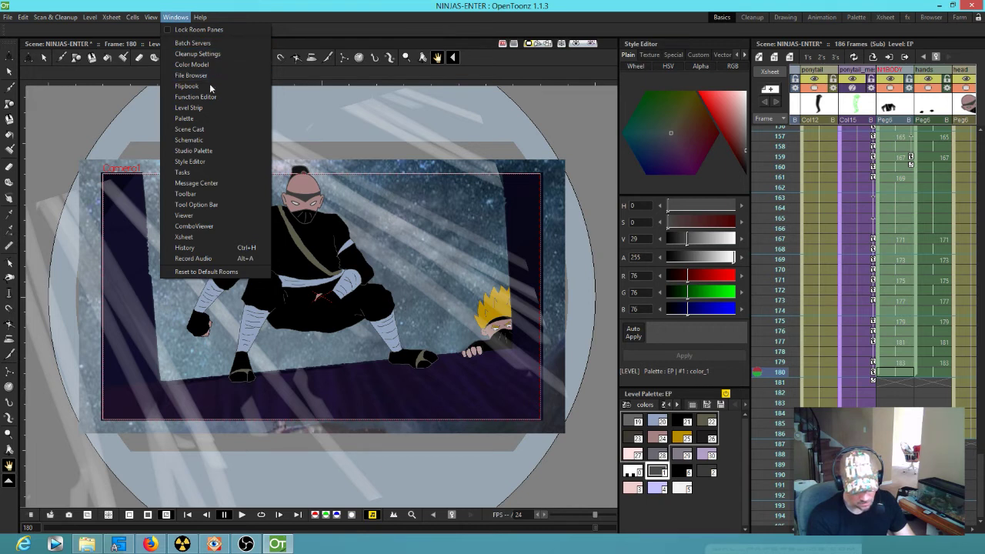
{"action": "left_click", "coordinate": [198, 109]}
{"action": "left_click_drag", "start_coordinate": [515, 266], "coordinate": [581, 117]}
{"action": "left_click_drag", "start_coordinate": [594, 185], "coordinate": [596, 484]}
{"action": "scroll", "coordinate": [605, 351], "scroll_direction": "down", "scroll_amount": 10}
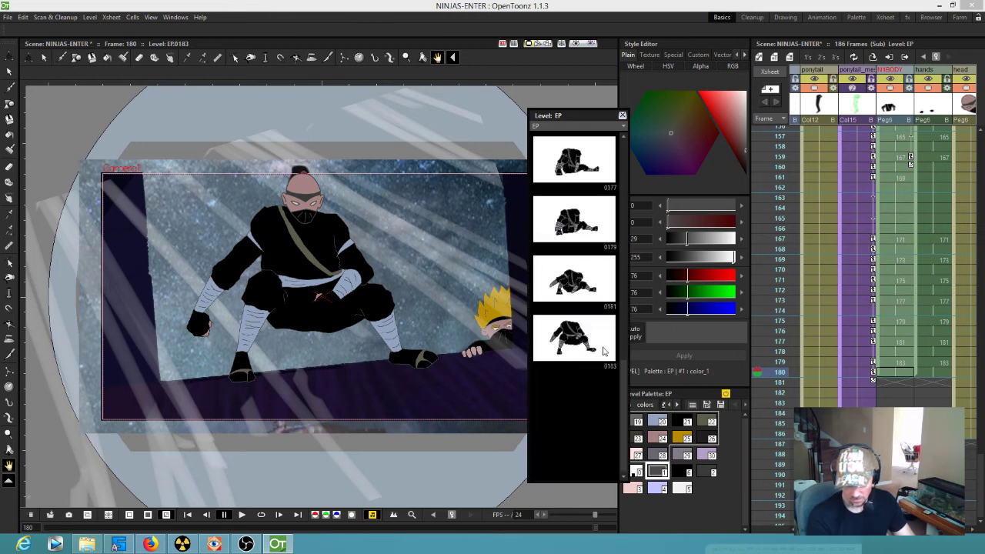
Step: Duplicate EP drawing 0183 and place the copy in the N1BODY column on frames 181 and 182
{"action": "scroll", "coordinate": [605, 348], "scroll_direction": "up", "scroll_amount": 5}
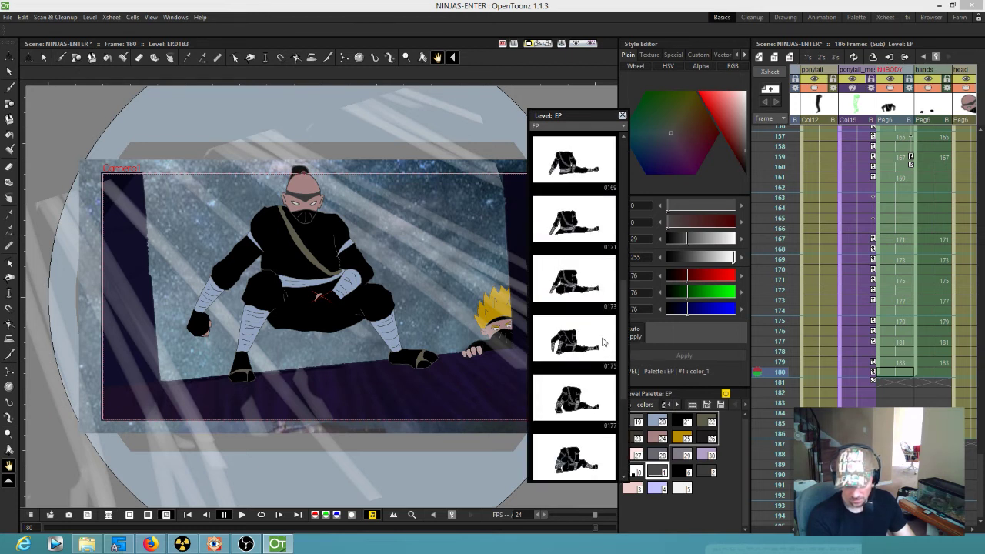
{"action": "scroll", "coordinate": [604, 341], "scroll_direction": "down", "scroll_amount": 5}
{"action": "left_click", "coordinate": [576, 275]}
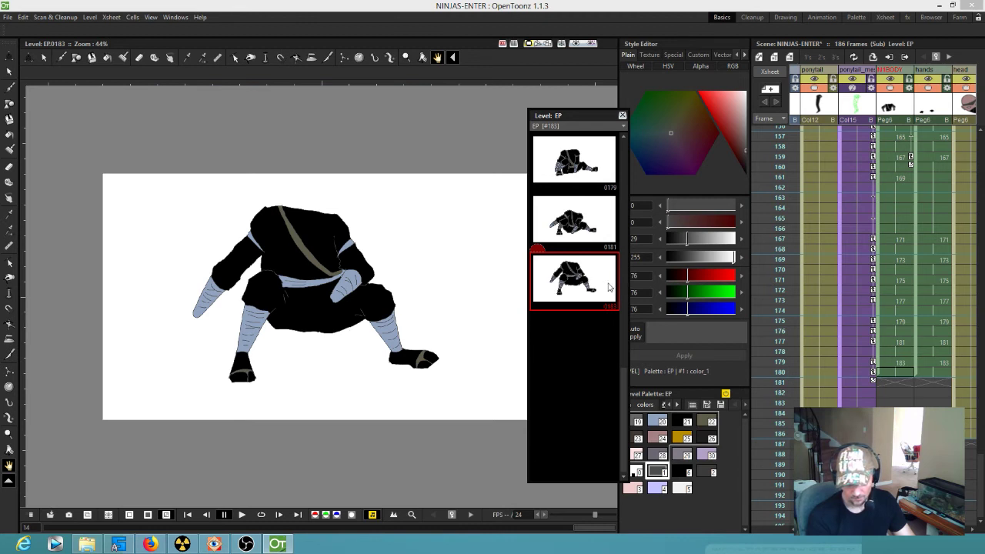
{"action": "key", "text": "d"}
{"action": "left_click", "coordinate": [592, 339]}
{"action": "left_click_drag", "start_coordinate": [571, 345], "coordinate": [895, 392]}
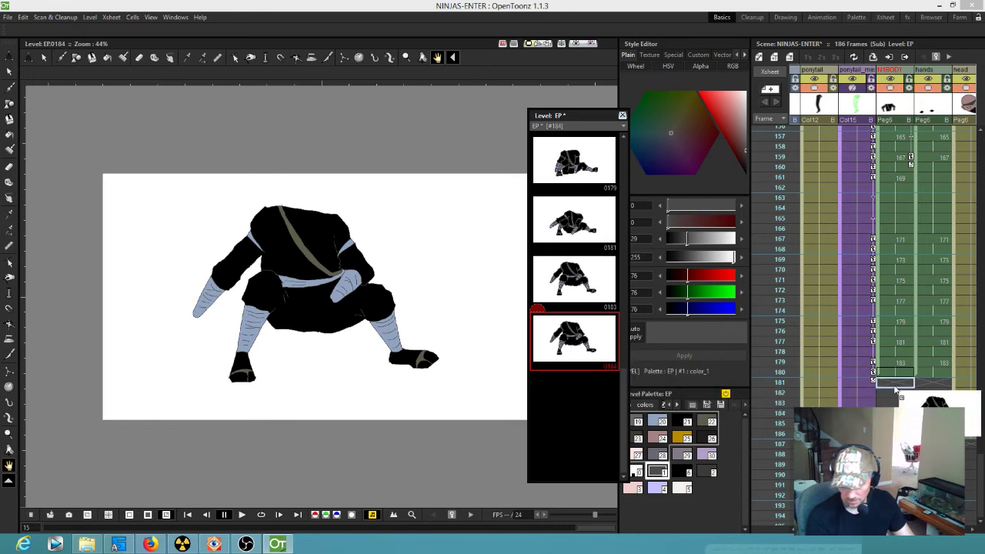
{"action": "left_click_drag", "start_coordinate": [895, 391], "coordinate": [897, 391]}
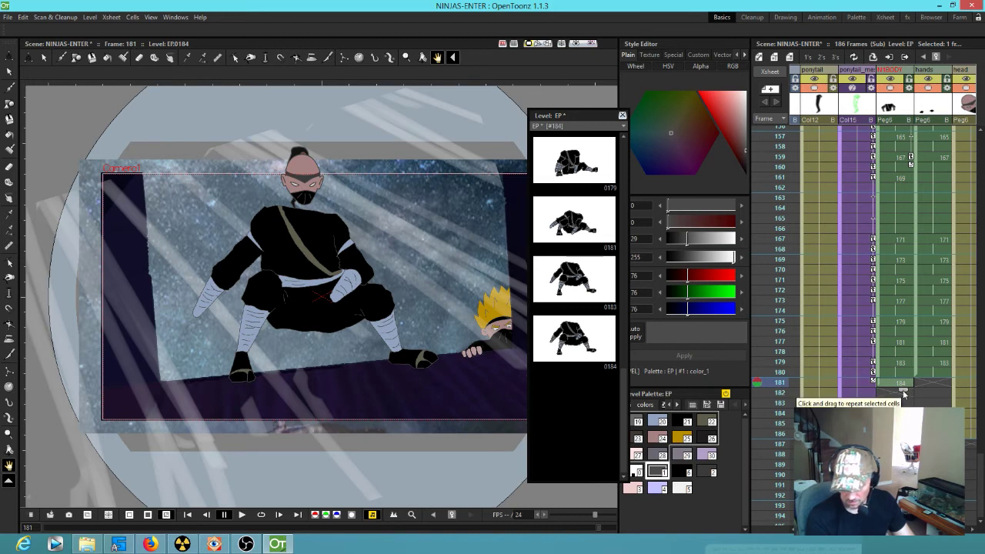
{"action": "left_click_drag", "start_coordinate": [904, 394], "coordinate": [904, 401]}
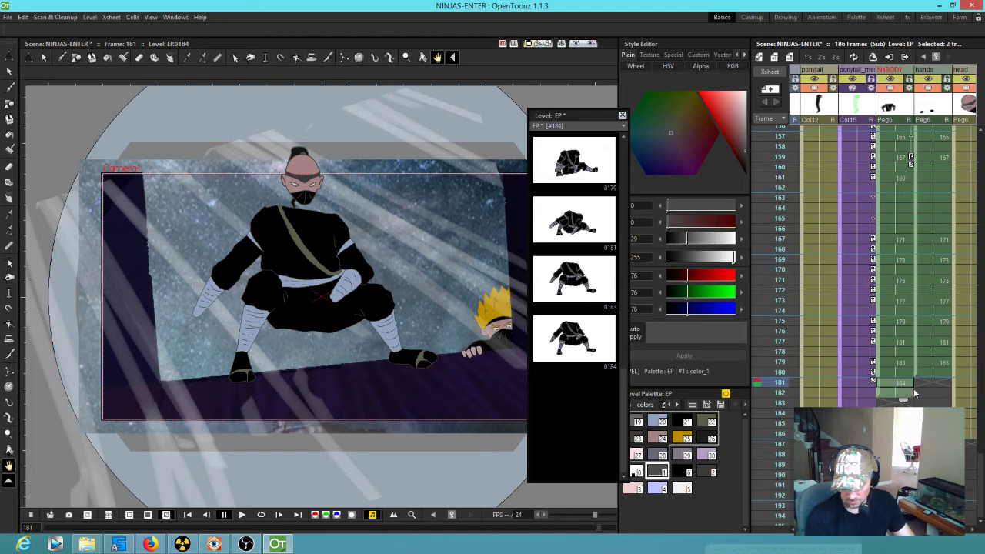
{"action": "left_click", "coordinate": [906, 385]}
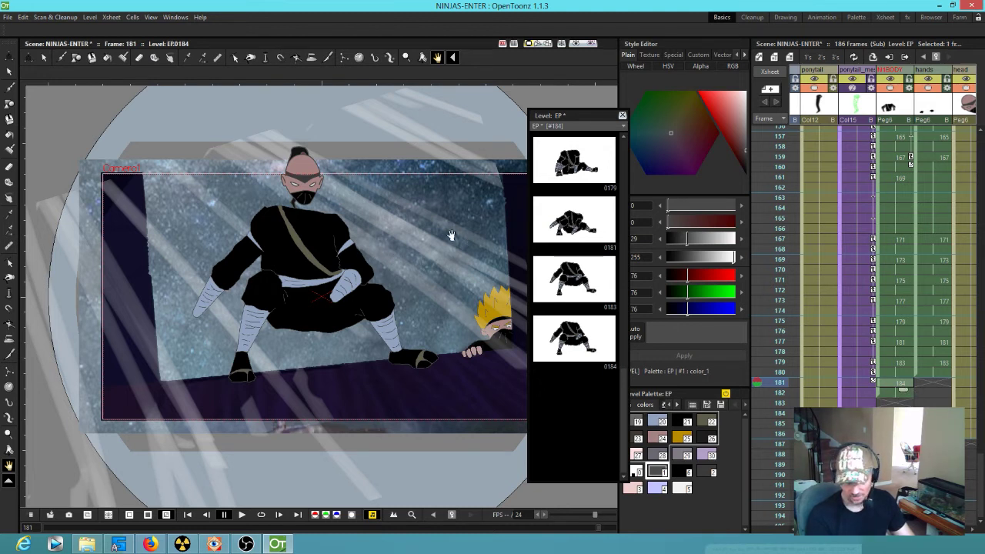
Step: Freehand-select the ninja's torso, arms and hips in the frame 181 drawing and move them up about 27 mm
{"action": "scroll", "coordinate": [354, 265], "scroll_direction": "up", "scroll_amount": 2}
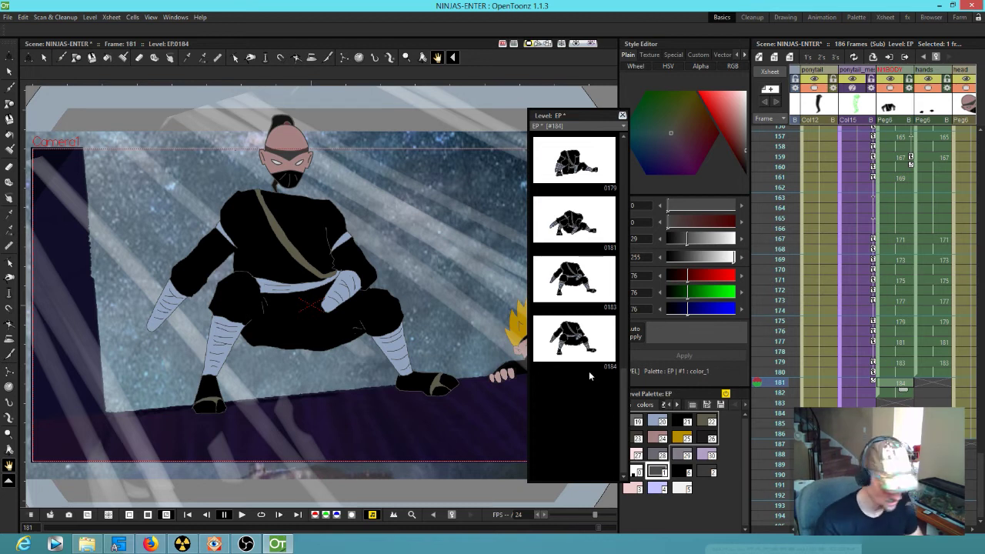
{"action": "key", "text": "s"}
{"action": "mouse_move", "coordinate": [368, 195]}
{"action": "left_mouse_down"}
{"action": "mouse_move", "coordinate": [298, 191]}
{"action": "mouse_move", "coordinate": [272, 179]}
{"action": "mouse_move", "coordinate": [216, 188]}
{"action": "mouse_move", "coordinate": [161, 236]}
{"action": "mouse_move", "coordinate": [126, 297]}
{"action": "mouse_move", "coordinate": [129, 352]}
{"action": "mouse_move", "coordinate": [157, 357]}
{"action": "mouse_move", "coordinate": [237, 263]}
{"action": "left_mouse_up"}
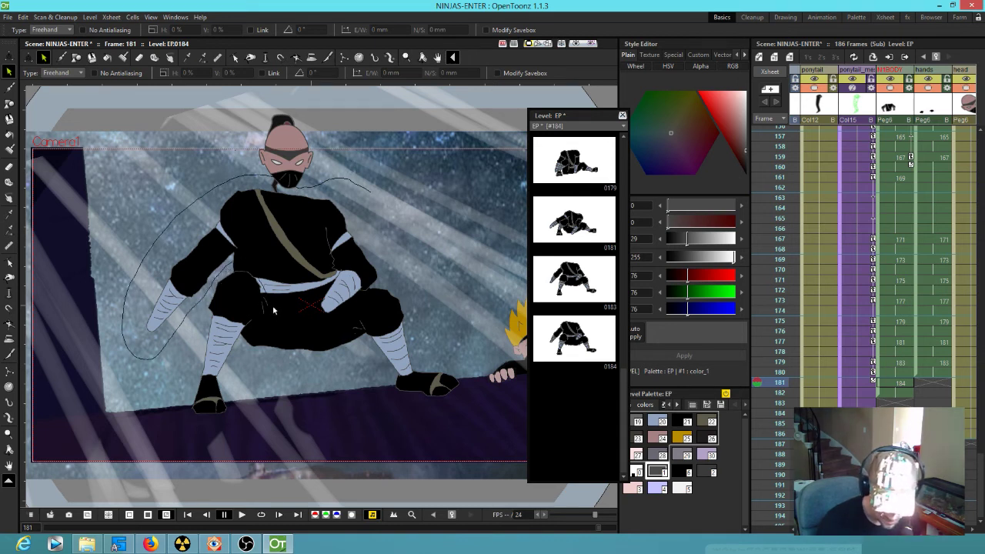
{"action": "left_click_drag", "start_coordinate": [300, 374], "coordinate": [337, 353]}
{"action": "mouse_move", "coordinate": [380, 291]}
{"action": "left_mouse_down"}
{"action": "mouse_move", "coordinate": [376, 208]}
{"action": "mouse_move", "coordinate": [348, 187]}
{"action": "left_mouse_up"}
{"action": "left_click_drag", "start_coordinate": [316, 279], "coordinate": [315, 264]}
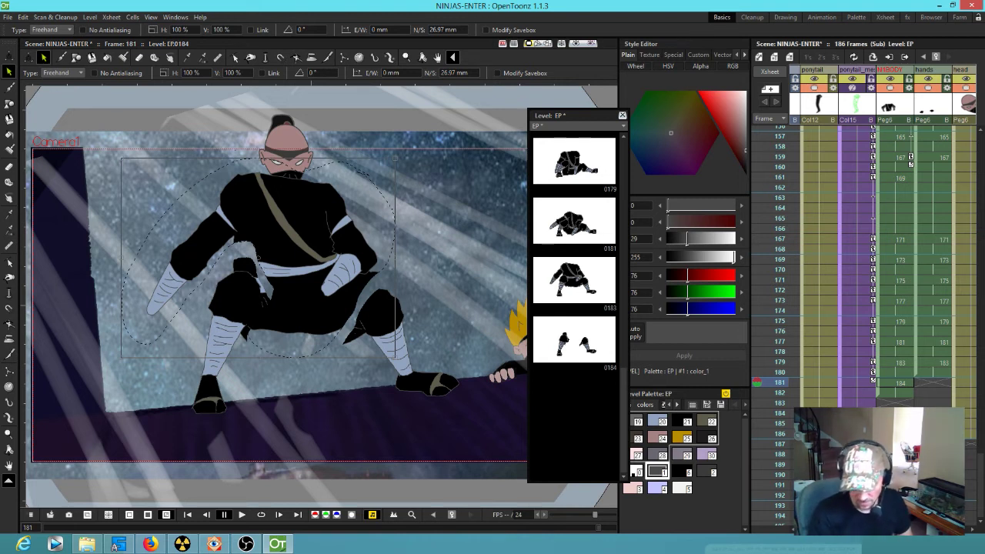
{"action": "left_click", "coordinate": [438, 273]}
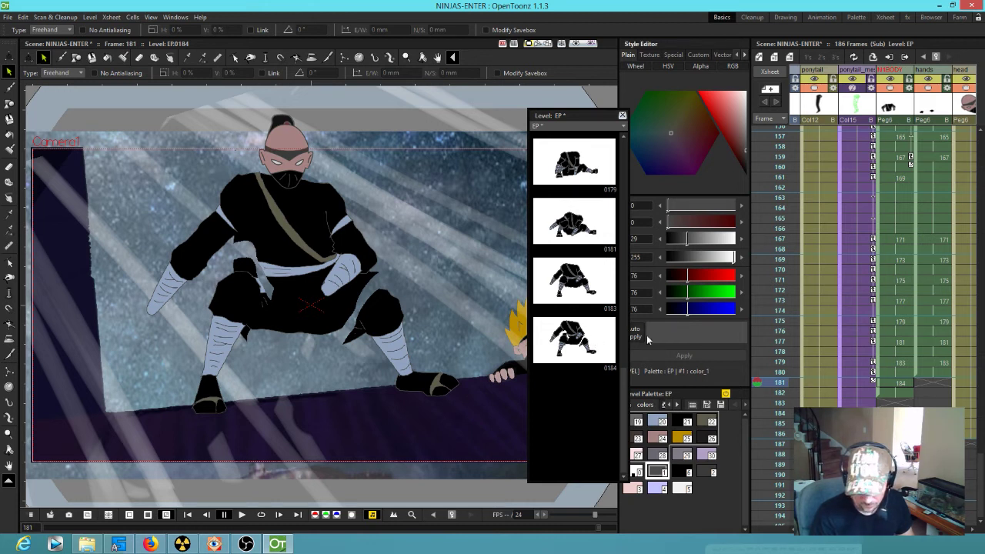
Step: Duplicate EP drawing 0184 and place the copy in the N1BODY column for two frames from frame 183
{"action": "left_click", "coordinate": [583, 355]}
{"action": "key", "text": "d"}
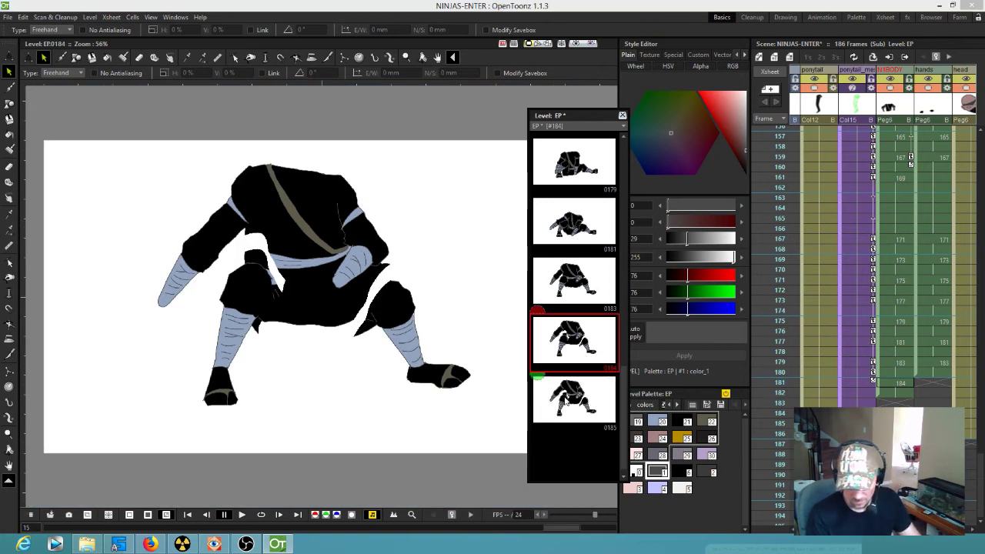
{"action": "left_click", "coordinate": [564, 398]}
{"action": "mouse_move", "coordinate": [571, 404]}
{"action": "left_mouse_down"}
{"action": "mouse_move", "coordinate": [654, 426]}
{"action": "mouse_move", "coordinate": [896, 402]}
{"action": "left_mouse_up"}
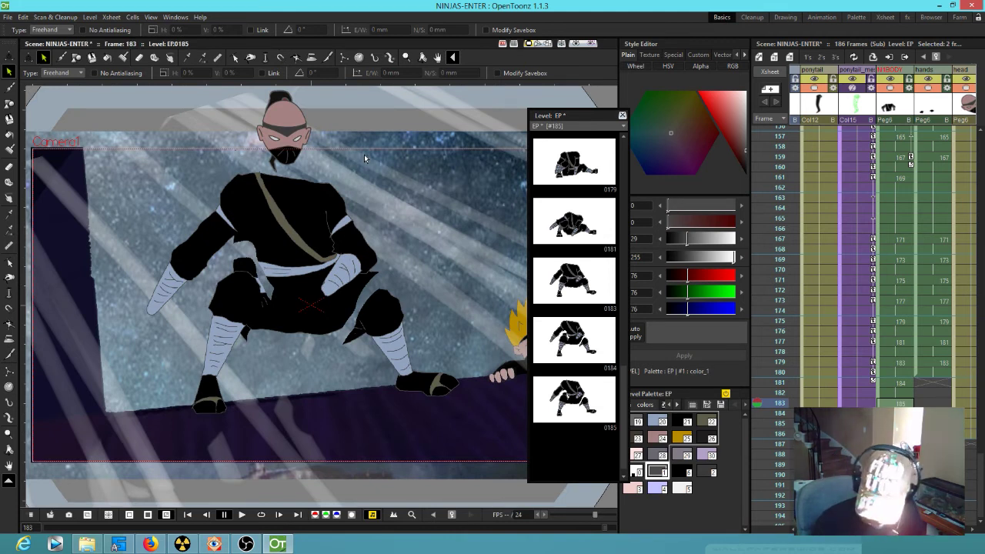
Step: Freehand-select the ninja's upper body in the frame 183 drawing and move it about 34 mm up and 2.5 mm left
{"action": "mouse_move", "coordinate": [348, 175]}
{"action": "left_mouse_down"}
{"action": "mouse_move", "coordinate": [262, 163]}
{"action": "mouse_move", "coordinate": [188, 192]}
{"action": "mouse_move", "coordinate": [136, 261]}
{"action": "mouse_move", "coordinate": [126, 330]}
{"action": "mouse_move", "coordinate": [174, 332]}
{"action": "mouse_move", "coordinate": [237, 248]}
{"action": "left_mouse_up"}
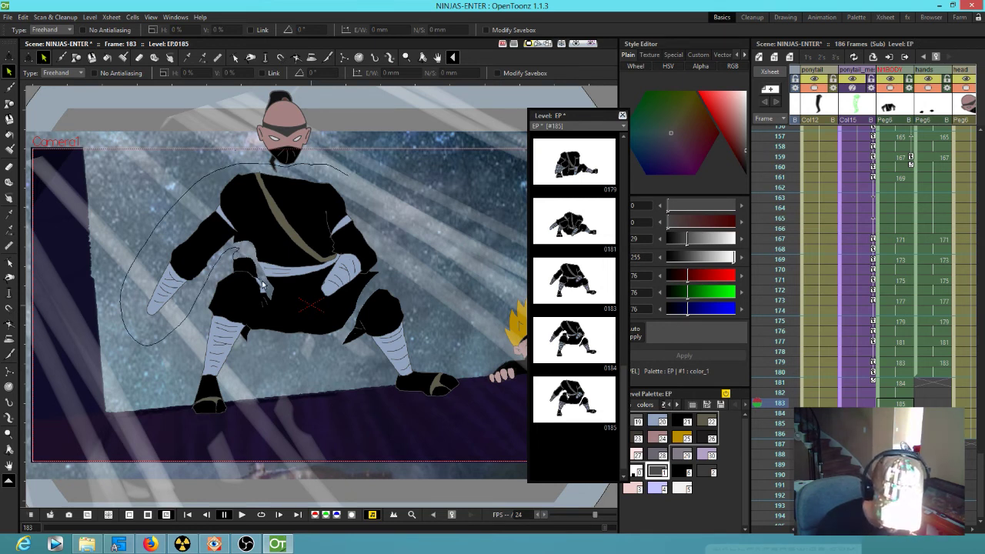
{"action": "mouse_move", "coordinate": [356, 322]}
{"action": "left_mouse_down"}
{"action": "mouse_move", "coordinate": [387, 271]}
{"action": "mouse_move", "coordinate": [399, 221]}
{"action": "mouse_move", "coordinate": [348, 176]}
{"action": "left_mouse_up"}
{"action": "left_click_drag", "start_coordinate": [307, 238], "coordinate": [306, 217]}
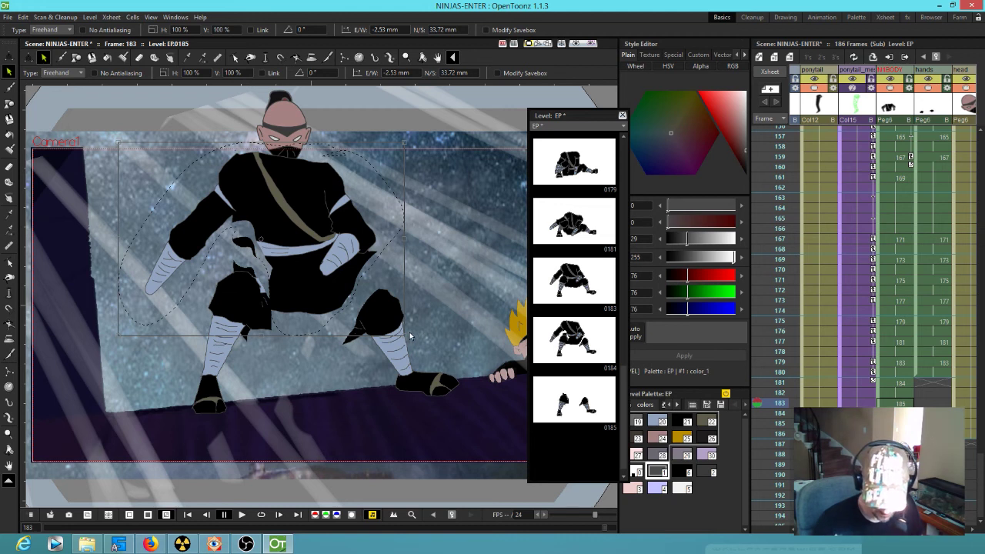
Step: Rotate the selected upper body in the frame 183 drawing by about 5.65° and shift it to 5.9 mm E/W and 37.93 mm N/S
{"action": "left_click_drag", "start_coordinate": [409, 140], "coordinate": [398, 125]}
{"action": "left_click_drag", "start_coordinate": [318, 241], "coordinate": [319, 235]}
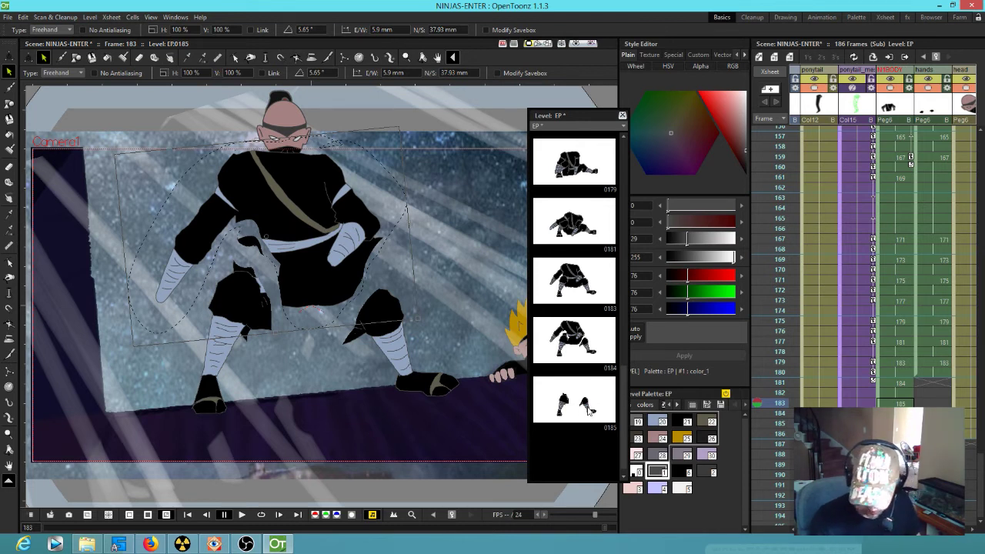
Step: Duplicate EP drawing 0185 and place the copy in the N1BODY column at frame 185
{"action": "left_click", "coordinate": [588, 406]}
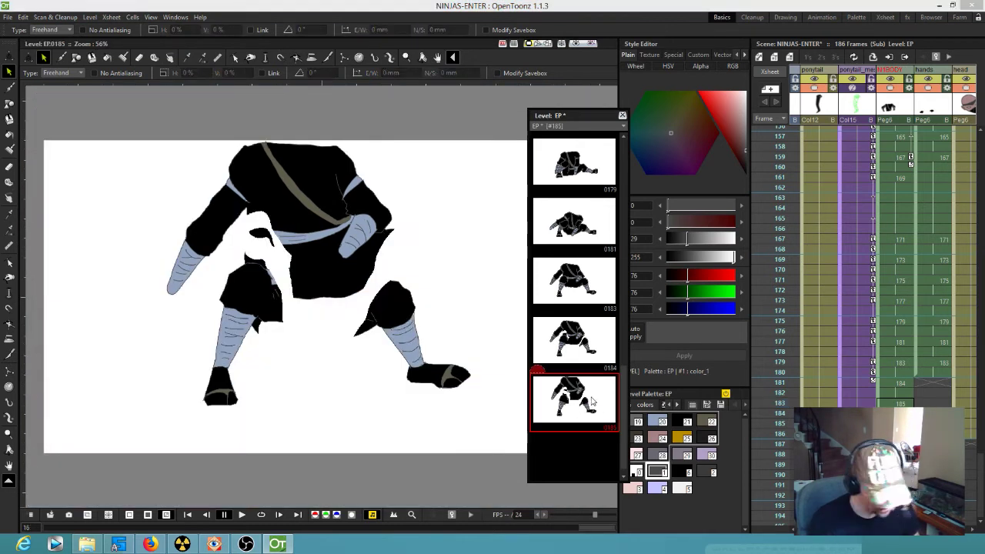
{"action": "key", "text": "d"}
{"action": "left_click_drag", "start_coordinate": [575, 457], "coordinate": [890, 424]}
{"action": "left_click", "coordinate": [890, 424]}
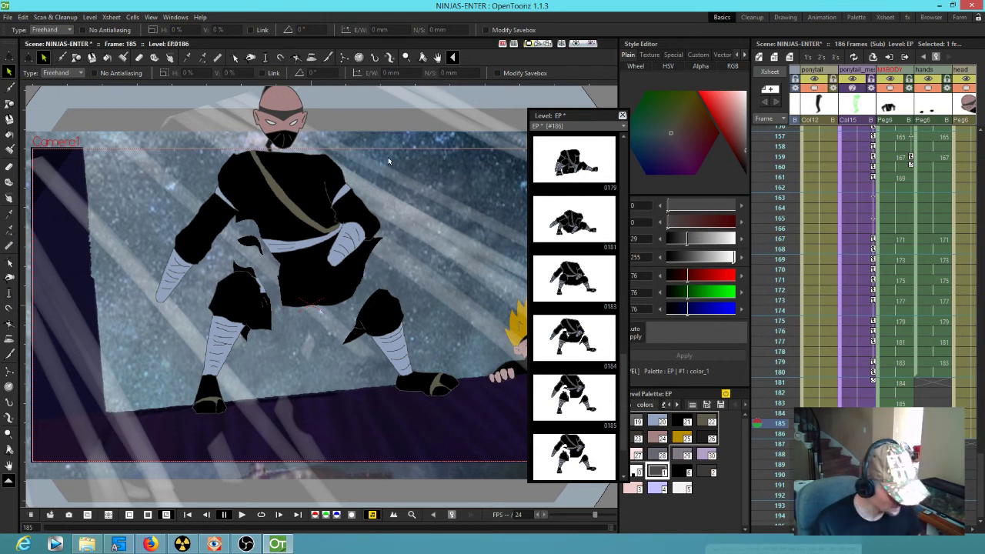
Step: Freehand-select the ninja's upper body in the frame 185 drawing, move it about 18.5 mm up and 4.2 mm right, and rotate it about 1.5°
{"action": "mouse_move", "coordinate": [401, 171]}
{"action": "left_mouse_down"}
{"action": "mouse_move", "coordinate": [249, 129]}
{"action": "mouse_move", "coordinate": [149, 350]}
{"action": "mouse_move", "coordinate": [226, 267]}
{"action": "mouse_move", "coordinate": [270, 282]}
{"action": "mouse_move", "coordinate": [324, 336]}
{"action": "mouse_move", "coordinate": [415, 239]}
{"action": "mouse_move", "coordinate": [358, 147]}
{"action": "left_mouse_up"}
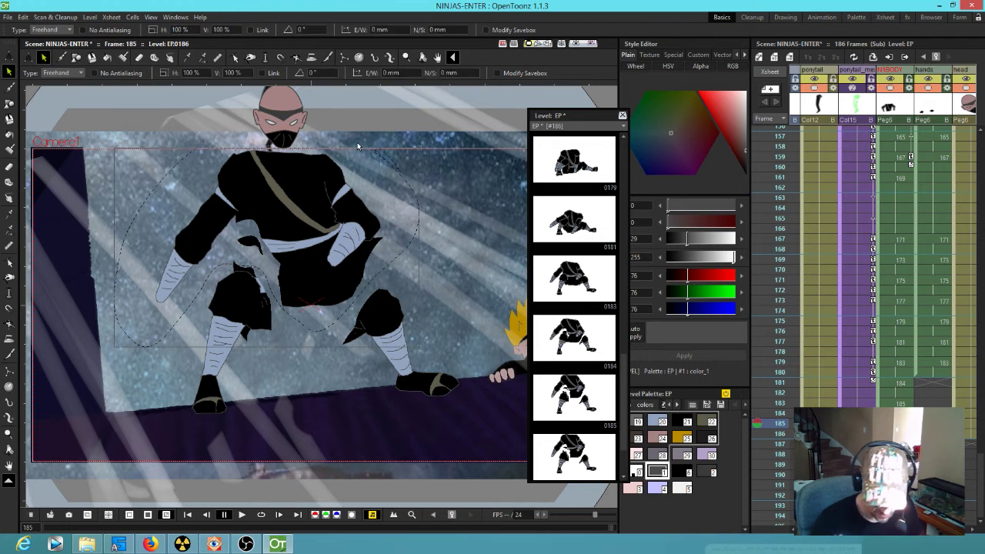
{"action": "left_click_drag", "start_coordinate": [320, 251], "coordinate": [320, 239]}
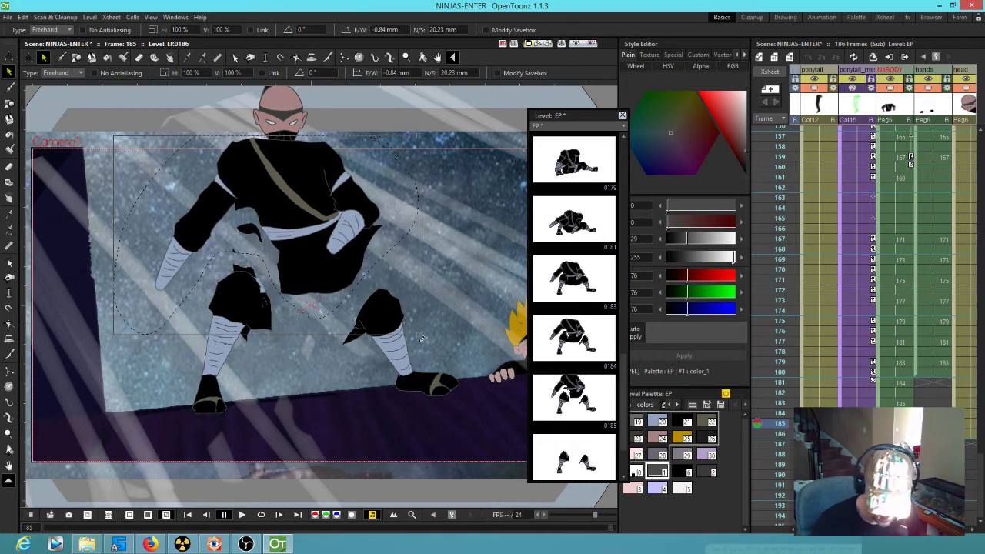
{"action": "left_click_drag", "start_coordinate": [424, 339], "coordinate": [425, 336]}
{"action": "left_click_drag", "start_coordinate": [329, 279], "coordinate": [332, 276]}
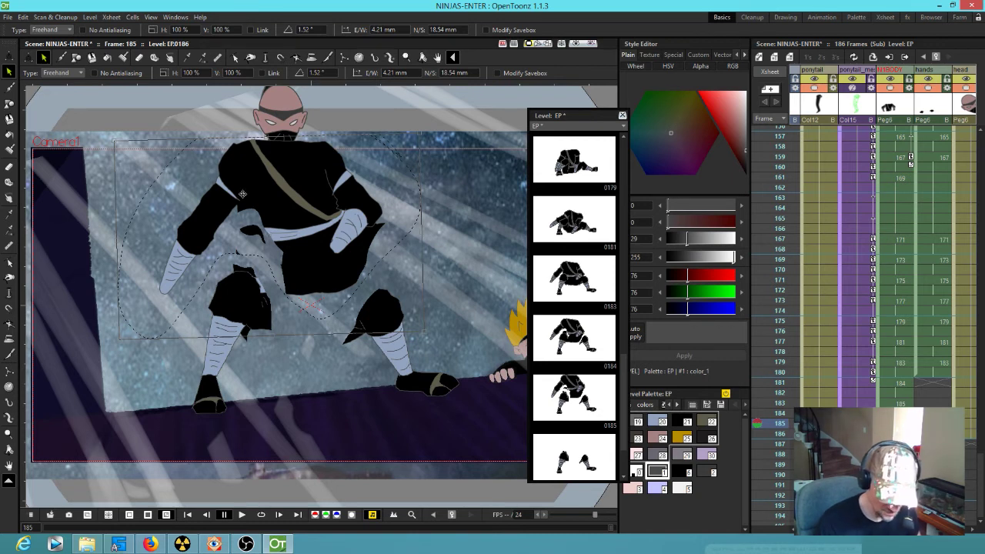
Step: Freehand-select only the ninja's left-side arm in the frame 185 drawing and rotate it about 9.24°
{"action": "left_click", "coordinate": [99, 242]}
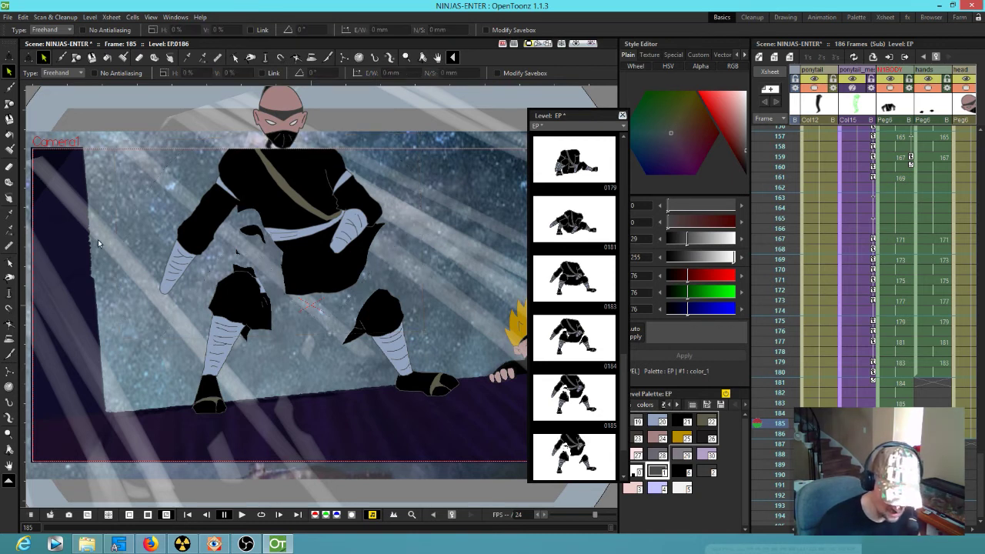
{"action": "mouse_move", "coordinate": [251, 183]}
{"action": "left_mouse_down"}
{"action": "mouse_move", "coordinate": [211, 146]}
{"action": "mouse_move", "coordinate": [142, 268]}
{"action": "mouse_move", "coordinate": [199, 296]}
{"action": "mouse_move", "coordinate": [240, 192]}
{"action": "left_mouse_up"}
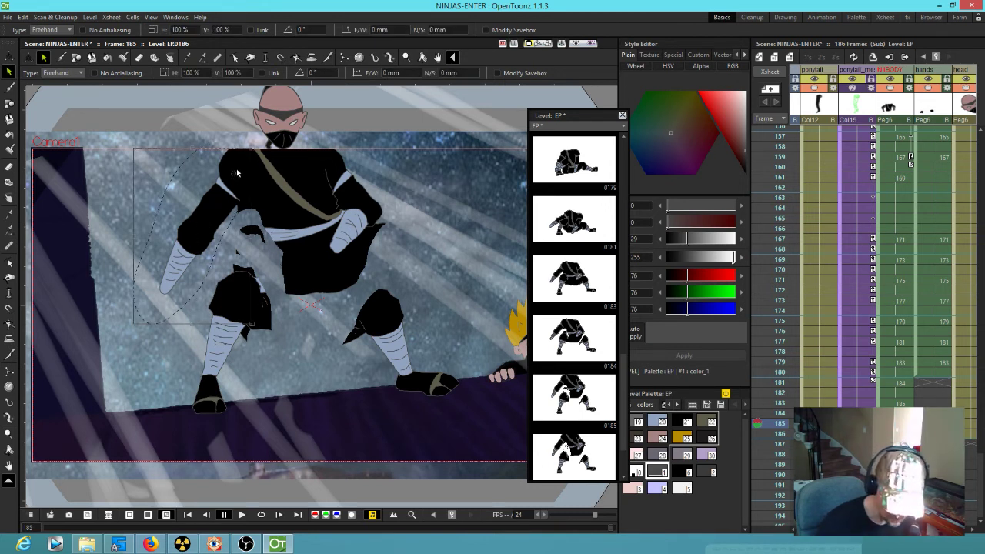
{"action": "left_click_drag", "start_coordinate": [128, 328], "coordinate": [159, 336]}
Step: Freehand-select the same arm in the frame 183 drawing and rotate it slightly
{"action": "left_click", "coordinate": [902, 404]}
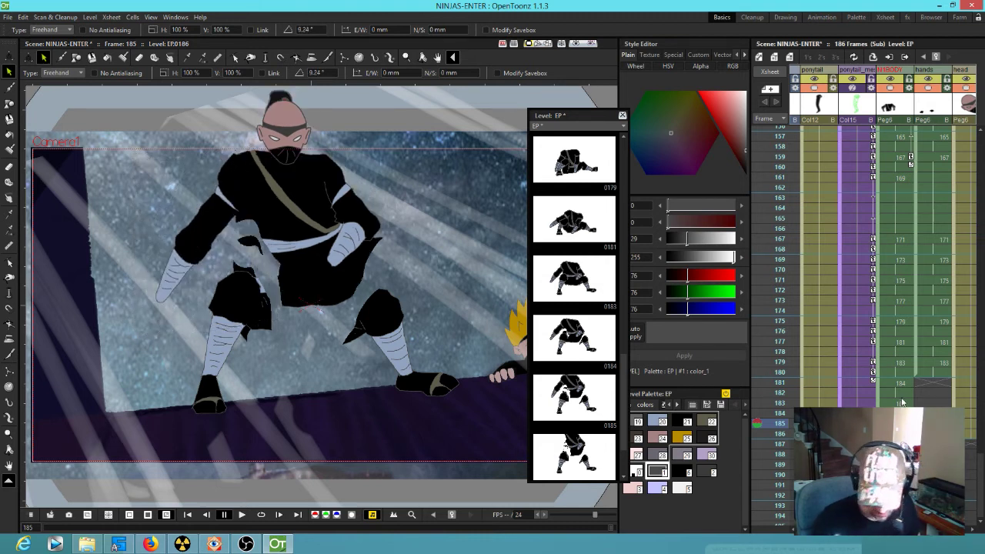
{"action": "left_click", "coordinate": [902, 404]}
{"action": "mouse_move", "coordinate": [227, 148]}
{"action": "left_mouse_down"}
{"action": "mouse_move", "coordinate": [147, 244]}
{"action": "mouse_move", "coordinate": [140, 333]}
{"action": "mouse_move", "coordinate": [207, 284]}
{"action": "mouse_move", "coordinate": [233, 237]}
{"action": "mouse_move", "coordinate": [246, 179]}
{"action": "mouse_move", "coordinate": [230, 142]}
{"action": "left_mouse_up"}
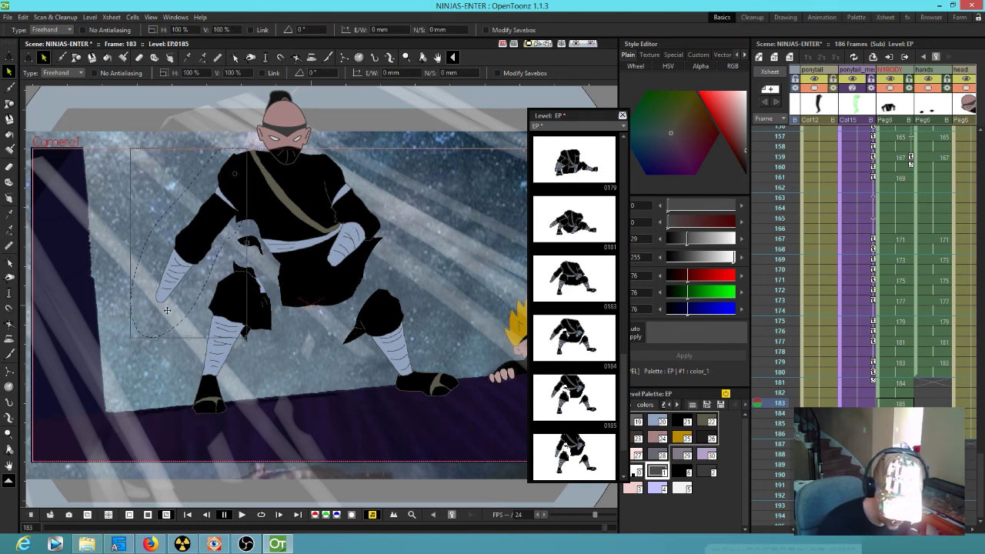
{"action": "left_click_drag", "start_coordinate": [128, 344], "coordinate": [142, 332]}
Step: Erase the leftover lower edge of the hips in the frame 181 drawing, enlarging the eraser to size 29
{"action": "left_click", "coordinate": [898, 383]}
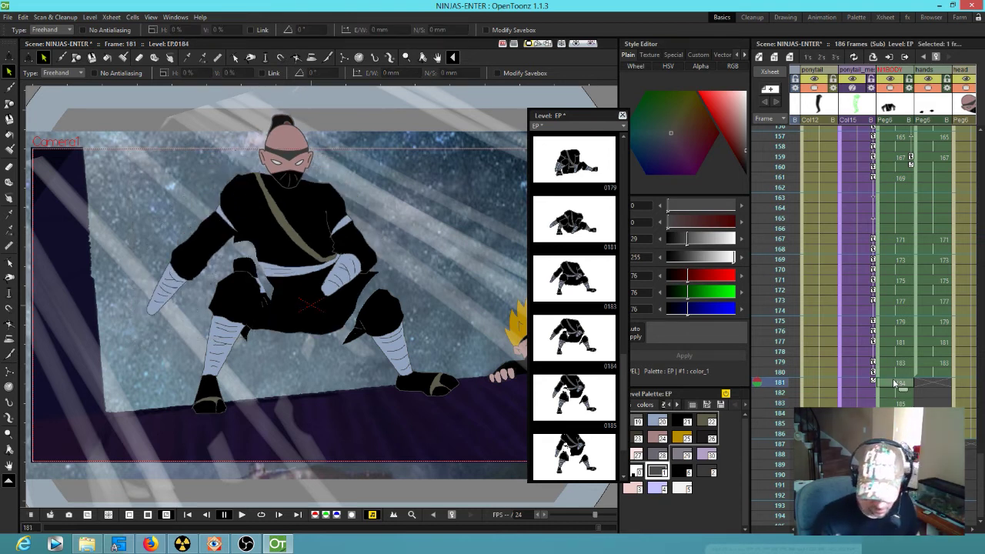
{"action": "left_click", "coordinate": [903, 363]}
{"action": "mouse_move", "coordinate": [781, 354]}
{"action": "left_mouse_down"}
{"action": "mouse_move", "coordinate": [779, 391]}
{"action": "mouse_move", "coordinate": [776, 308]}
{"action": "mouse_move", "coordinate": [760, 428]}
{"action": "mouse_move", "coordinate": [762, 389]}
{"action": "mouse_move", "coordinate": [762, 427]}
{"action": "mouse_move", "coordinate": [771, 393]}
{"action": "left_mouse_up"}
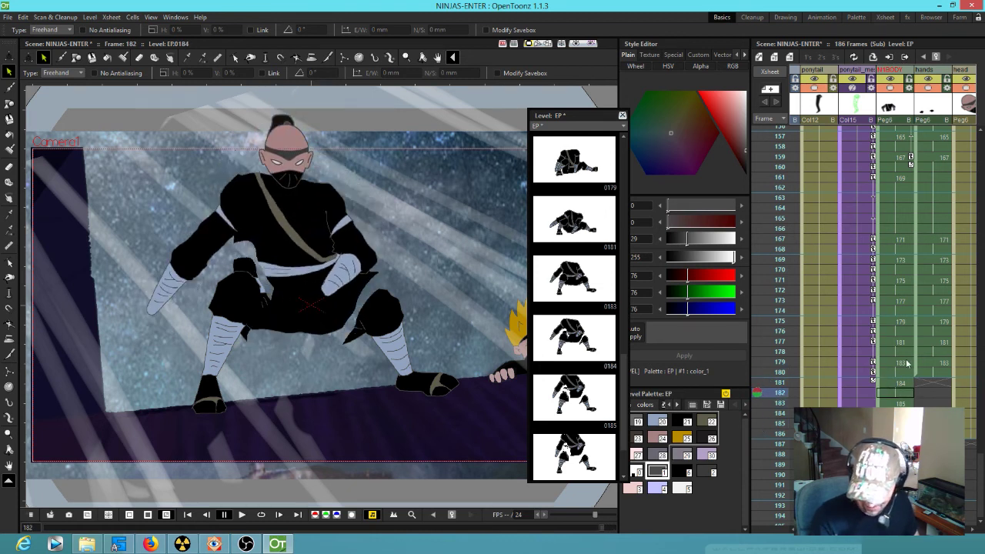
{"action": "left_click", "coordinate": [904, 344]}
{"action": "left_click", "coordinate": [904, 364]}
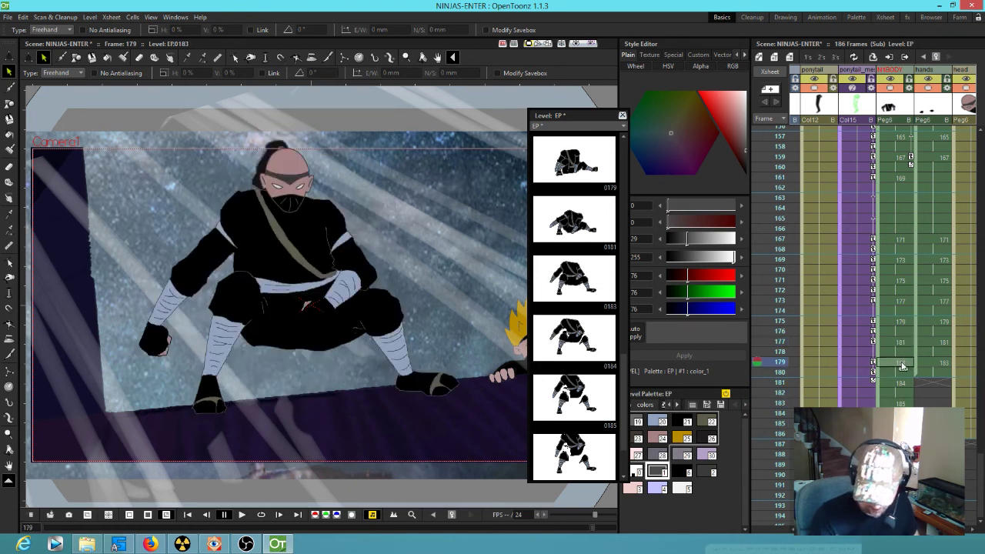
{"action": "left_click", "coordinate": [906, 386]}
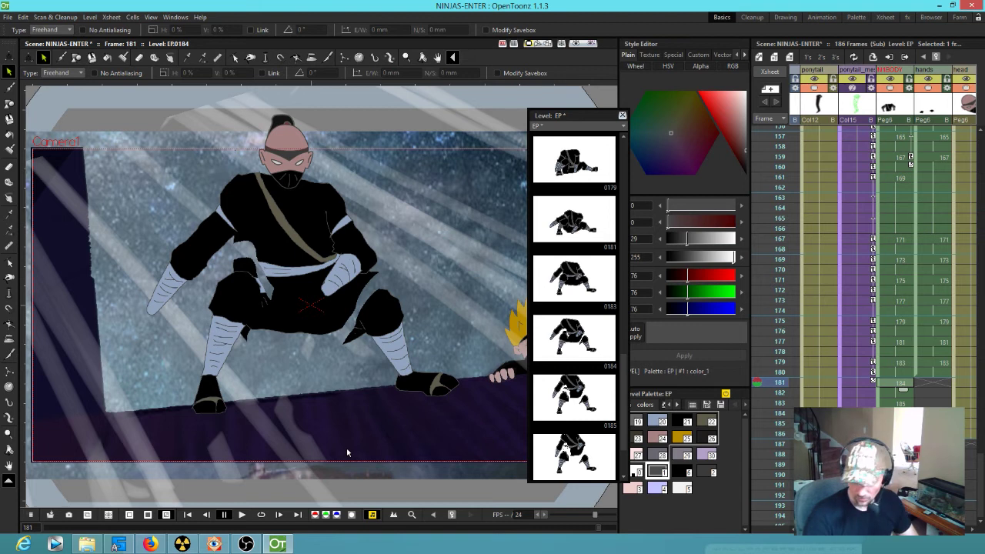
{"action": "key", "text": "a"}
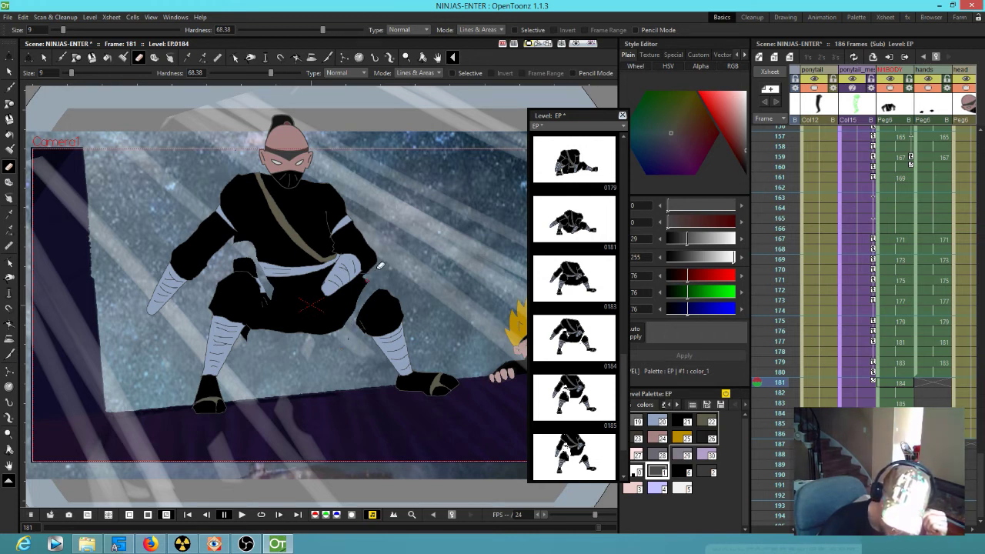
{"action": "mouse_move", "coordinate": [350, 321]}
{"action": "left_mouse_down"}
{"action": "mouse_move", "coordinate": [306, 310]}
{"action": "mouse_move", "coordinate": [250, 333]}
{"action": "left_mouse_up"}
{"action": "left_click_drag", "start_coordinate": [63, 30], "coordinate": [89, 31]}
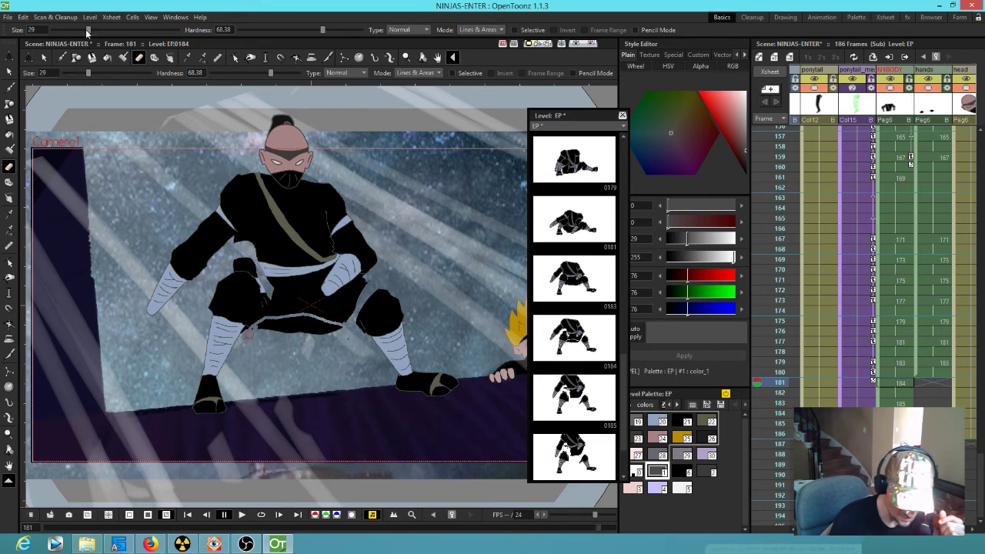
{"action": "mouse_move", "coordinate": [269, 337]}
{"action": "left_mouse_down"}
{"action": "mouse_move", "coordinate": [262, 326]}
{"action": "mouse_move", "coordinate": [306, 315]}
{"action": "mouse_move", "coordinate": [350, 329]}
{"action": "mouse_move", "coordinate": [271, 319]}
{"action": "mouse_move", "coordinate": [317, 314]}
{"action": "left_mouse_up"}
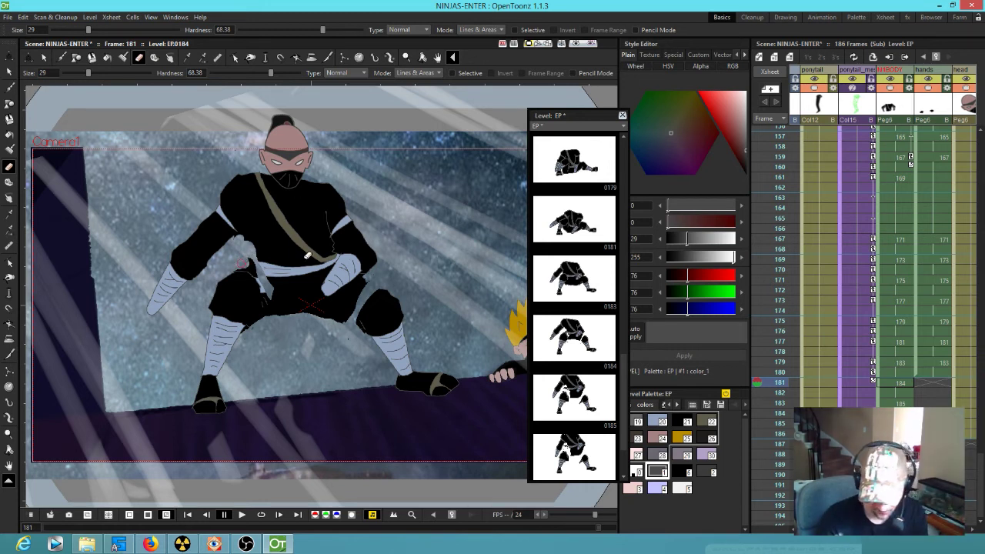
Step: Pick the ninja costumes black and paint the gaps between hips and both thighs in frame 181, then erase stray specks below them
{"action": "scroll", "coordinate": [257, 230], "scroll_direction": "up", "scroll_amount": 2}
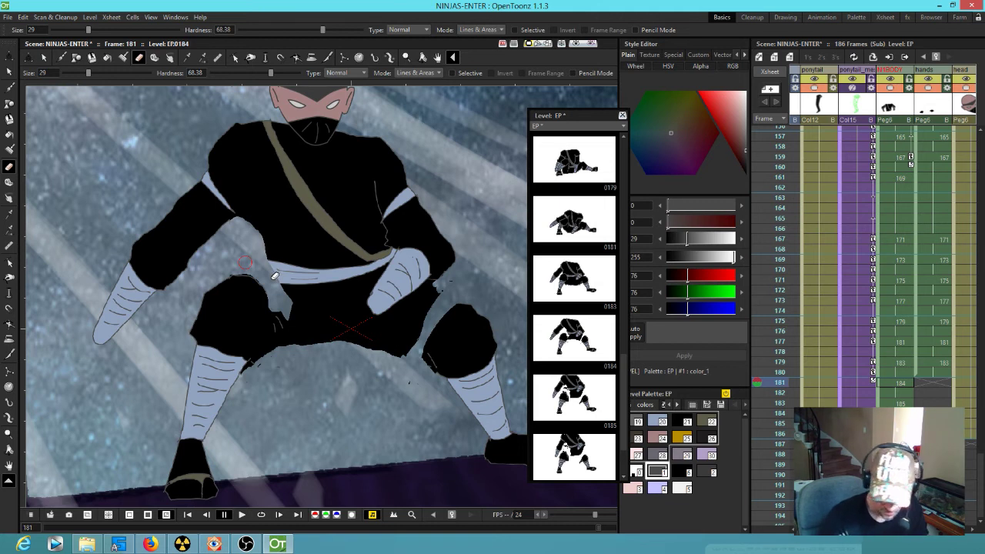
{"action": "left_click", "coordinate": [9, 151]}
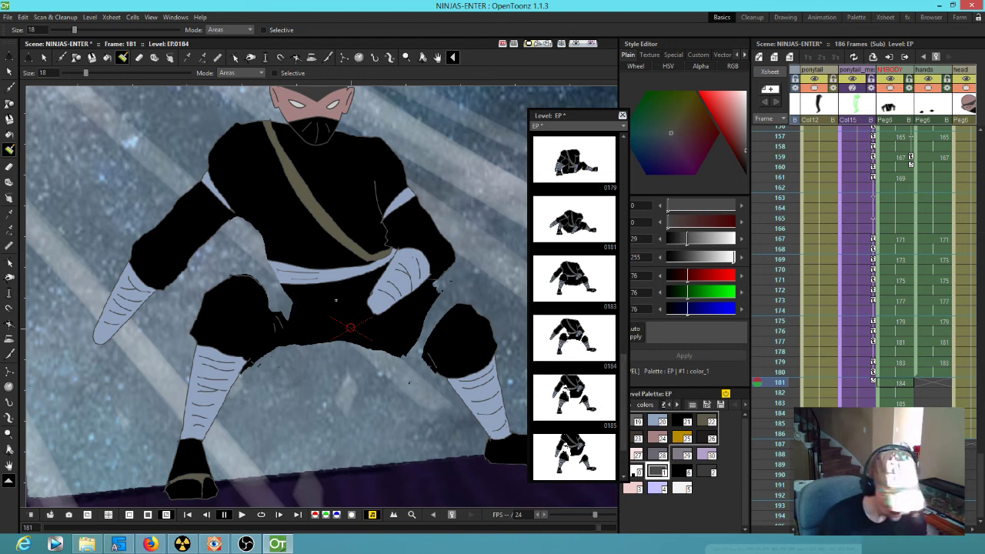
{"action": "key", "text": "k"}
{"action": "left_click", "coordinate": [341, 294]}
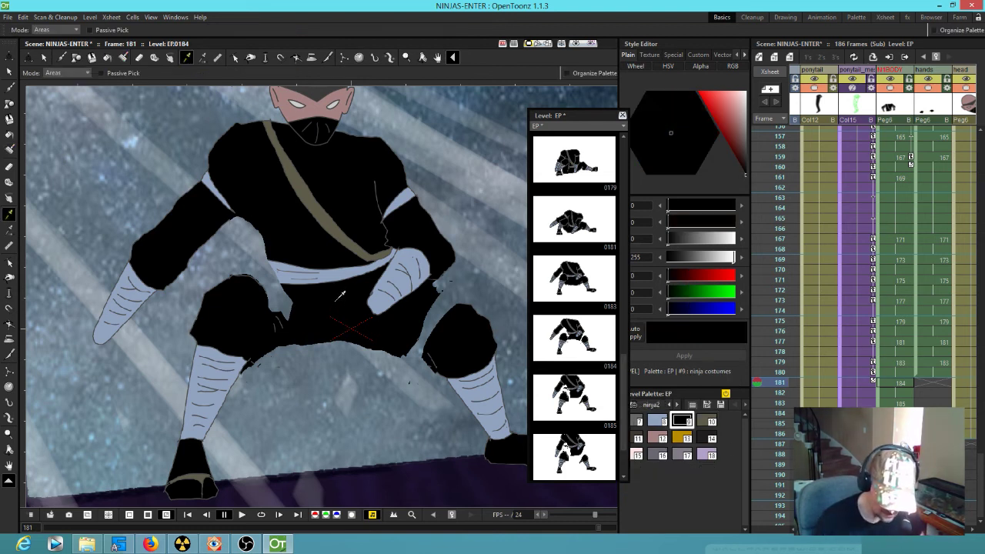
{"action": "left_click", "coordinate": [9, 149]}
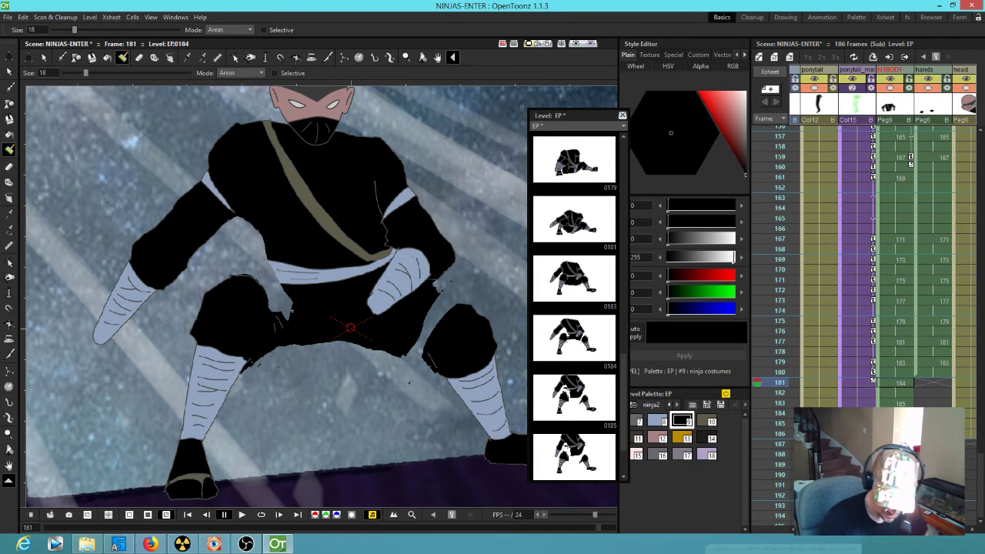
{"action": "mouse_move", "coordinate": [287, 314]}
{"action": "left_mouse_down"}
{"action": "mouse_move", "coordinate": [286, 288]}
{"action": "mouse_move", "coordinate": [265, 277]}
{"action": "mouse_move", "coordinate": [226, 284]}
{"action": "mouse_move", "coordinate": [280, 287]}
{"action": "left_mouse_up"}
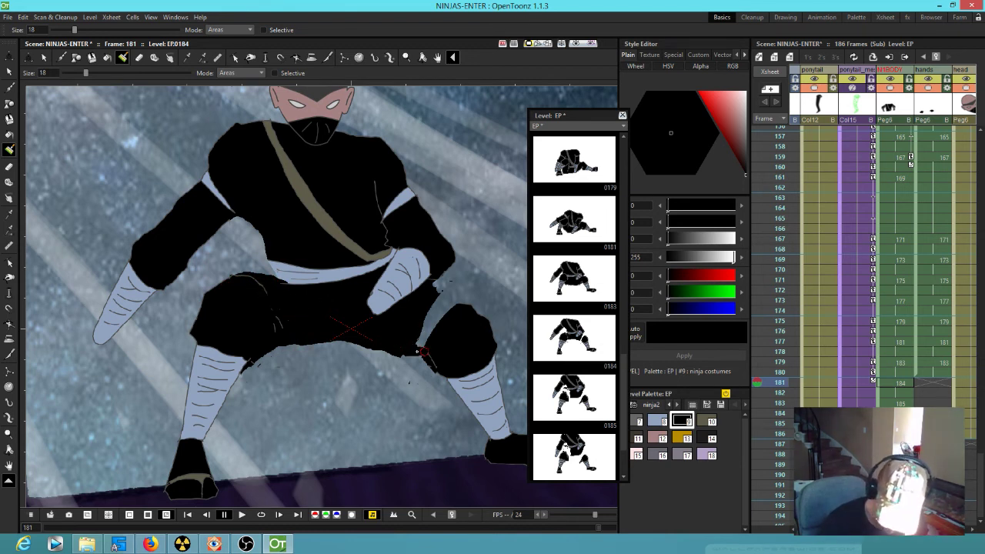
{"action": "mouse_move", "coordinate": [416, 347]}
{"action": "left_mouse_down"}
{"action": "mouse_move", "coordinate": [453, 305]}
{"action": "mouse_move", "coordinate": [444, 298]}
{"action": "left_mouse_up"}
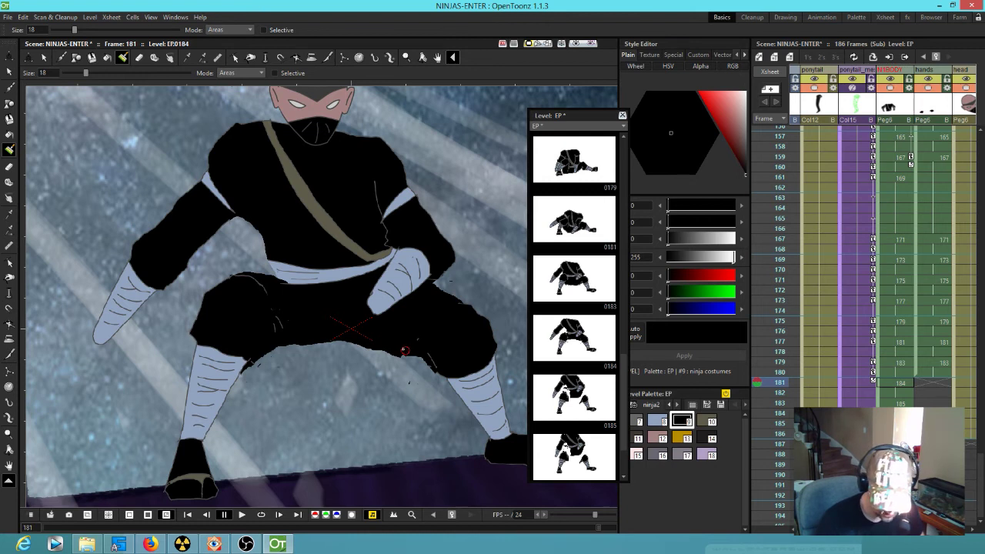
{"action": "key", "text": "a"}
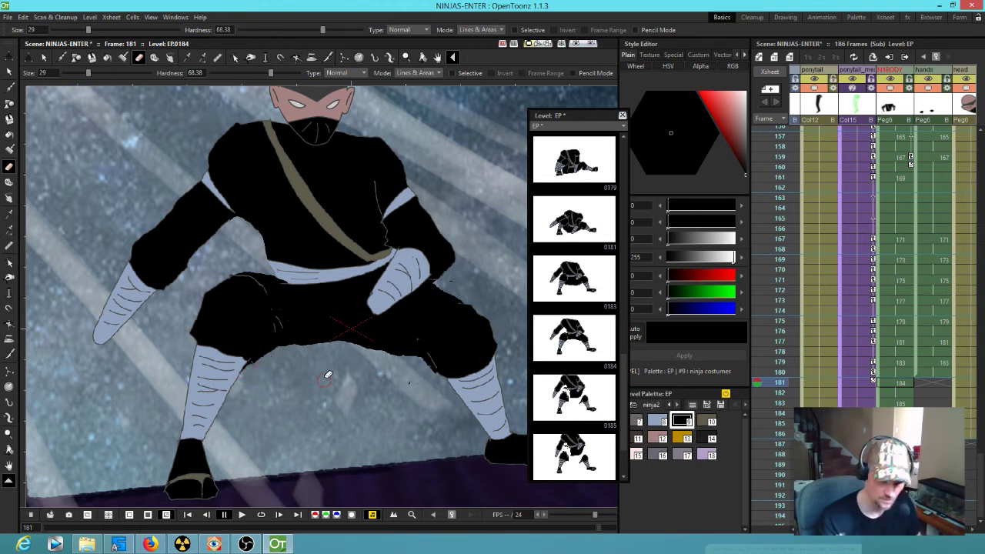
Step: Pick the wraps colour from the belt and paint the belt's left end in the frame 181 drawing
{"action": "key", "text": "k"}
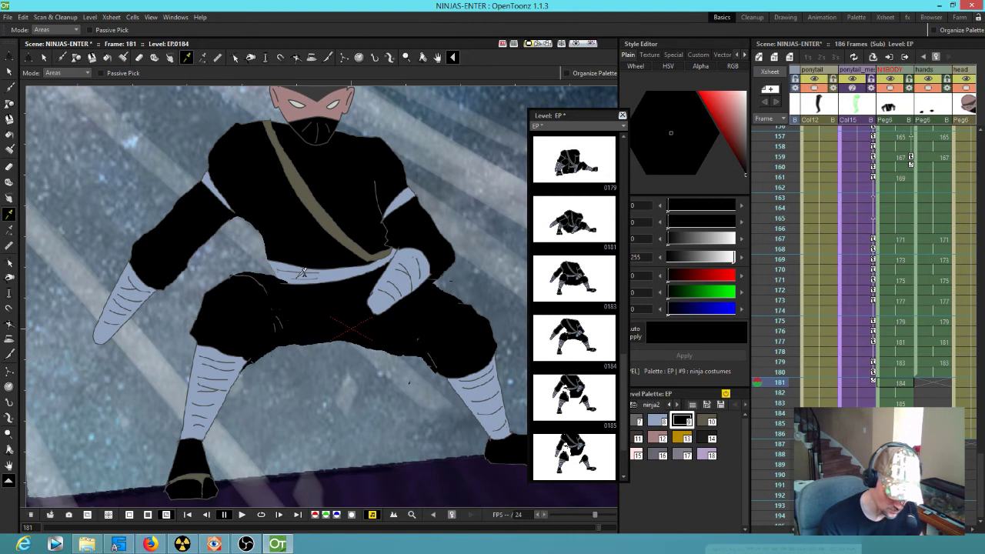
{"action": "left_click", "coordinate": [304, 271]}
{"action": "key", "text": "b"}
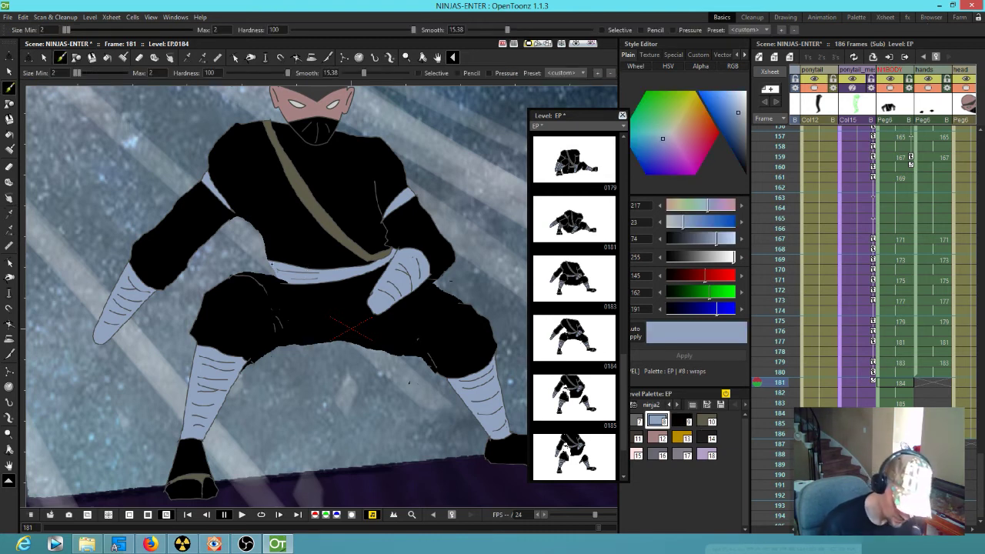
{"action": "key", "text": "f"}
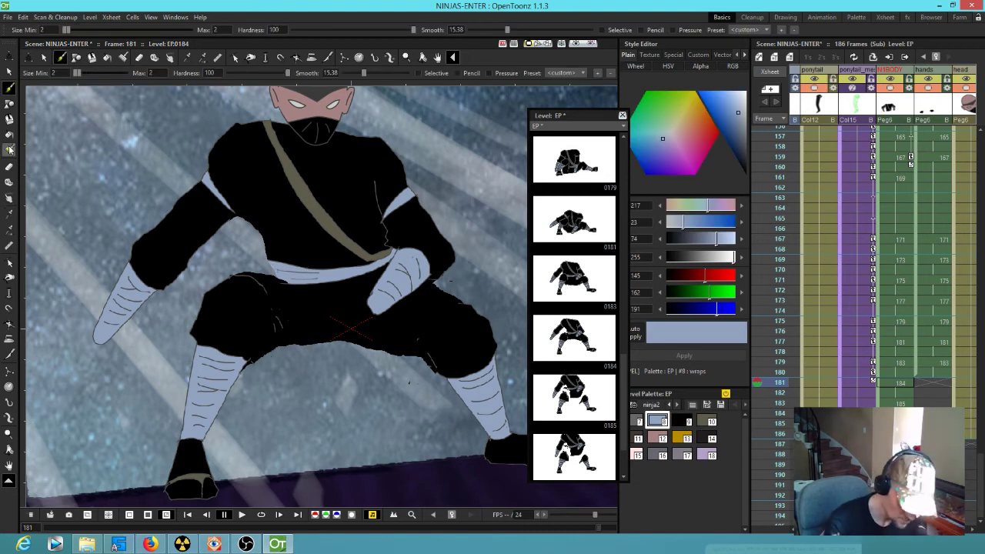
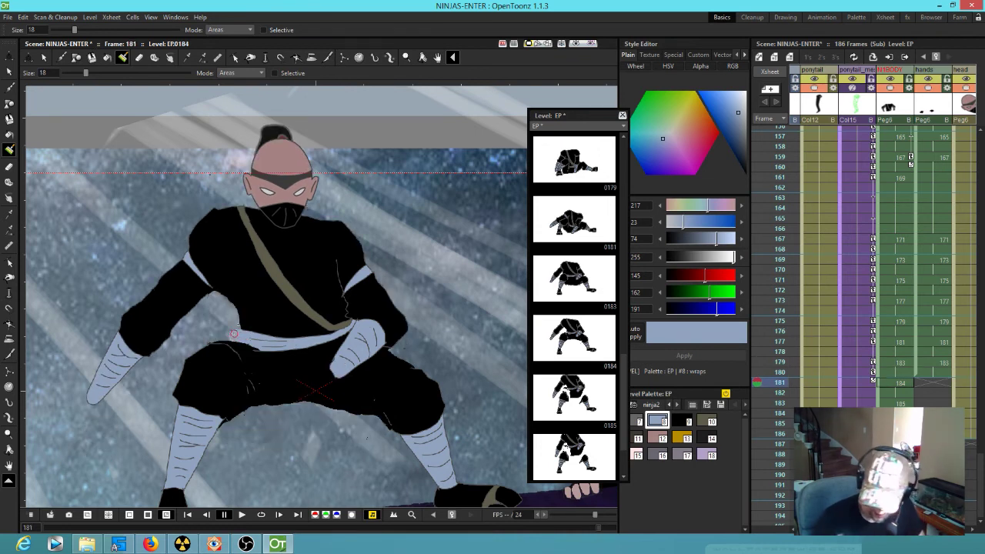
Step: Paint the side of the torso above the belt's left end with ninja costumes black in frame 181, comparing it with the neighbouring frame
{"action": "left_click", "coordinate": [682, 421]}
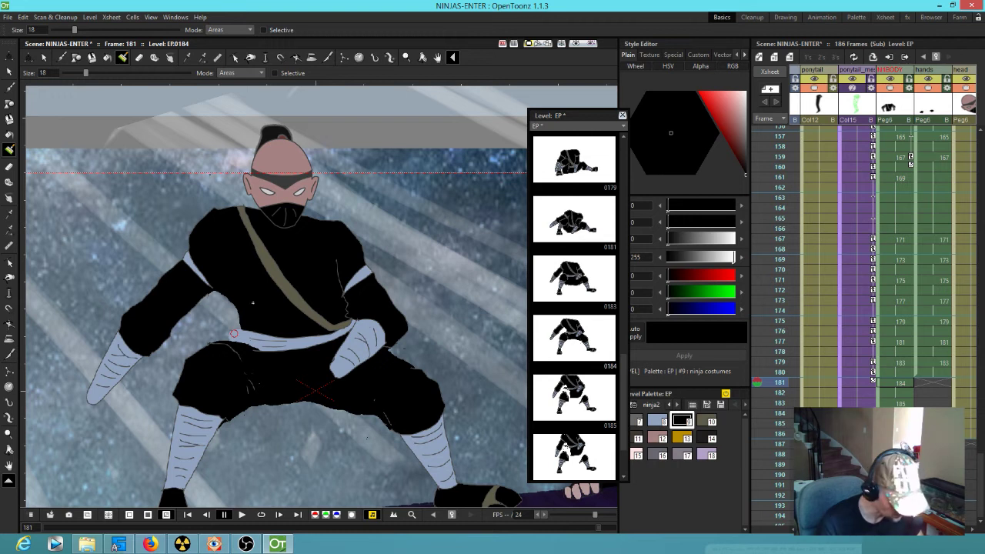
{"action": "key", "text": "k"}
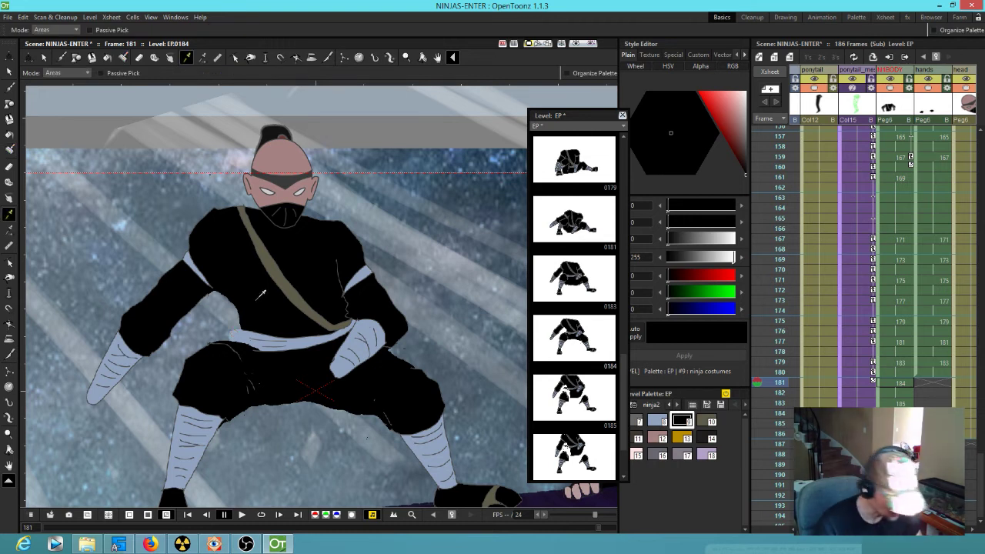
{"action": "key", "text": "j"}
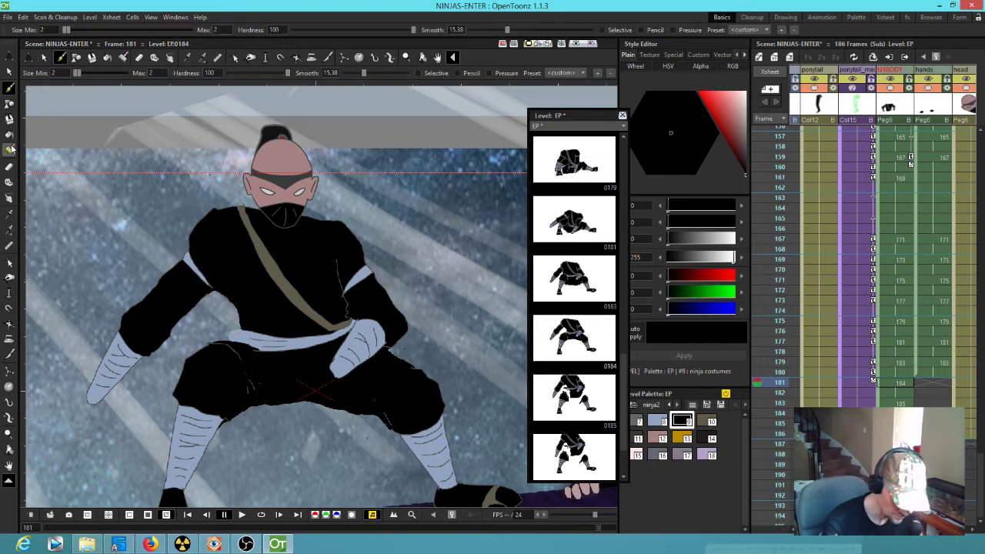
{"action": "left_click_drag", "start_coordinate": [229, 297], "coordinate": [218, 326]}
{"action": "key", "text": "comma"}
{"action": "key", "text": "period"}
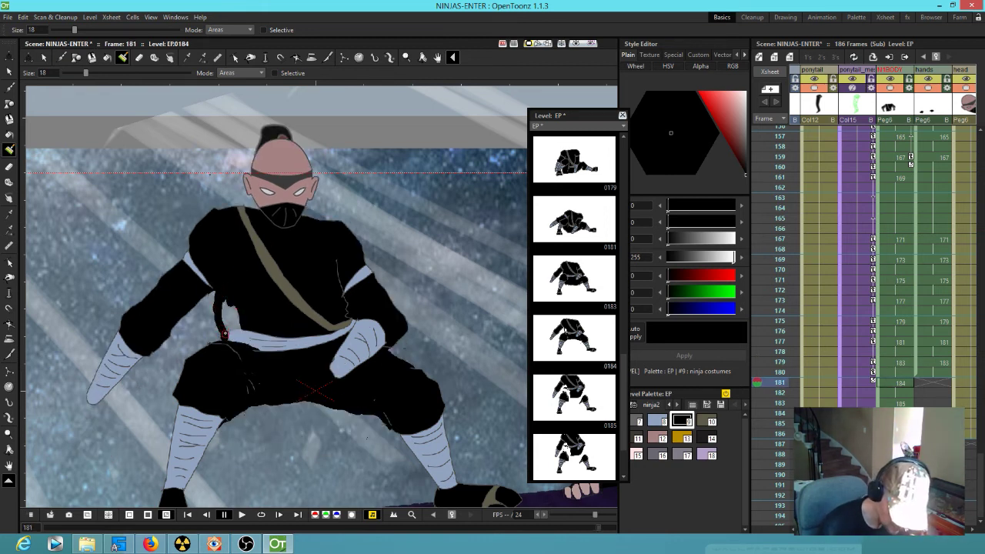
{"action": "left_click_drag", "start_coordinate": [235, 306], "coordinate": [227, 319]}
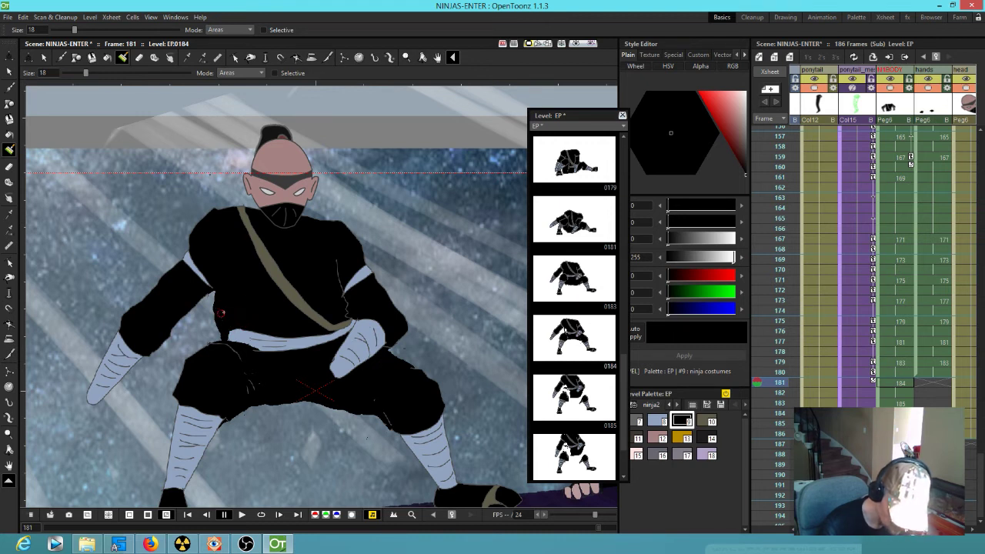
{"action": "key", "text": "comma"}
{"action": "key", "text": "period"}
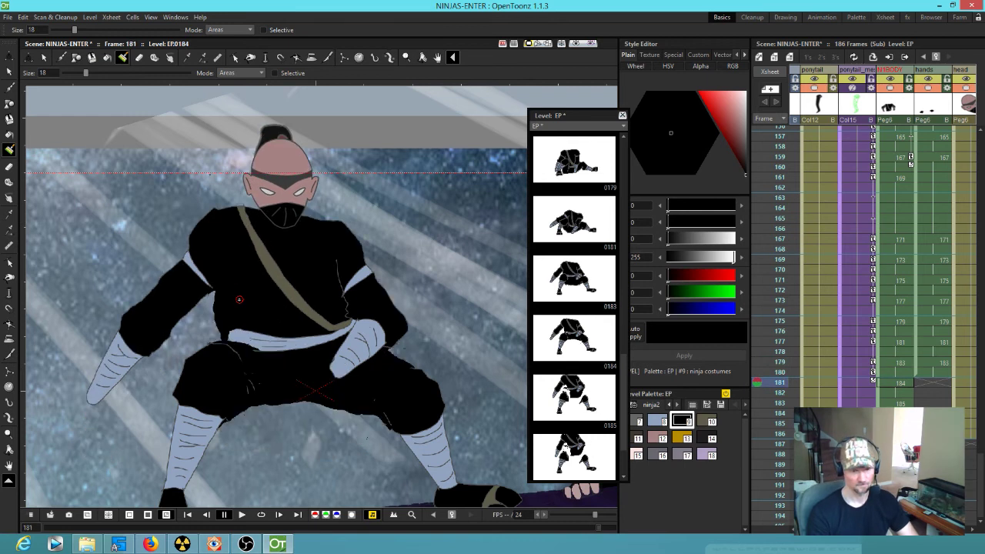
{"action": "key", "text": "comma"}
{"action": "key", "text": "period"}
{"action": "key", "text": "comma"}
{"action": "key", "text": "period"}
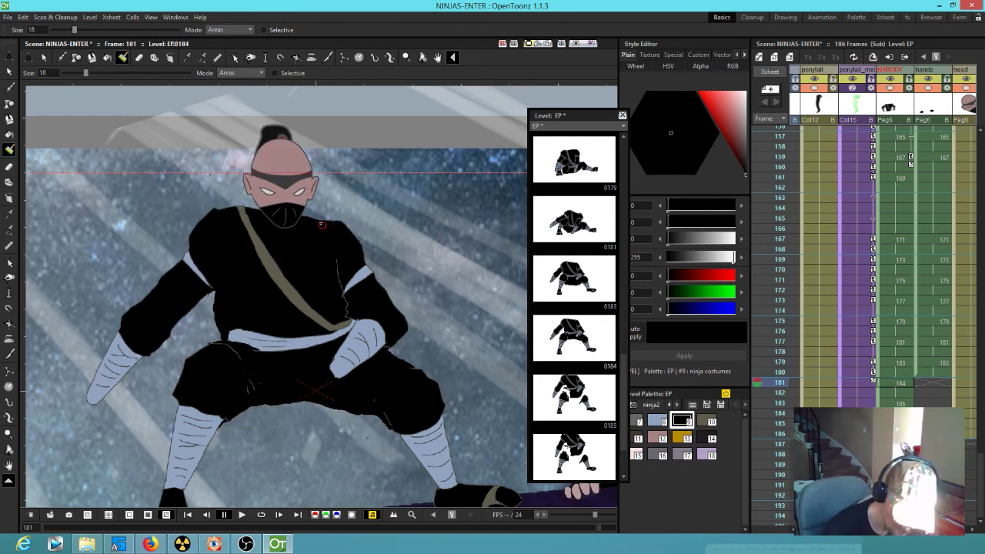
Step: Paint the gaps along the collar and shoulders below the mask with ninja costumes black in the frame 181 drawing
{"action": "left_click_drag", "start_coordinate": [266, 206], "coordinate": [245, 210]}
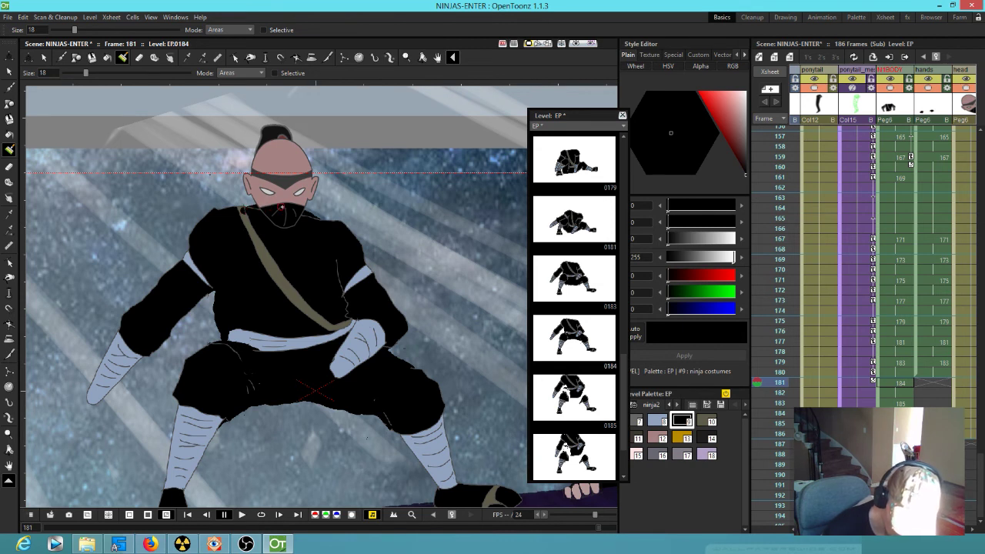
{"action": "left_click_drag", "start_coordinate": [282, 207], "coordinate": [310, 215]}
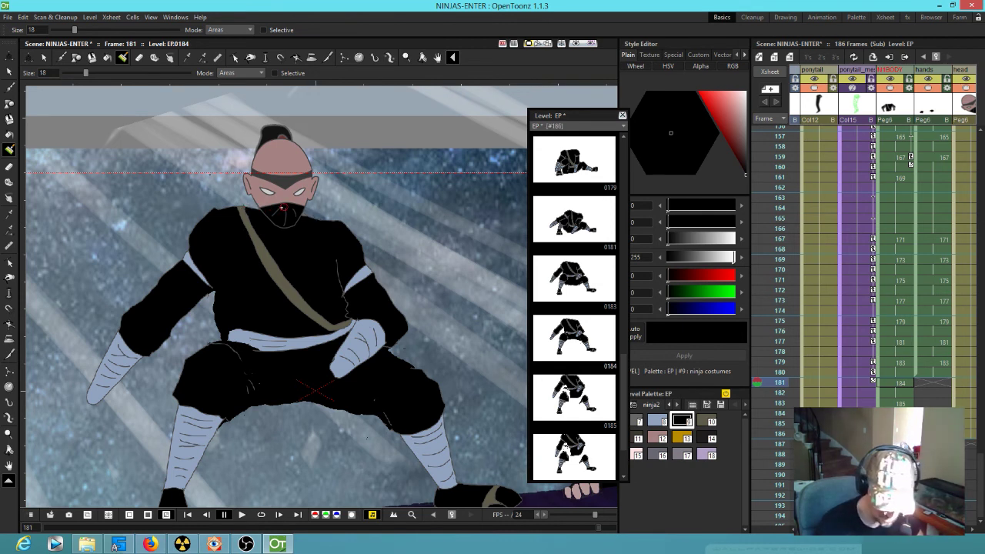
{"action": "left_click_drag", "start_coordinate": [297, 204], "coordinate": [327, 222]}
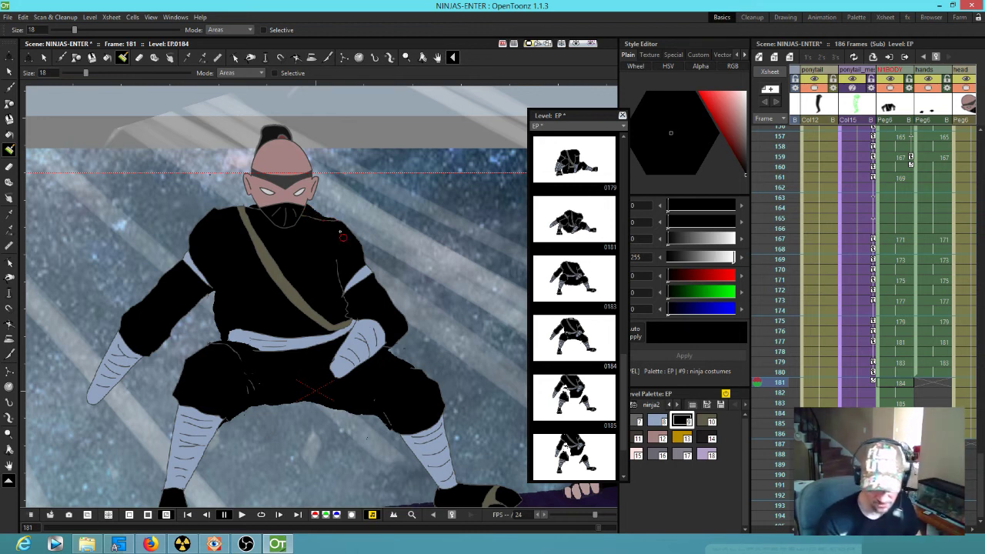
Step: Set the eraser to Lines mode at size 9 and erase stray lines around the neckline and shoulder in frame 181, comparing it with neighbouring frames
{"action": "key", "text": "a"}
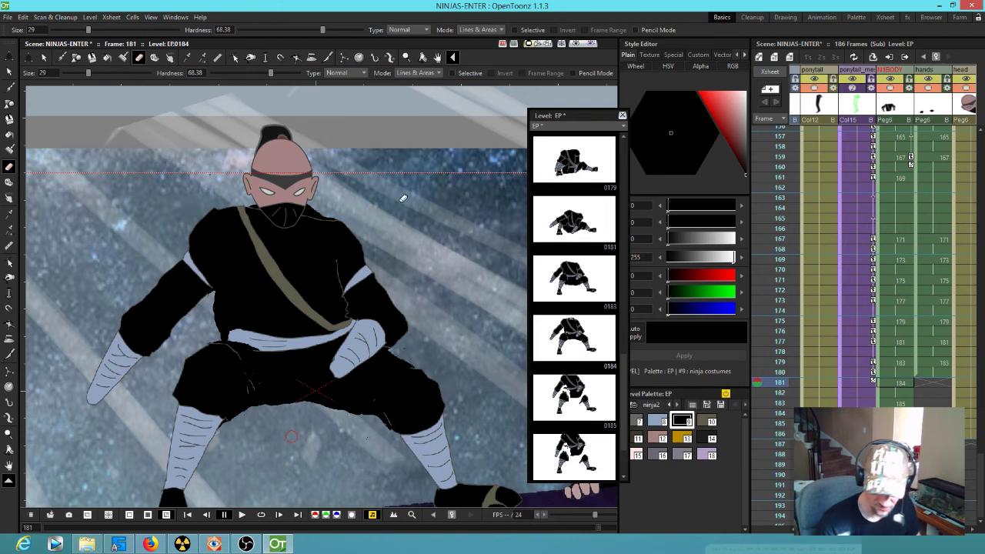
{"action": "left_click", "coordinate": [491, 31]}
{"action": "left_click", "coordinate": [481, 41]}
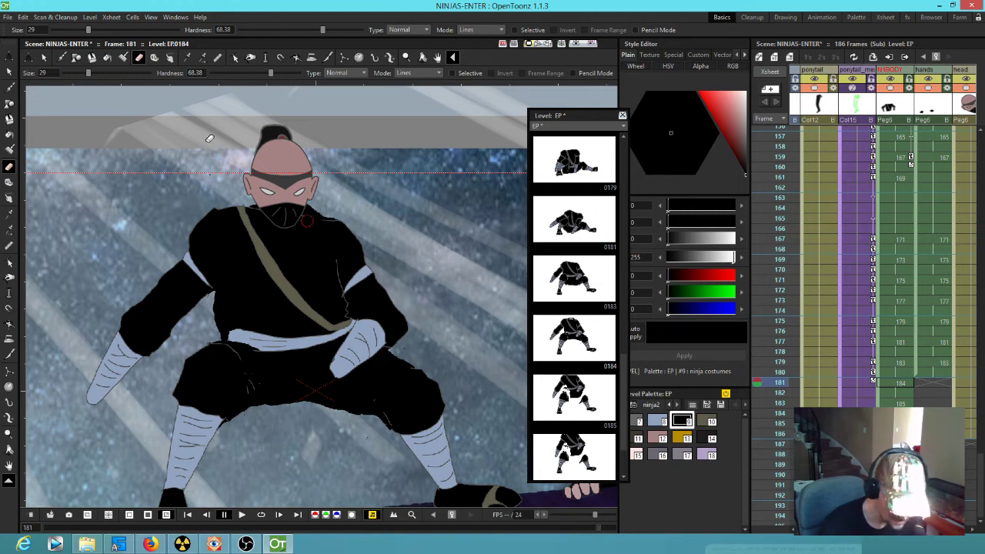
{"action": "left_click_drag", "start_coordinate": [89, 29], "coordinate": [64, 31]}
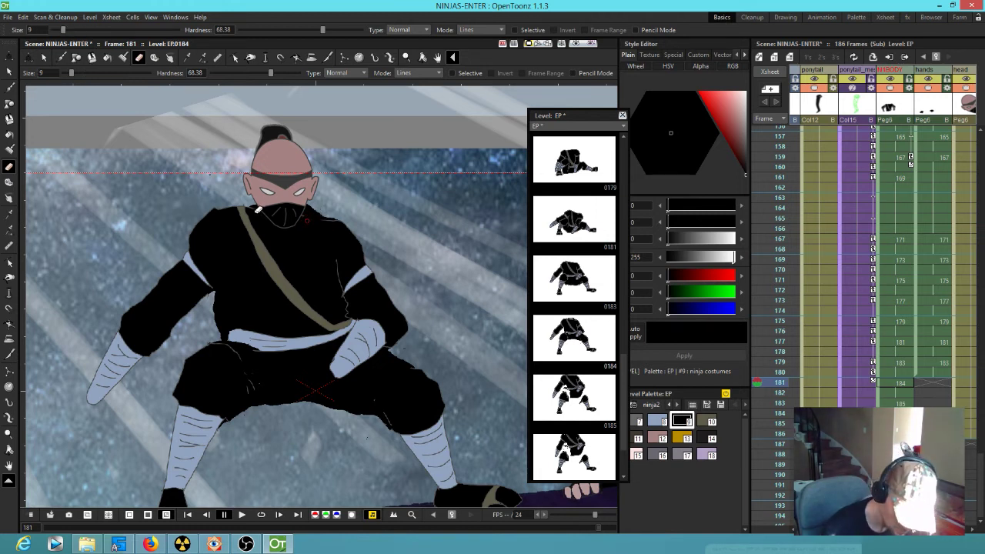
{"action": "scroll", "coordinate": [264, 208], "scroll_direction": "up", "scroll_amount": 2}
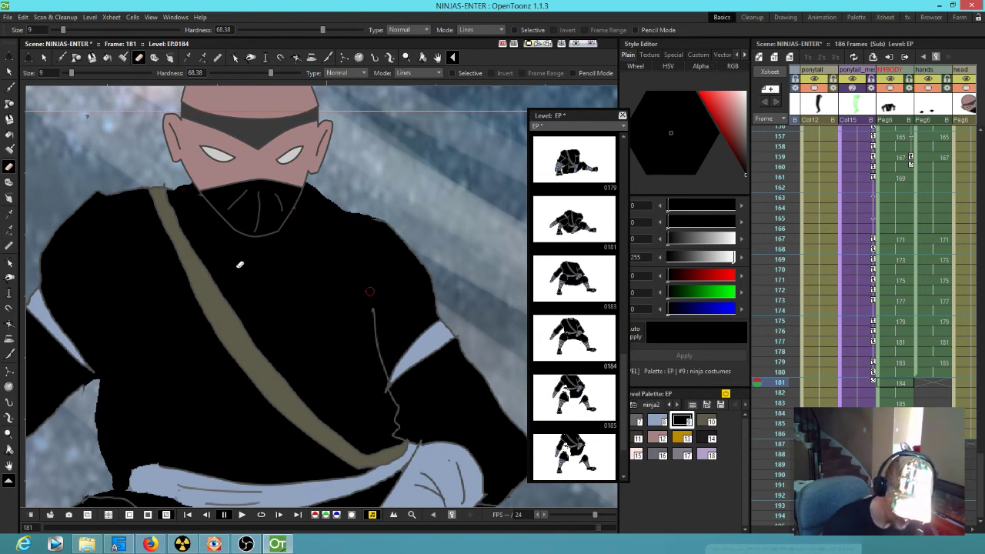
{"action": "scroll", "coordinate": [326, 345], "scroll_direction": "up", "scroll_amount": 3}
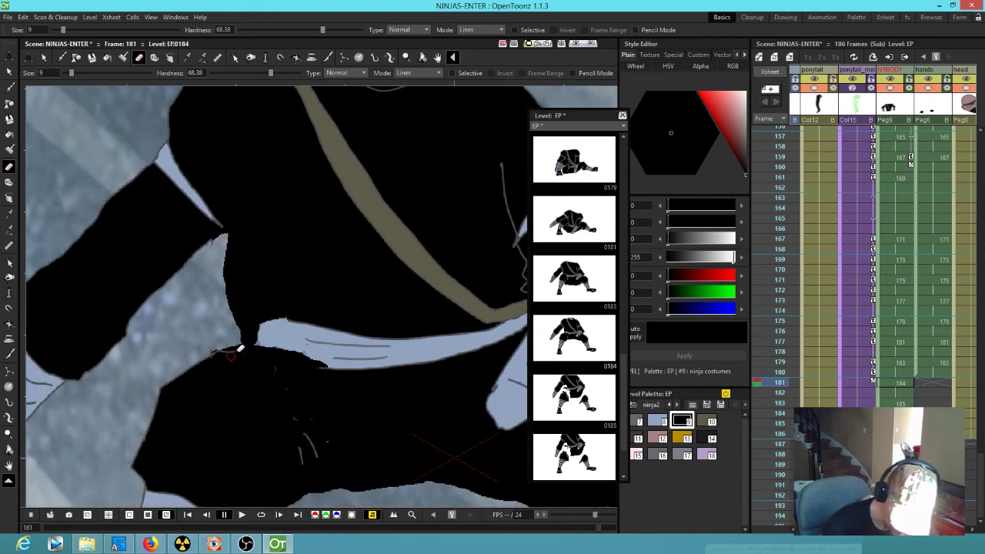
{"action": "left_click_drag", "start_coordinate": [468, 401], "coordinate": [260, 408]}
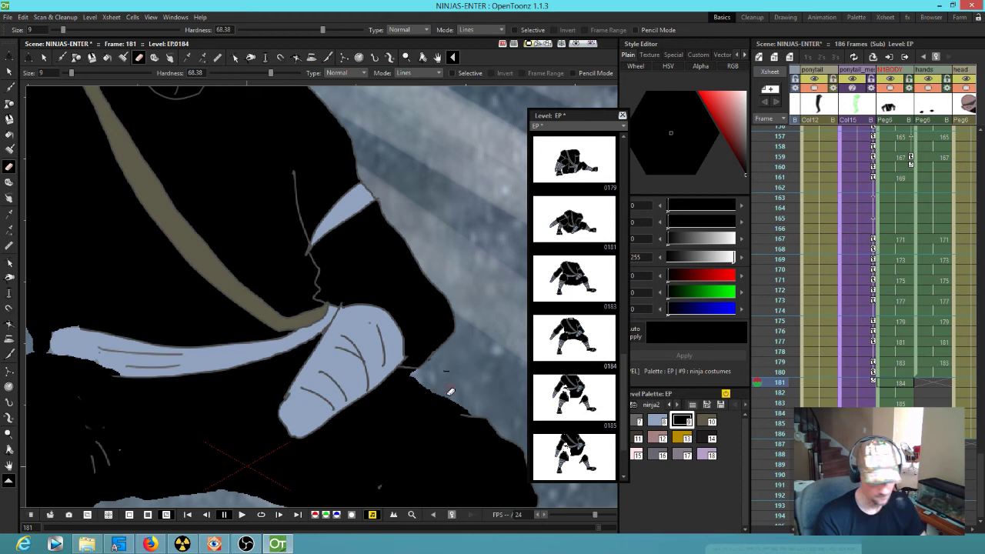
{"action": "scroll", "coordinate": [445, 324], "scroll_direction": "down", "scroll_amount": 3}
{"action": "left_click_drag", "start_coordinate": [443, 315], "coordinate": [468, 284]}
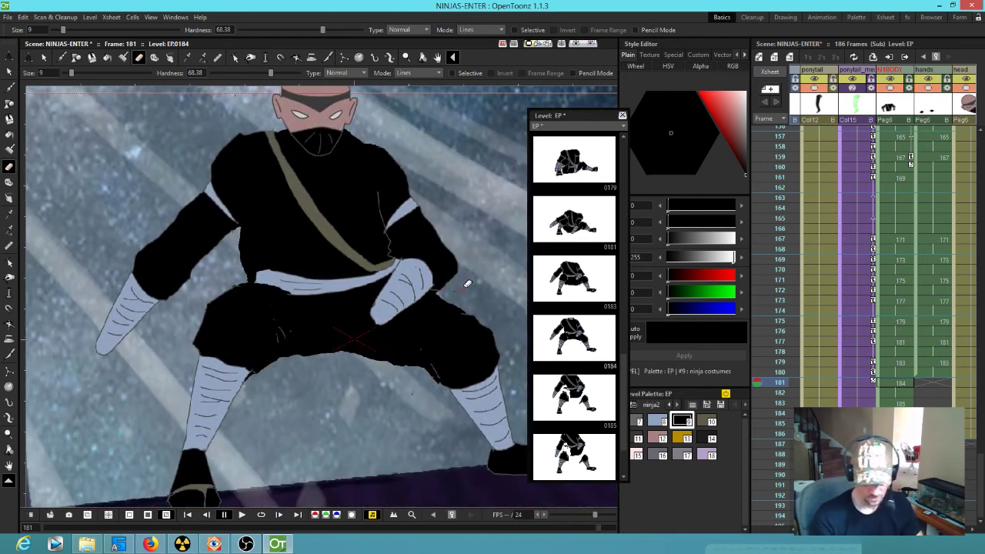
{"action": "key", "text": "comma"}
{"action": "key", "text": "period"}
{"action": "key", "text": "comma"}
{"action": "key", "text": "period"}
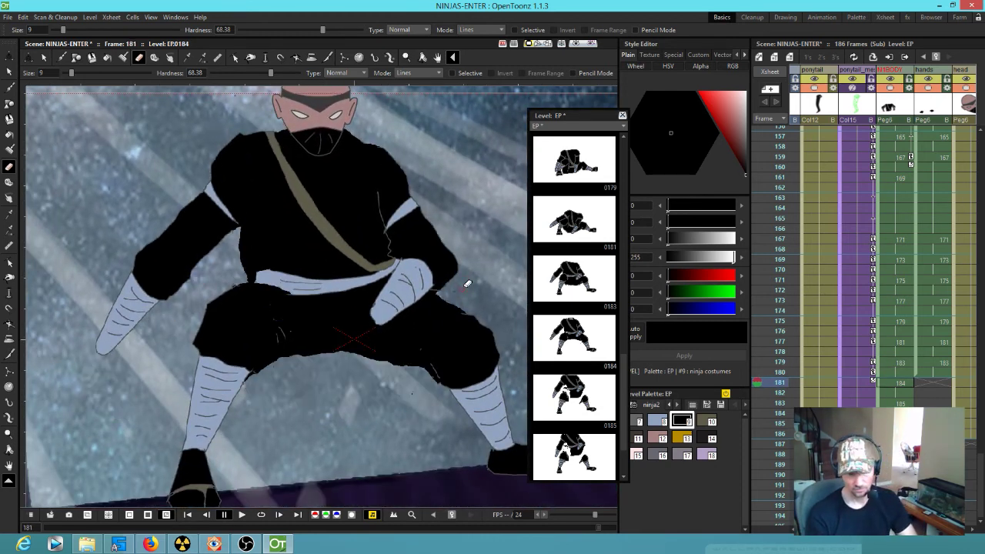
Step: Go to frame 183 and paint ninja costumes black between the hips and both thighs, extending the right thigh up to the hips
{"action": "key", "text": "period"}
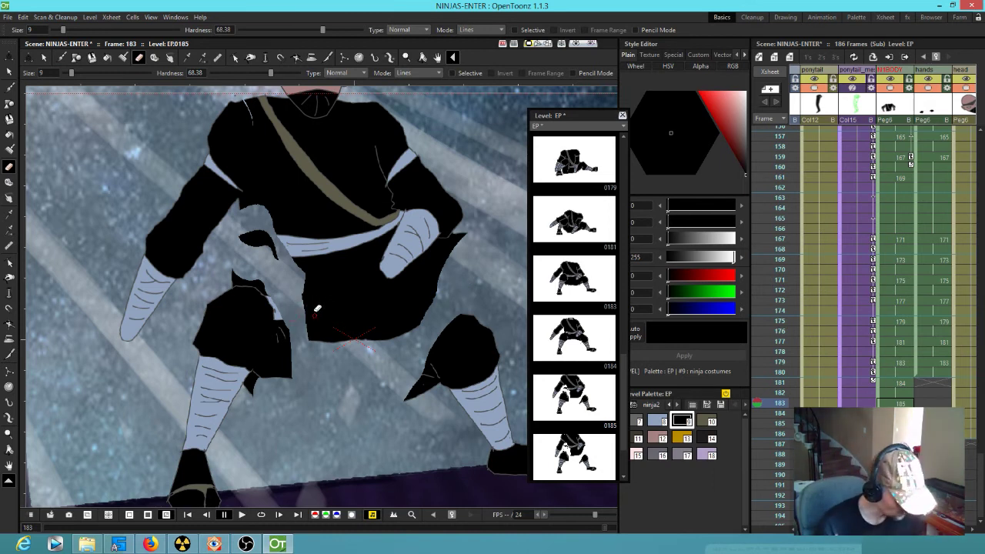
{"action": "left_click", "coordinate": [10, 150]}
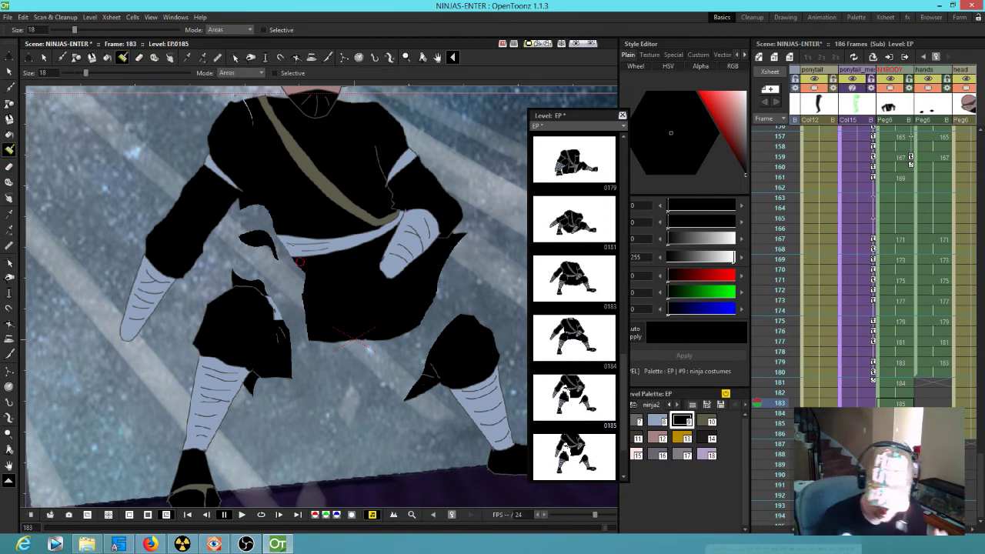
{"action": "left_click_drag", "start_coordinate": [297, 263], "coordinate": [308, 263]}
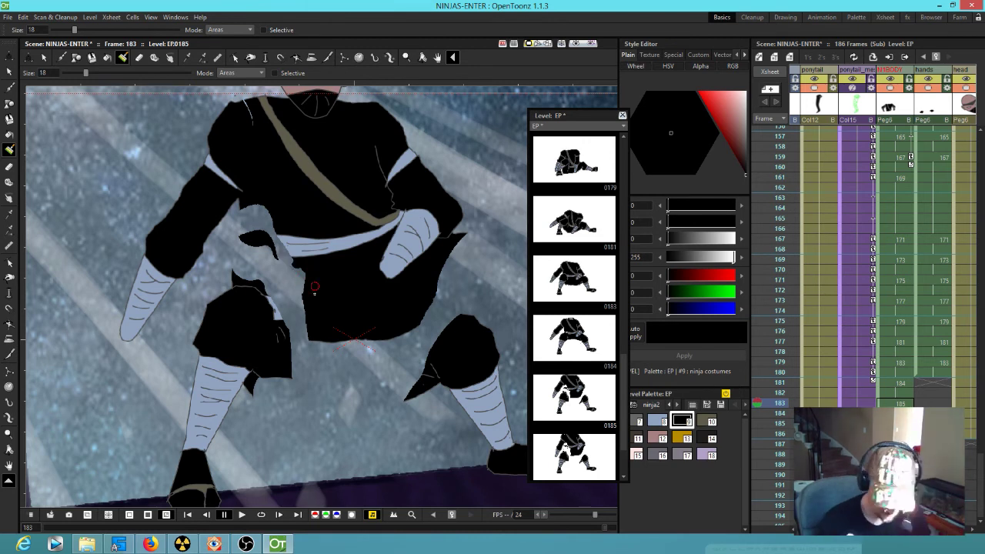
{"action": "mouse_move", "coordinate": [306, 301]}
{"action": "left_mouse_down"}
{"action": "mouse_move", "coordinate": [275, 325]}
{"action": "mouse_move", "coordinate": [320, 321]}
{"action": "mouse_move", "coordinate": [291, 338]}
{"action": "left_mouse_up"}
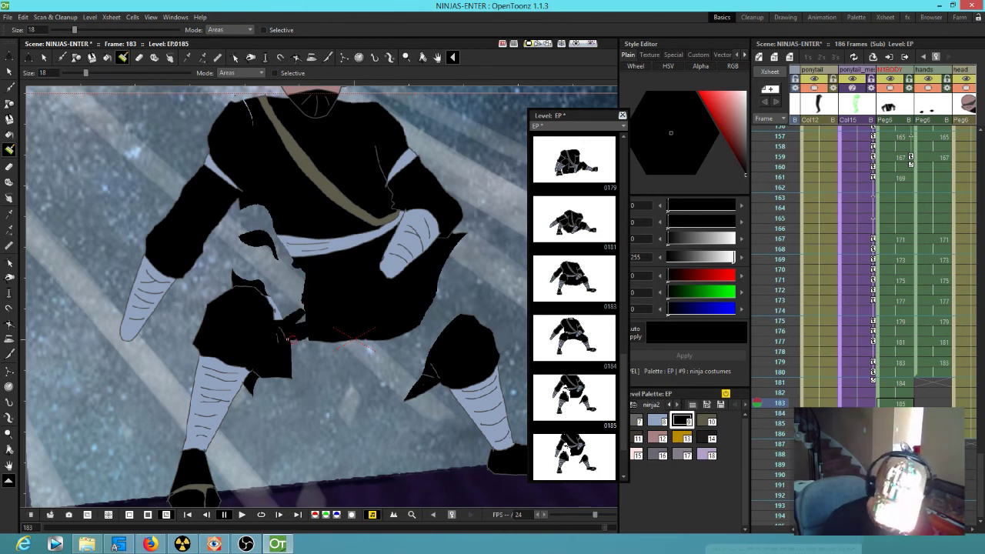
{"action": "mouse_move", "coordinate": [423, 278]}
{"action": "left_mouse_down"}
{"action": "mouse_move", "coordinate": [471, 276]}
{"action": "mouse_move", "coordinate": [488, 302]}
{"action": "mouse_move", "coordinate": [486, 324]}
{"action": "mouse_move", "coordinate": [476, 323]}
{"action": "mouse_move", "coordinate": [472, 292]}
{"action": "mouse_move", "coordinate": [466, 324]}
{"action": "mouse_move", "coordinate": [447, 288]}
{"action": "mouse_move", "coordinate": [459, 293]}
{"action": "mouse_move", "coordinate": [449, 289]}
{"action": "mouse_move", "coordinate": [455, 334]}
{"action": "mouse_move", "coordinate": [425, 313]}
{"action": "mouse_move", "coordinate": [426, 324]}
{"action": "mouse_move", "coordinate": [437, 321]}
{"action": "mouse_move", "coordinate": [432, 291]}
{"action": "mouse_move", "coordinate": [424, 296]}
{"action": "mouse_move", "coordinate": [460, 297]}
{"action": "mouse_move", "coordinate": [426, 346]}
{"action": "left_mouse_up"}
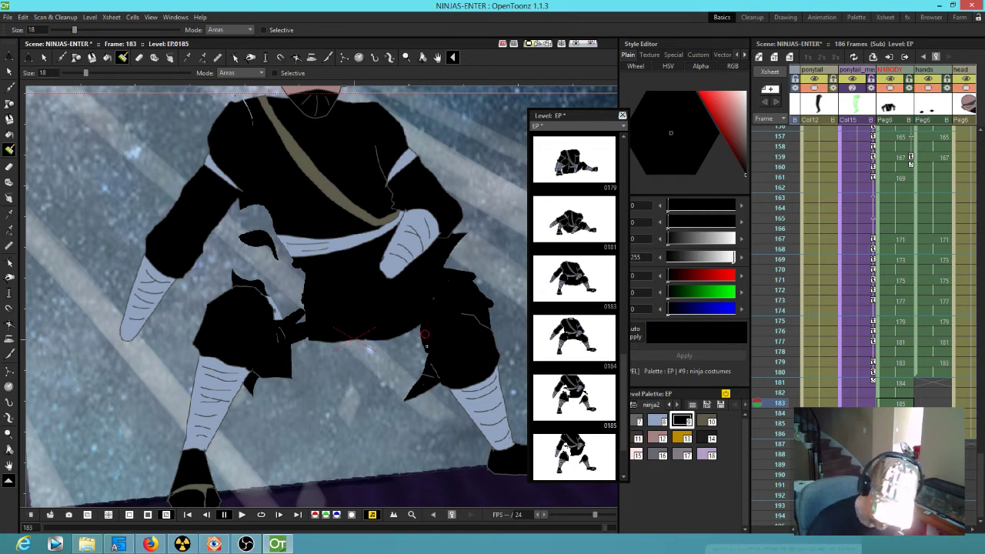
Step: Set the eraser to Lines & Areas and trim the excess black around the right thigh and below both thighs in frame 183
{"action": "key", "text": "a"}
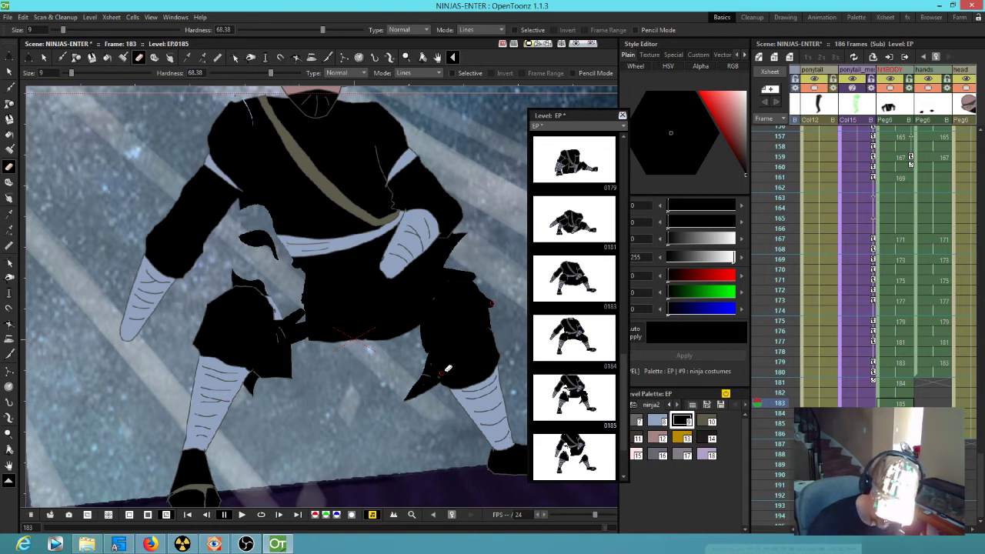
{"action": "left_click", "coordinate": [480, 30]}
{"action": "left_click", "coordinate": [488, 54]}
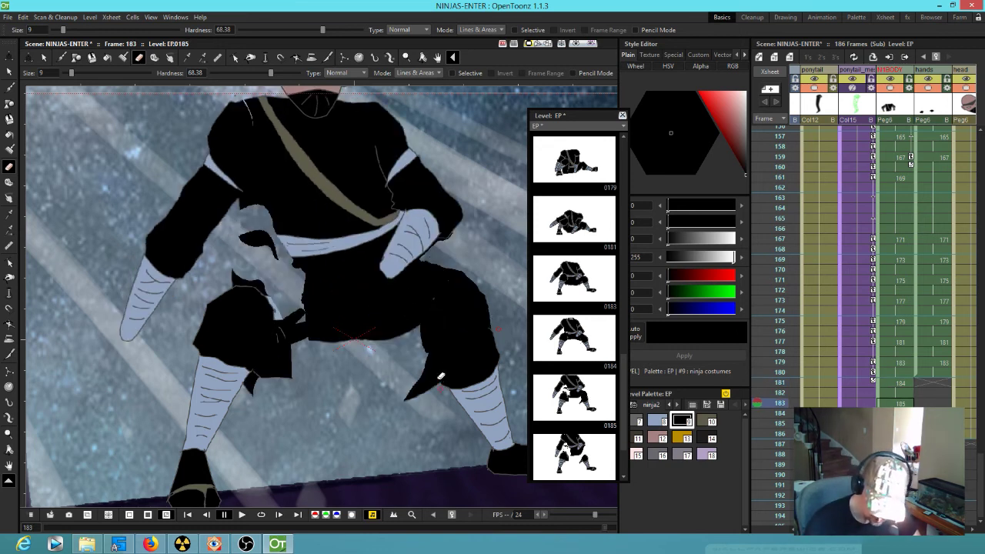
{"action": "mouse_move", "coordinate": [444, 379]}
{"action": "left_mouse_down"}
{"action": "mouse_move", "coordinate": [418, 354]}
{"action": "mouse_move", "coordinate": [416, 394]}
{"action": "left_mouse_up"}
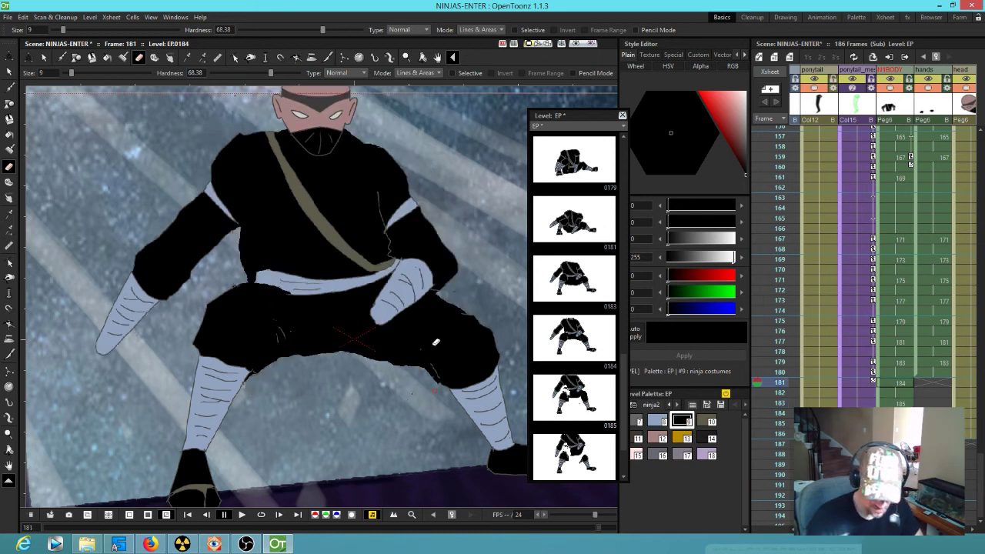
{"action": "mouse_move", "coordinate": [274, 356]}
{"action": "left_mouse_down"}
{"action": "mouse_move", "coordinate": [290, 346]}
{"action": "mouse_move", "coordinate": [261, 368]}
{"action": "mouse_move", "coordinate": [290, 352]}
{"action": "mouse_move", "coordinate": [285, 376]}
{"action": "mouse_move", "coordinate": [252, 381]}
{"action": "mouse_move", "coordinate": [263, 375]}
{"action": "left_mouse_up"}
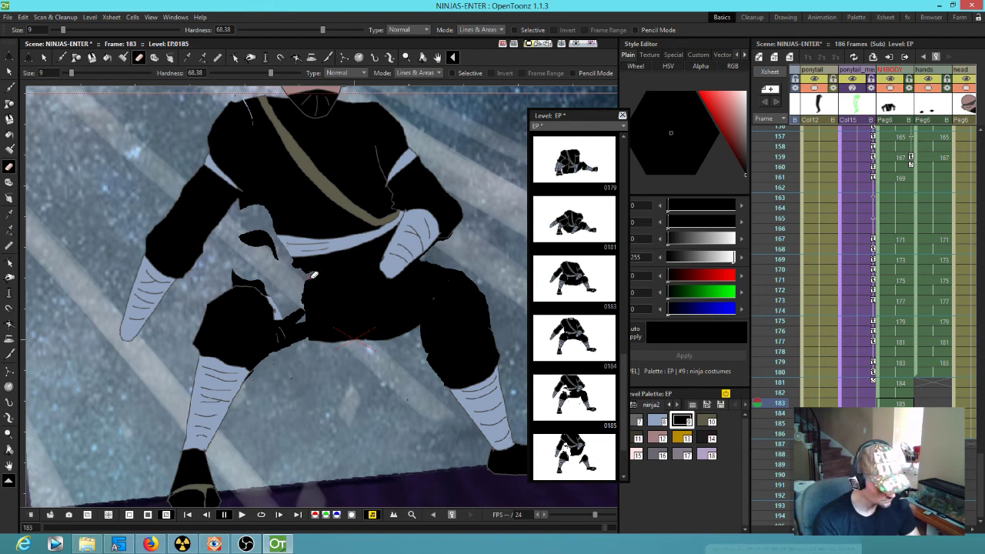
Step: Fill the remaining gap between the hips and the left thigh with ninja costumes black in frame 183
{"action": "key", "text": "j"}
{"action": "mouse_move", "coordinate": [304, 266]}
{"action": "left_mouse_down"}
{"action": "mouse_move", "coordinate": [237, 290]}
{"action": "mouse_move", "coordinate": [304, 268]}
{"action": "mouse_move", "coordinate": [259, 301]}
{"action": "mouse_move", "coordinate": [317, 290]}
{"action": "mouse_move", "coordinate": [300, 317]}
{"action": "left_mouse_up"}
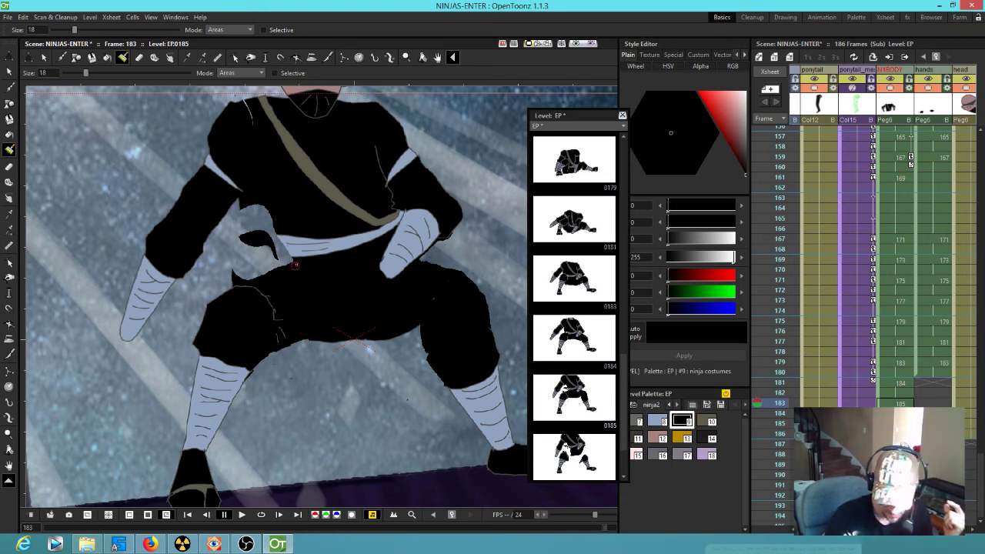
{"action": "left_click_drag", "start_coordinate": [294, 268], "coordinate": [244, 282]}
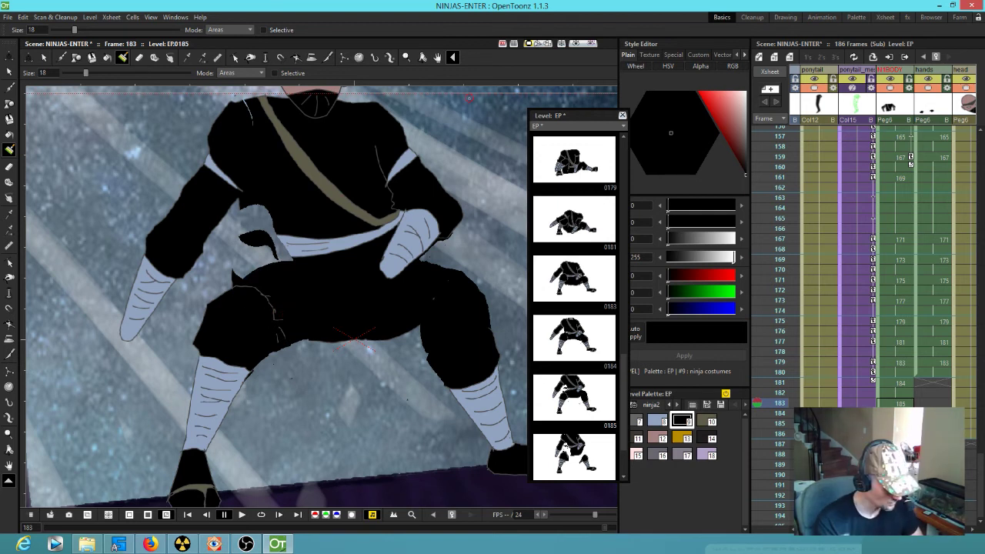
Step: Set the eraser to Lines mode and erase the leftover outline across the left thigh in the frame 183 drawing
{"action": "key", "text": "a"}
{"action": "left_click", "coordinate": [481, 29]}
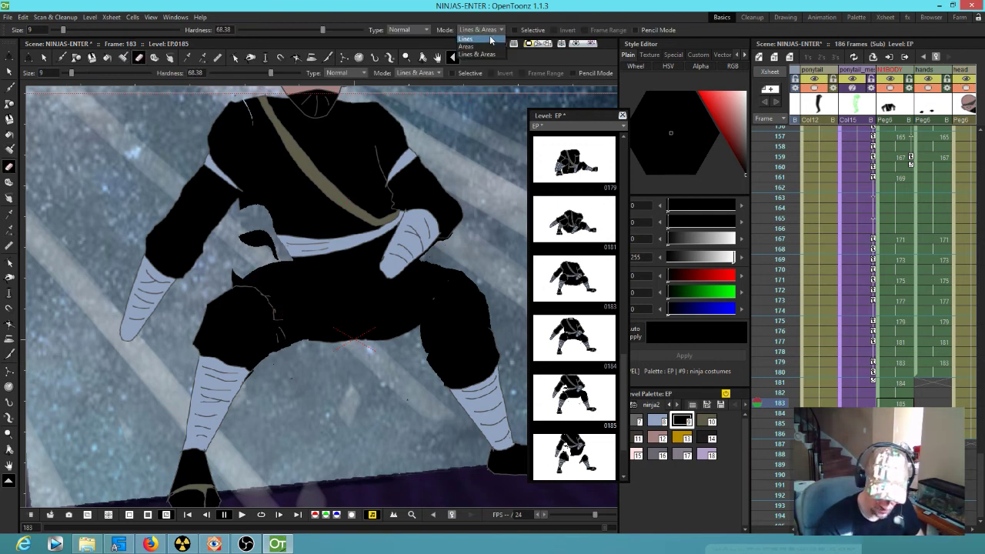
{"action": "left_click", "coordinate": [490, 38]}
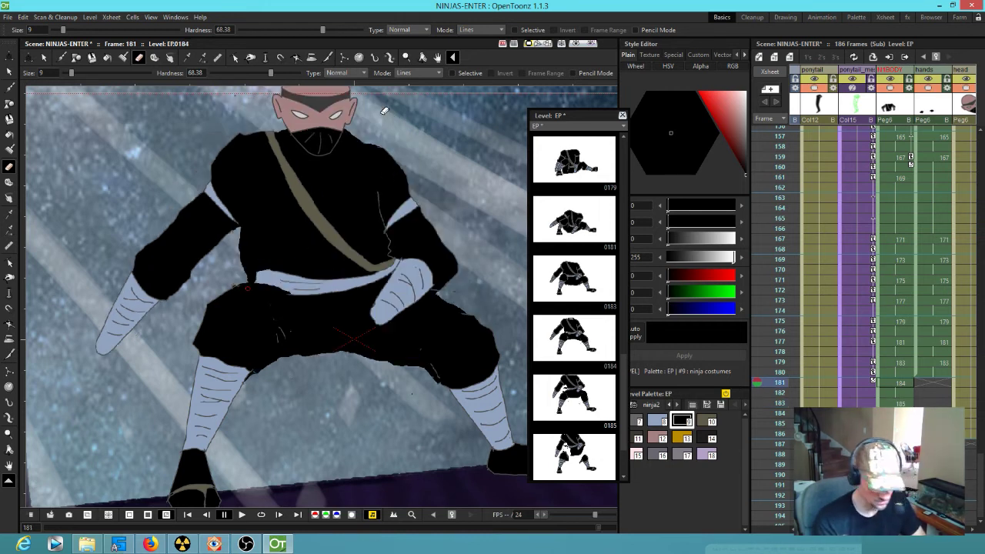
Step: Paint the left side of the waist down to the hips with ninja costumes black in frame 183, comparing it with frame 181
{"action": "key", "text": "f"}
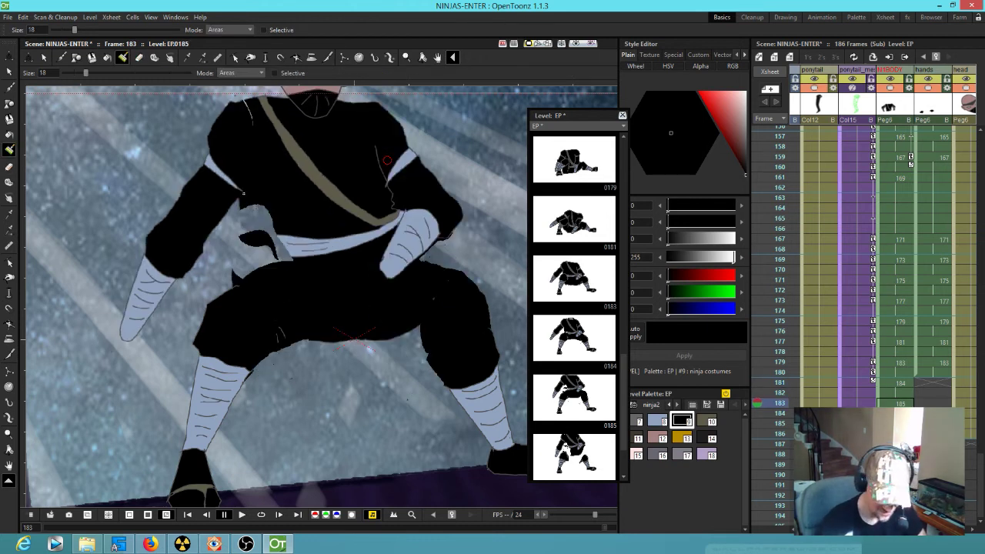
{"action": "left_click", "coordinate": [247, 219]}
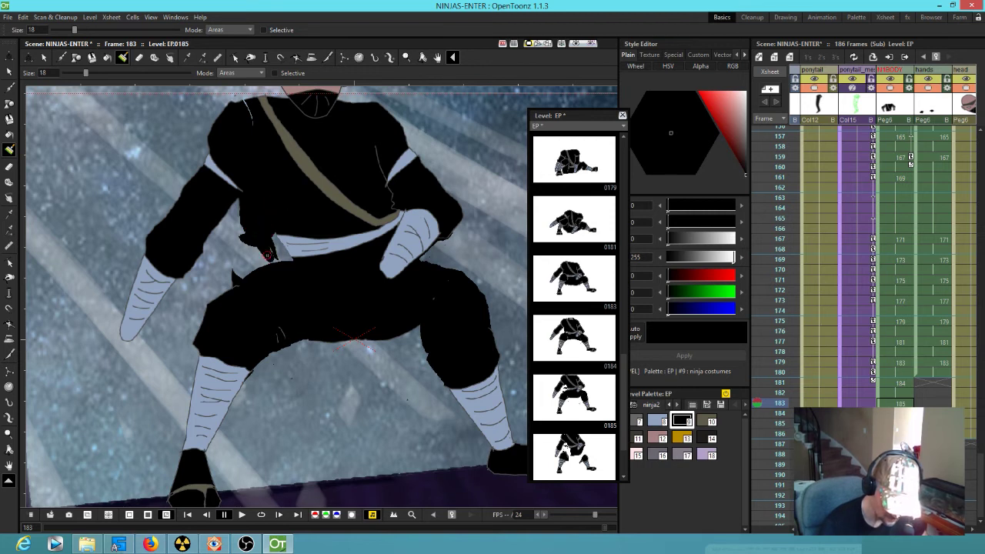
{"action": "key", "text": "comma"}
{"action": "key", "text": "comma"}
{"action": "key", "text": "period"}
{"action": "key", "text": "period"}
{"action": "key", "text": "comma"}
{"action": "key", "text": "comma"}
{"action": "key", "text": "period"}
{"action": "key", "text": "period"}
{"action": "mouse_move", "coordinate": [258, 246]}
{"action": "left_mouse_down"}
{"action": "mouse_move", "coordinate": [281, 280]}
{"action": "mouse_move", "coordinate": [272, 231]}
{"action": "mouse_move", "coordinate": [285, 260]}
{"action": "left_mouse_up"}
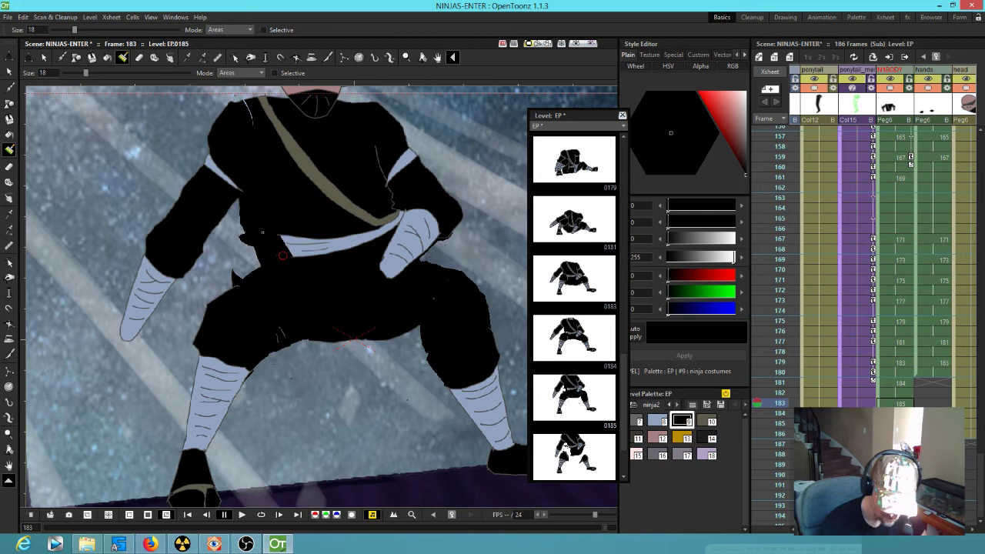
Step: Set the eraser to Lines & Areas and erase the spikes sticking out of the waist and left hip in frame 183
{"action": "key", "text": "a"}
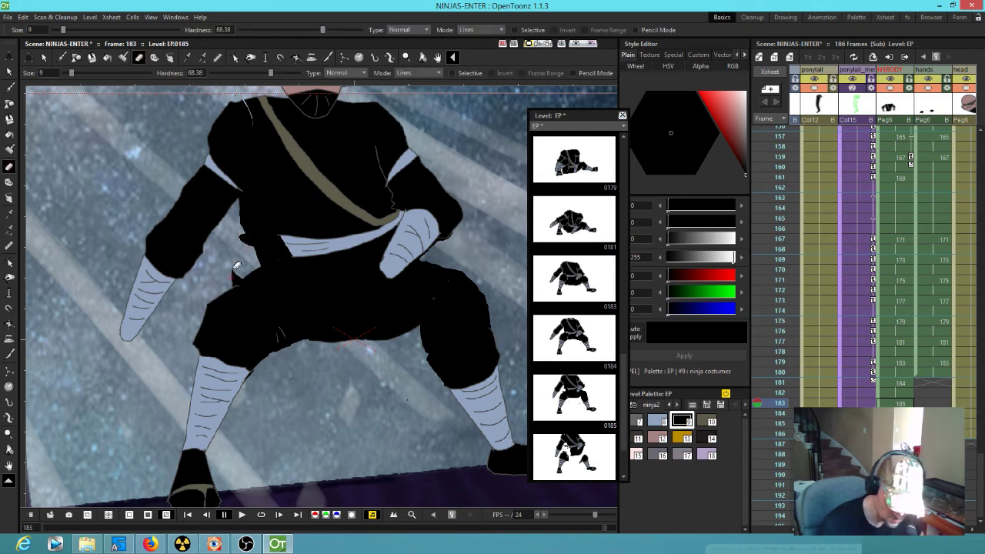
{"action": "left_click", "coordinate": [480, 30]}
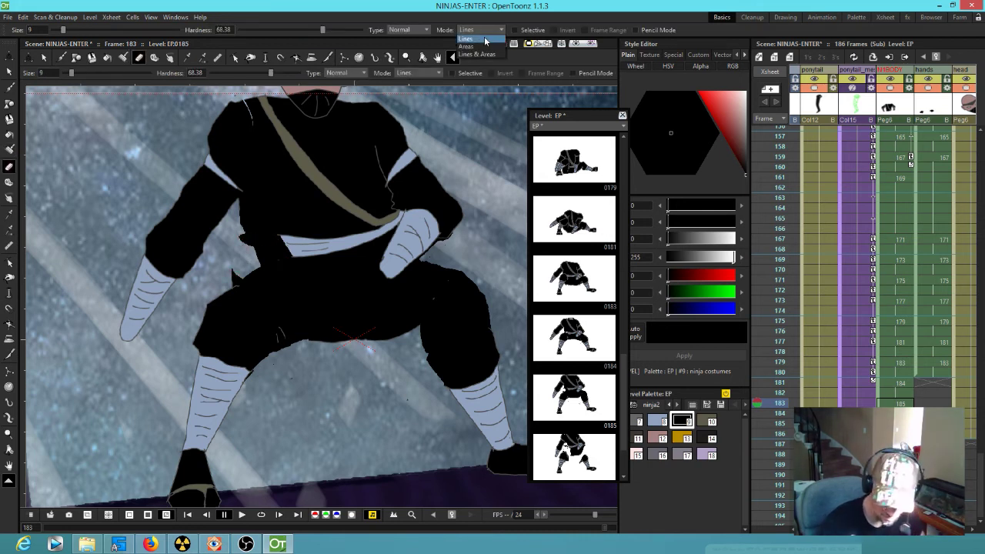
{"action": "left_click", "coordinate": [485, 56]}
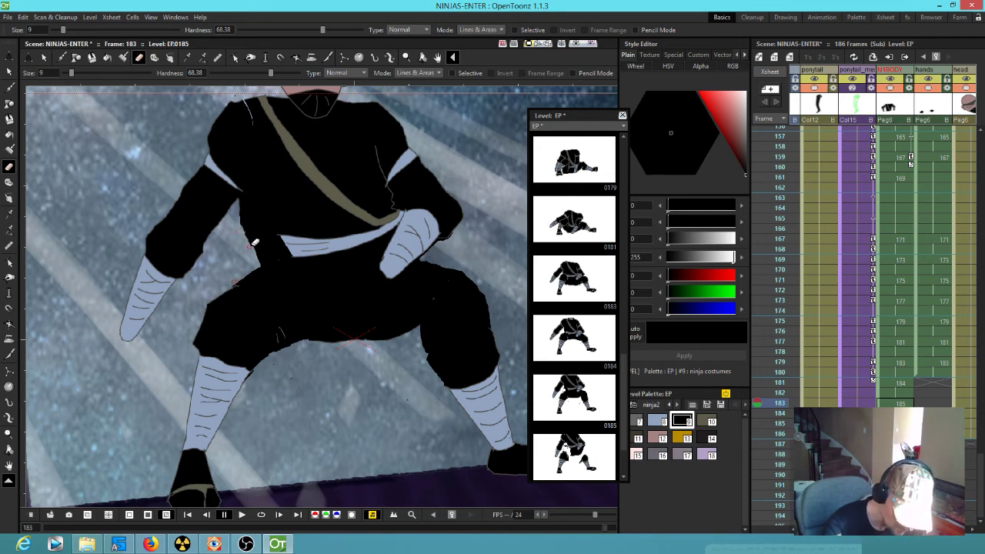
Step: Pick the wraps colour from the belt and paint the belt's left end in frame 183, checking it against the neighbouring frame
{"action": "key", "text": "k"}
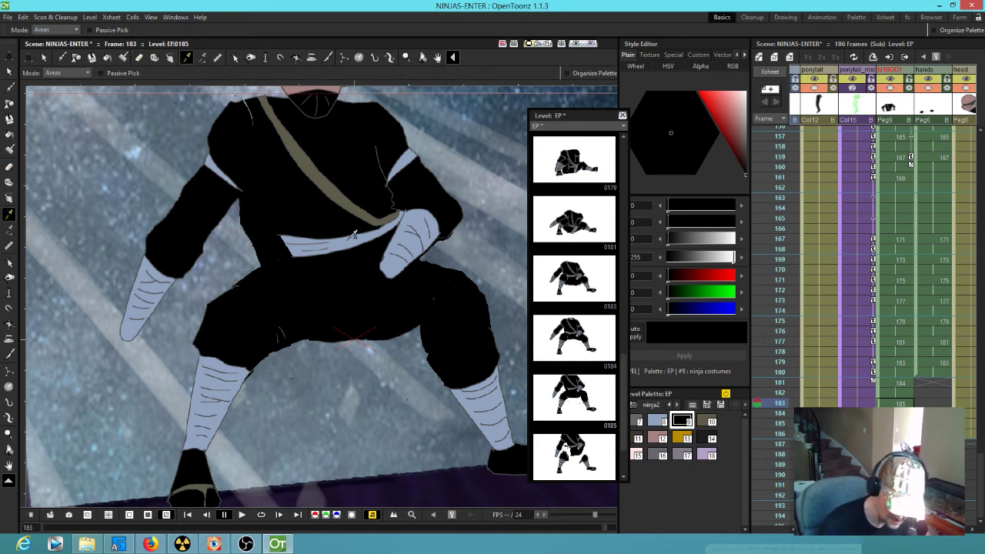
{"action": "left_click", "coordinate": [354, 233]}
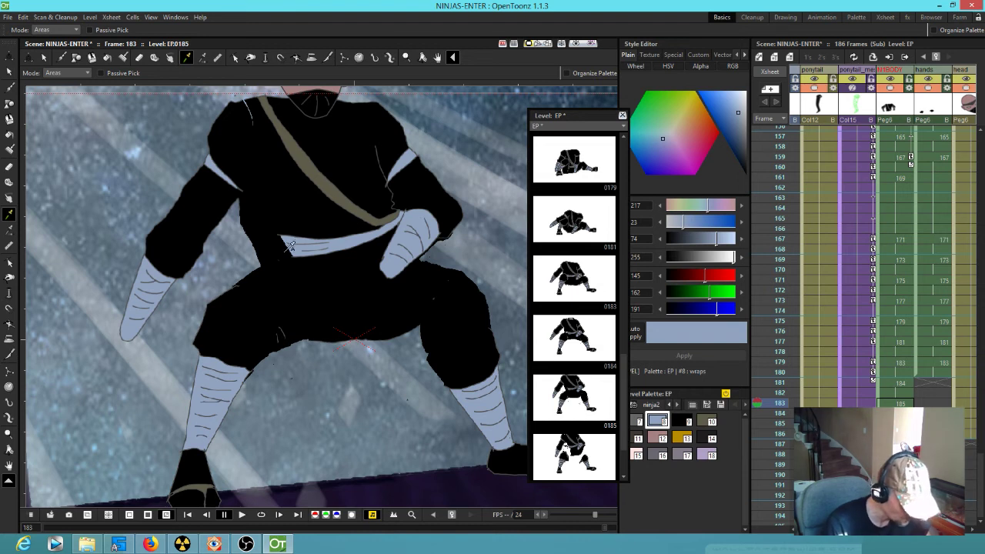
{"action": "key", "text": "j"}
{"action": "mouse_move", "coordinate": [254, 239]}
{"action": "left_mouse_down"}
{"action": "mouse_move", "coordinate": [298, 254]}
{"action": "mouse_move", "coordinate": [269, 241]}
{"action": "mouse_move", "coordinate": [295, 237]}
{"action": "left_mouse_up"}
{"action": "key", "text": "Up"}
{"action": "key", "text": "Down"}
{"action": "left_click_drag", "start_coordinate": [268, 239], "coordinate": [270, 249]}
{"action": "key", "text": "Up"}
{"action": "key", "text": "Down"}
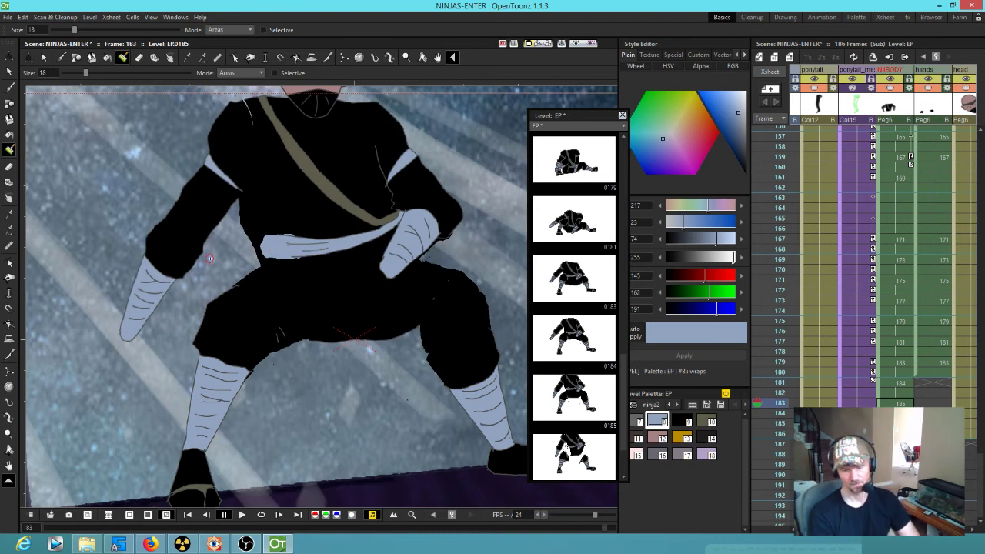
Step: Flip repeatedly between frames 181 and 183 to examine how the ninja's body moves between the two drawings
{"action": "scroll", "coordinate": [271, 250], "scroll_direction": "down", "scroll_amount": 1}
{"action": "key", "text": "Up"}
{"action": "key", "text": "Down"}
{"action": "key", "text": "Up"}
{"action": "key", "text": "Up"}
{"action": "key", "text": "Down"}
{"action": "key", "text": "Down"}
{"action": "key", "text": "Up"}
{"action": "key", "text": "Up"}
{"action": "key", "text": "Down"}
{"action": "key", "text": "Down"}
{"action": "key", "text": "Up"}
{"action": "key", "text": "Up"}
{"action": "key", "text": "Down"}
{"action": "key", "text": "Down"}
{"action": "key", "text": "Up"}
{"action": "key", "text": "Up"}
{"action": "key", "text": "Down"}
{"action": "key", "text": "Down"}
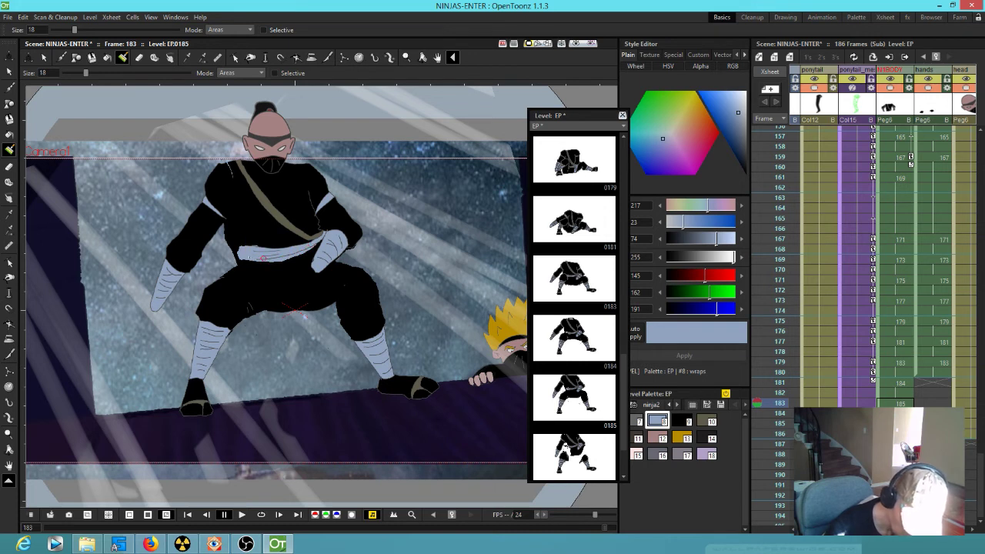
{"action": "key", "text": "Up"}
{"action": "key", "text": "Up"}
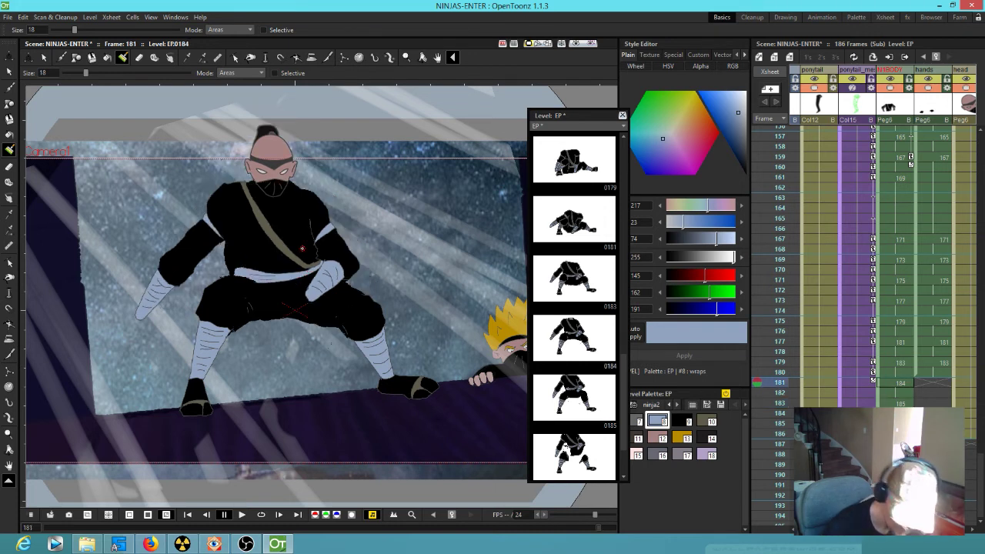
Step: Flip through frames 177 to 185 to examine how the ninja's body rises, with the ninja costumes black selected
{"action": "key", "text": "Down"}
{"action": "key", "text": "Down"}
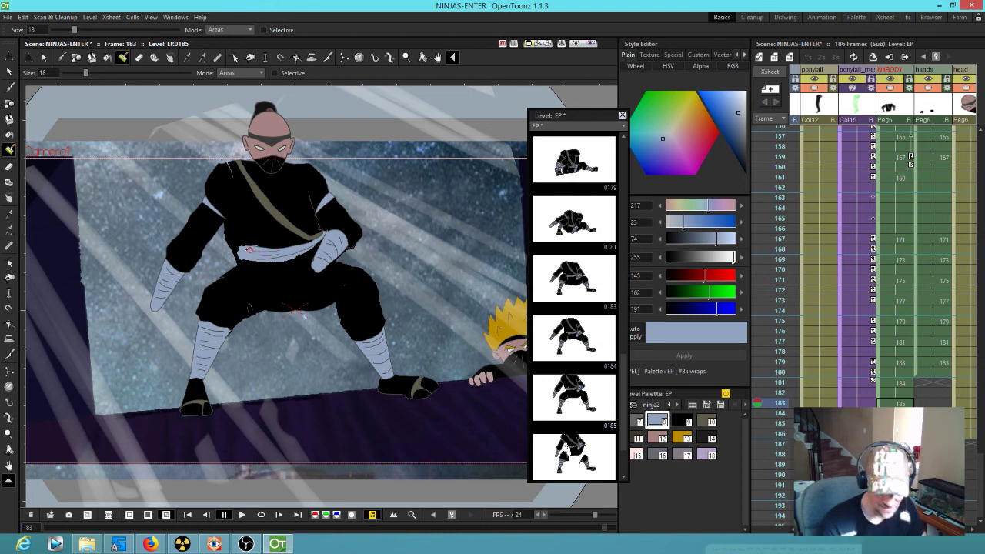
{"action": "key", "text": "Up"}
{"action": "key", "text": "Up"}
{"action": "key", "text": "Down"}
{"action": "key", "text": "Down"}
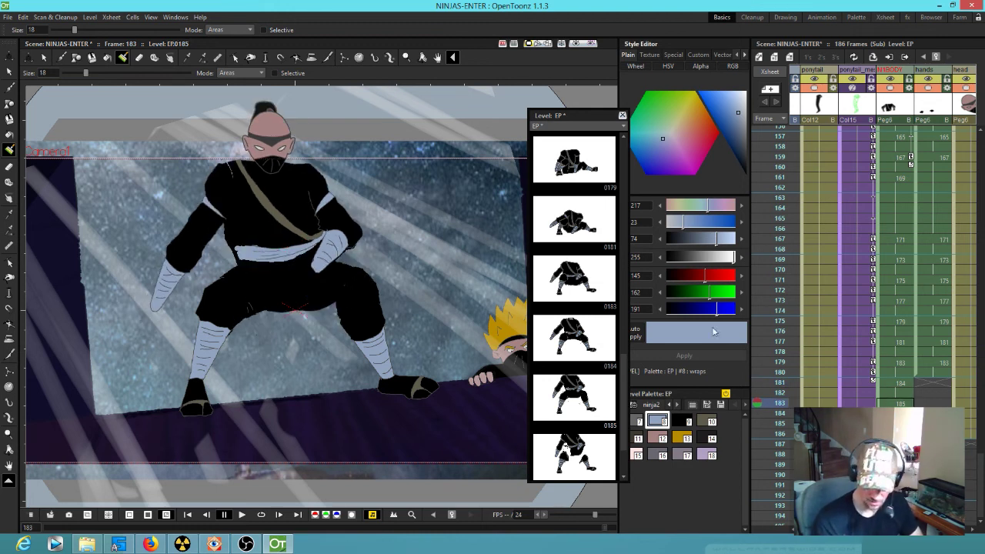
{"action": "left_click", "coordinate": [682, 420]}
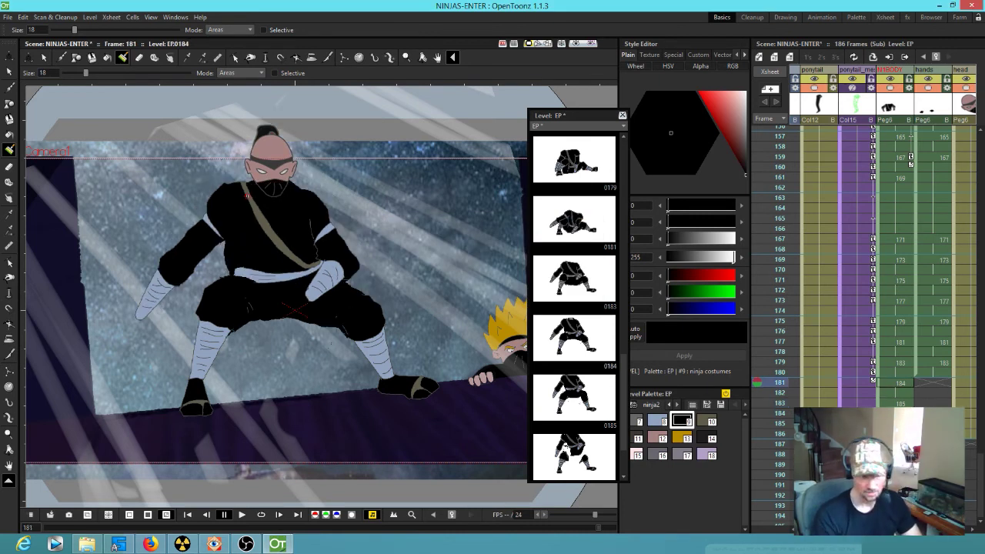
{"action": "key", "text": "comma"}
{"action": "key", "text": "comma"}
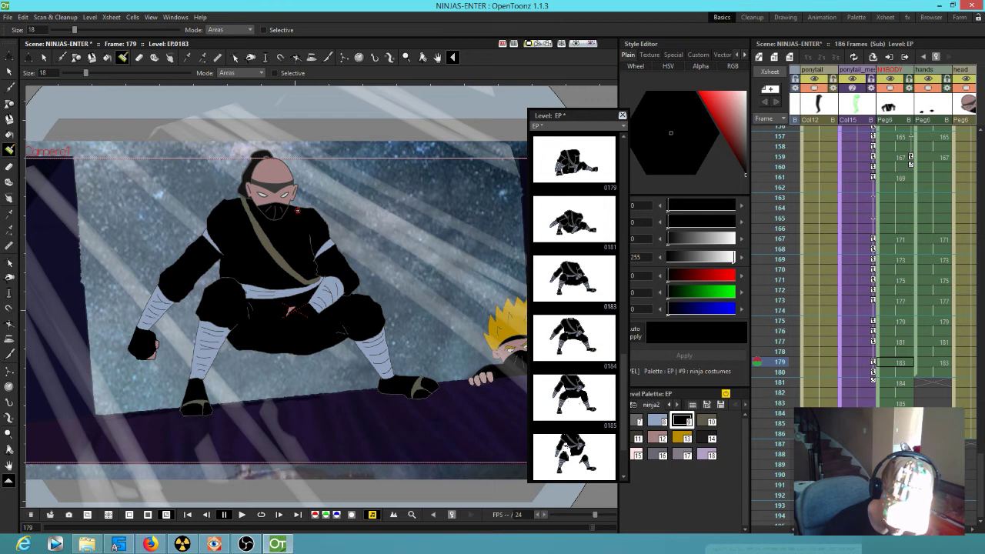
{"action": "key", "text": "comma"}
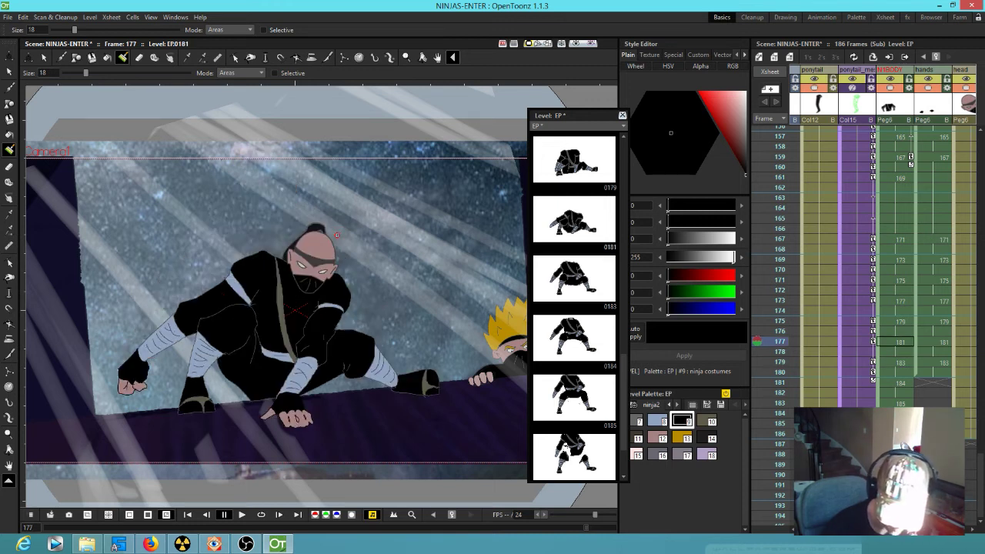
{"action": "key", "text": "period"}
{"action": "key", "text": "period"}
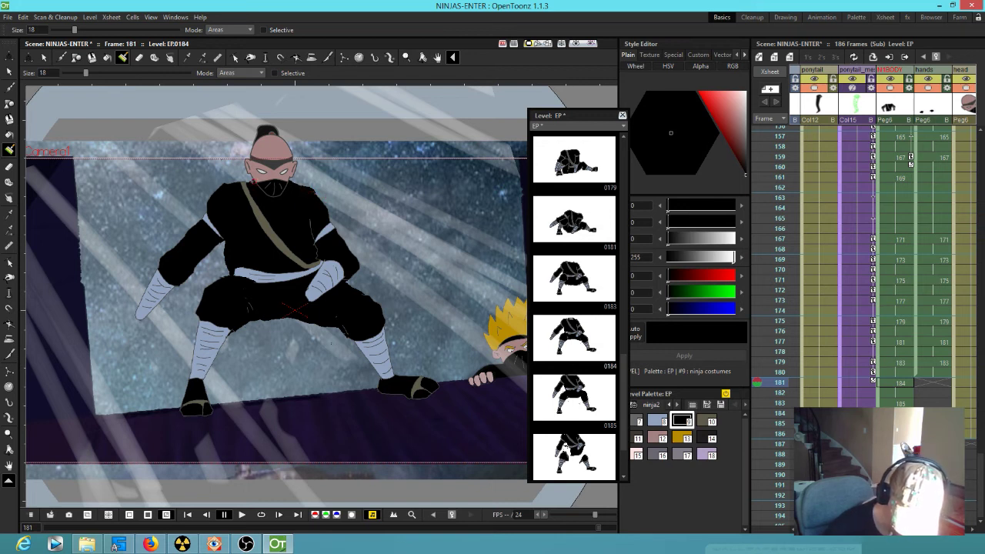
{"action": "key", "text": "comma"}
{"action": "key", "text": "period"}
{"action": "key", "text": "period"}
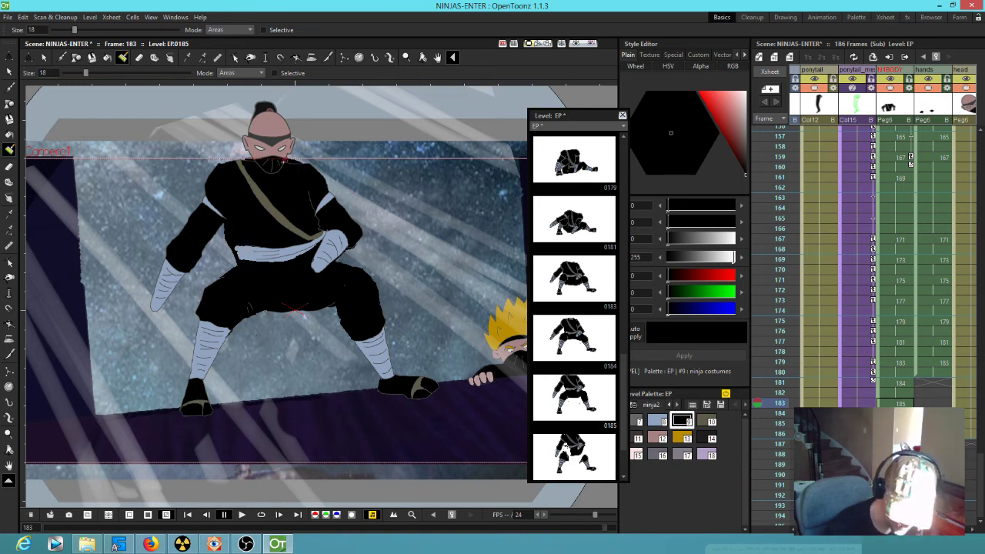
{"action": "key", "text": "comma"}
{"action": "key", "text": "period"}
{"action": "key", "text": "period"}
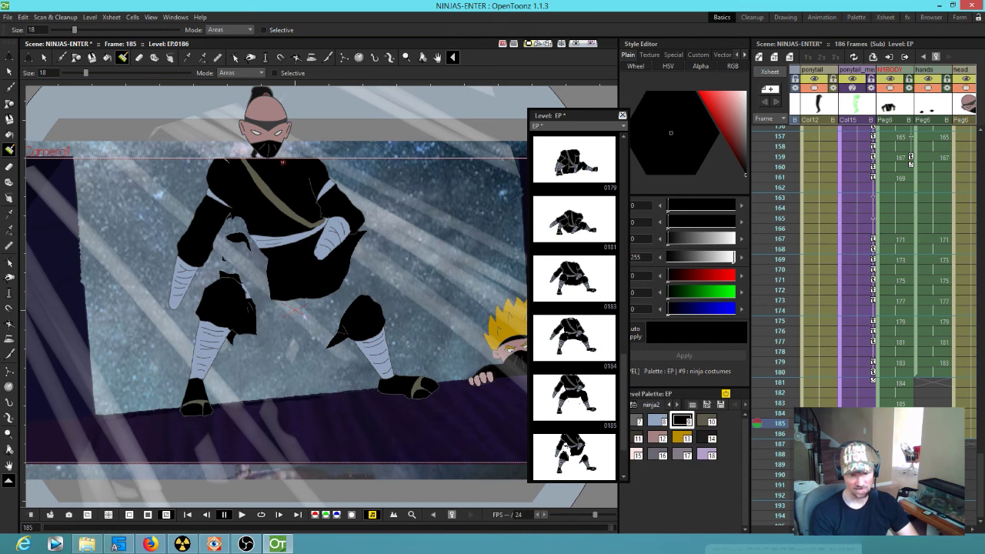
Step: Paint the missing left thigh between hips and knee with ninja costumes black in frame 185, switching the brush mode to Lines & Areas
{"action": "key", "text": "comma"}
{"action": "key", "text": "period"}
{"action": "key", "text": "comma"}
{"action": "key", "text": "period"}
{"action": "mouse_move", "coordinate": [220, 285]}
{"action": "left_mouse_down"}
{"action": "mouse_move", "coordinate": [263, 253]}
{"action": "mouse_move", "coordinate": [224, 278]}
{"action": "mouse_move", "coordinate": [251, 257]}
{"action": "mouse_move", "coordinate": [267, 254]}
{"action": "mouse_move", "coordinate": [236, 277]}
{"action": "mouse_move", "coordinate": [273, 270]}
{"action": "left_mouse_up"}
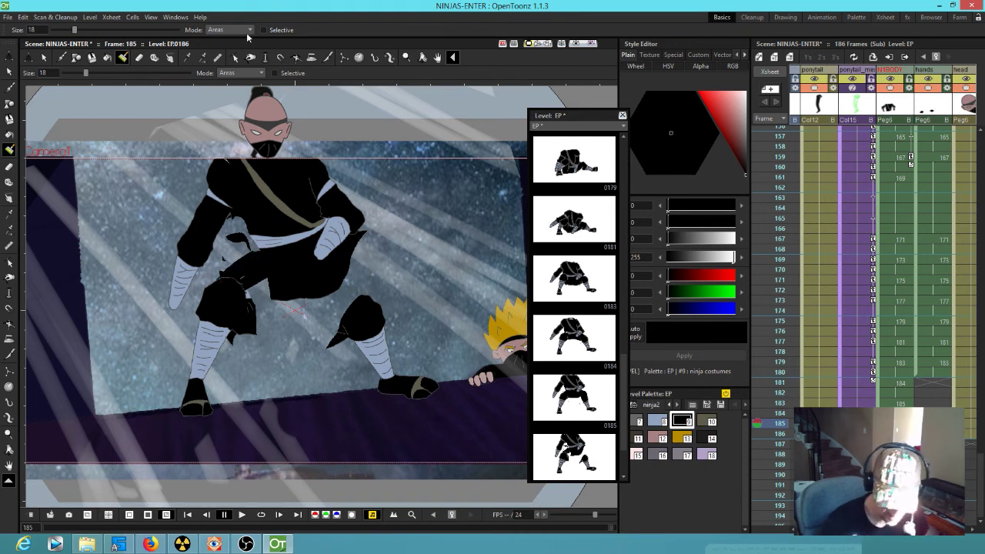
{"action": "left_click", "coordinate": [233, 32]}
{"action": "left_click", "coordinate": [235, 54]}
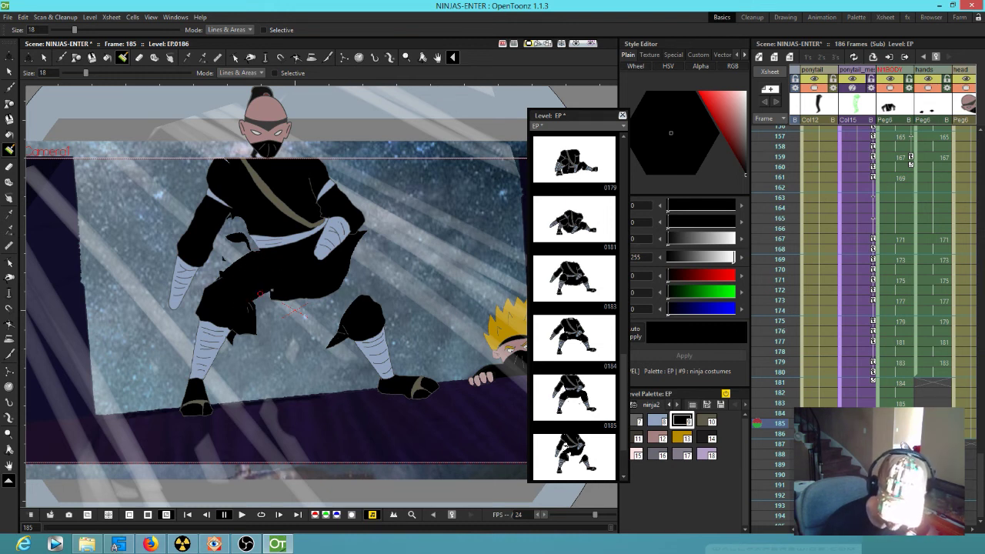
{"action": "key", "text": "comma"}
{"action": "key", "text": "period"}
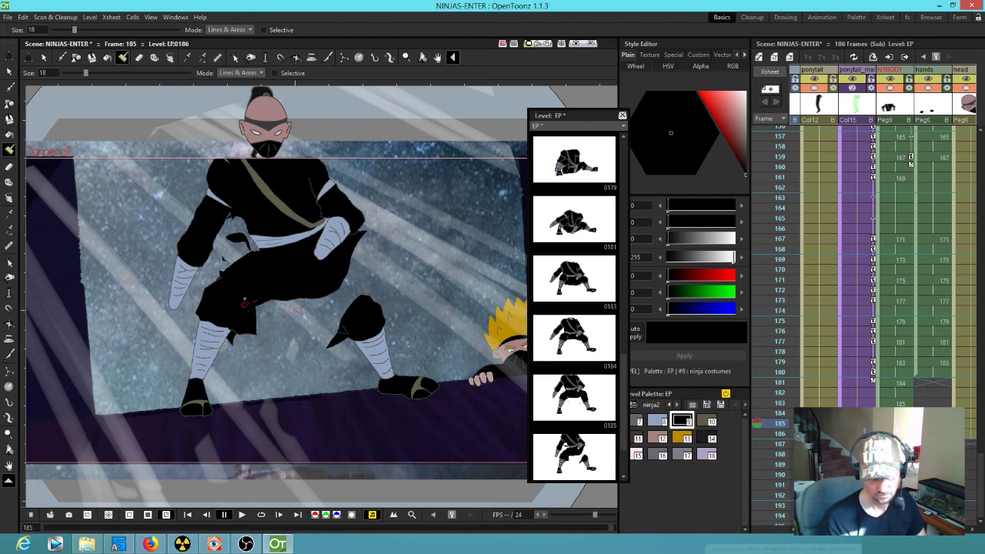
Step: Paint the missing right thigh from the hips to the knee black in frame 185, comparing it with frame 183
{"action": "key", "text": "comma"}
{"action": "key", "text": "period"}
{"action": "left_click_drag", "start_coordinate": [347, 253], "coordinate": [378, 280]}
{"action": "mouse_move", "coordinate": [378, 319]}
{"action": "left_mouse_down"}
{"action": "mouse_move", "coordinate": [329, 287]}
{"action": "mouse_move", "coordinate": [340, 273]}
{"action": "mouse_move", "coordinate": [318, 292]}
{"action": "mouse_move", "coordinate": [362, 298]}
{"action": "mouse_move", "coordinate": [348, 277]}
{"action": "mouse_move", "coordinate": [371, 285]}
{"action": "mouse_move", "coordinate": [347, 269]}
{"action": "left_mouse_up"}
{"action": "key", "text": "comma"}
{"action": "key", "text": "period"}
{"action": "key", "text": "comma"}
{"action": "key", "text": "period"}
{"action": "left_click_drag", "start_coordinate": [348, 327], "coordinate": [341, 296]}
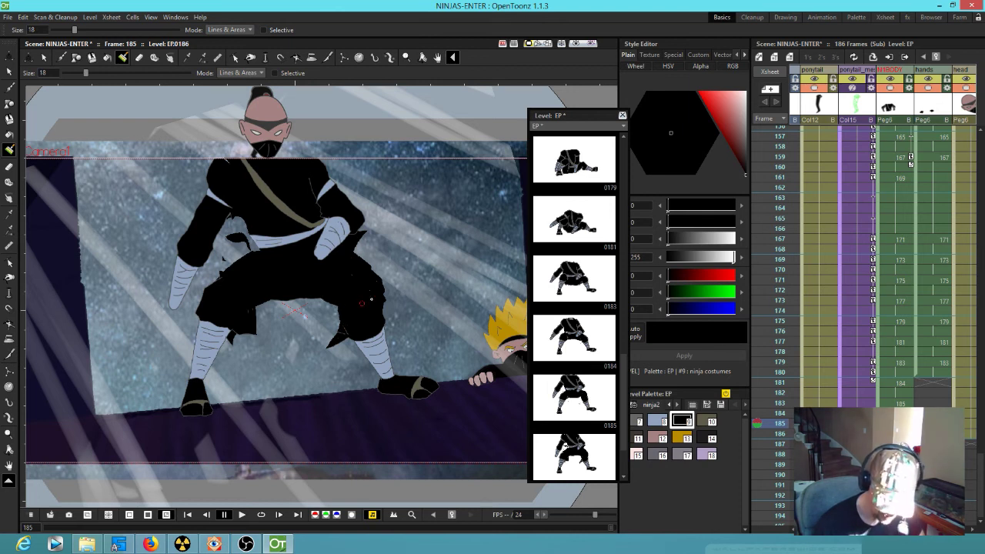
Step: Erase the spikes beside the right forearm and below the right knee in frame 185, checking against frame 183
{"action": "key", "text": "a"}
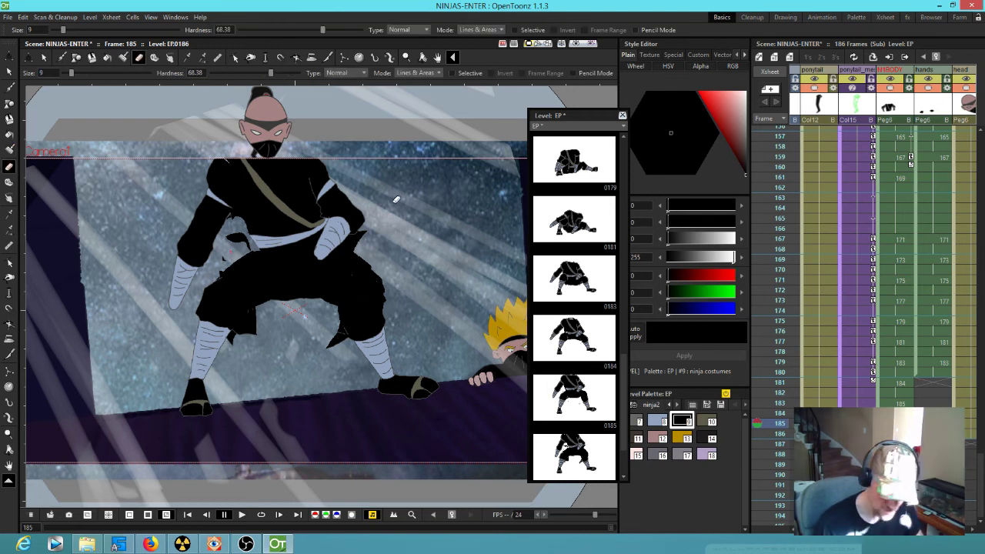
{"action": "key", "text": "comma"}
{"action": "key", "text": "period"}
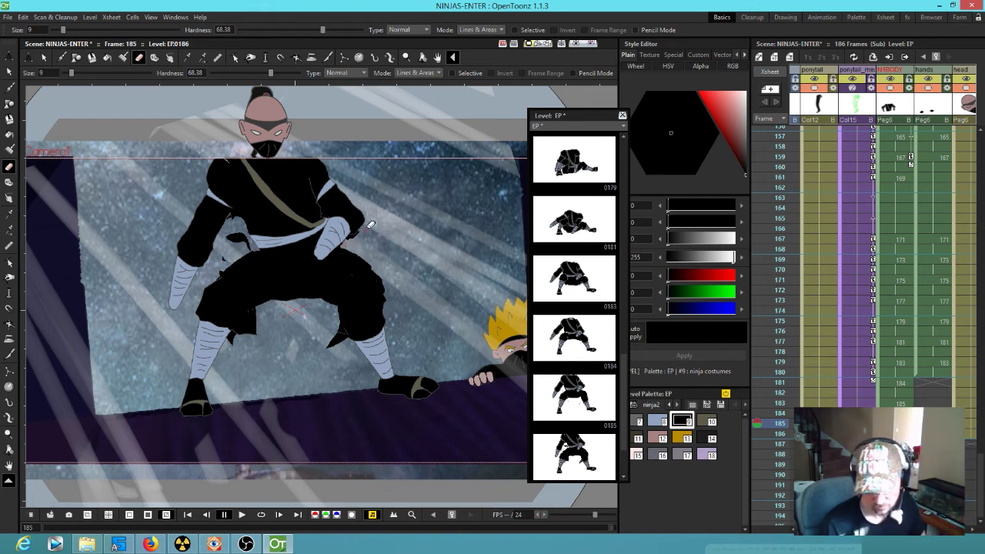
{"action": "key", "text": "Up"}
{"action": "key", "text": "Down"}
{"action": "key", "text": "Up"}
{"action": "key", "text": "Down"}
{"action": "left_click_drag", "start_coordinate": [339, 319], "coordinate": [336, 344]}
{"action": "key", "text": "Up"}
{"action": "key", "text": "Down"}
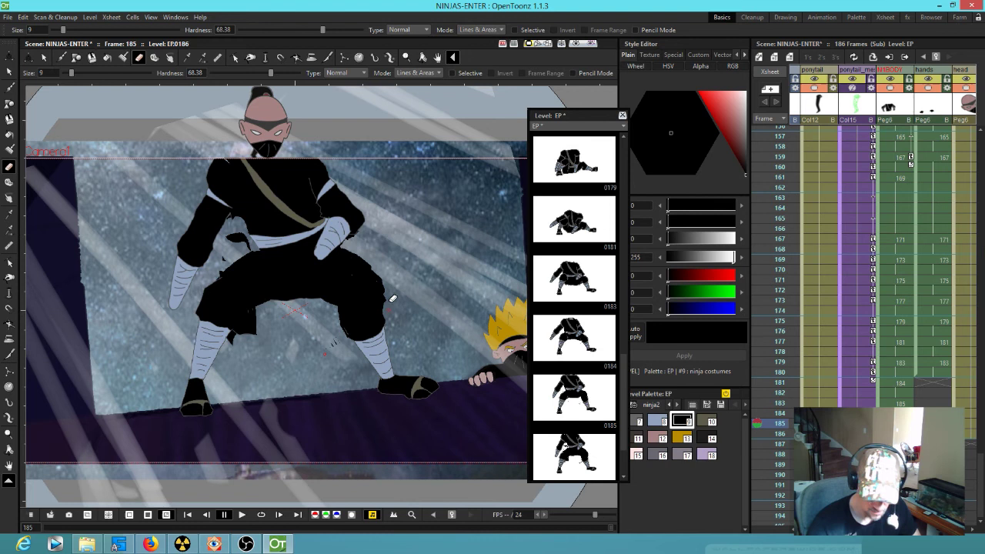
Step: Trim the bumpy outer edge of the right thigh and knee with the eraser in frame 185, comparing it with frame 183
{"action": "key", "text": "Up"}
{"action": "key", "text": "Down"}
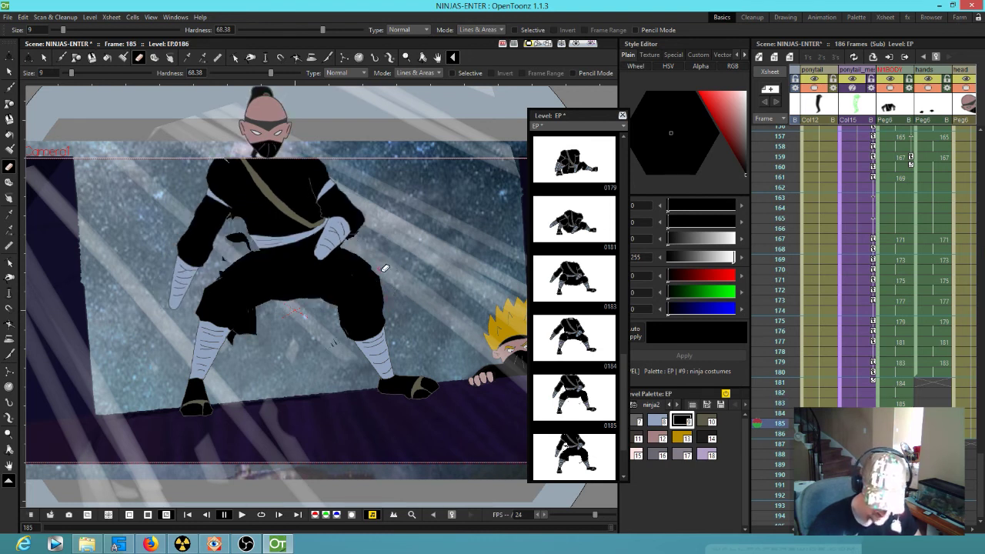
{"action": "key", "text": "Up"}
{"action": "key", "text": "Up"}
{"action": "key", "text": "Down"}
{"action": "key", "text": "Down"}
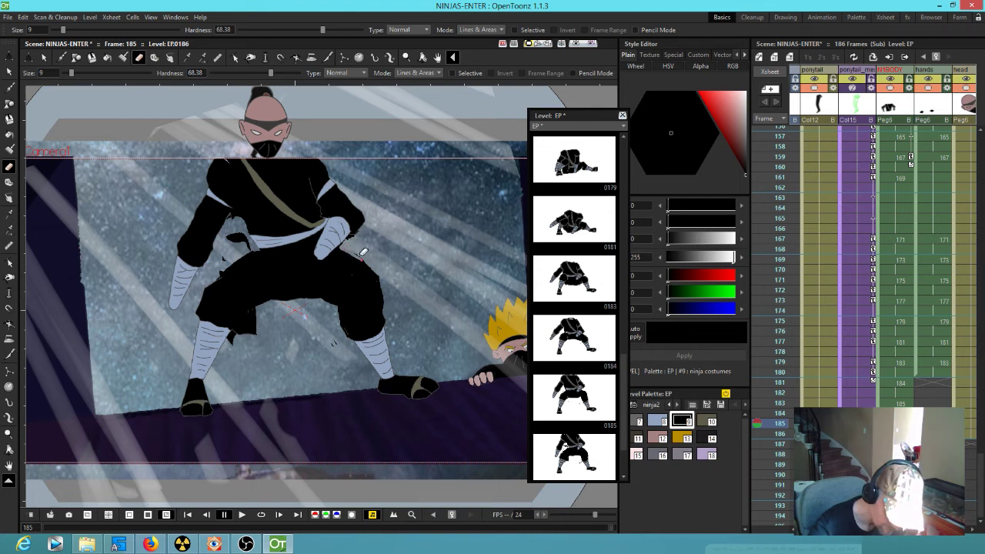
{"action": "key", "text": "Up"}
{"action": "key", "text": "Down"}
{"action": "key", "text": "Up"}
{"action": "key", "text": "Down"}
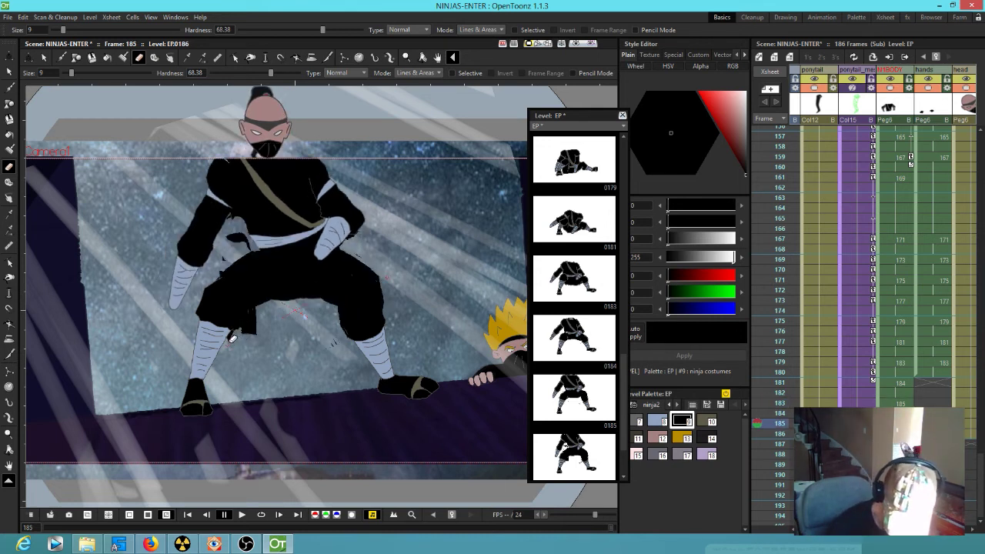
Step: Compare the inner left knee with the earlier frames and erase the flap hanging beneath it in frame 185
{"action": "key", "text": "Up"}
{"action": "key", "text": "Down"}
{"action": "key", "text": "Up"}
{"action": "key", "text": "Up"}
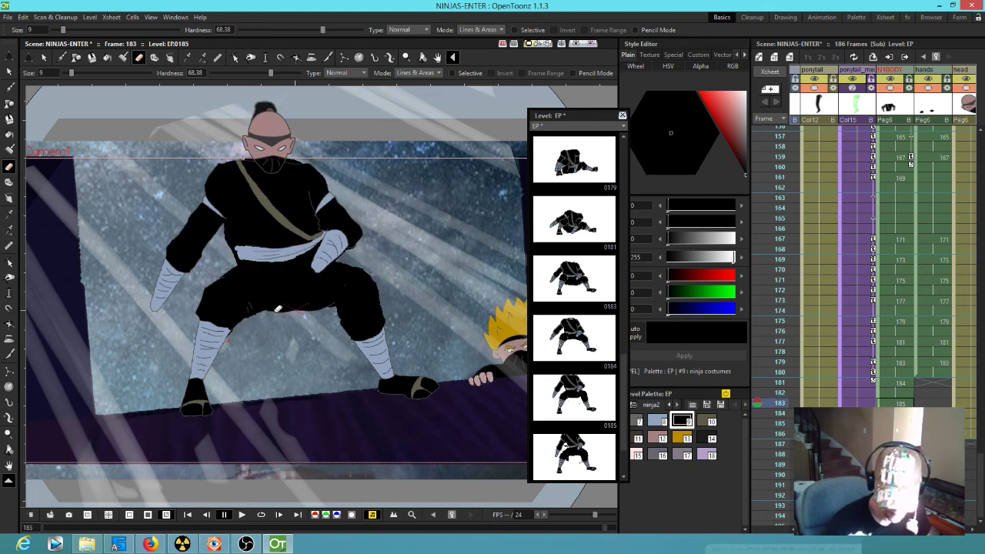
{"action": "scroll", "coordinate": [255, 330], "scroll_direction": "up", "scroll_amount": 2}
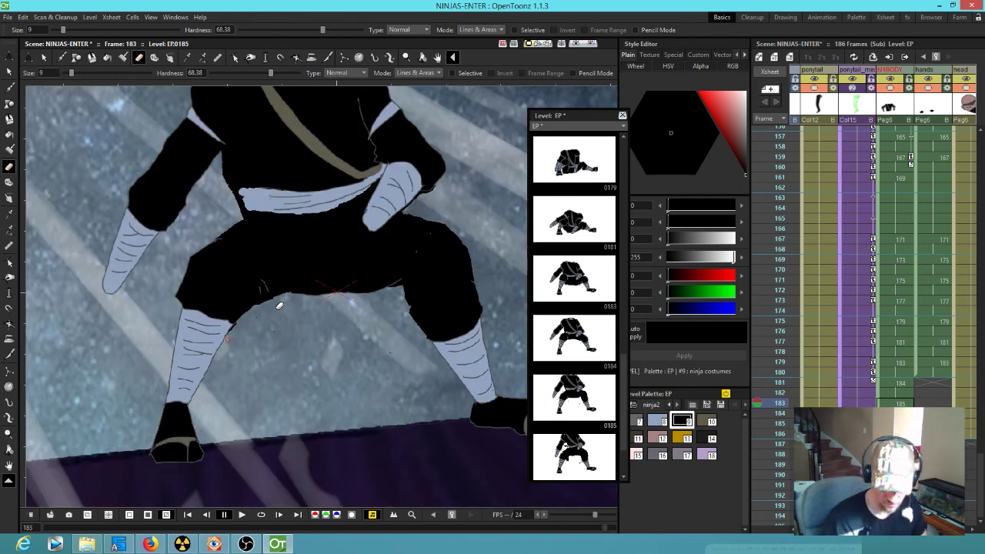
{"action": "key", "text": "Up"}
{"action": "key", "text": "Down"}
{"action": "key", "text": "Up"}
{"action": "key", "text": "Up"}
{"action": "key", "text": "Down"}
{"action": "key", "text": "Down"}
{"action": "key", "text": "Down"}
{"action": "key", "text": "Down"}
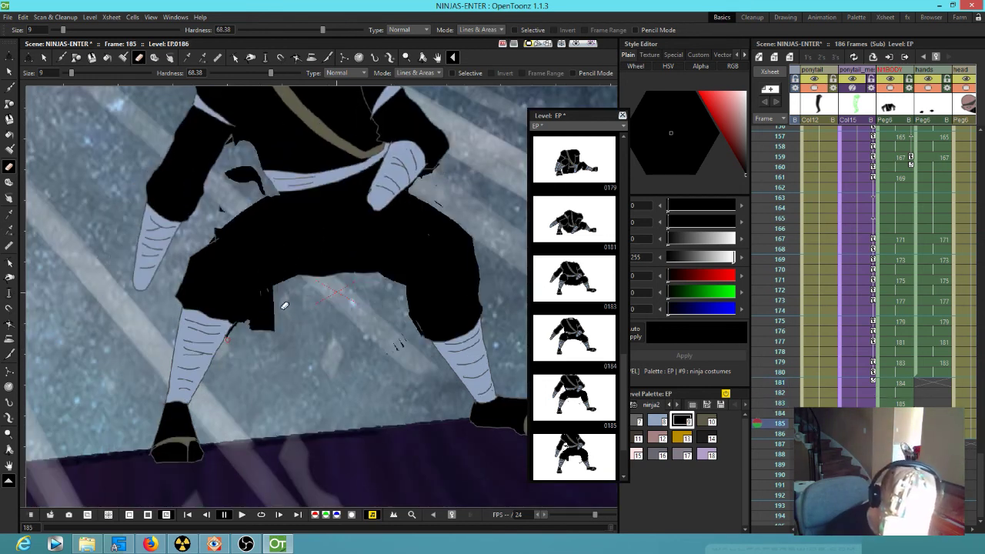
{"action": "key", "text": "Up"}
{"action": "key", "text": "Up"}
{"action": "key", "text": "Down"}
{"action": "key", "text": "Down"}
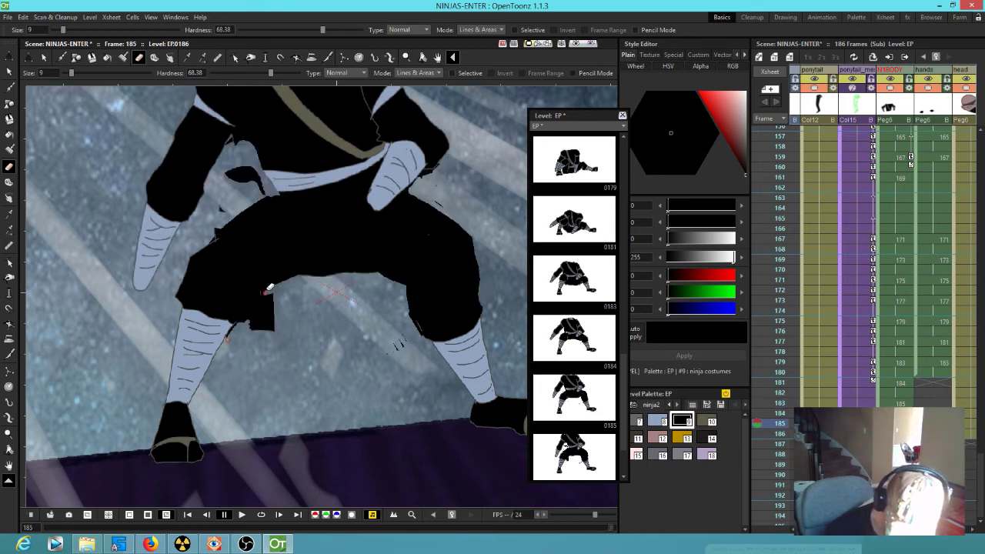
{"action": "mouse_move", "coordinate": [266, 297]}
{"action": "left_mouse_down"}
{"action": "mouse_move", "coordinate": [255, 325]}
{"action": "mouse_move", "coordinate": [283, 311]}
{"action": "mouse_move", "coordinate": [278, 323]}
{"action": "mouse_move", "coordinate": [254, 329]}
{"action": "left_mouse_up"}
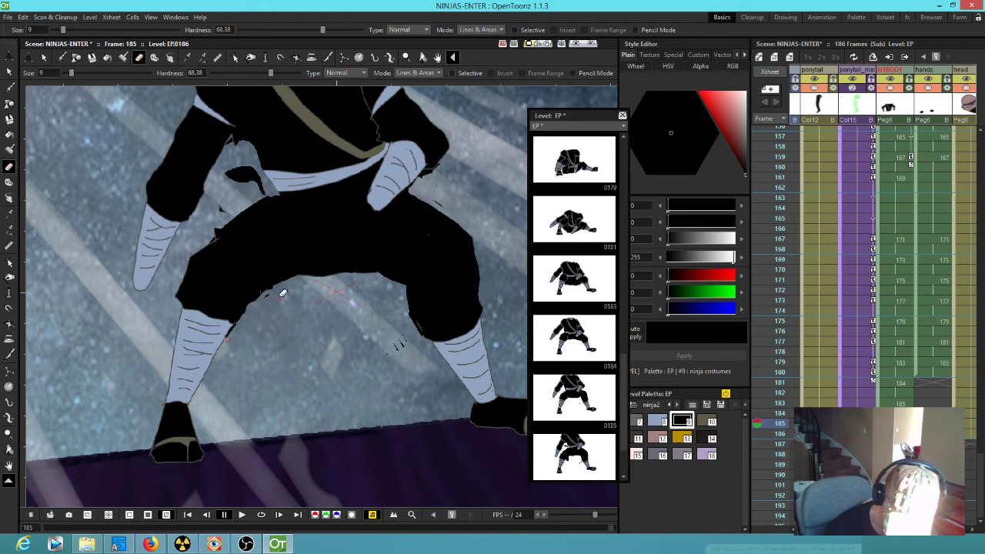
Step: Erase the stray black pieces above the left thigh and beside the waist in frame 185, comparing it with frame 183
{"action": "key", "text": "Up"}
{"action": "key", "text": "Down"}
{"action": "left_click_drag", "start_coordinate": [218, 224], "coordinate": [229, 215]}
{"action": "key", "text": "Up"}
{"action": "key", "text": "Down"}
{"action": "mouse_move", "coordinate": [257, 166]}
{"action": "left_mouse_down"}
{"action": "mouse_move", "coordinate": [265, 188]}
{"action": "mouse_move", "coordinate": [240, 157]}
{"action": "mouse_move", "coordinate": [229, 181]}
{"action": "mouse_move", "coordinate": [257, 170]}
{"action": "mouse_move", "coordinate": [237, 130]}
{"action": "mouse_move", "coordinate": [231, 161]}
{"action": "mouse_move", "coordinate": [253, 174]}
{"action": "mouse_move", "coordinate": [245, 161]}
{"action": "mouse_move", "coordinate": [240, 184]}
{"action": "left_mouse_up"}
{"action": "key", "text": "Up"}
{"action": "key", "text": "Down"}
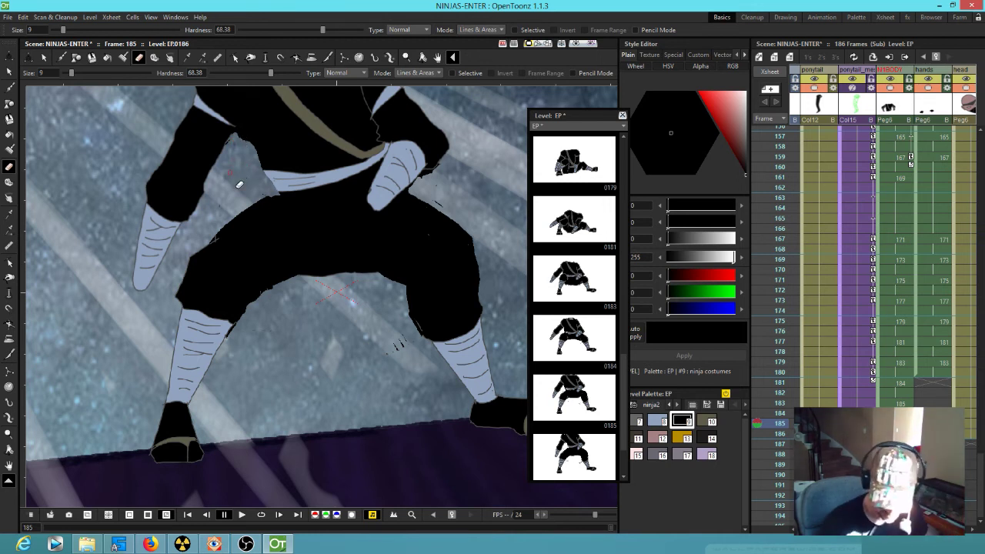
Step: Paint the left side of the waist down to the hip black in frame 185, matching it against frame 183
{"action": "key", "text": "f"}
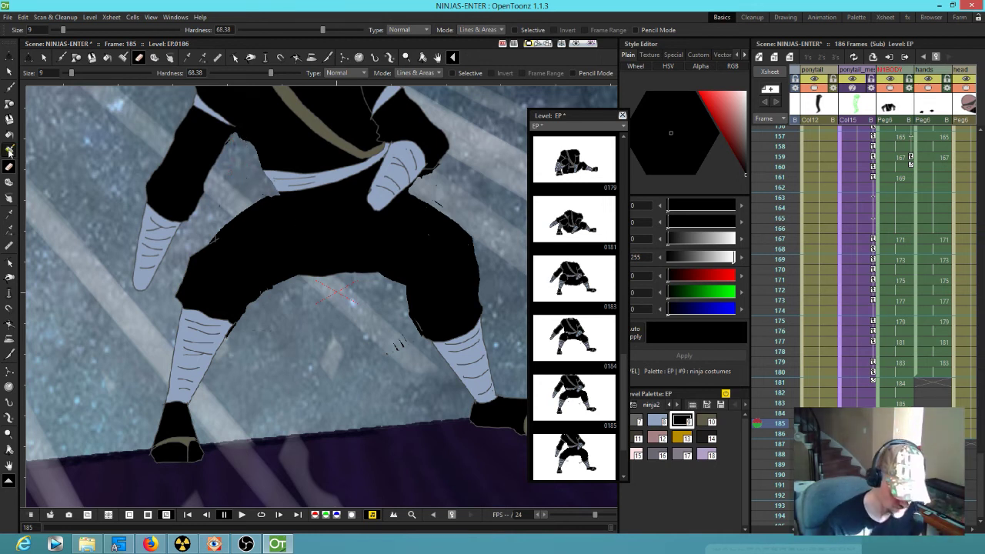
{"action": "key", "text": "Up"}
{"action": "key", "text": "Up"}
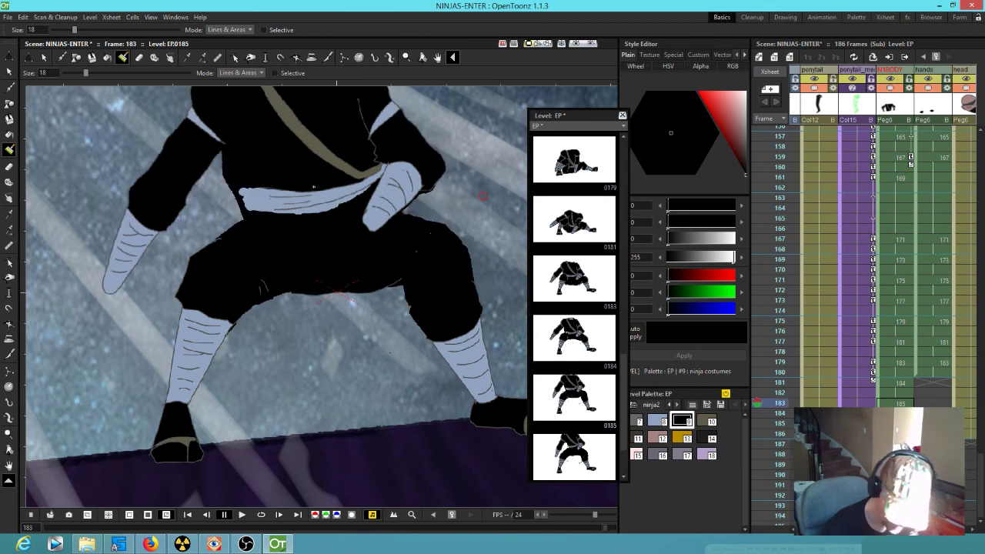
{"action": "key", "text": "Down"}
{"action": "key", "text": "Down"}
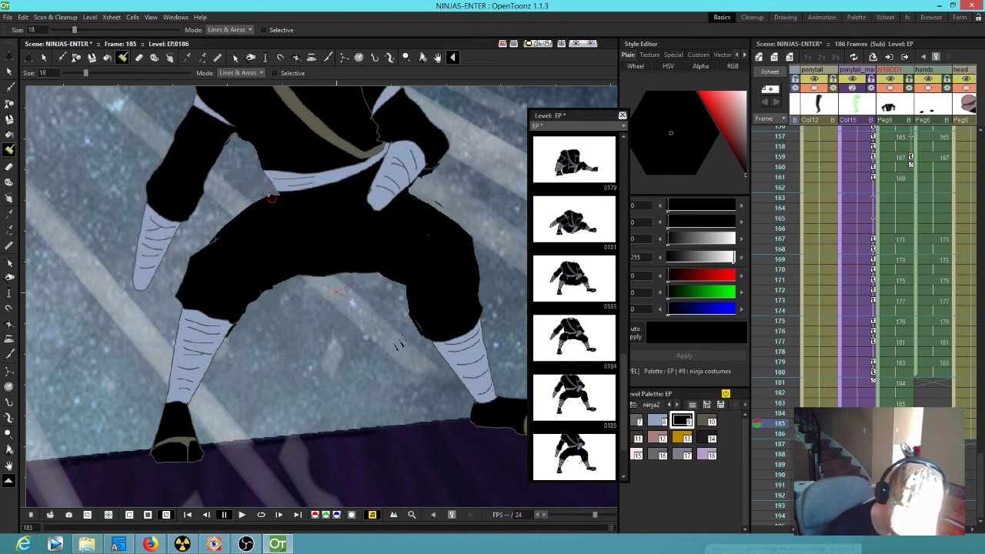
{"action": "key", "text": "Up"}
{"action": "key", "text": "Down"}
{"action": "mouse_move", "coordinate": [238, 132]}
{"action": "left_mouse_down"}
{"action": "mouse_move", "coordinate": [280, 206]}
{"action": "mouse_move", "coordinate": [251, 139]}
{"action": "left_mouse_up"}
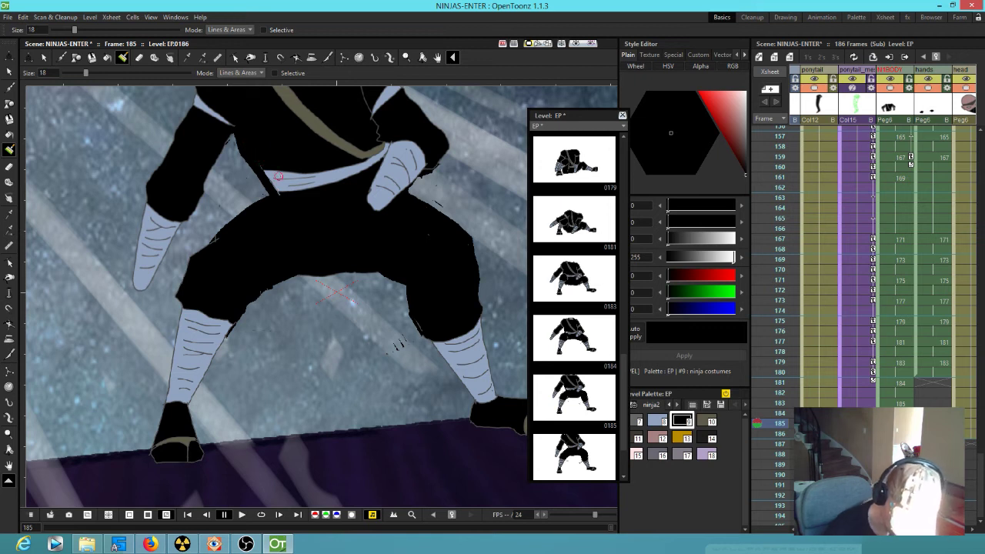
Step: Pick the wraps colour from the belt and paint the belt's left end in frame 185
{"action": "key", "text": "k"}
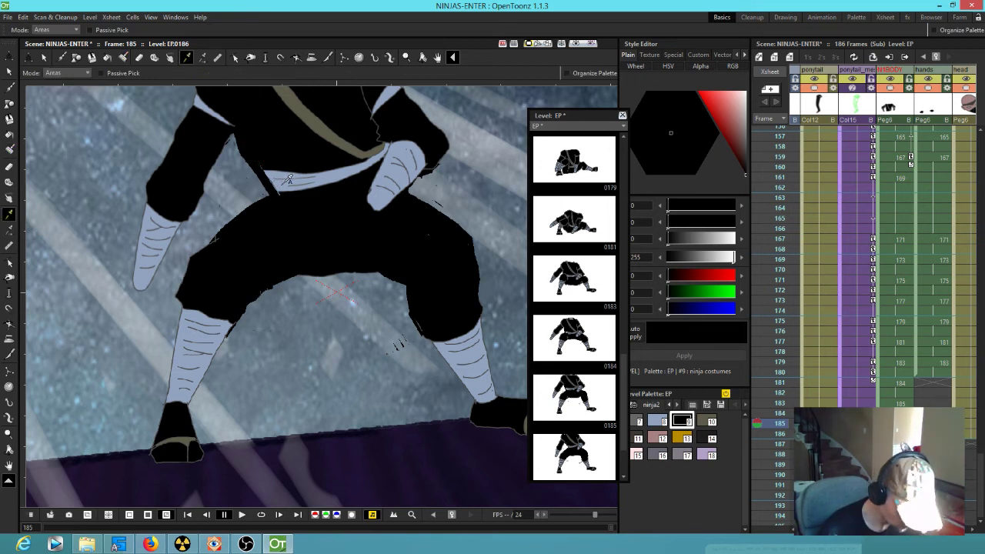
{"action": "left_click", "coordinate": [290, 179]}
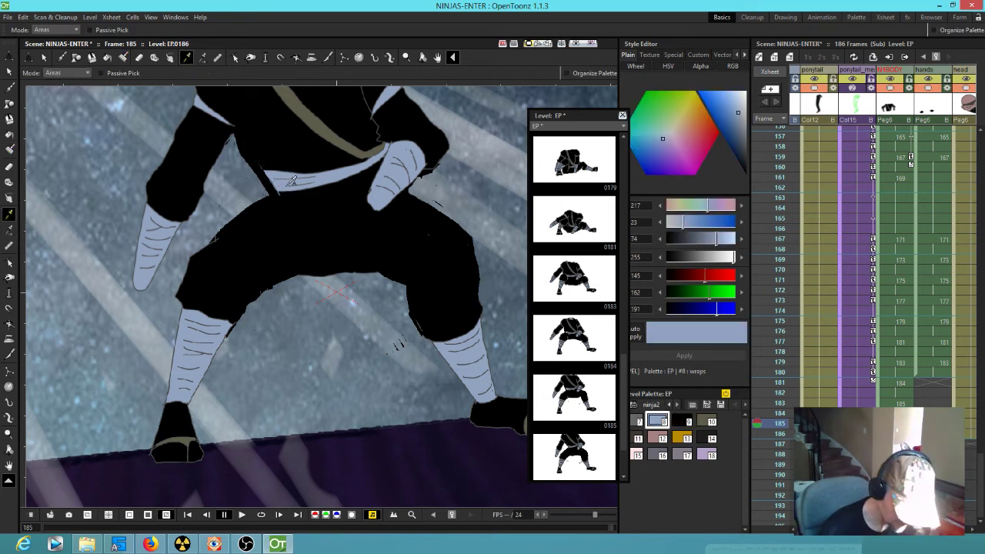
{"action": "left_click", "coordinate": [10, 149]}
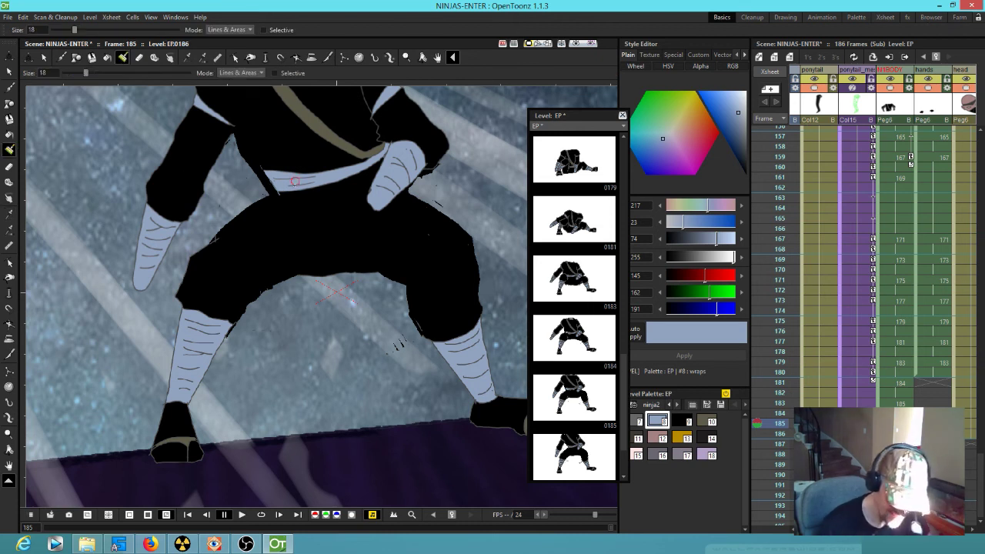
{"action": "left_click_drag", "start_coordinate": [272, 176], "coordinate": [269, 176]}
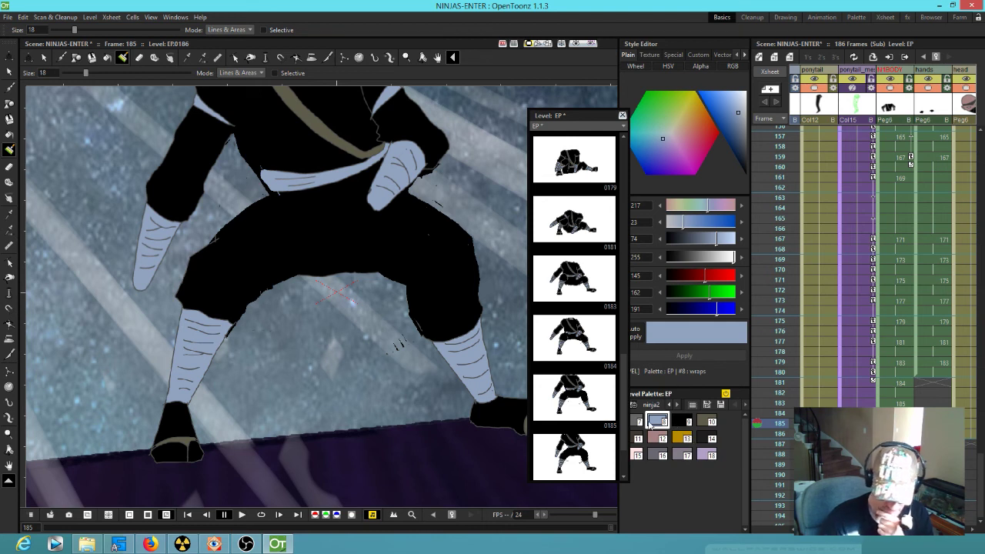
Step: Fill the ragged outer edge of the left thigh with ninja costumes black in frame 185, and reselect the wraps colour
{"action": "left_click", "coordinate": [224, 239]}
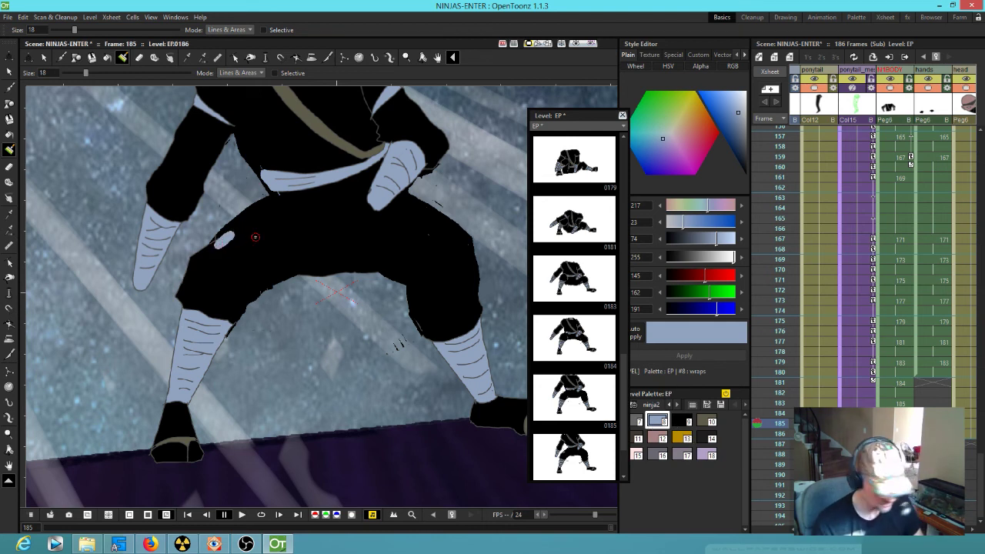
{"action": "left_click", "coordinate": [679, 420]}
{"action": "left_click", "coordinate": [217, 243]}
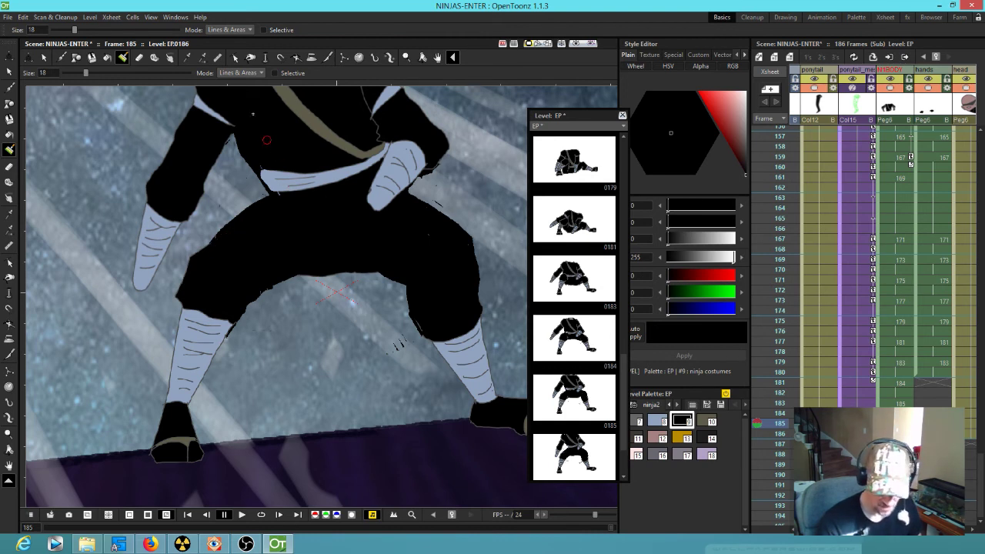
{"action": "left_click", "coordinate": [658, 421]}
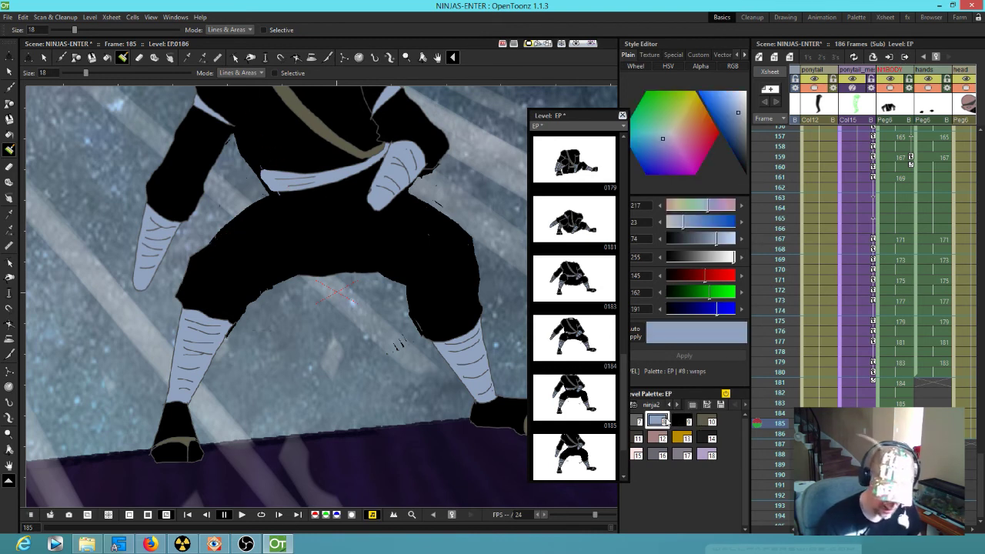
Step: Set the brush size to 5 and paint the slanted left end of the belt with the wraps colour in frame 185
{"action": "left_click_drag", "start_coordinate": [75, 29], "coordinate": [57, 31]}
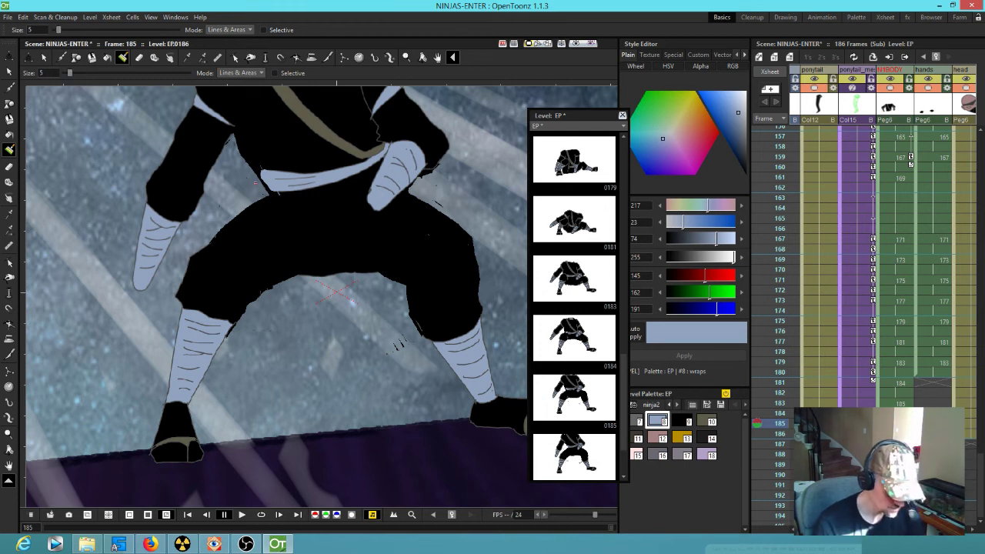
{"action": "scroll", "coordinate": [276, 168], "scroll_direction": "up", "scroll_amount": 2}
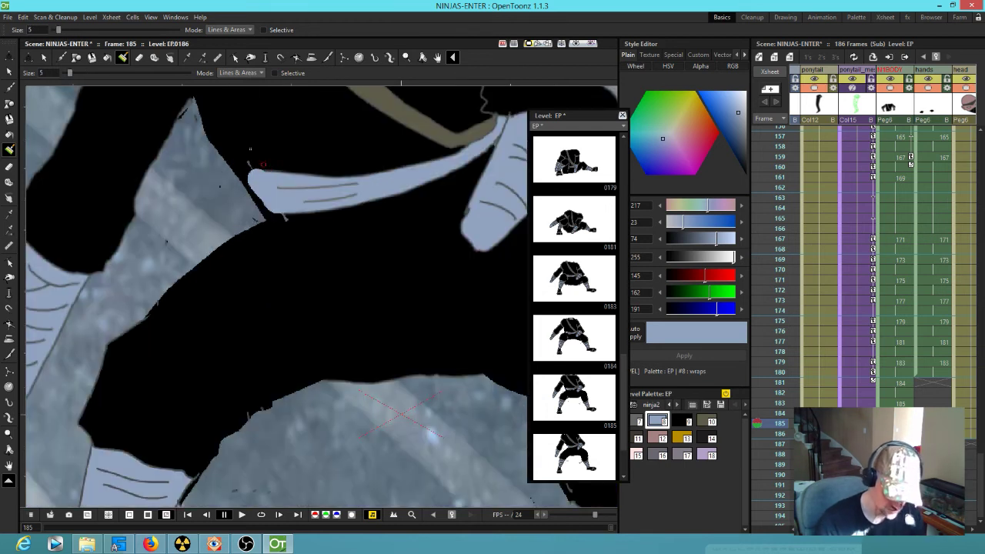
{"action": "mouse_move", "coordinate": [229, 196]}
{"action": "left_mouse_down"}
{"action": "mouse_move", "coordinate": [252, 223]}
{"action": "mouse_move", "coordinate": [221, 191]}
{"action": "mouse_move", "coordinate": [241, 208]}
{"action": "mouse_move", "coordinate": [256, 202]}
{"action": "mouse_move", "coordinate": [250, 193]}
{"action": "mouse_move", "coordinate": [229, 196]}
{"action": "mouse_move", "coordinate": [258, 233]}
{"action": "mouse_move", "coordinate": [226, 204]}
{"action": "mouse_move", "coordinate": [271, 267]}
{"action": "left_mouse_up"}
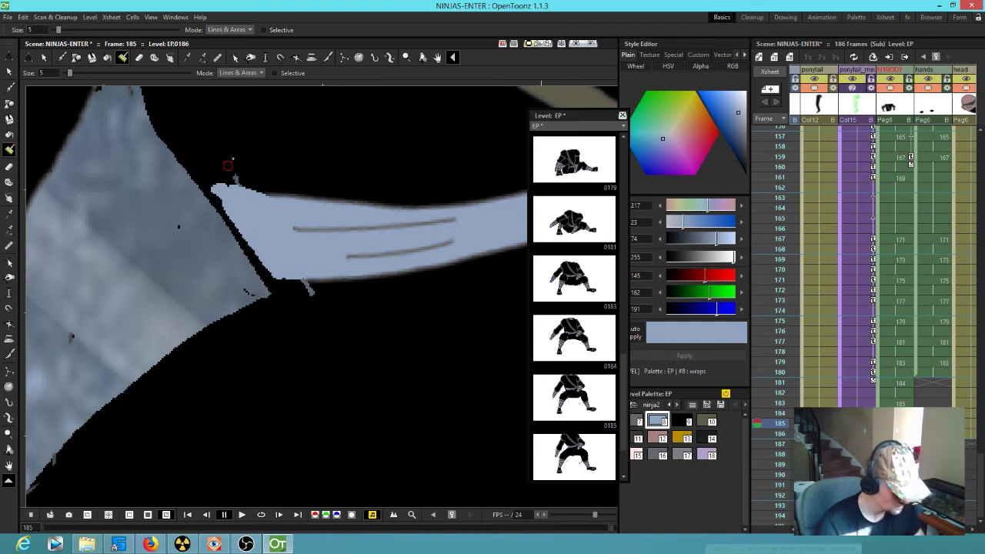
Step: Try erasing in Lines mode on the upper crease at the belt's left end in frame 185, and undo the stroke
{"action": "key", "text": "a"}
{"action": "left_click", "coordinate": [500, 30]}
{"action": "left_click", "coordinate": [481, 35]}
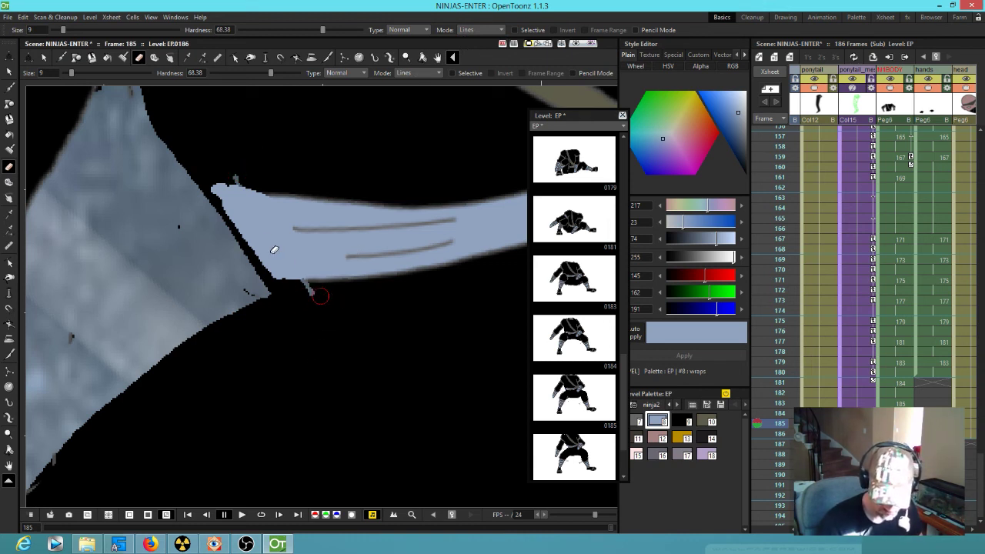
{"action": "left_click_drag", "start_coordinate": [310, 232], "coordinate": [347, 224]}
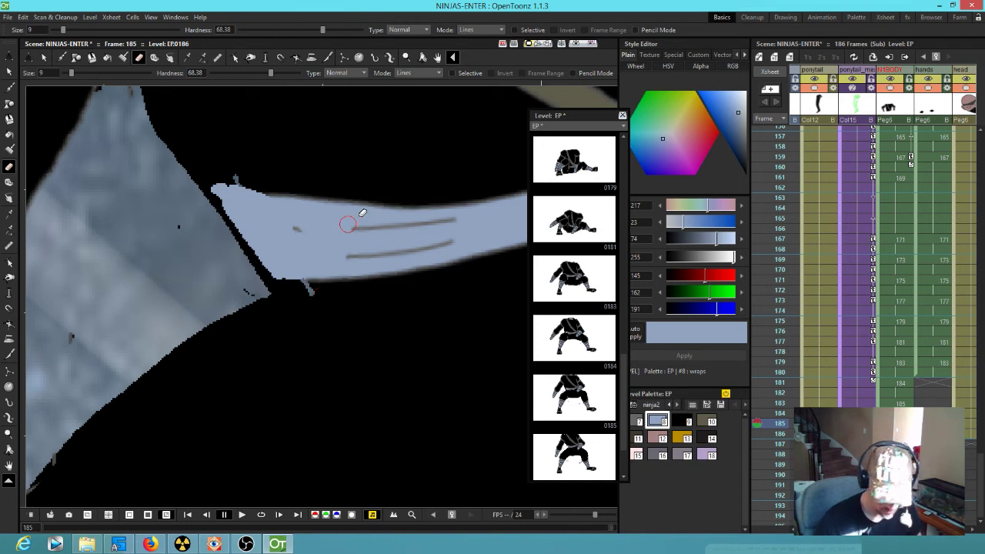
{"action": "key", "text": "ctrl+z"}
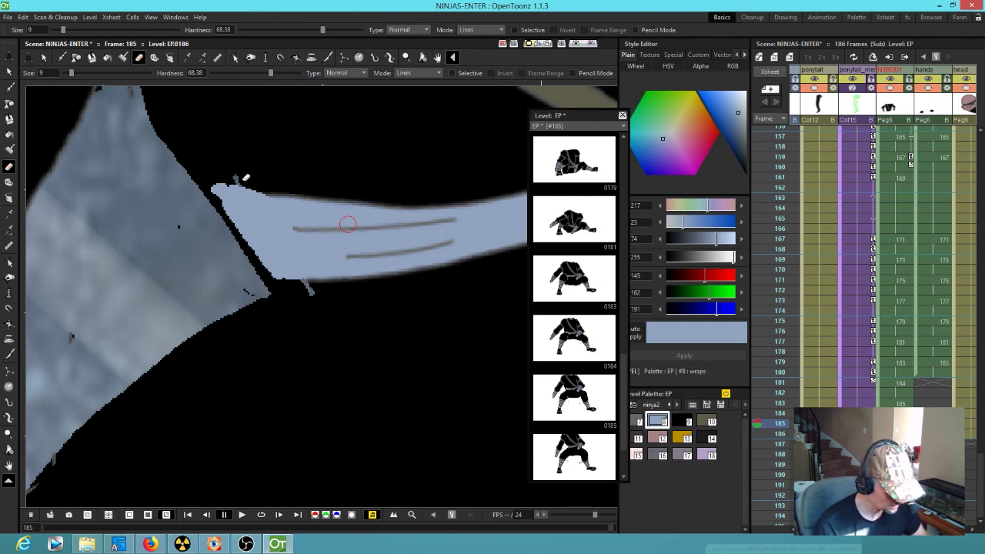
Step: Paint over the stray outline bits above and below the belt's left end in frame 185 with ninja costumes black
{"action": "left_click", "coordinate": [9, 149]}
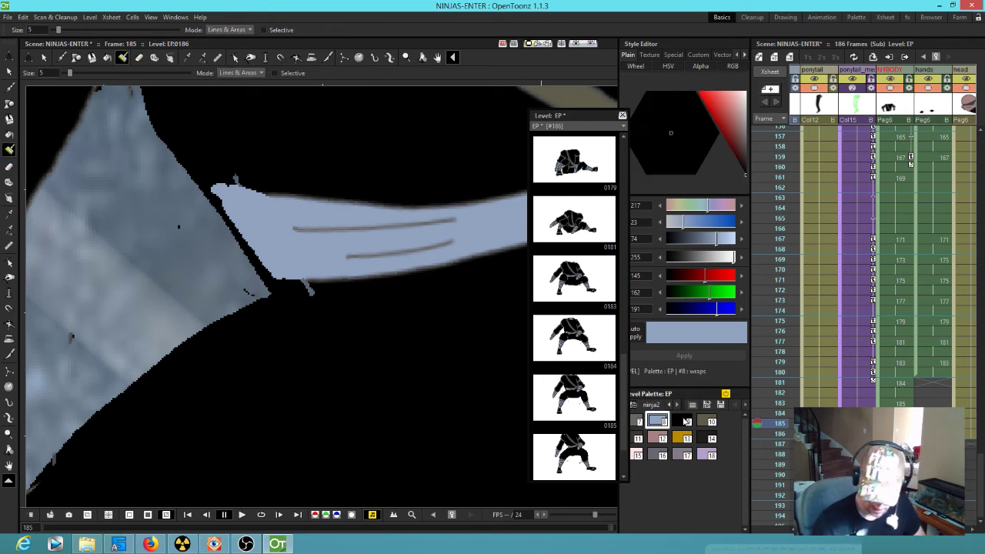
{"action": "left_click", "coordinate": [684, 422]}
{"action": "left_click", "coordinate": [306, 286]}
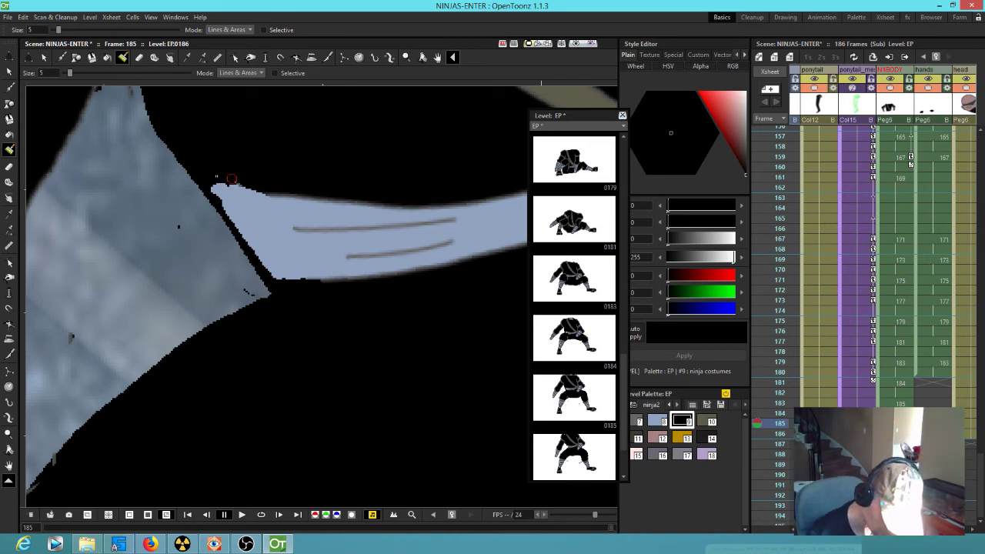
{"action": "left_click_drag", "start_coordinate": [220, 182], "coordinate": [261, 187]}
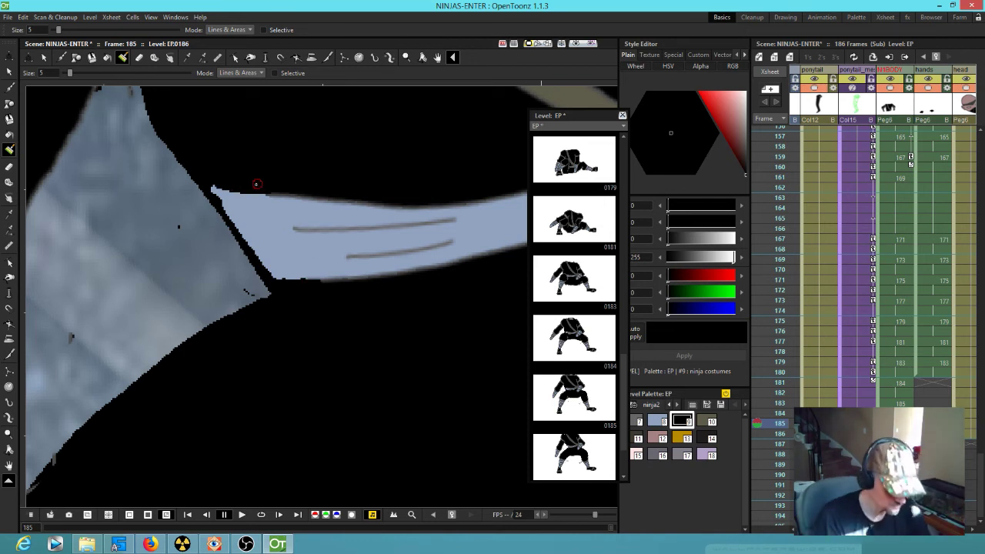
{"action": "scroll", "coordinate": [256, 184], "scroll_direction": "down", "scroll_amount": 8}
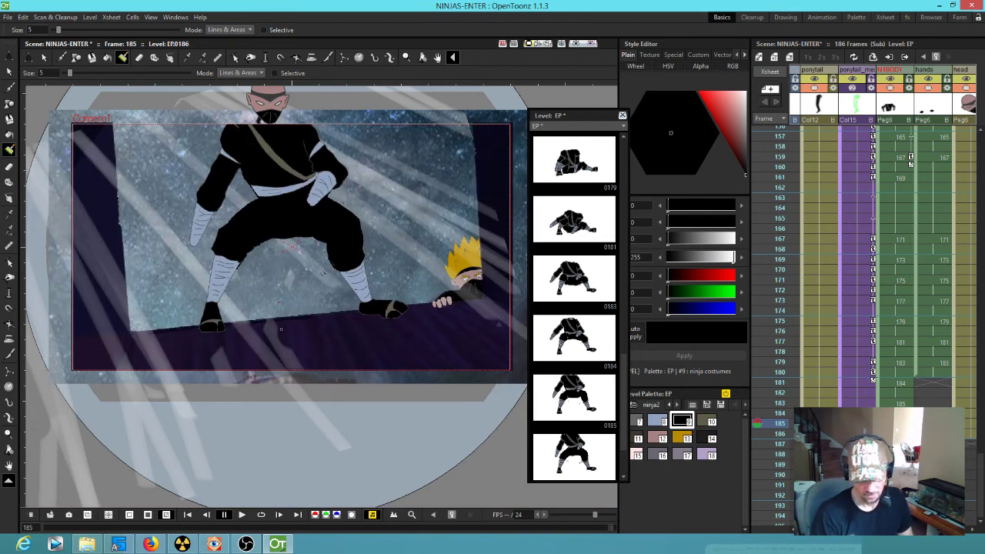
Step: Select body drawing 184 at frame 181 and pick the ninja costumes black from the ninja's torso
{"action": "left_click_drag", "start_coordinate": [781, 429], "coordinate": [769, 393]}
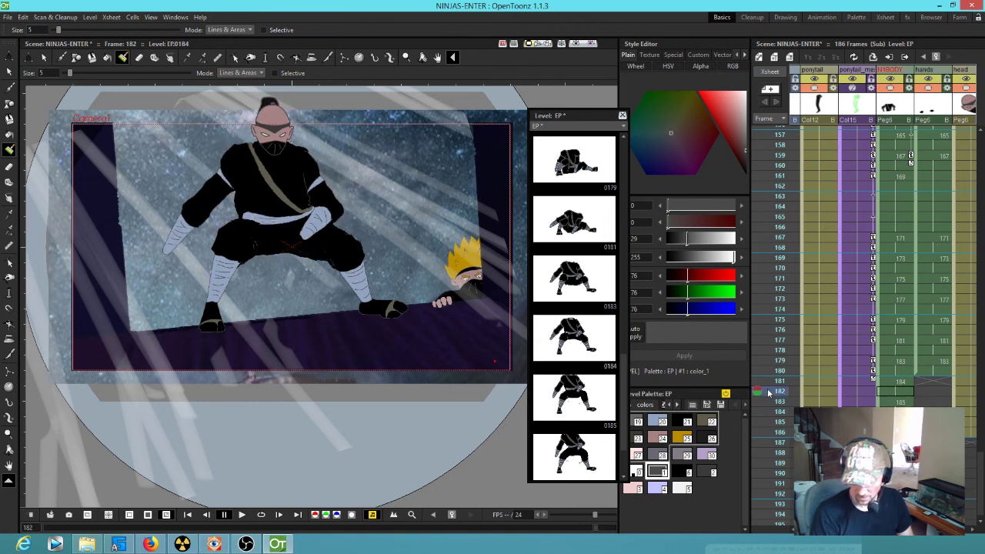
{"action": "left_click", "coordinate": [899, 382]}
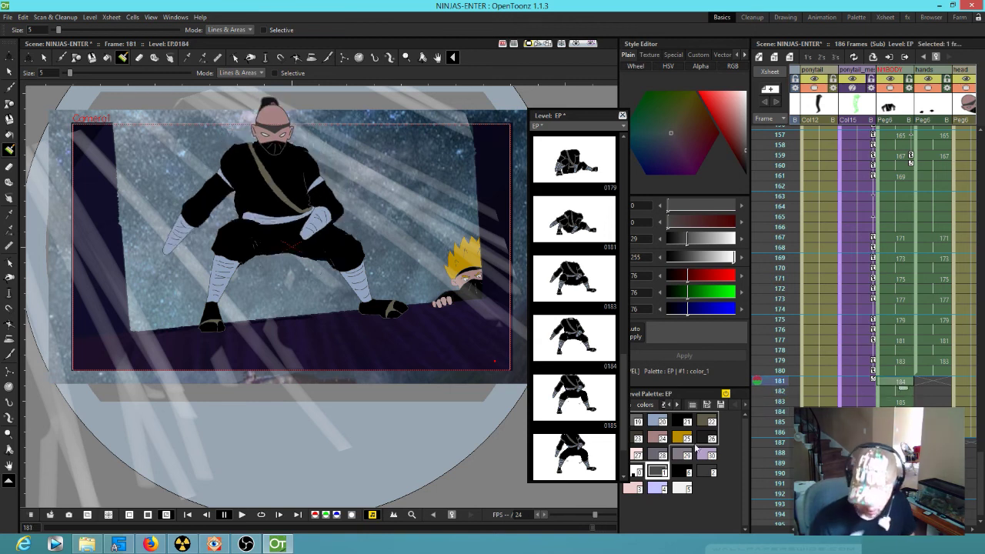
{"action": "left_click", "coordinate": [682, 422]}
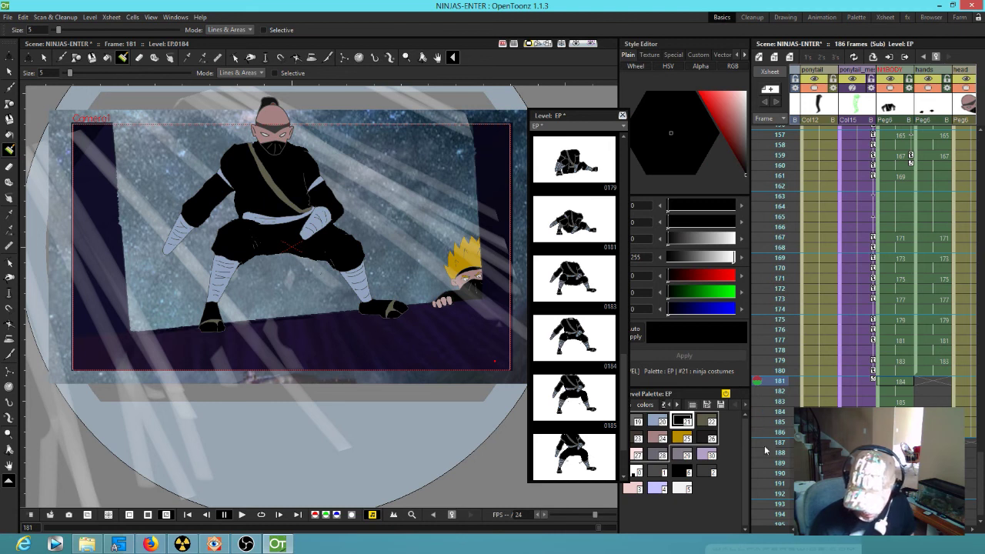
{"action": "left_click", "coordinate": [904, 385]}
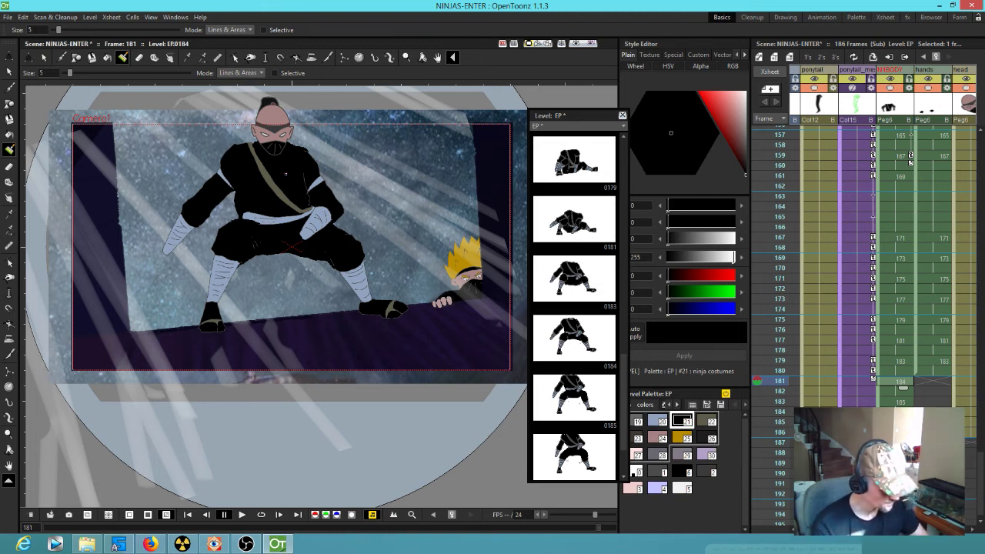
{"action": "key", "text": "f"}
{"action": "left_click", "coordinate": [291, 170]}
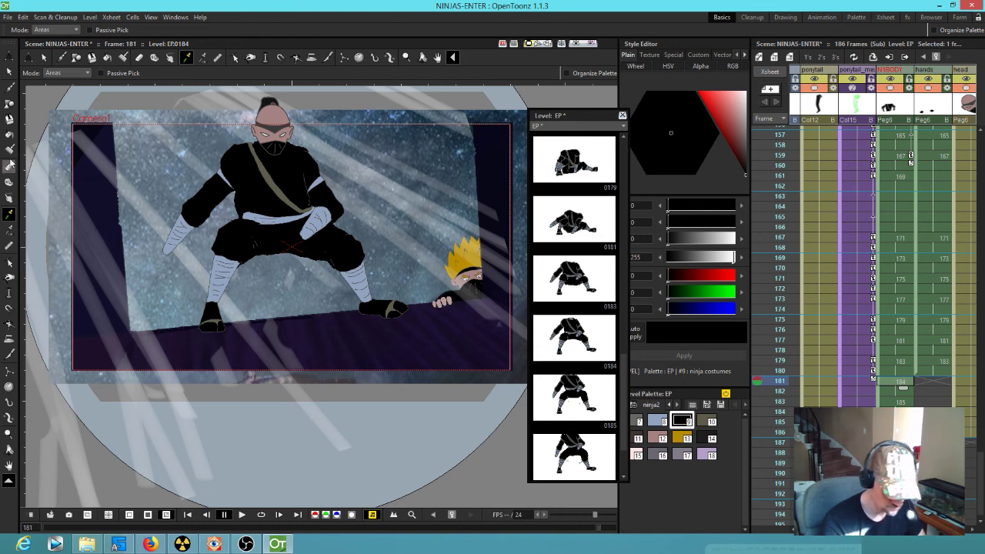
Step: Assign the shortcut P to the Paint Brush Tool, reassigning it from Play, and save the scene with all its levels
{"action": "left_click", "coordinate": [25, 17]}
{"action": "mouse_move", "coordinate": [8, 17]}
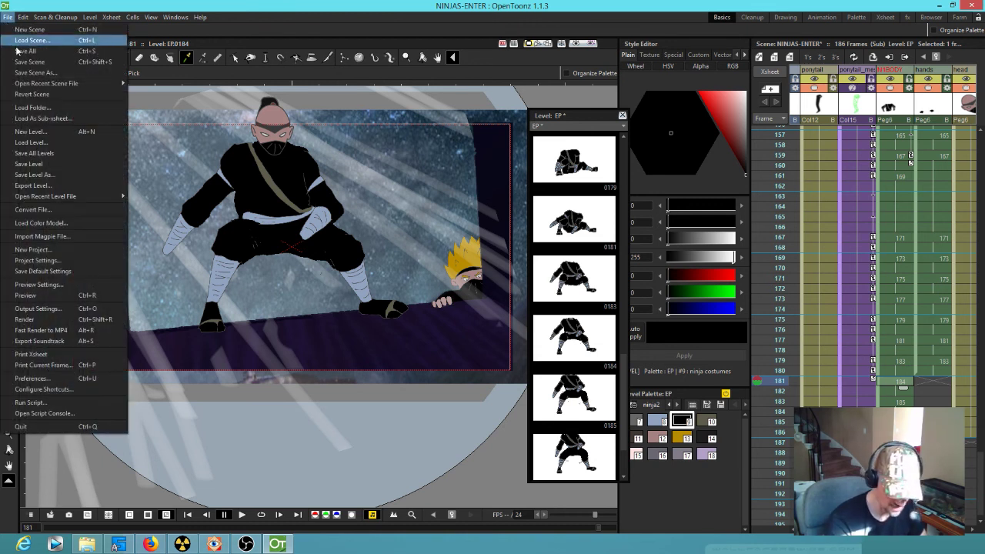
{"action": "left_click", "coordinate": [73, 389]}
{"action": "left_click", "coordinate": [431, 129]}
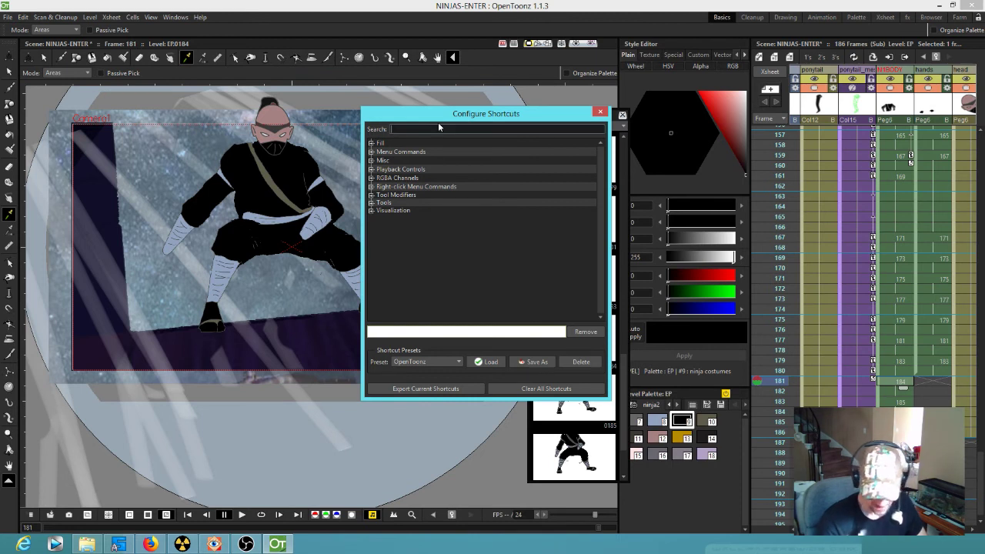
{"action": "type", "text": "paint"}
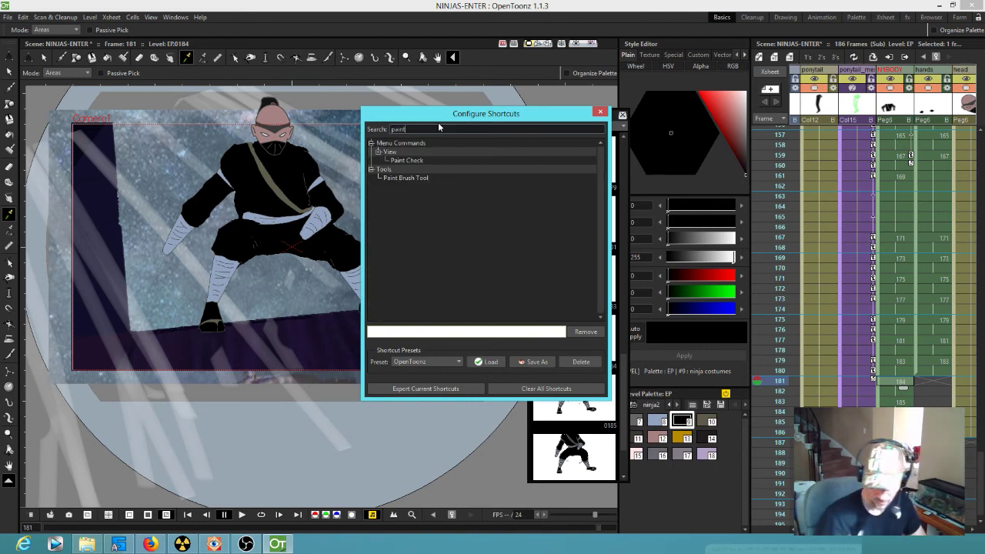
{"action": "left_click", "coordinate": [421, 178]}
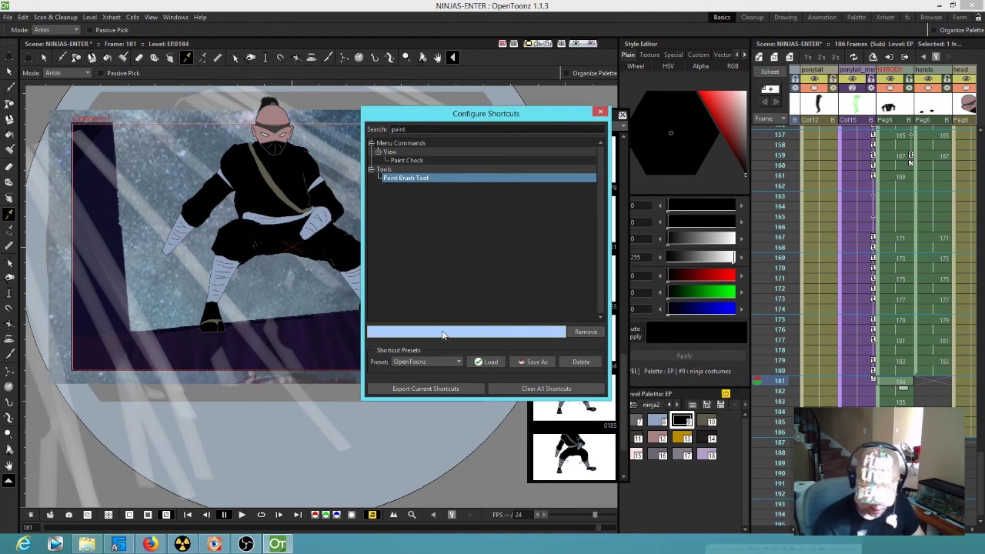
{"action": "key", "text": "p"}
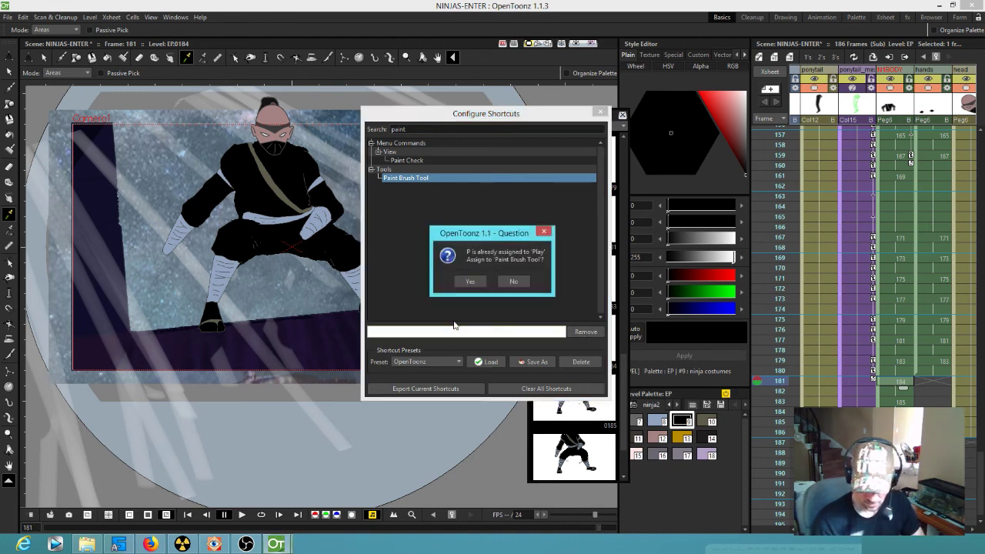
{"action": "left_click", "coordinate": [473, 281]}
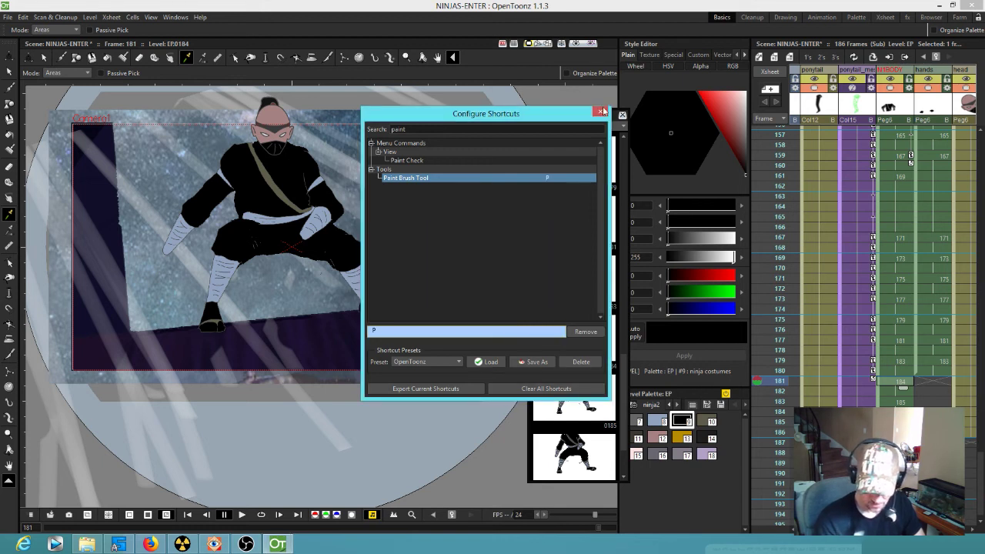
{"action": "left_click", "coordinate": [602, 113]}
{"action": "left_click", "coordinate": [7, 17]}
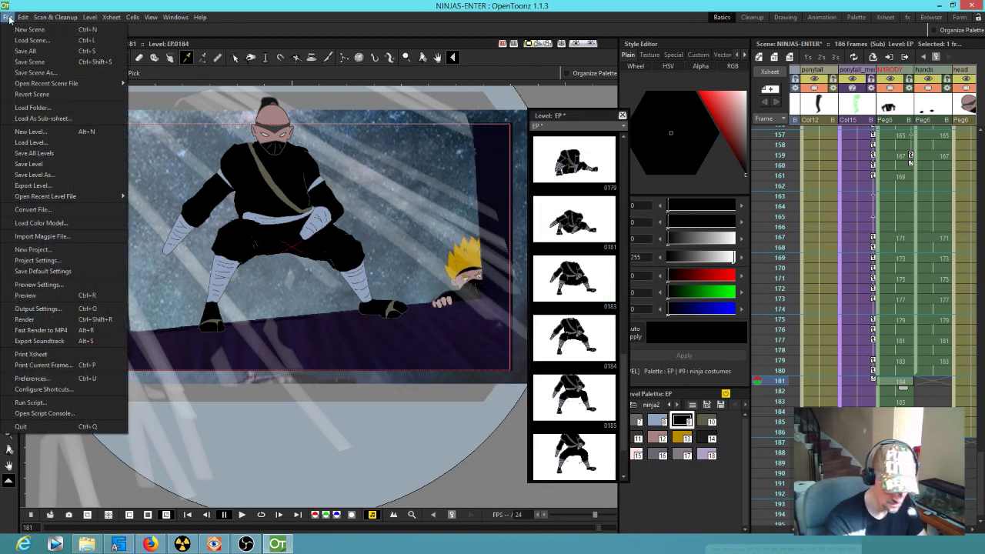
{"action": "left_click", "coordinate": [17, 51]}
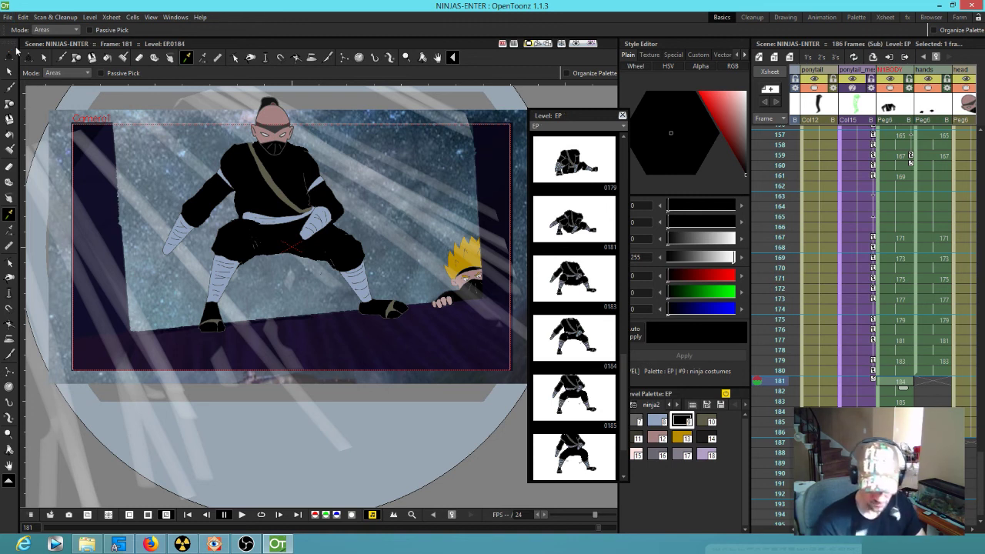
Step: Touch up the inner edge of the left thigh in frame 181 with black paint, and set the brush size to 15
{"action": "key", "text": "p"}
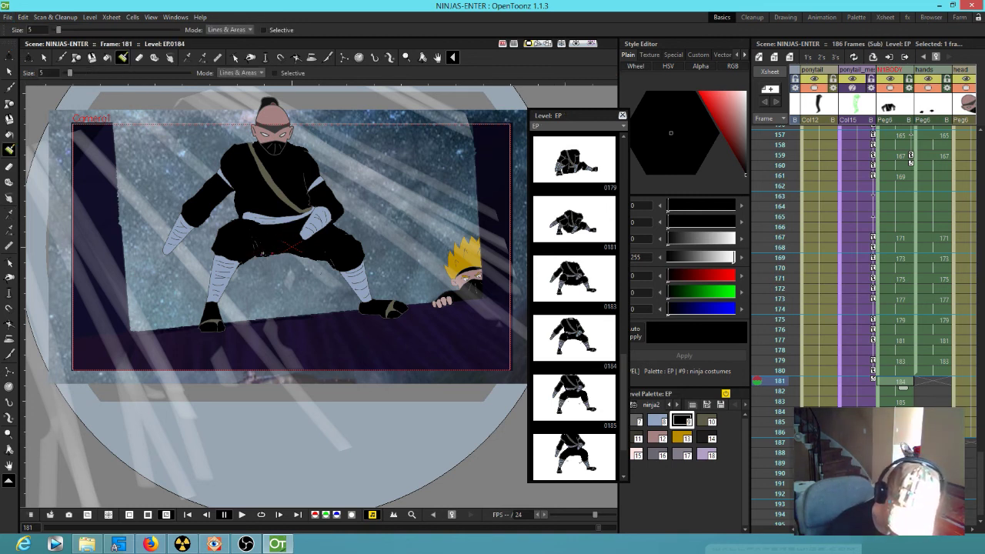
{"action": "left_click", "coordinate": [254, 247]}
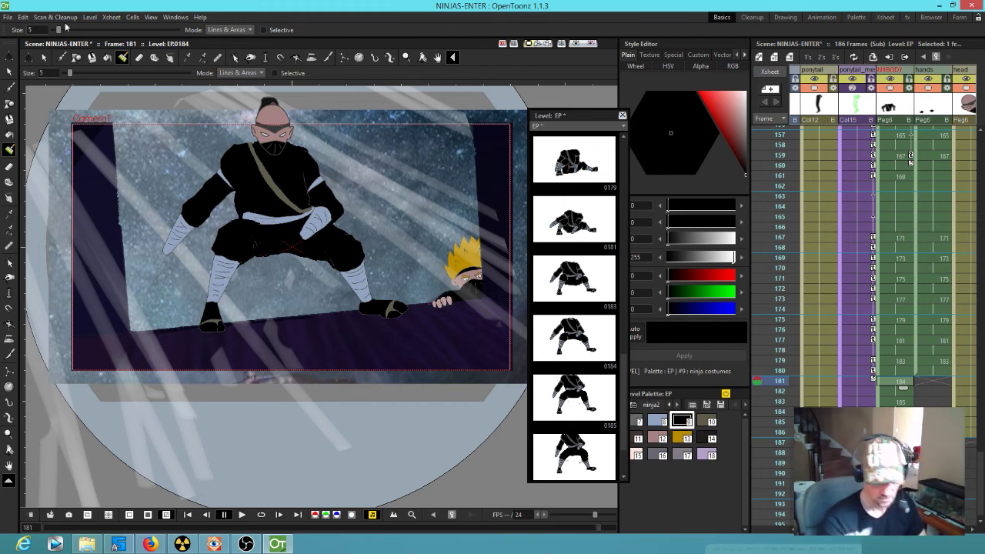
{"action": "left_click_drag", "start_coordinate": [59, 31], "coordinate": [71, 31]}
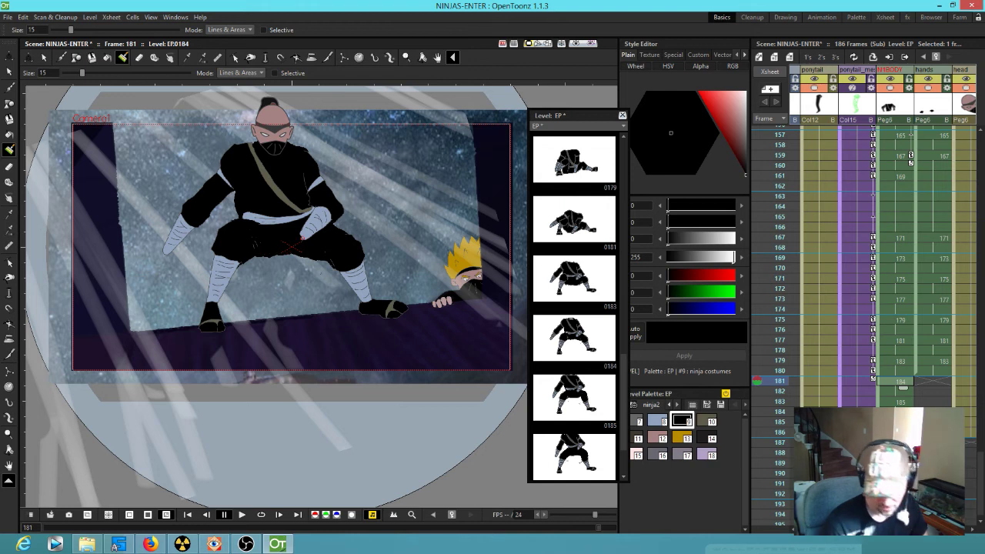
Step: Compare the ninja body and hand poses across frames 177 to 181
{"action": "key", "text": "Up"}
{"action": "key", "text": "Up"}
{"action": "key", "text": "Down"}
{"action": "key", "text": "Down"}
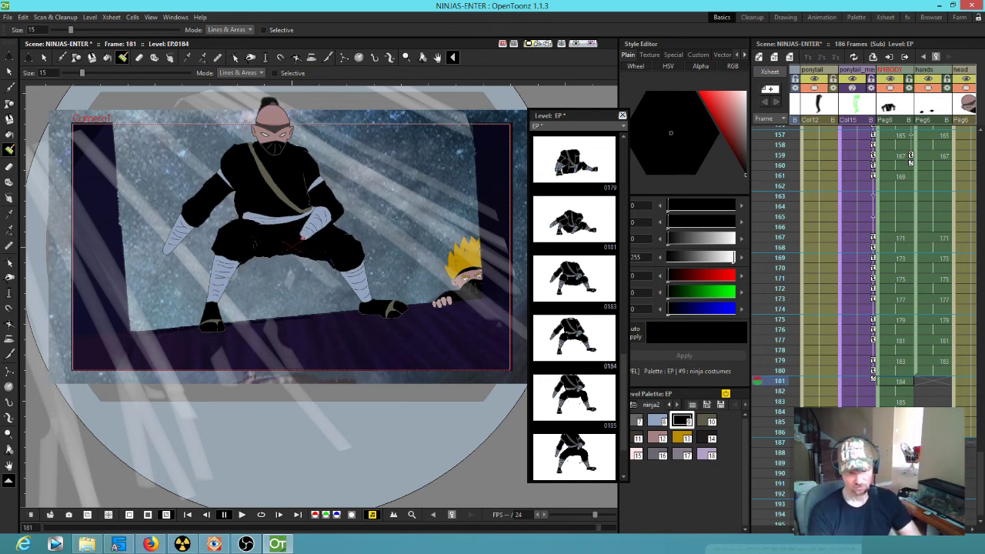
{"action": "key", "text": "Up"}
{"action": "key", "text": "Up"}
{"action": "key", "text": "Up"}
{"action": "key", "text": "Up"}
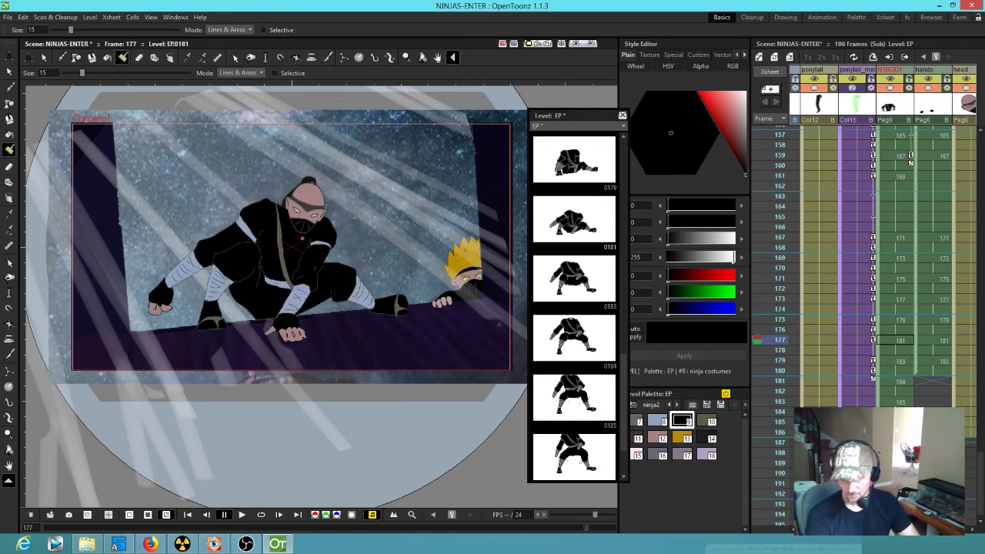
{"action": "key", "text": "Down"}
{"action": "key", "text": "Down"}
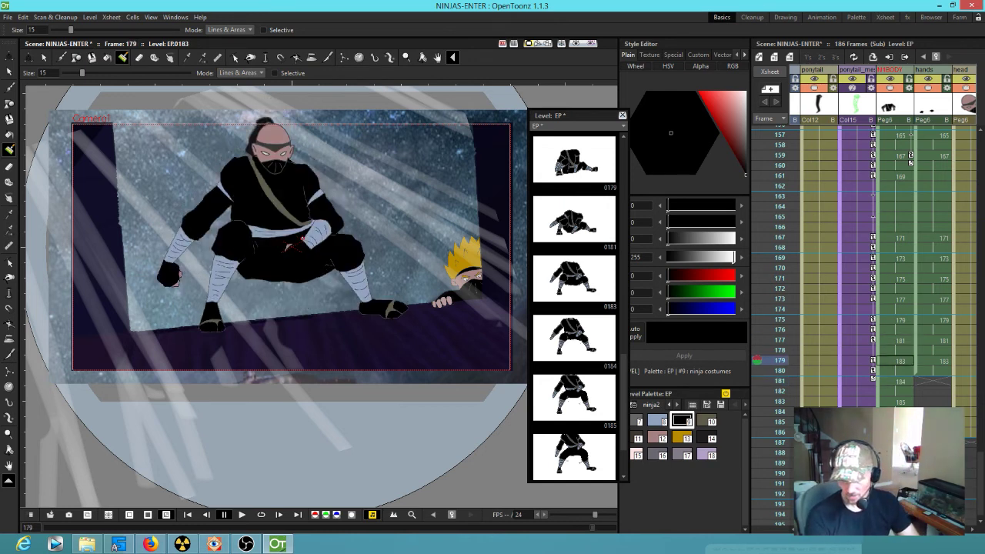
Step: Extend the hands drawing held at frames 179 and 180 into the following frames, and view drawing 183 of level EQ
{"action": "left_click", "coordinate": [943, 362]}
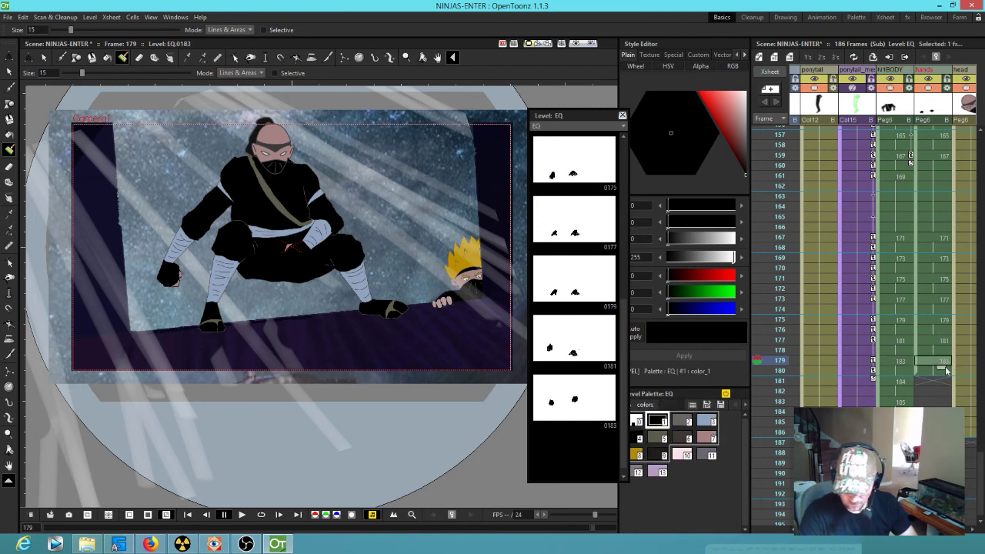
{"action": "left_click", "coordinate": [948, 370]}
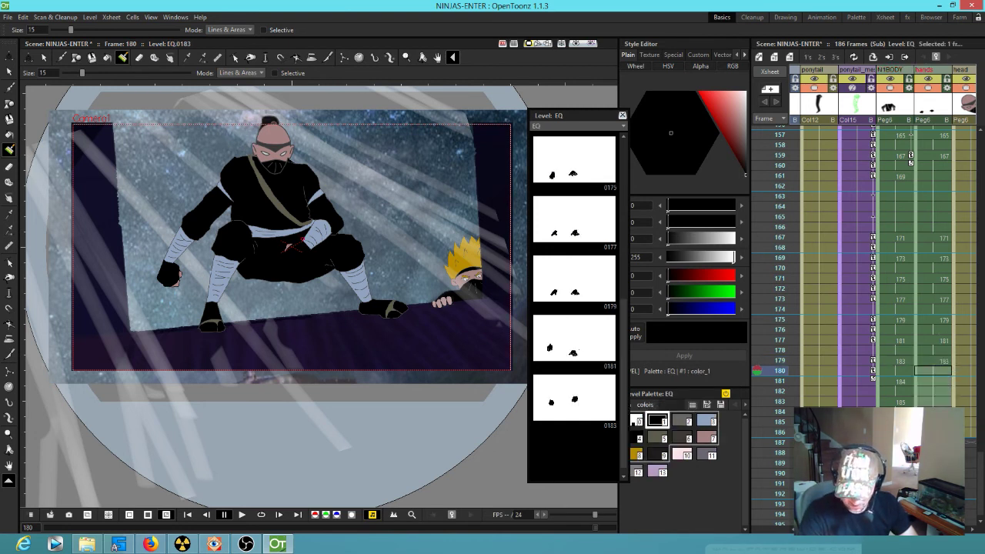
{"action": "left_click", "coordinate": [942, 362]}
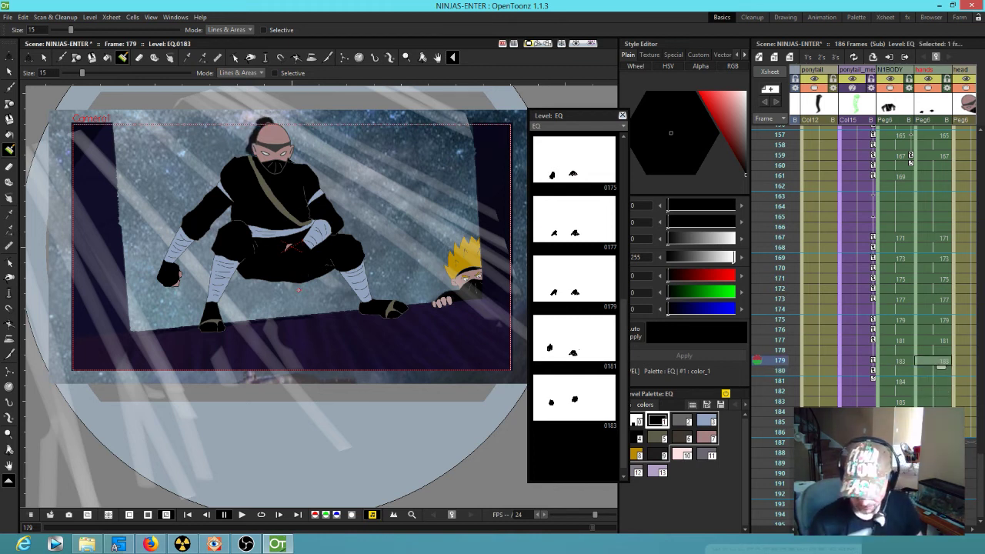
{"action": "left_click", "coordinate": [575, 404]}
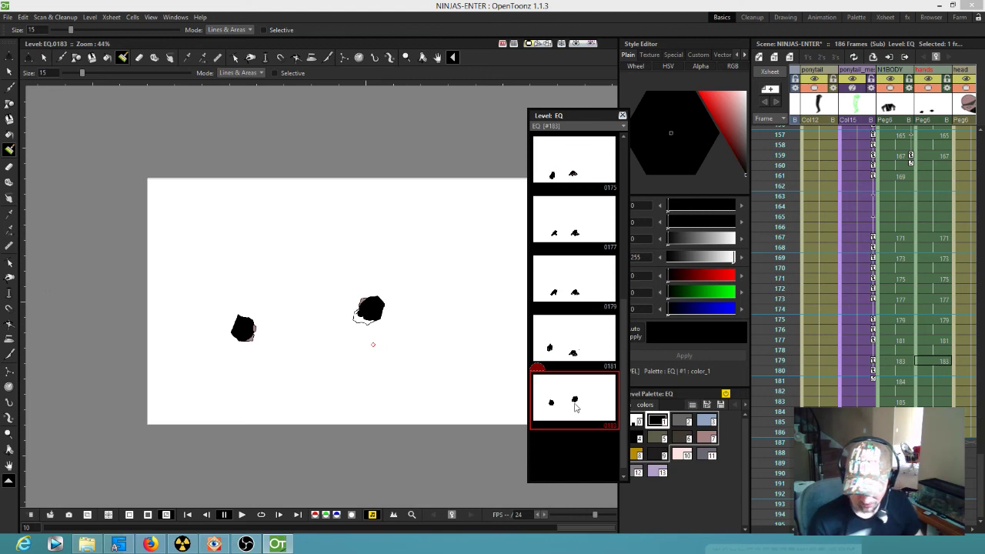
Step: Clear the six hands cells from frame 181 to 186 and reselect the hands drawing at frame 179
{"action": "left_click", "coordinate": [938, 382]}
{"action": "left_click_drag", "start_coordinate": [939, 383], "coordinate": [938, 432]}
{"action": "key", "text": "Delete"}
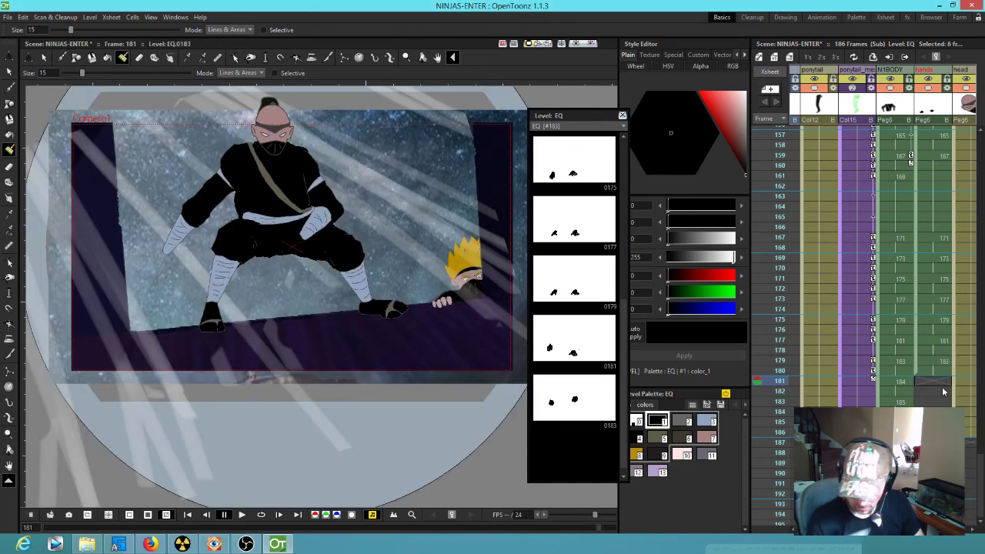
{"action": "left_click", "coordinate": [938, 361]}
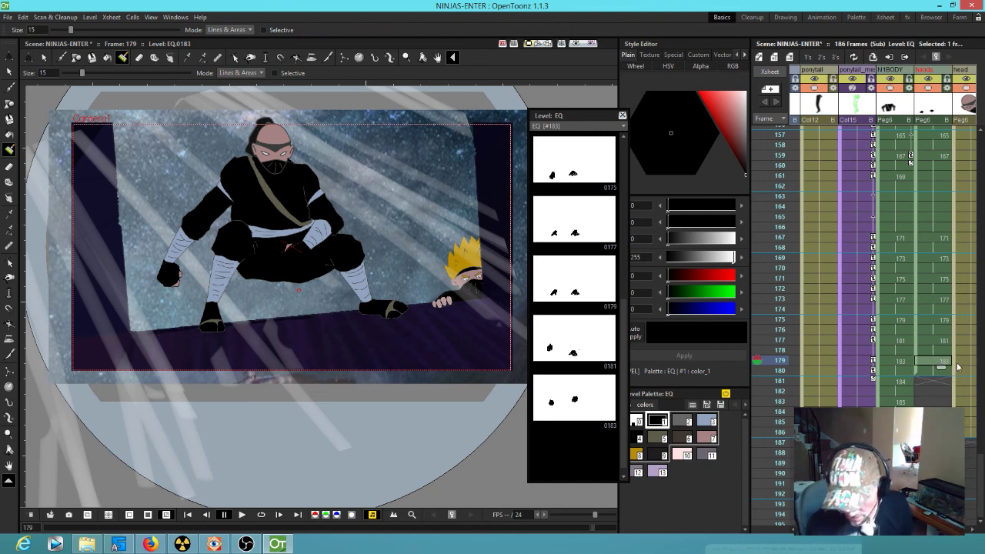
Step: Duplicate hands drawing 183 as 184 in level EQ and expose it at frame 181 of the hands column
{"action": "left_click", "coordinate": [588, 399]}
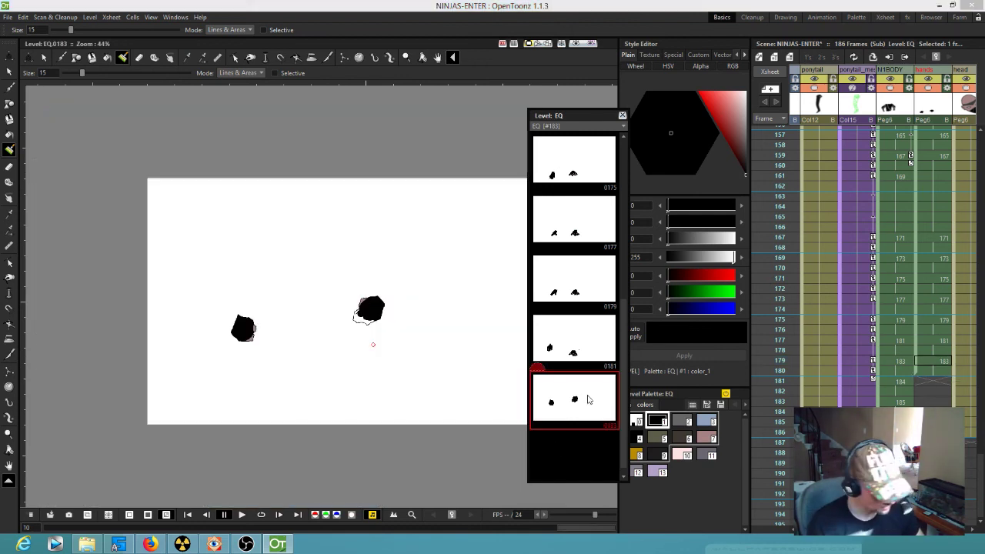
{"action": "key", "text": "d"}
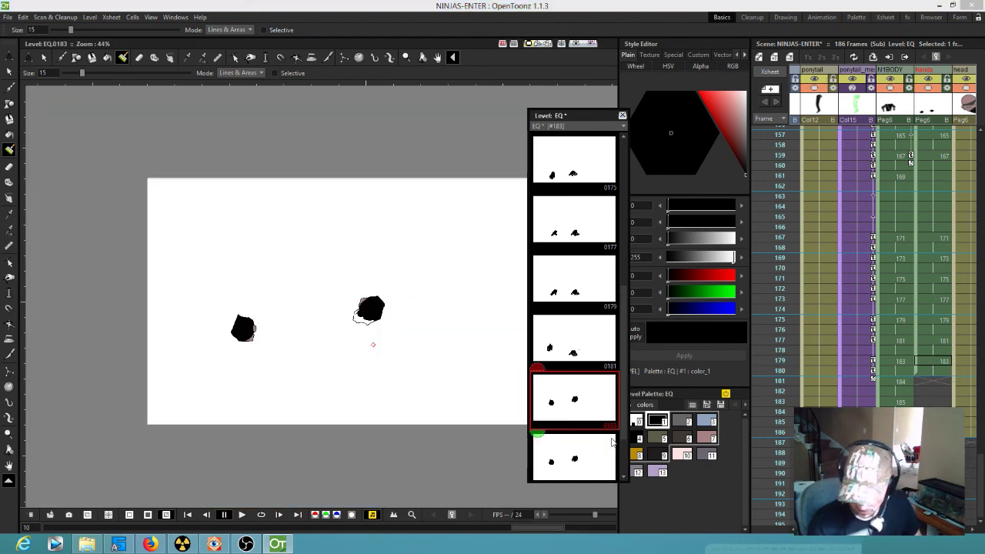
{"action": "left_click", "coordinate": [564, 461]}
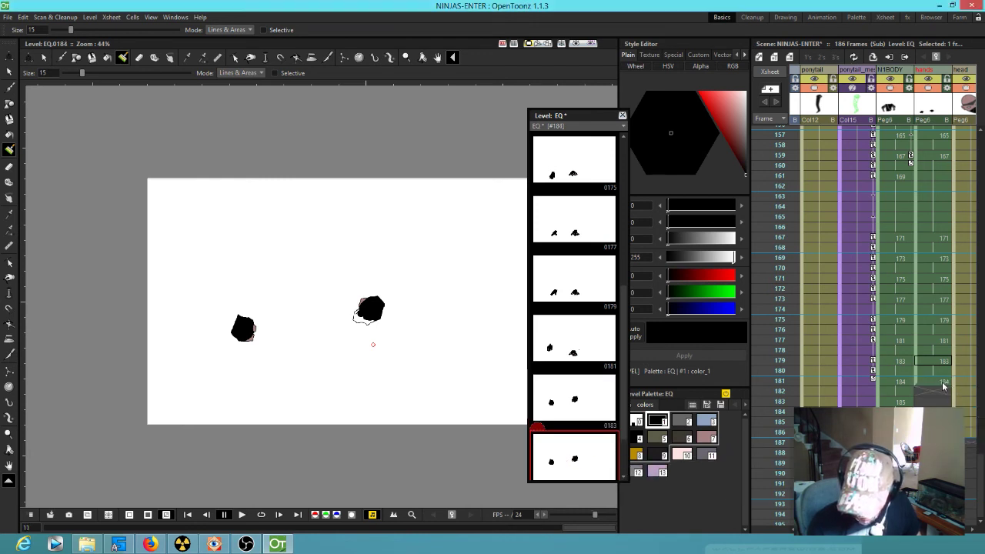
{"action": "left_click", "coordinate": [943, 382]}
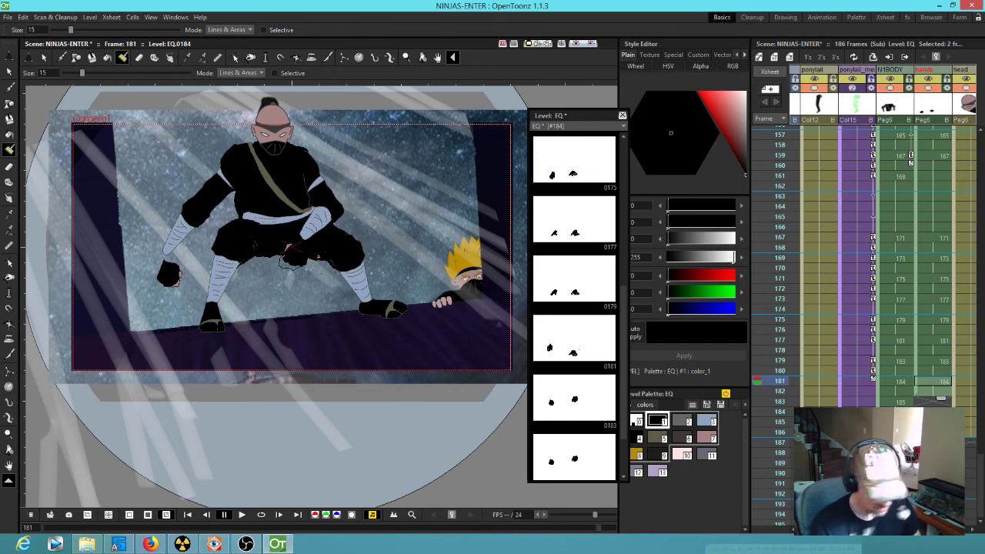
Step: In drawing 184, raise the hand at the waist about 23.6 mm and the lowered hand about 26.8 mm to meet their wrists
{"action": "key", "text": "s"}
{"action": "mouse_move", "coordinate": [311, 242]}
{"action": "left_mouse_down"}
{"action": "mouse_move", "coordinate": [316, 265]}
{"action": "mouse_move", "coordinate": [311, 225]}
{"action": "left_mouse_up"}
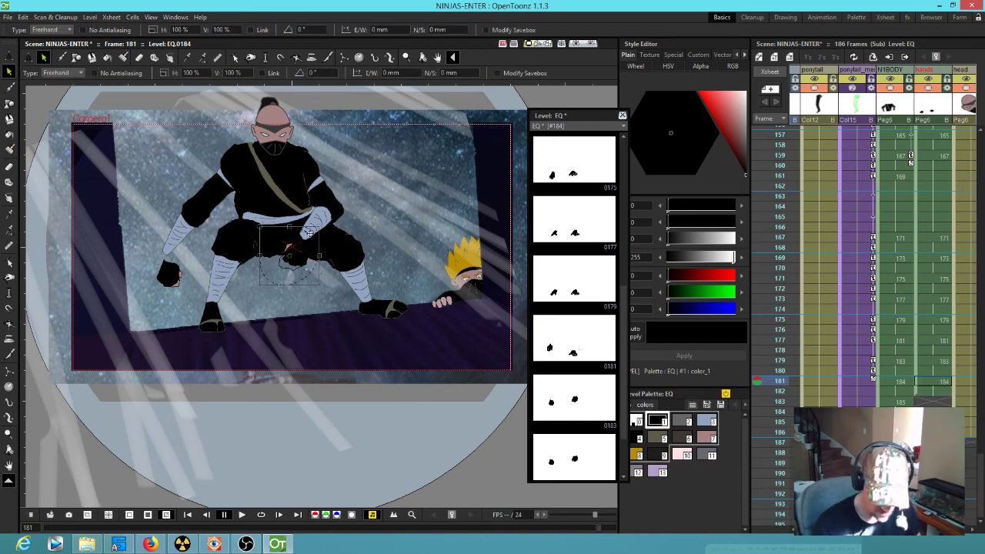
{"action": "left_click_drag", "start_coordinate": [300, 260], "coordinate": [299, 249]}
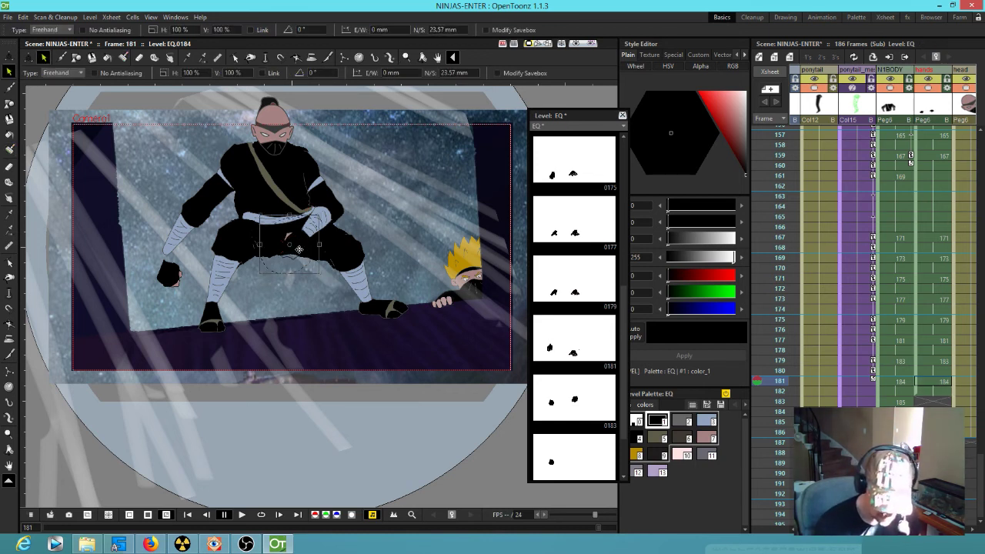
{"action": "left_click", "coordinate": [167, 247]}
{"action": "mouse_move", "coordinate": [174, 248]}
{"action": "left_mouse_down"}
{"action": "mouse_move", "coordinate": [187, 300]}
{"action": "mouse_move", "coordinate": [172, 258]}
{"action": "left_mouse_up"}
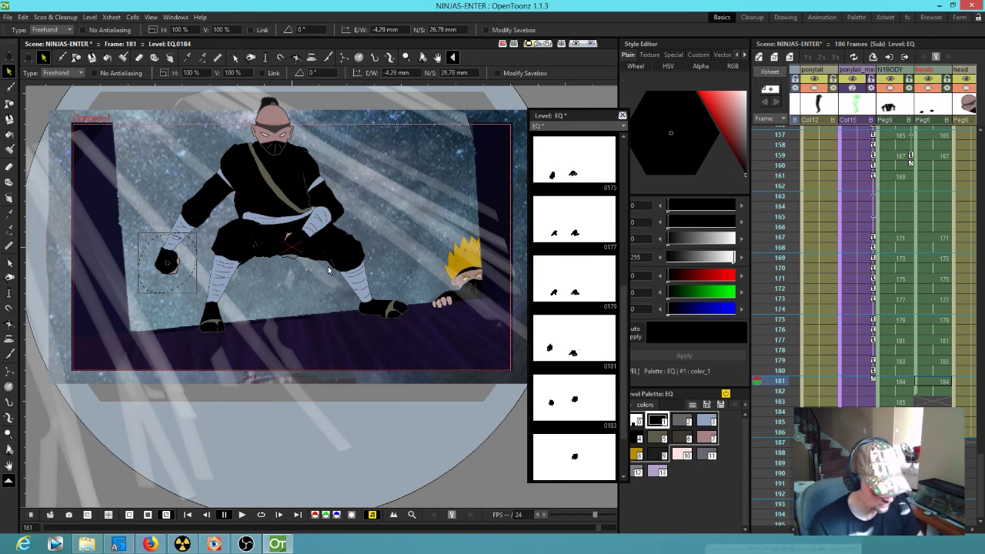
Step: Compare frames 180 and 181, and paint the outlined part of the waist hand black in drawing 184
{"action": "scroll", "coordinate": [346, 256], "scroll_direction": "up", "scroll_amount": 3}
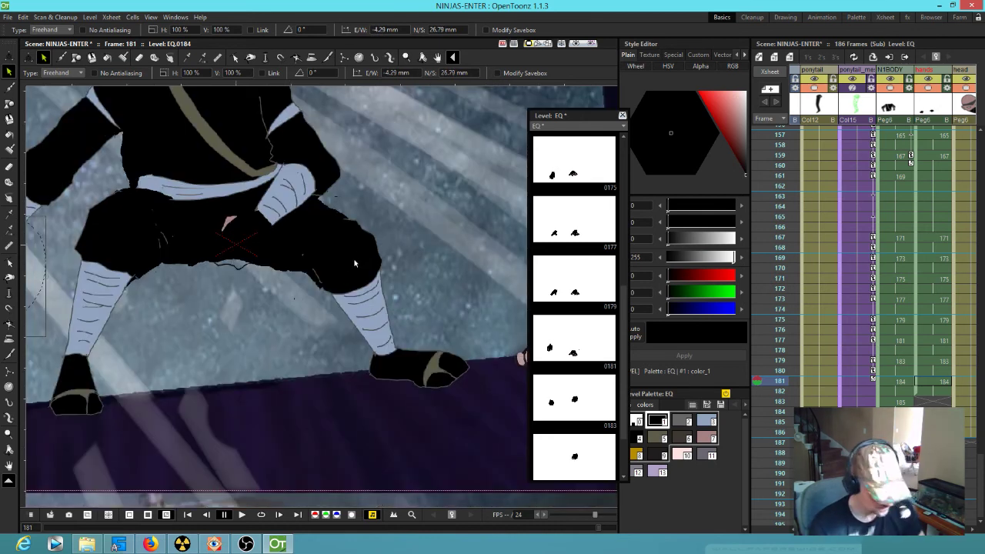
{"action": "key", "text": "comma"}
{"action": "key", "text": "period"}
{"action": "key", "text": "comma"}
{"action": "key", "text": "period"}
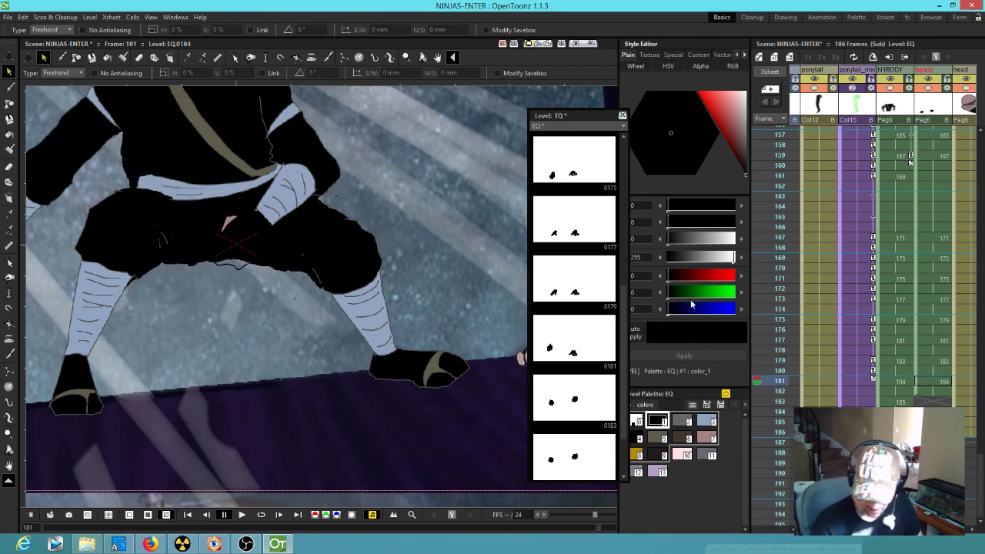
{"action": "key", "text": "j"}
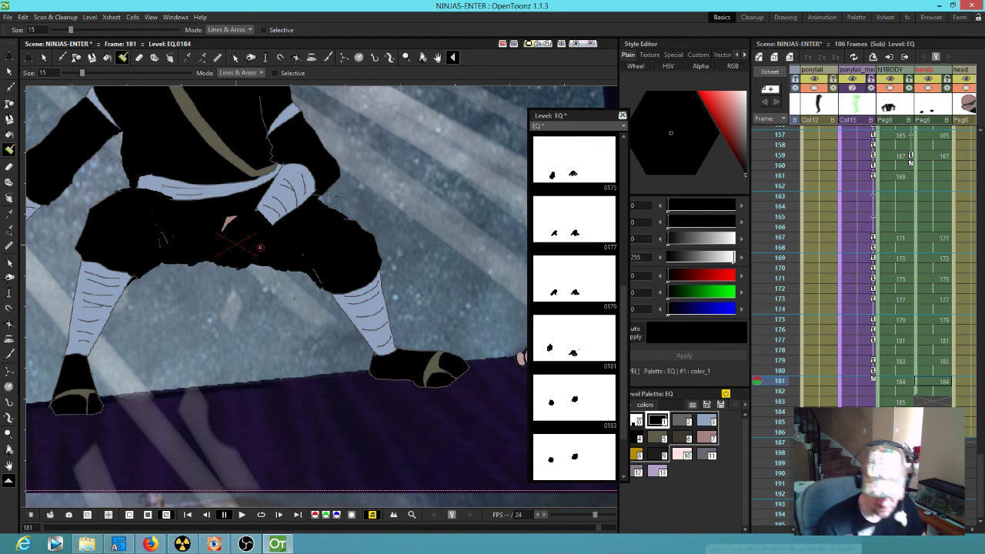
Step: Duplicate hands drawing 184 as 185 in level EQ and expose it at frame 183 of the hands column
{"action": "left_click", "coordinate": [933, 383]}
{"action": "left_click_drag", "start_coordinate": [626, 403], "coordinate": [626, 464]}
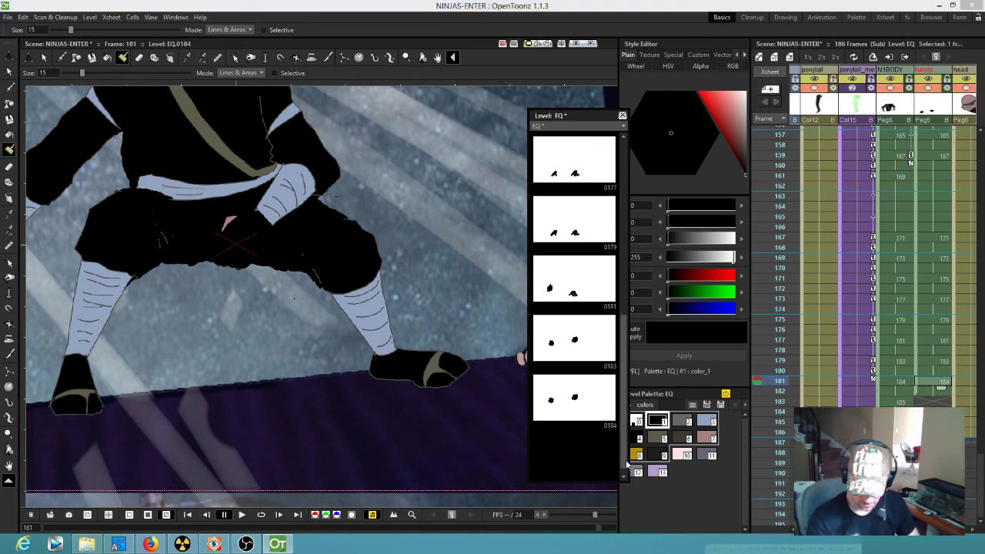
{"action": "left_click", "coordinate": [581, 398]}
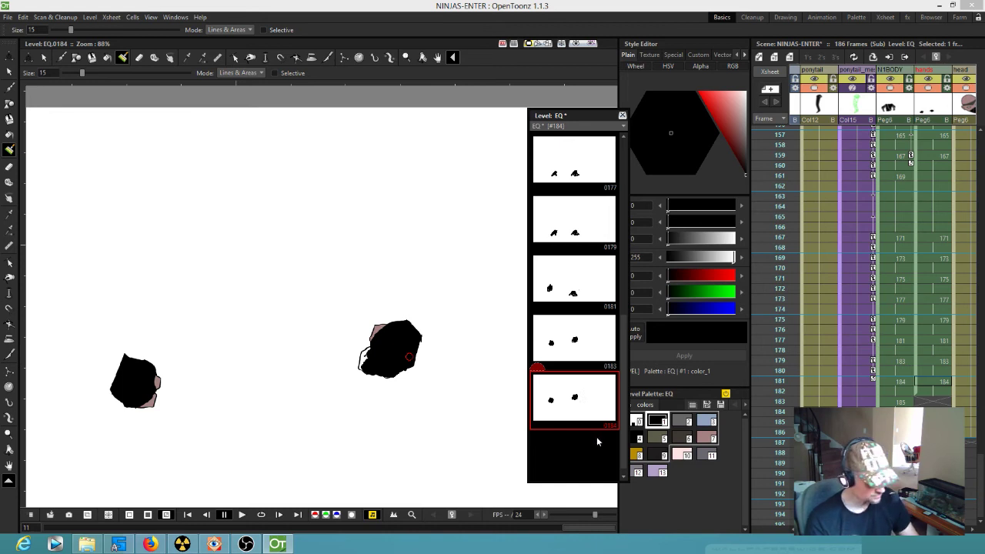
{"action": "key", "text": "d"}
{"action": "left_click", "coordinate": [586, 462]}
{"action": "left_click_drag", "start_coordinate": [562, 462], "coordinate": [932, 402]}
{"action": "left_click", "coordinate": [933, 401]}
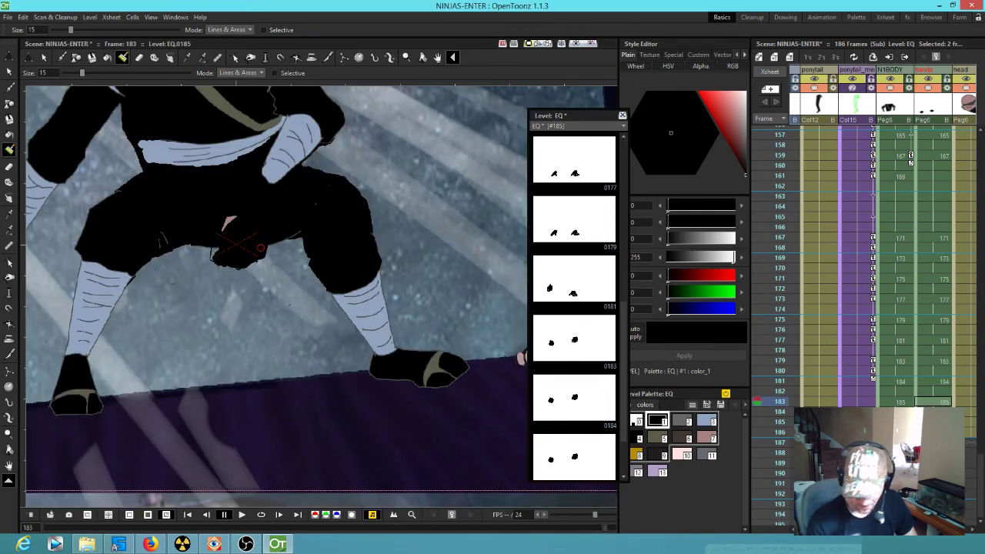
Step: Lasso the waist hand in drawing 185, move it up about 53.6 mm to the wrist and rotate it about -7.17°
{"action": "left_click_drag", "start_coordinate": [367, 227], "coordinate": [384, 298]}
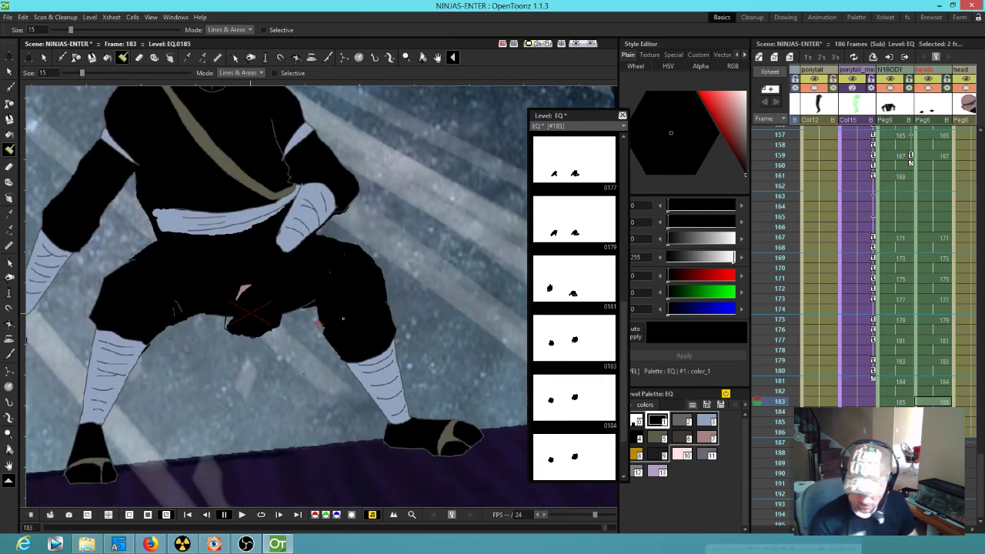
{"action": "key", "text": "s"}
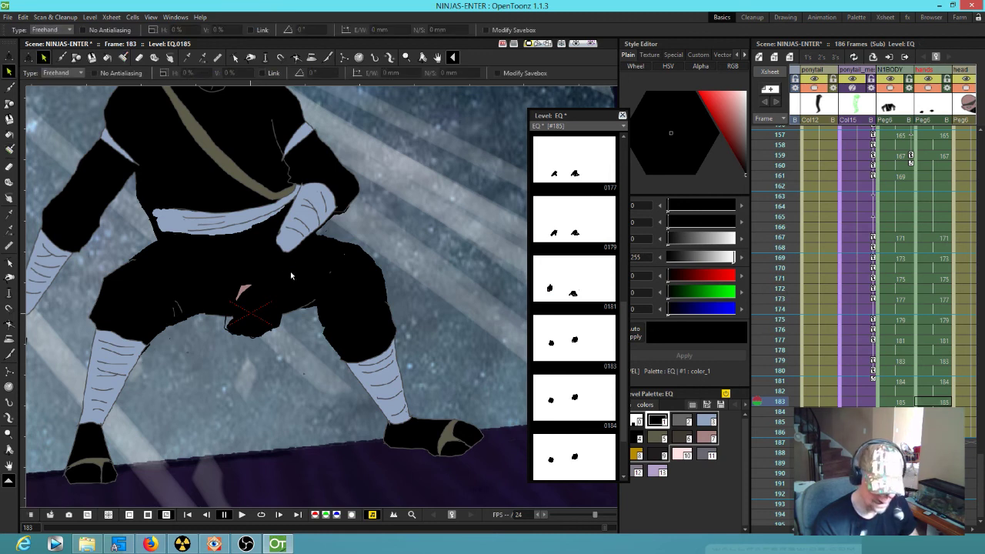
{"action": "mouse_move", "coordinate": [290, 267]}
{"action": "left_mouse_down"}
{"action": "mouse_move", "coordinate": [302, 326]}
{"action": "mouse_move", "coordinate": [294, 269]}
{"action": "left_mouse_up"}
{"action": "left_click_drag", "start_coordinate": [264, 316], "coordinate": [270, 267]}
{"action": "left_click_drag", "start_coordinate": [313, 215], "coordinate": [319, 224]}
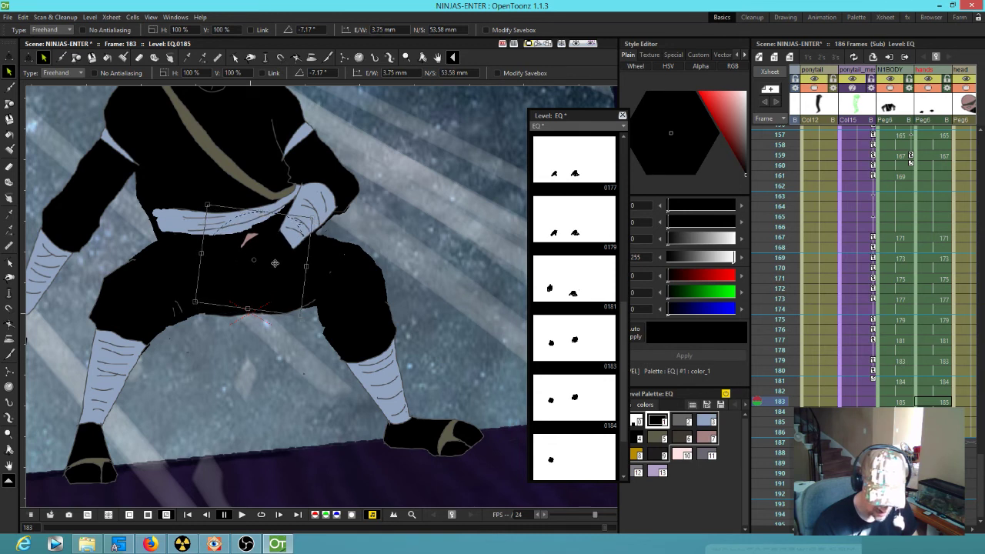
Step: Move the lowered hand in drawing 185 about 26 mm east and 15.5 mm north to join the wrapped forearm
{"action": "left_click", "coordinate": [153, 346]}
{"action": "left_click_drag", "start_coordinate": [152, 355], "coordinate": [369, 339]}
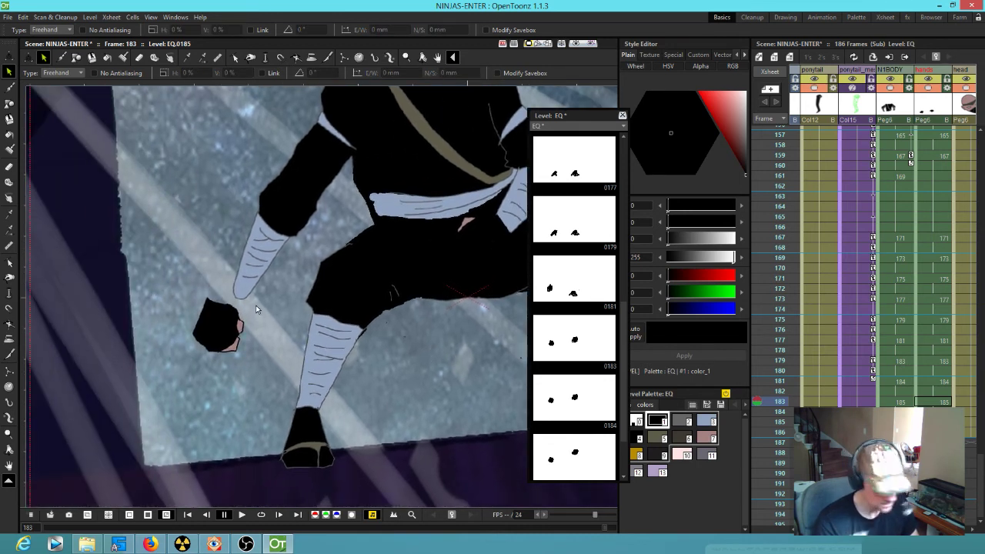
{"action": "mouse_move", "coordinate": [254, 297]}
{"action": "left_mouse_down"}
{"action": "mouse_move", "coordinate": [189, 381]}
{"action": "mouse_move", "coordinate": [261, 302]}
{"action": "left_mouse_up"}
{"action": "left_click_drag", "start_coordinate": [223, 329], "coordinate": [241, 316]}
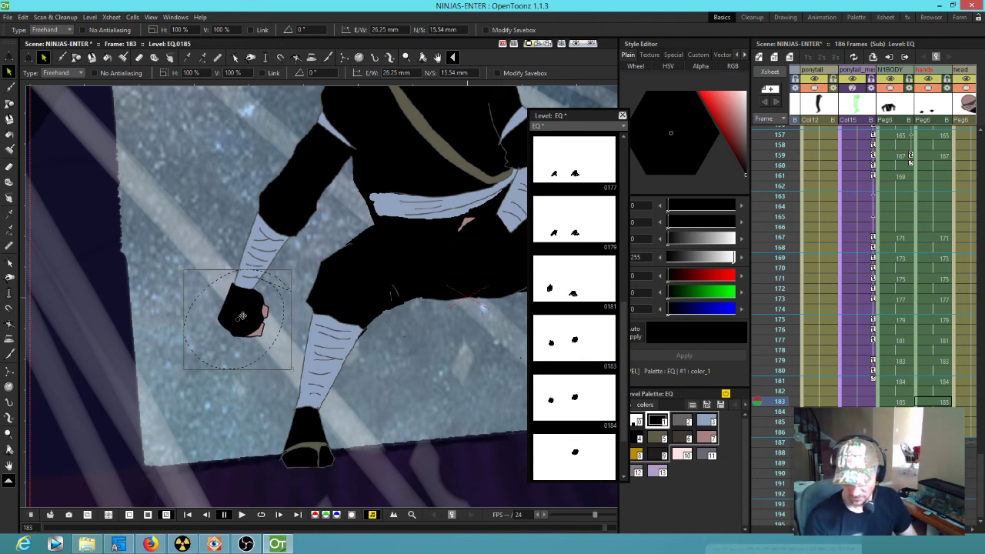
Step: Duplicate hands drawing 185 as 186 in level EQ and expose it at frame 185 of the hands column
{"action": "left_click", "coordinate": [938, 402]}
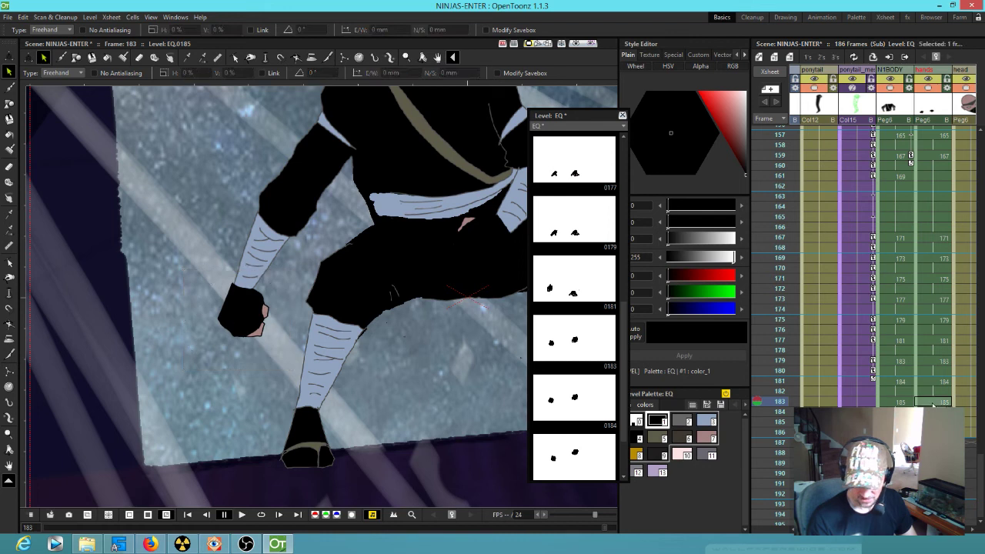
{"action": "left_click", "coordinate": [898, 422]}
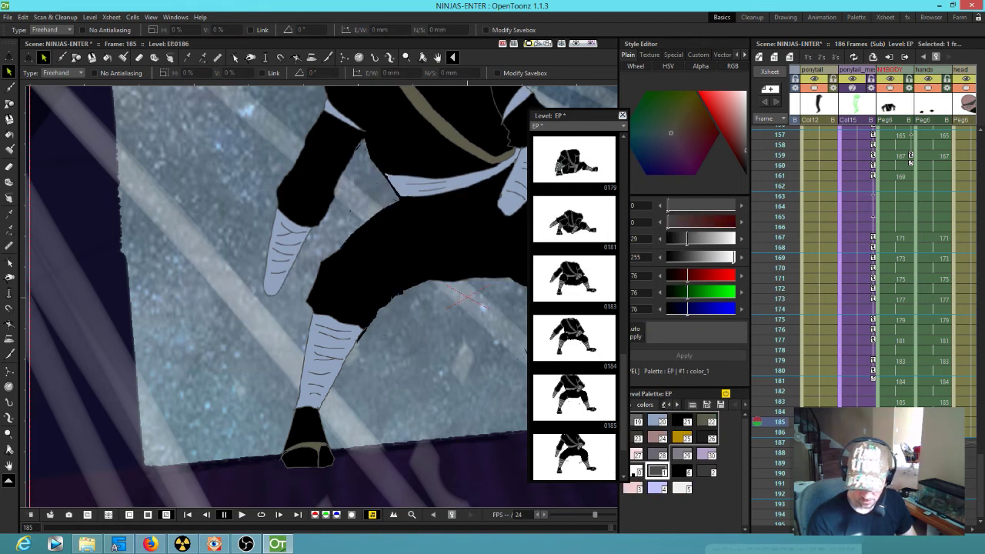
{"action": "left_click", "coordinate": [939, 403]}
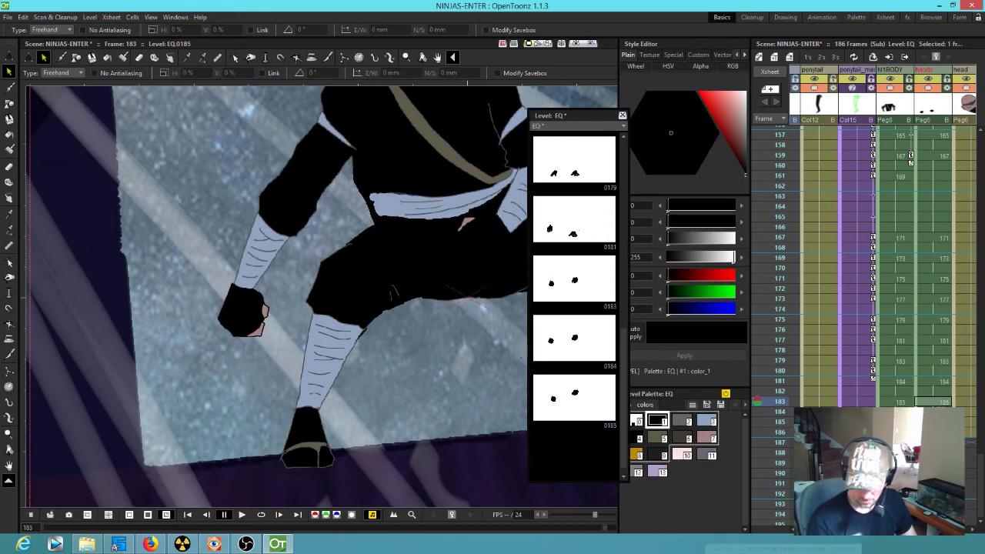
{"action": "left_click", "coordinate": [581, 401]}
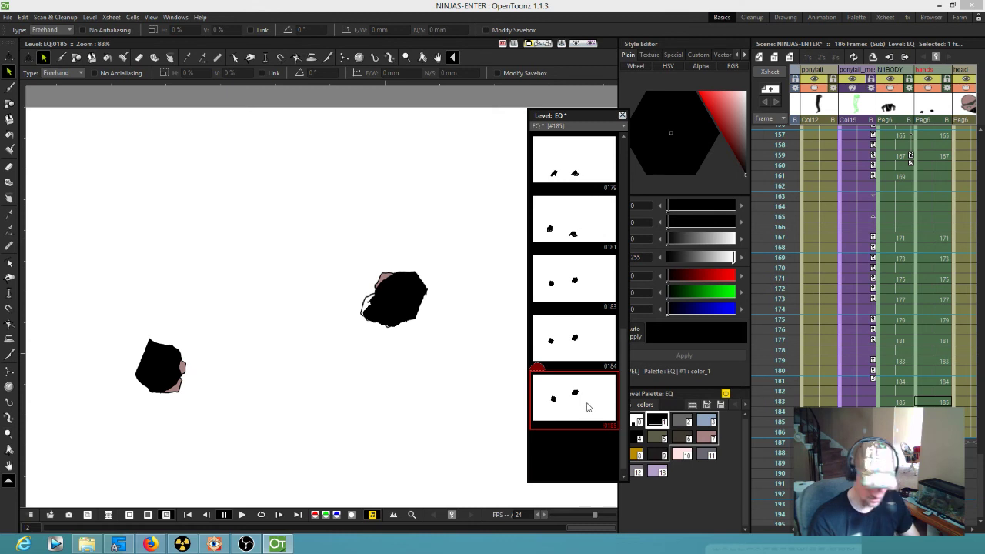
{"action": "left_click", "coordinate": [583, 454]}
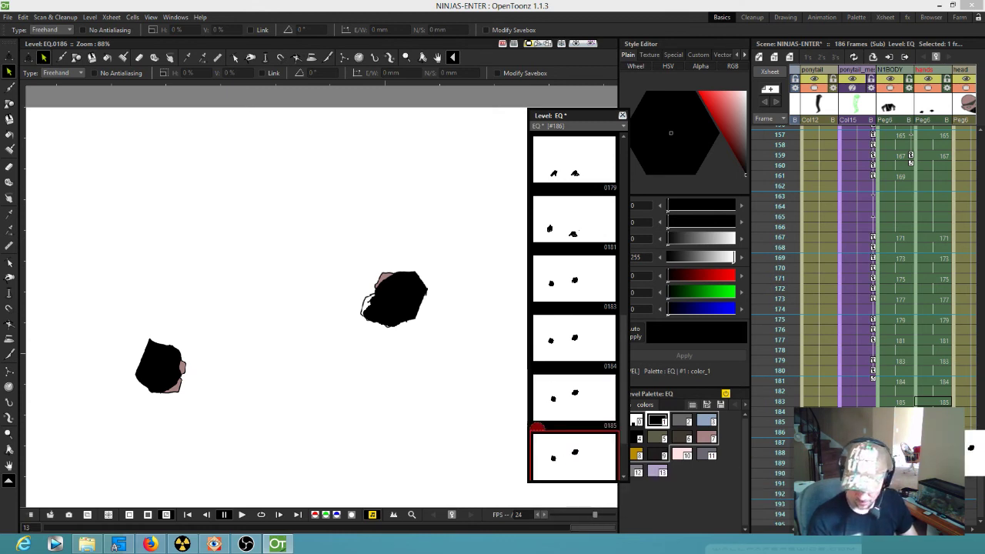
{"action": "left_click", "coordinate": [758, 422]}
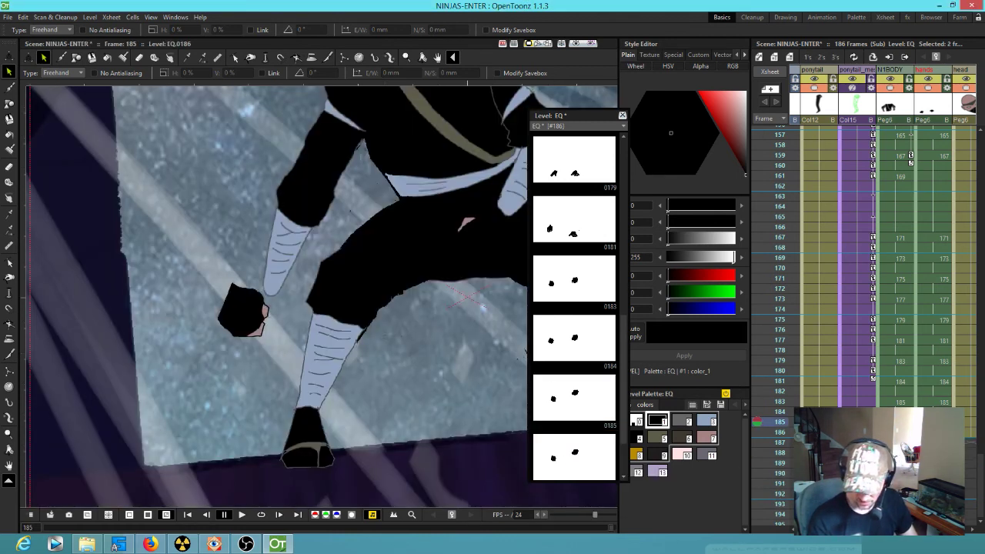
Step: Rotate the lowered hand in drawing 186 about 18.97° and move it about 31 mm east onto the forearm
{"action": "left_click", "coordinate": [259, 285]}
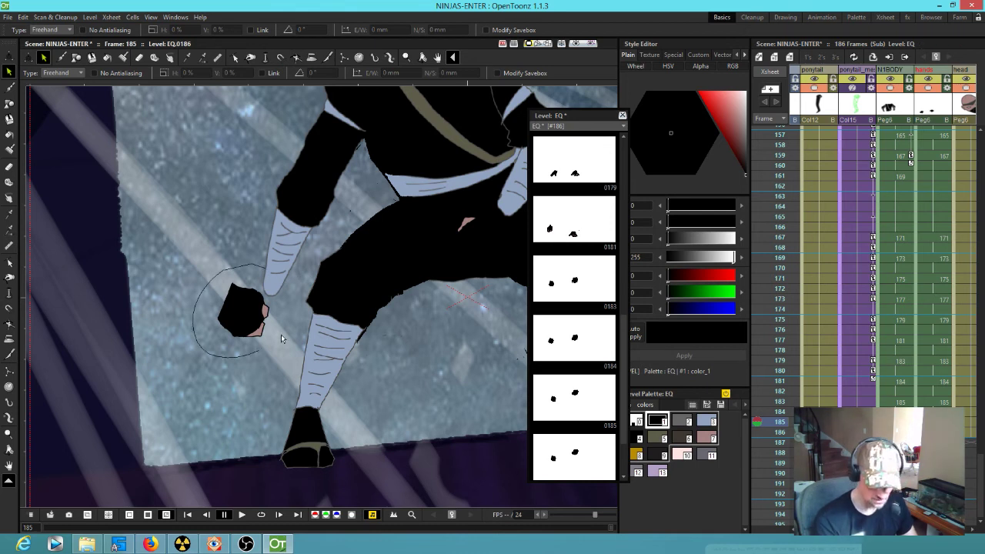
{"action": "left_click_drag", "start_coordinate": [308, 360], "coordinate": [319, 337]}
{"action": "left_click_drag", "start_coordinate": [260, 317], "coordinate": [296, 309]}
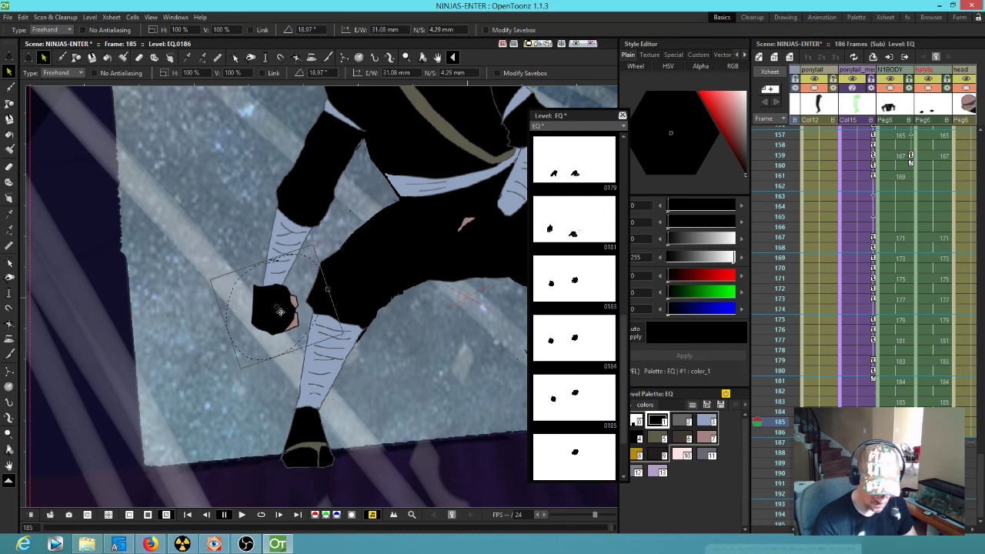
Step: Lasso the waist hand in drawing 186 and move it about 5.4 mm east and 20.9 mm north to the wrist
{"action": "left_click_drag", "start_coordinate": [478, 317], "coordinate": [308, 379]}
{"action": "left_click", "coordinate": [311, 248]}
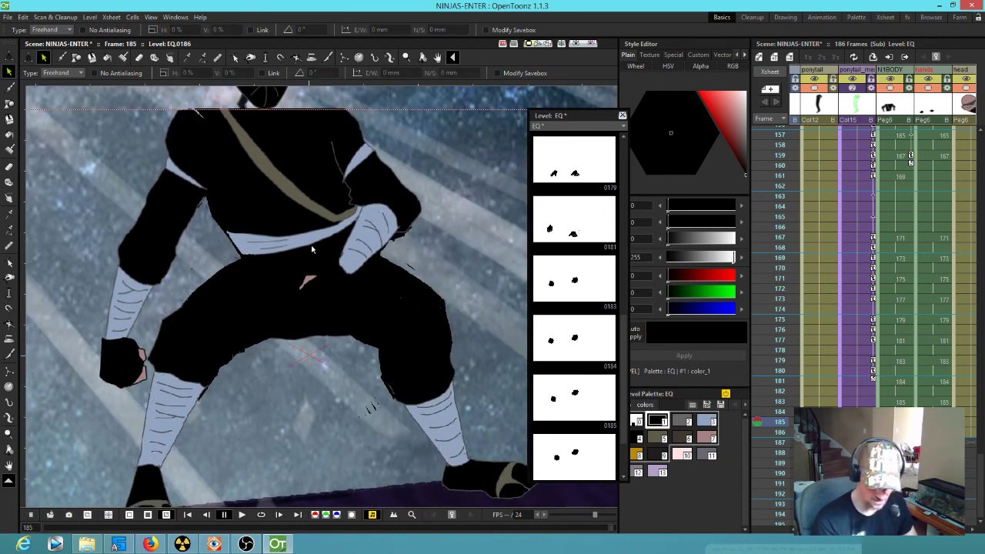
{"action": "mouse_move", "coordinate": [368, 267]}
{"action": "left_mouse_down"}
{"action": "mouse_move", "coordinate": [292, 347]}
{"action": "mouse_move", "coordinate": [370, 245]}
{"action": "left_mouse_up"}
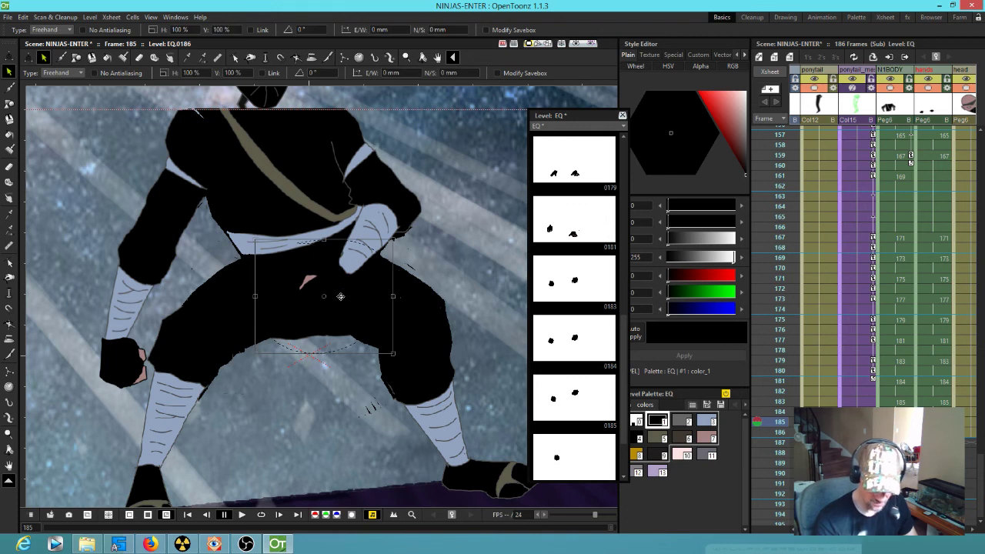
{"action": "left_click_drag", "start_coordinate": [337, 300], "coordinate": [341, 284]}
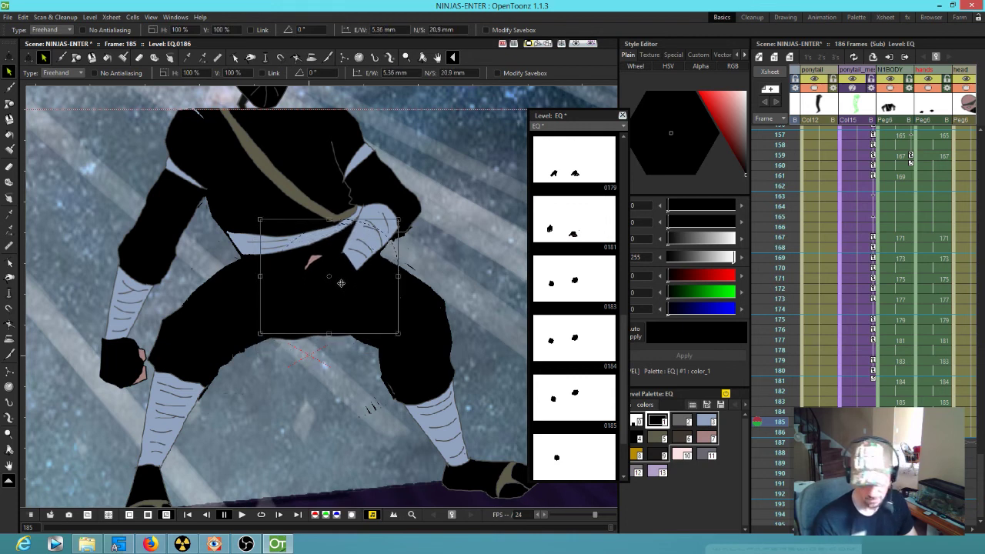
Step: Check the ninja's full pose at frame 185 and close the sub-xsheet to return to the main xsheet
{"action": "scroll", "coordinate": [341, 284], "scroll_direction": "down", "scroll_amount": 5}
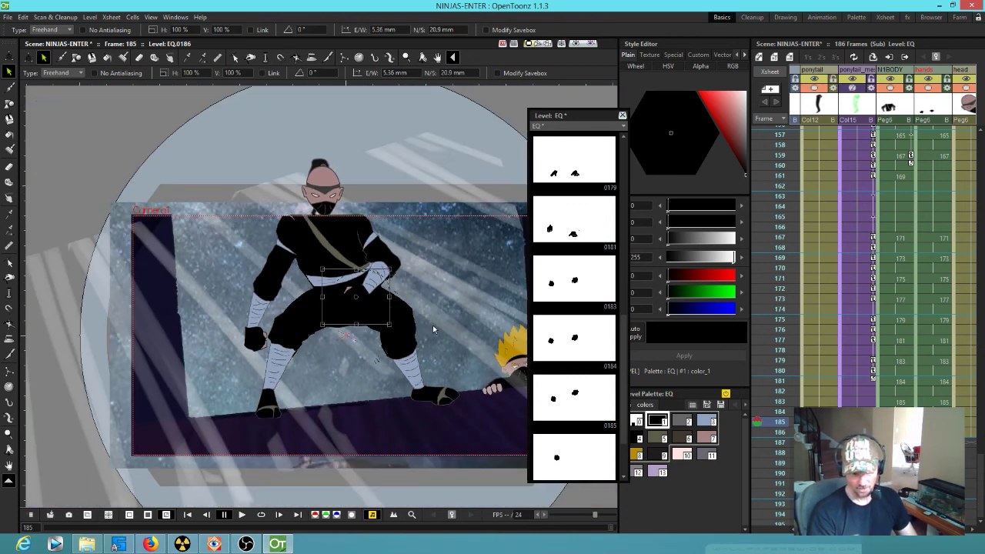
{"action": "left_click_drag", "start_coordinate": [380, 301], "coordinate": [347, 286]}
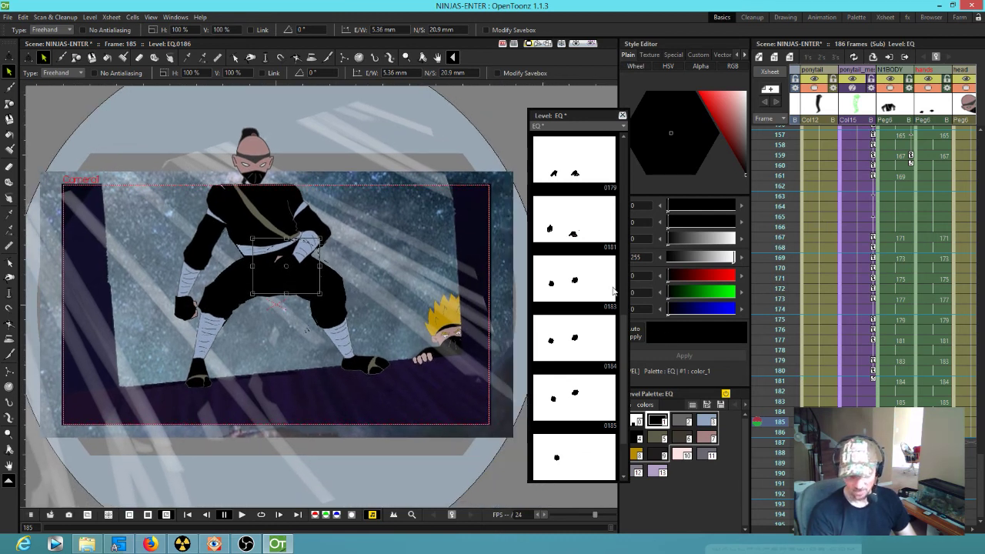
{"action": "key", "text": "p"}
{"action": "key", "text": "shift+a"}
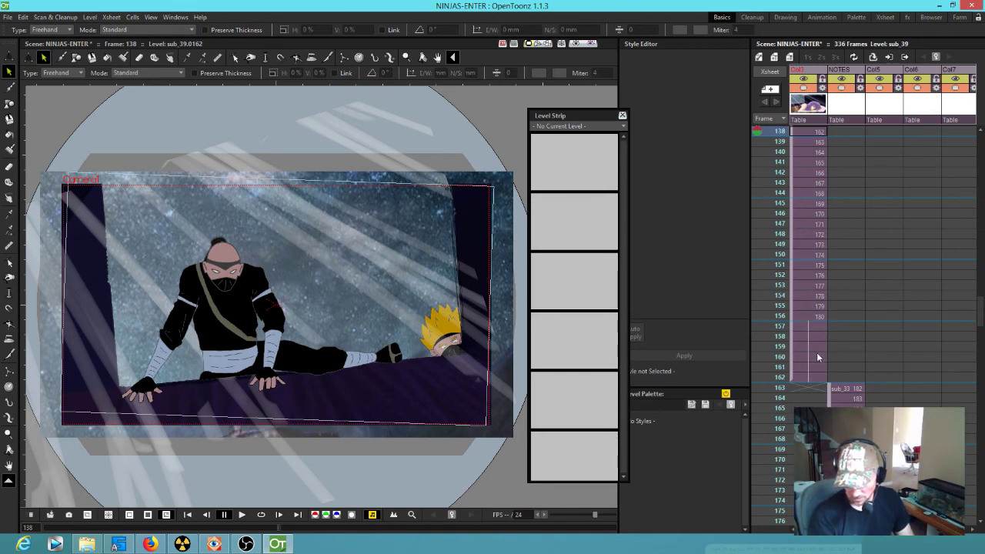
Step: Try setting the sub_39 cell at frame 157 of the main xsheet to drawing 181, and undo the change
{"action": "left_click", "coordinate": [812, 327]}
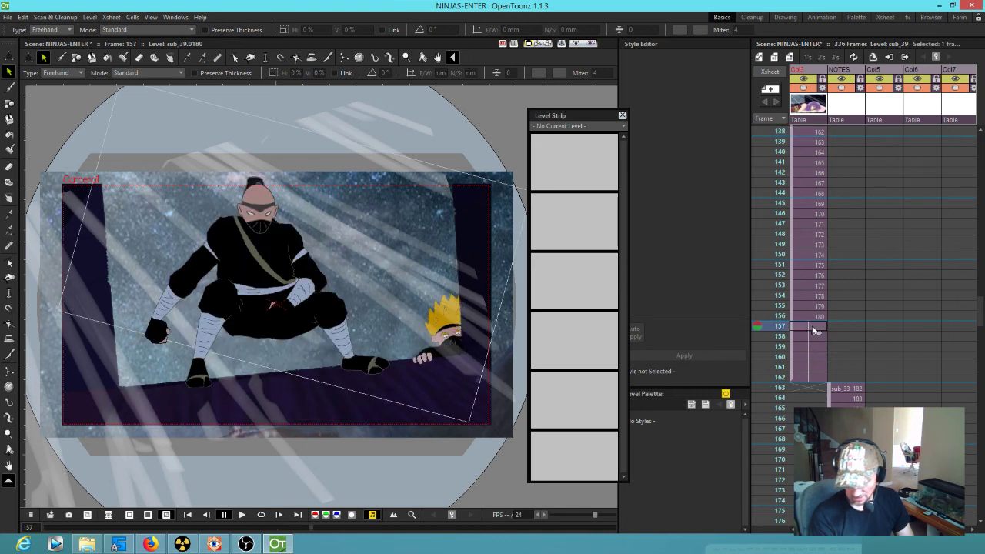
{"action": "type", "text": "181"}
{"action": "key", "text": "Return"}
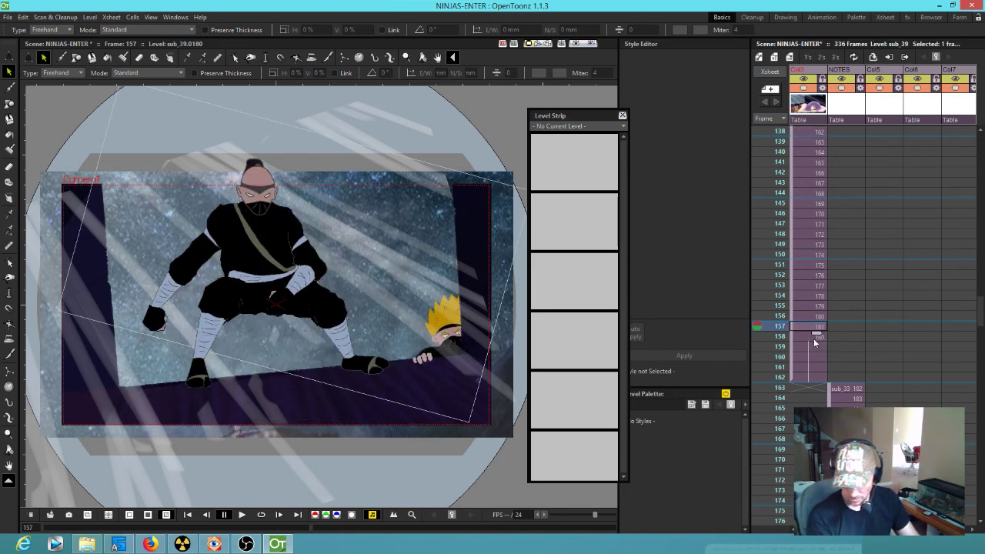
{"action": "key", "text": "ctrl+z"}
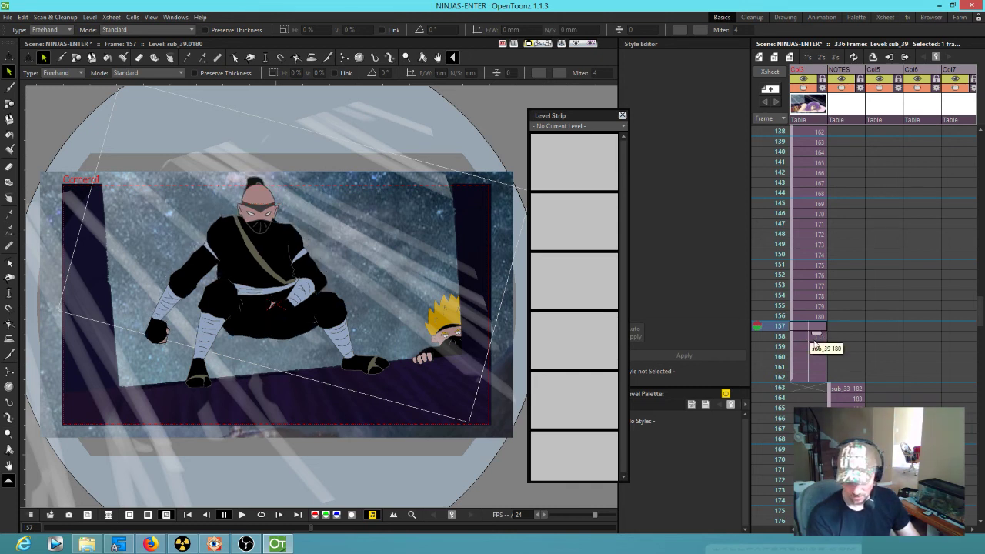
Step: Set the sub_39 cells in the main xsheet to drawing 181 at frame 157 and drawing 182 at frame 158
{"action": "key", "text": "ctrl+y"}
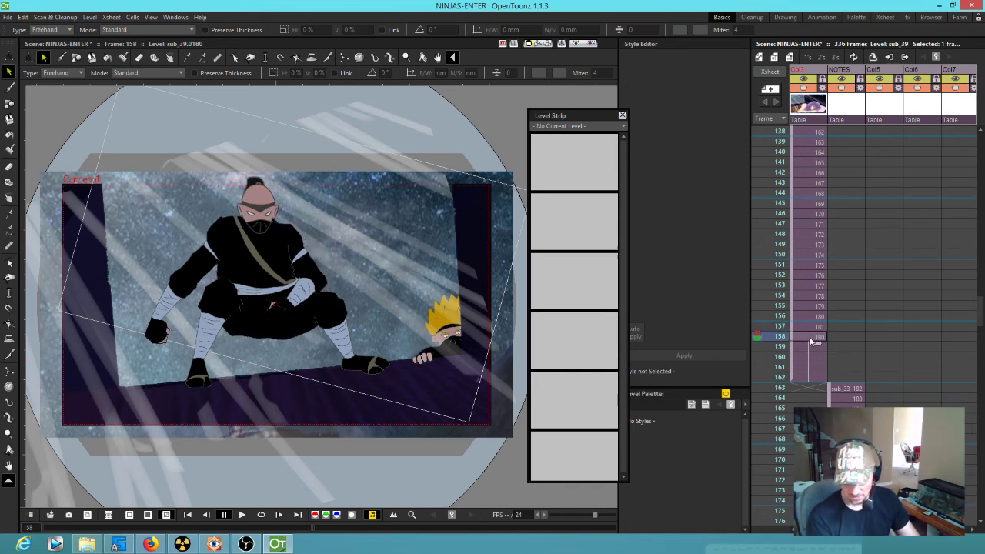
{"action": "key", "text": "q"}
{"action": "key", "text": "q"}
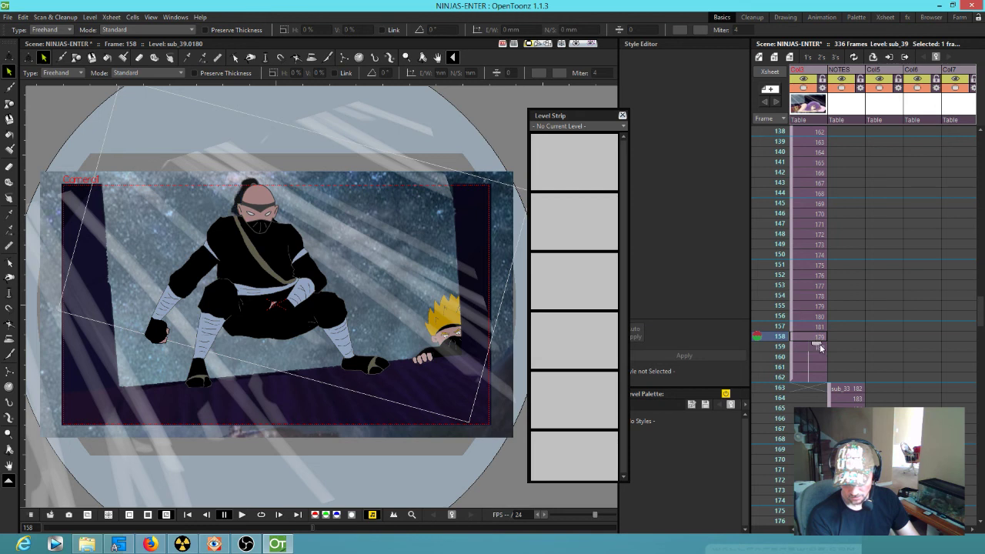
{"action": "key", "text": "w"}
{"action": "key", "text": "w"}
{"action": "key", "text": "w"}
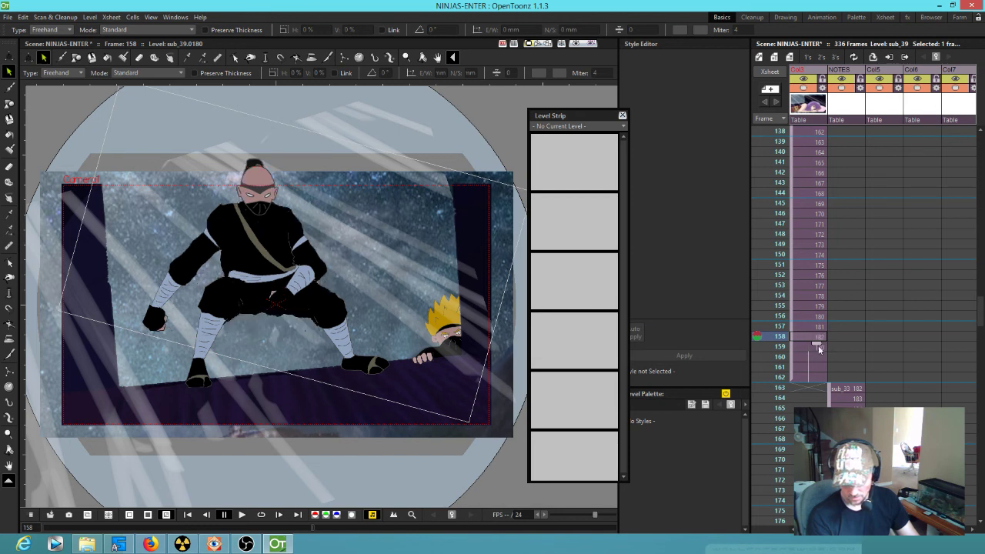
Step: Set the sub_39 cells to drawing 183 at frame 159 and drawing 184 at frame 160
{"action": "left_click", "coordinate": [810, 348]}
{"action": "key", "text": "w"}
{"action": "key", "text": "w"}
{"action": "key", "text": "w"}
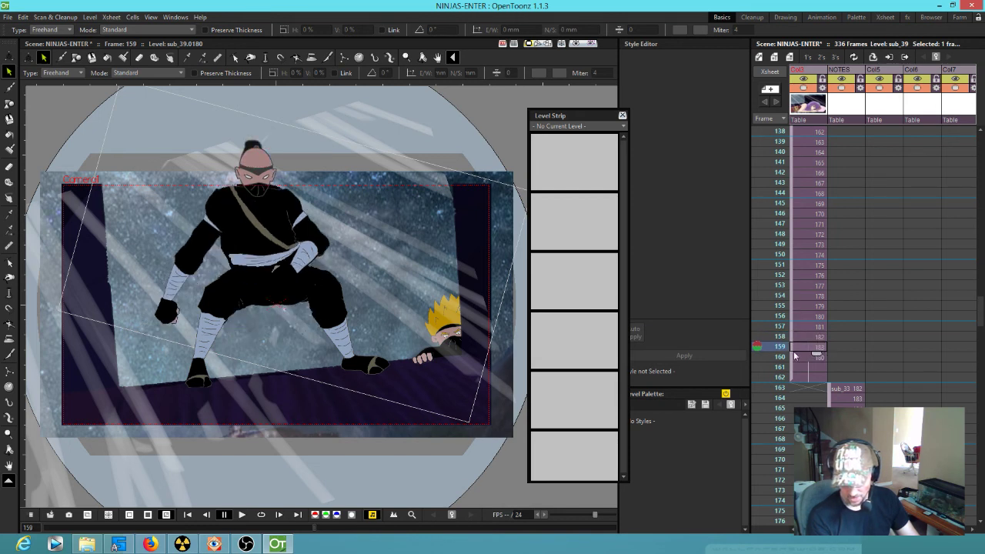
{"action": "left_click", "coordinate": [801, 359]}
{"action": "key", "text": "w"}
{"action": "key", "text": "w"}
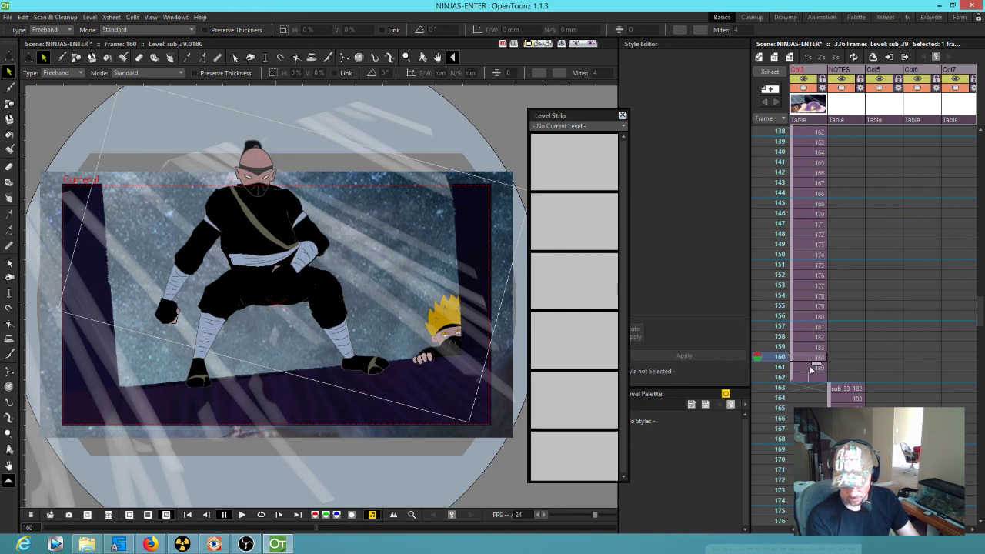
Step: Set the sub_39 cells to drawing 185 at frame 161 and drawing 186 at frame 162
{"action": "left_click", "coordinate": [809, 370]}
{"action": "key", "text": "w"}
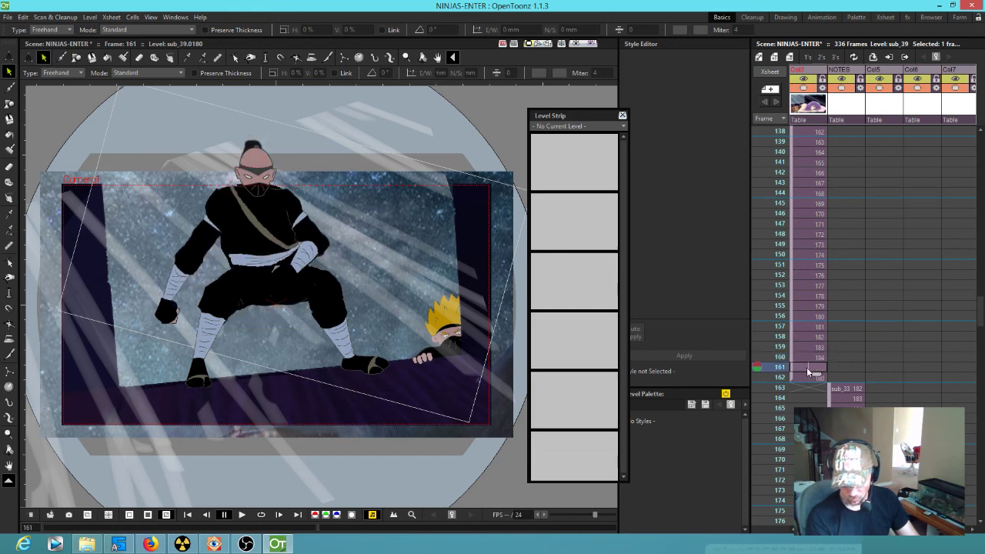
{"action": "key", "text": "w"}
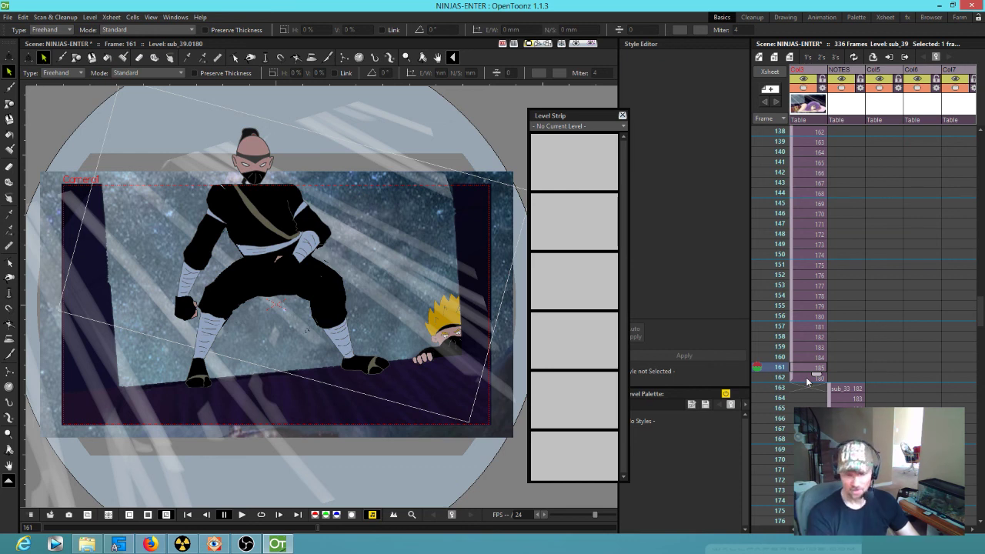
{"action": "left_click", "coordinate": [804, 378]}
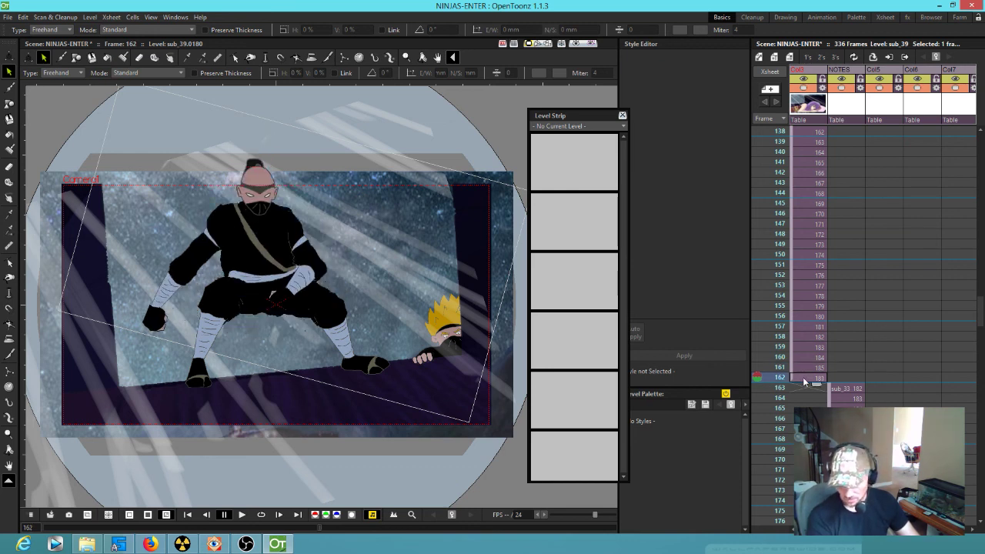
{"action": "key", "text": "w"}
{"action": "key", "text": "w"}
{"action": "key", "text": "w"}
{"action": "key", "text": "w"}
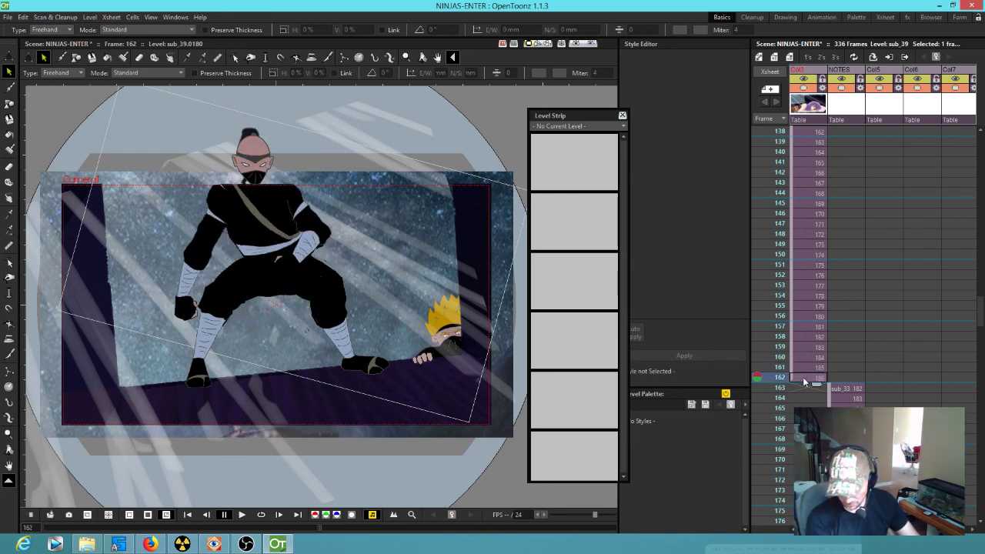
Step: Scrub the main xsheet up to frame 163 to check the ninja's stand-up motion
{"action": "left_click", "coordinate": [777, 304]}
{"action": "left_click", "coordinate": [777, 348]}
{"action": "mouse_move", "coordinate": [776, 352]}
{"action": "left_mouse_down"}
{"action": "mouse_move", "coordinate": [772, 436]}
{"action": "mouse_move", "coordinate": [773, 336]}
{"action": "mouse_move", "coordinate": [767, 451]}
{"action": "mouse_move", "coordinate": [770, 269]}
{"action": "mouse_move", "coordinate": [766, 330]}
{"action": "mouse_move", "coordinate": [755, 341]}
{"action": "mouse_move", "coordinate": [755, 312]}
{"action": "mouse_move", "coordinate": [757, 390]}
{"action": "left_mouse_up"}
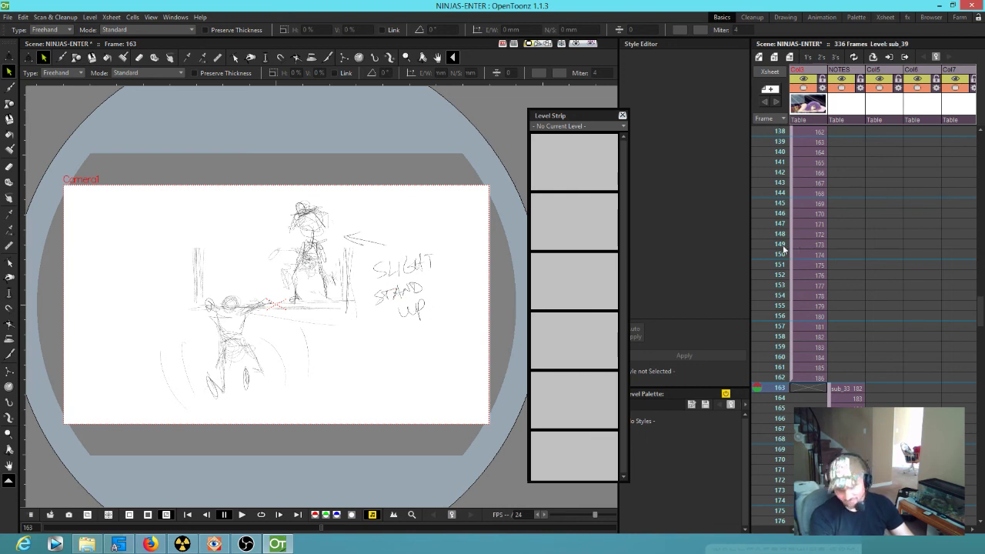
Step: Return to frame 1 of the main xsheet and play the whole NINJAS-ENTER scene
{"action": "scroll", "coordinate": [776, 241], "scroll_direction": "up", "scroll_amount": 11}
{"action": "left_click_drag", "start_coordinate": [854, 253], "coordinate": [964, 260]}
{"action": "scroll", "coordinate": [877, 254], "scroll_direction": "up", "scroll_amount": 12}
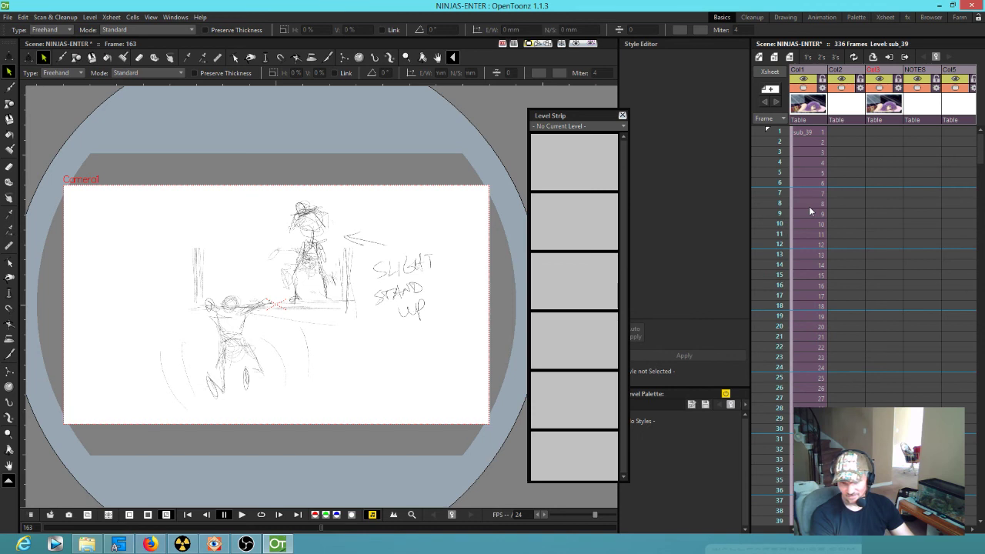
{"action": "left_click", "coordinate": [779, 133]}
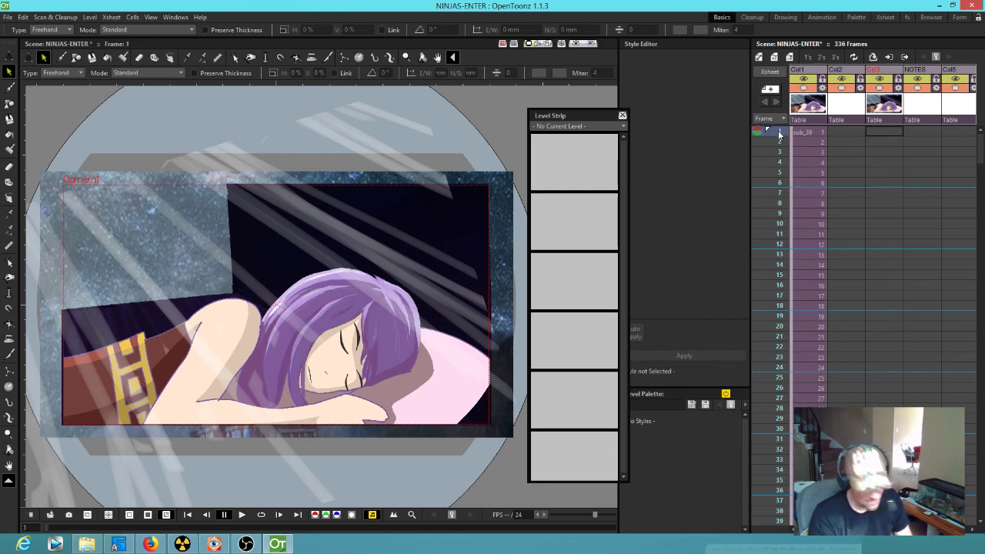
{"action": "key", "text": "l"}
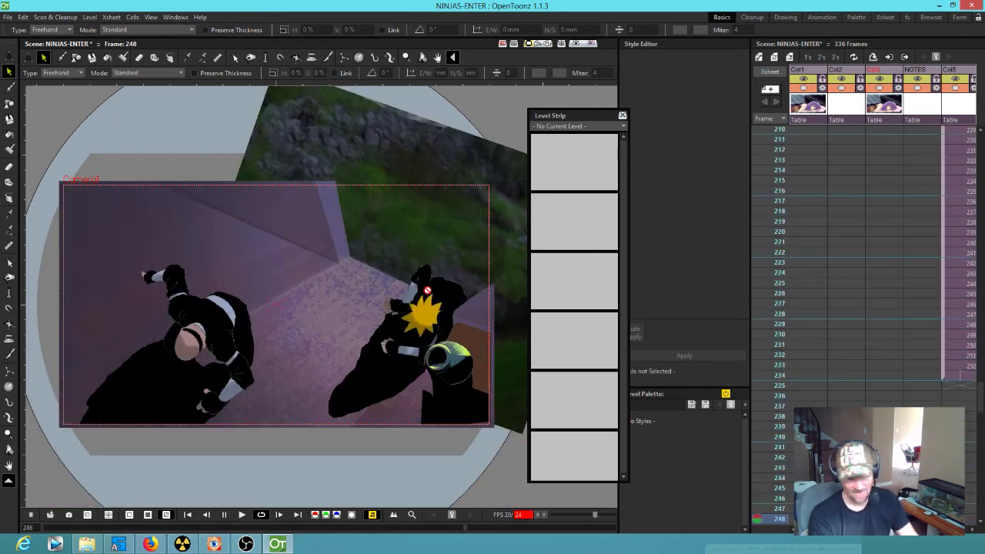
Step: Scrub from the sub_41 section to frame 163 to review the ninja's movement against the stand-up note
{"action": "scroll", "coordinate": [852, 273], "scroll_direction": "up", "scroll_amount": 15}
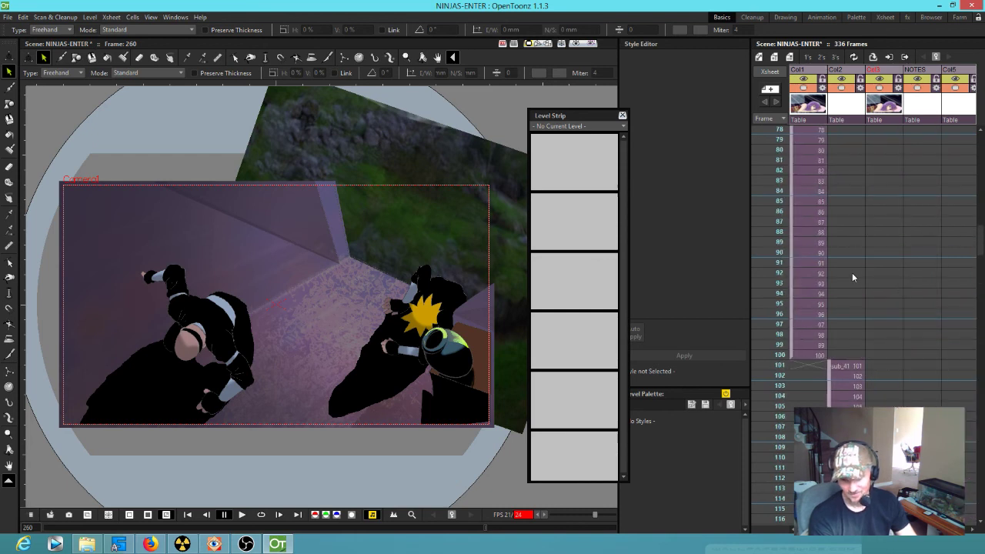
{"action": "mouse_move", "coordinate": [782, 208]}
{"action": "left_mouse_down"}
{"action": "mouse_move", "coordinate": [777, 546]}
{"action": "mouse_move", "coordinate": [797, 264]}
{"action": "mouse_move", "coordinate": [801, 352]}
{"action": "mouse_move", "coordinate": [806, 282]}
{"action": "mouse_move", "coordinate": [797, 351]}
{"action": "left_mouse_up"}
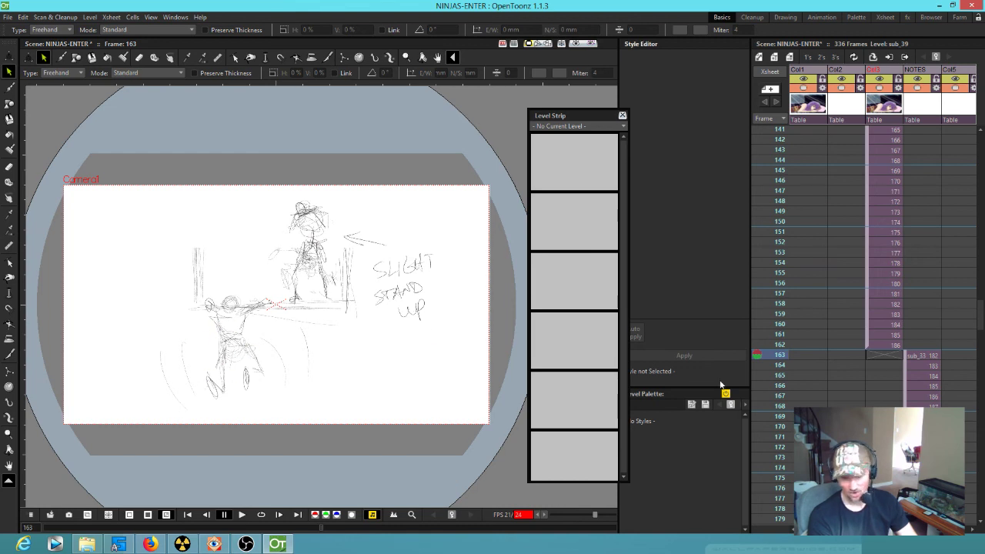
{"action": "mouse_move", "coordinate": [783, 358]}
{"action": "left_mouse_down"}
{"action": "mouse_move", "coordinate": [785, 516]}
{"action": "mouse_move", "coordinate": [798, 122]}
{"action": "mouse_move", "coordinate": [801, 409]}
{"action": "mouse_move", "coordinate": [820, 357]}
{"action": "left_mouse_up"}
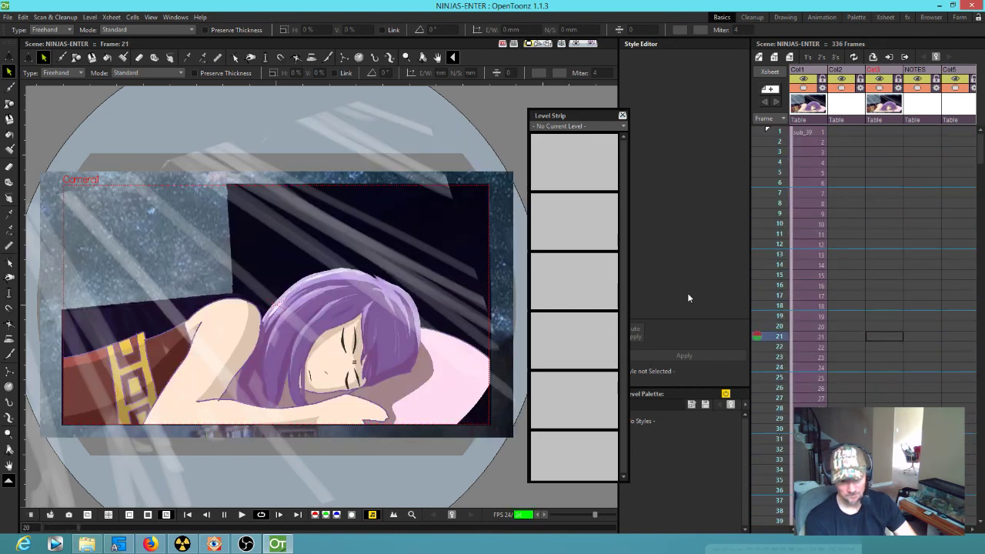
Step: Save all changes and open the recent scene set-the-fight.tnz, dismissing the loading warning
{"action": "left_click", "coordinate": [9, 19]}
{"action": "left_click", "coordinate": [16, 49]}
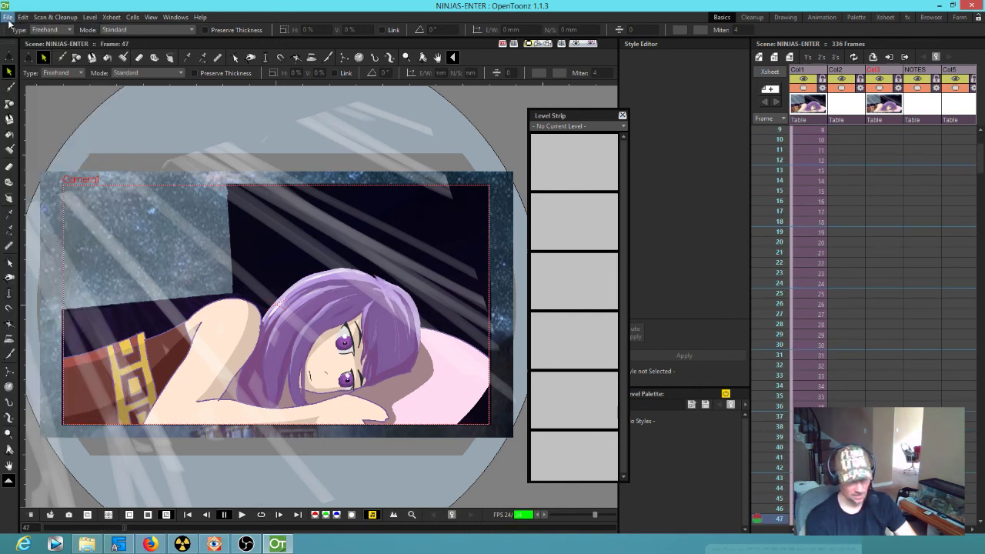
{"action": "left_click", "coordinate": [9, 18]}
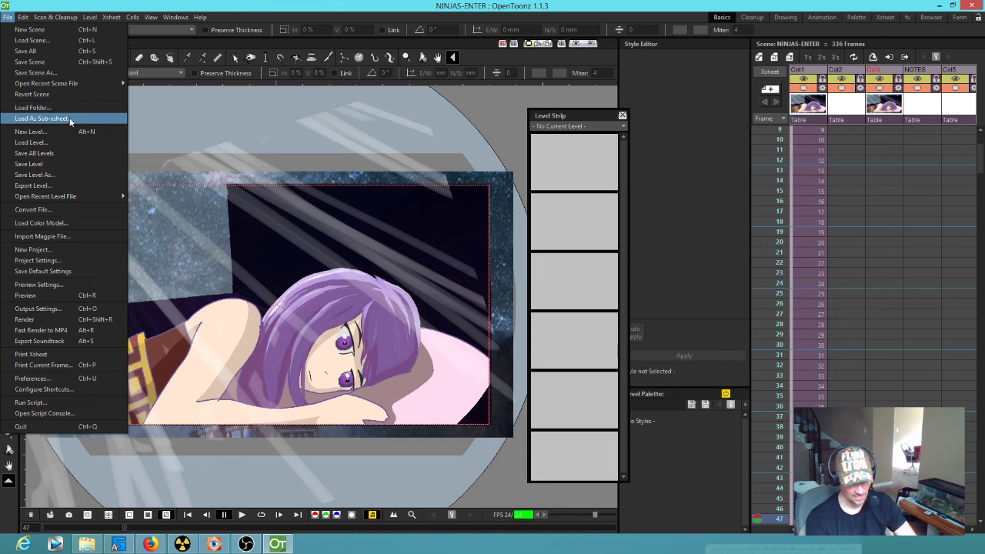
{"action": "mouse_move", "coordinate": [76, 85]}
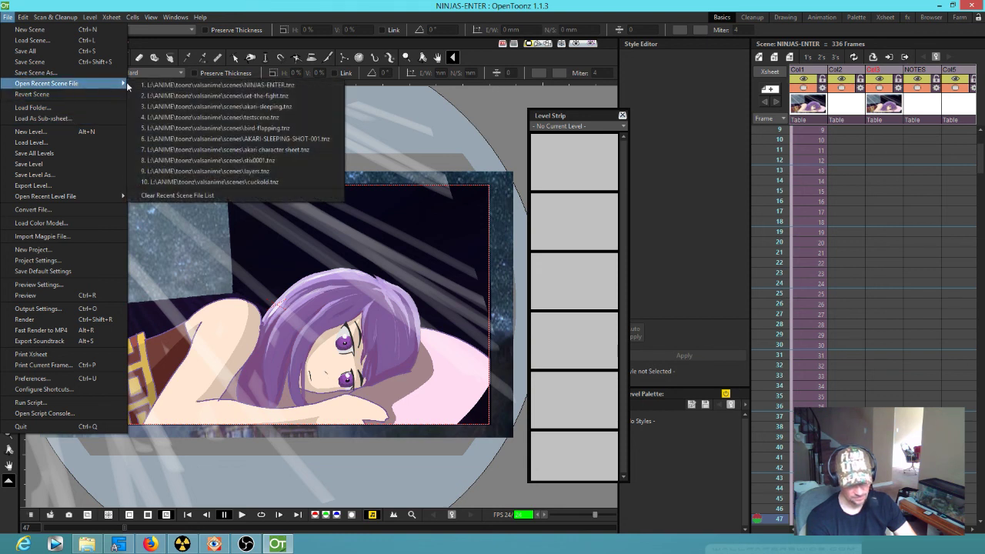
{"action": "left_click", "coordinate": [221, 87]}
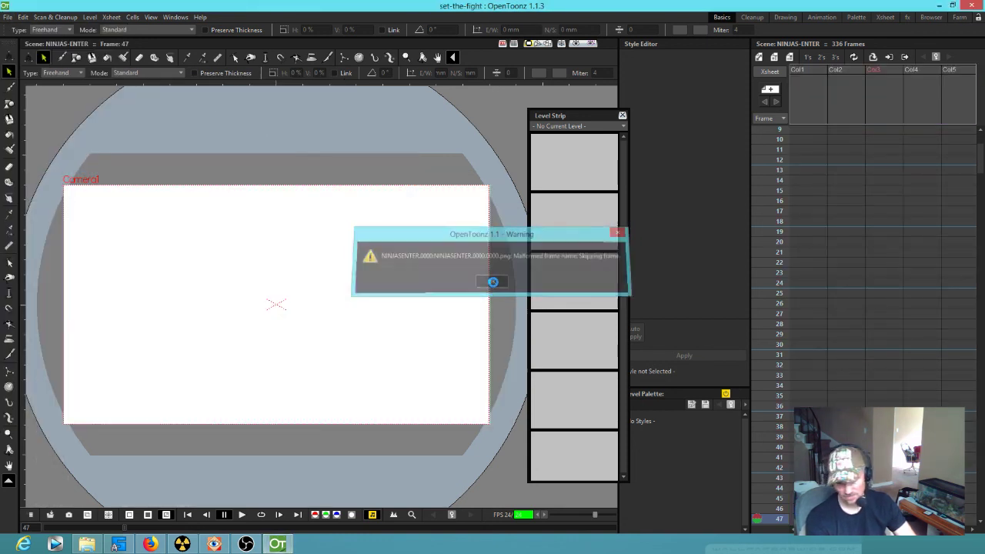
{"action": "left_click", "coordinate": [491, 282]}
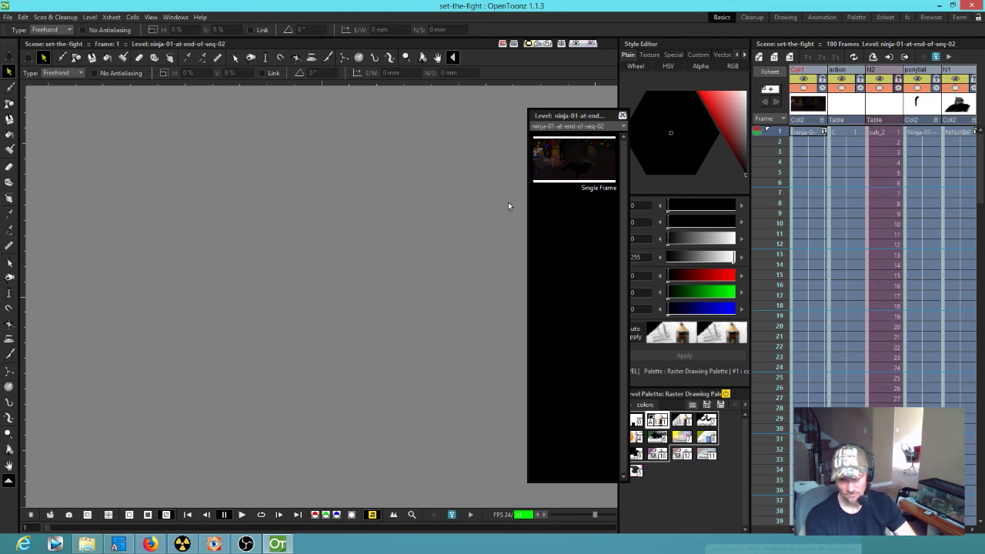
Step: Play the set-the-fight scene from frame 1 with the full shot in view and stop at frame 98
{"action": "scroll", "coordinate": [485, 213], "scroll_direction": "down", "scroll_amount": 2}
{"action": "scroll", "coordinate": [69, 281], "scroll_direction": "down", "scroll_amount": 4}
{"action": "left_click_drag", "start_coordinate": [81, 282], "coordinate": [456, 285]}
{"action": "scroll", "coordinate": [334, 302], "scroll_direction": "up", "scroll_amount": 3}
{"action": "scroll", "coordinate": [334, 306], "scroll_direction": "up", "scroll_amount": 2}
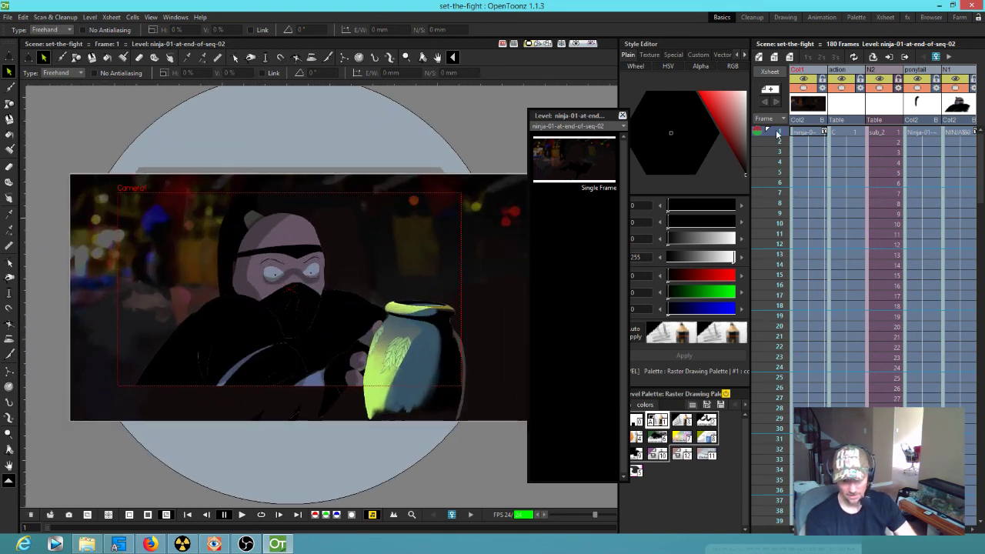
{"action": "key", "text": "l"}
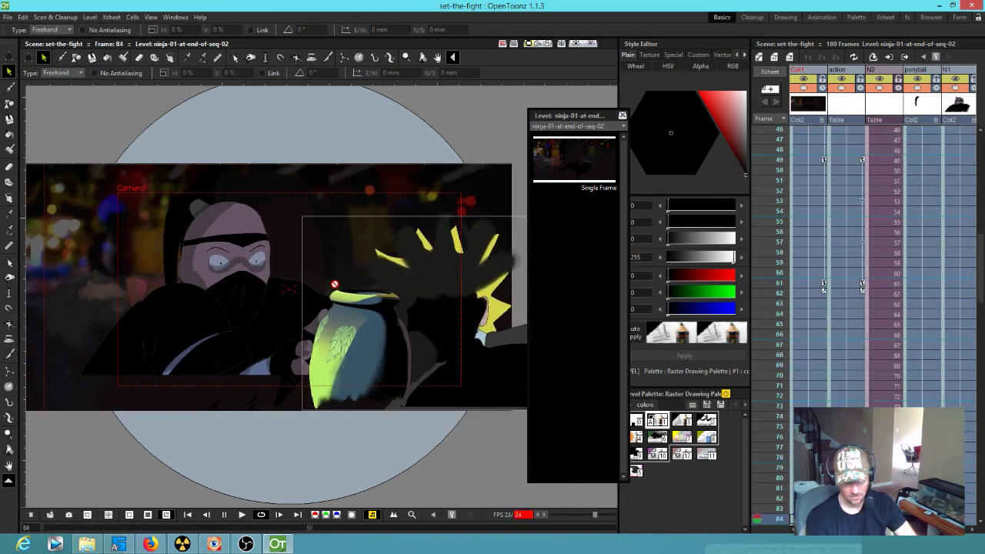
{"action": "key", "text": "l"}
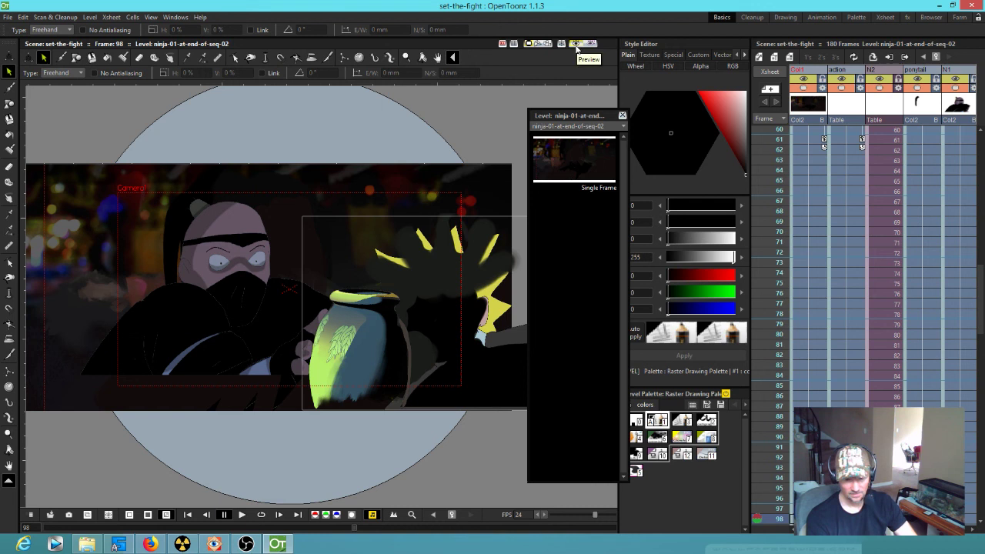
Step: Look through the scene's columns and briefly hide and show column N2 to identify its contents
{"action": "left_click_drag", "start_coordinate": [933, 208], "coordinate": [814, 217]}
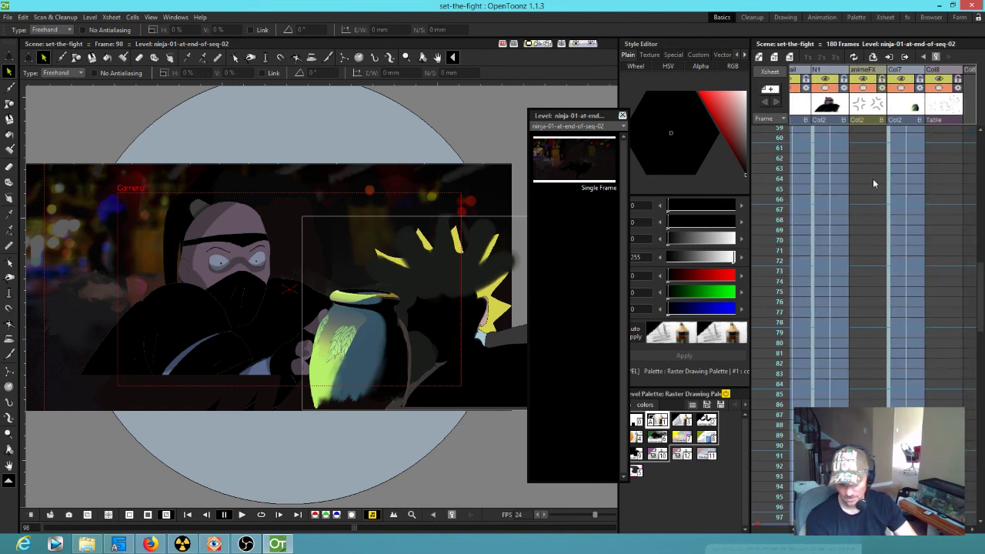
{"action": "left_click_drag", "start_coordinate": [857, 182], "coordinate": [939, 223]}
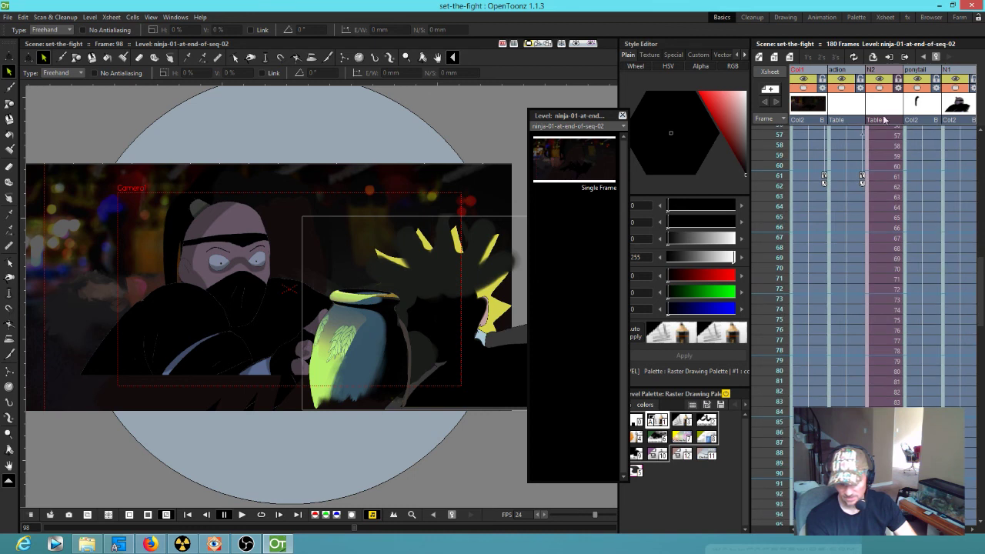
{"action": "left_click", "coordinate": [877, 90]}
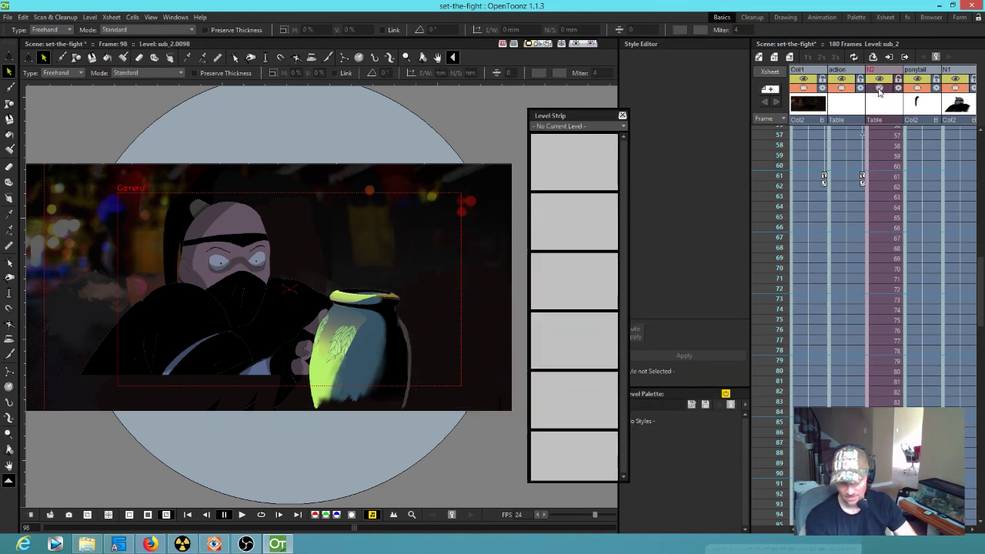
{"action": "left_click", "coordinate": [880, 89]}
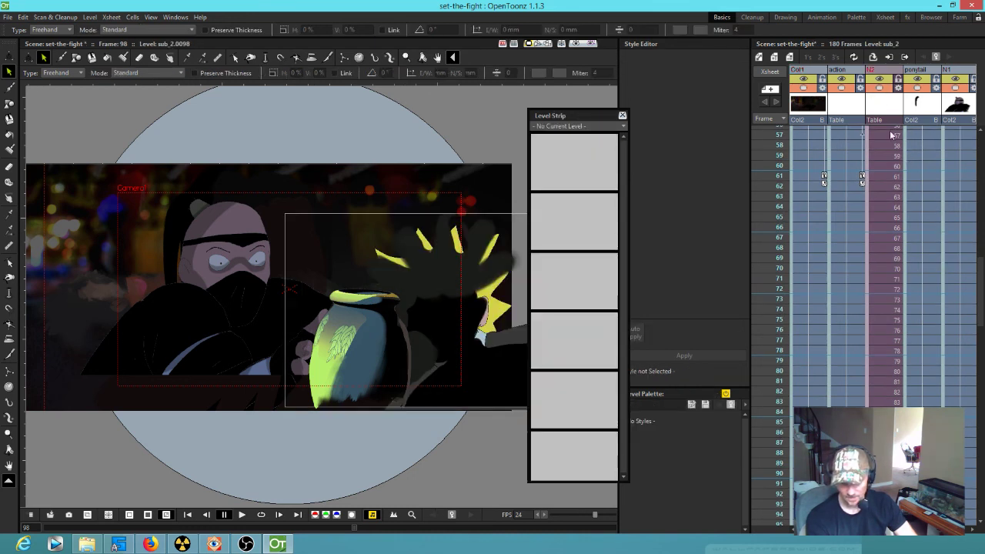
Step: Open the sub-xsheet in column N2 and hide its shadow column in the viewer
{"action": "left_click", "coordinate": [885, 110]}
{"action": "double_click", "coordinate": [886, 110]}
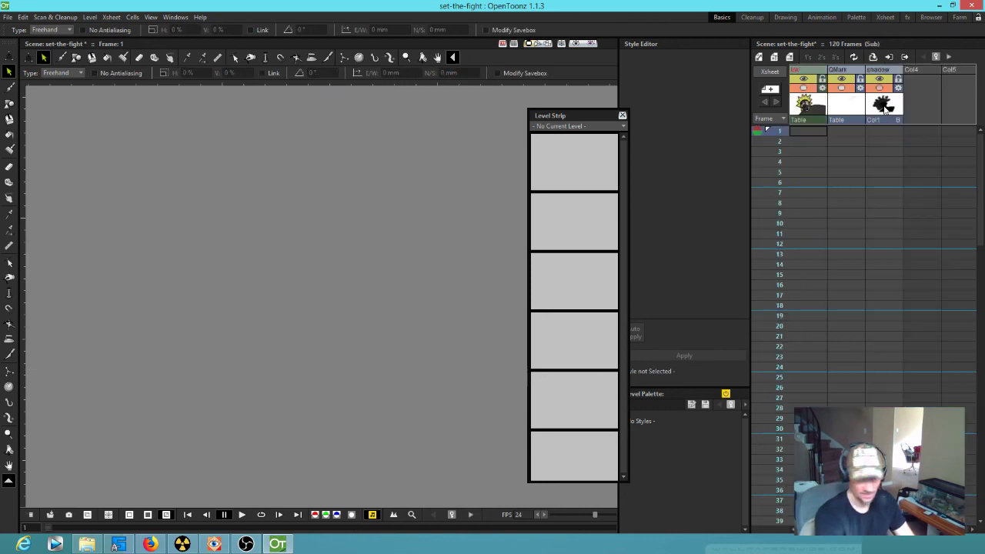
{"action": "left_click", "coordinate": [881, 90]}
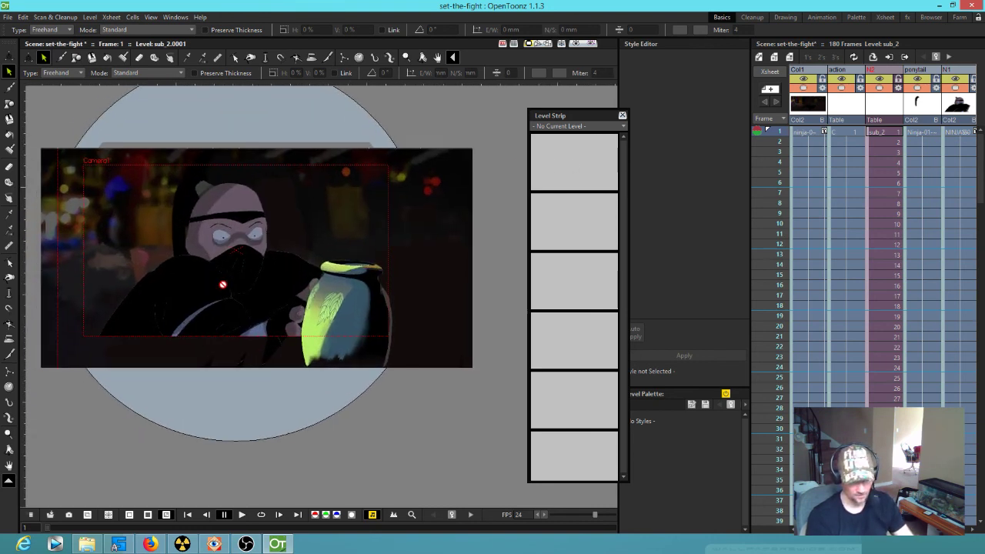
Step: Play the main xsheet from frame 1 to examine the blond ninja without the shadow, stopping at frame 127
{"action": "key", "text": "p"}
{"action": "key", "text": "f"}
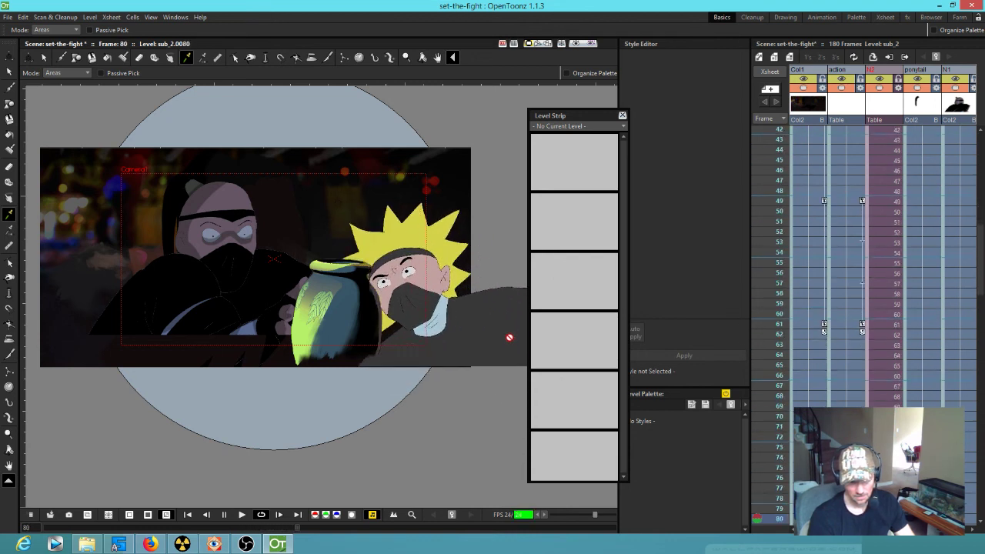
{"action": "key", "text": "p"}
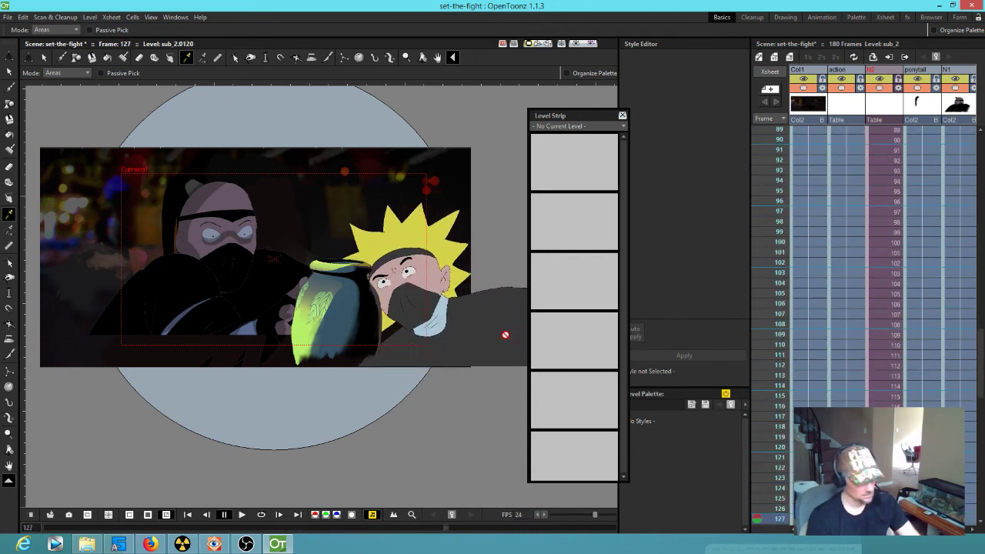
Step: Toggle the rendered preview at frame 127 to inspect the camera framing, and play the scene again in the normal view
{"action": "left_click", "coordinate": [578, 45]}
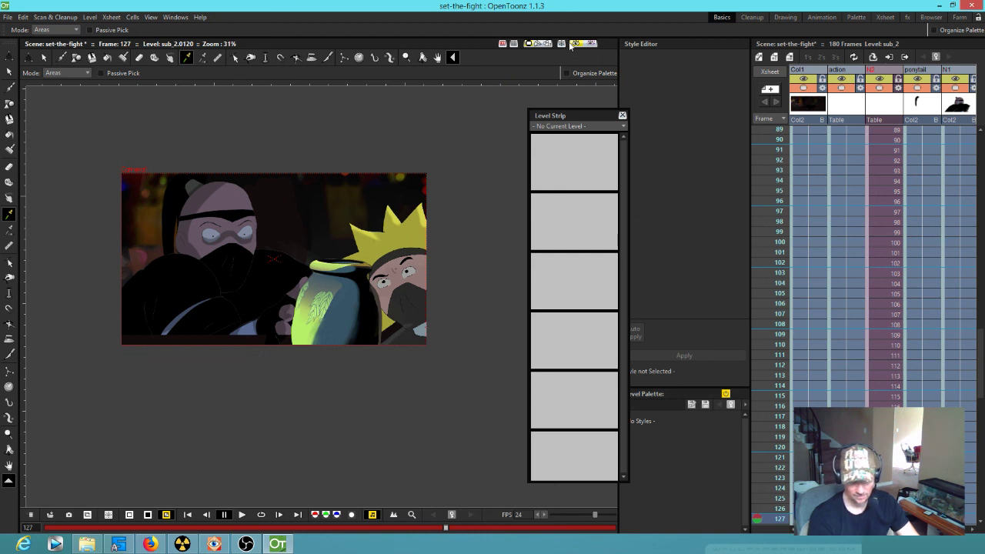
{"action": "left_click", "coordinate": [573, 45]}
{"action": "left_click", "coordinate": [573, 44]}
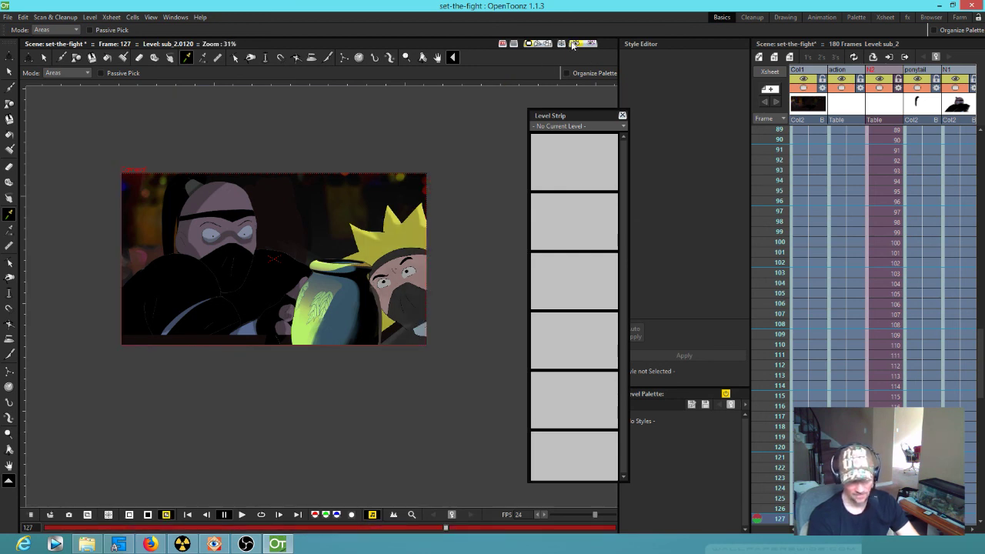
{"action": "left_click", "coordinate": [575, 46]}
{"action": "key", "text": "p"}
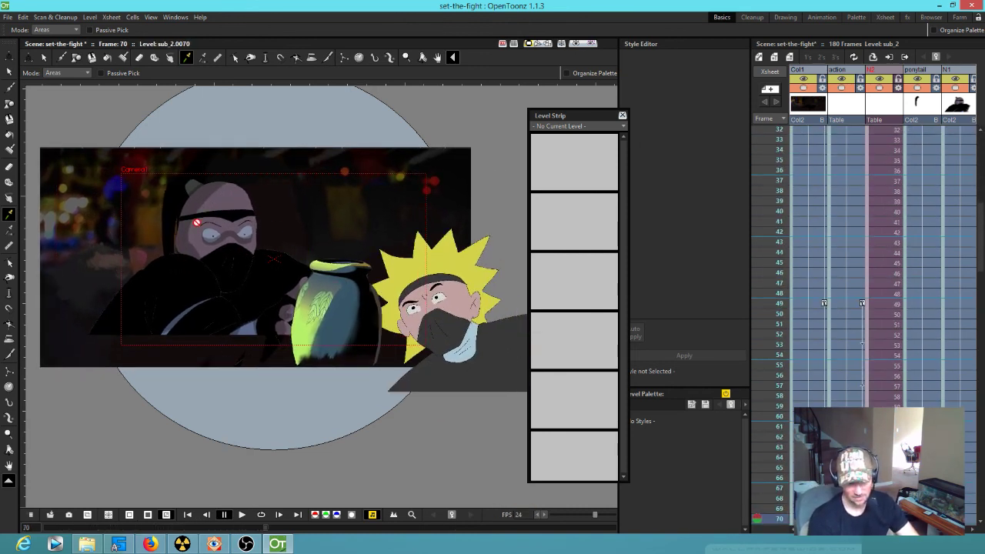
Step: Return to frame 1 and play the opening of the scene to review the ninja holding the jar
{"action": "scroll", "coordinate": [825, 248], "scroll_direction": "up", "scroll_amount": 10}
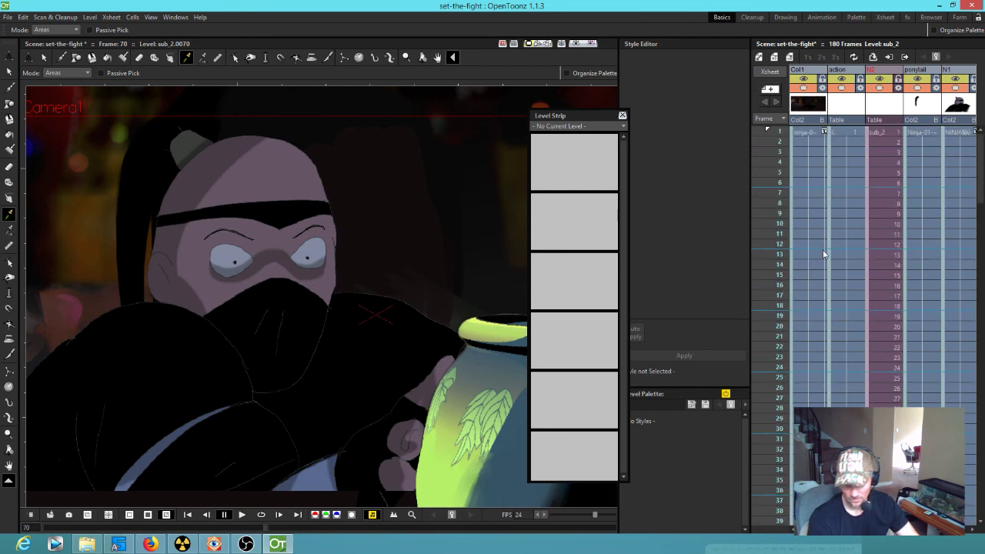
{"action": "left_click", "coordinate": [780, 135]}
{"action": "key", "text": "p"}
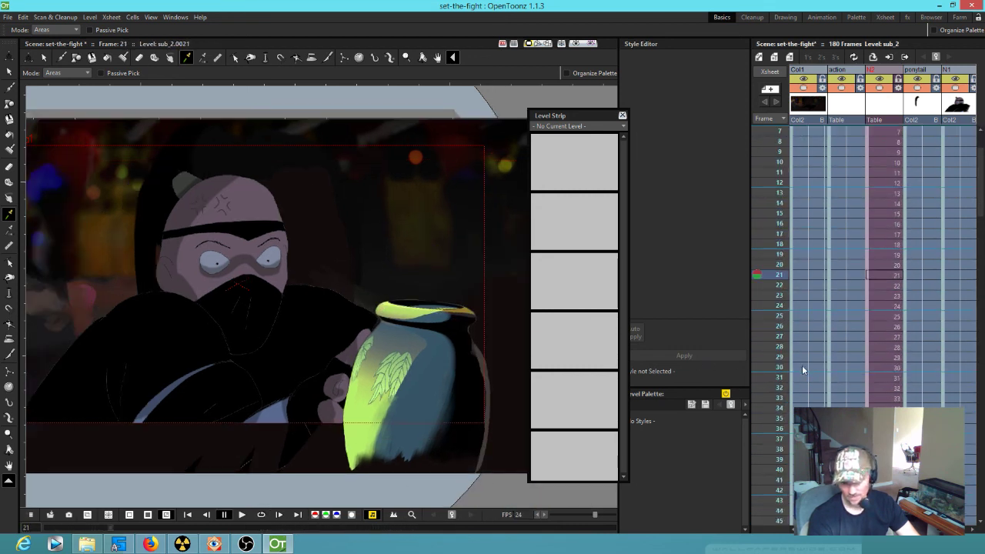
Step: Scrub through the rough ninja and jar sketches around frames 133 to 141, and replay the scene from frame 1
{"action": "scroll", "coordinate": [799, 368], "scroll_direction": "down", "scroll_amount": 6}
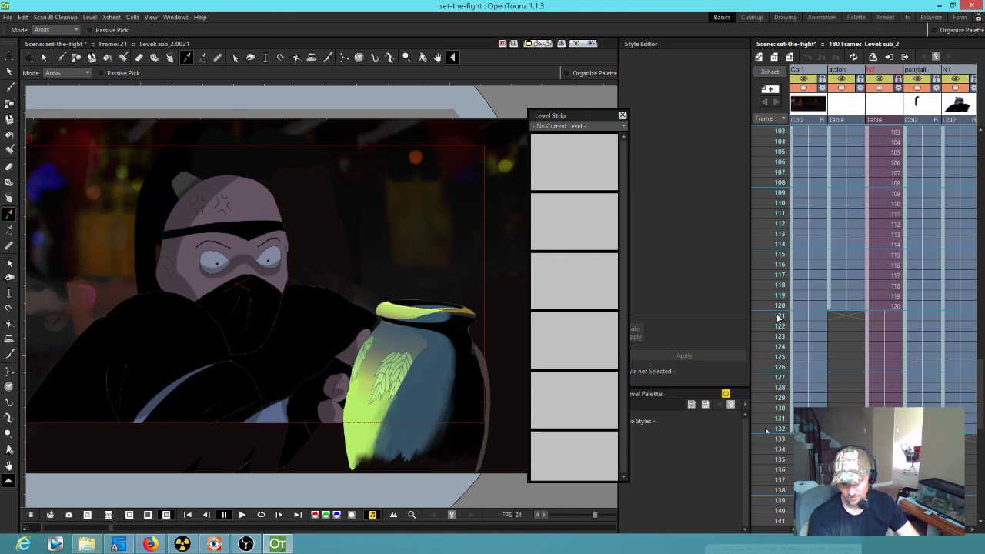
{"action": "left_click", "coordinate": [770, 309]}
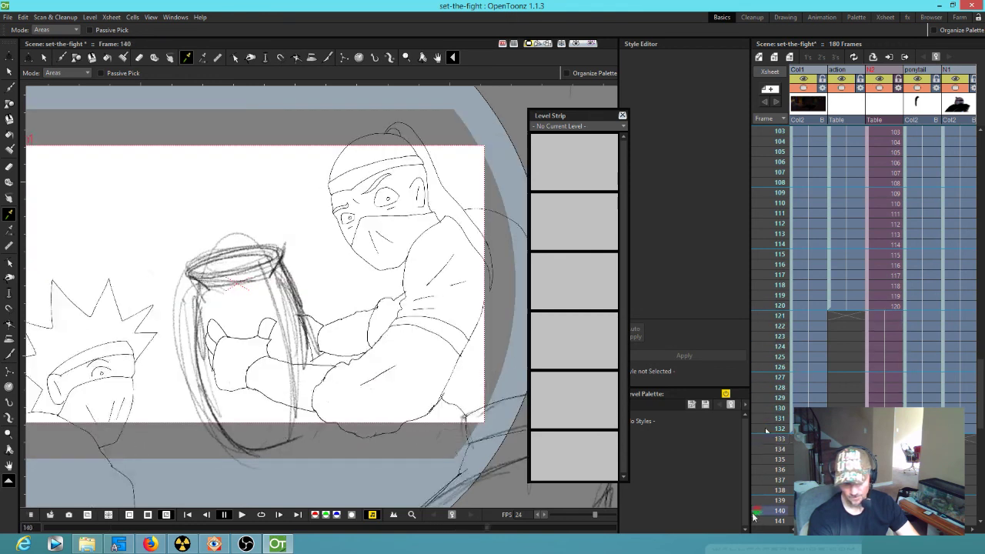
{"action": "scroll", "coordinate": [400, 378], "scroll_direction": "down", "scroll_amount": 2}
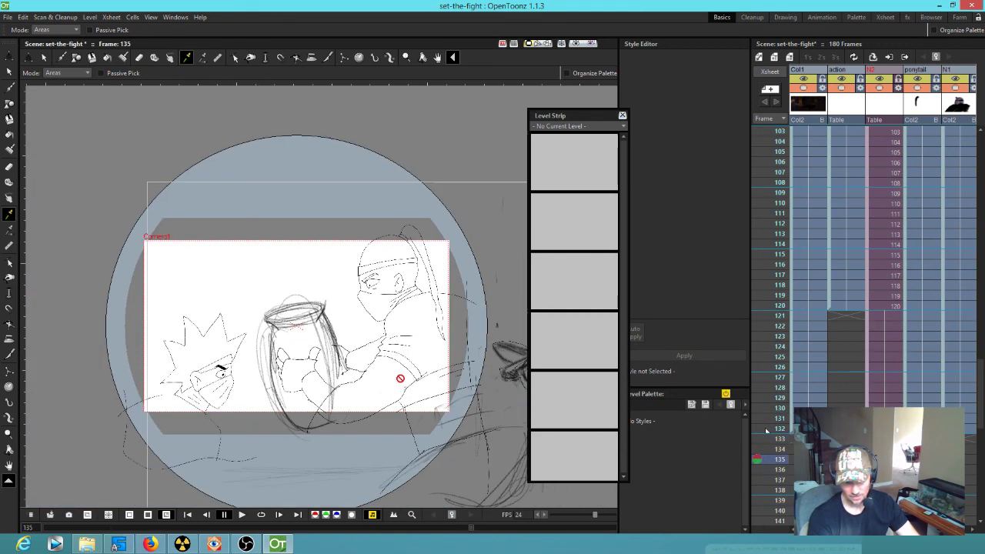
{"action": "left_click", "coordinate": [777, 418]}
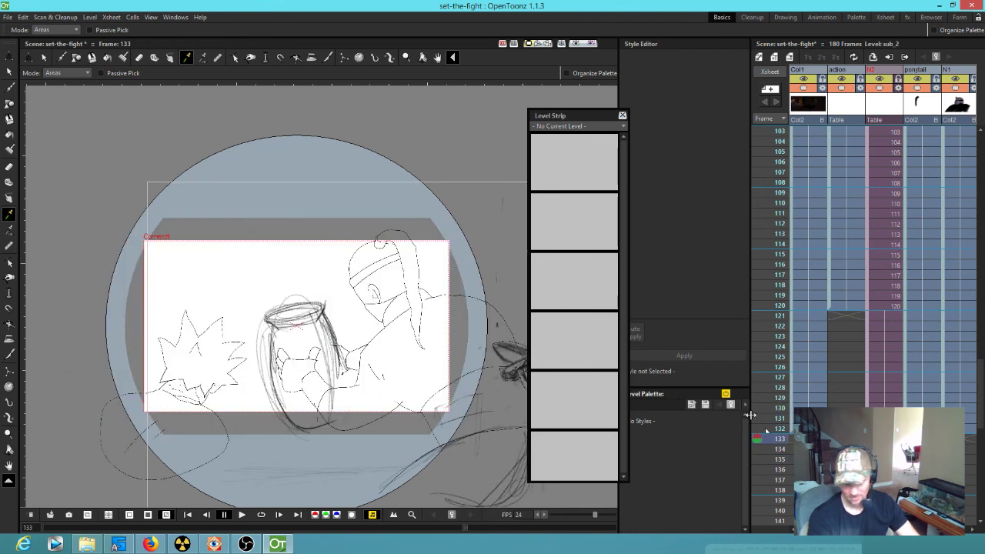
{"action": "left_click_drag", "start_coordinate": [772, 462], "coordinate": [776, 475]}
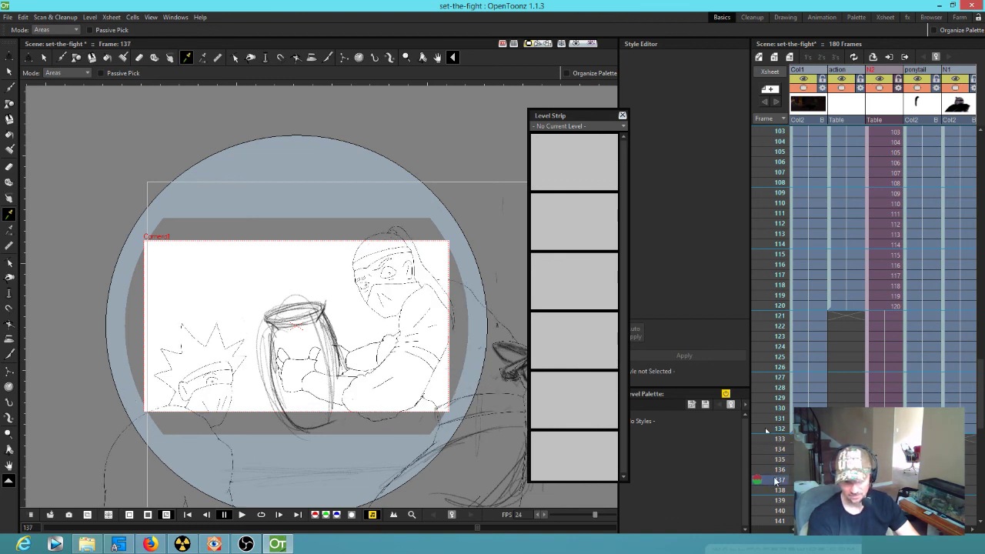
{"action": "left_click_drag", "start_coordinate": [772, 517], "coordinate": [782, 308]}
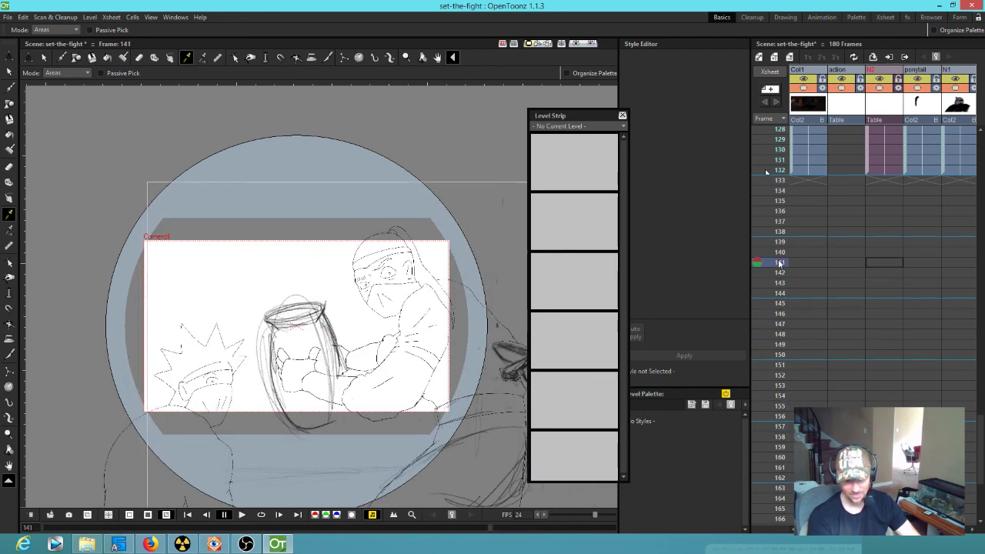
{"action": "mouse_move", "coordinate": [777, 241]}
{"action": "left_mouse_down"}
{"action": "mouse_move", "coordinate": [778, 405]}
{"action": "mouse_move", "coordinate": [777, 334]}
{"action": "mouse_move", "coordinate": [768, 376]}
{"action": "mouse_move", "coordinate": [766, 100]}
{"action": "left_mouse_up"}
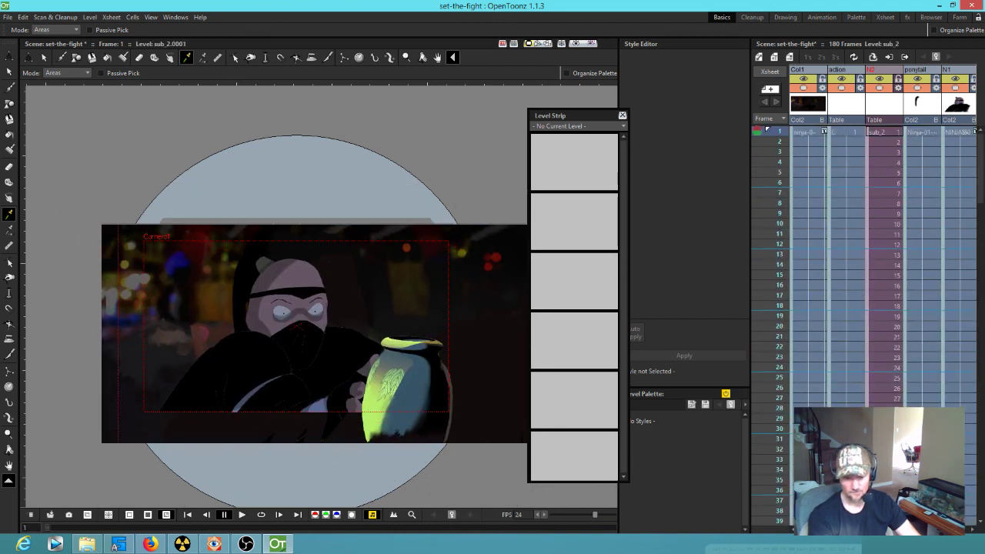
{"action": "key", "text": "l"}
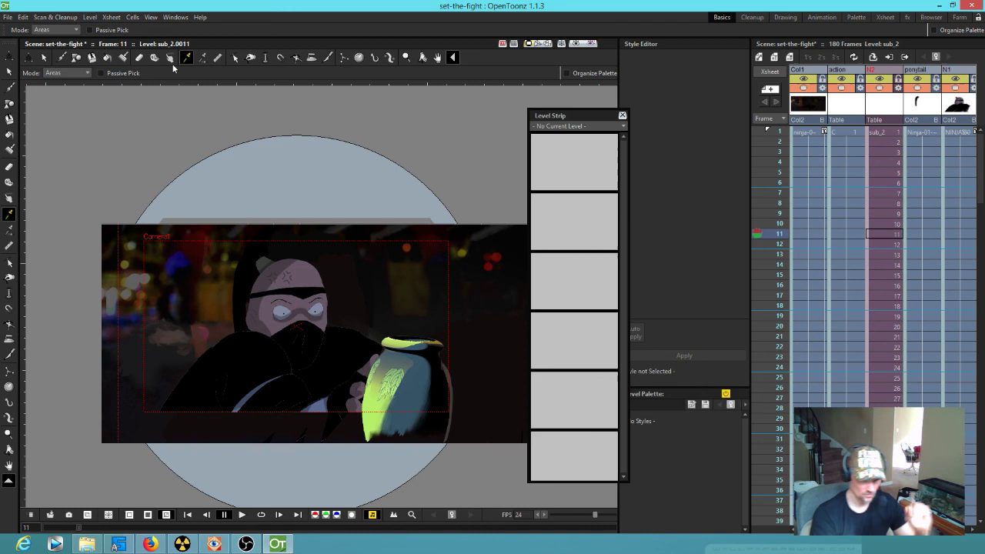
Step: Save all changes to the set-the-fight scene and open the recent scene NINJAS-ENTER, dismissing the loading warnings
{"action": "left_click", "coordinate": [8, 18]}
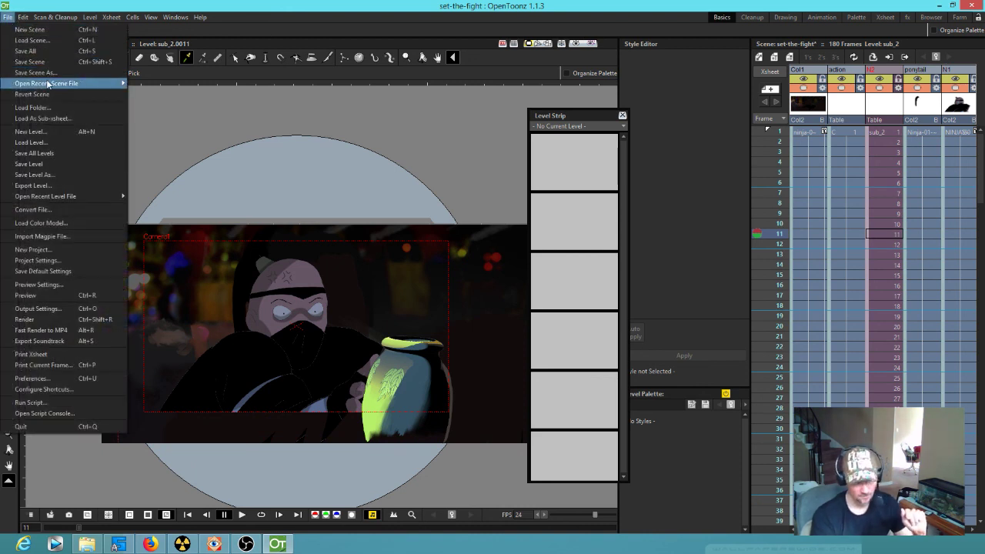
{"action": "mouse_move", "coordinate": [49, 83]}
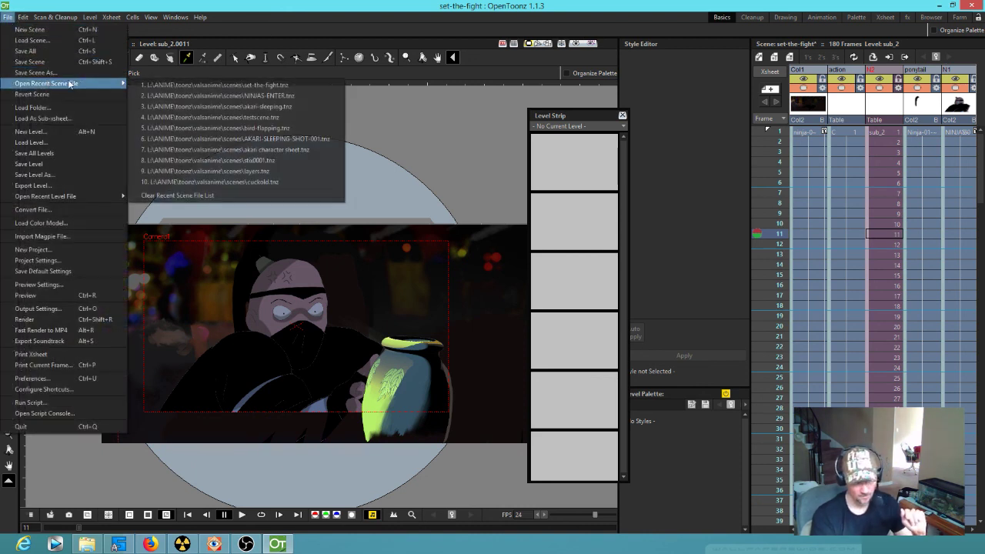
{"action": "left_click", "coordinate": [232, 95]}
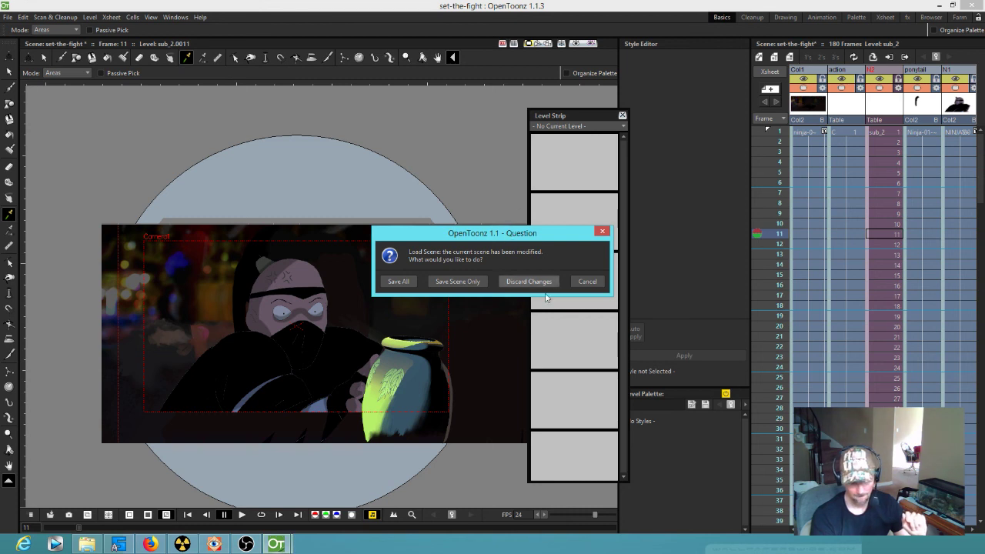
{"action": "left_click", "coordinate": [407, 283]}
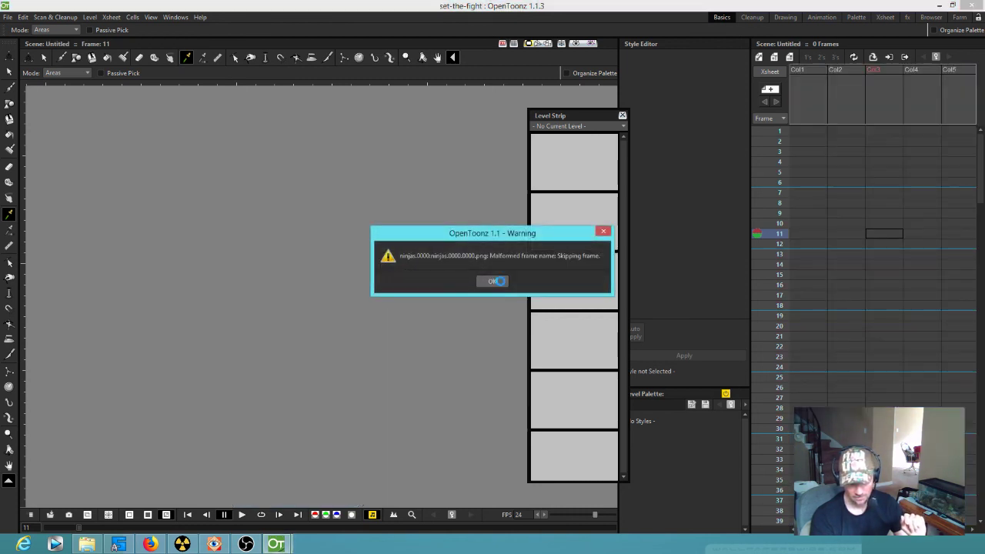
{"action": "left_click", "coordinate": [493, 281]}
{"action": "left_click", "coordinate": [492, 281]}
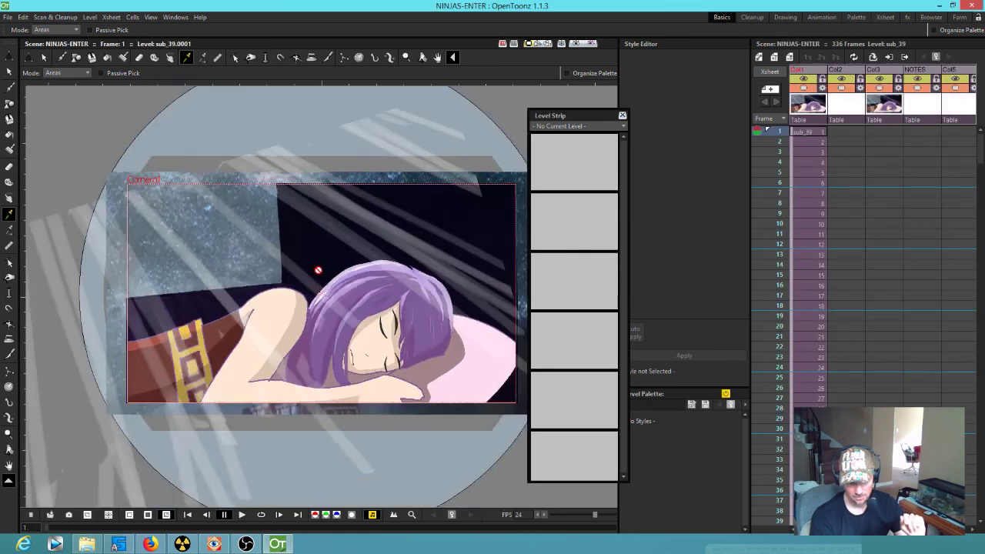
Step: Play the NINJAS-ENTER scene from frame 1 through the ninja shot, stopping at frame 332
{"action": "scroll", "coordinate": [320, 271], "scroll_direction": "down", "scroll_amount": 2}
{"action": "scroll", "coordinate": [323, 273], "scroll_direction": "up", "scroll_amount": 3}
{"action": "left_click_drag", "start_coordinate": [409, 269], "coordinate": [318, 261]}
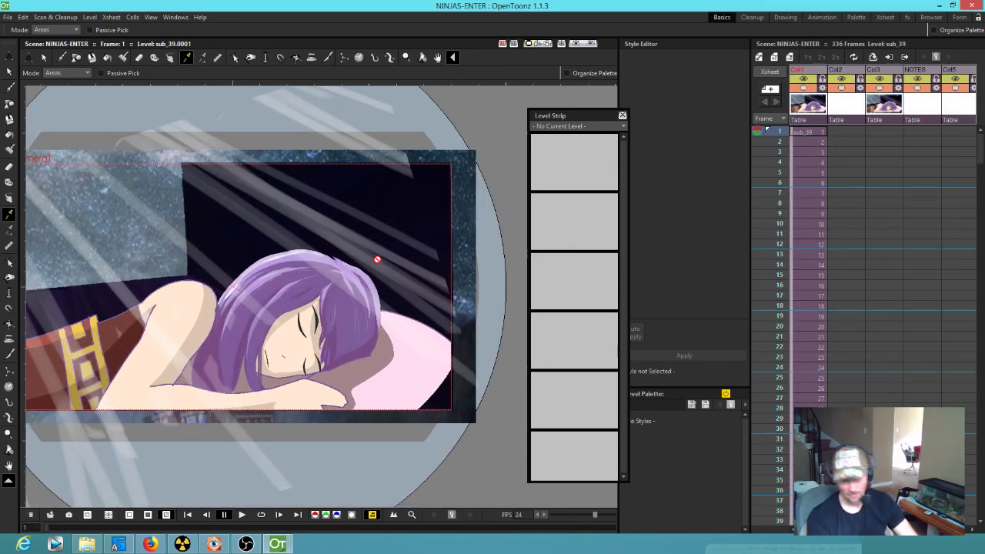
{"action": "key", "text": "p"}
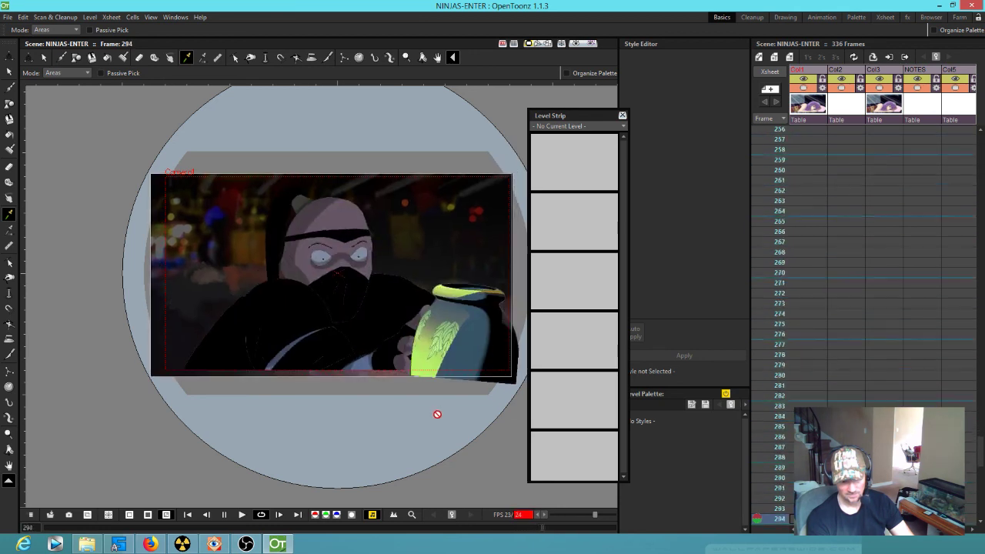
{"action": "key", "text": "l"}
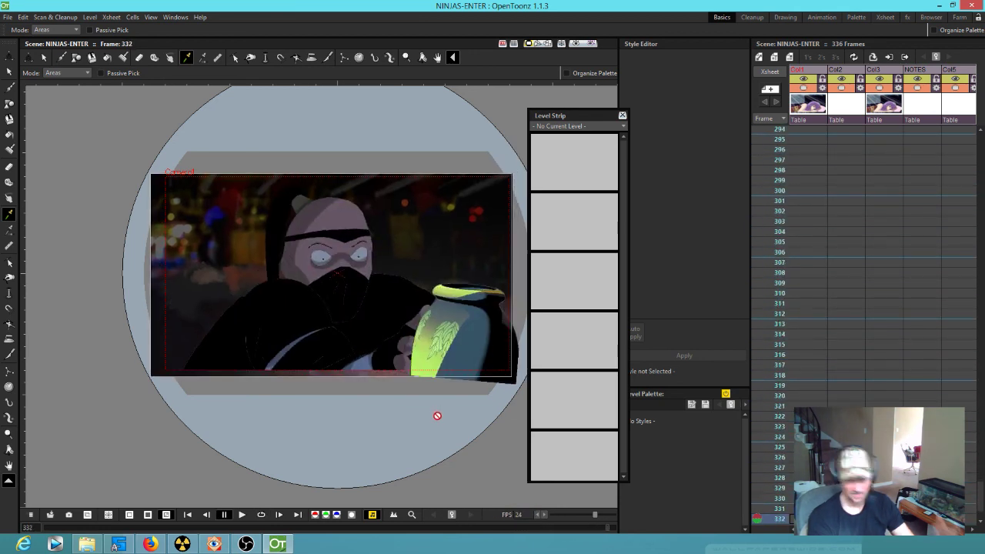